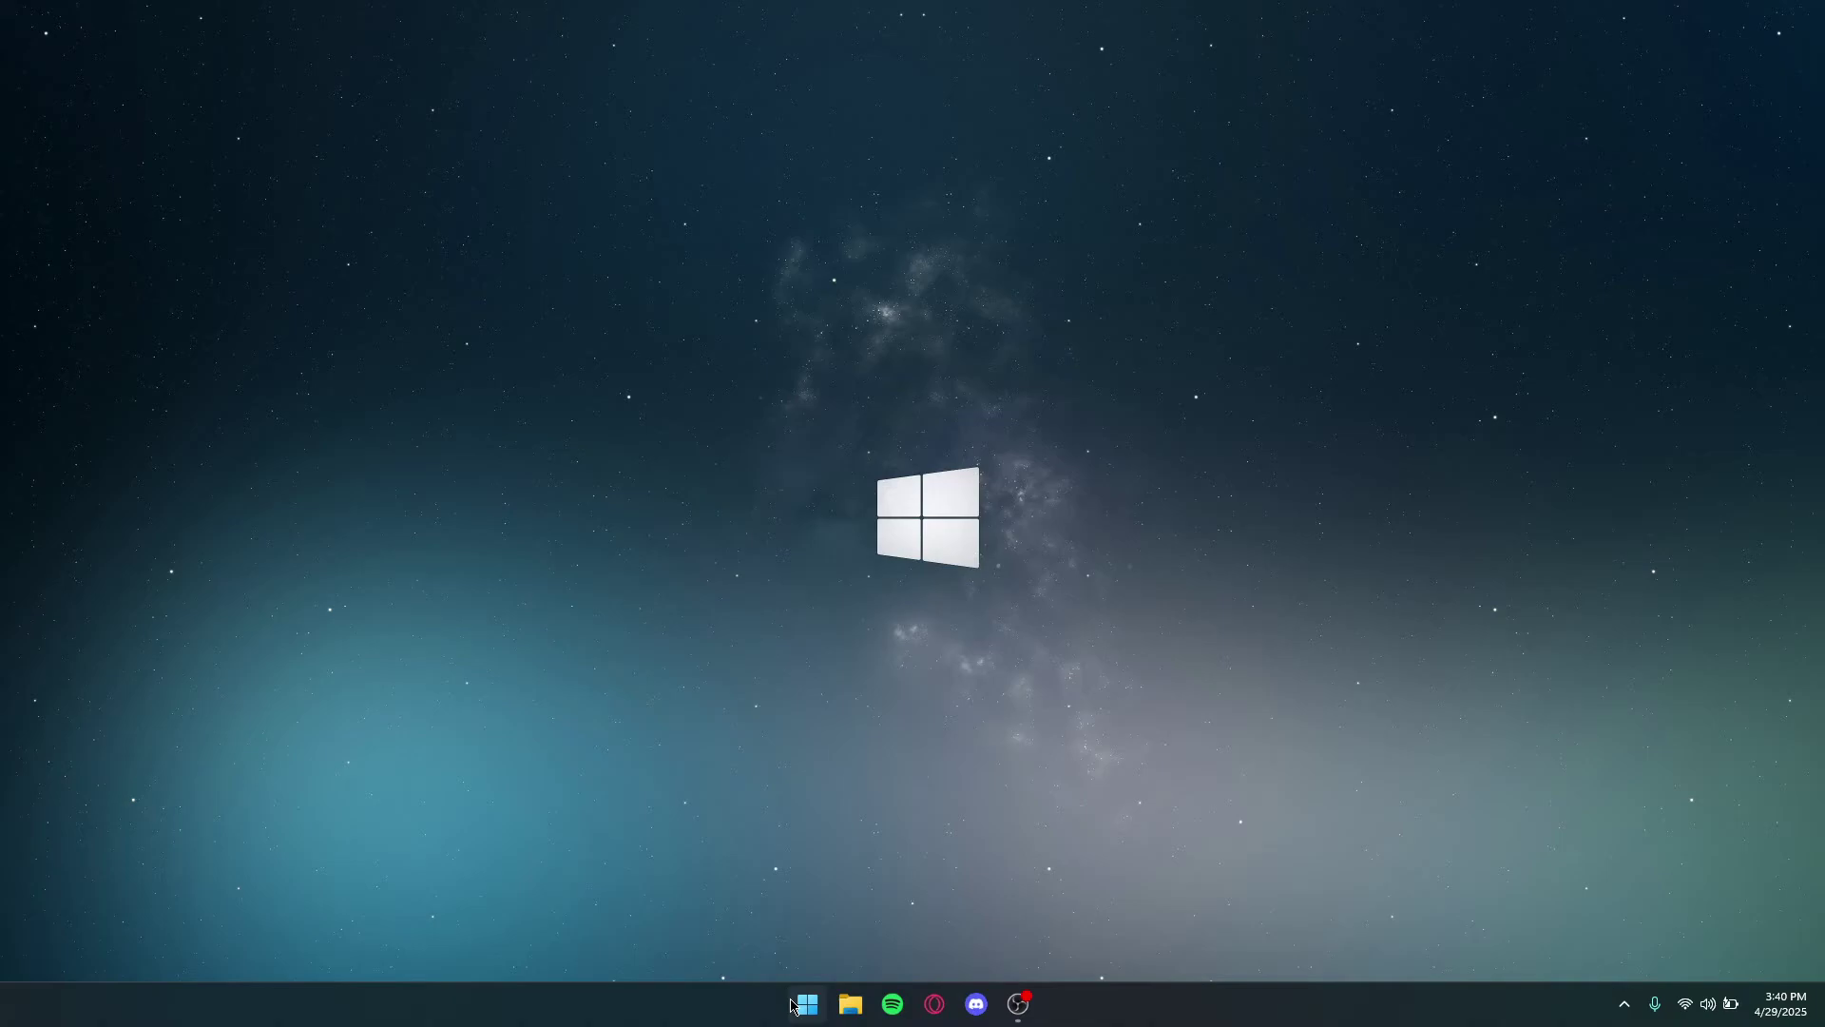
Find and launch the Chrome browser with a system search for "chrome".
key("super")
type("chjr")
key("BackSpace")
key("BackSpace")
key("BackSpace")
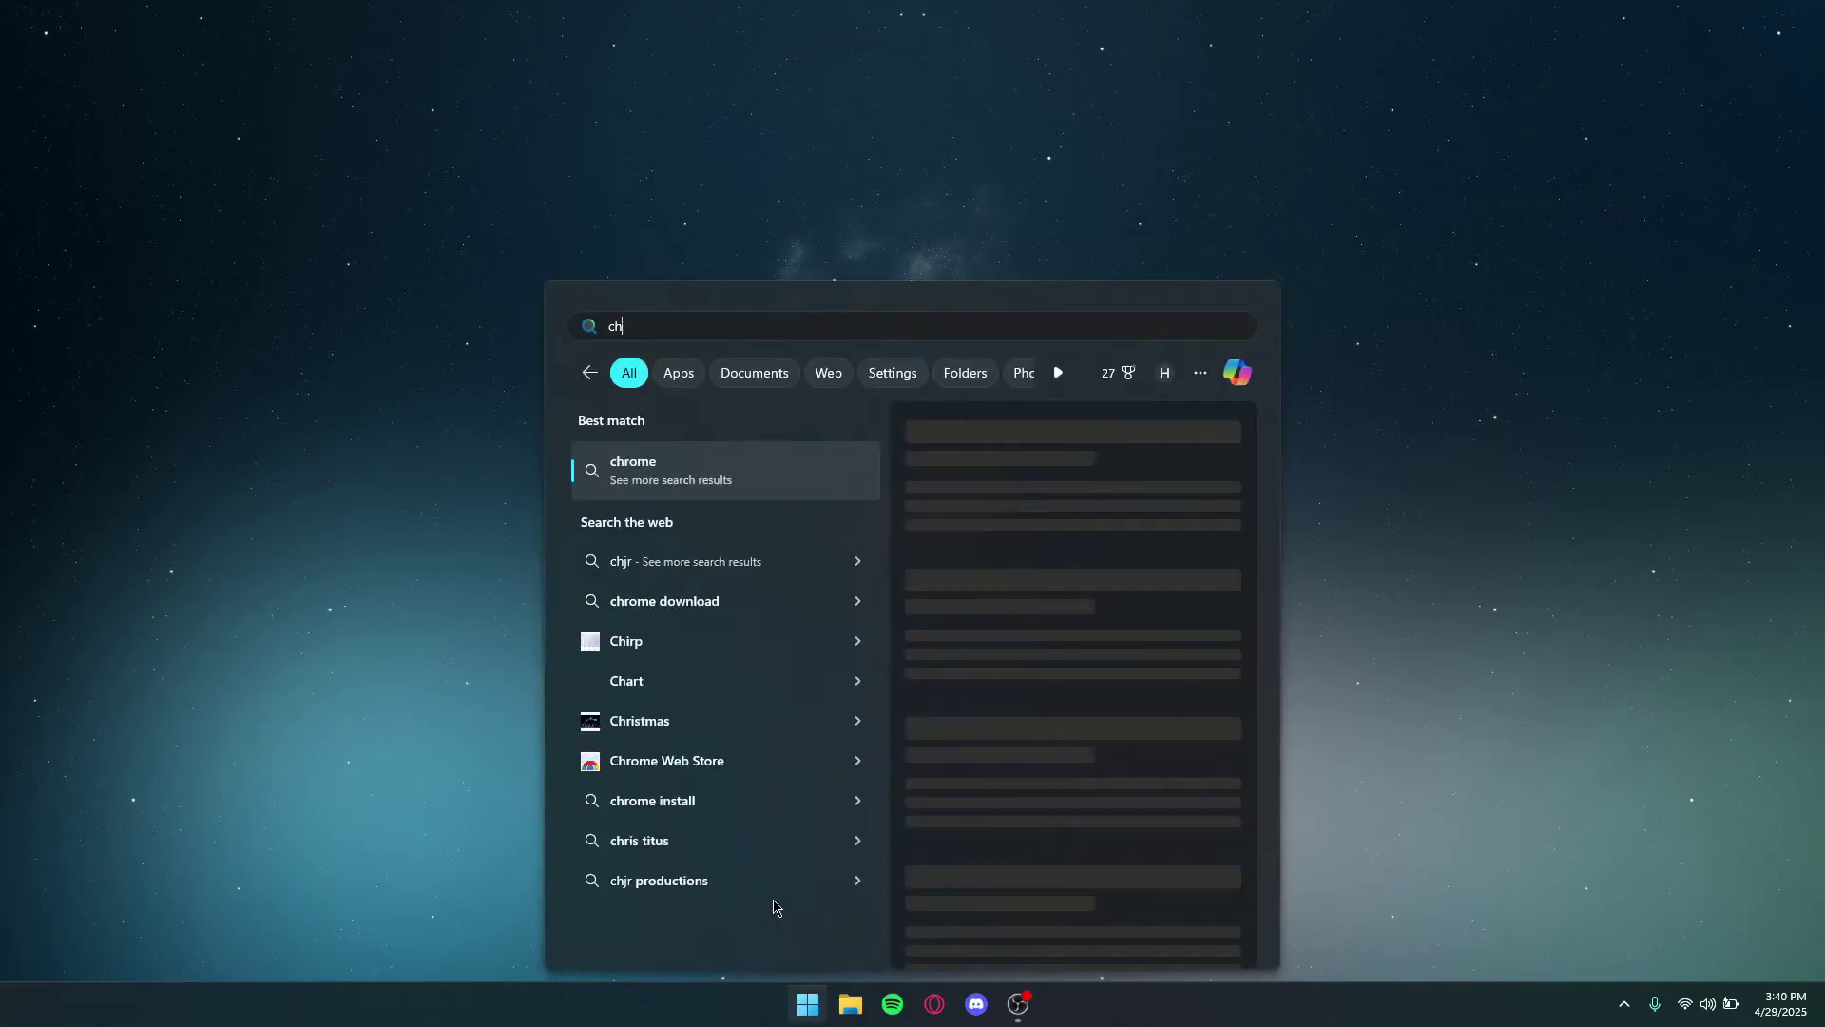
type("hrome")
key("Return")
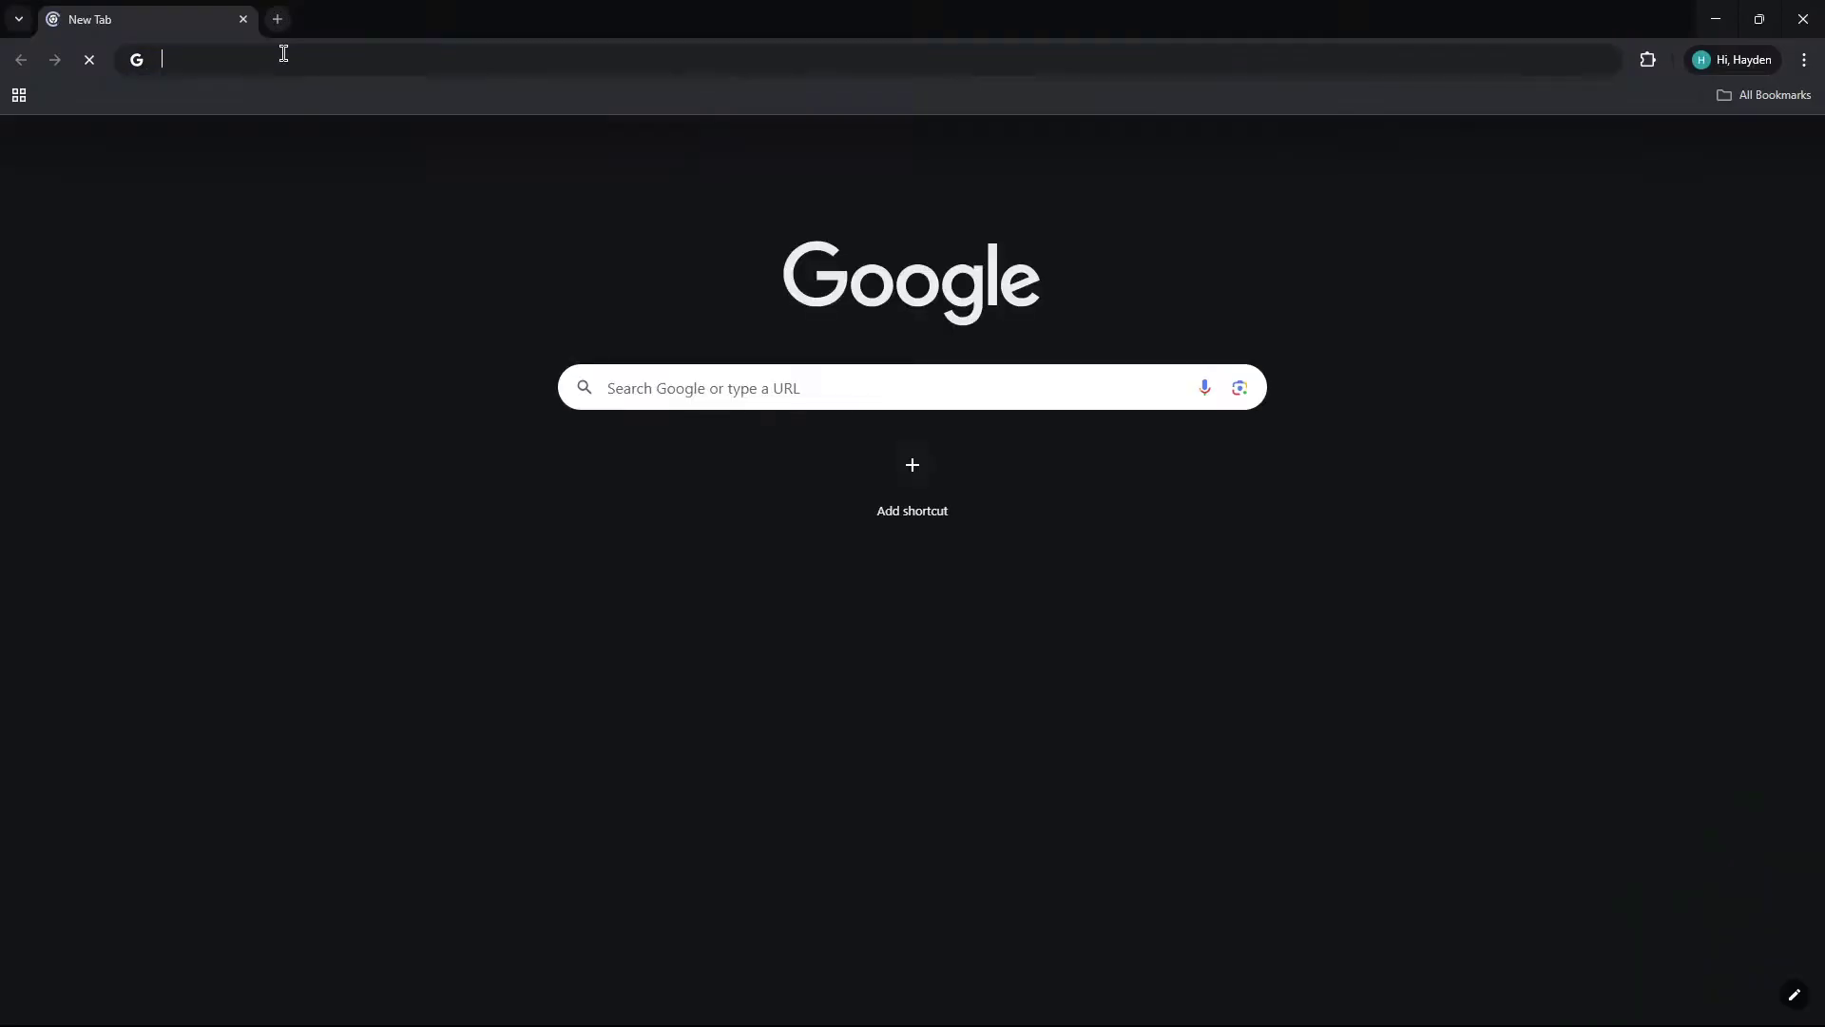
Search Google for "sound space quantum editor".
left_click(282, 54)
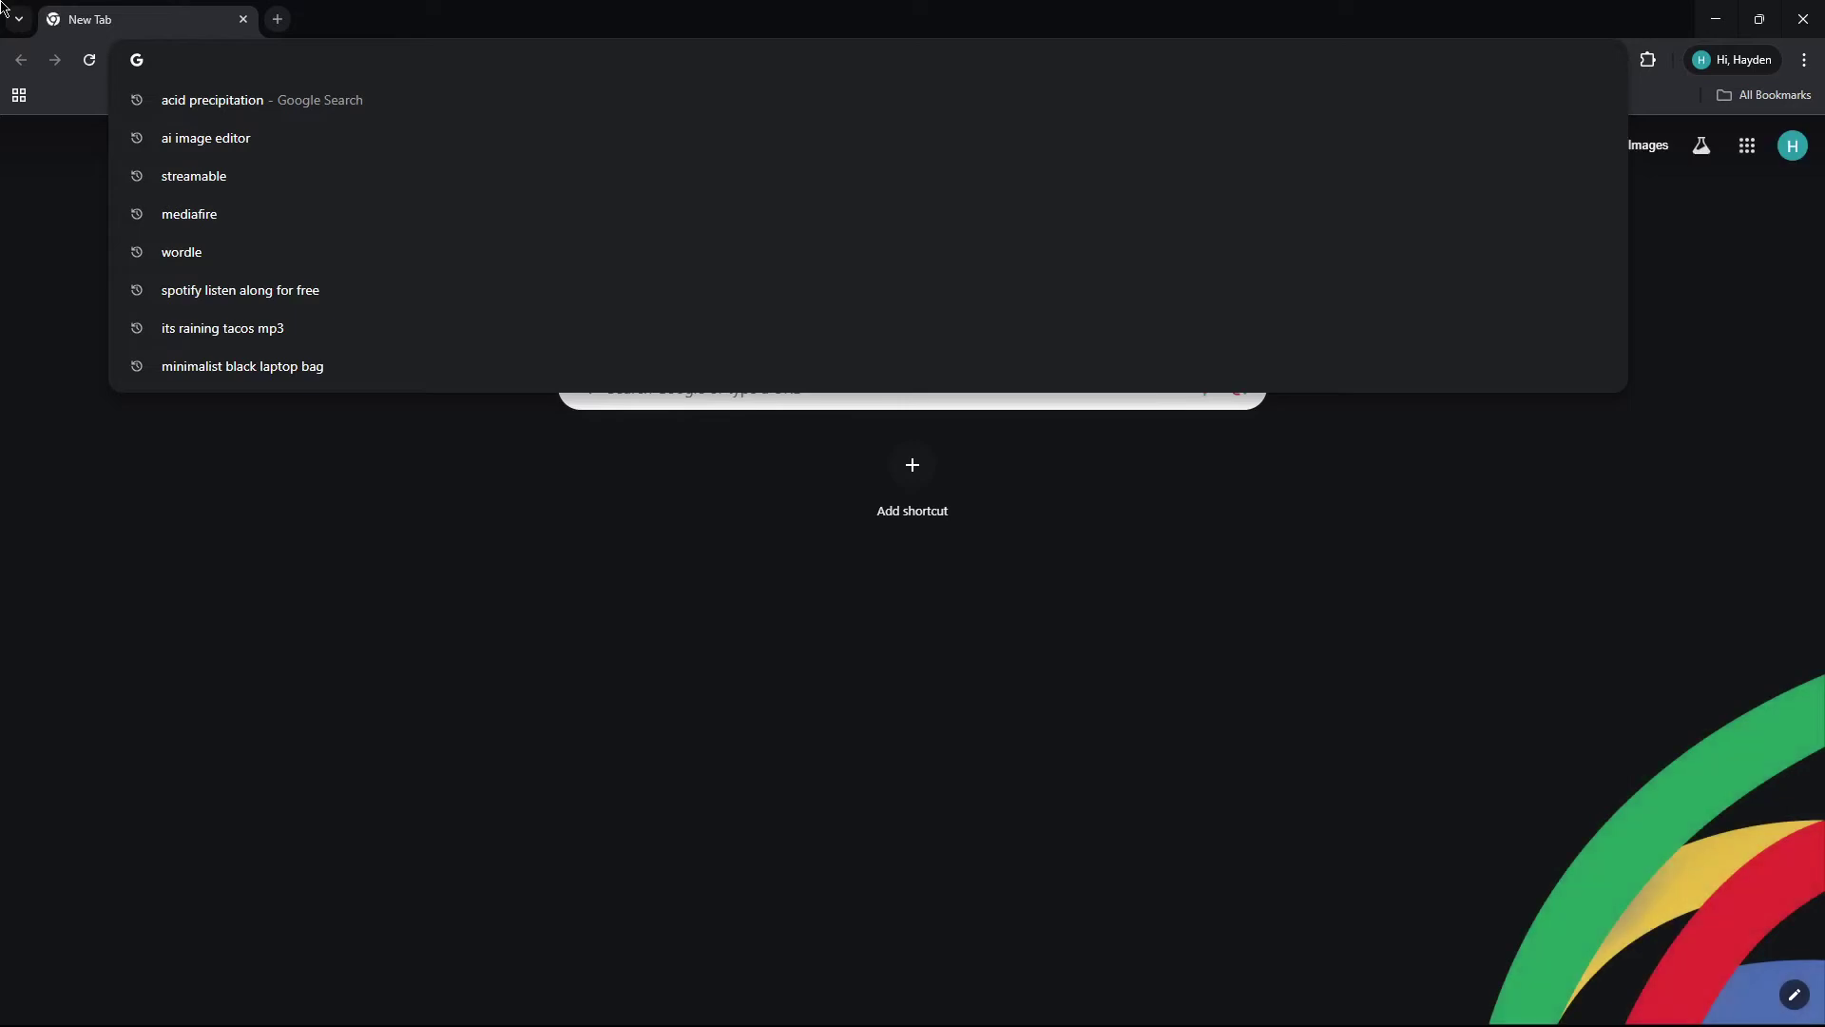
type("sound space quaNT")
key("BackSpace")
key("BackSpace")
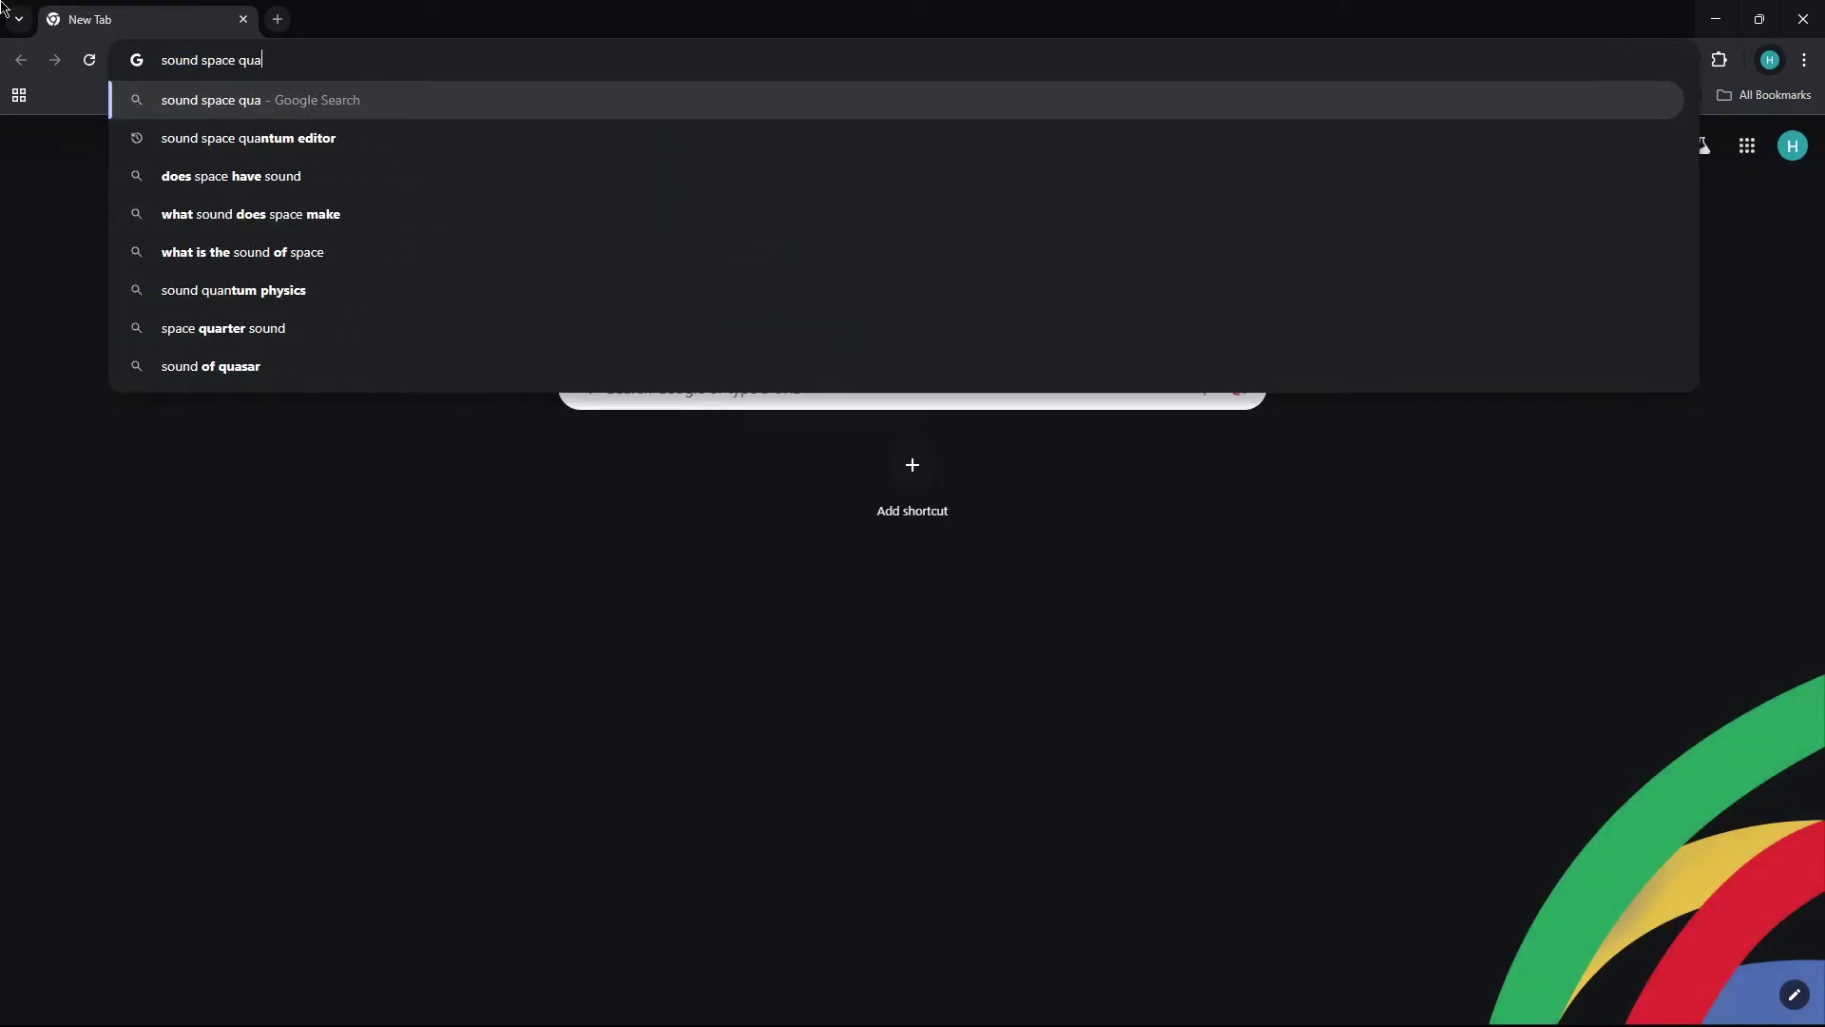
type("ntum edit")
key("Return")
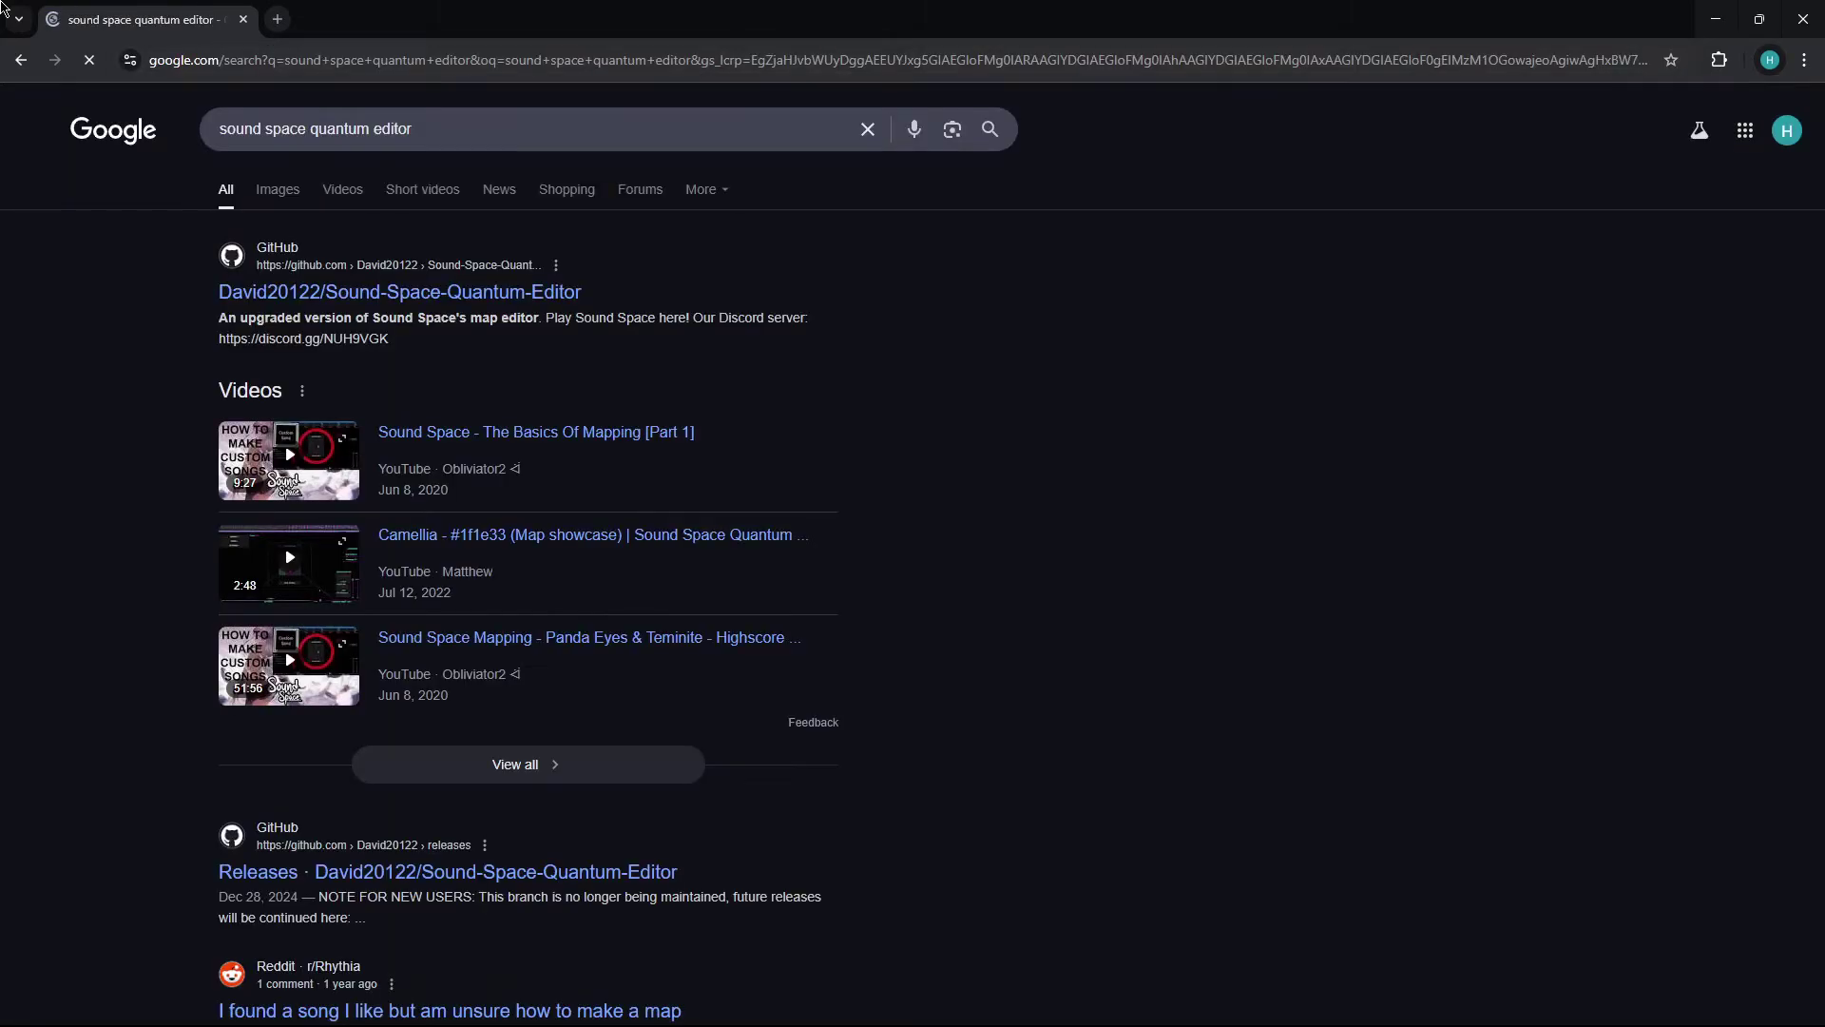
From the Sound-Space-Quantum-Editor repository's latest release, follow the link to the maintained fork and get SSQE2.3.0.1.zip from its 2.3.0.1 release.
left_click(460, 293)
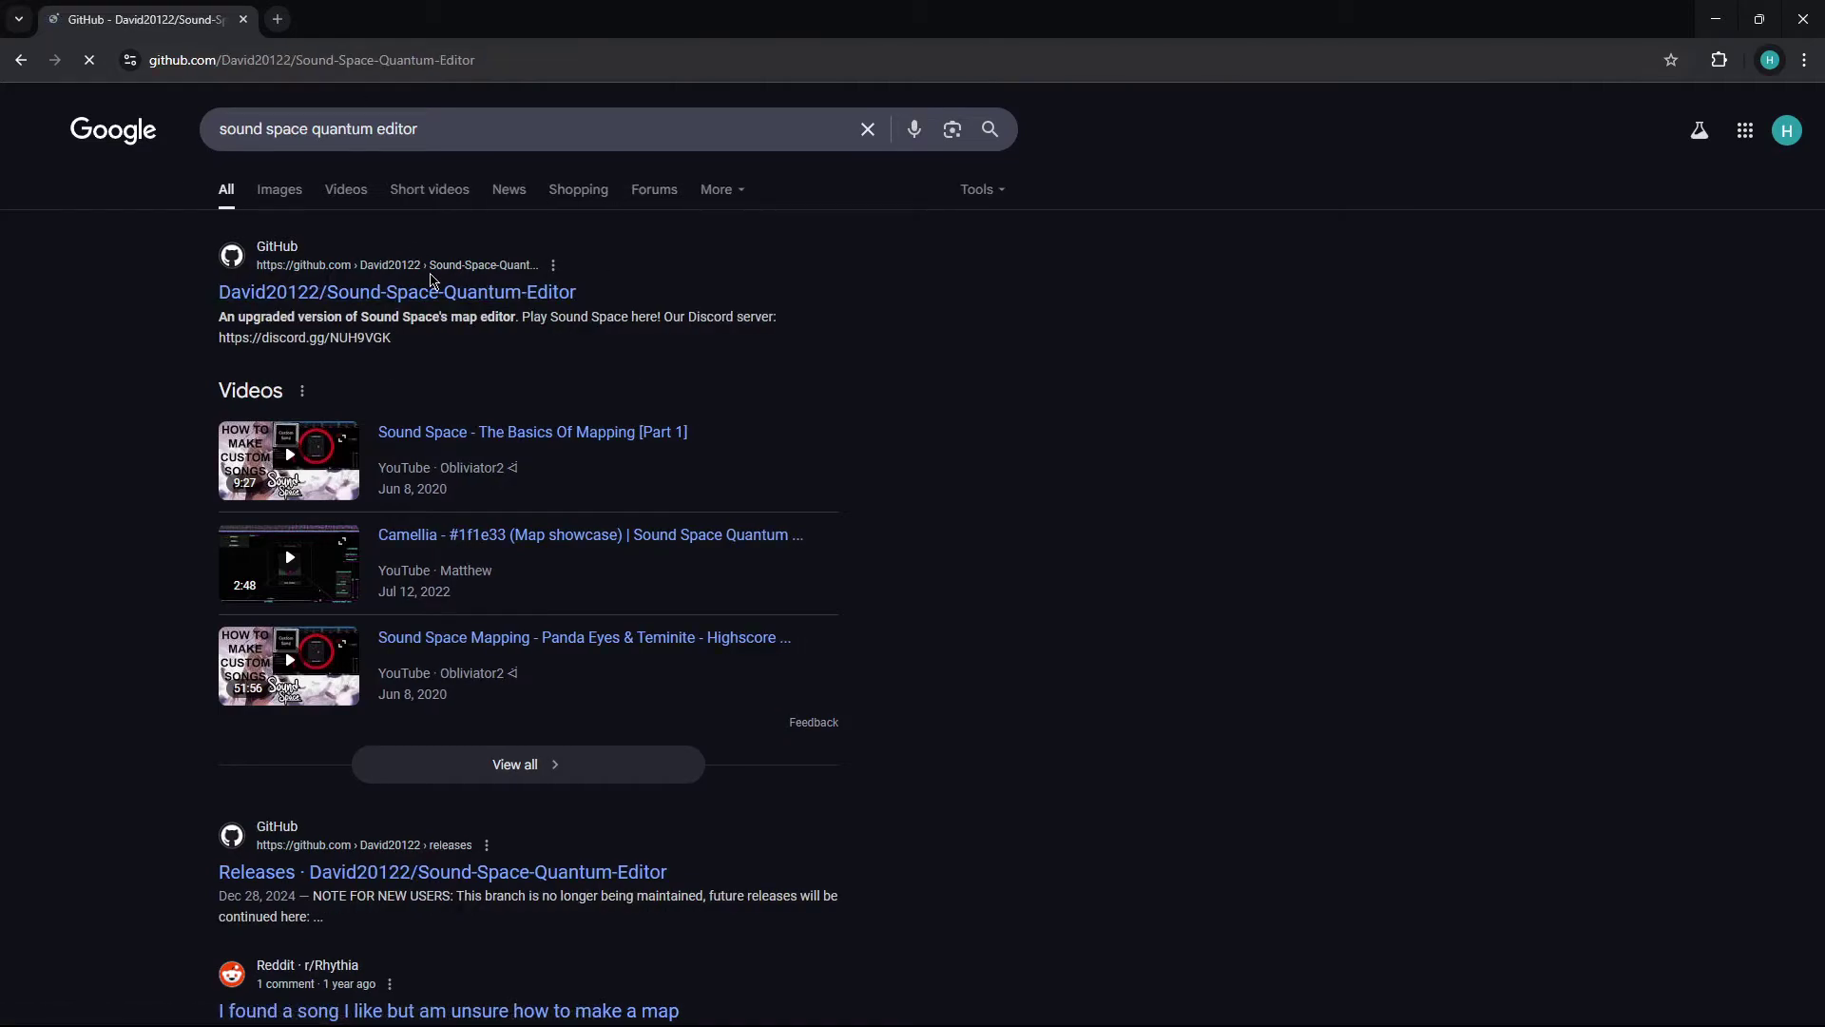
left_click(1248, 627)
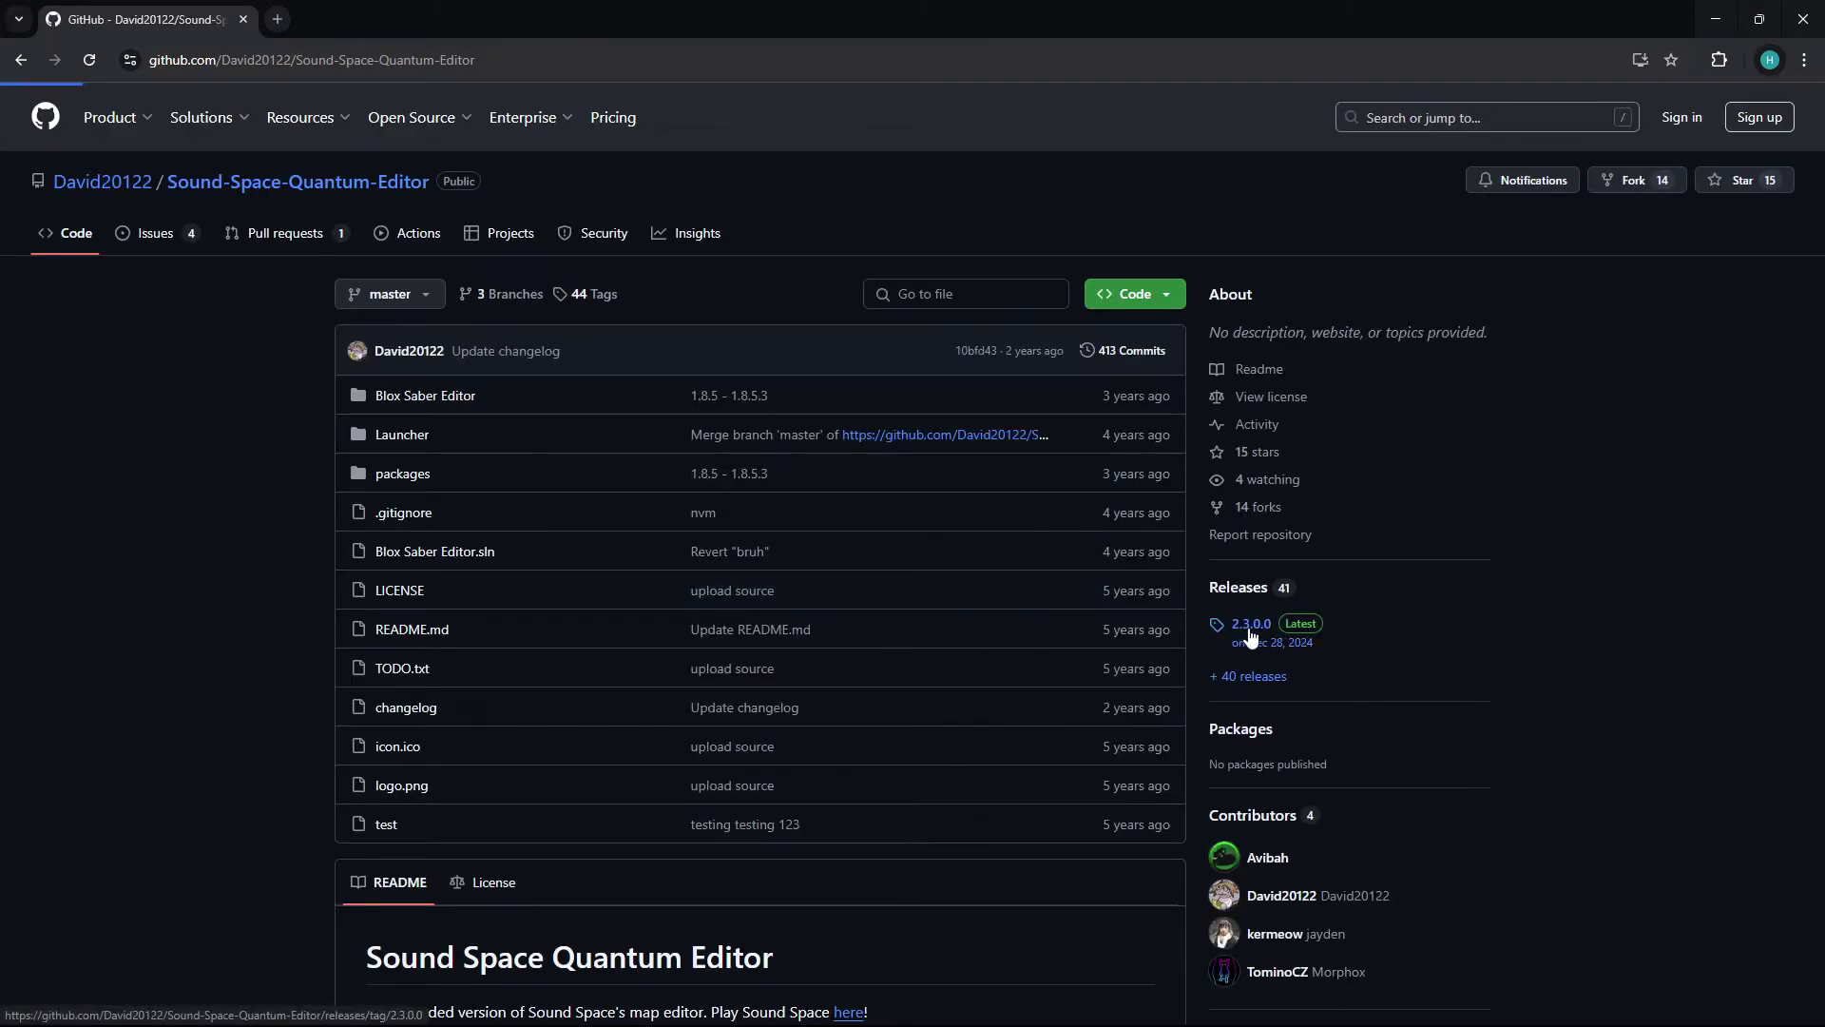
left_click_drag(361, 369, 457, 383)
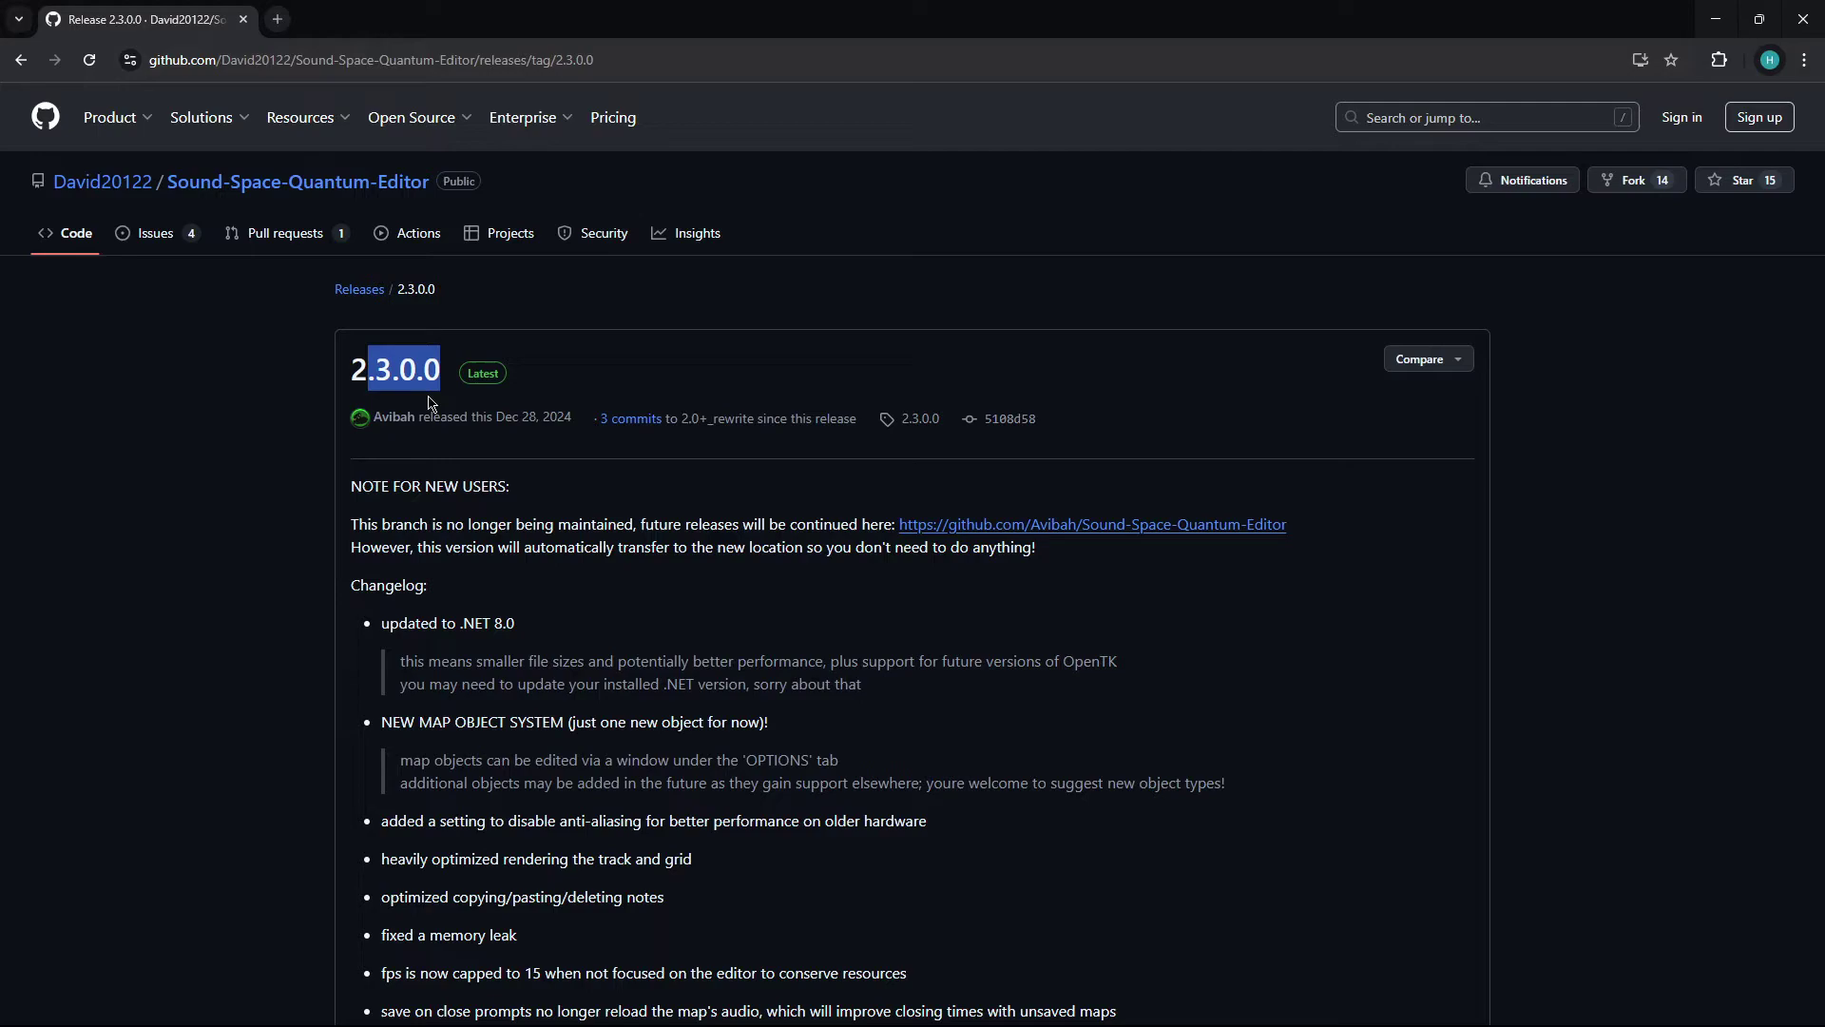
left_click(384, 360)
left_click(918, 527)
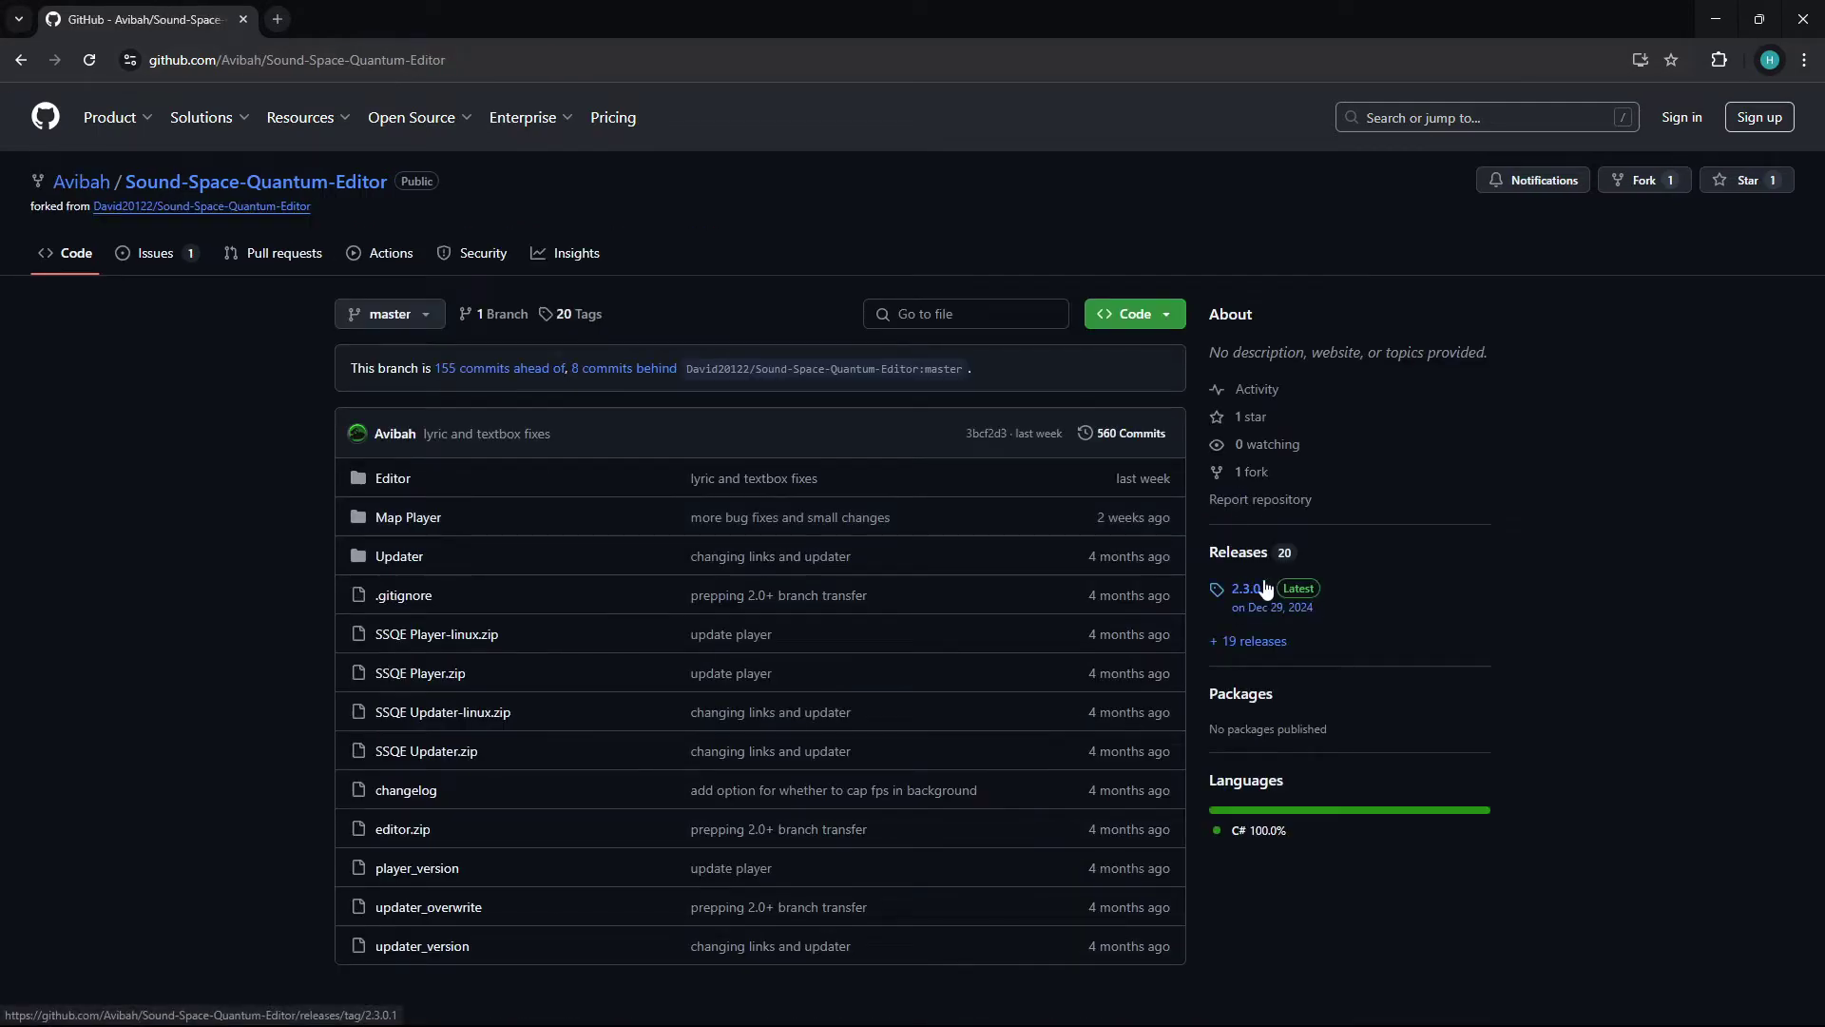
left_click(1257, 587)
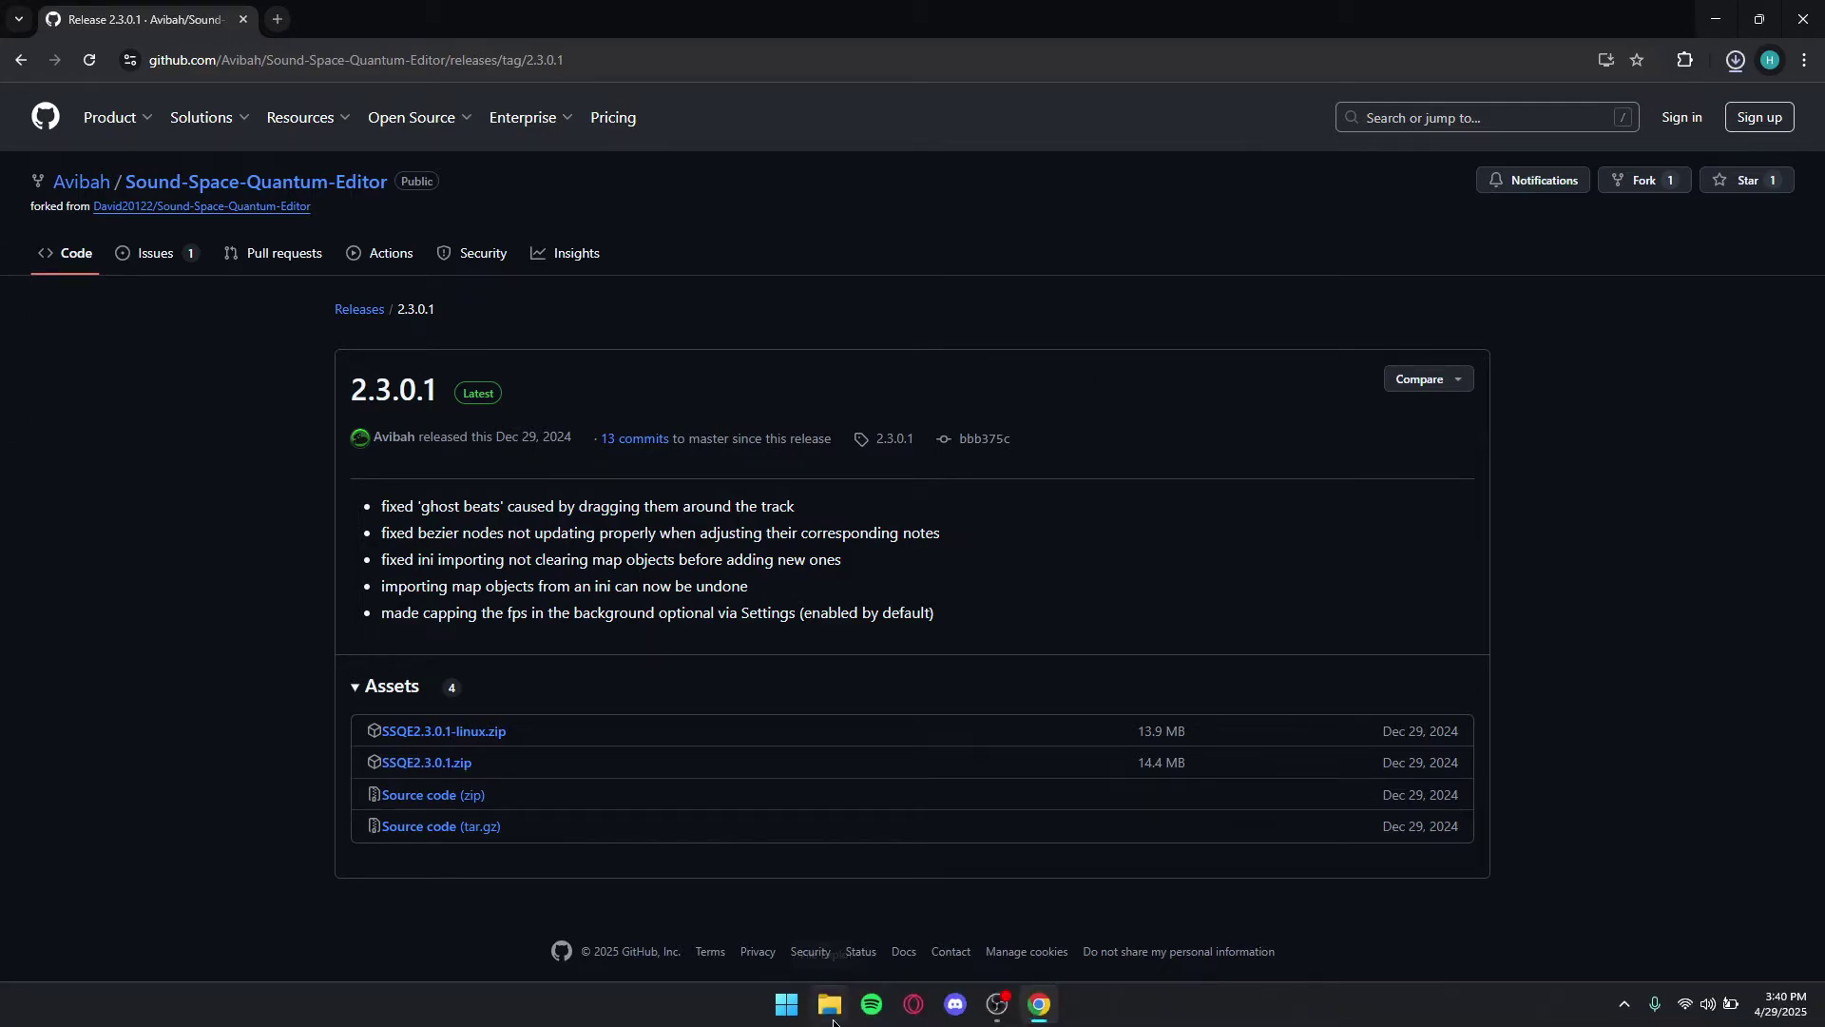
Locate SSQE2.3.0.1.zip in the Downloads folder, check the actions available for extracting it, and close the folder window.
left_click(833, 1008)
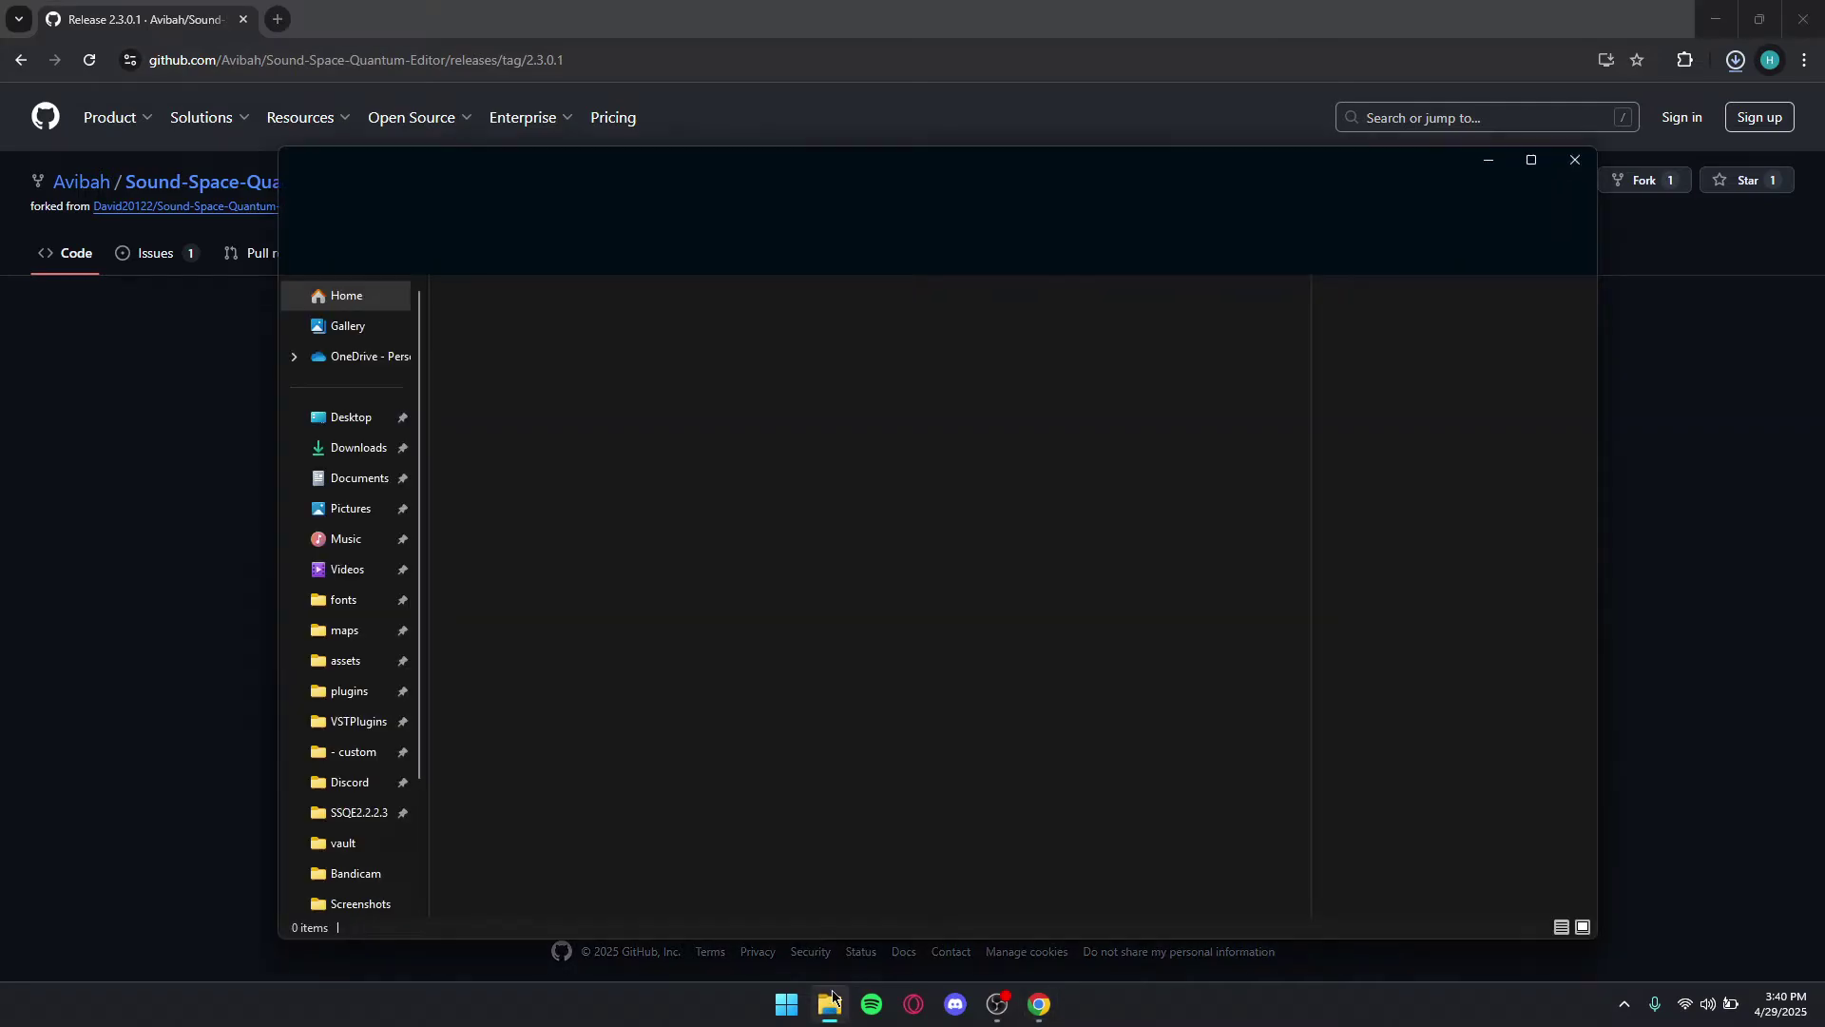
left_click(332, 448)
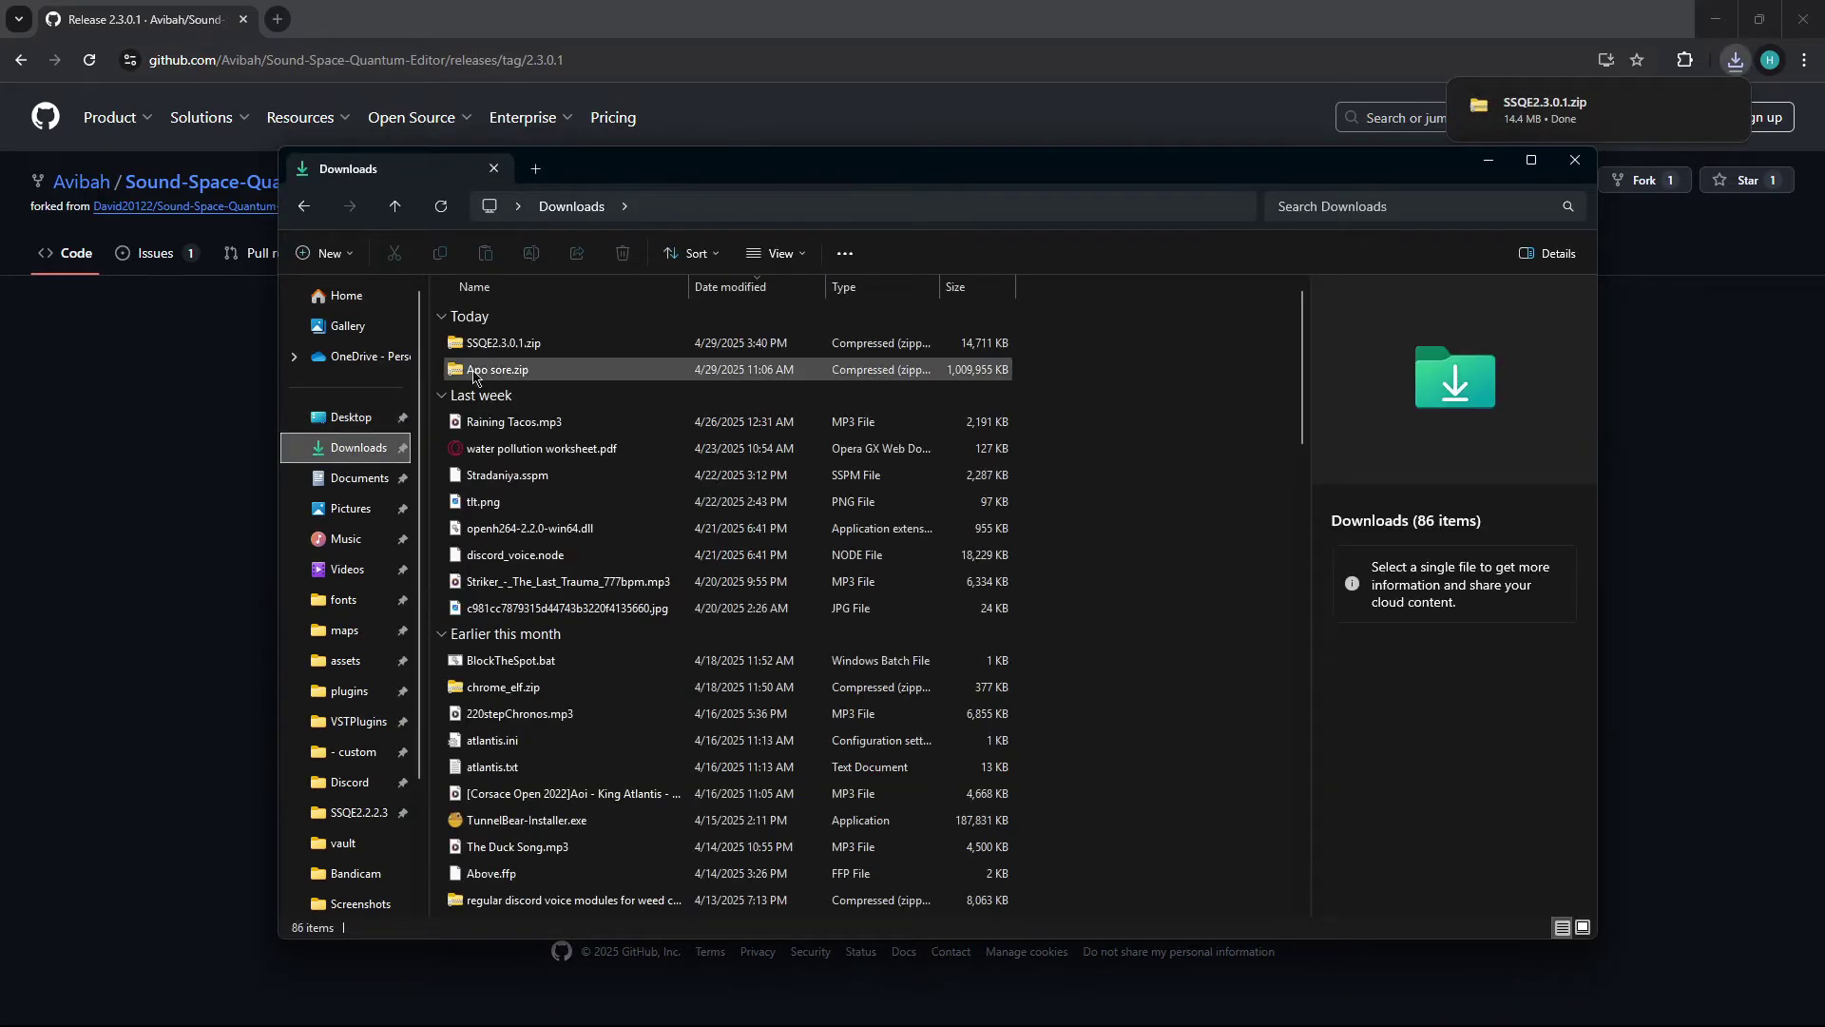
left_click(486, 344)
right_click(484, 348)
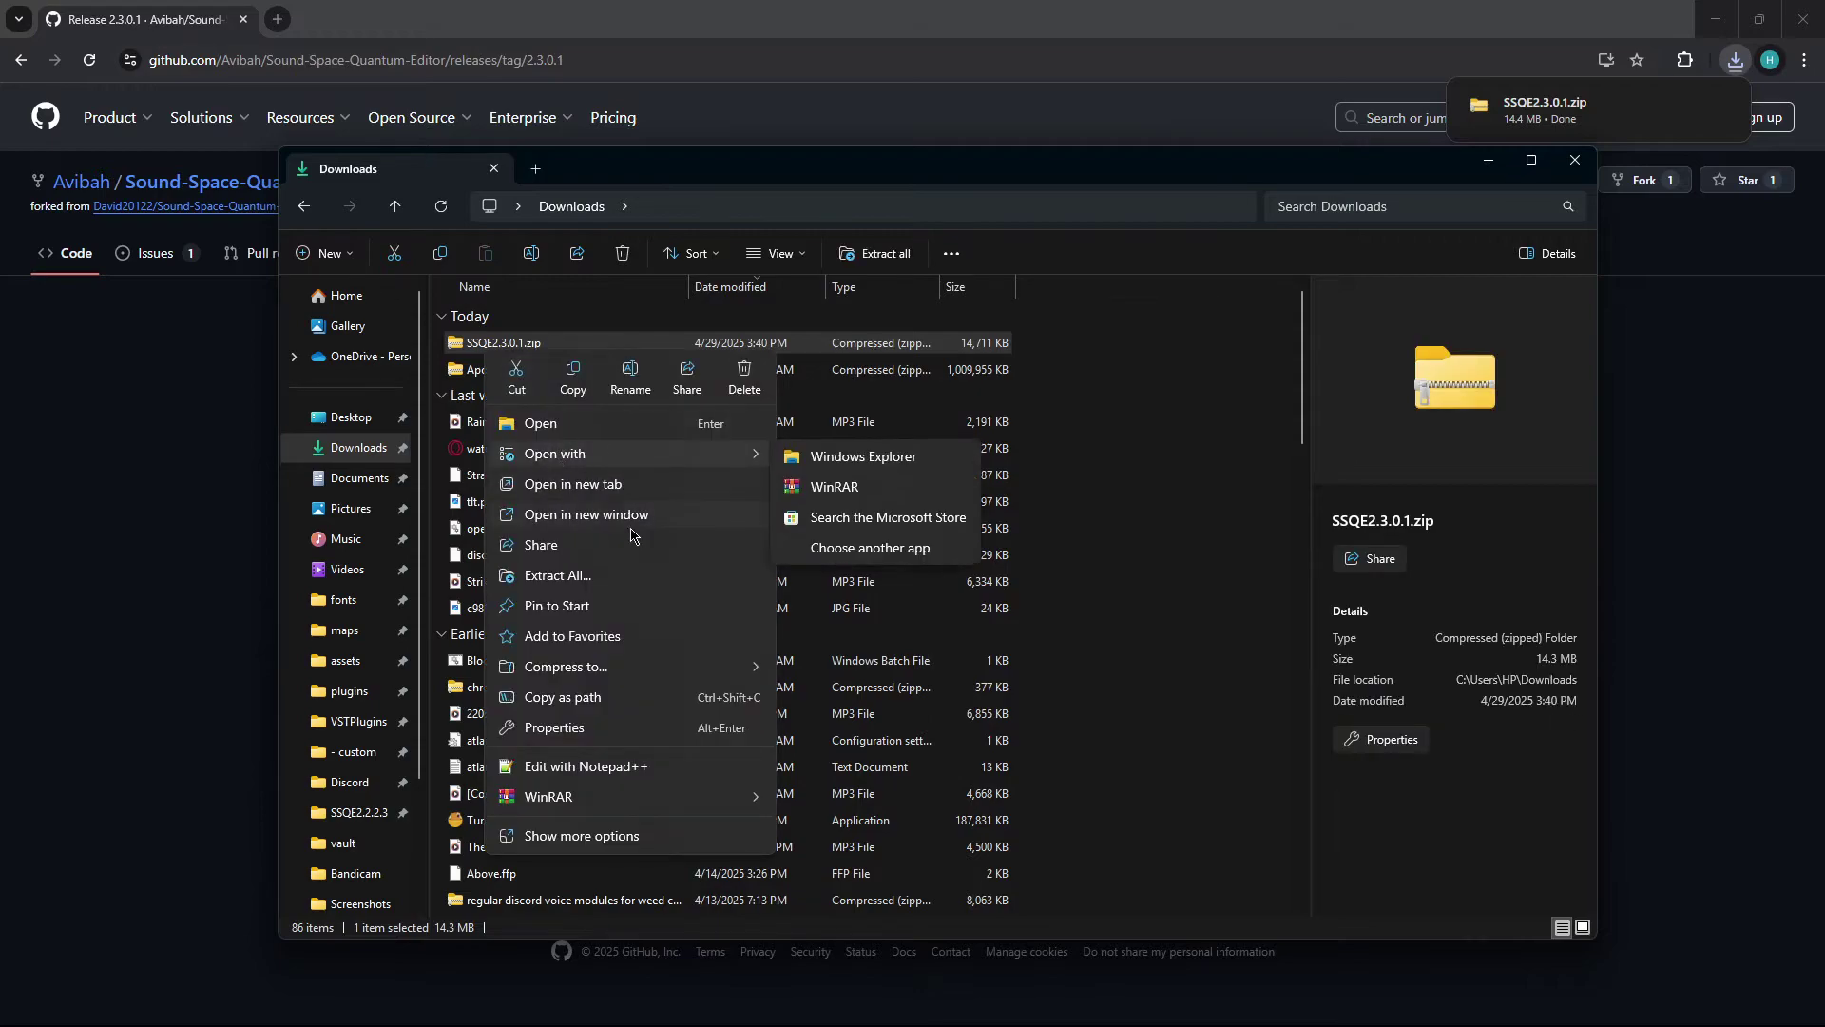
left_click(1575, 159)
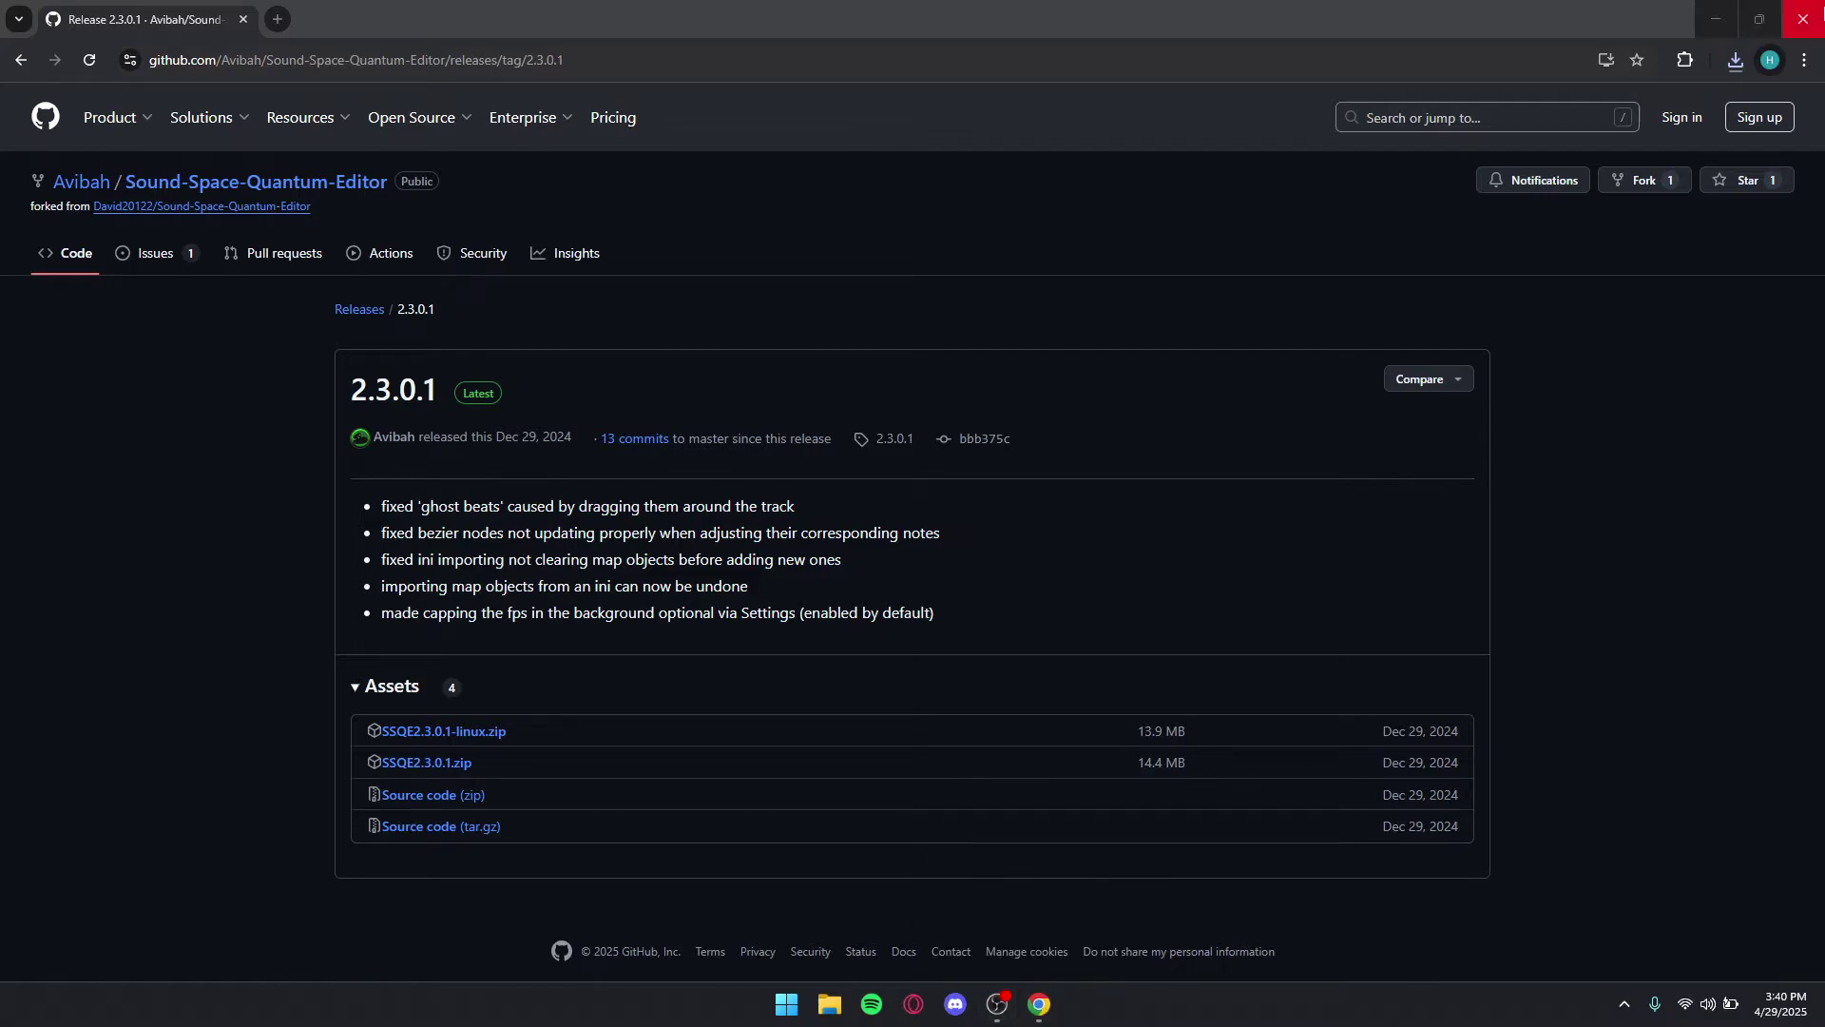
Search Google for "stereo madness mp3" from a new tab.
left_click(278, 19)
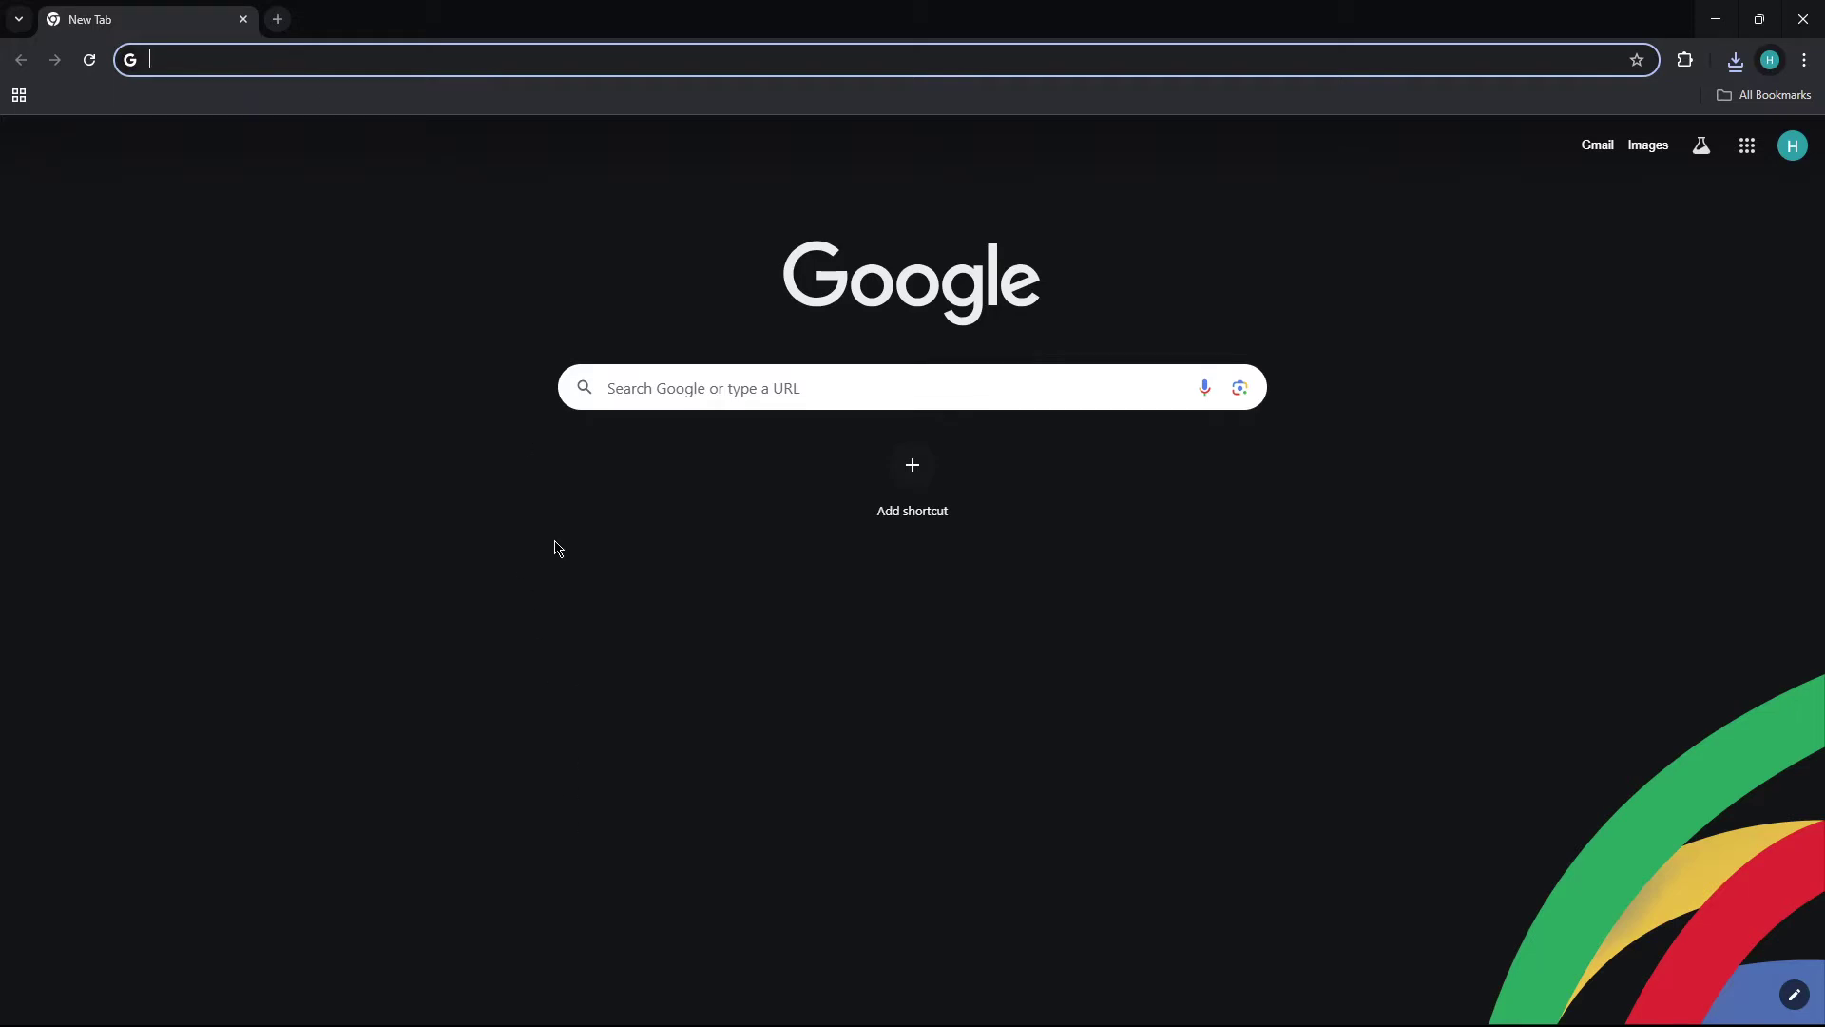
type("basi")
key("BackSpace")
key("BackSpace")
key("BackSpace")
key("BackSpace")
type("s")
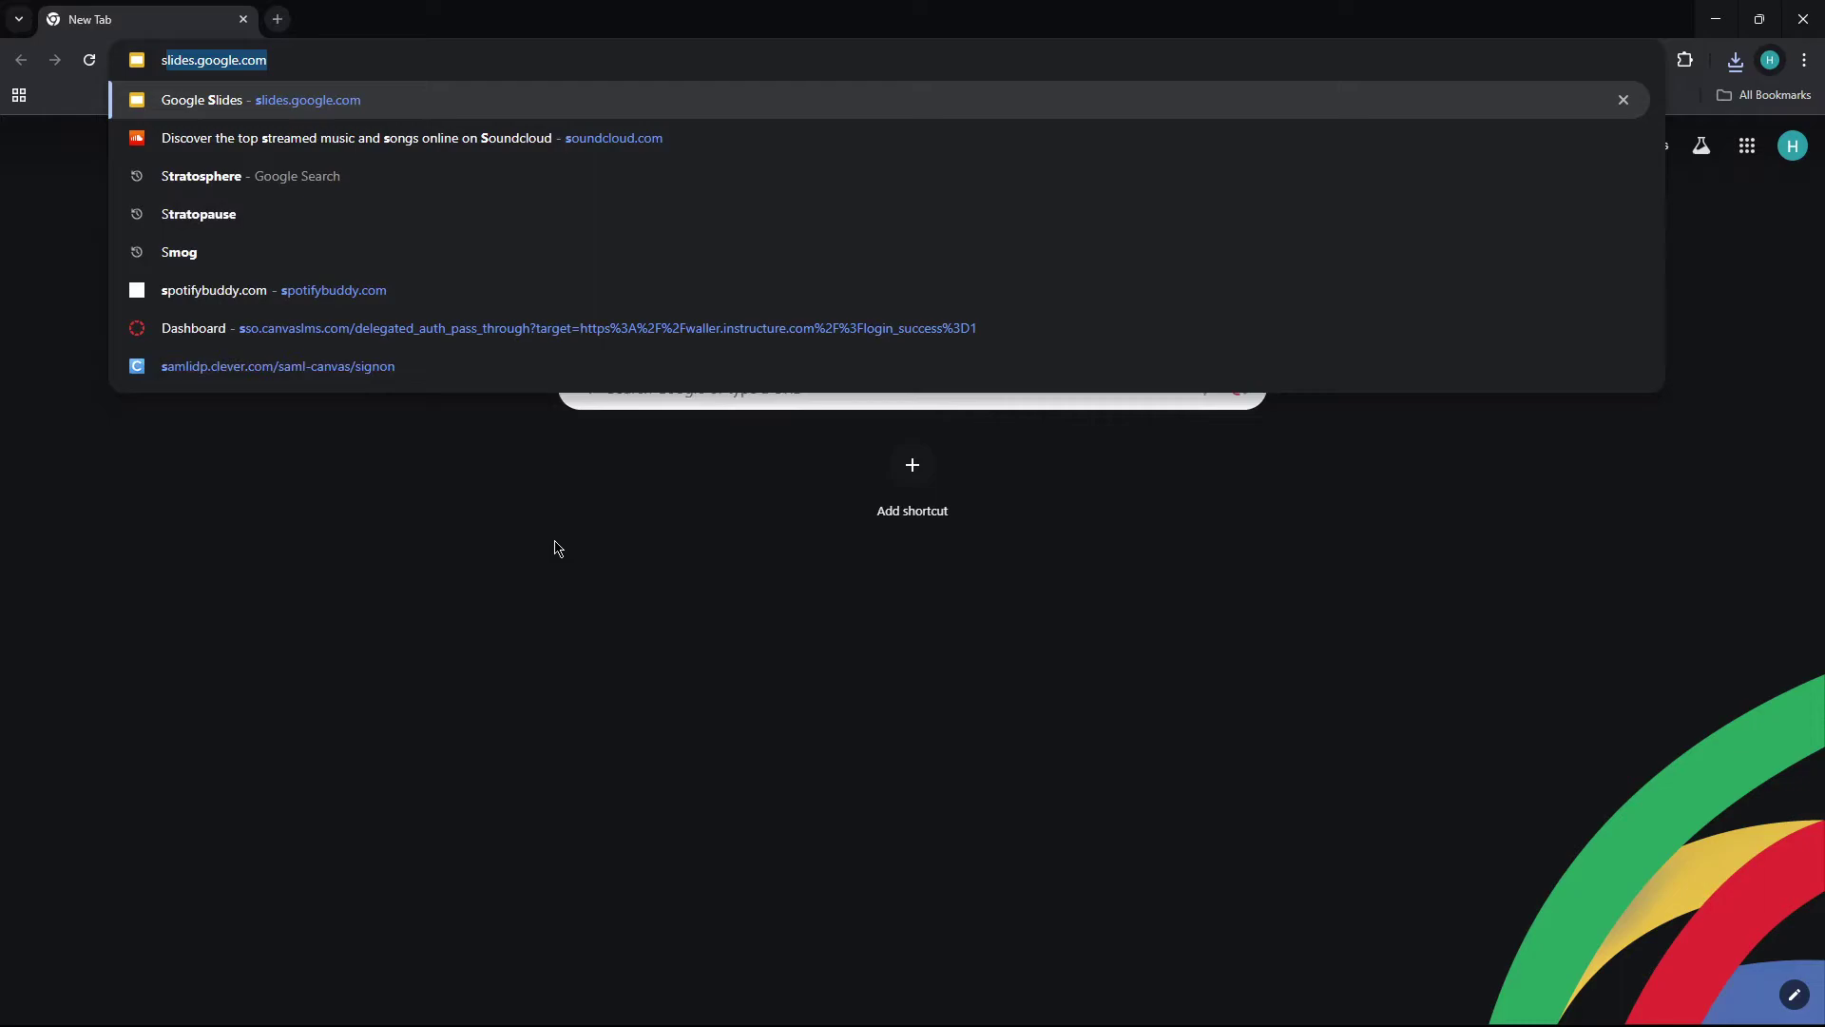
type("tereo madnes")
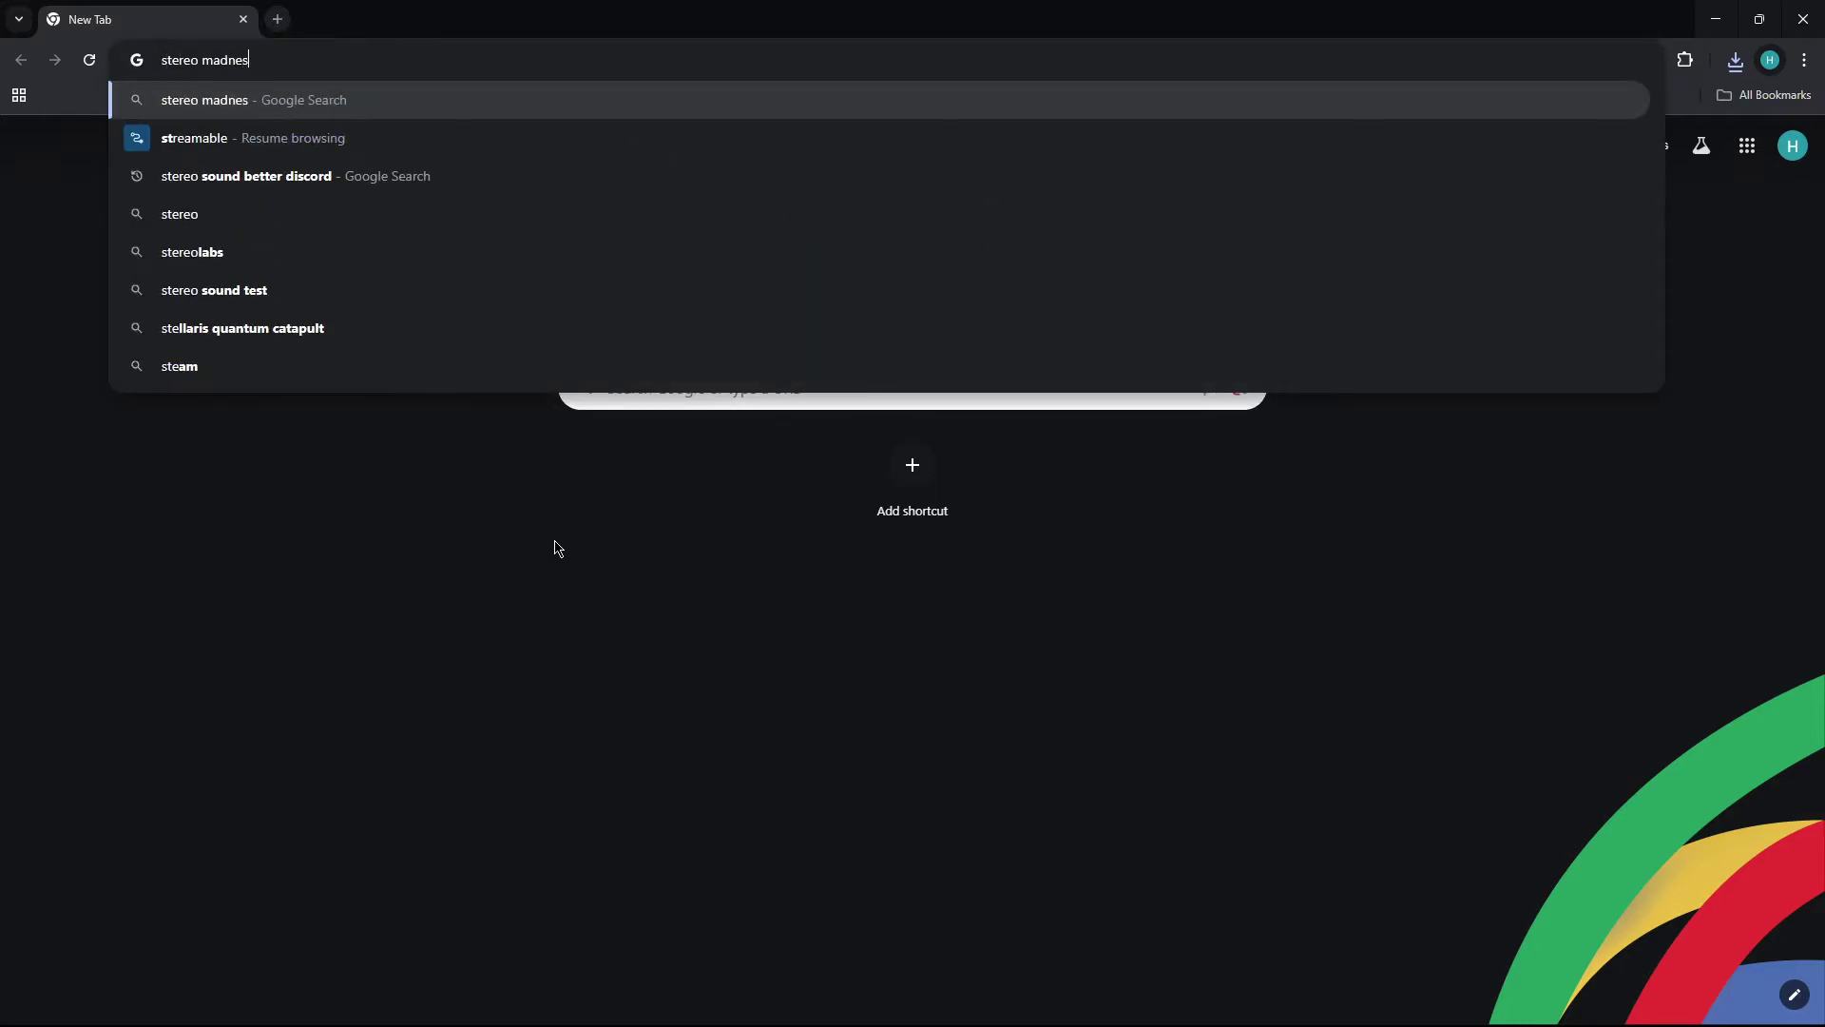
type("s mp3")
key("Return")
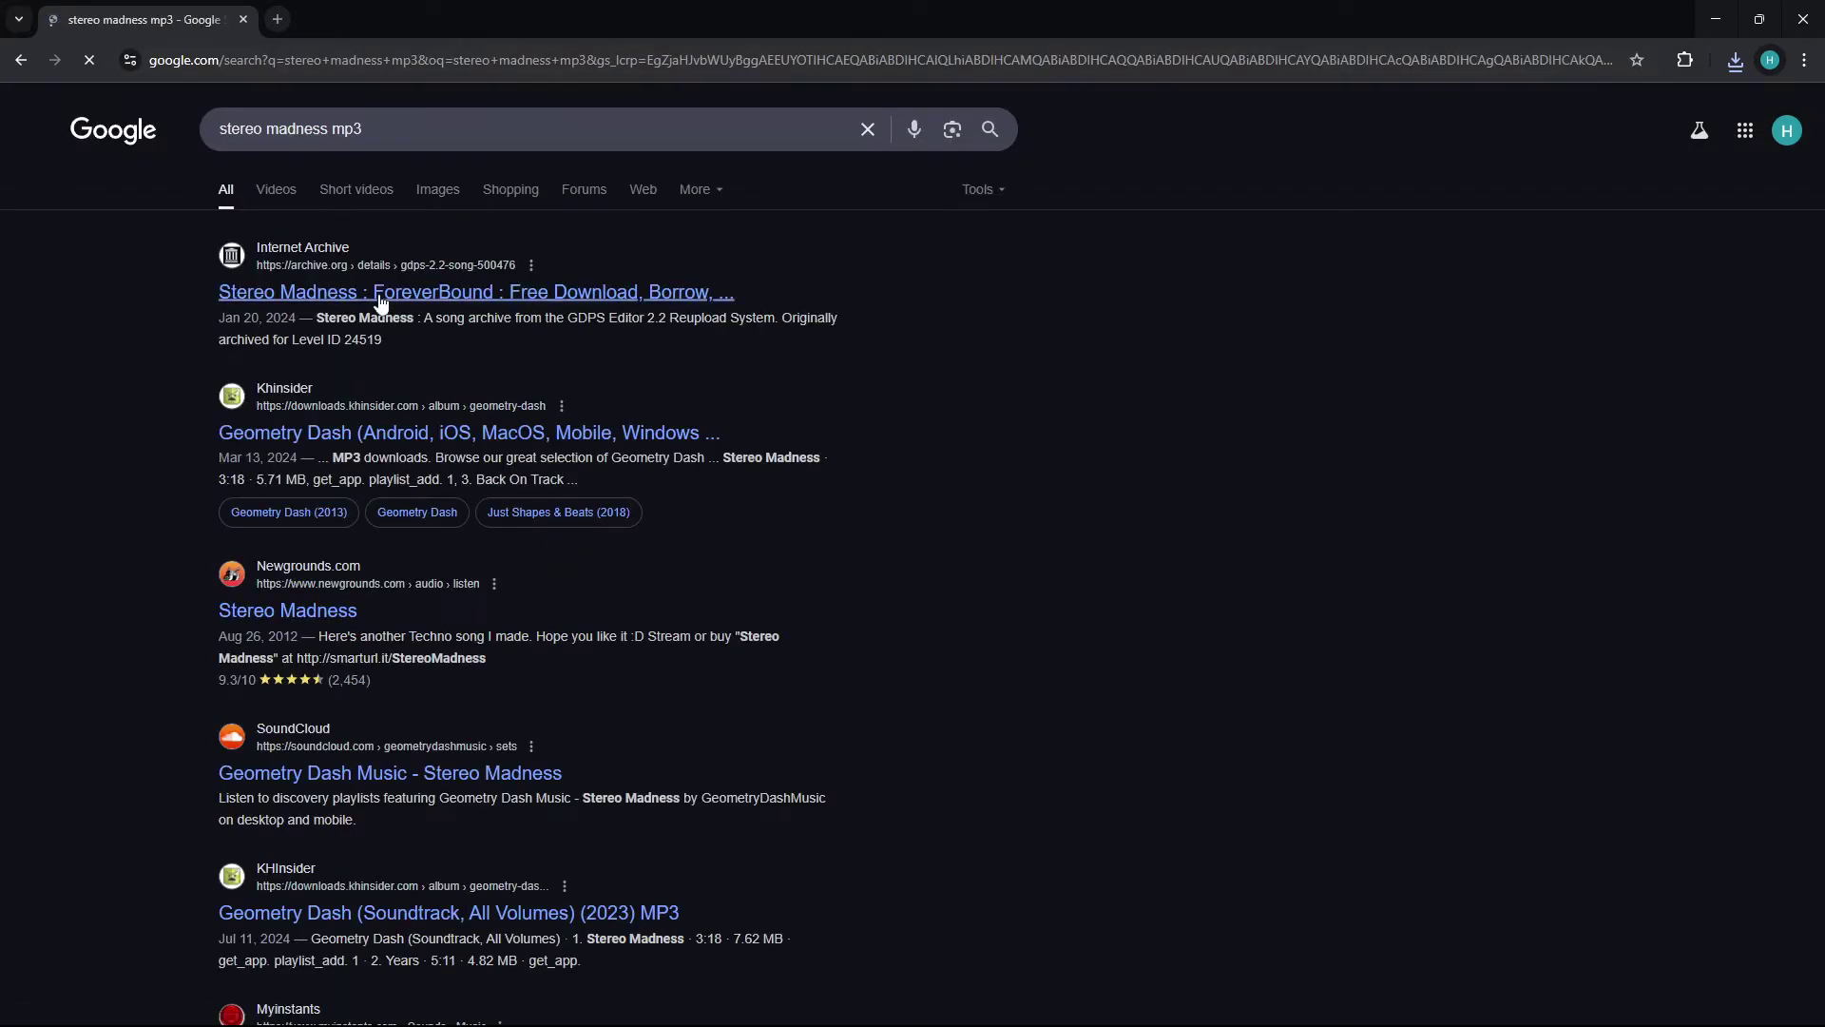
Open the Internet Archive result for Stereo Madness and load its VBR MP3 file.
left_click(380, 297)
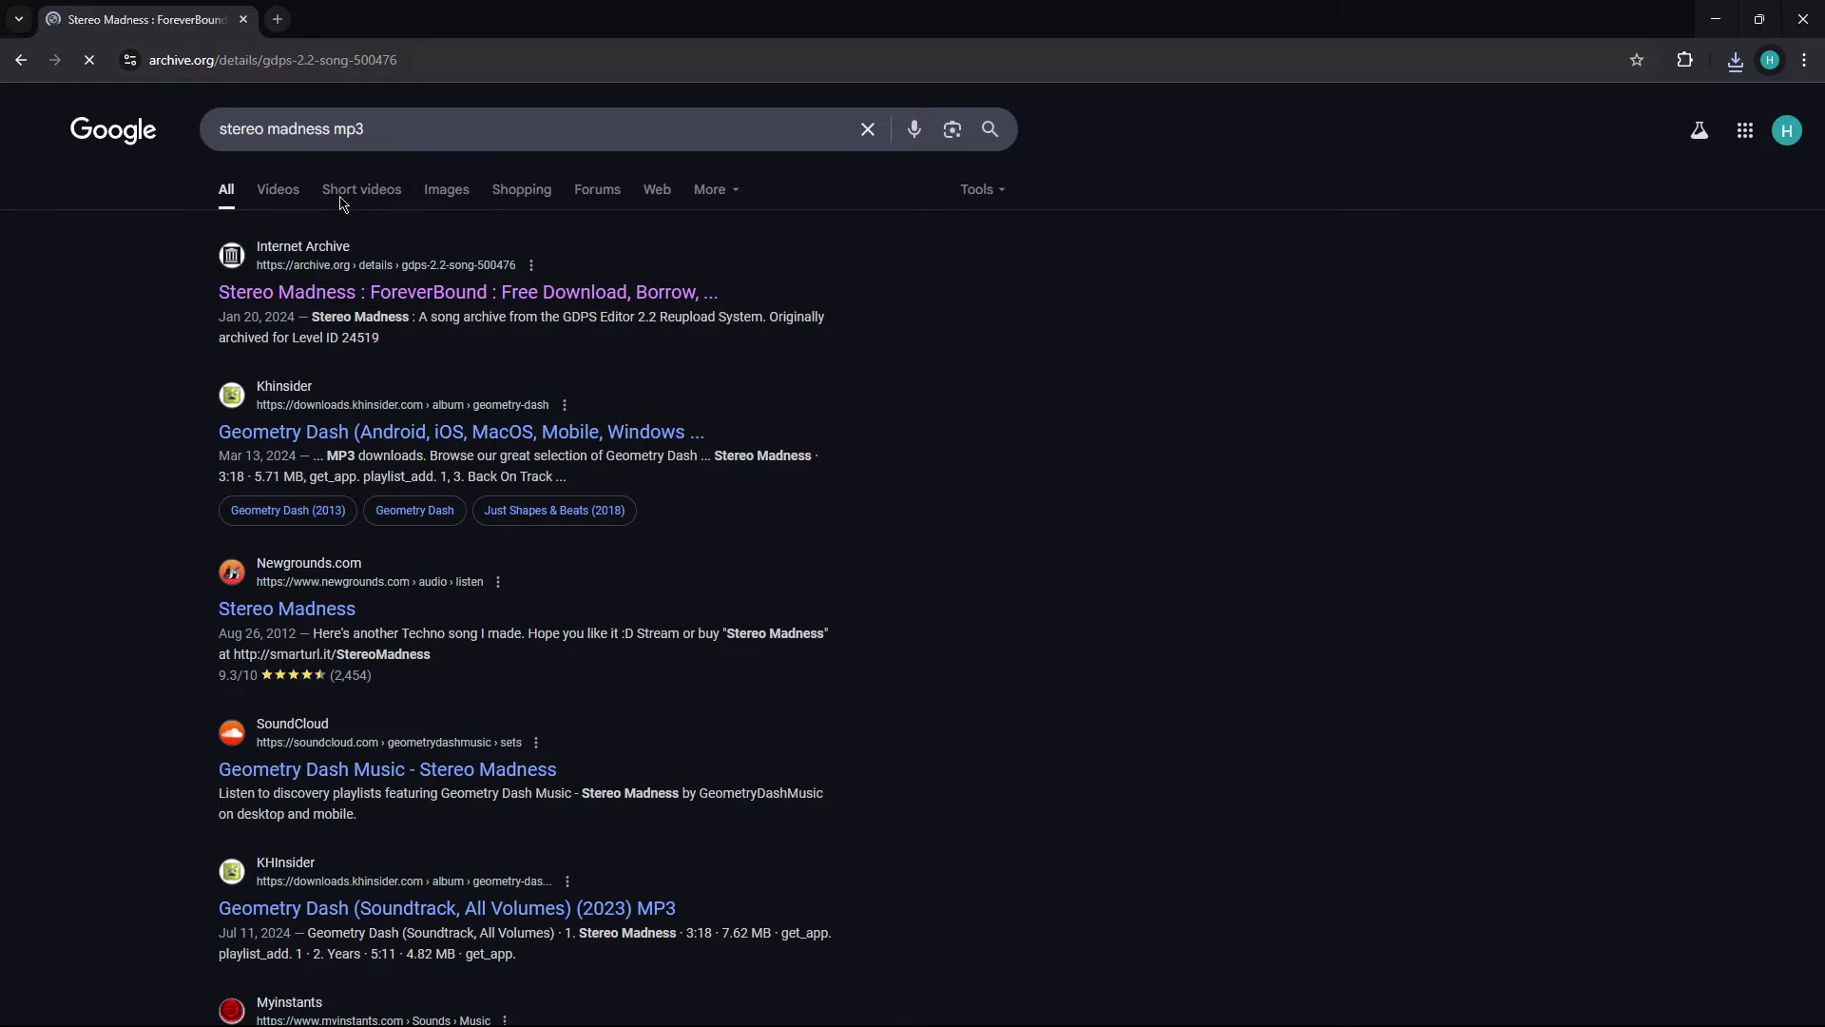
scroll(1445, 722, "down", 3)
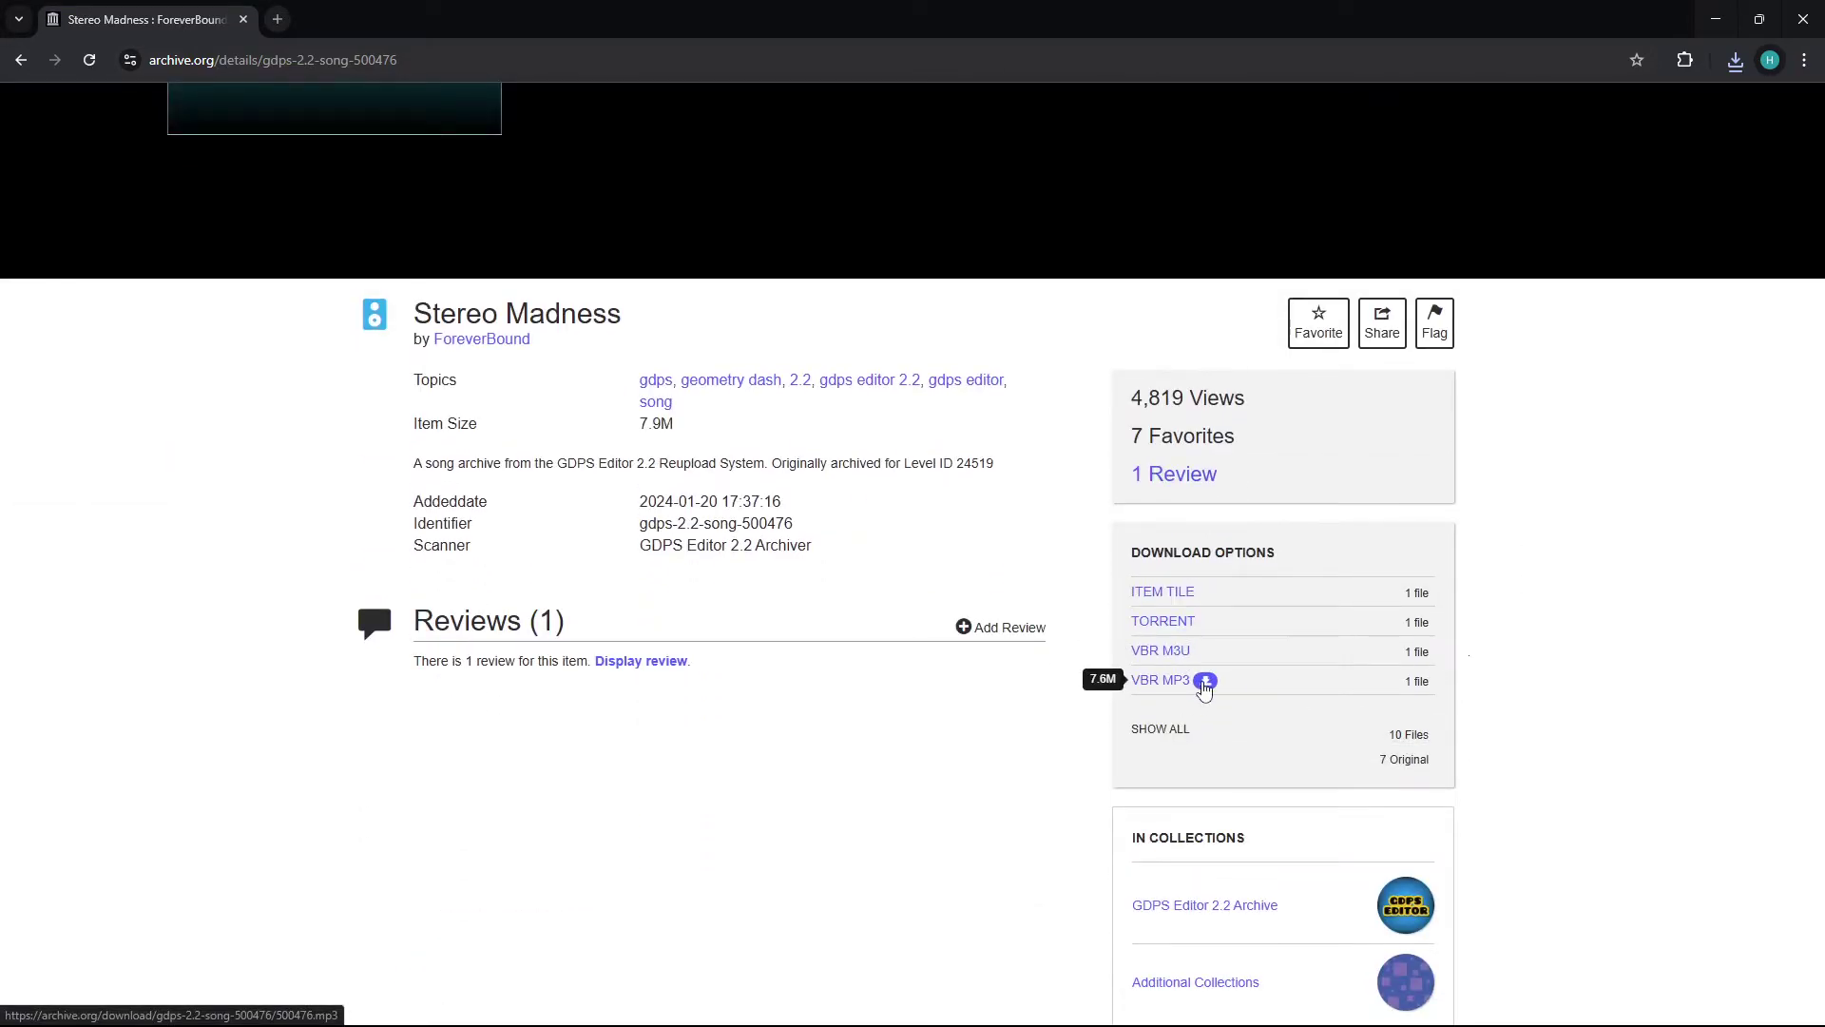
left_click(1204, 682)
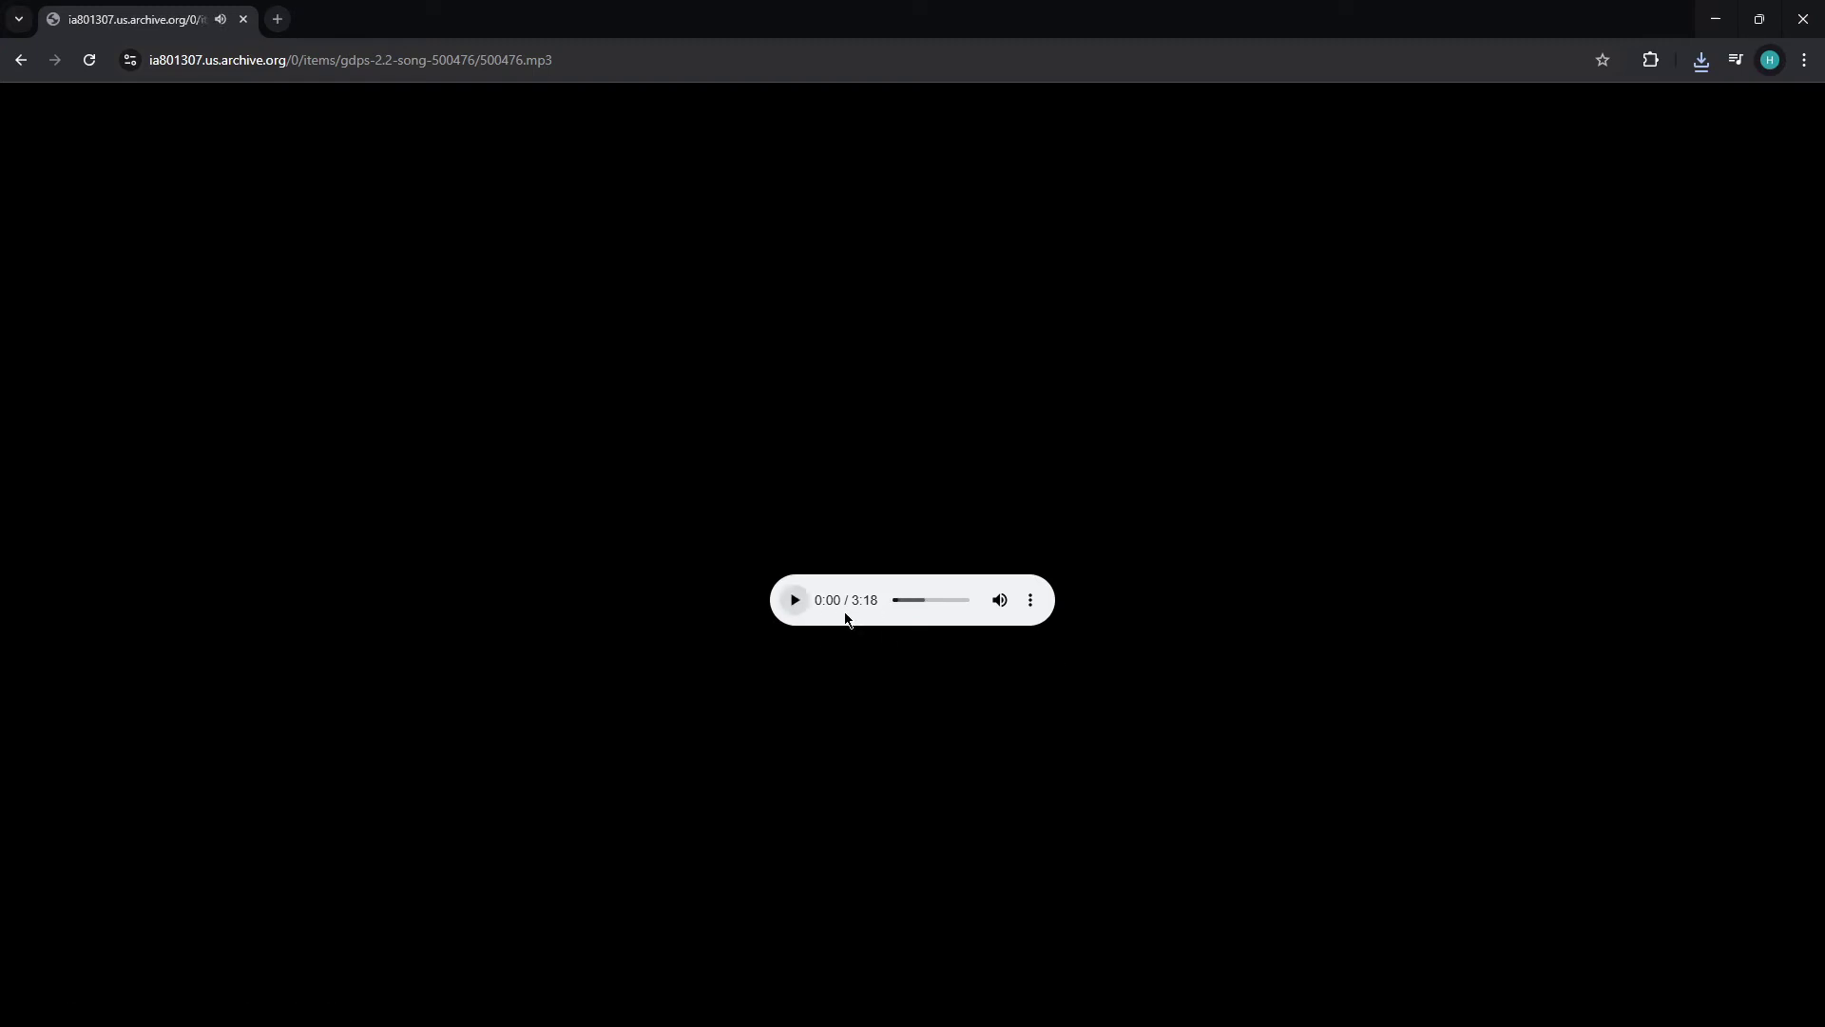
Save the Stereo Madness audio to the Music folder as an MP3 file.
right_click(845, 619)
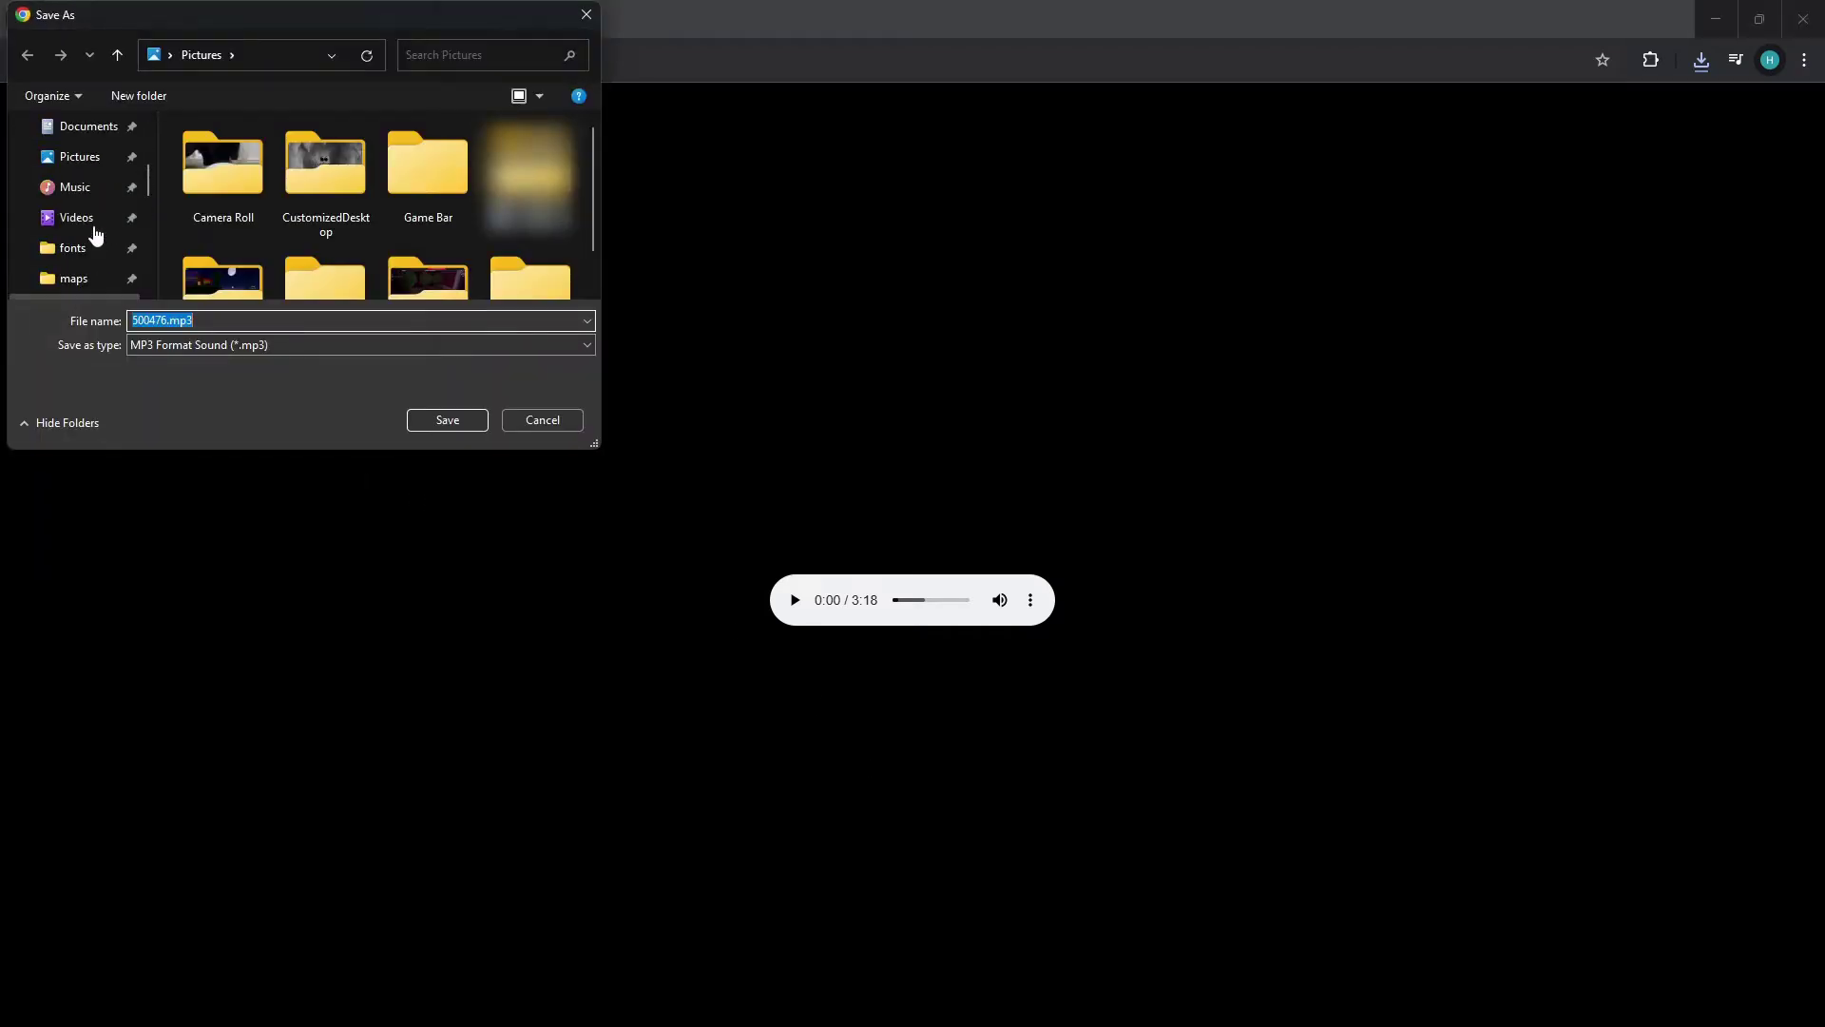
left_click(76, 187)
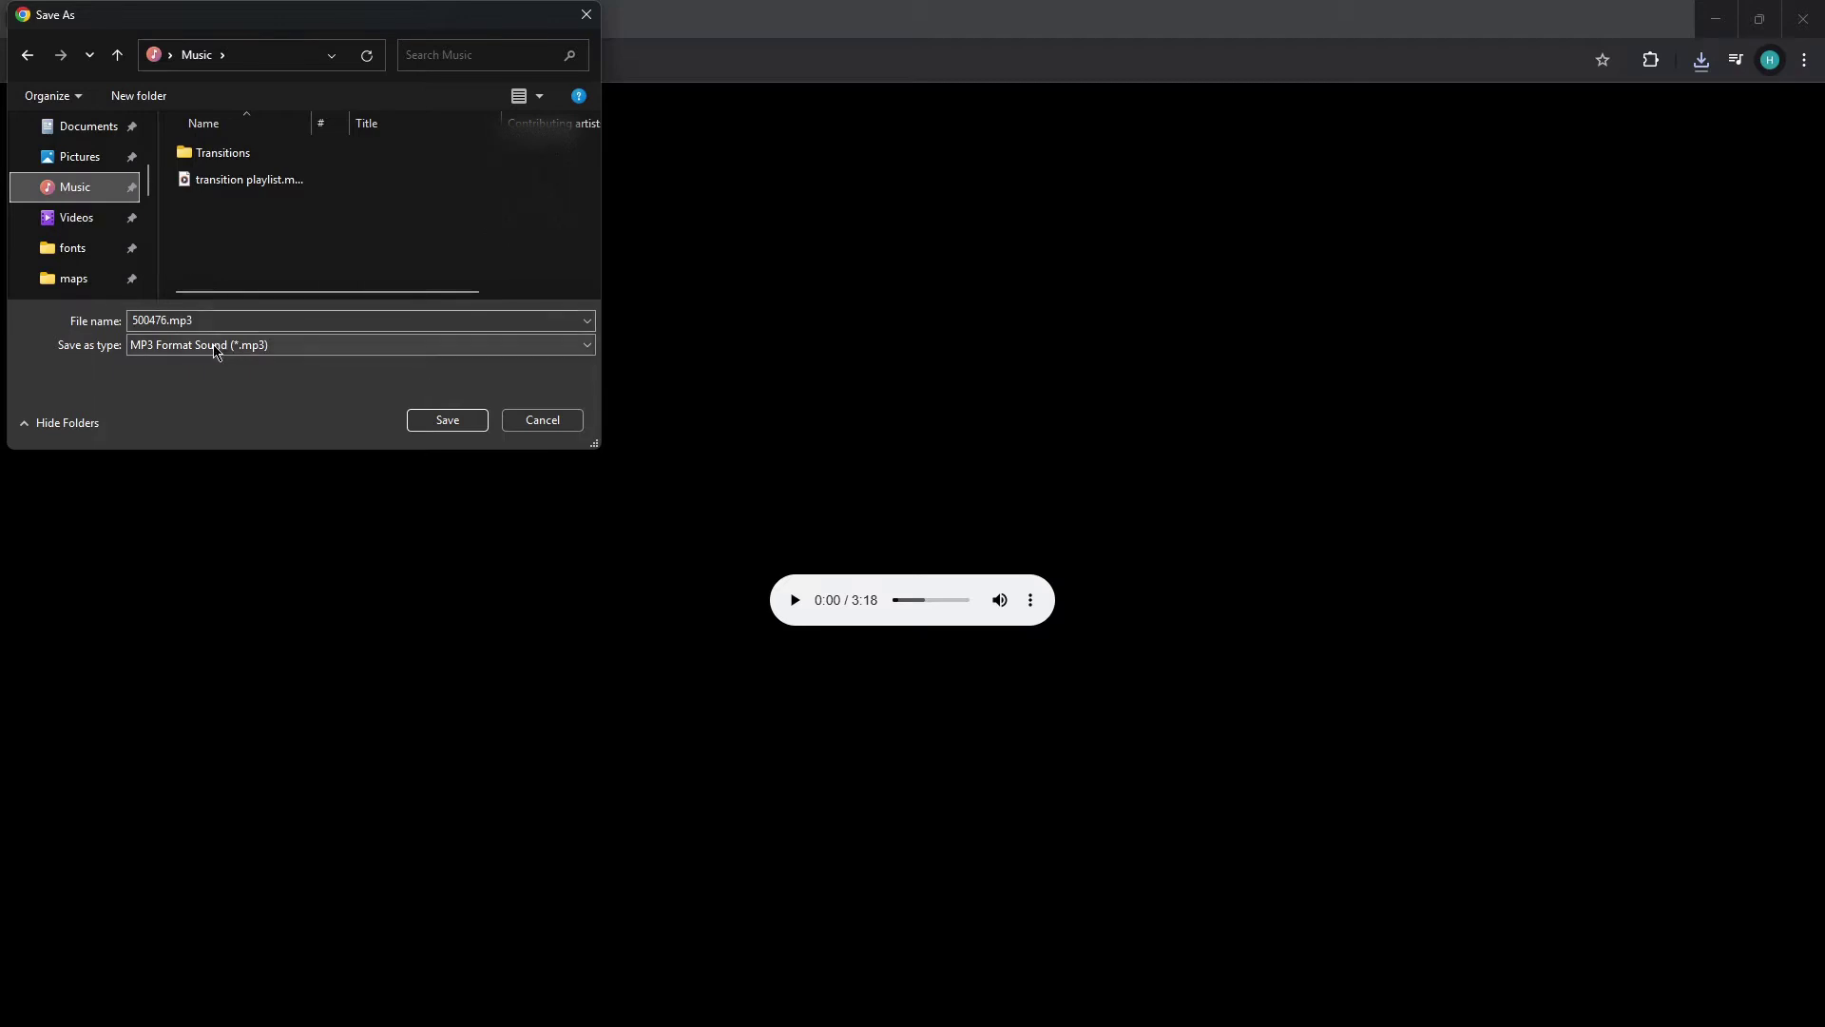
left_click(204, 318)
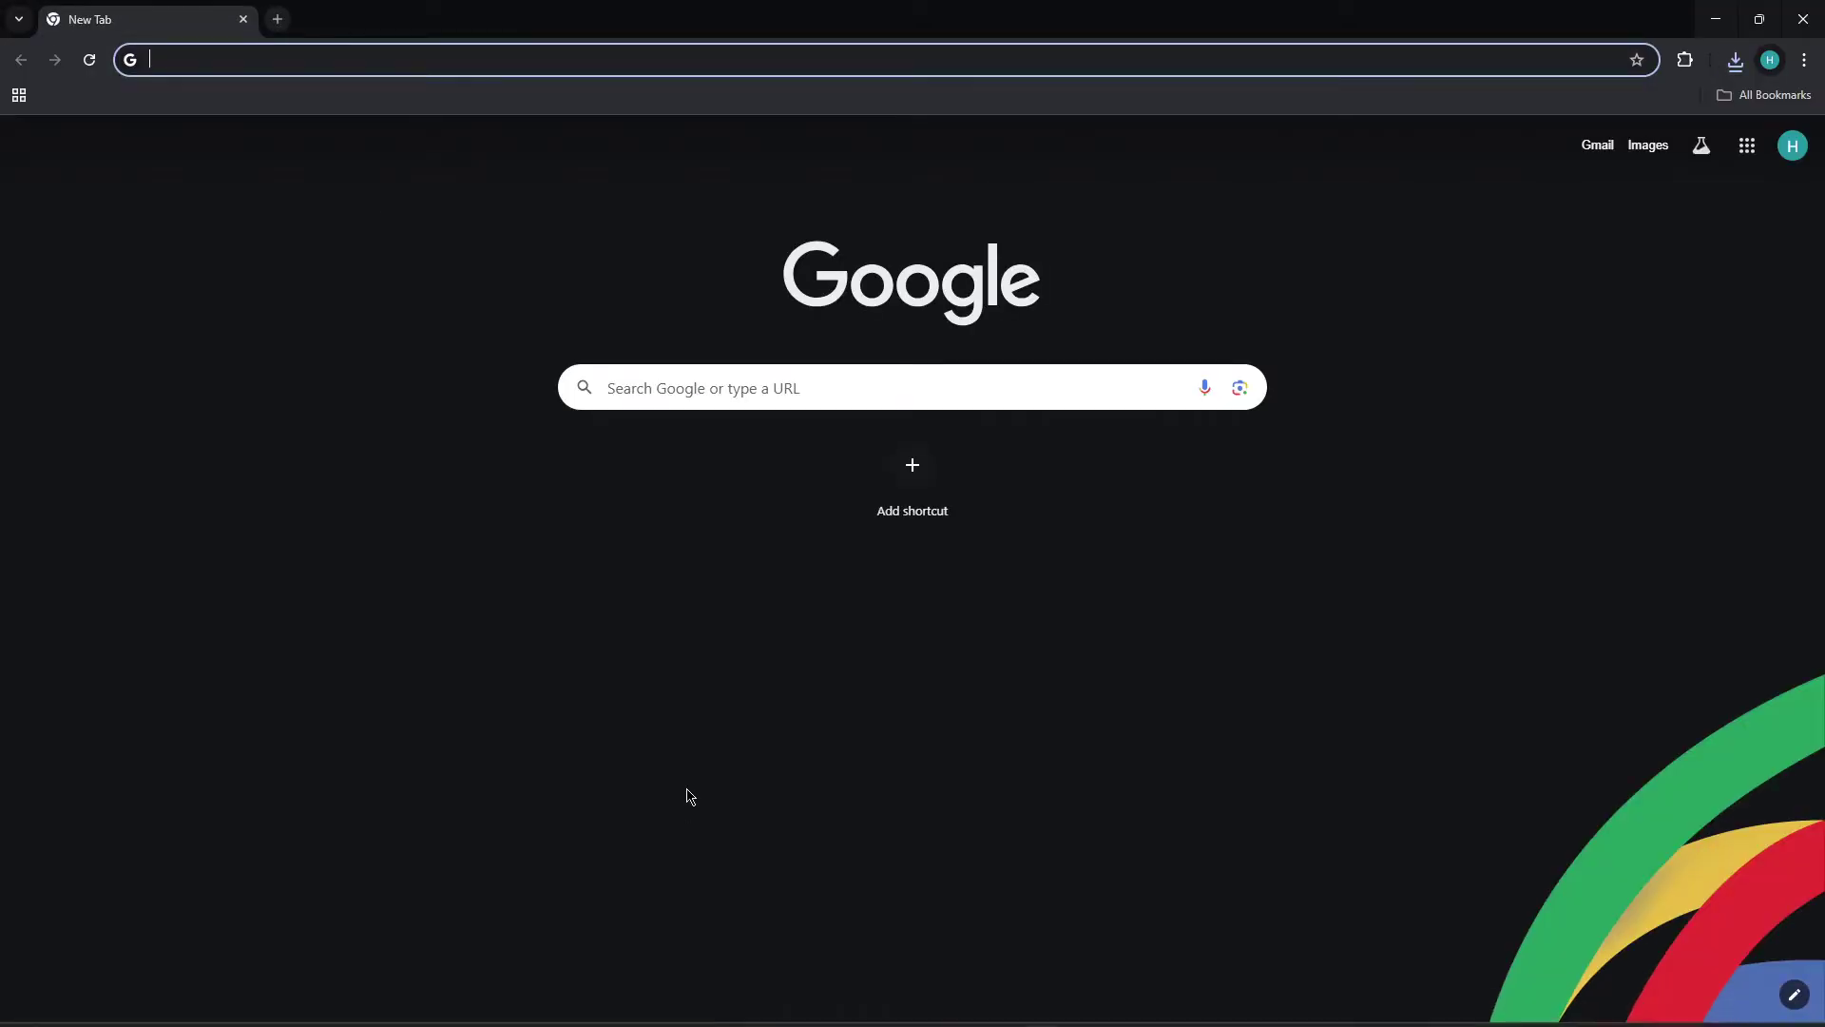
mouse_move(778, 1009)
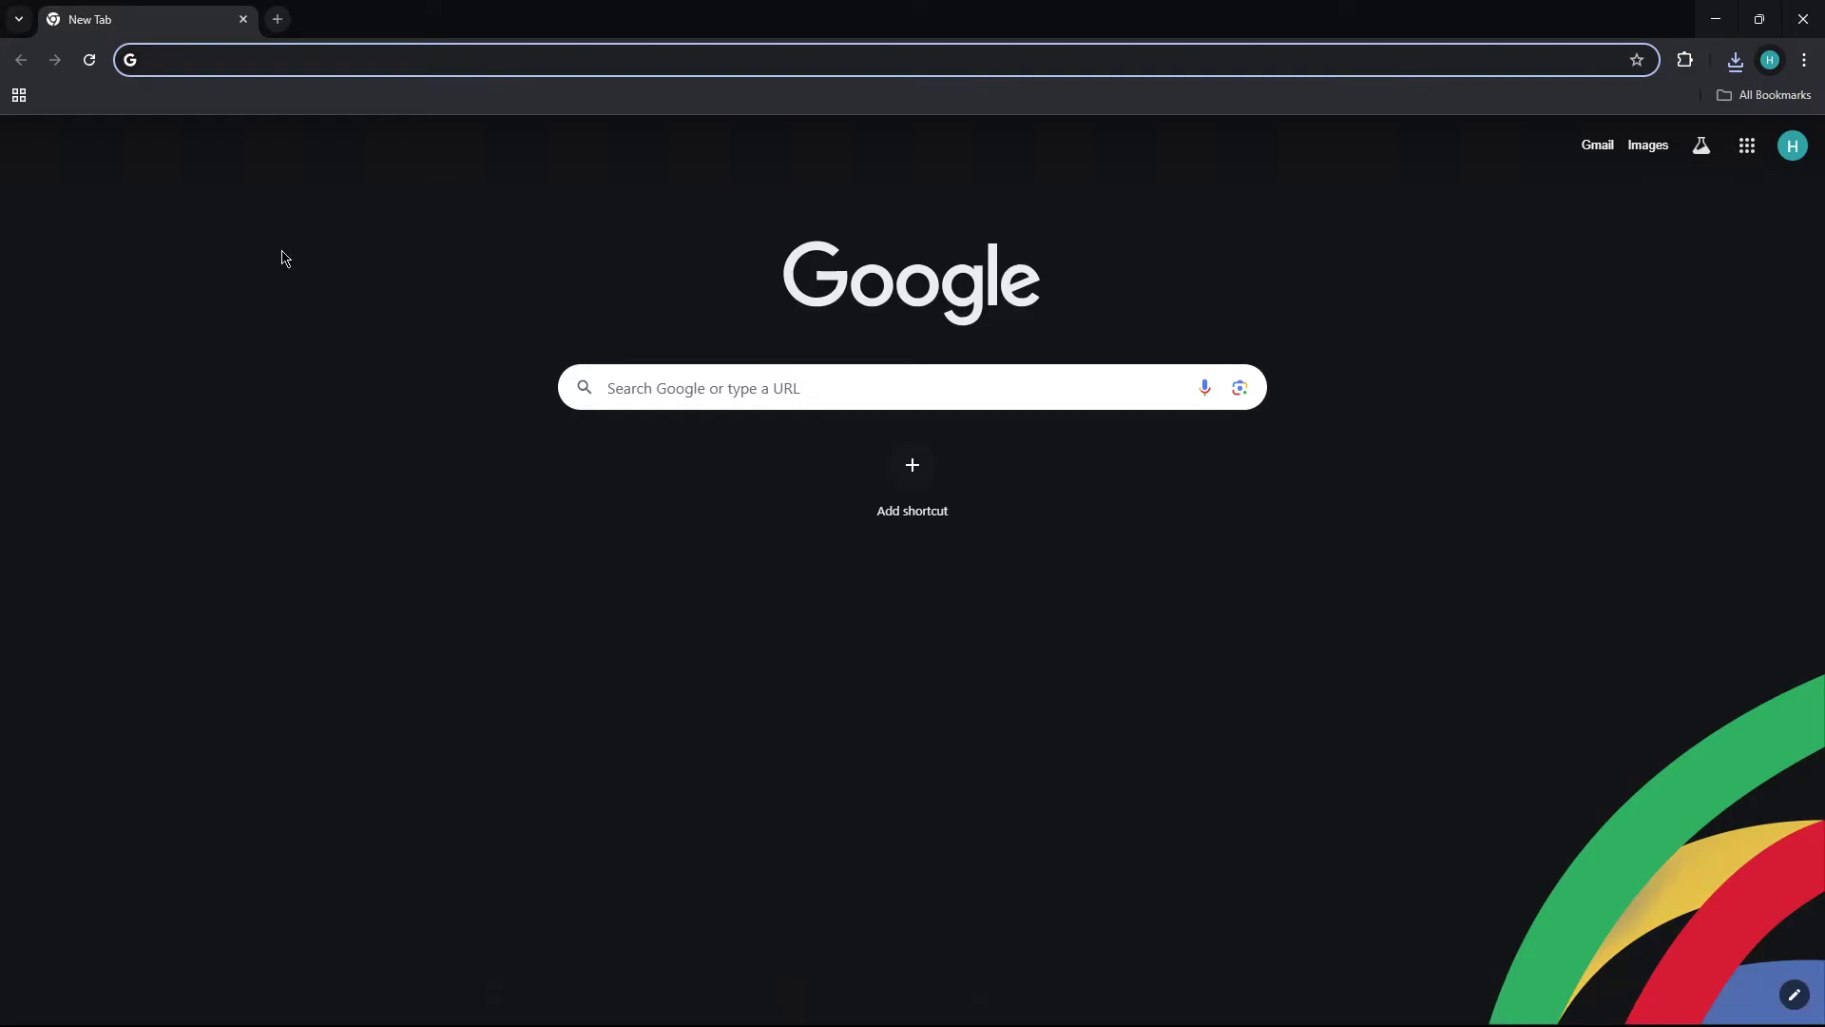
left_click(279, 49)
left_click(35, 176)
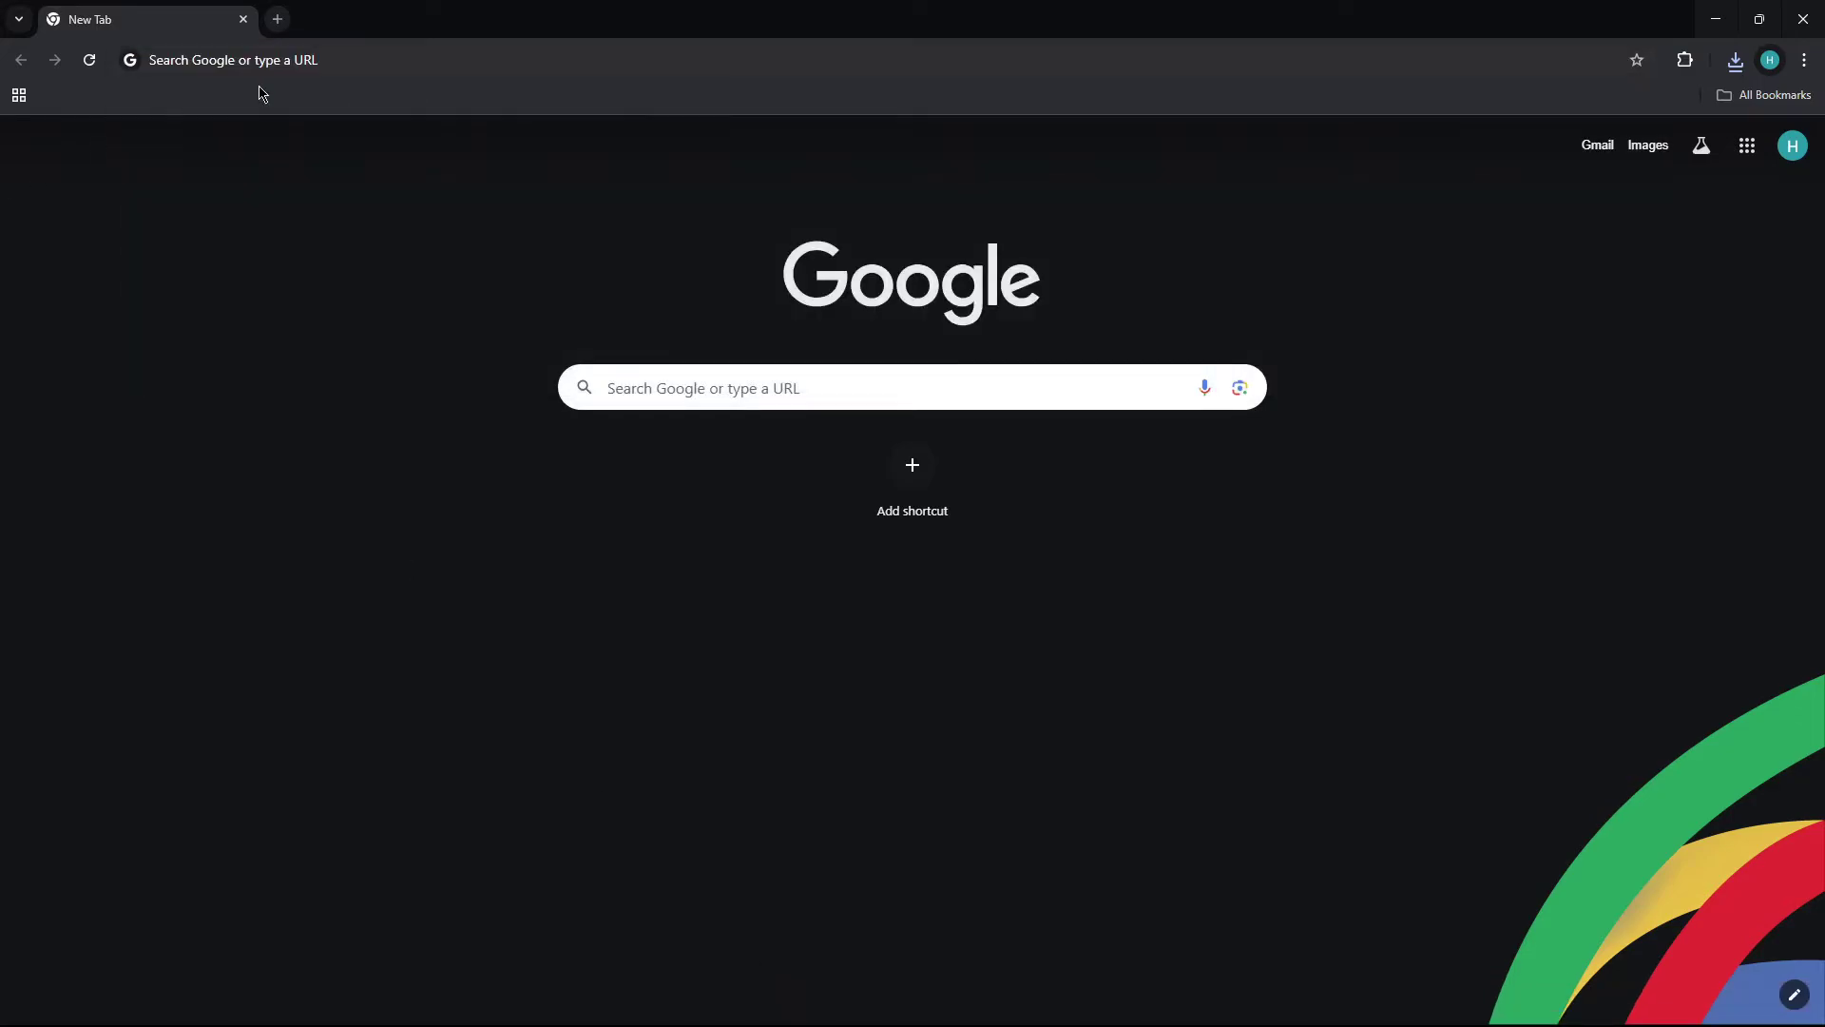
left_click(273, 61)
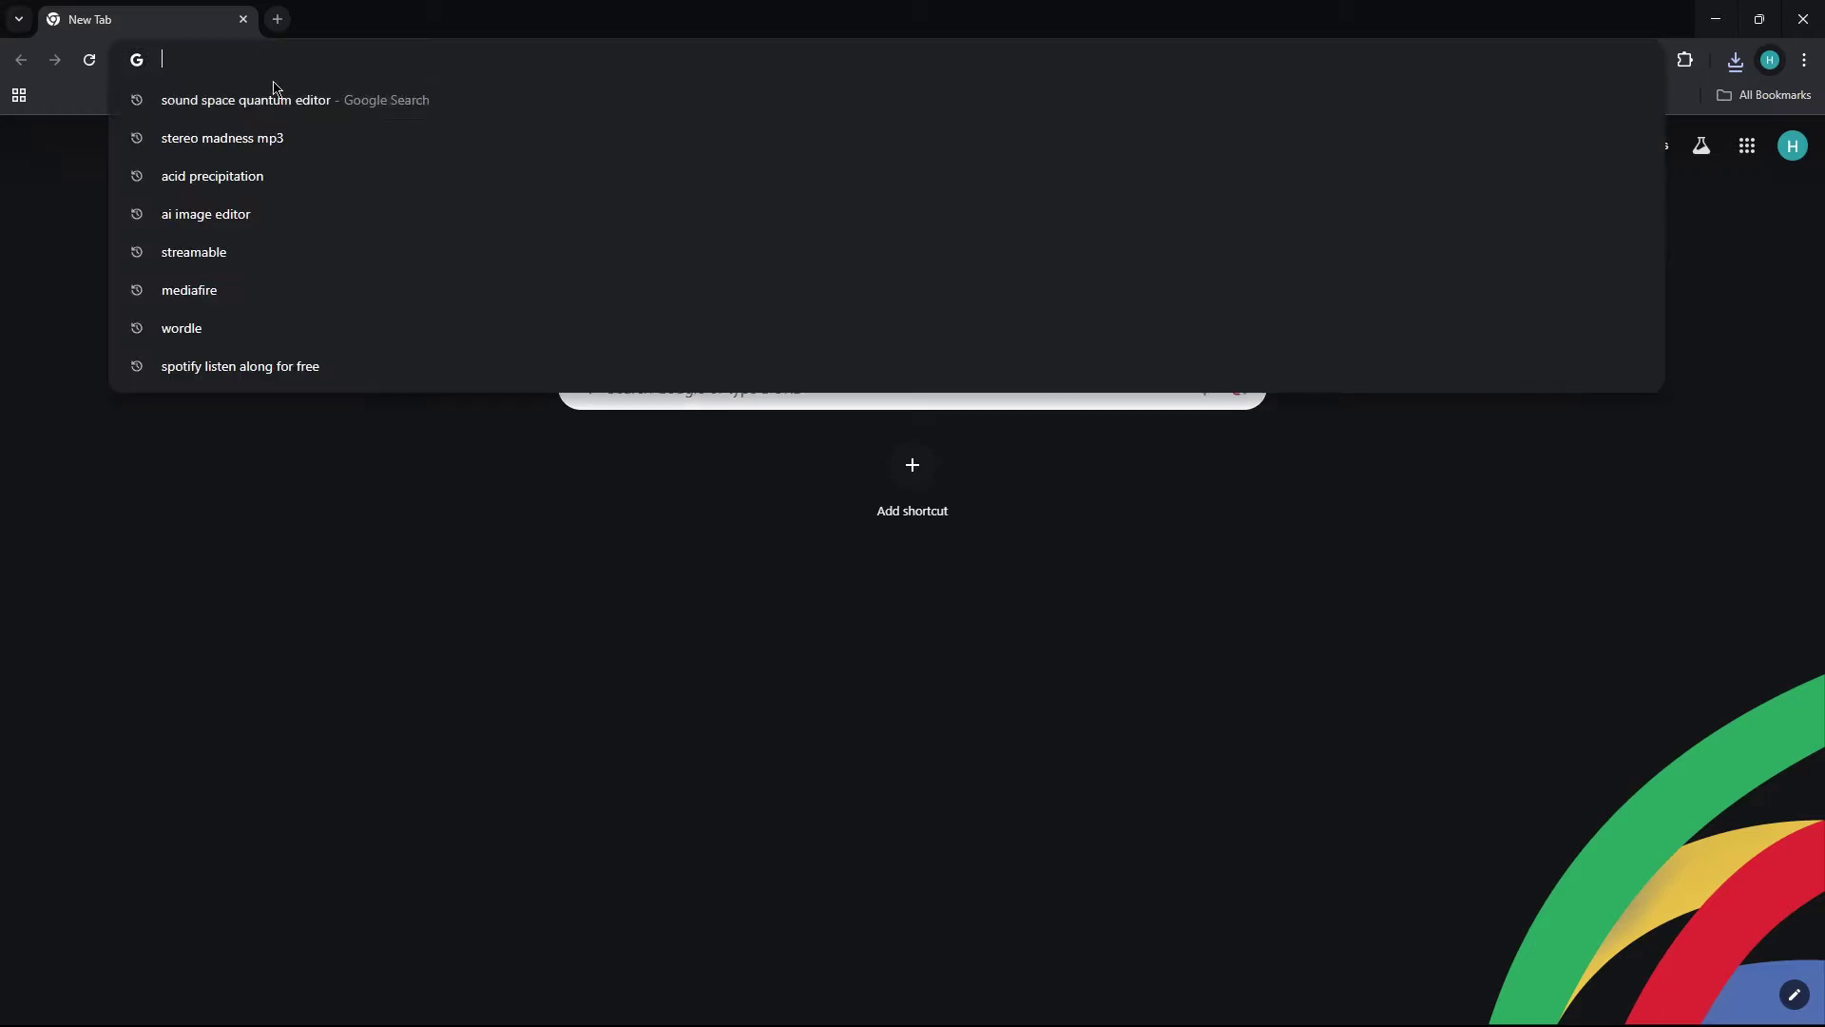
left_click(85, 237)
left_click(306, 50)
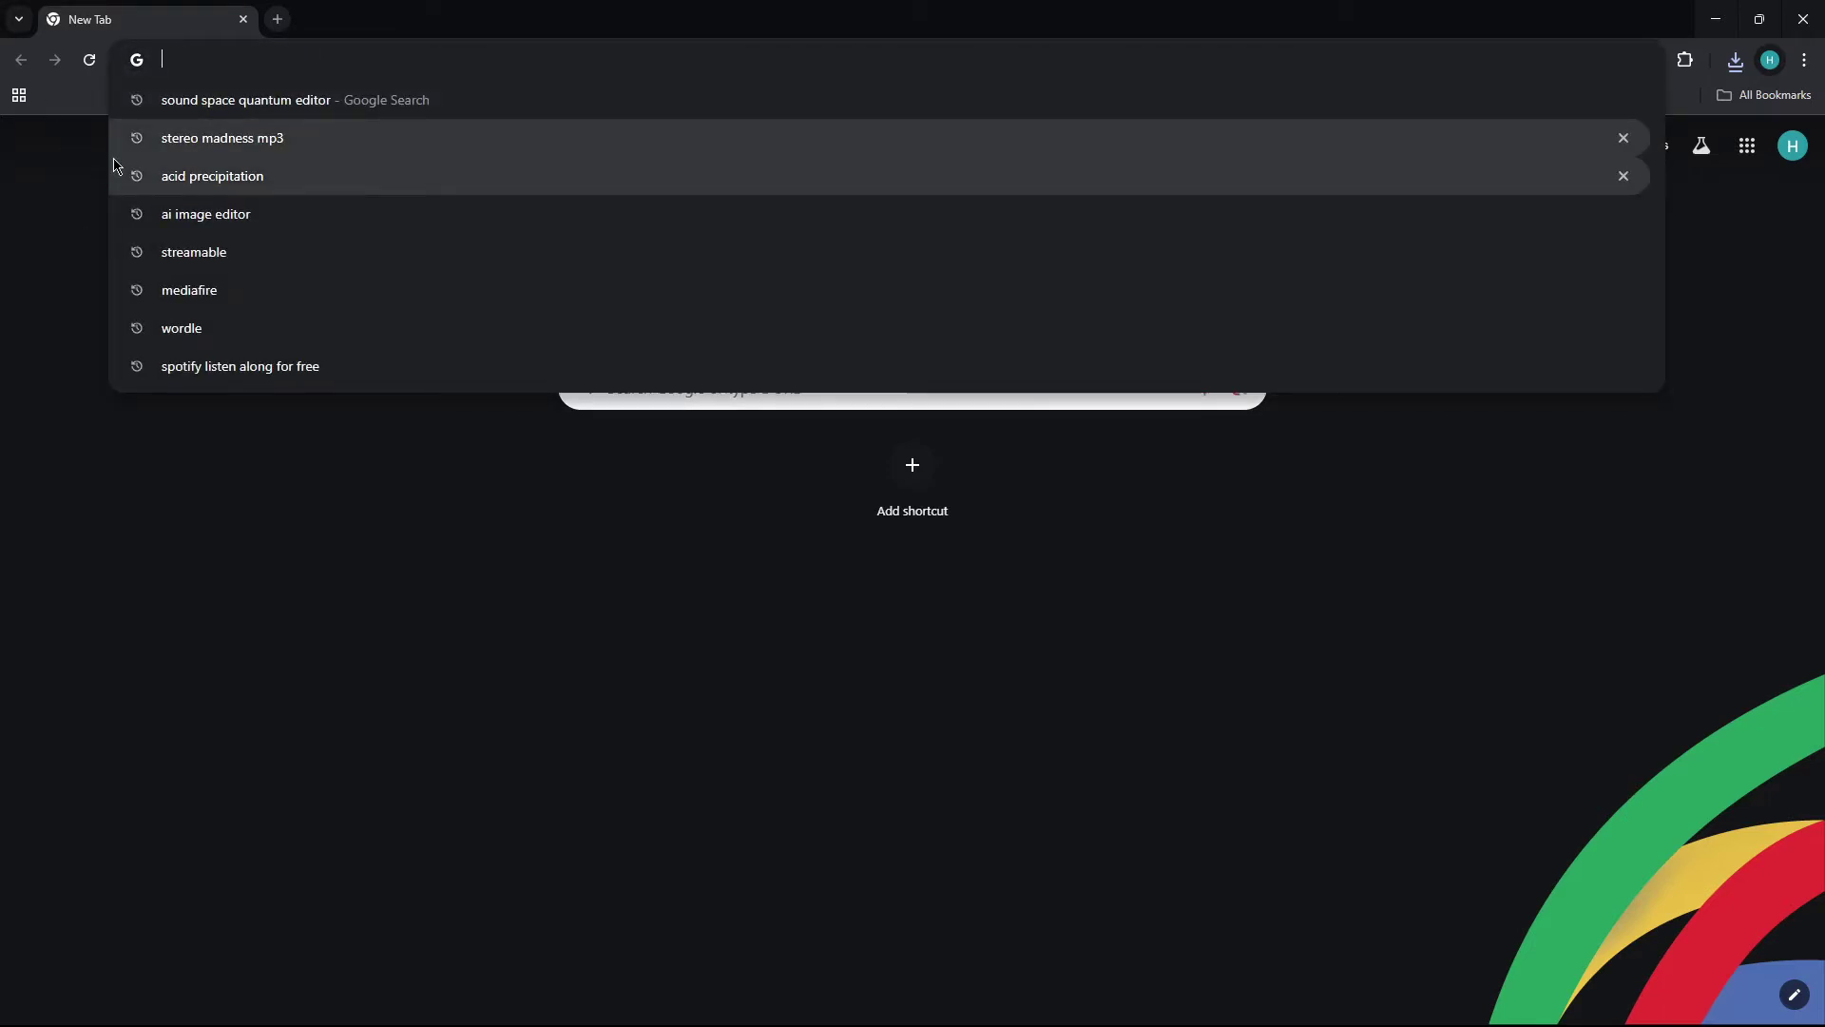
left_click(20, 175)
Search for "arrowvortex", view the download page on the official ArrowVortex site, and close the browser.
left_click(131, 59)
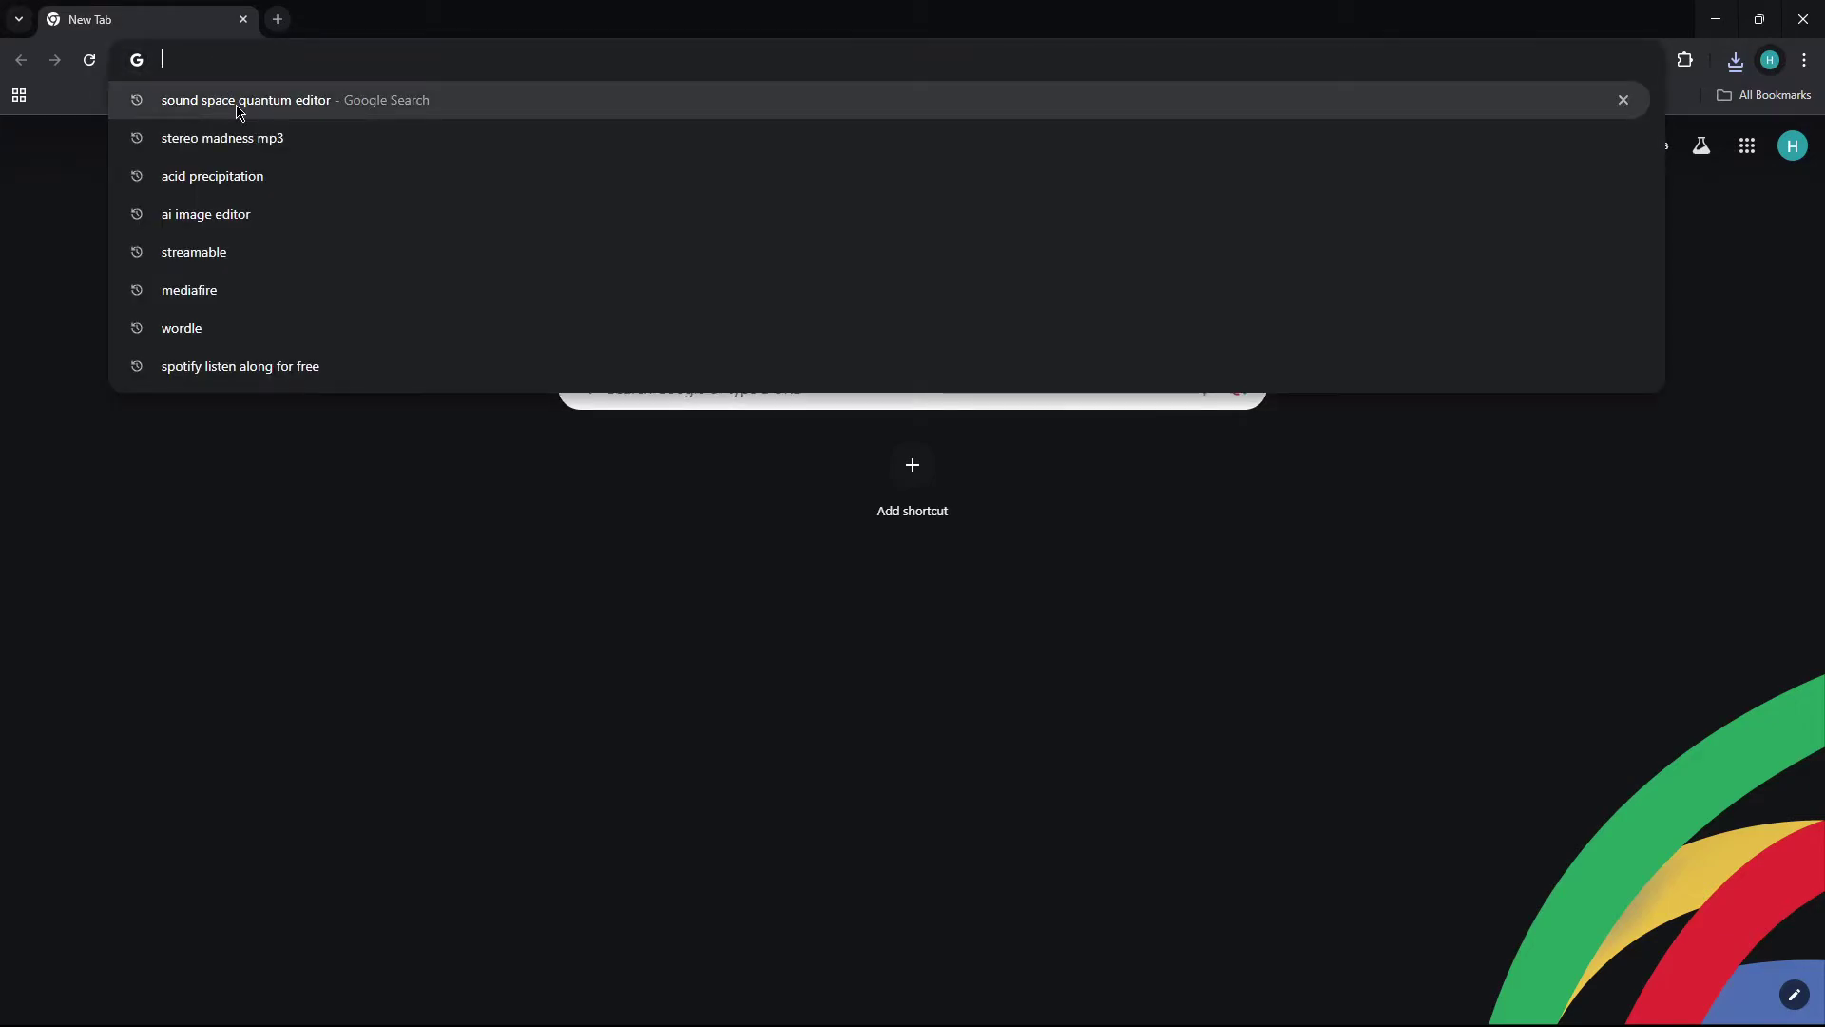
type("arr")
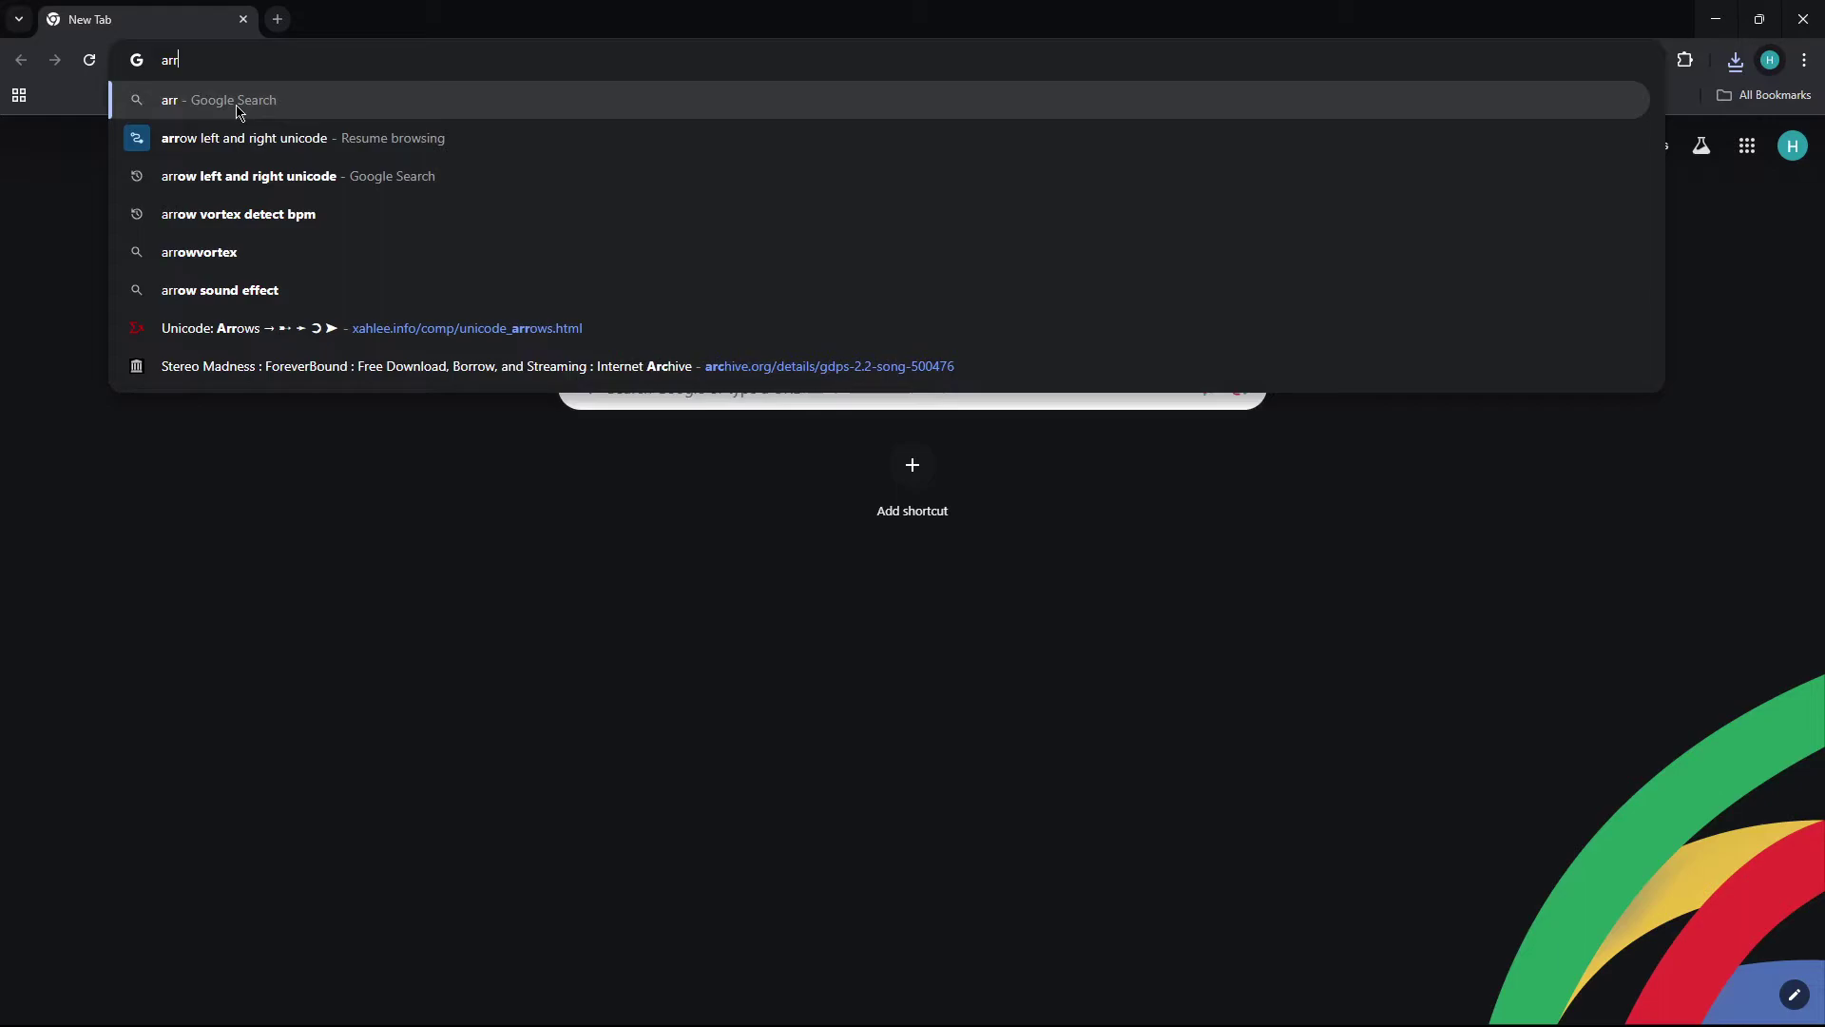
type("owvortex")
key("Return")
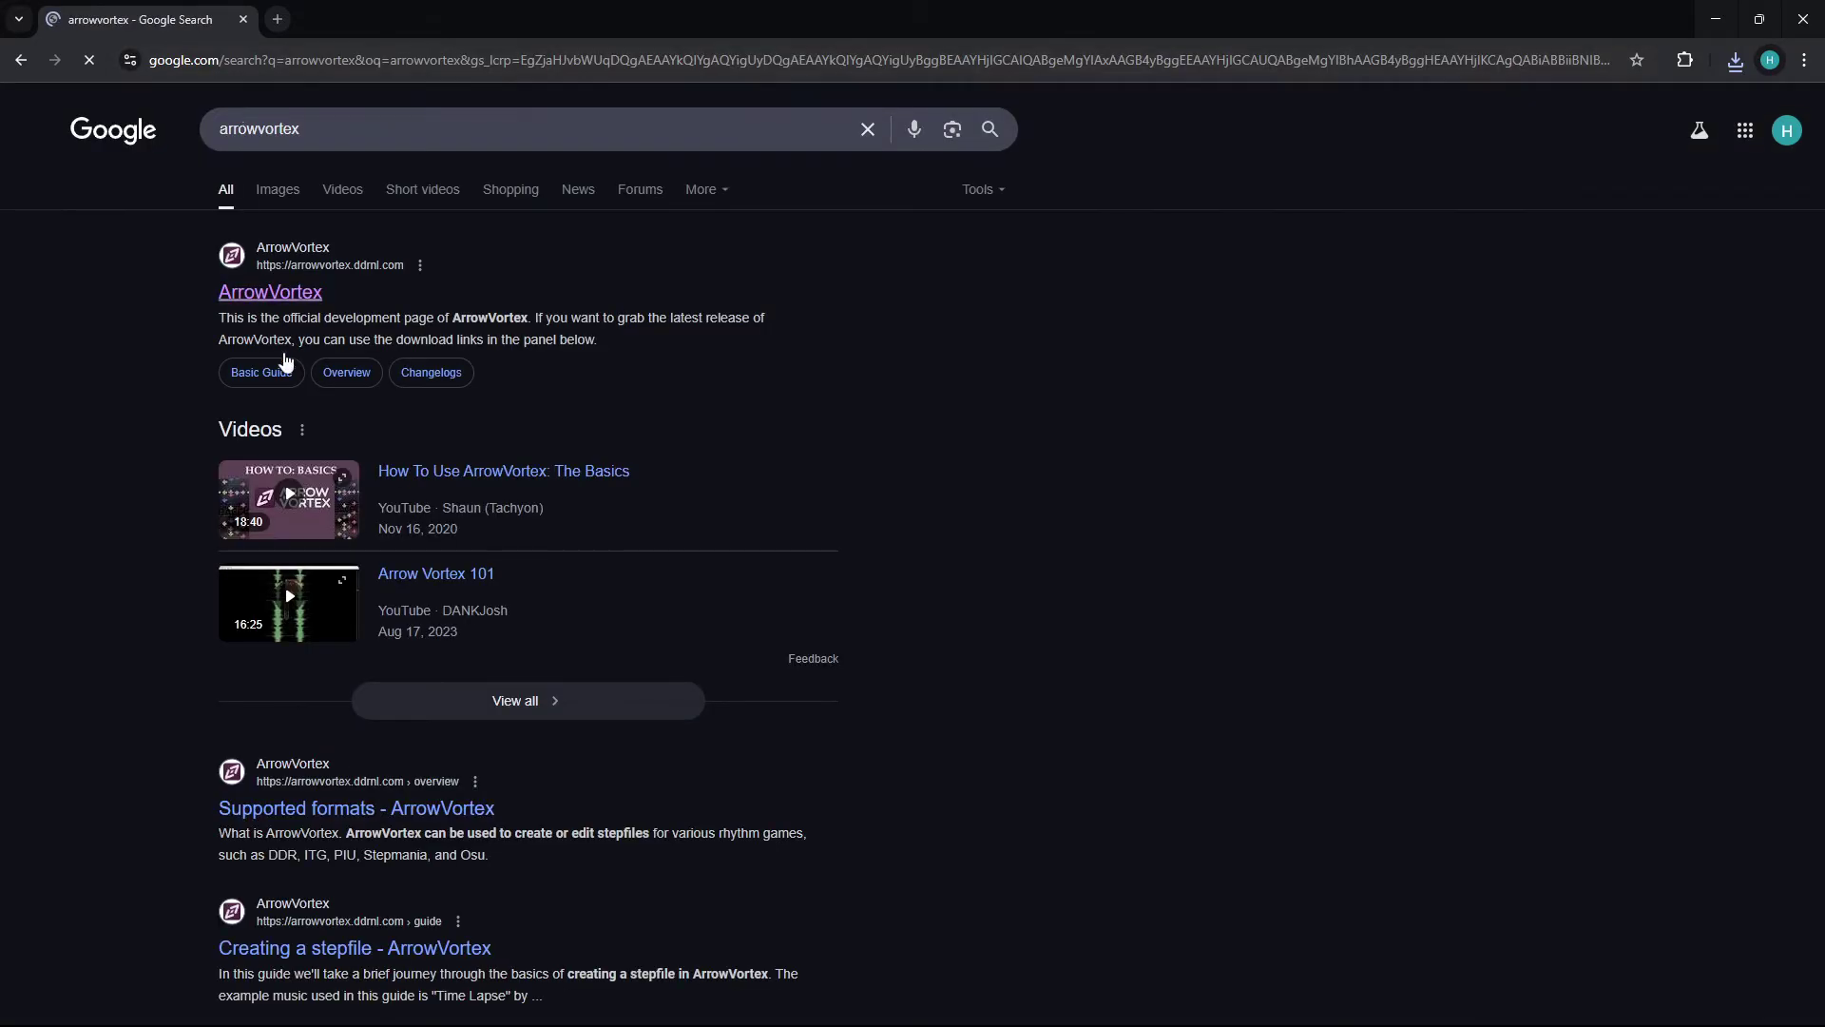
left_click(269, 292)
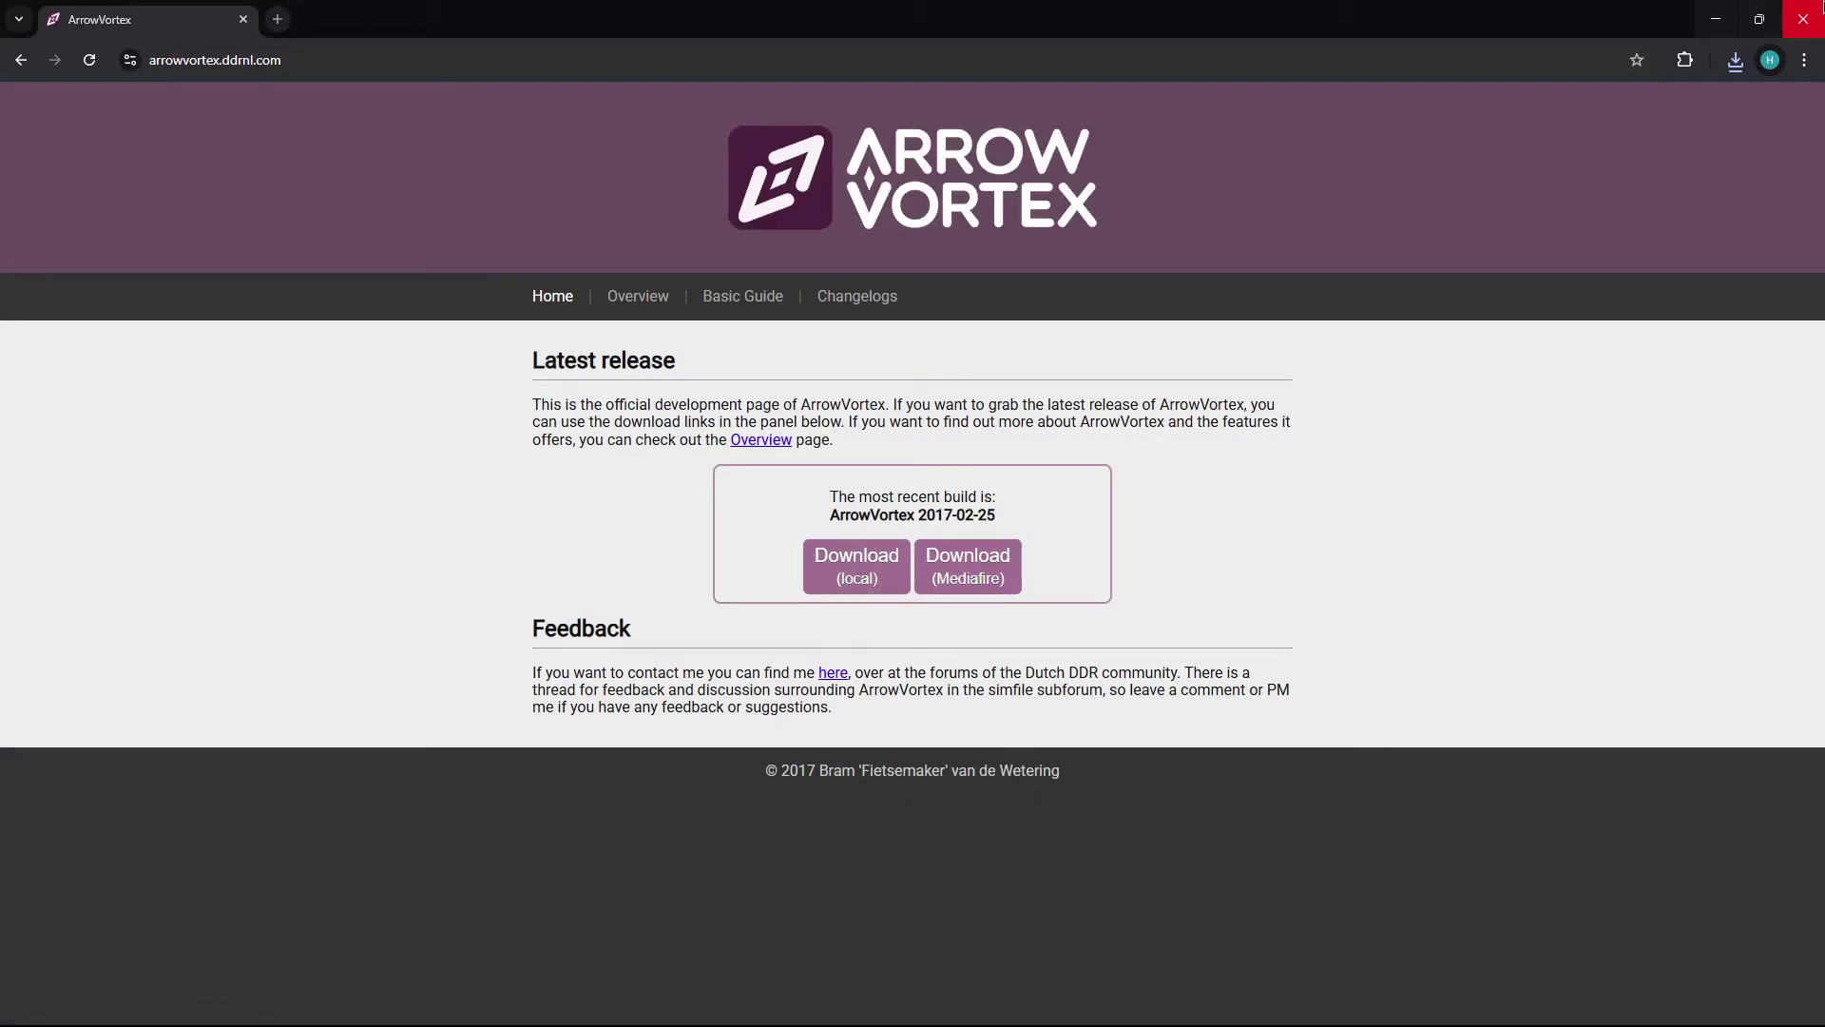
left_click(1803, 19)
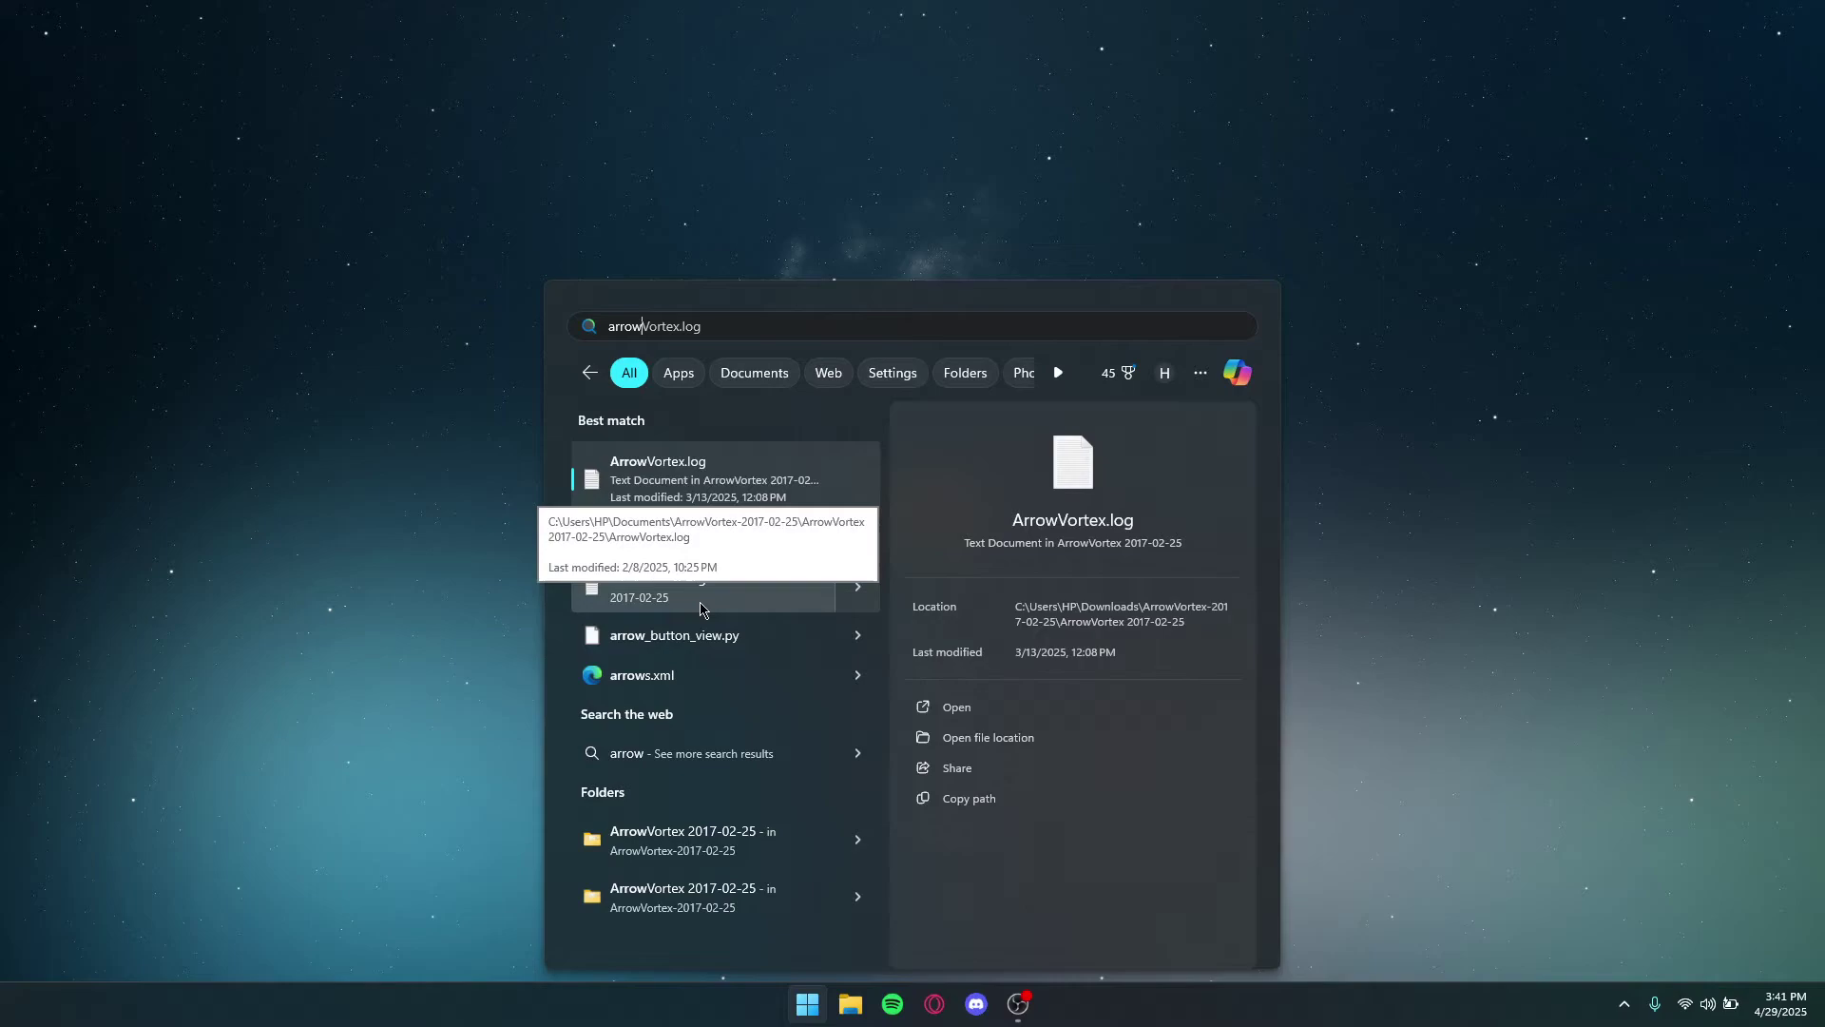
Launch ArrowVortex and open stereo madness.mp3 from the Music folder.
type("vor")
left_click(632, 462)
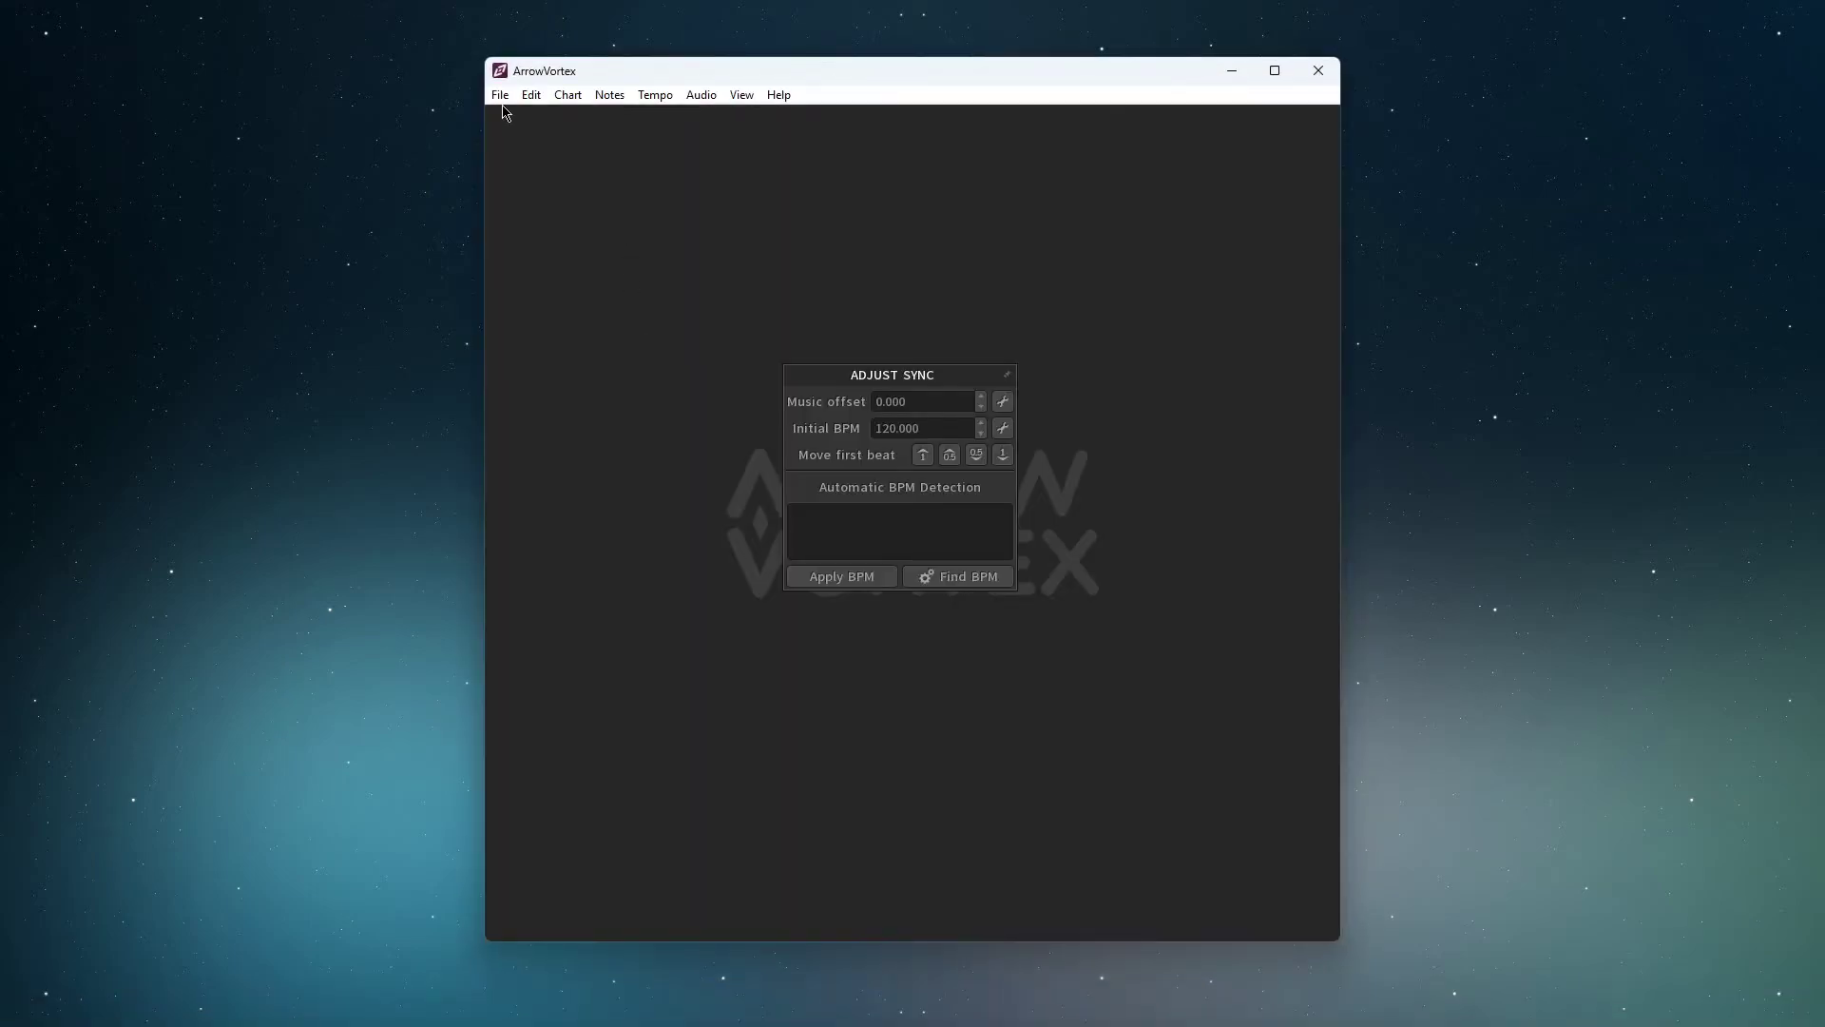
left_click(501, 95)
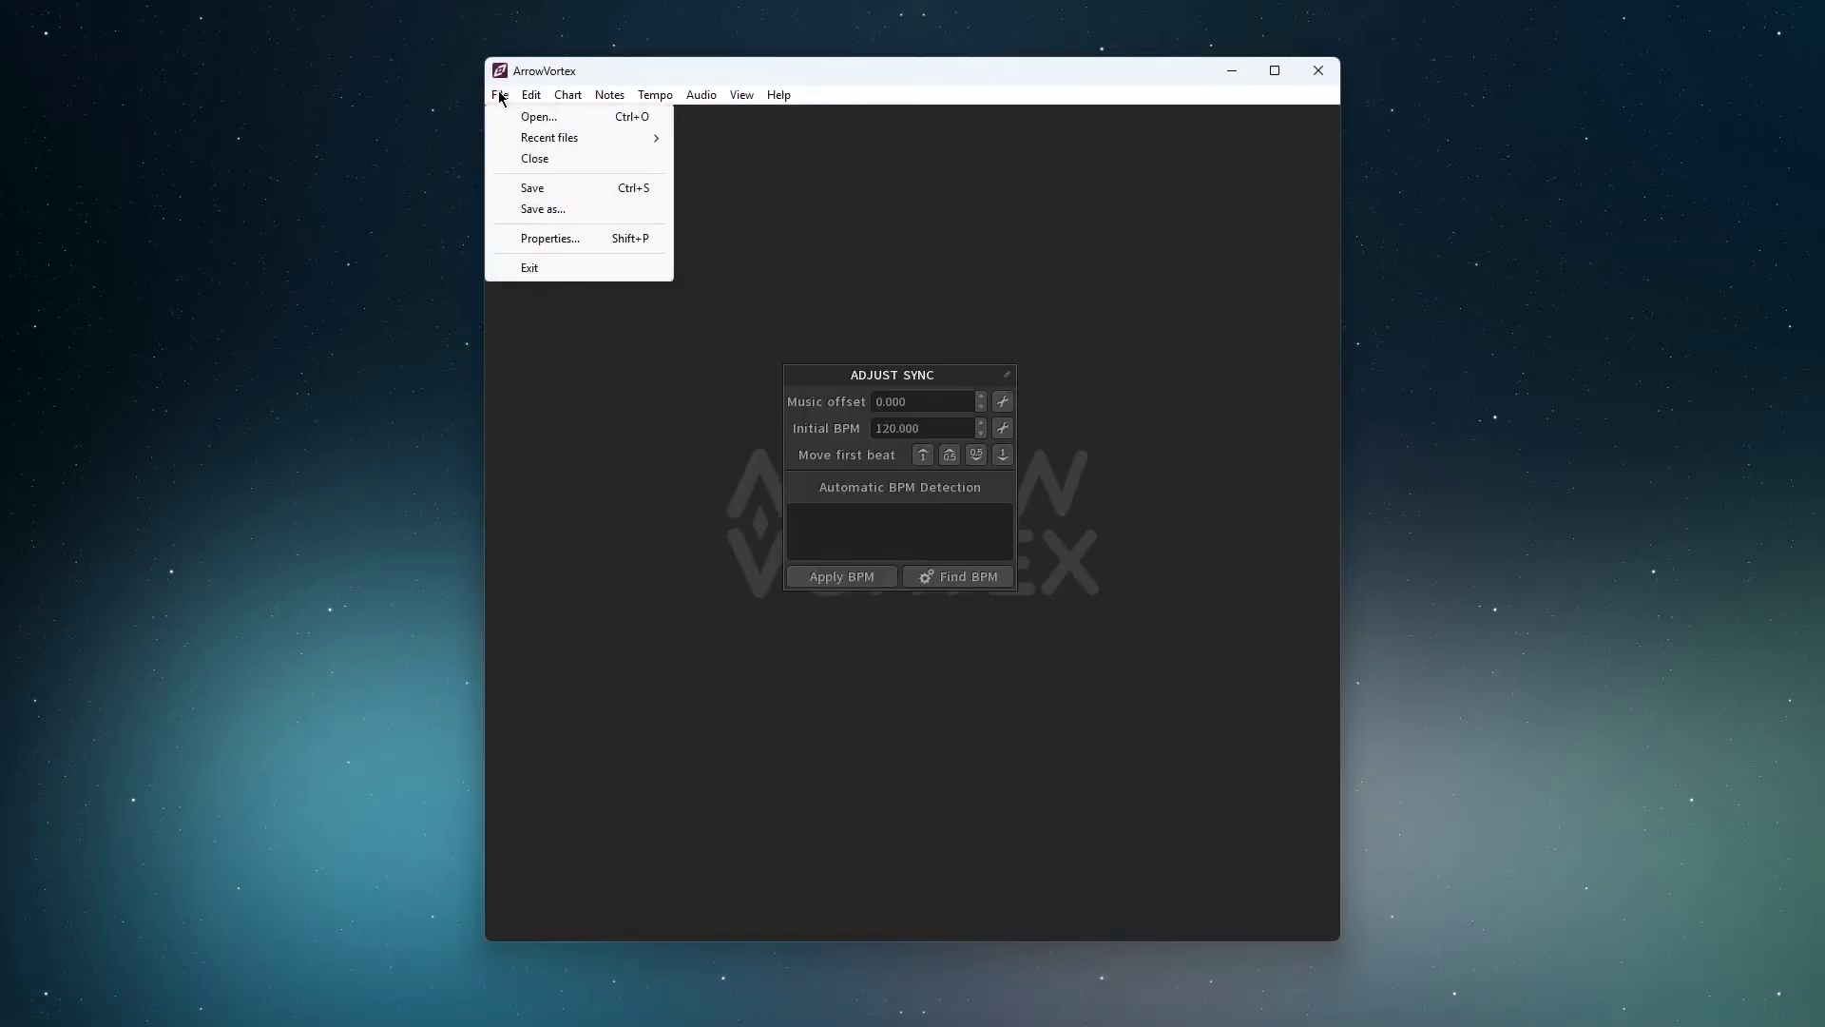
left_click(519, 118)
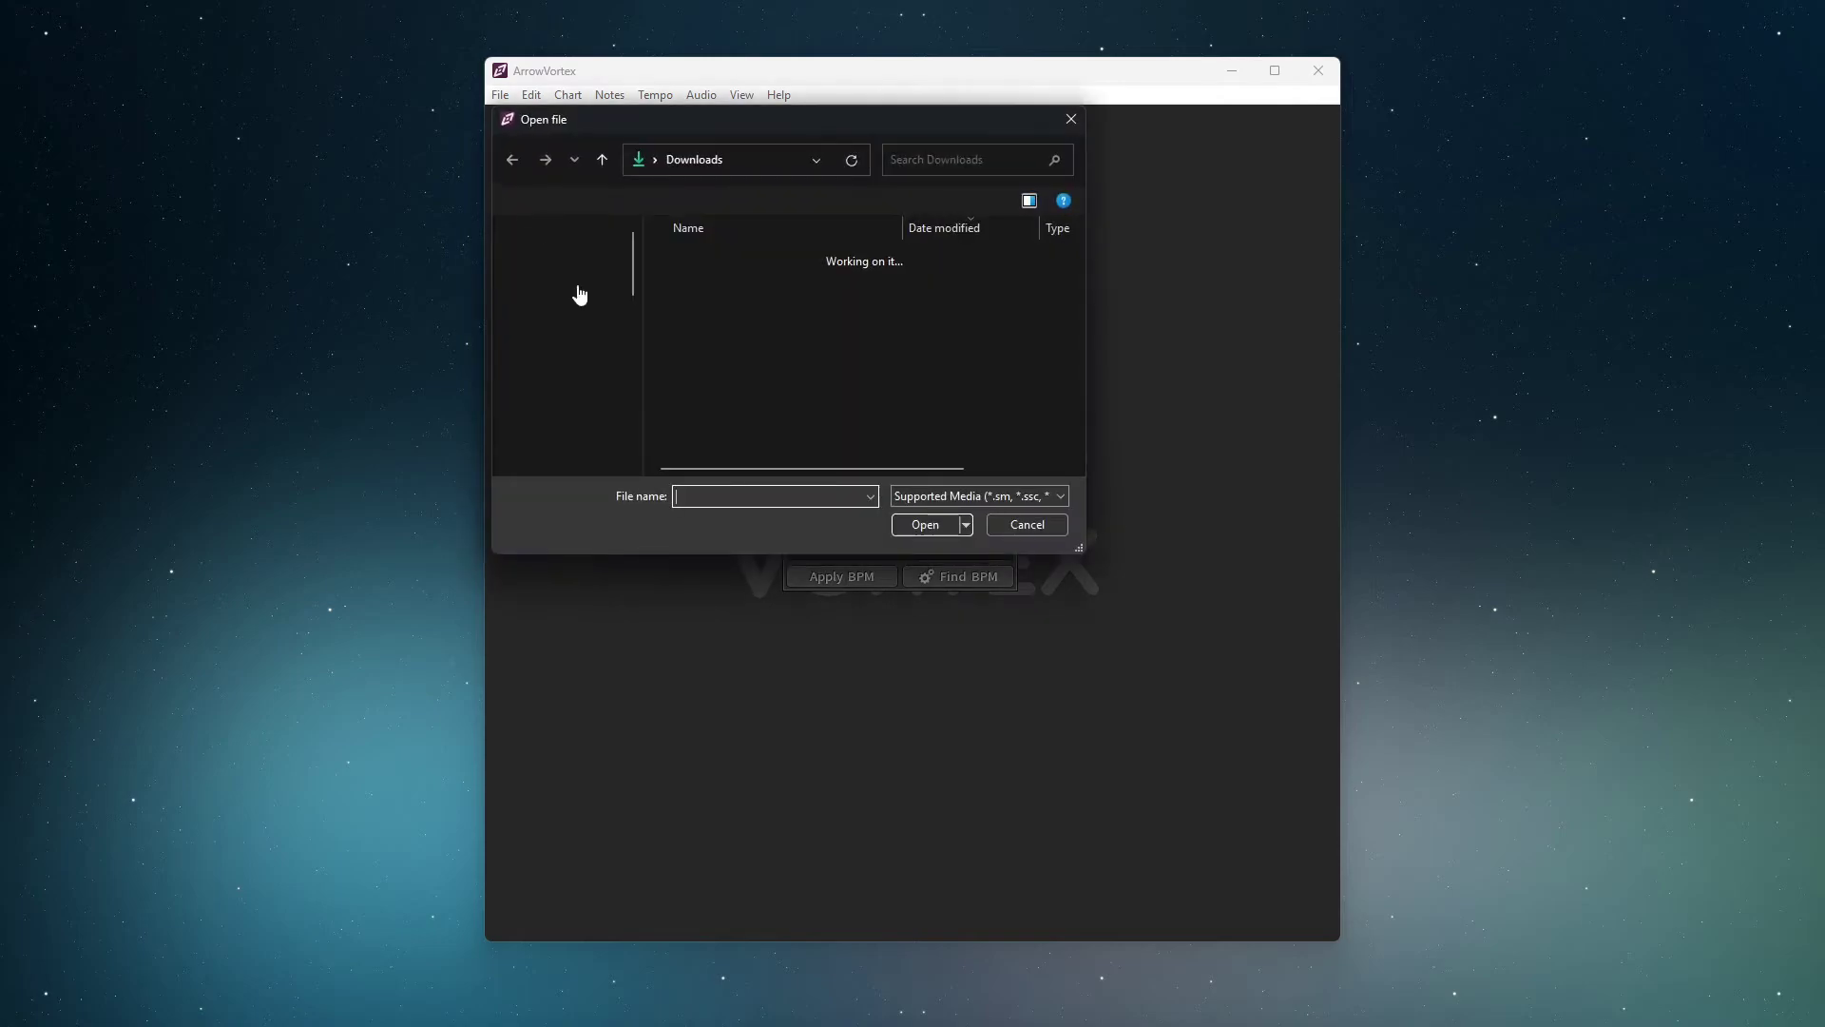
left_click(562, 384)
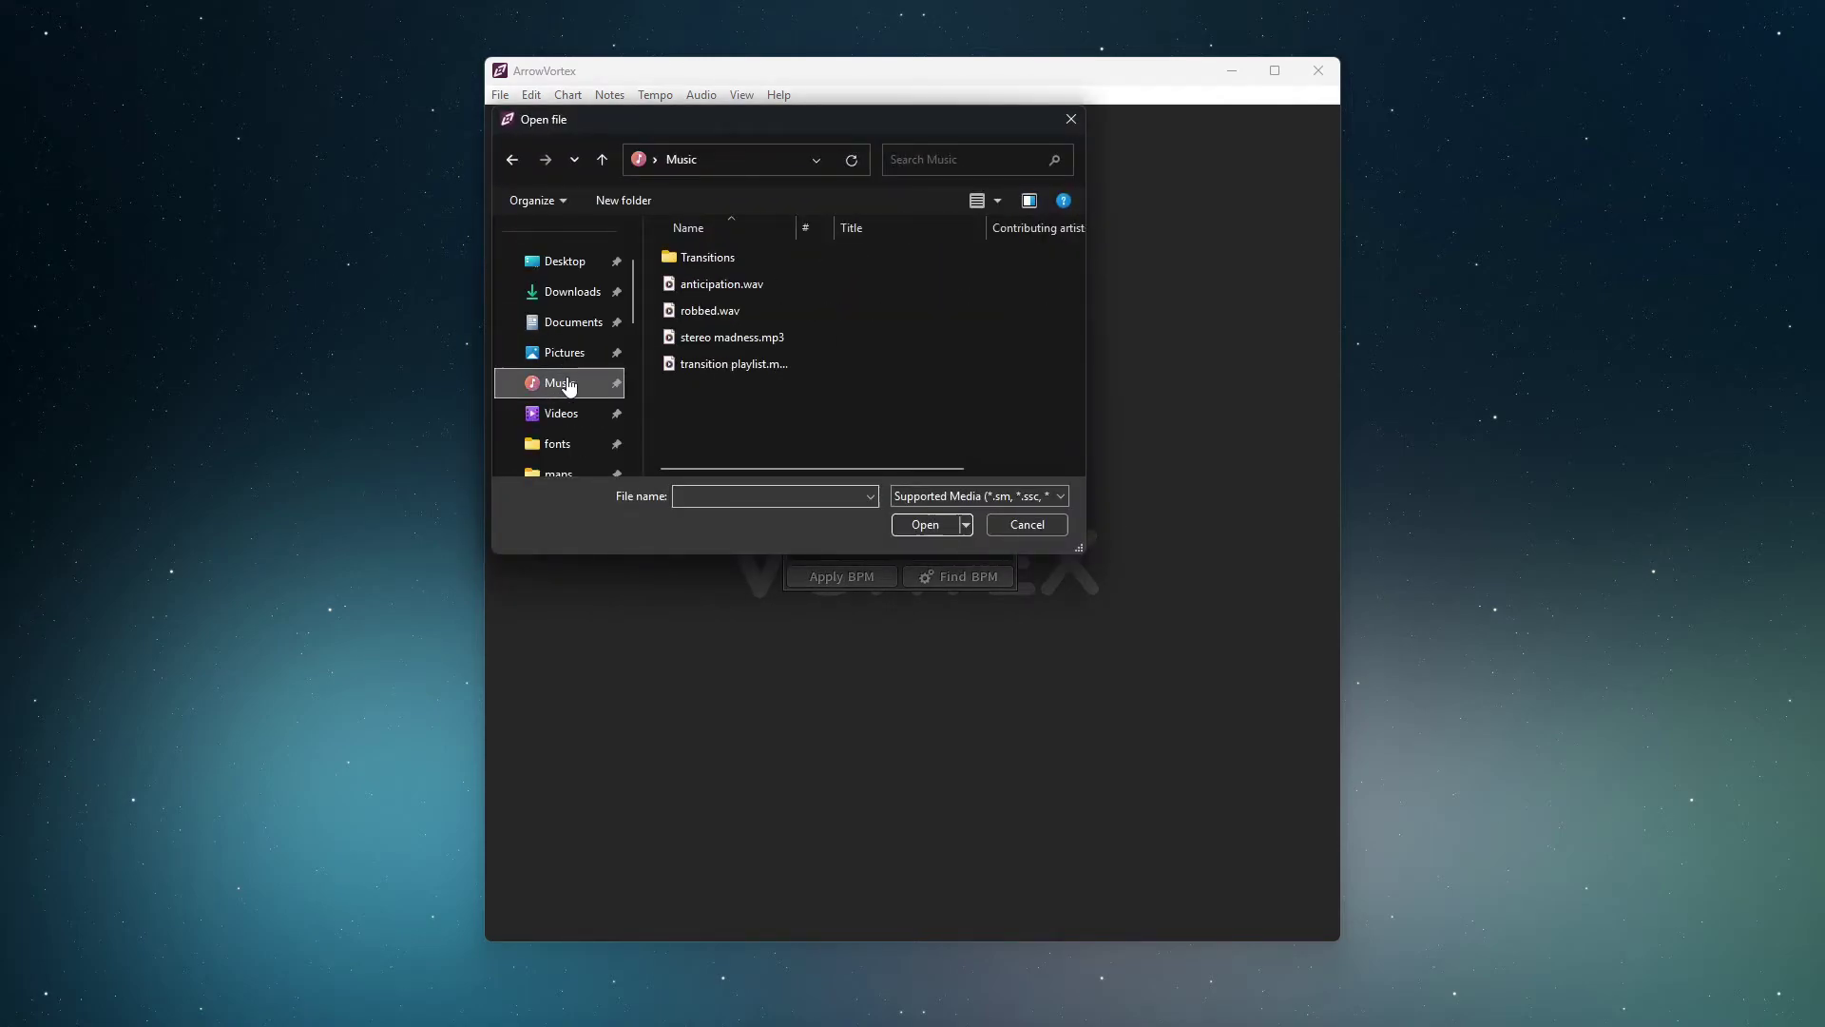
double_click(744, 344)
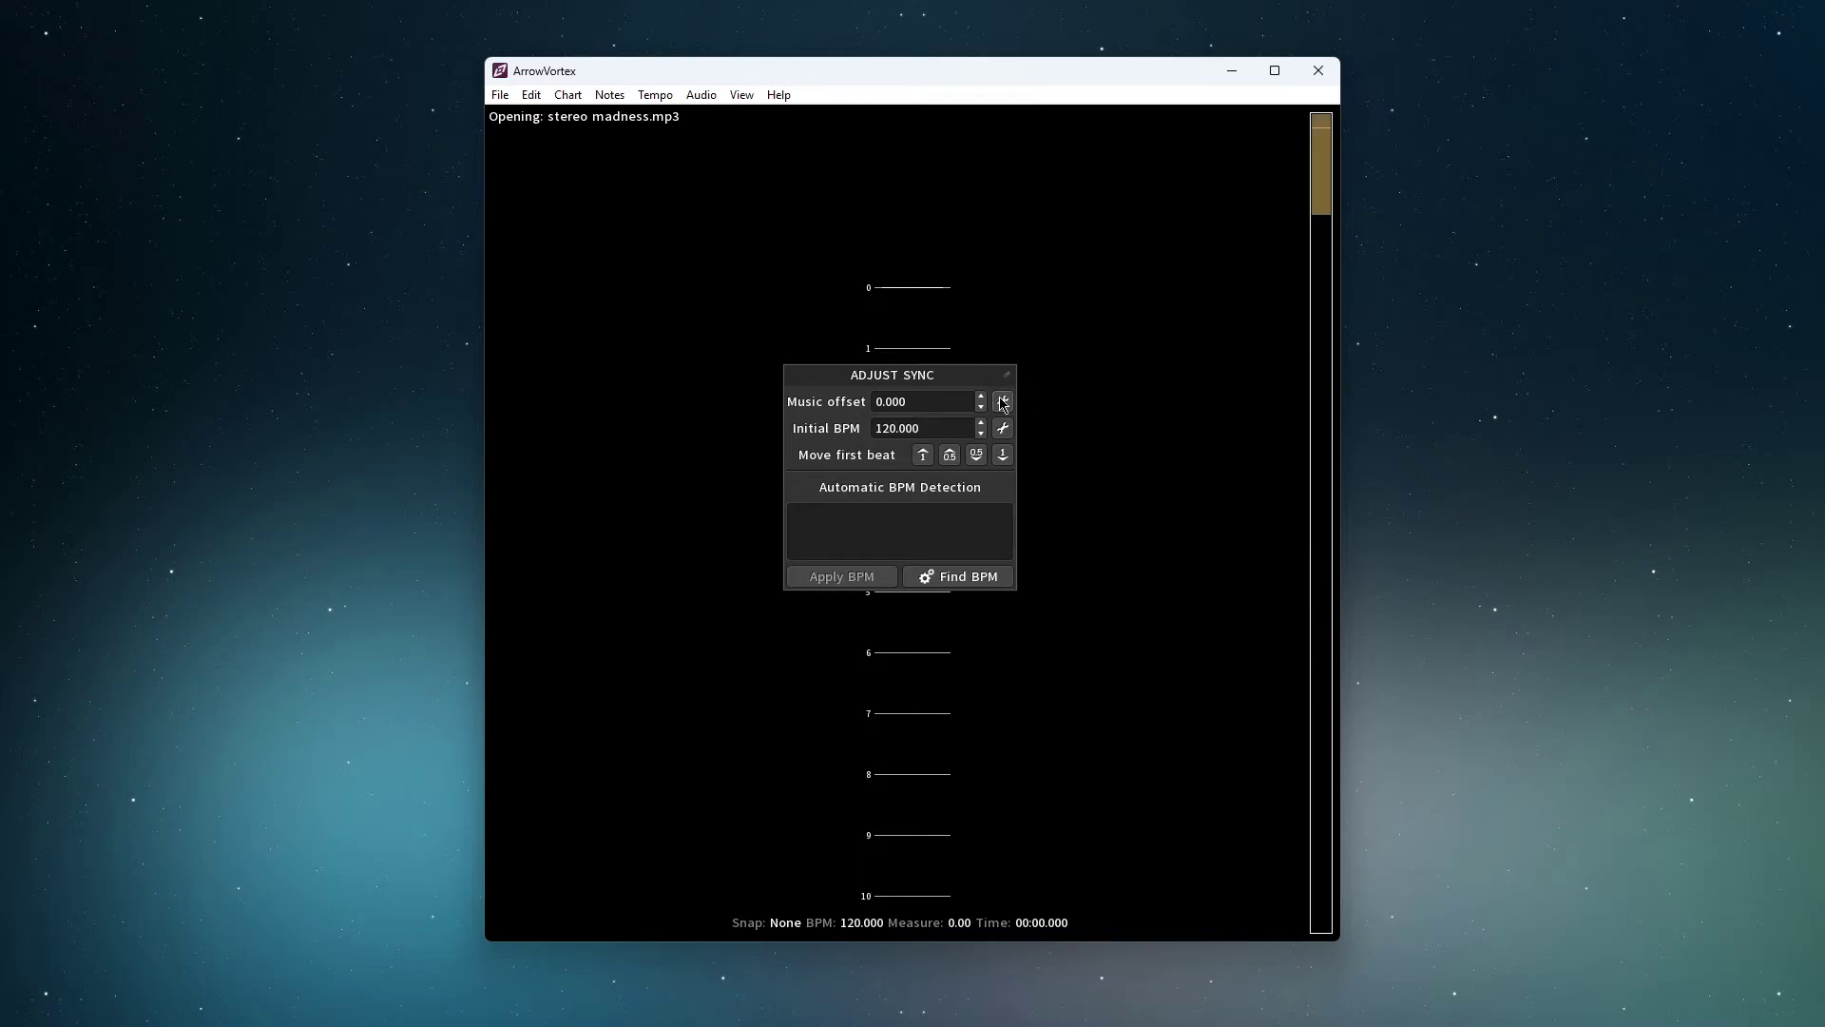
Run automatic BPM detection on the song in the Adjust Sync window.
left_click(961, 577)
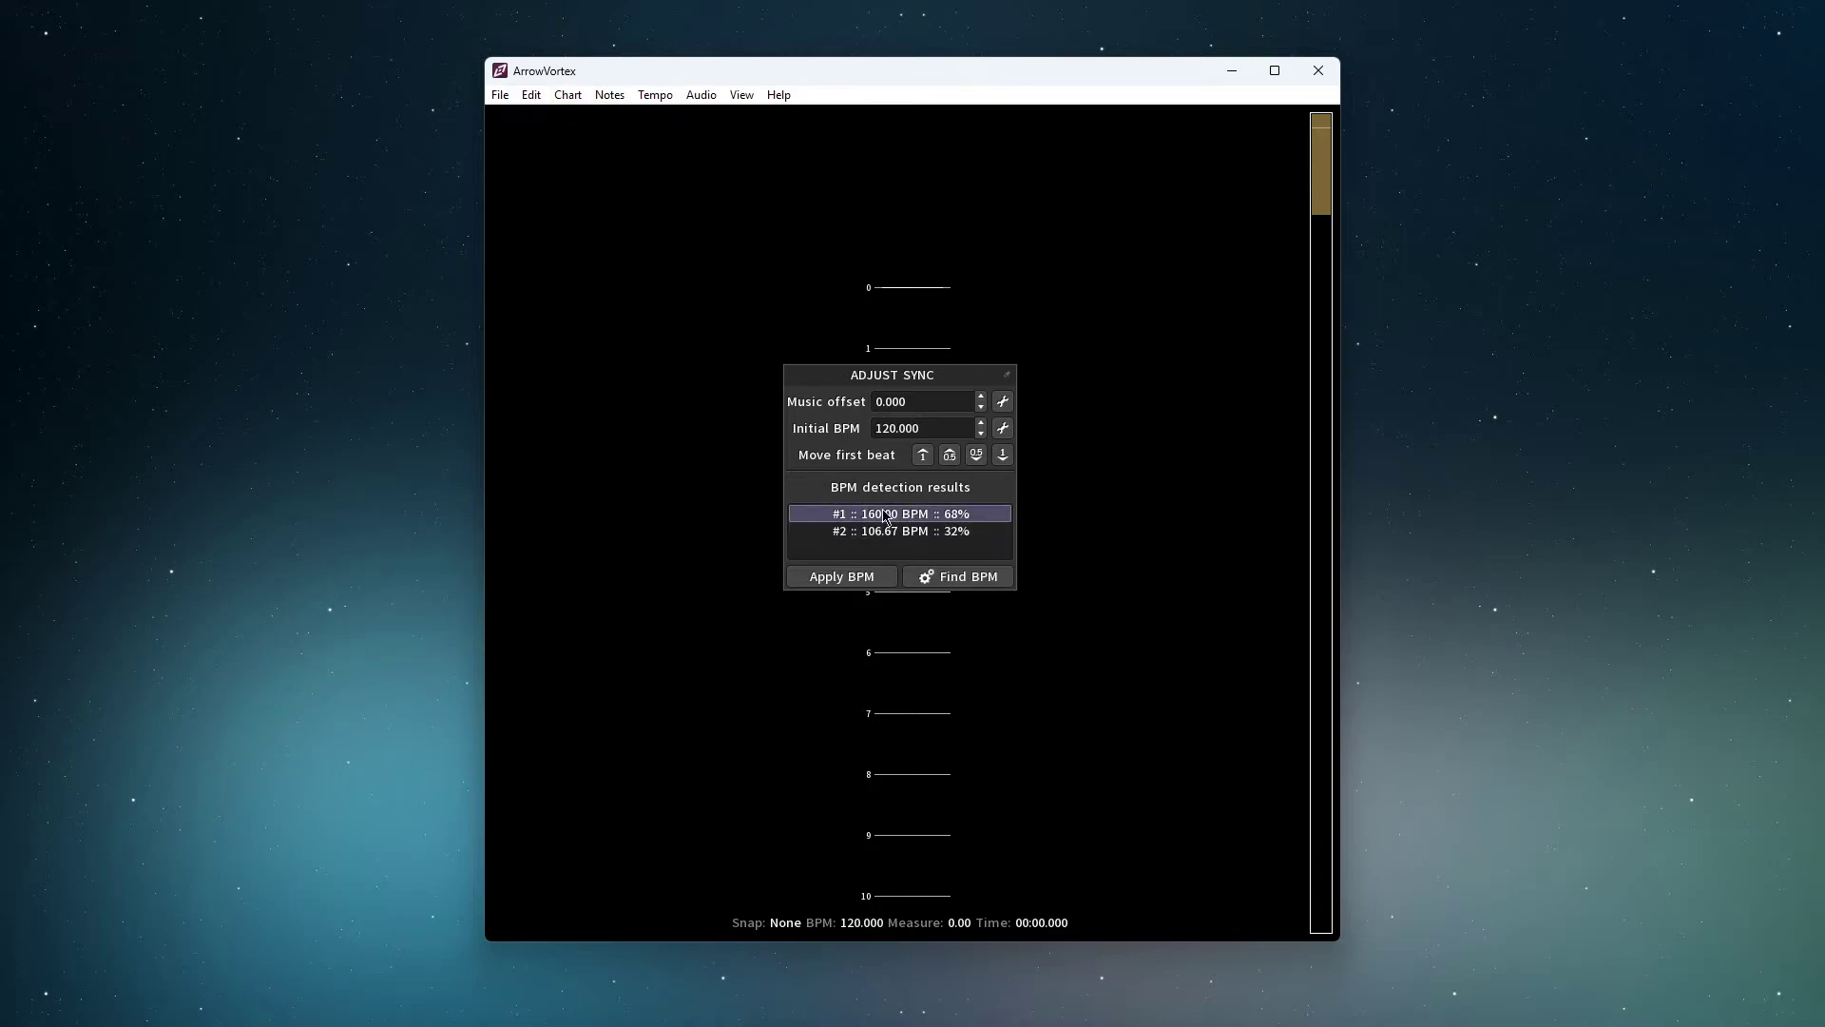
left_click(651, 95)
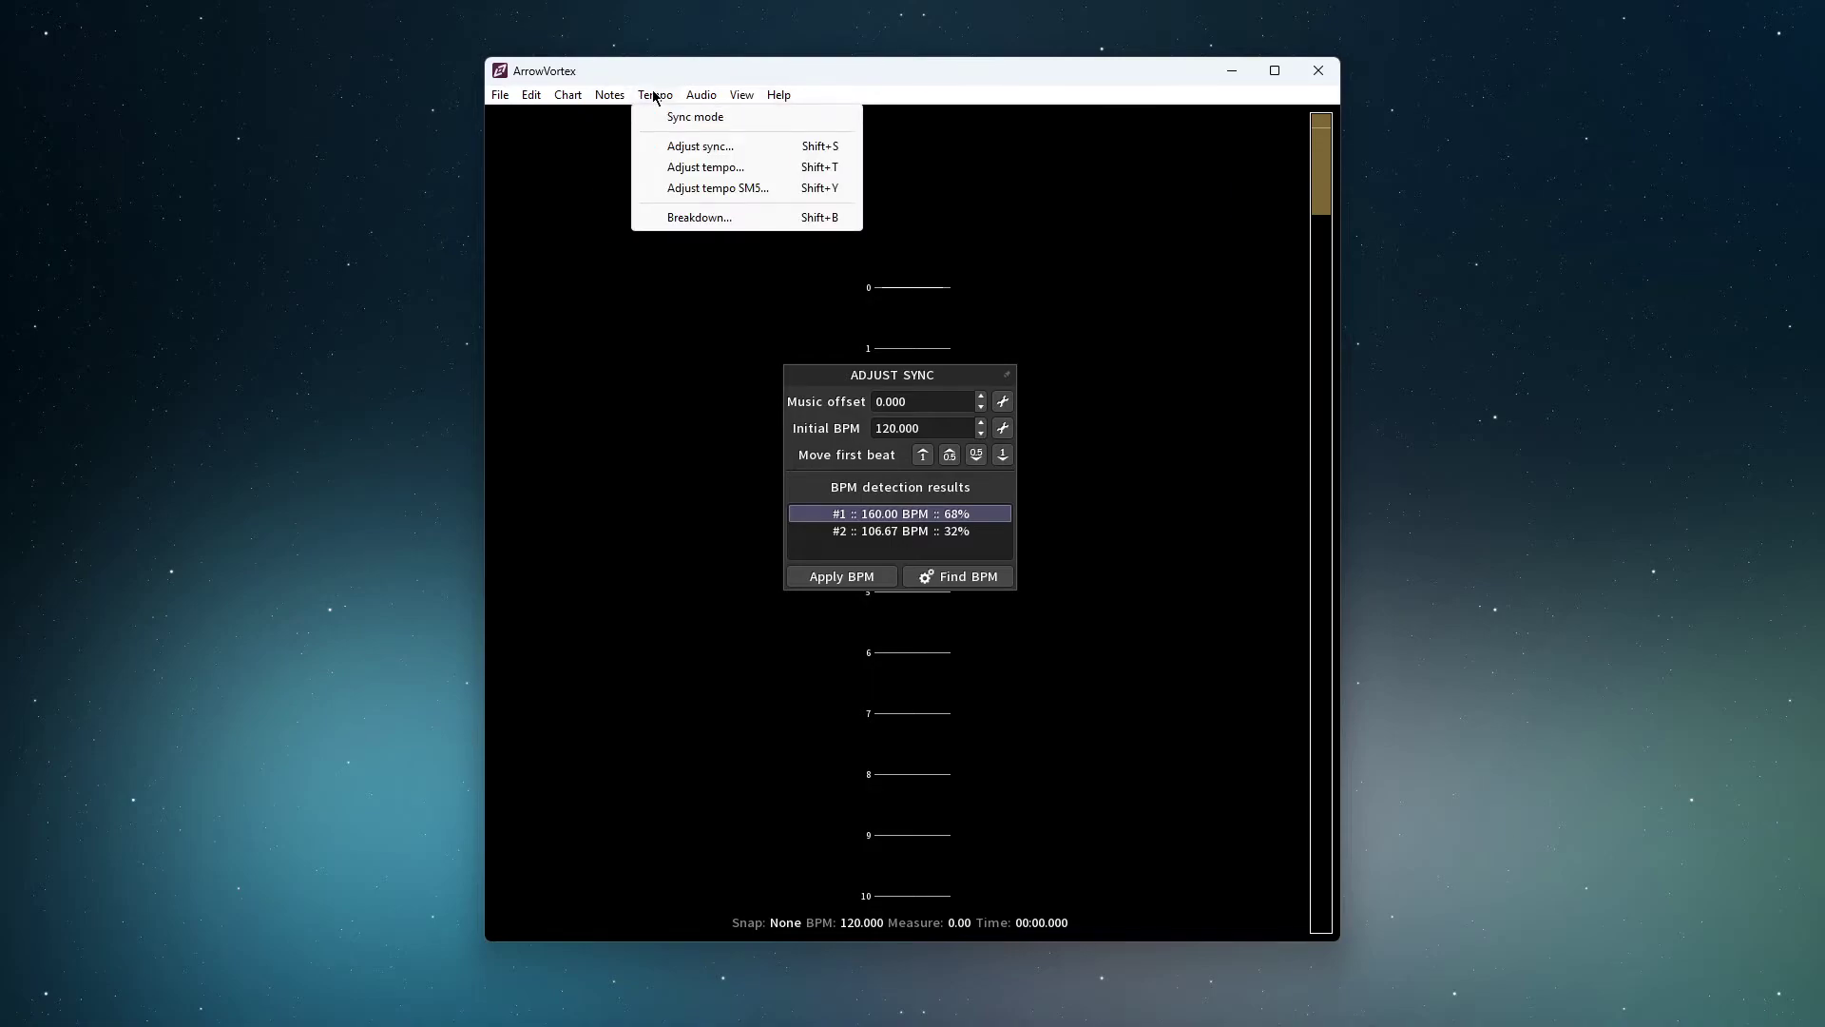
left_click(683, 148)
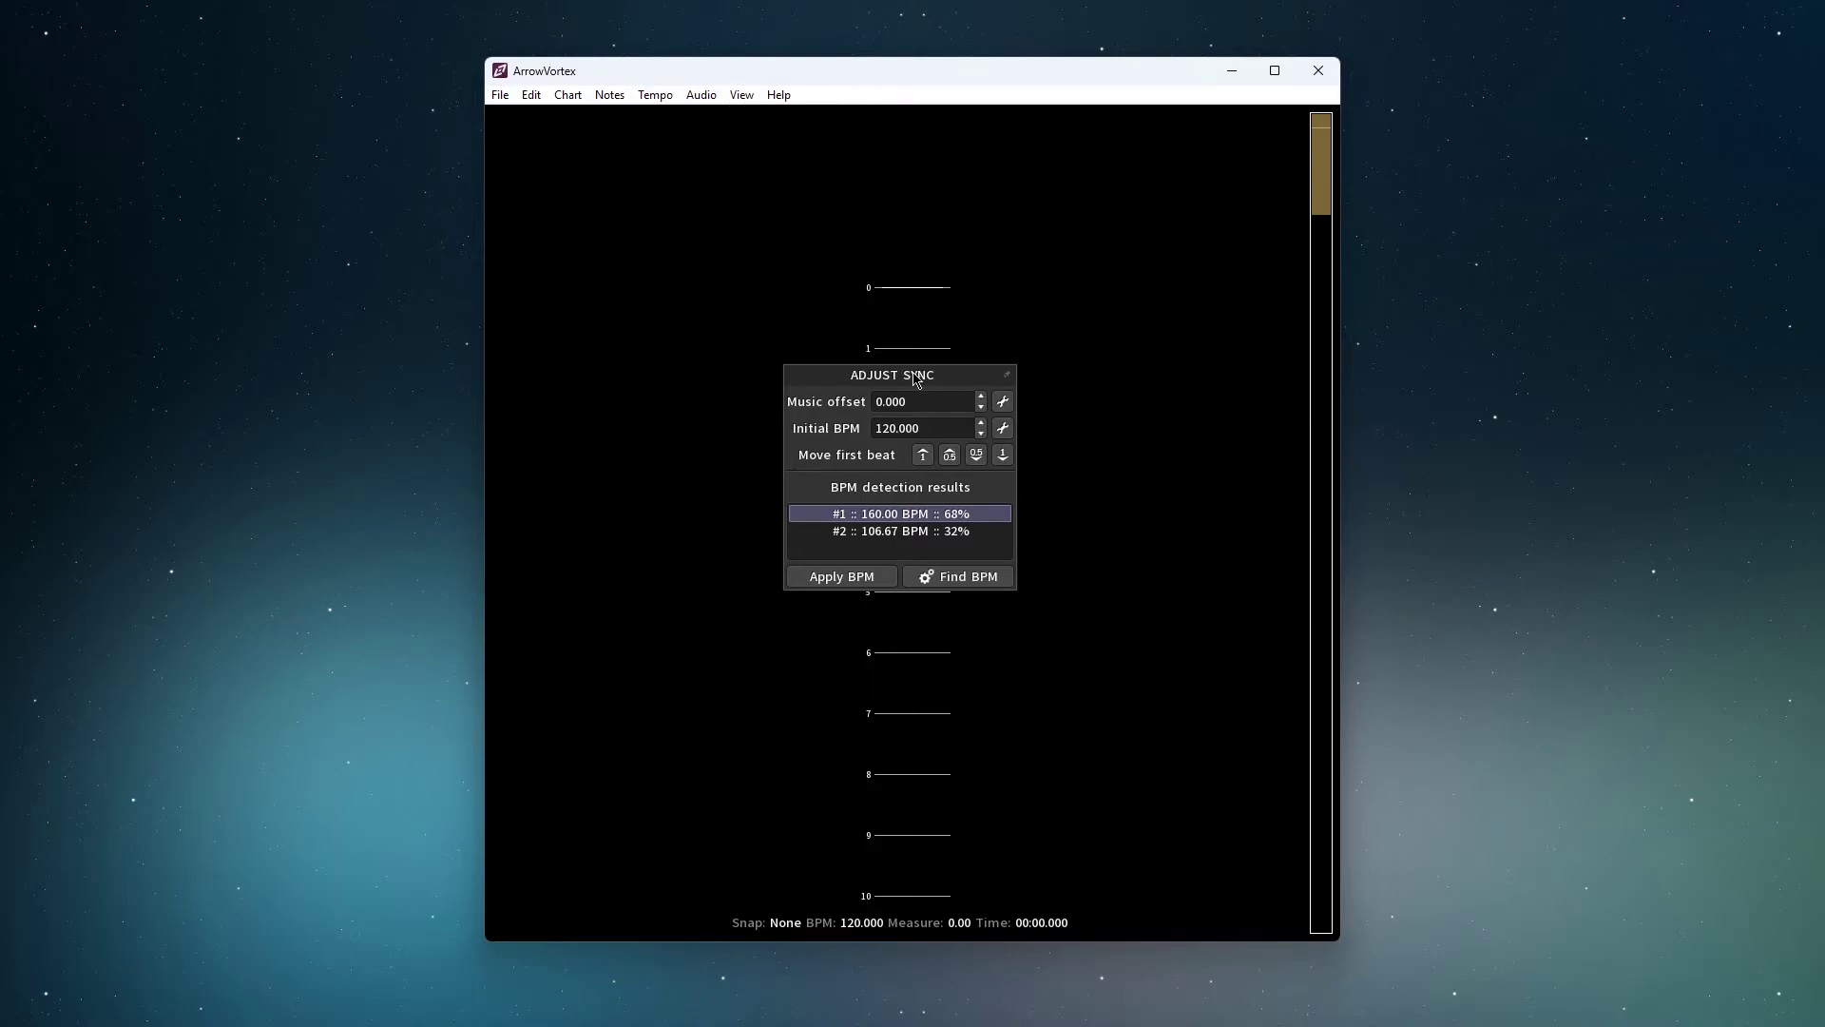
left_click(982, 577)
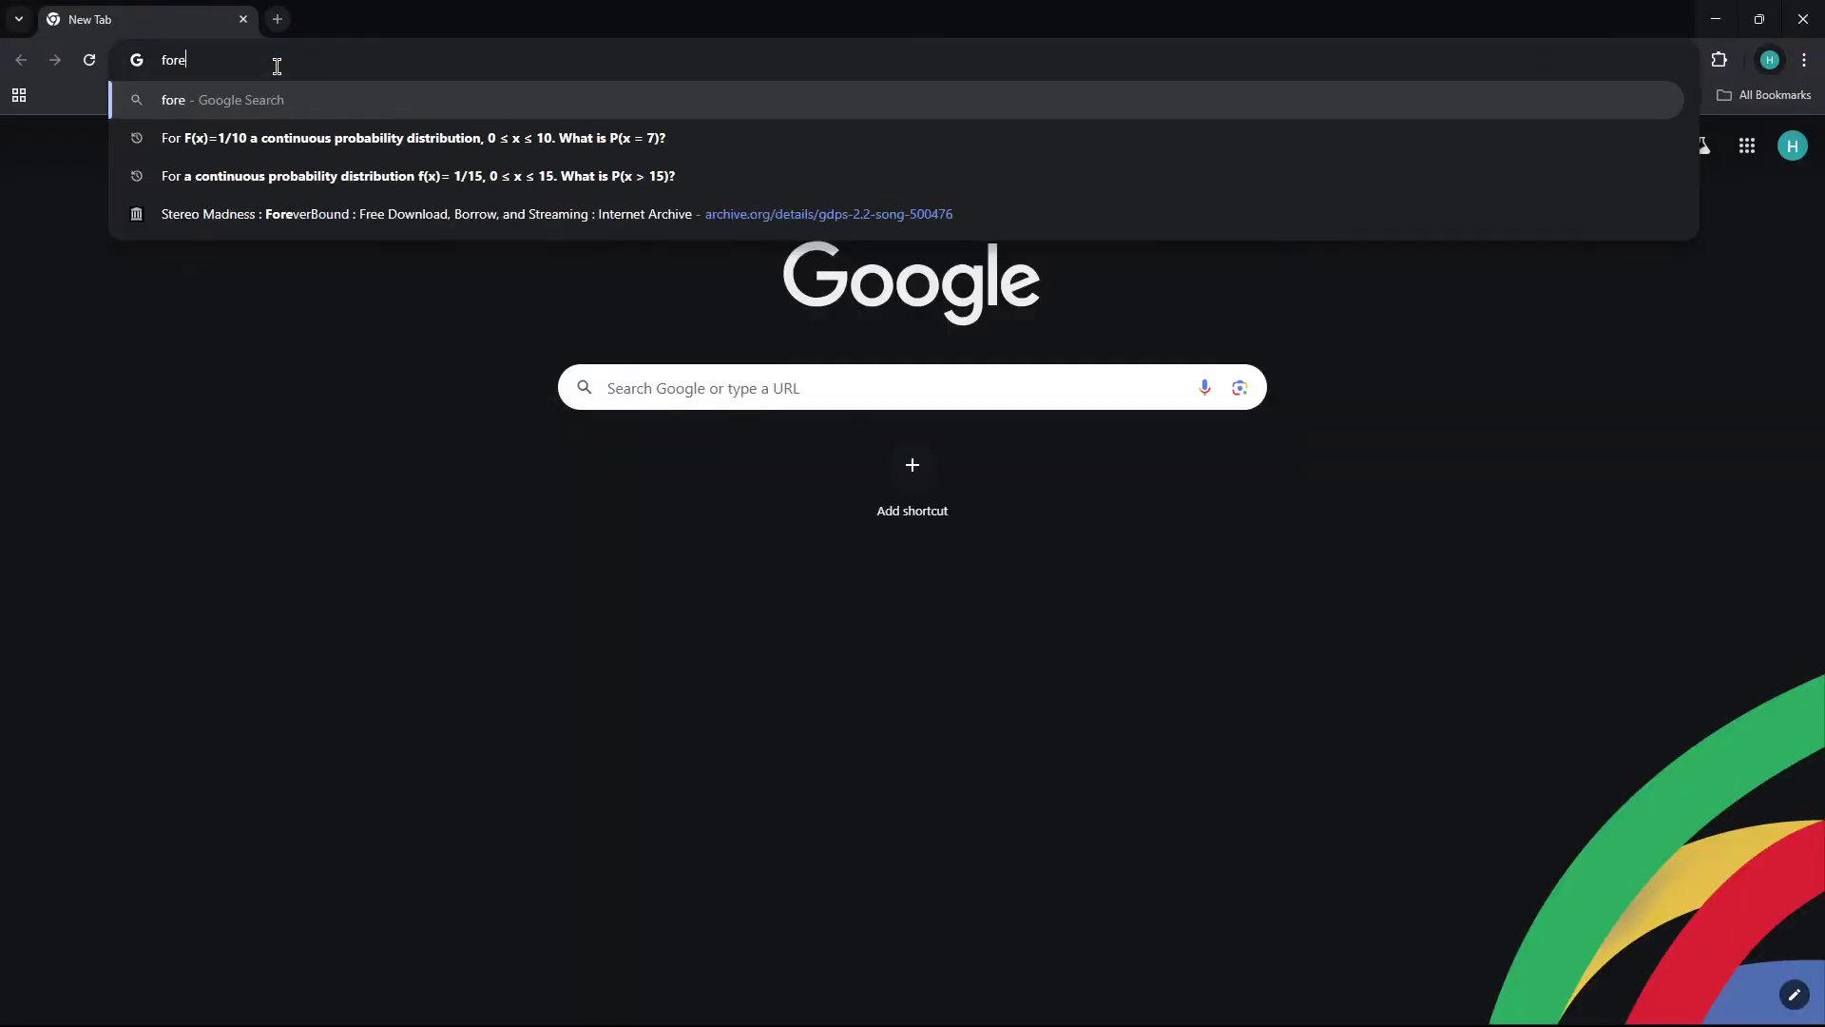
Search Google in Chrome for "foreverbound - stereo madness bpm", compare the result with ArrowVortex's detected BPM, and close ArrowVortex.
type(" stere")
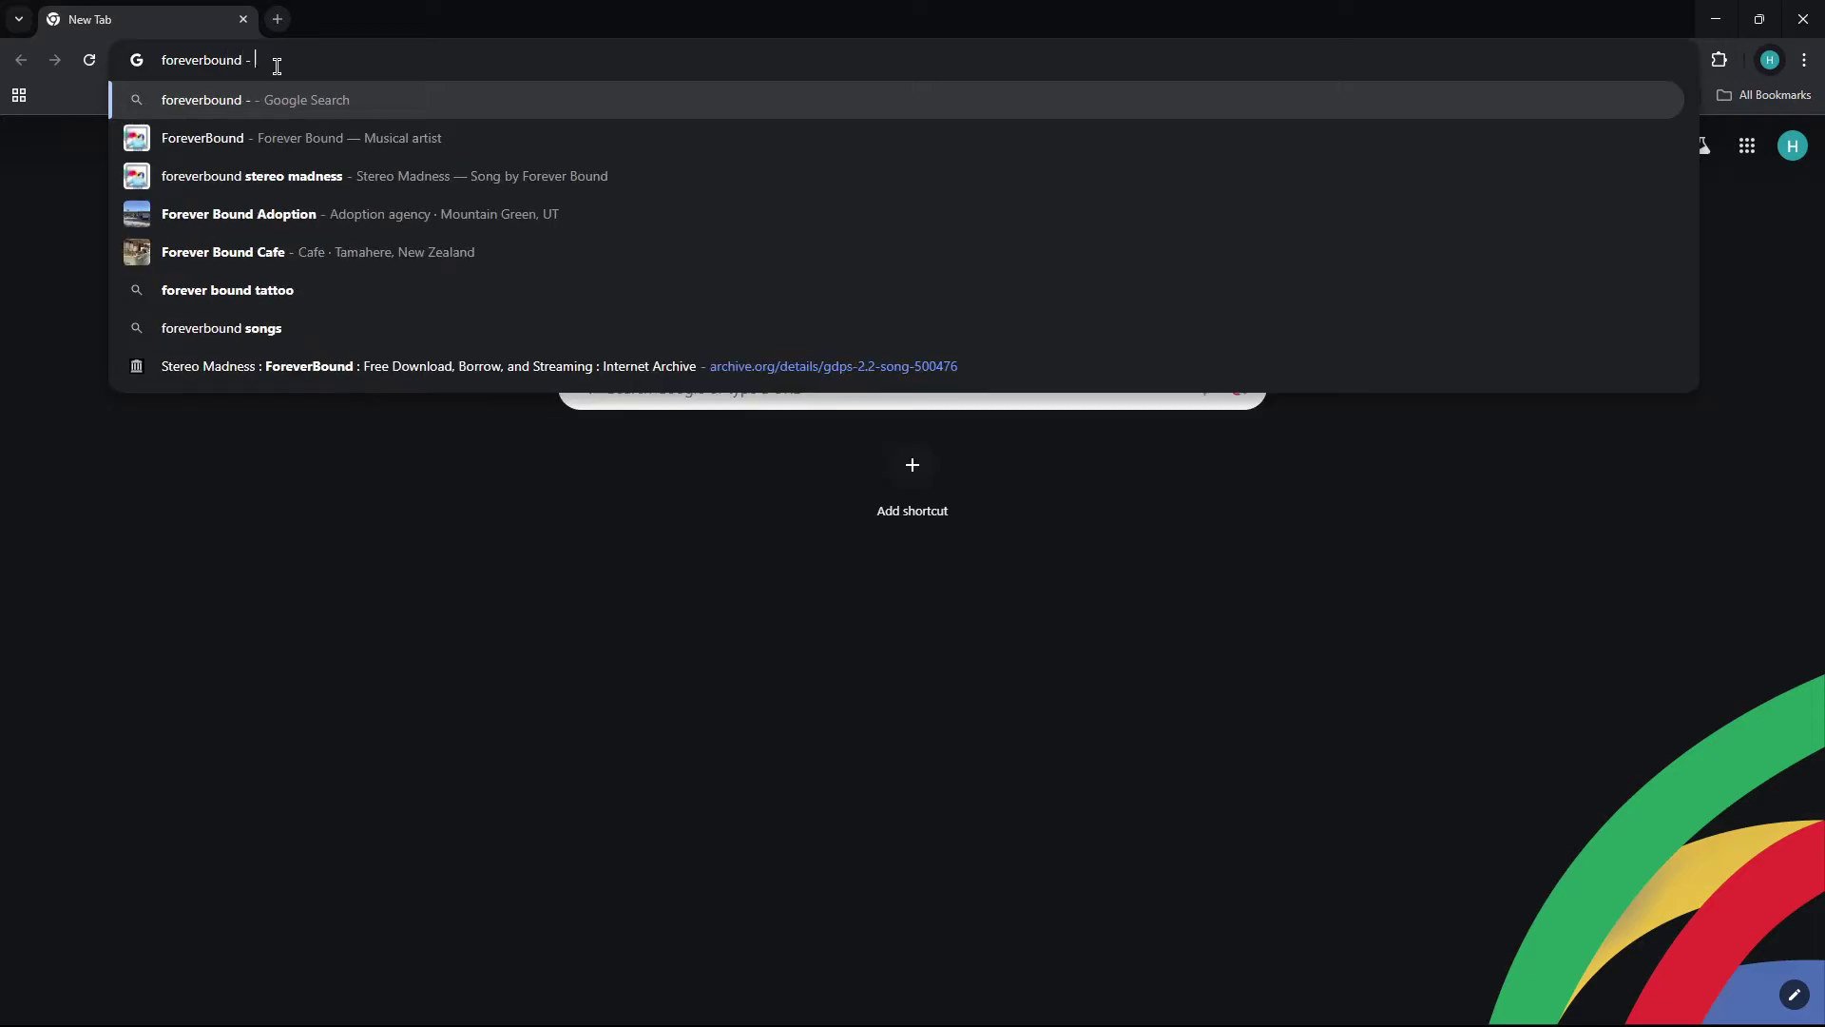
type("o madness ")
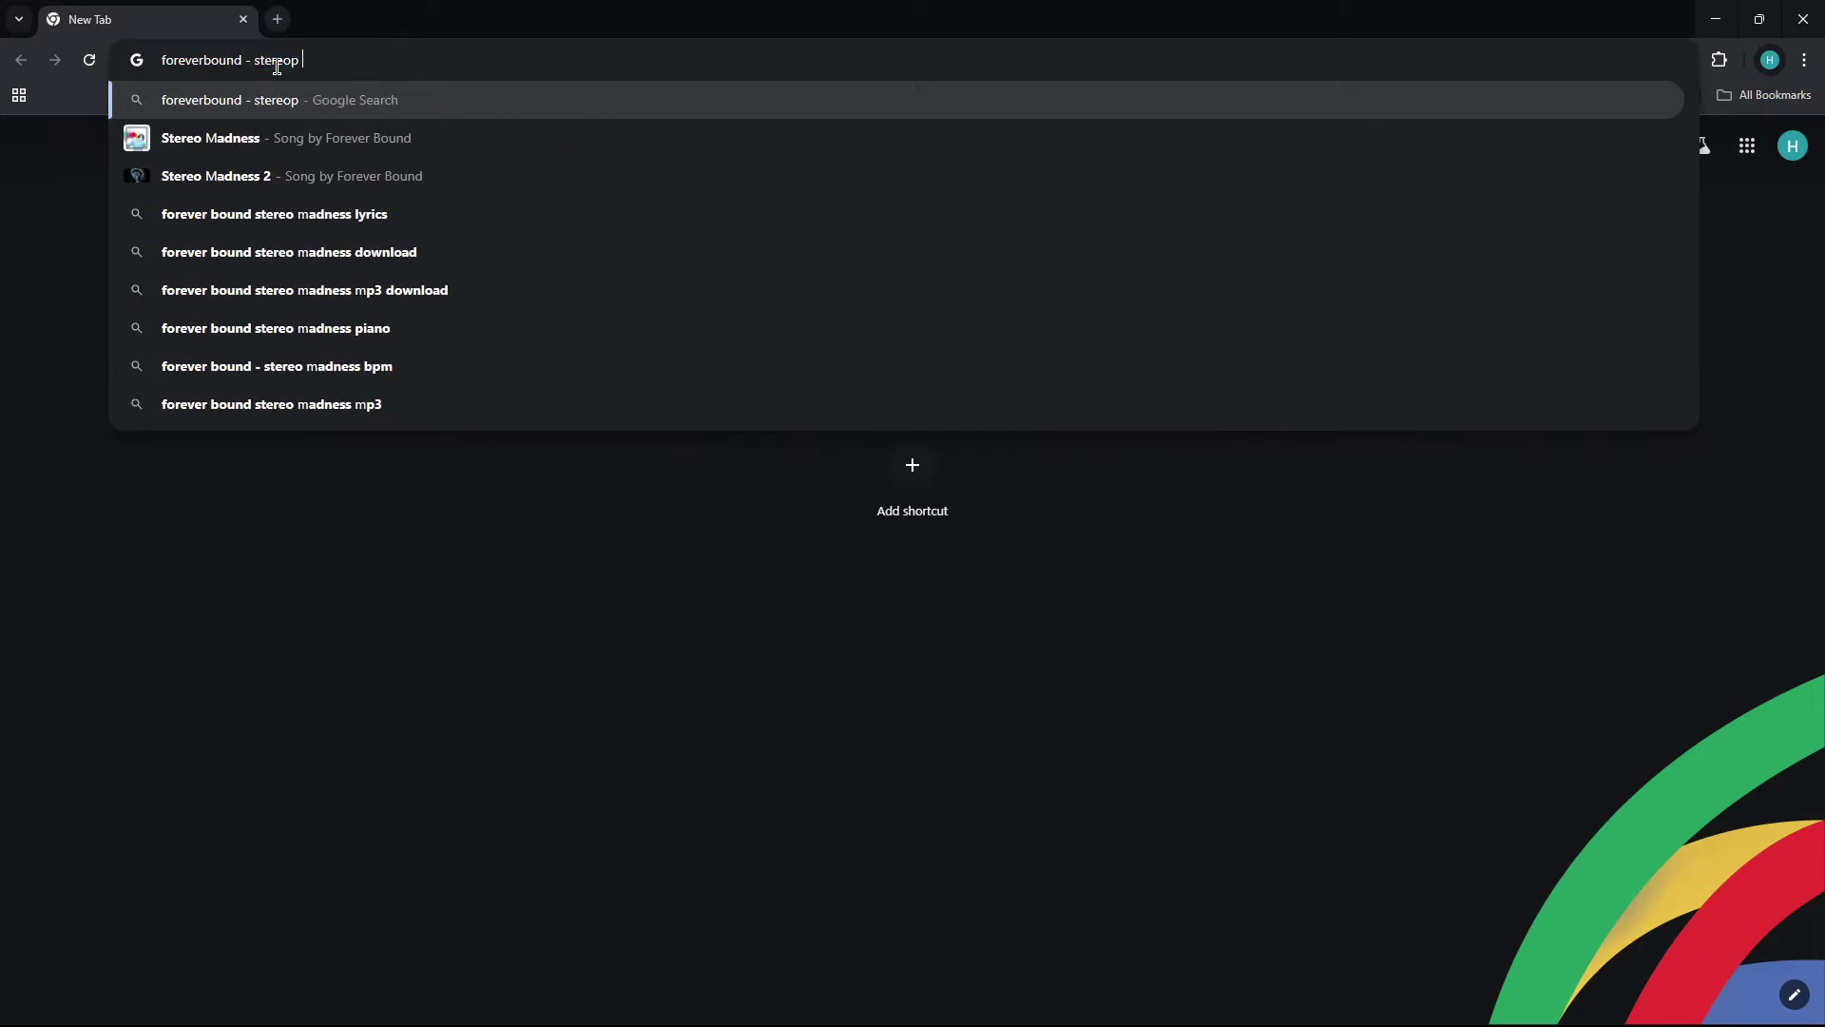
type("bpm")
key("Return")
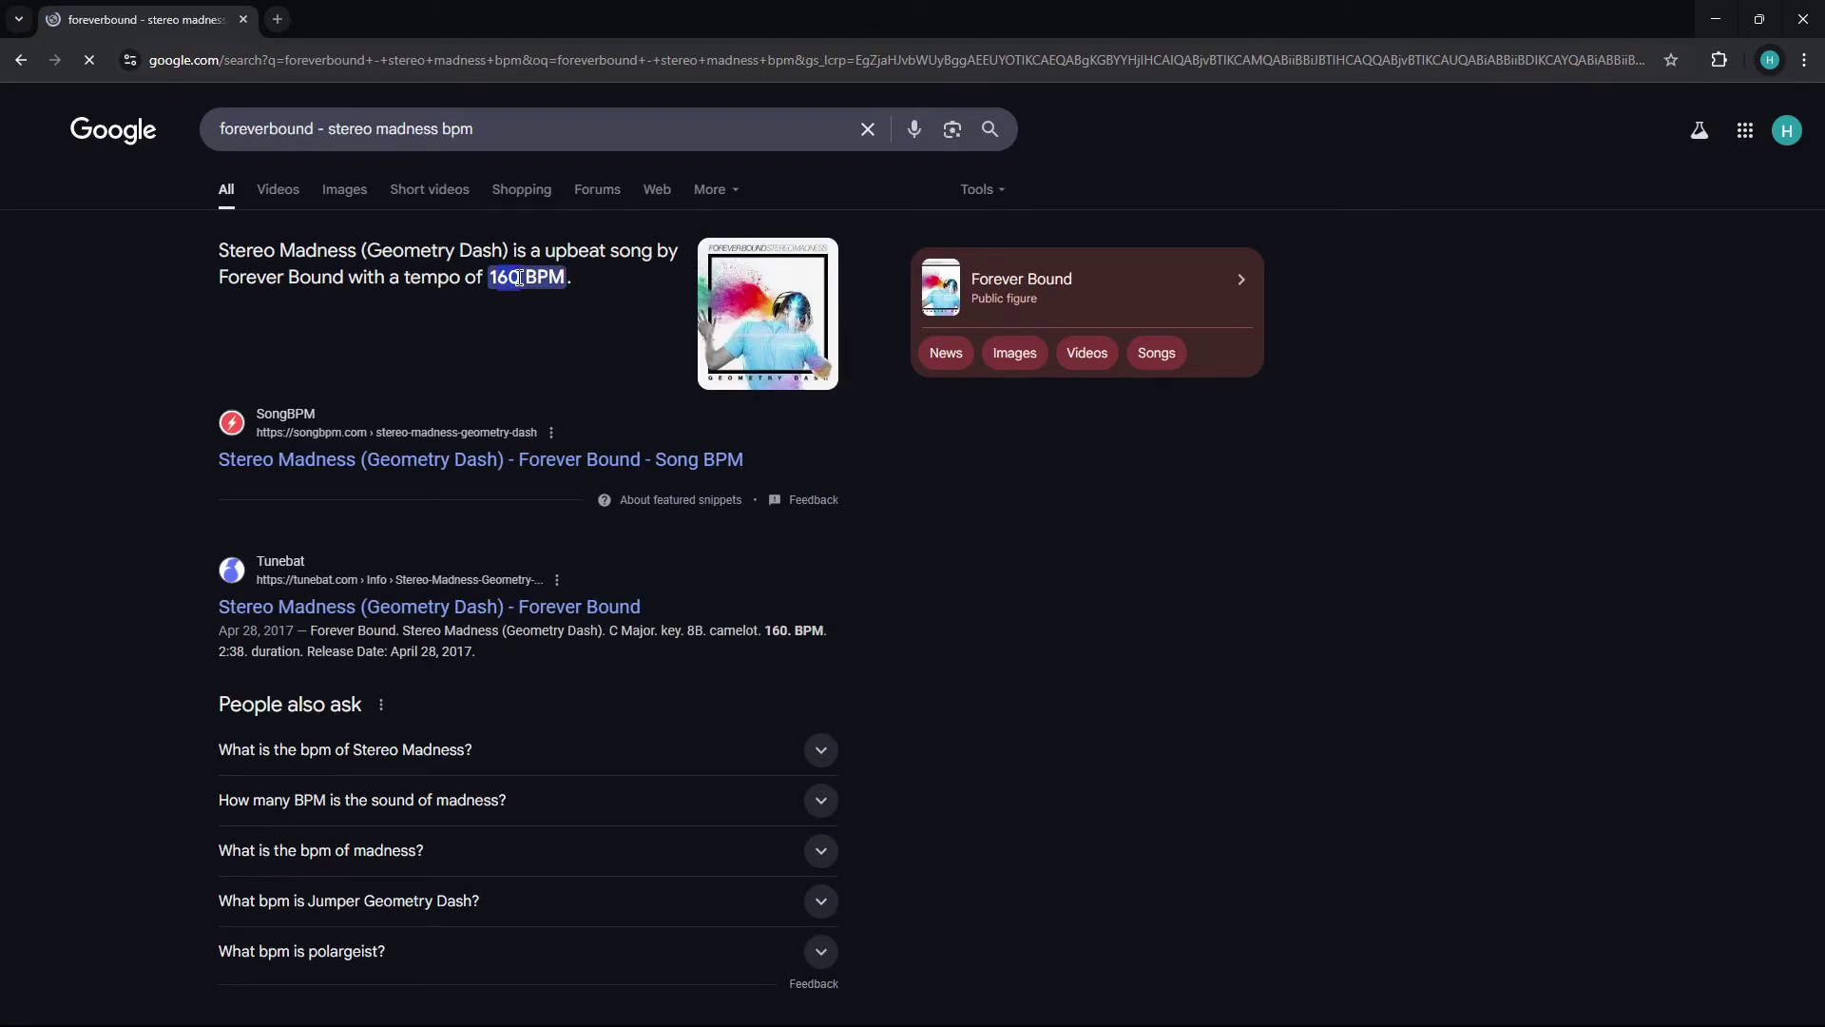
left_click(1051, 1006)
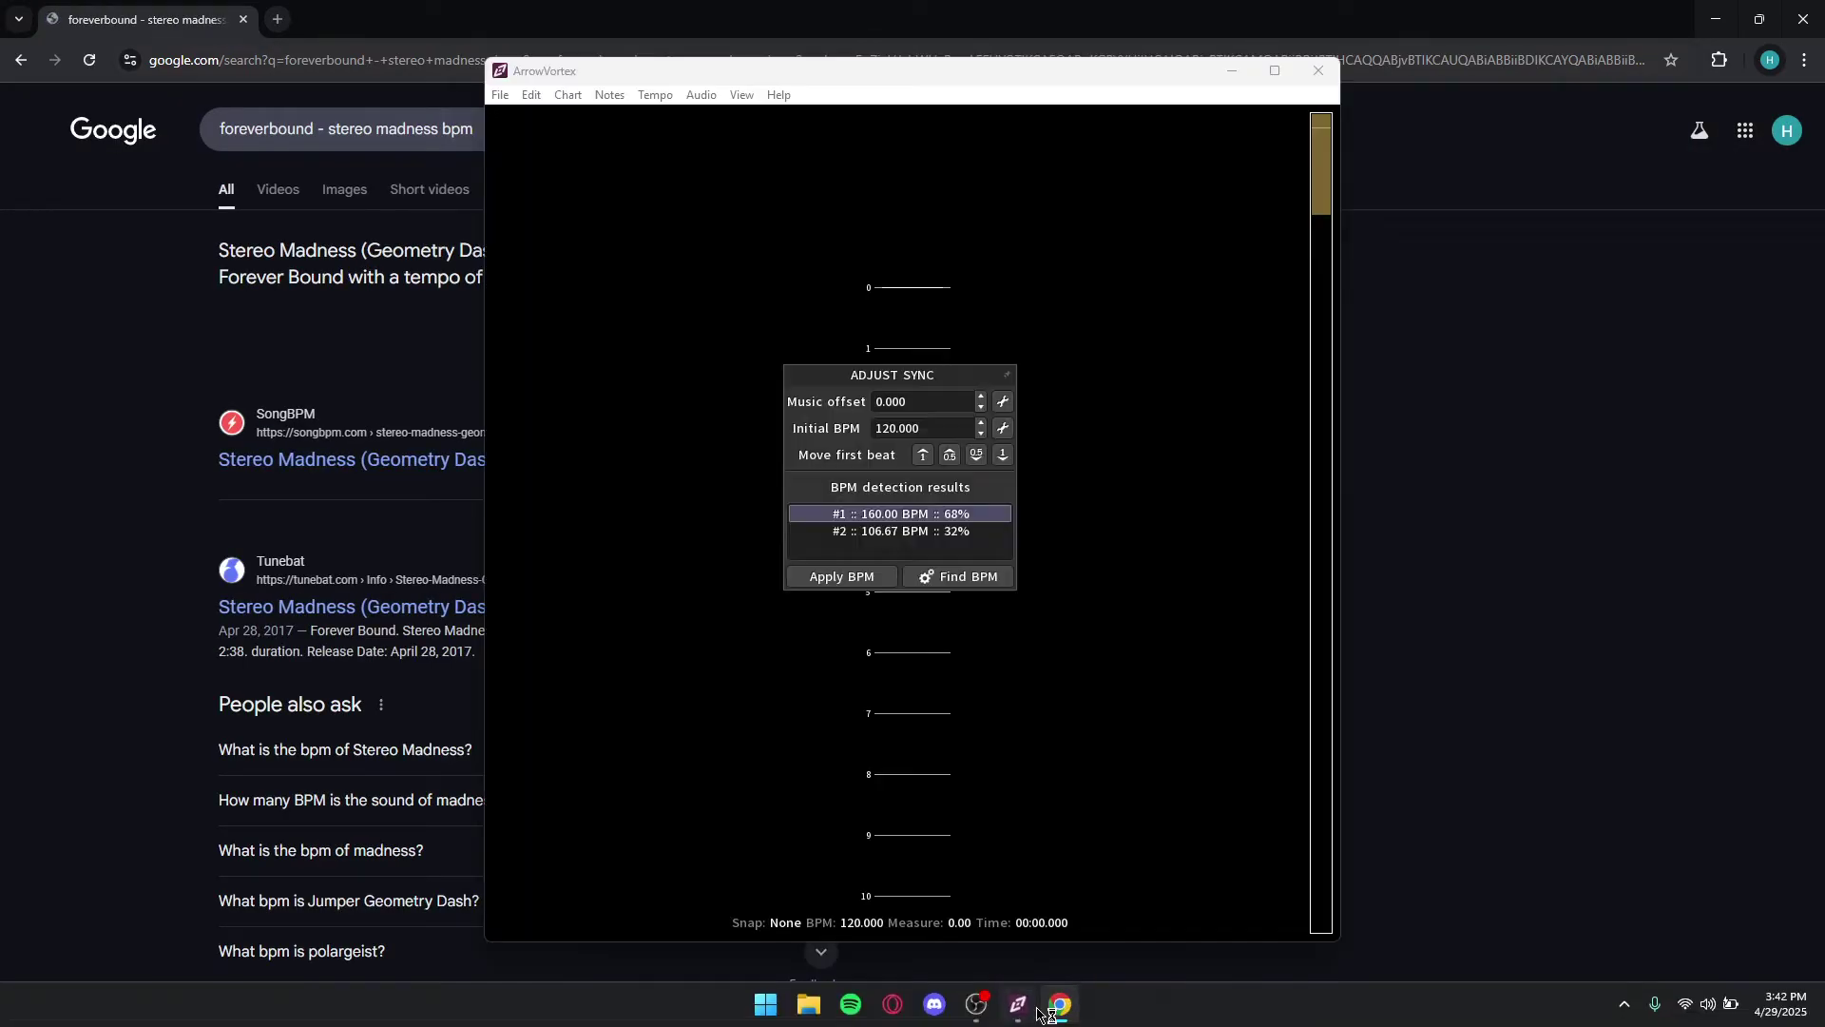
left_click(1319, 80)
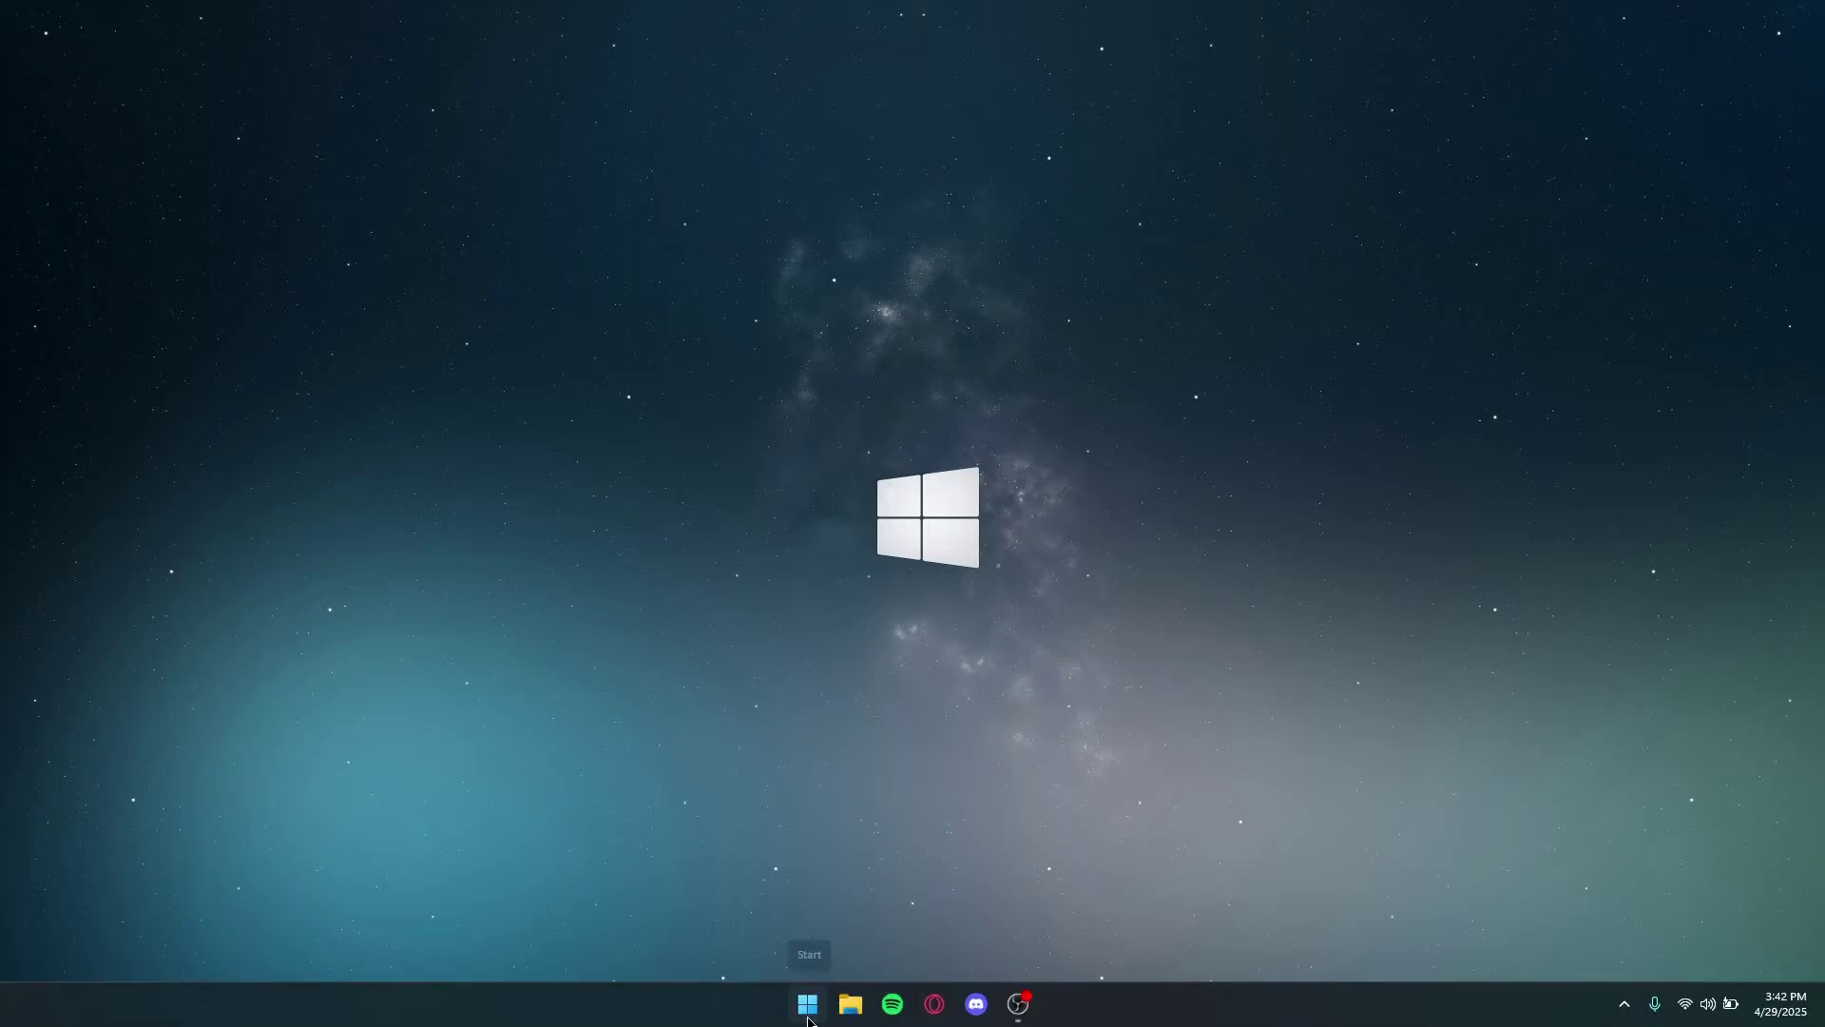
Find Sound Space Quantum Editor through the Windows search and launch it.
left_click(808, 1003)
type("stereo")
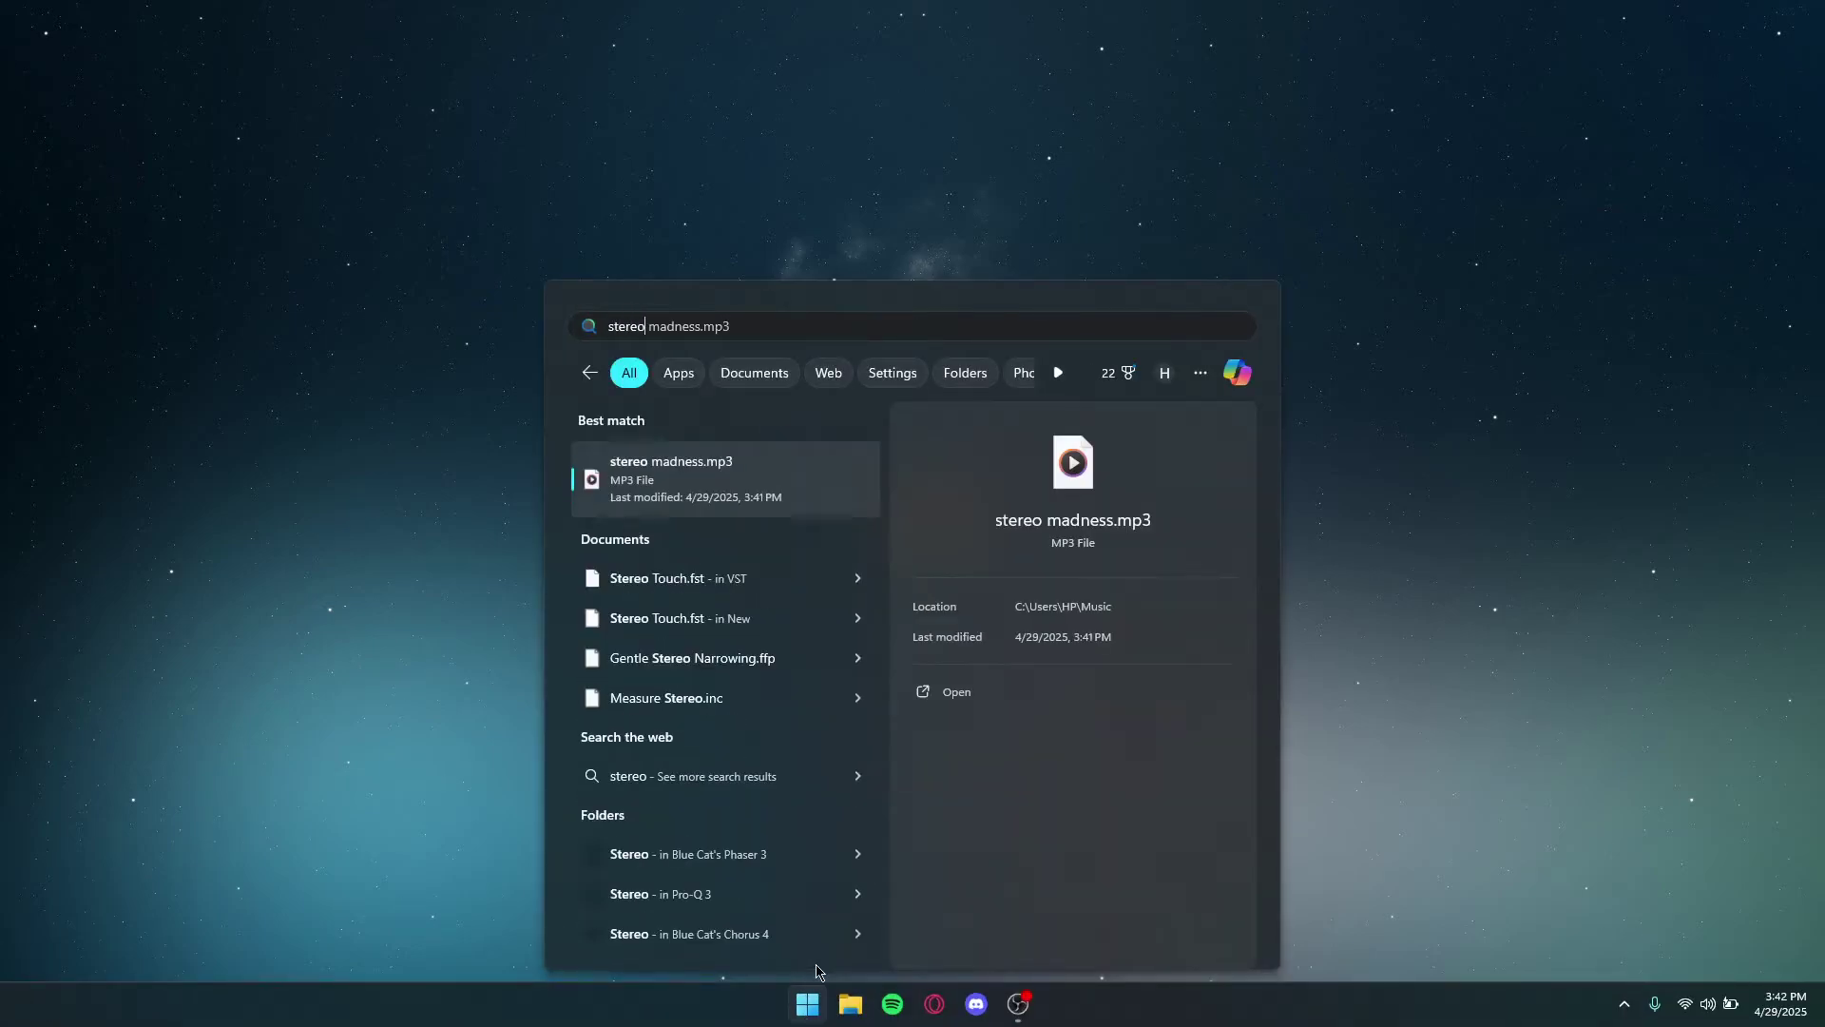
key("BackSpace")
key("BackSpace")
key("BackSpace")
key("BackSpace")
key("BackSpace")
key("BackSpace")
type("soiu")
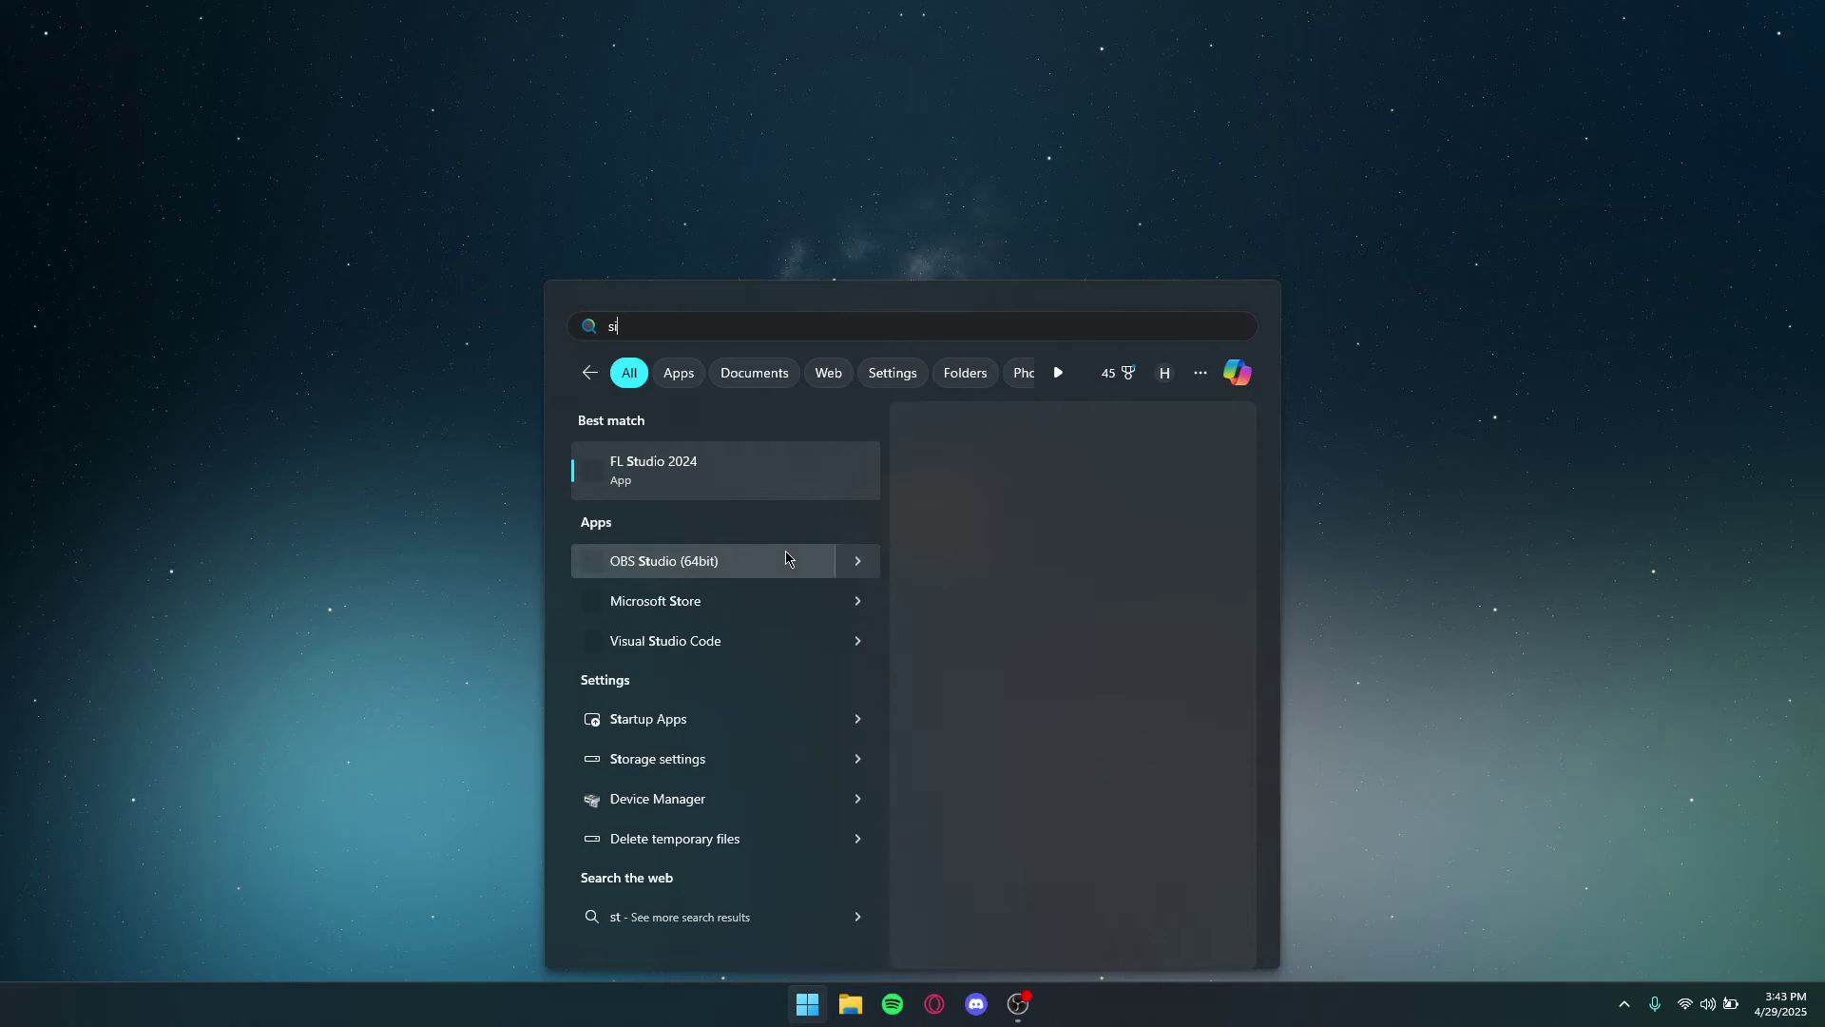
key("BackSpace")
key("BackSpace")
type("und")
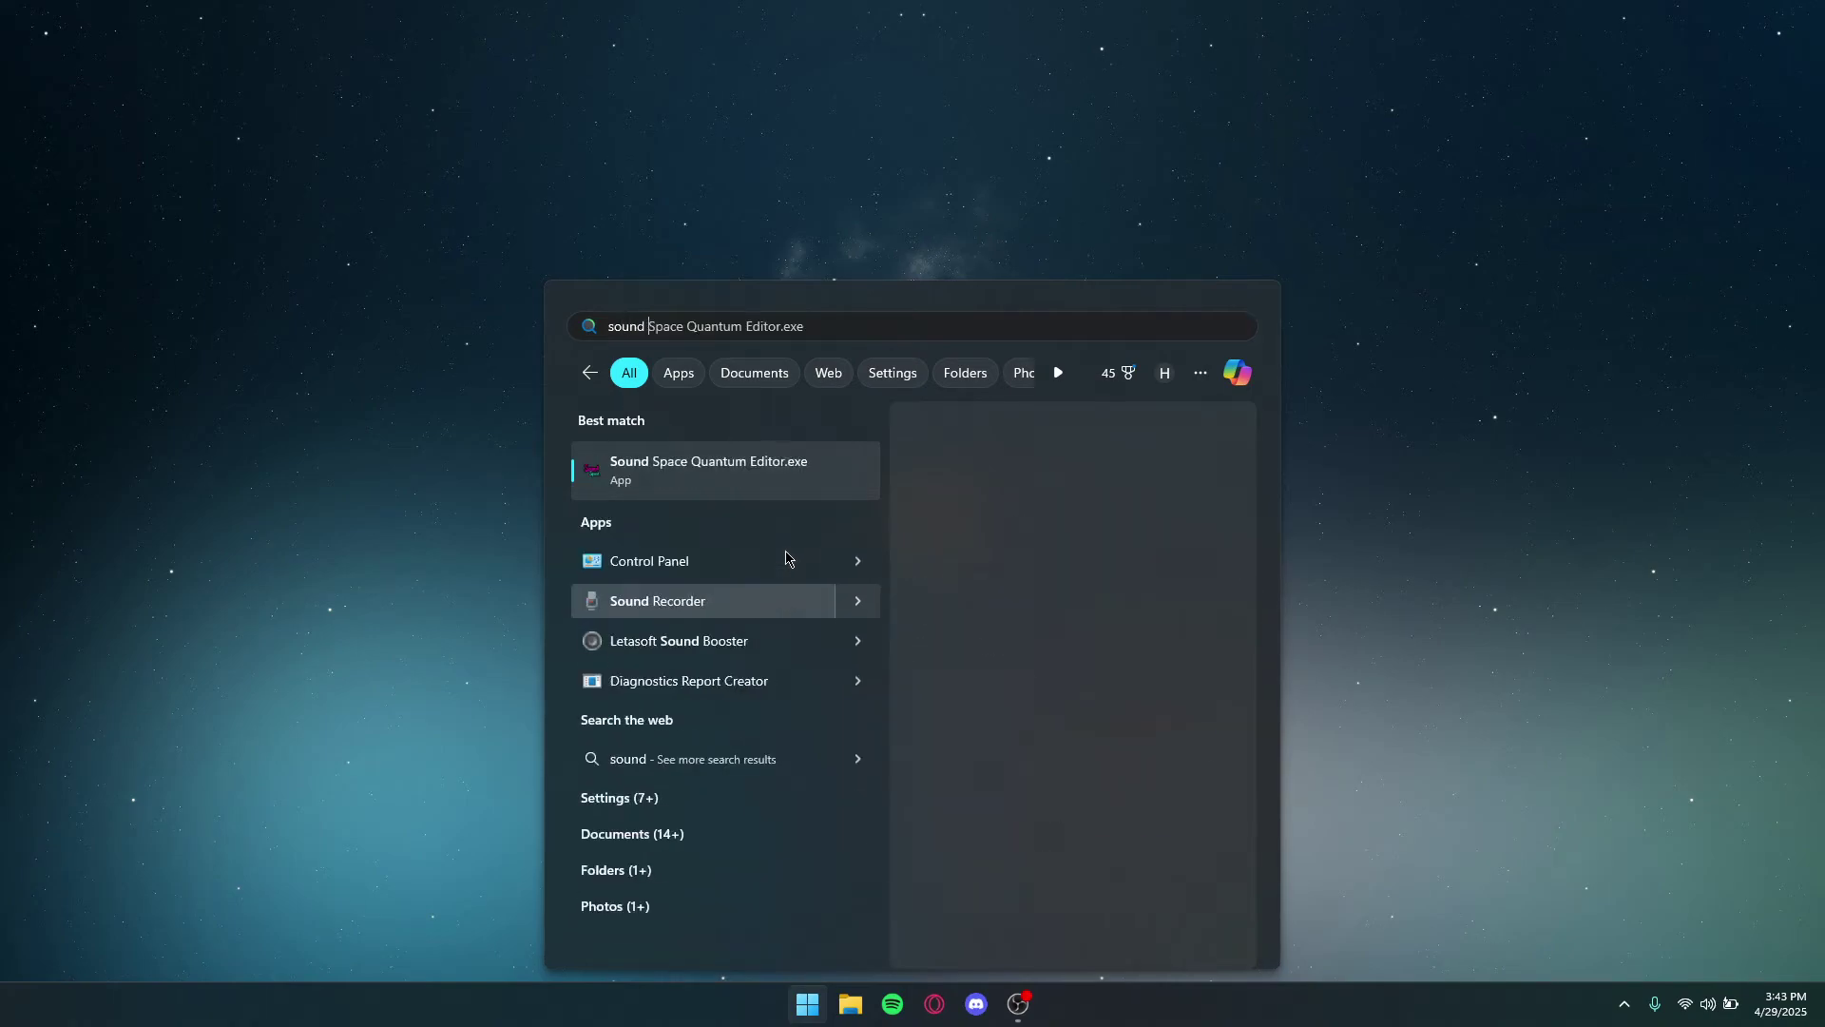
left_click(759, 492)
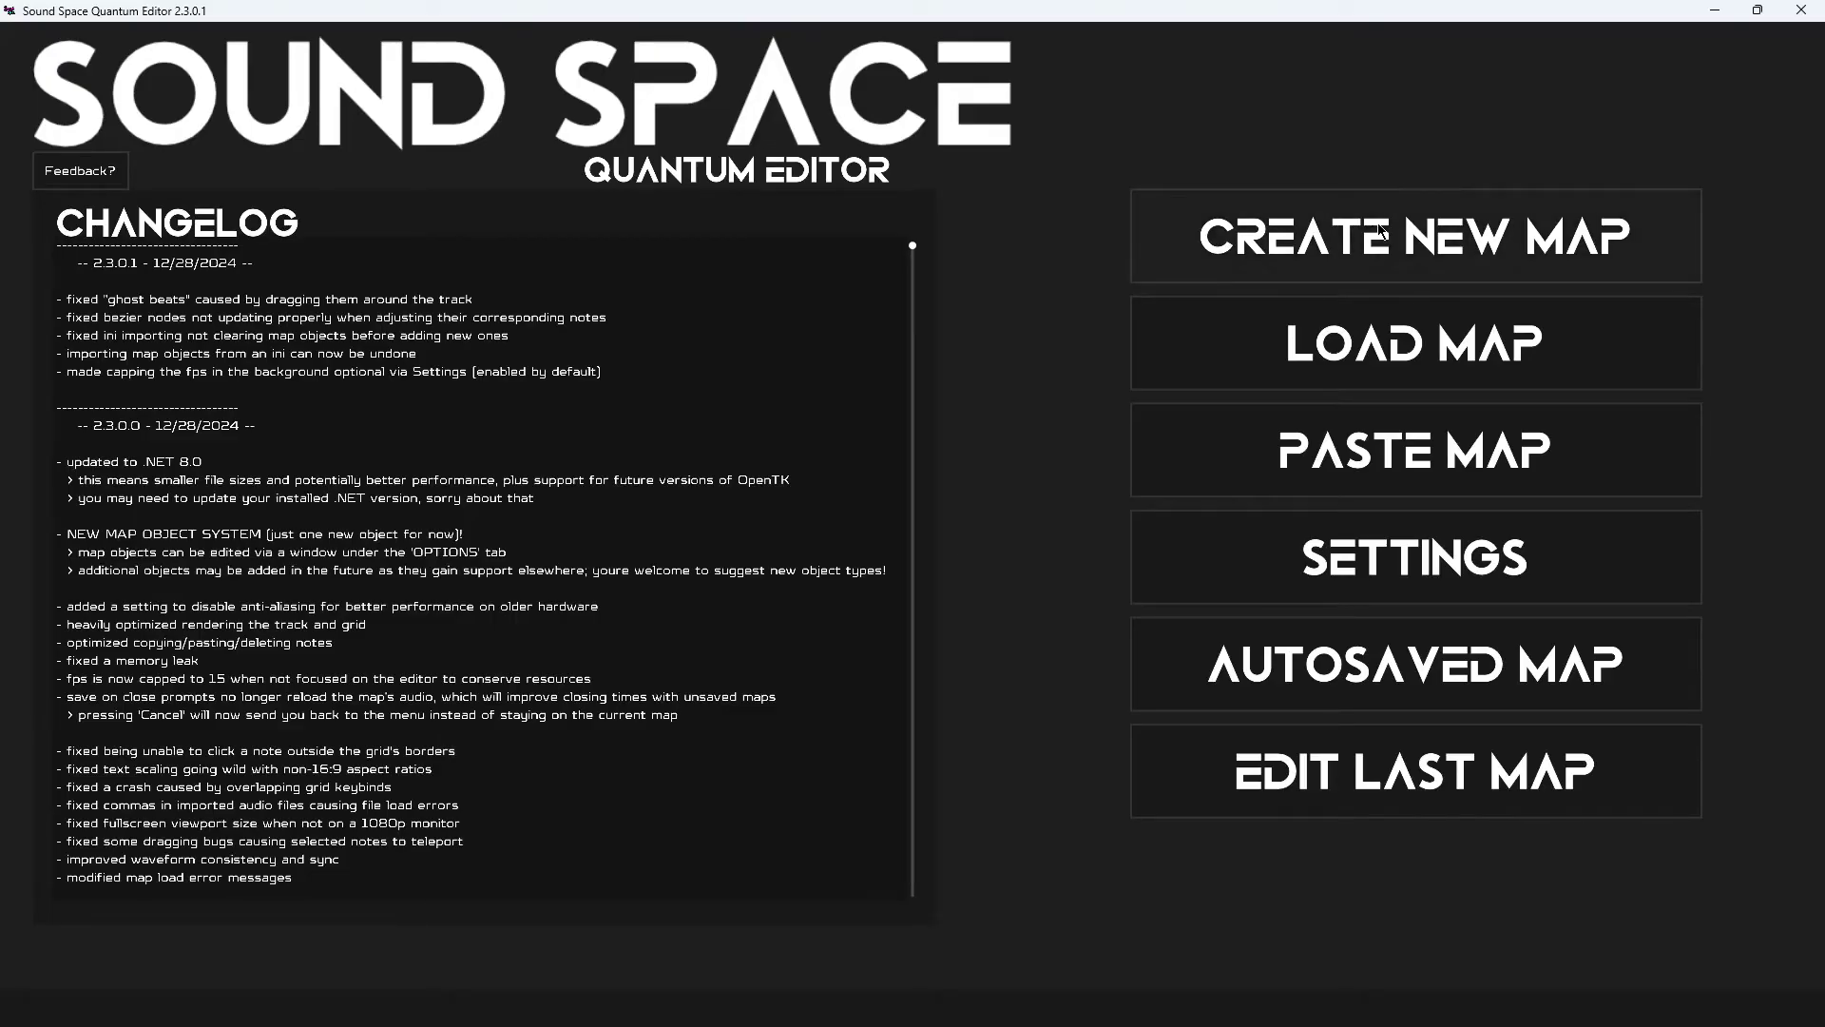
Create a new map by importing stereo madness.mp3 from the Music folder as its audio file.
left_click(1381, 231)
left_click(930, 677)
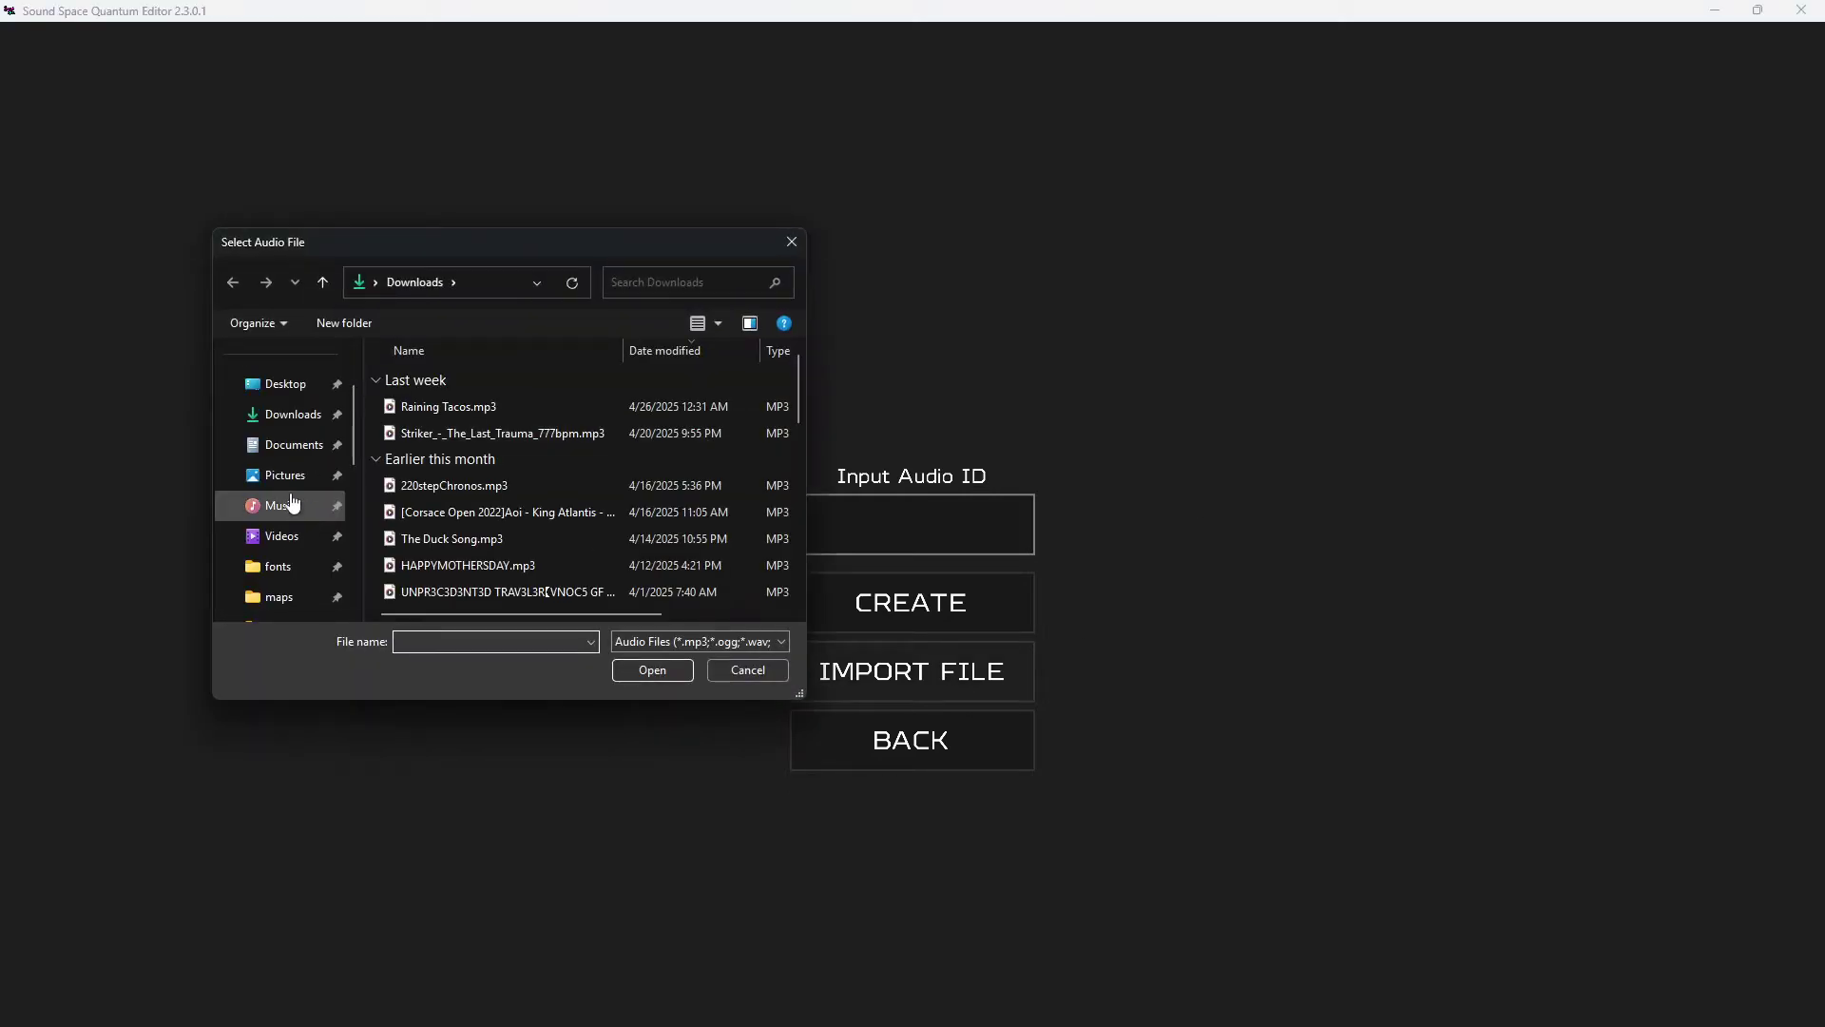
left_click(290, 505)
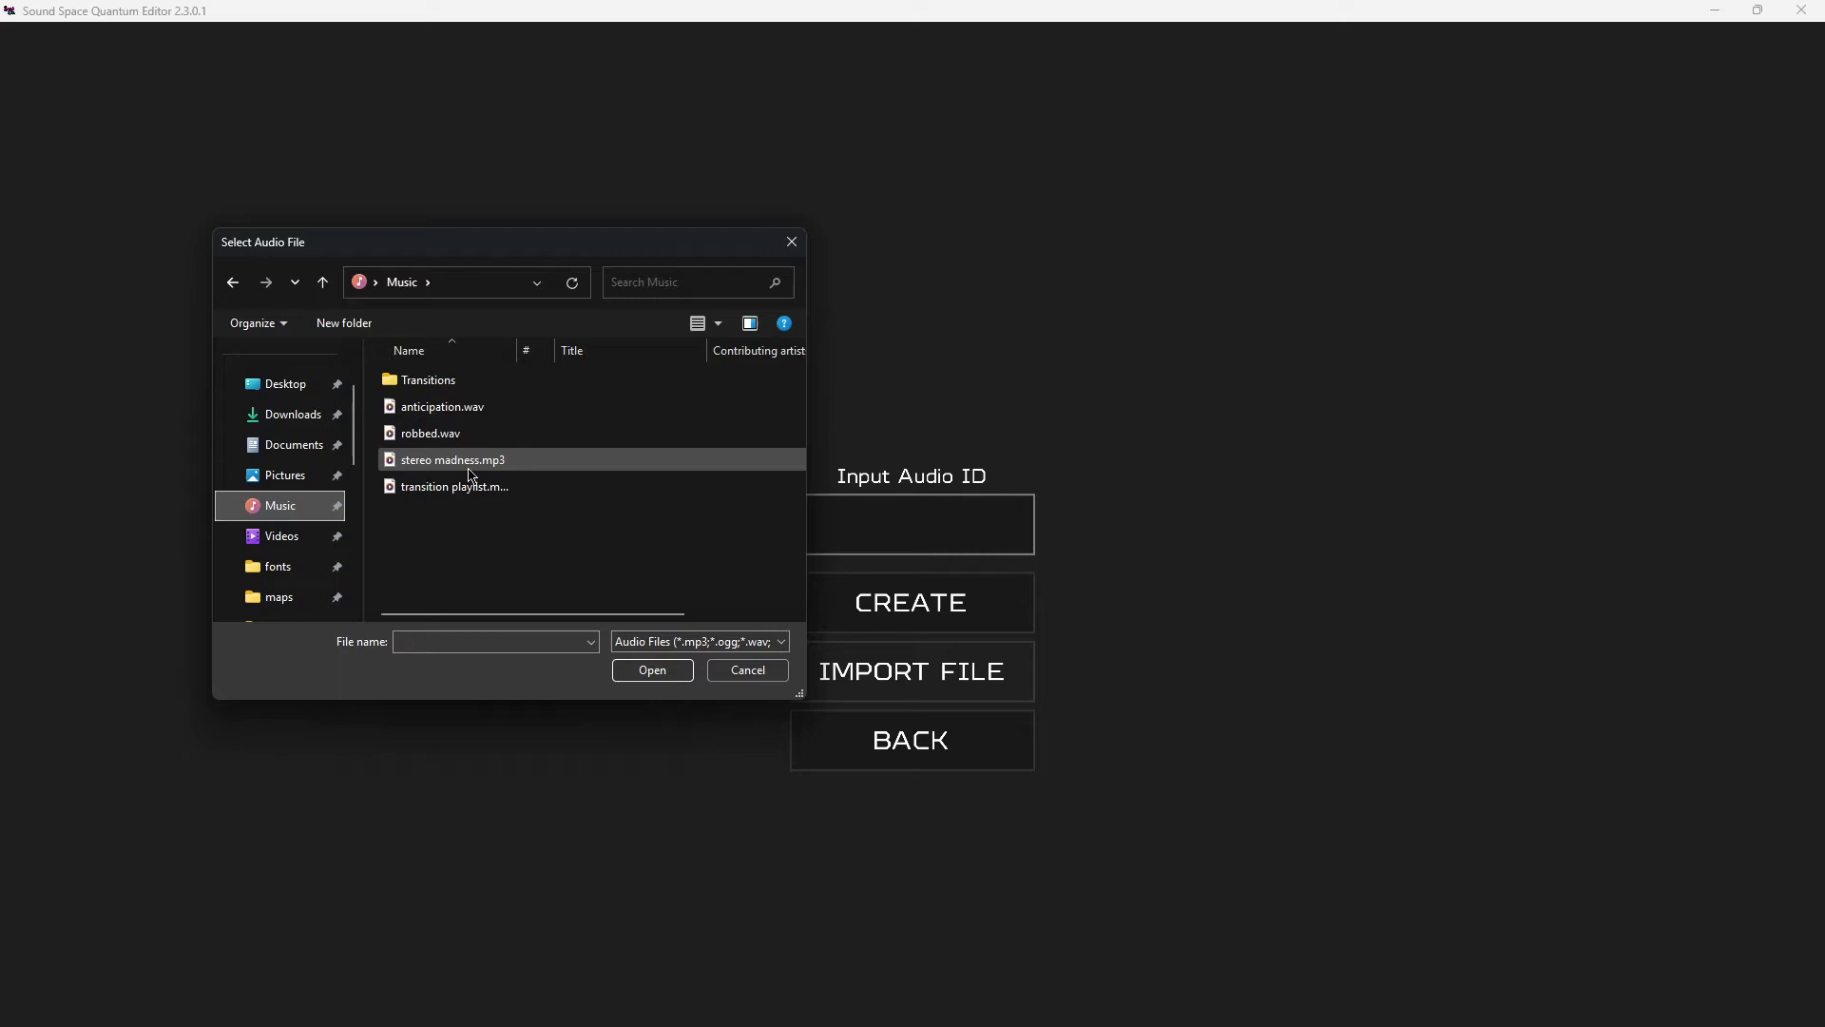
double_click(470, 460)
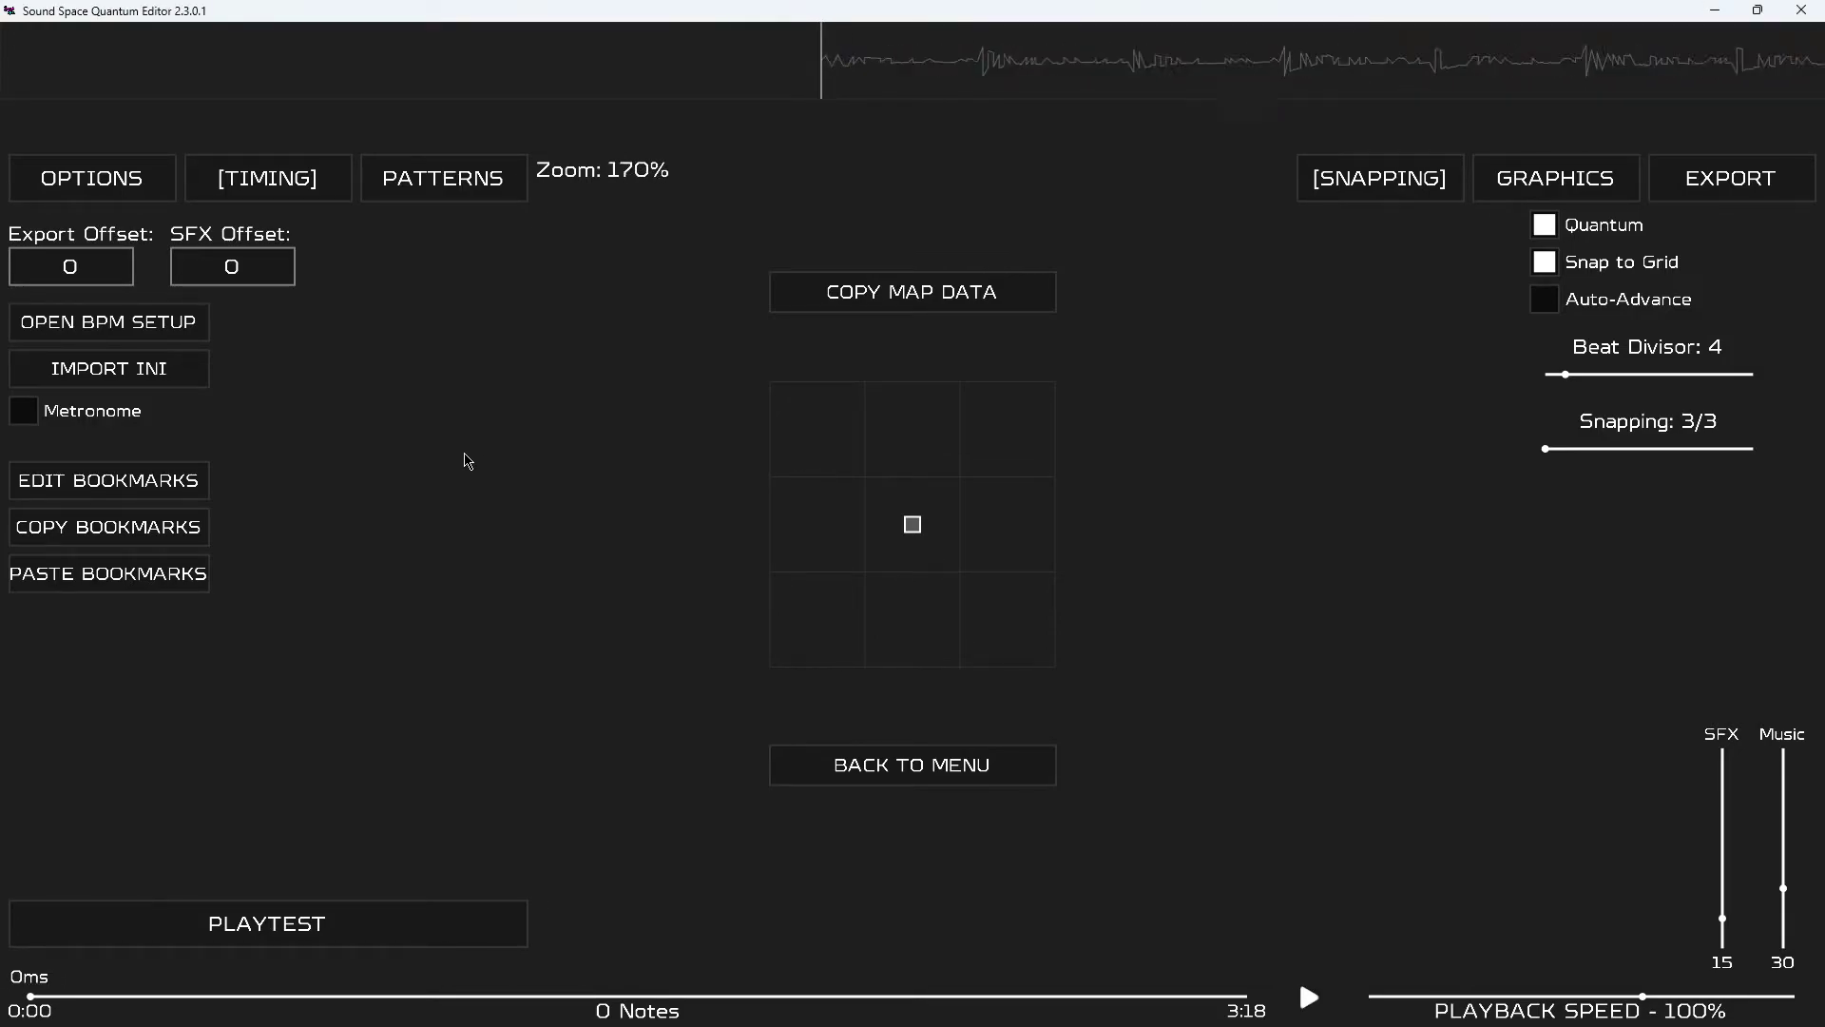
Set the timeline zoom to 90%, move the playhead to about 12 seconds, and preview the song there.
scroll(464, 453, "down", 2)
scroll(464, 453, "up", 12)
scroll(464, 453, "down", 12)
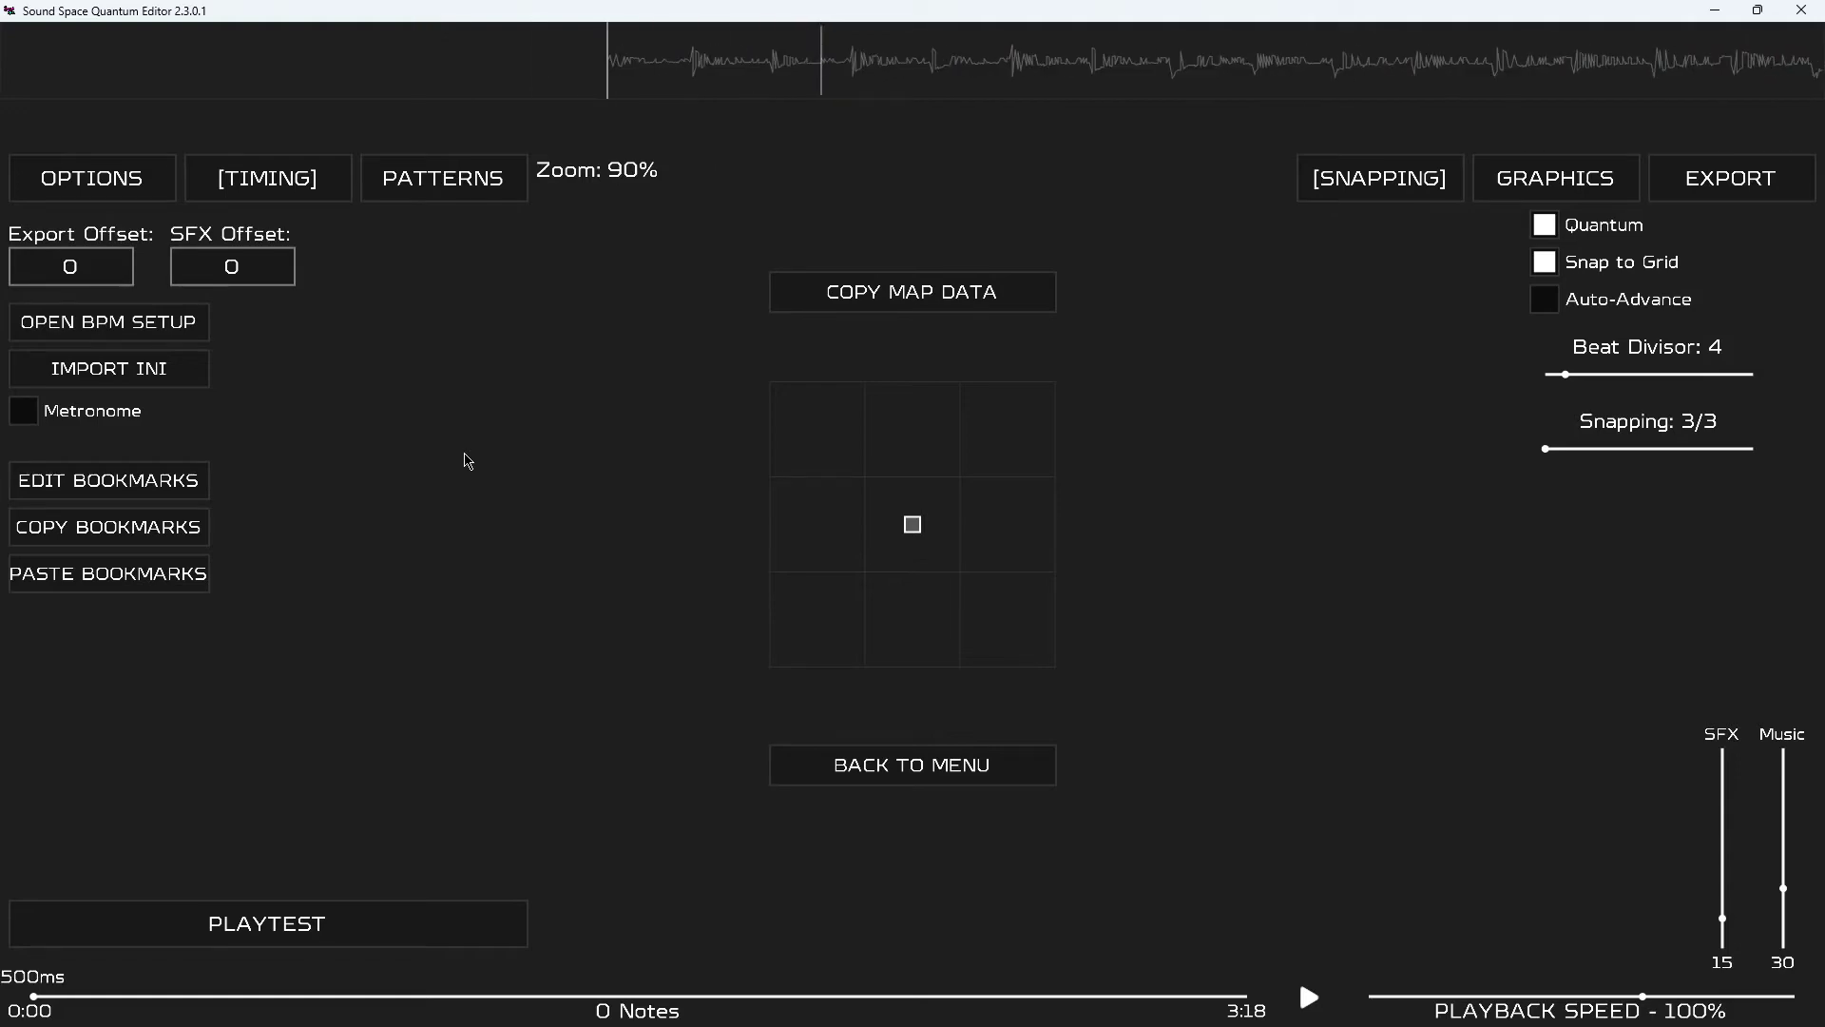
scroll(464, 454, "up", 10)
scroll(464, 454, "up", 14)
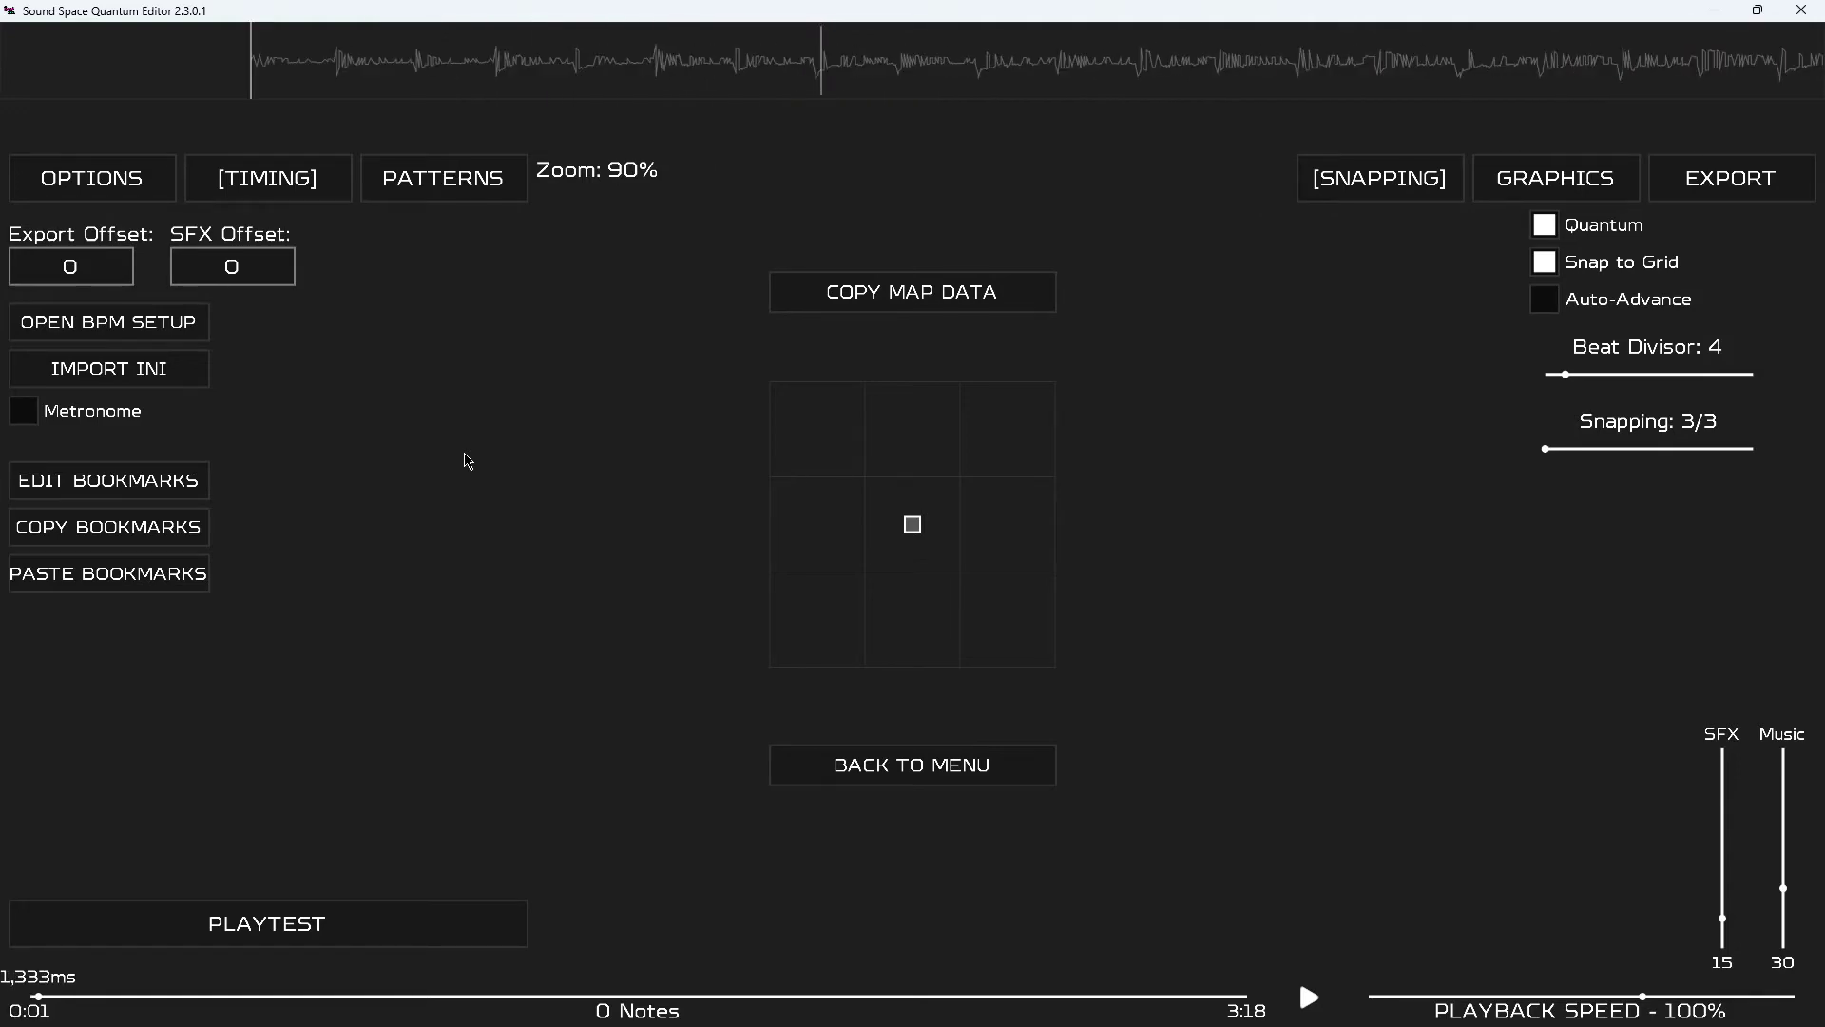
left_click(100, 995)
key("space")
key("space")
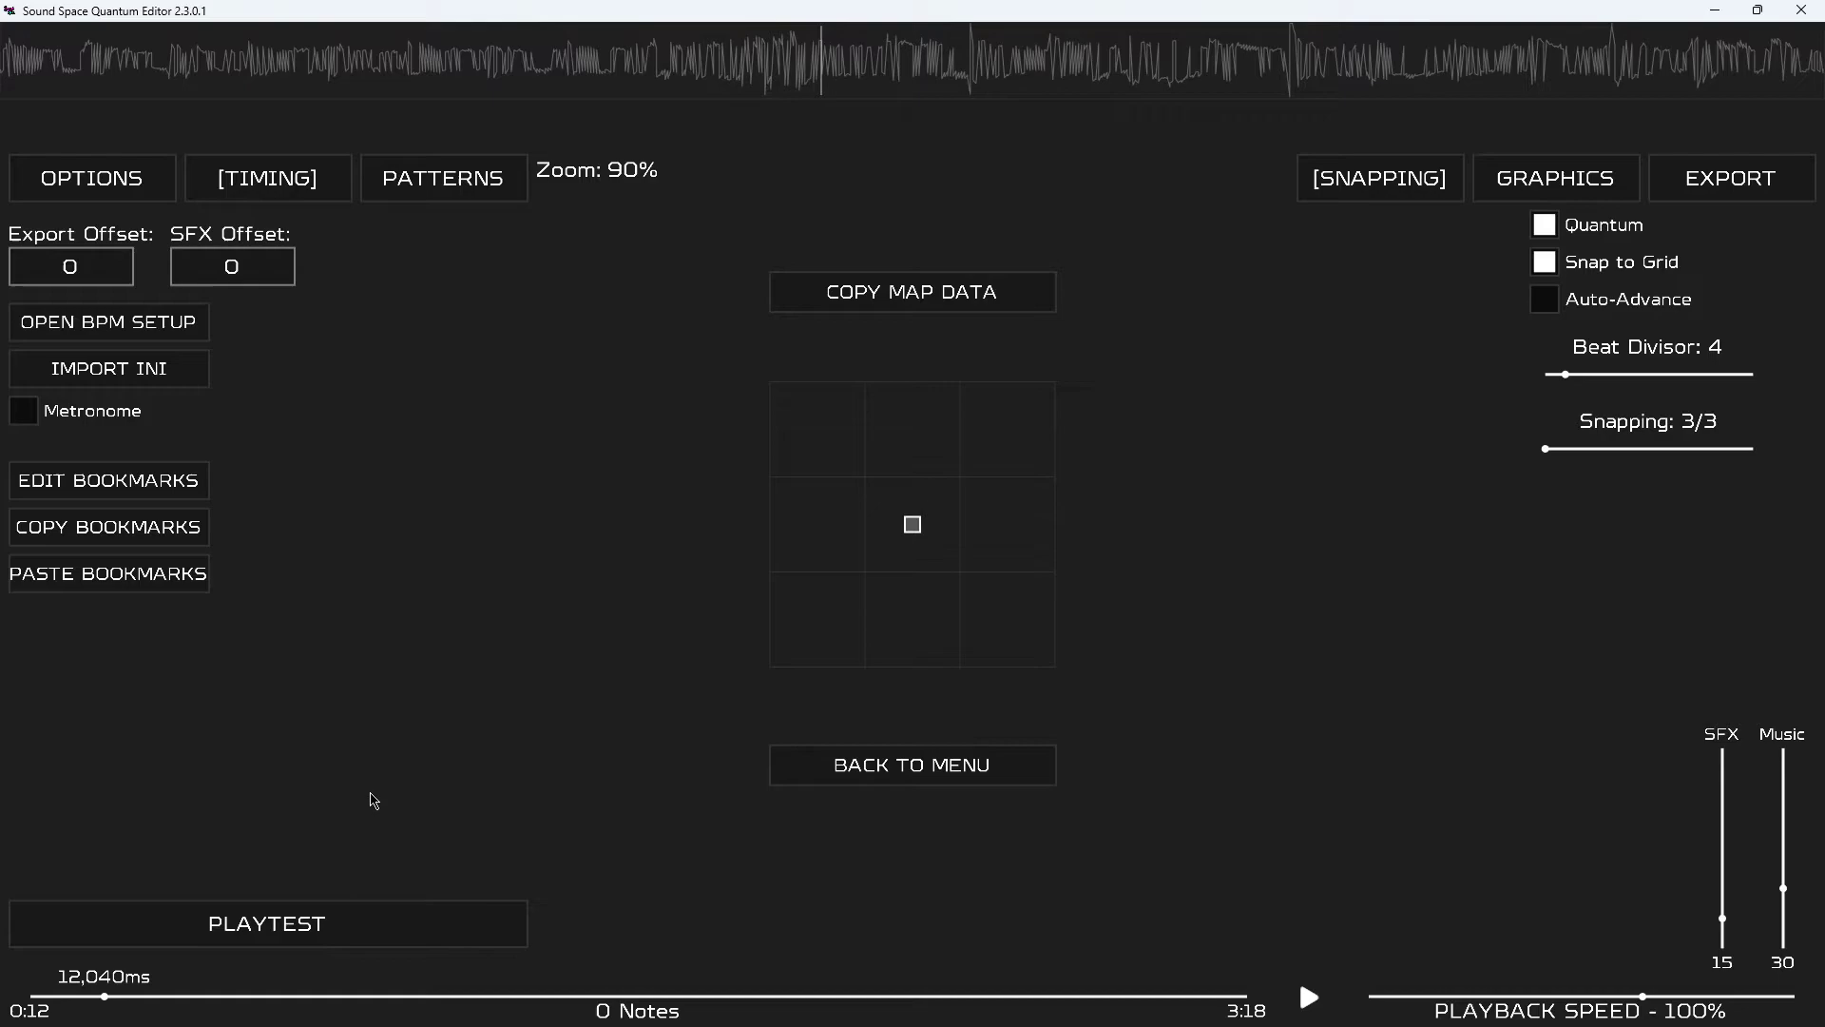
Place a note in the grid's top-right cell, undo it, and place it again at 11,900 ms.
key("space")
key("space")
key("e")
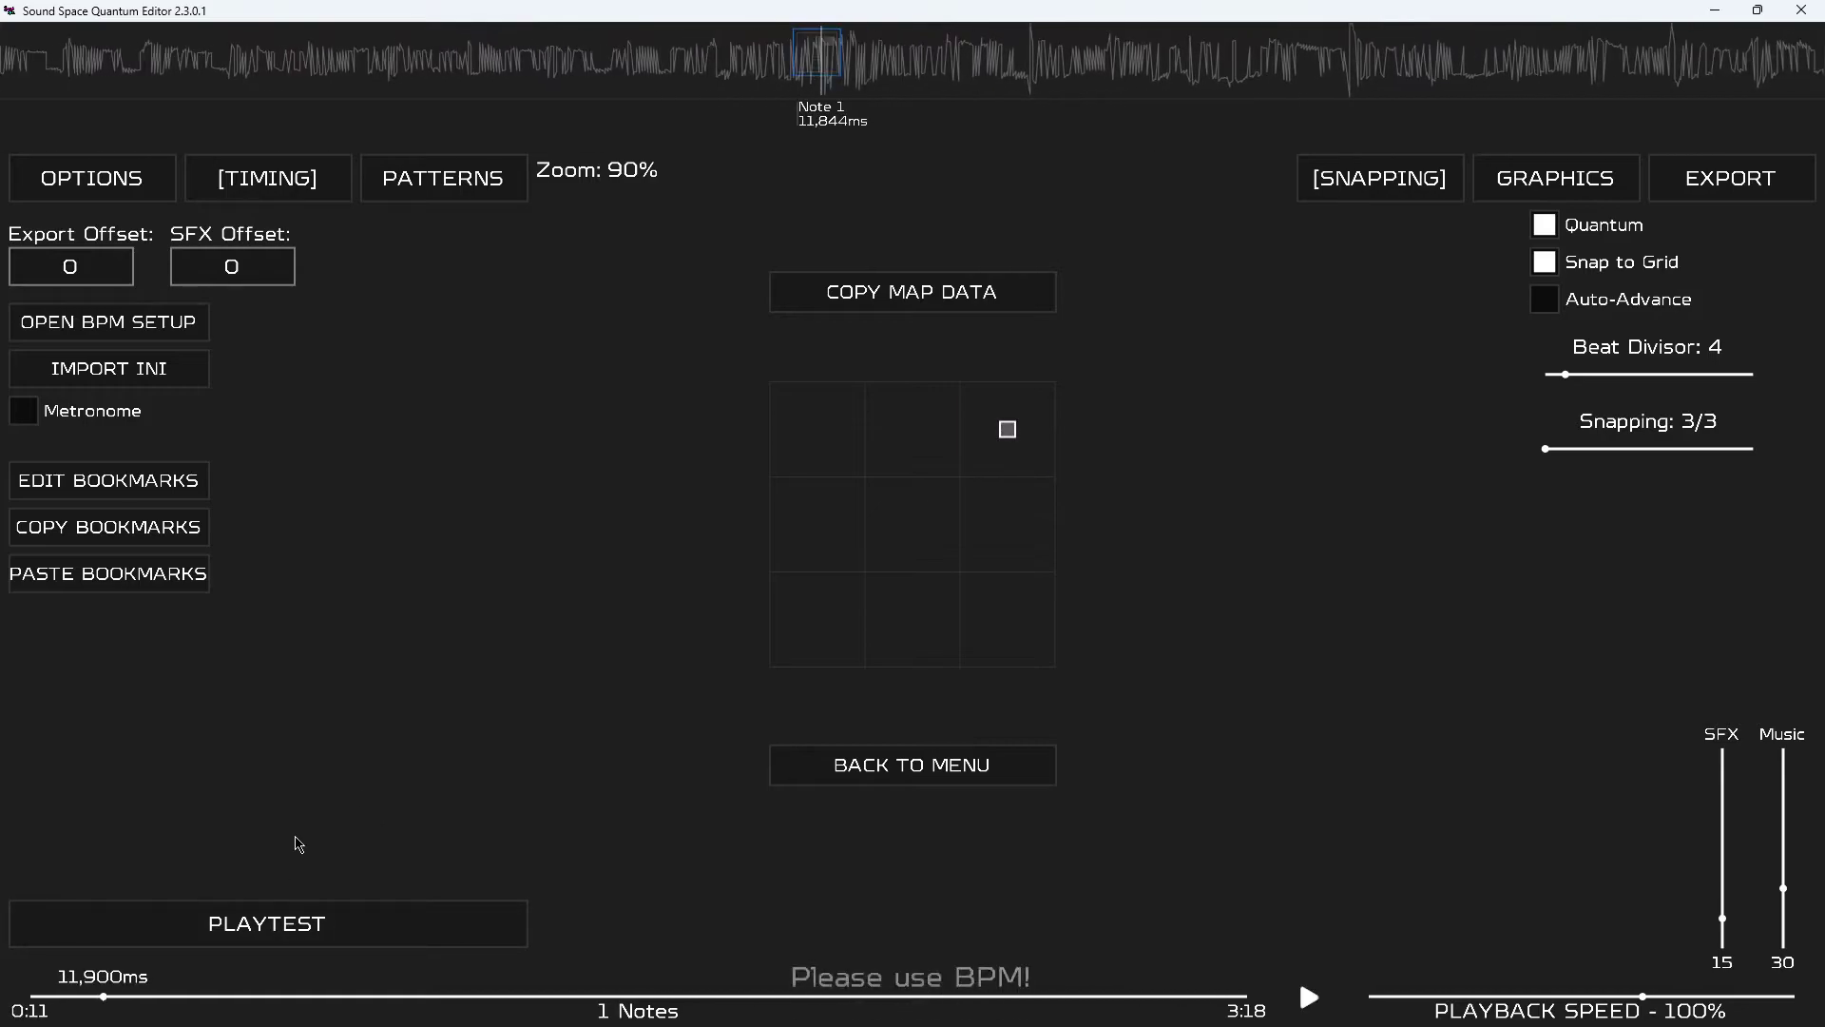
key("ctrl+z")
key("space")
Zoom the timeline to 170%, move the note to 11,749 ms, and play the song across it.
key("space")
key("e")
key("space")
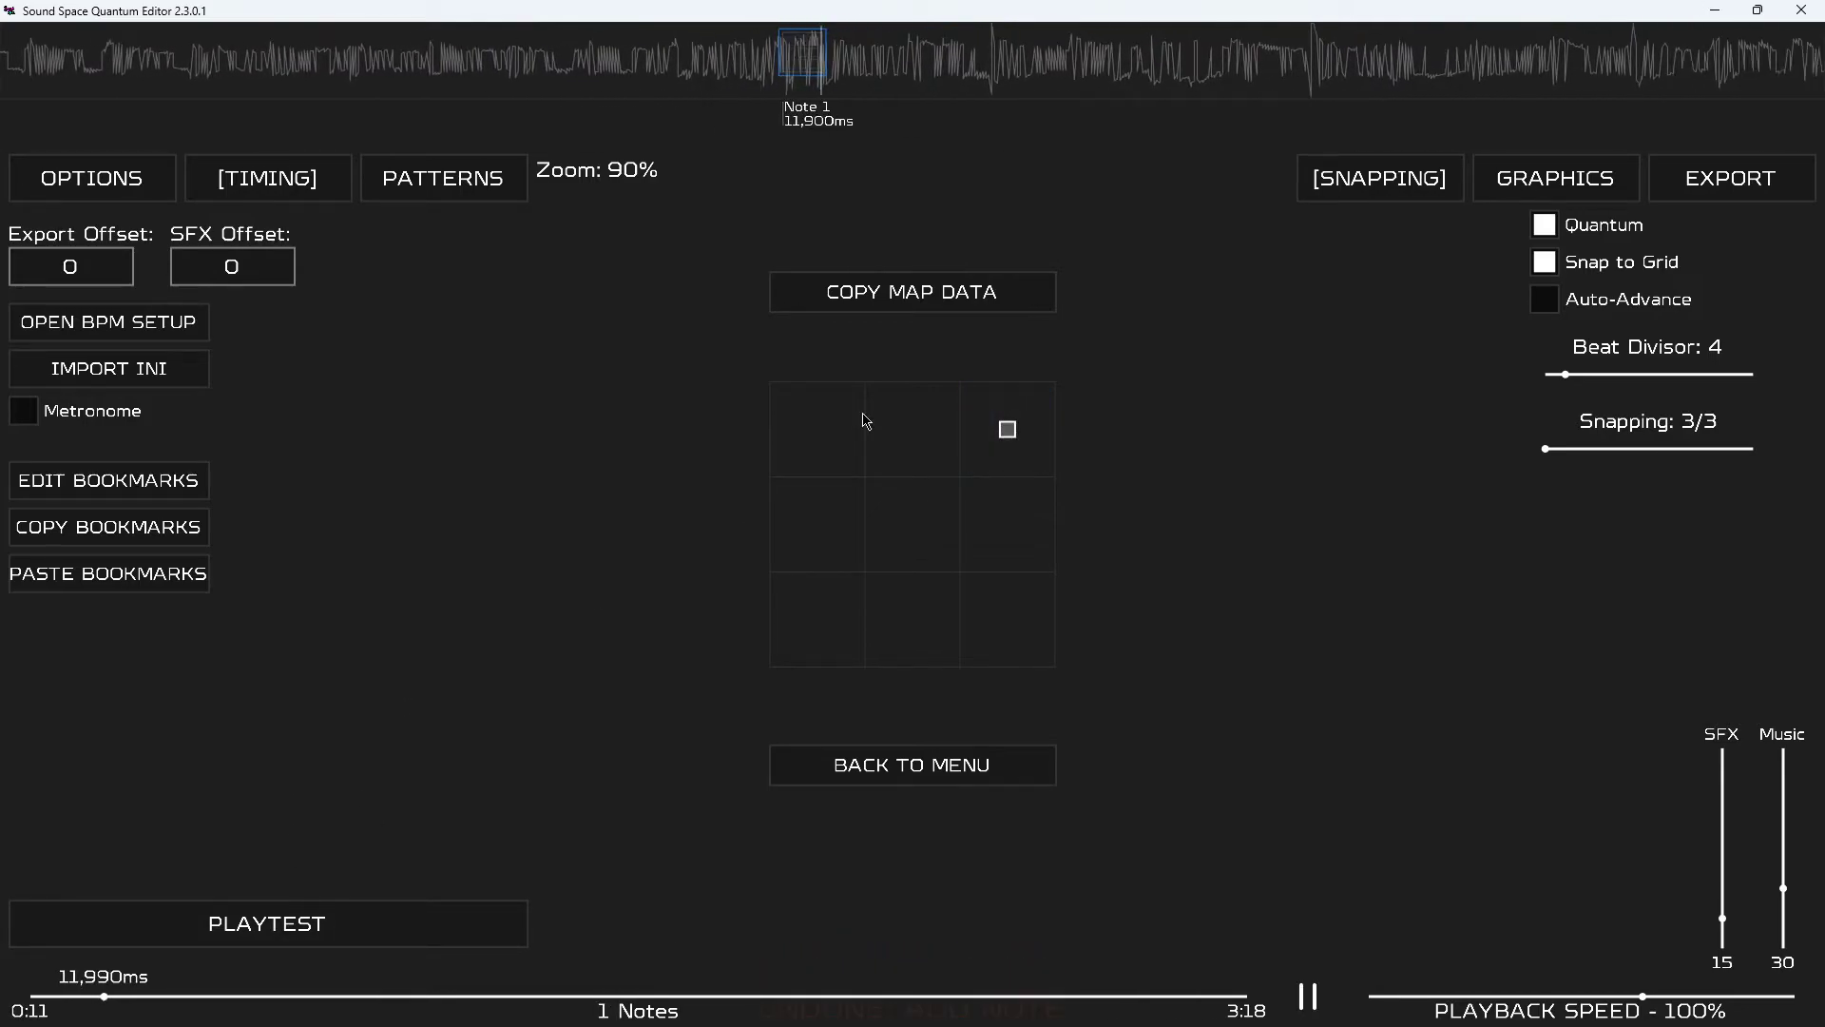
key("space")
scroll(885, 169, "up", 8)
key("space")
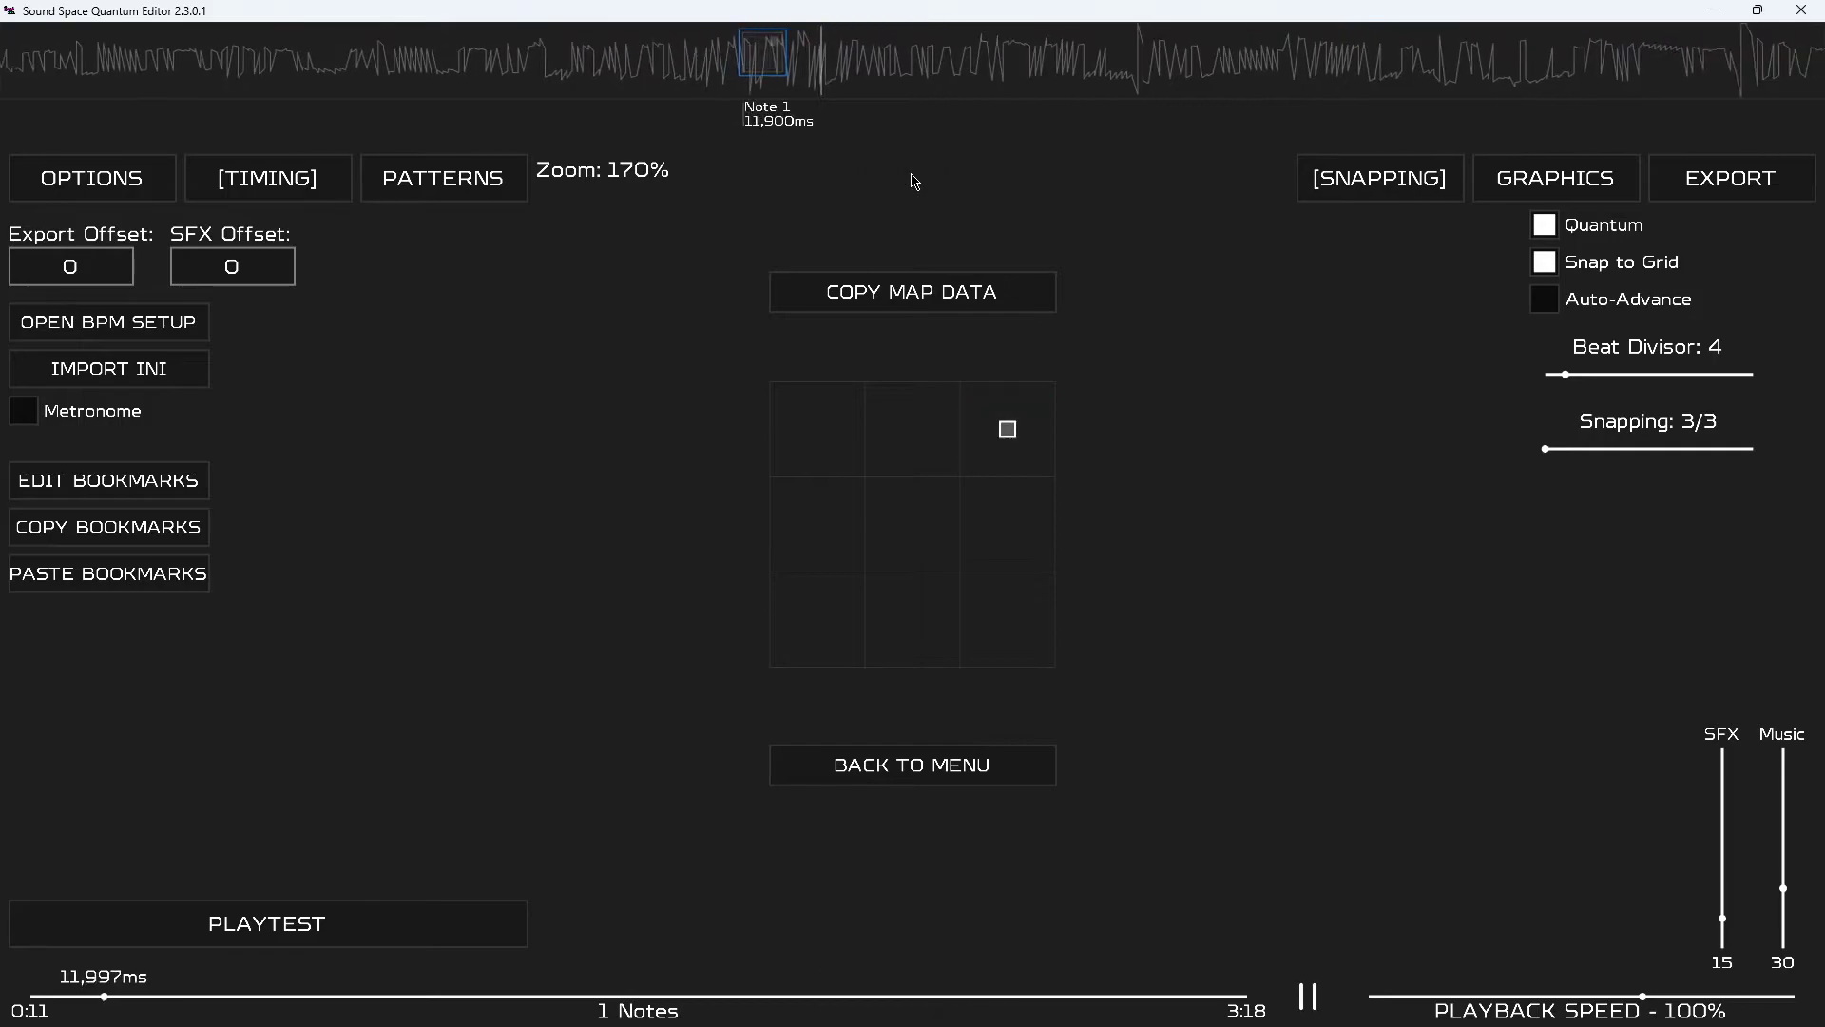
key("space")
left_click_drag(800, 62, 639, 77)
key("space")
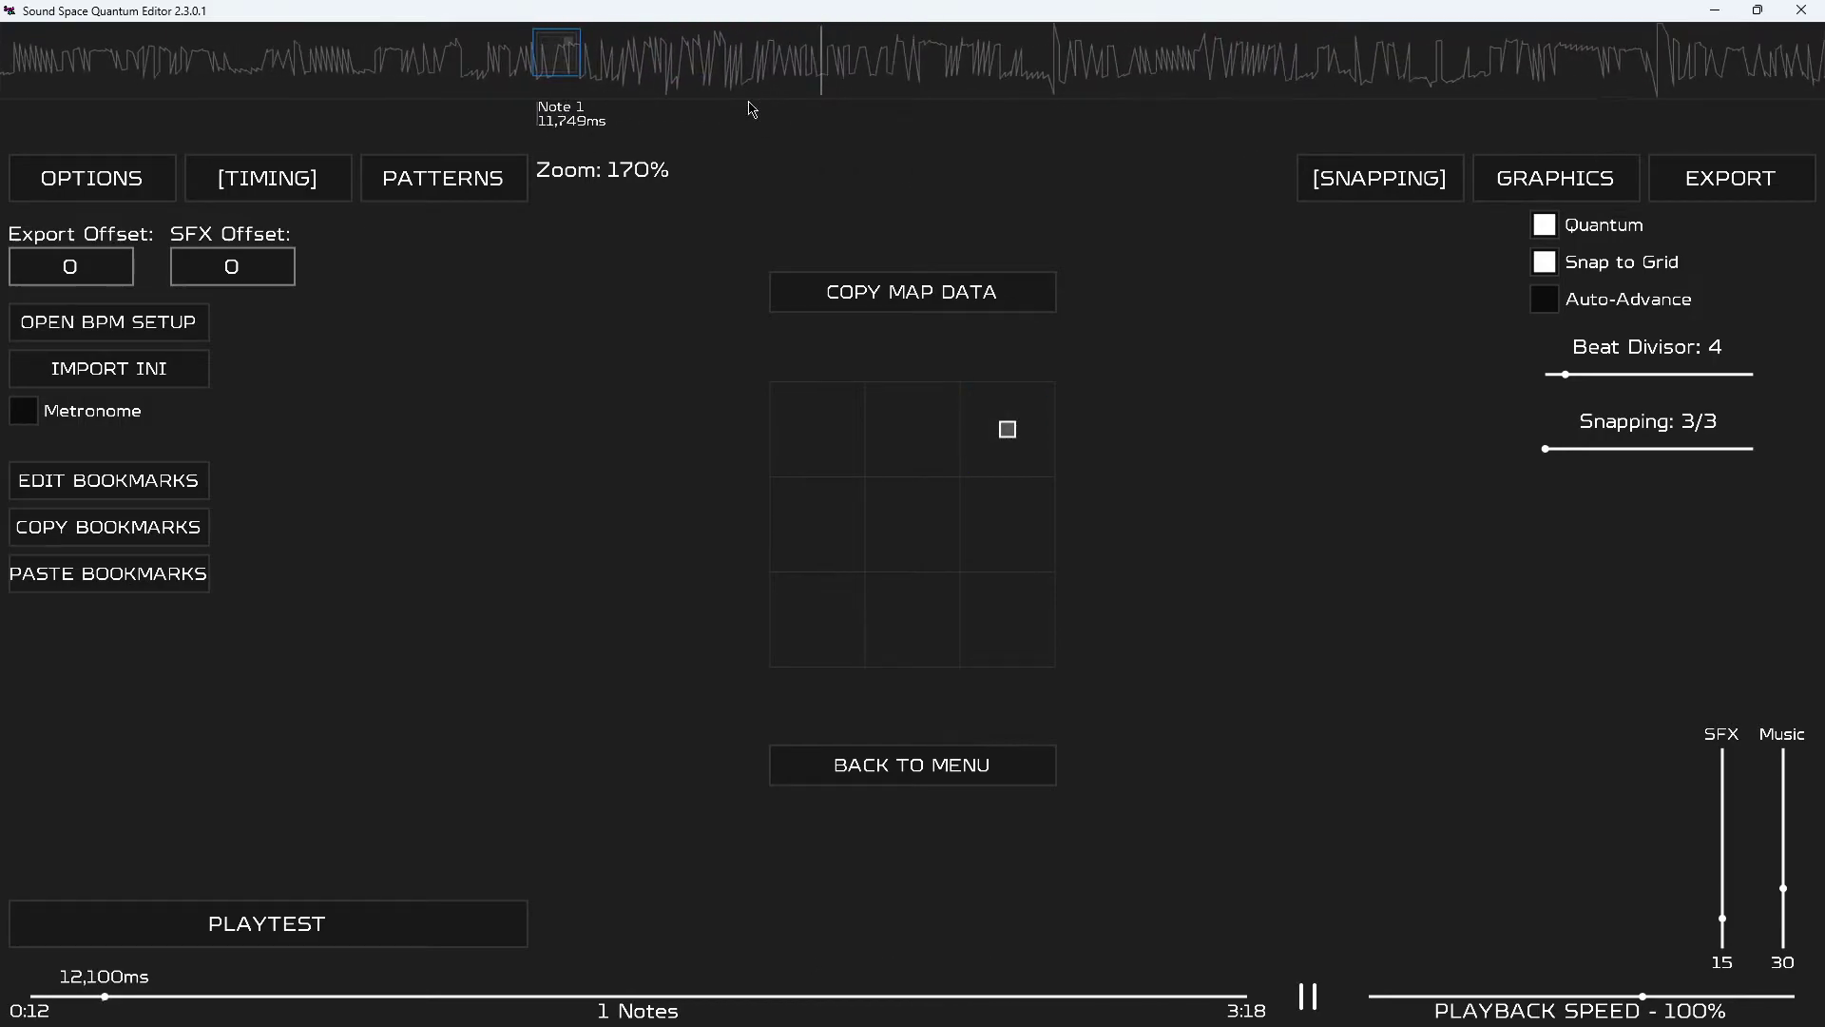
Move the note to 11,988 ms on the timeline and play the song to check its timing.
key("space")
key("space")
key("space")
scroll(1295, 475, "down", 4)
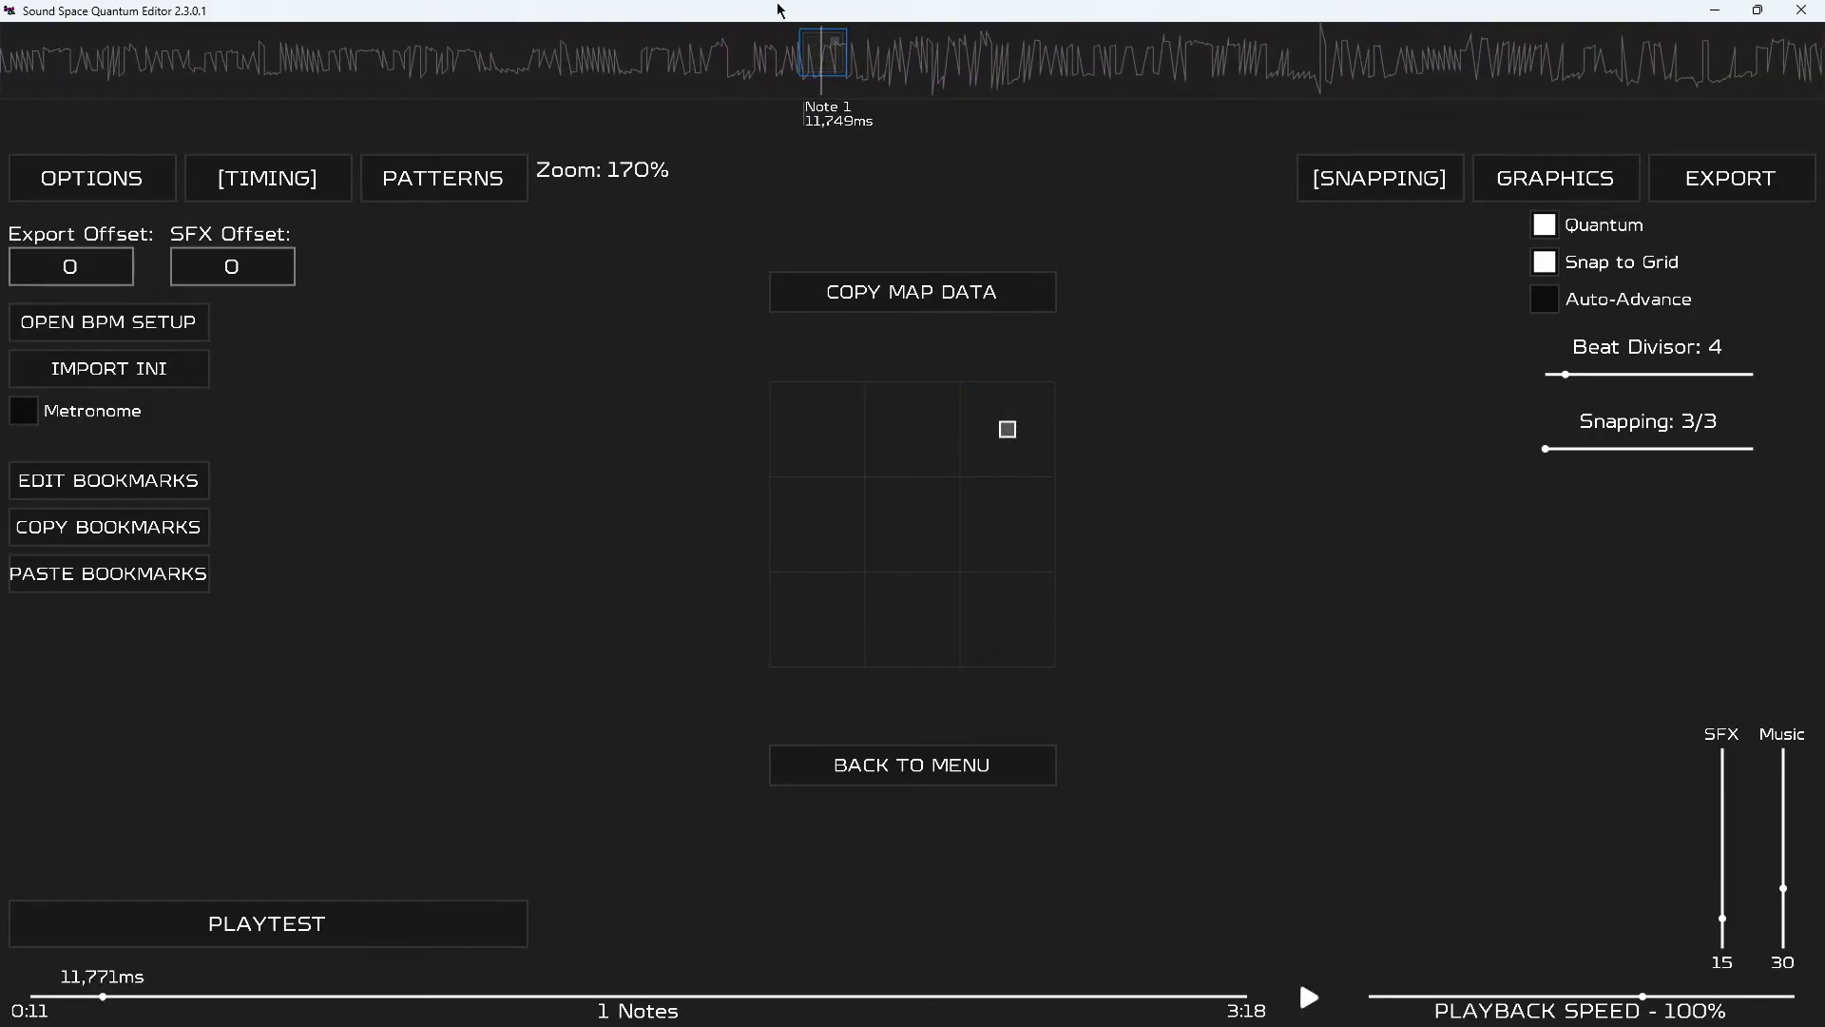
left_click_drag(823, 52, 935, 53)
scroll(979, 48, "down", 1)
key("space")
scroll(1044, 196, "down", 4)
scroll(934, 53, "down", 1)
key("space")
scroll(1181, 259, "down", 4)
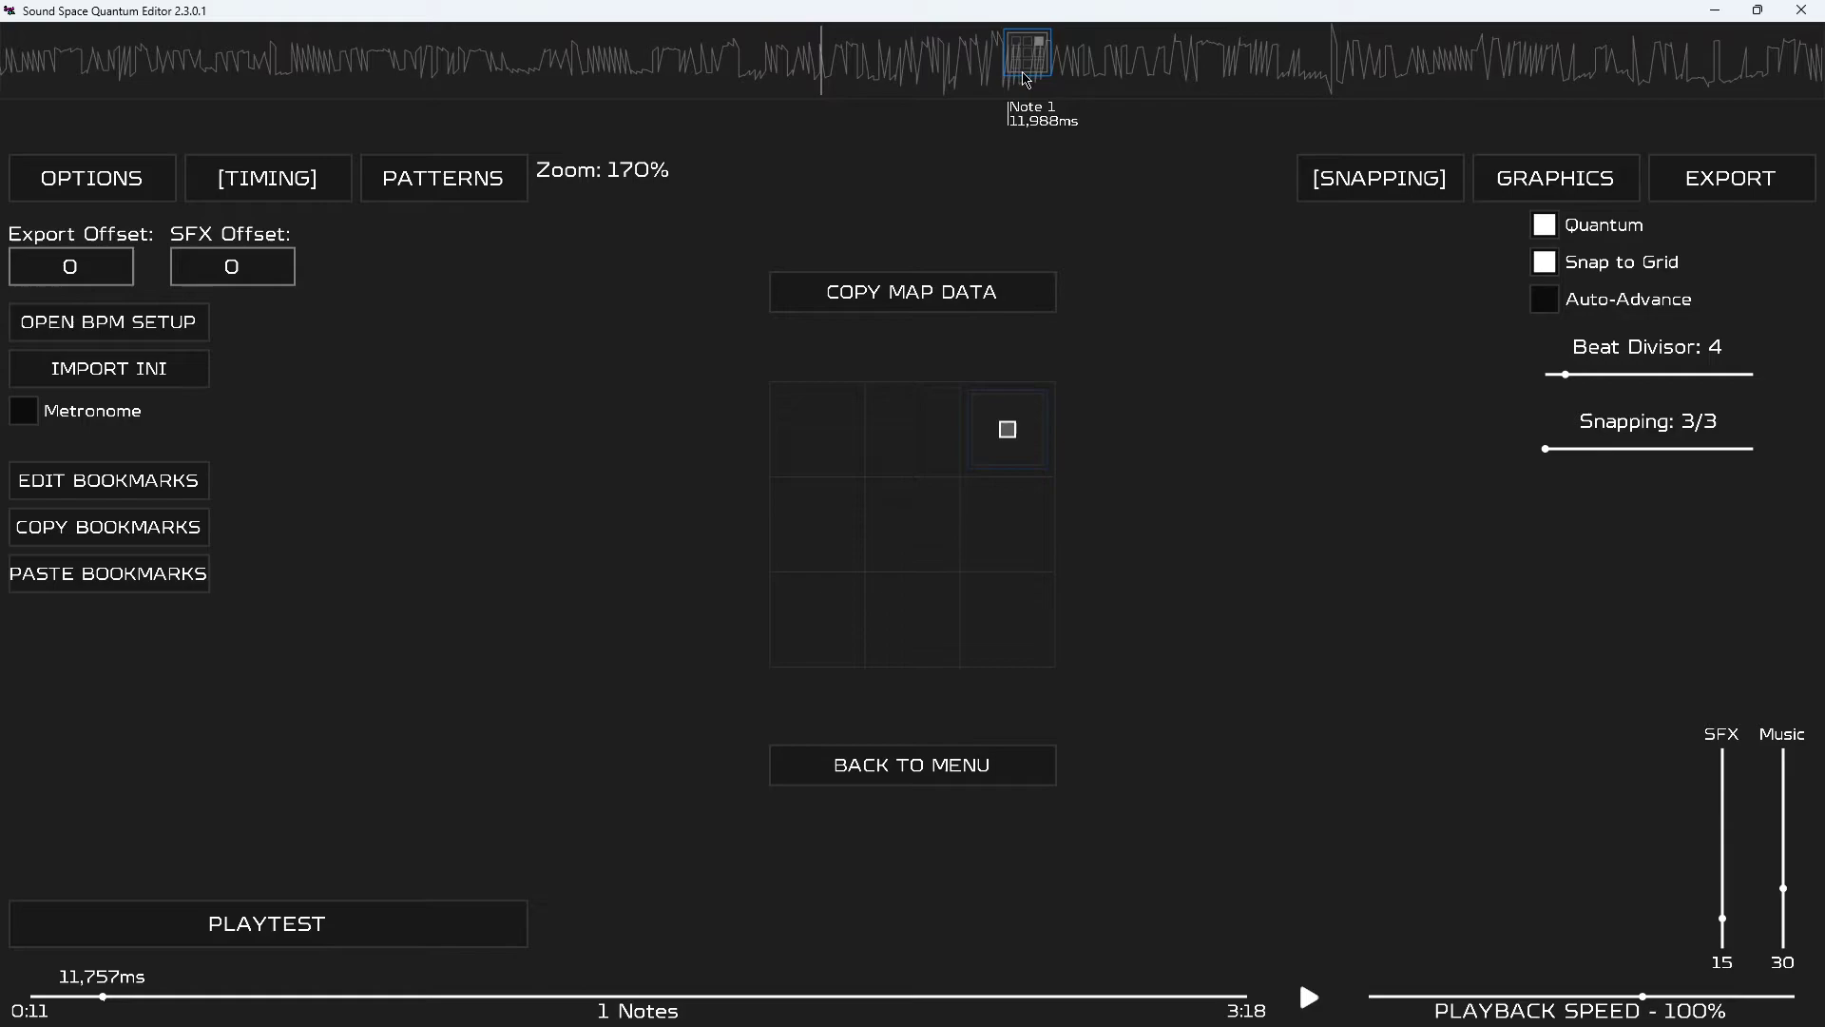
Try playback speeds of 45% and 200%, previewing the section before the note at 200%.
left_click(1476, 996)
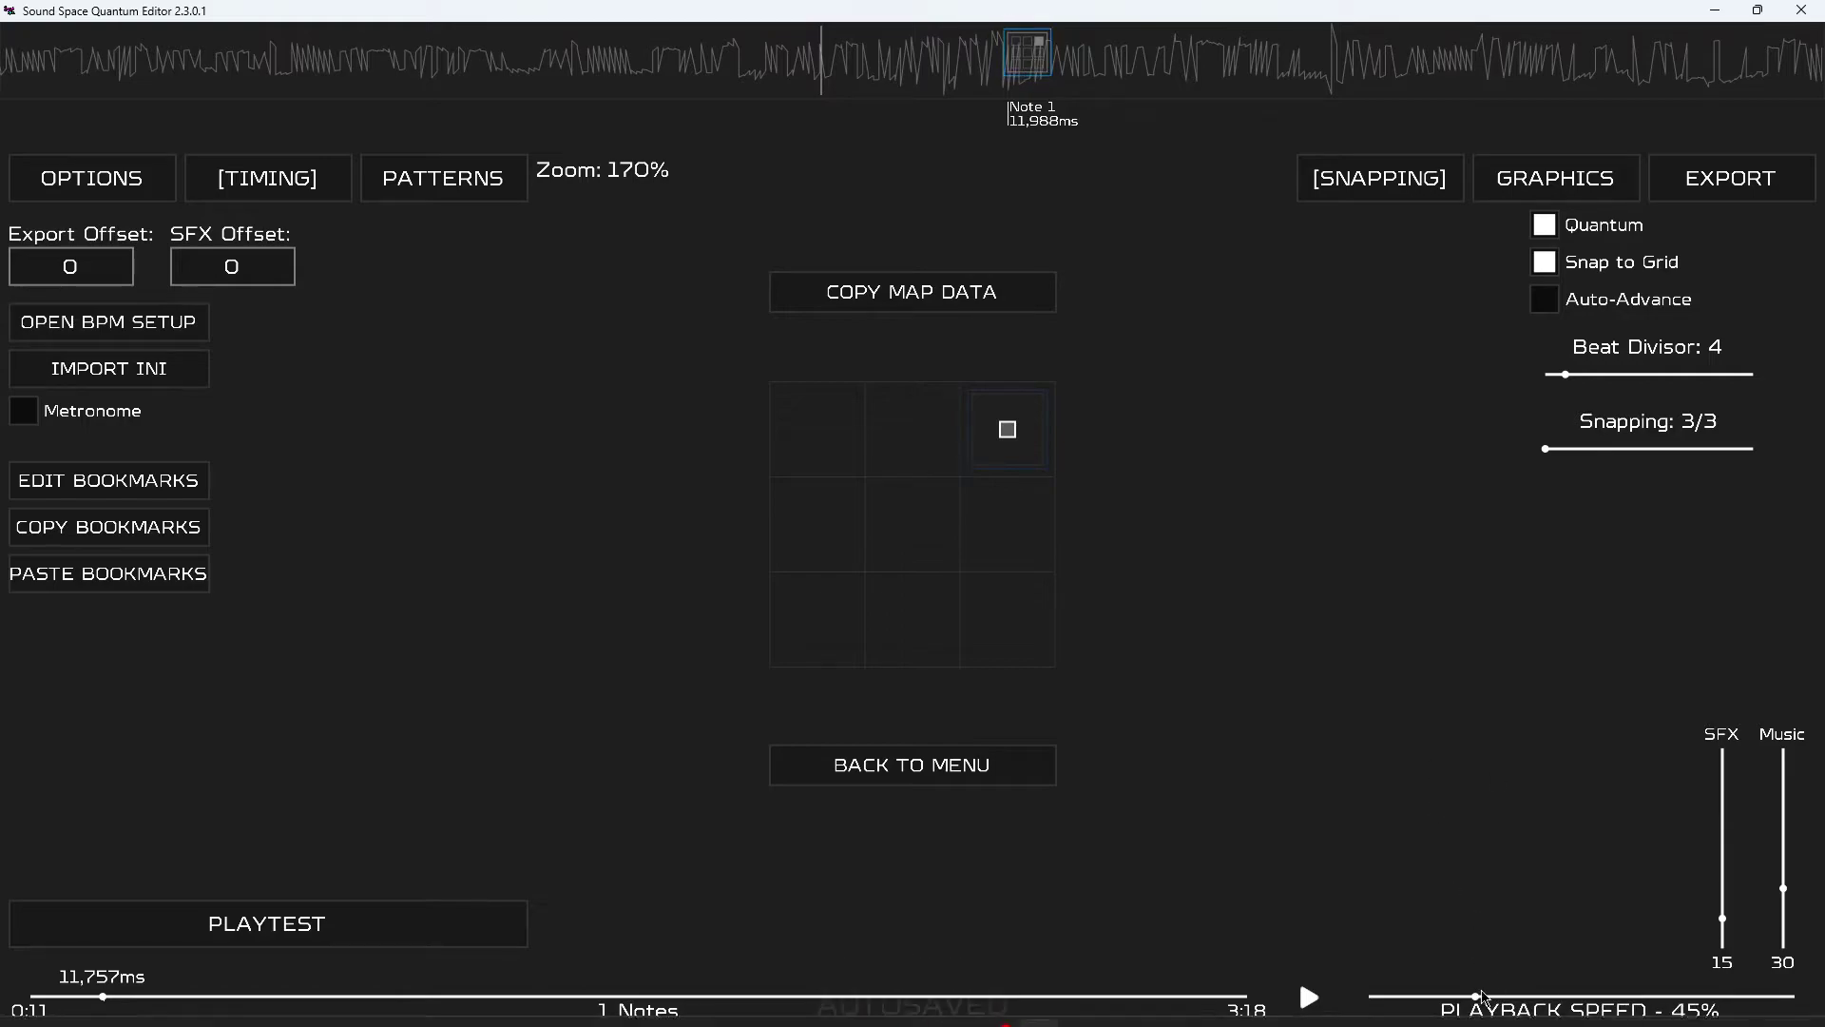
left_click_drag(1615, 996, 1795, 996)
key("space")
key("space")
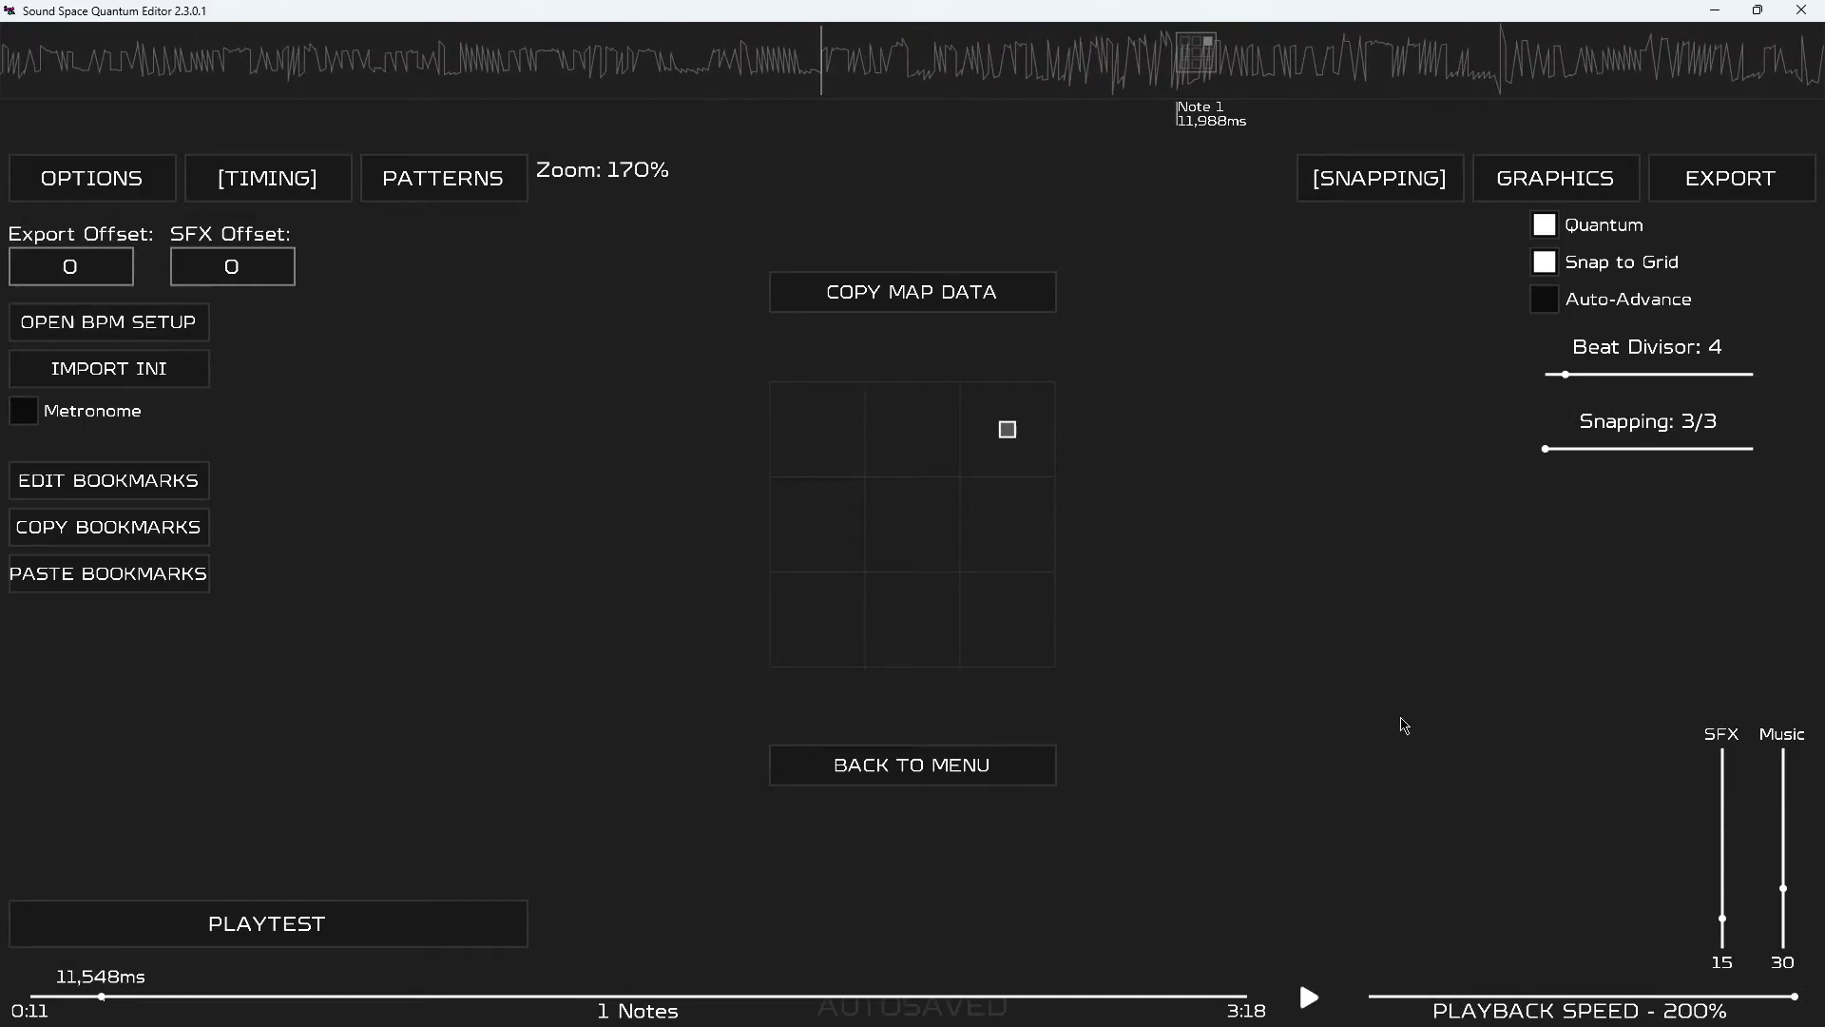
key("space")
key("space")
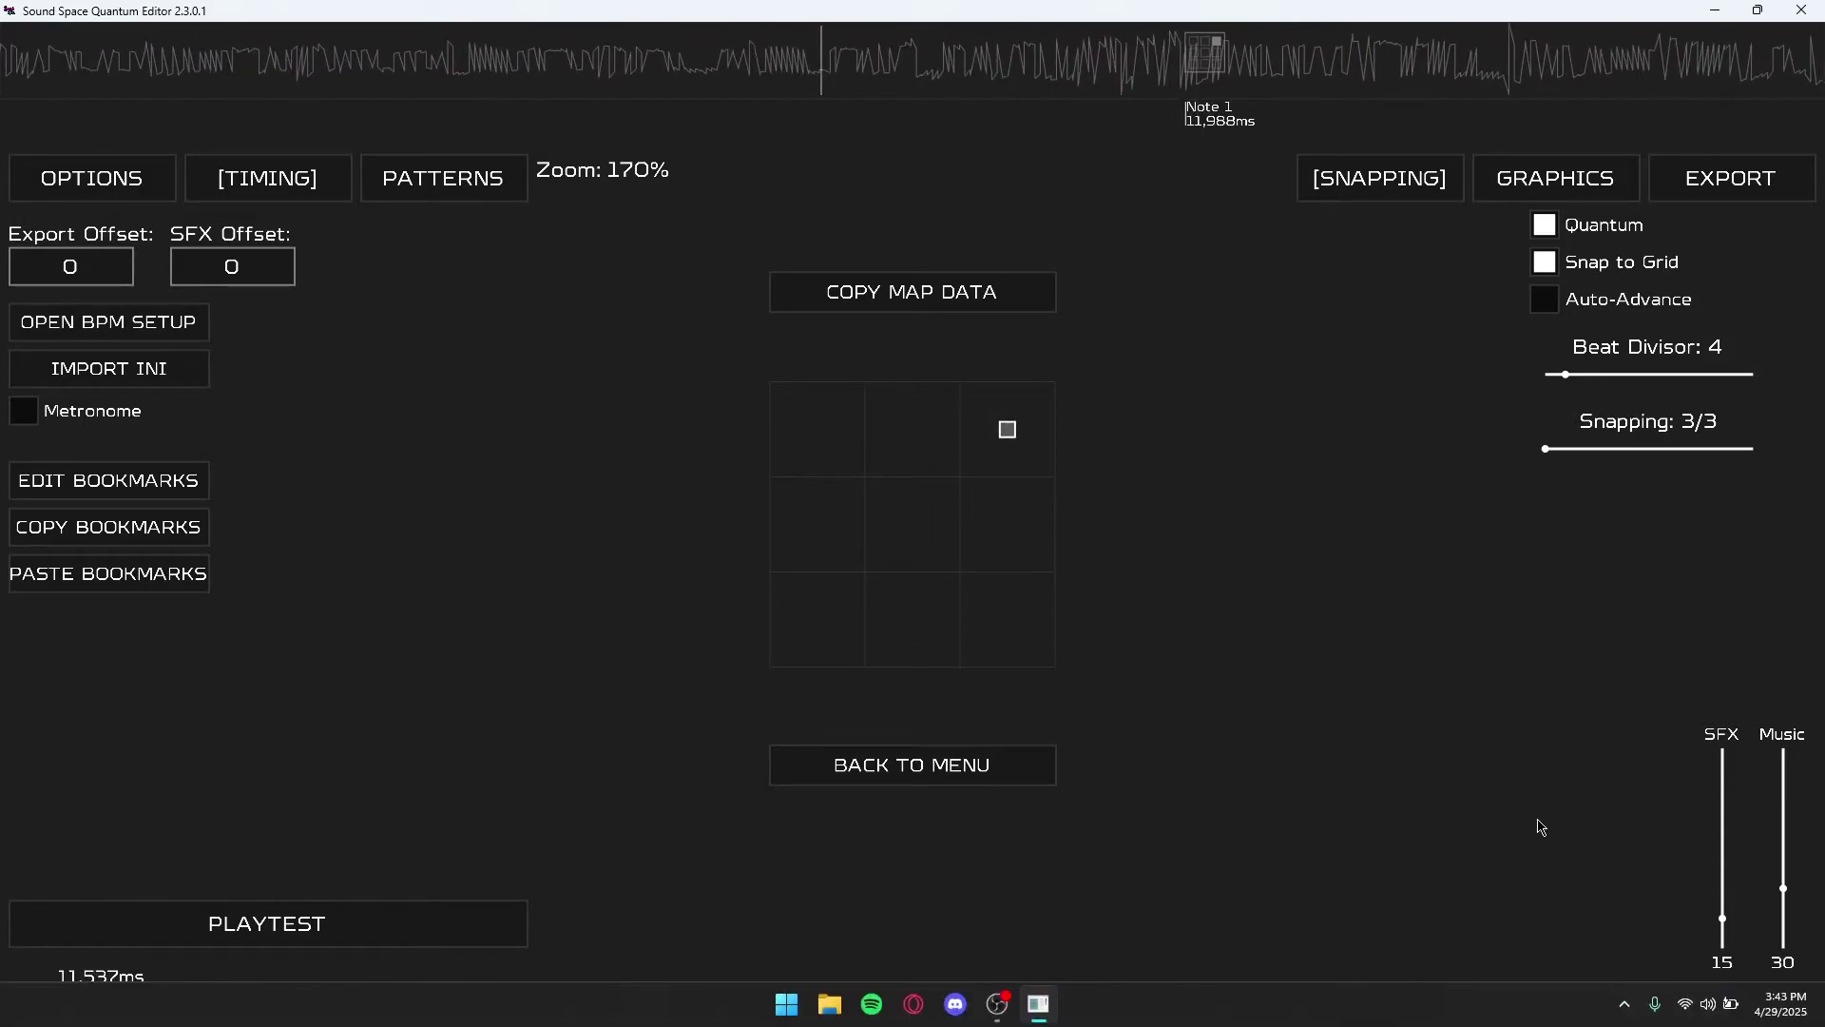
Set the playback speed to 35% and play the section leading up to the note.
left_click(1444, 995)
mouse_move(1444, 995)
left_mouse_down()
mouse_move(1472, 995)
mouse_move(1416, 995)
left_mouse_up()
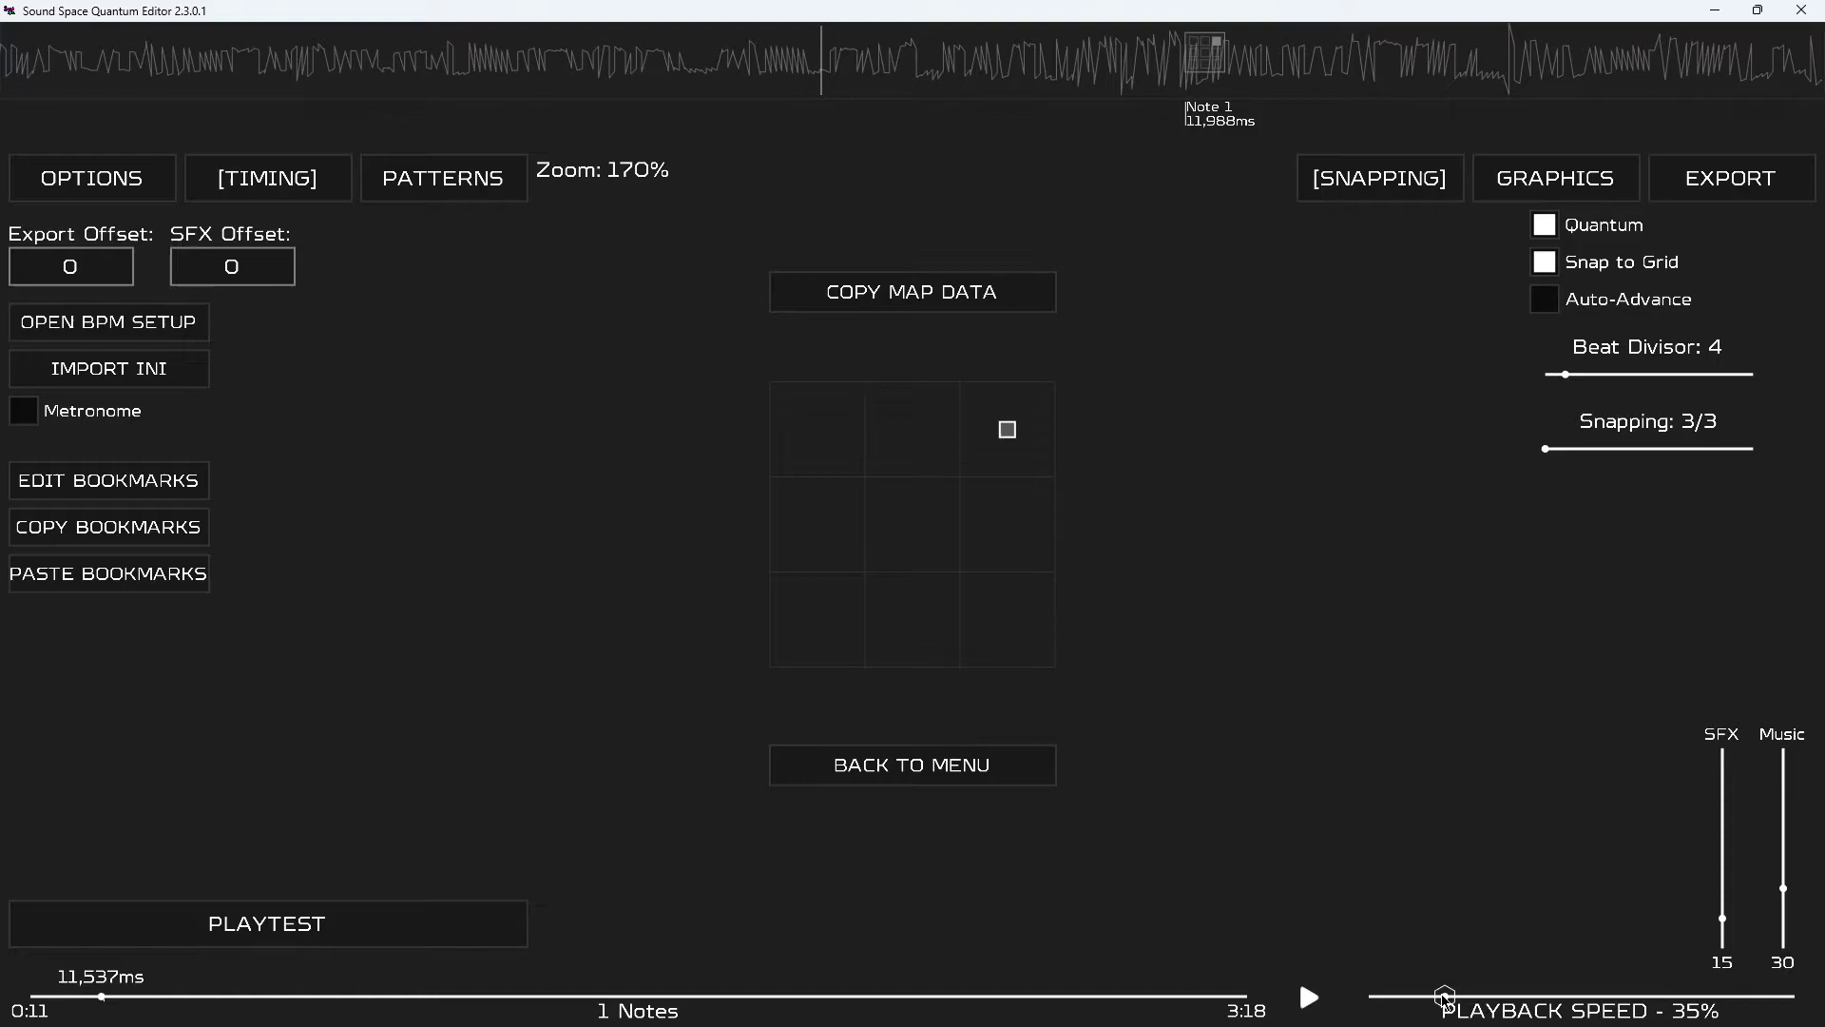
key("space")
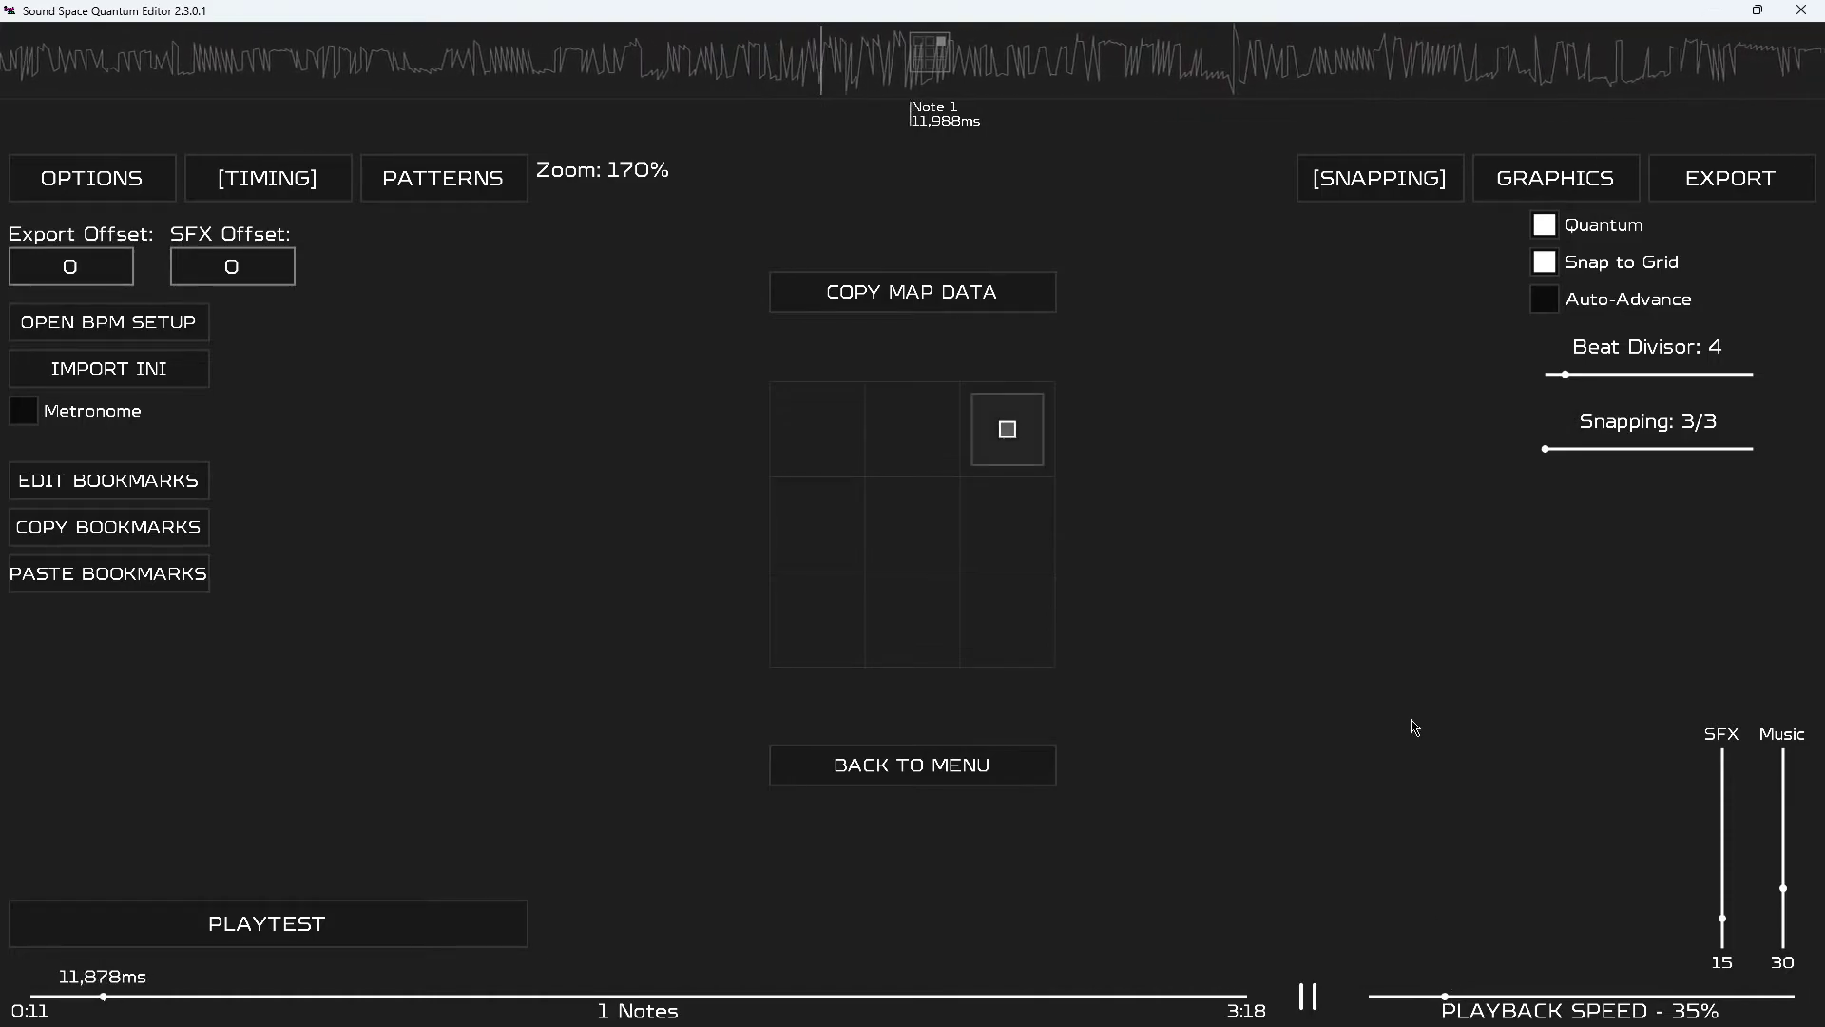
Zoom the timeline to 240% and repeatedly play the short section just before the note.
scroll(1411, 727, "down", 10)
scroll(1411, 727, "up", 7, "ctrl")
key("space")
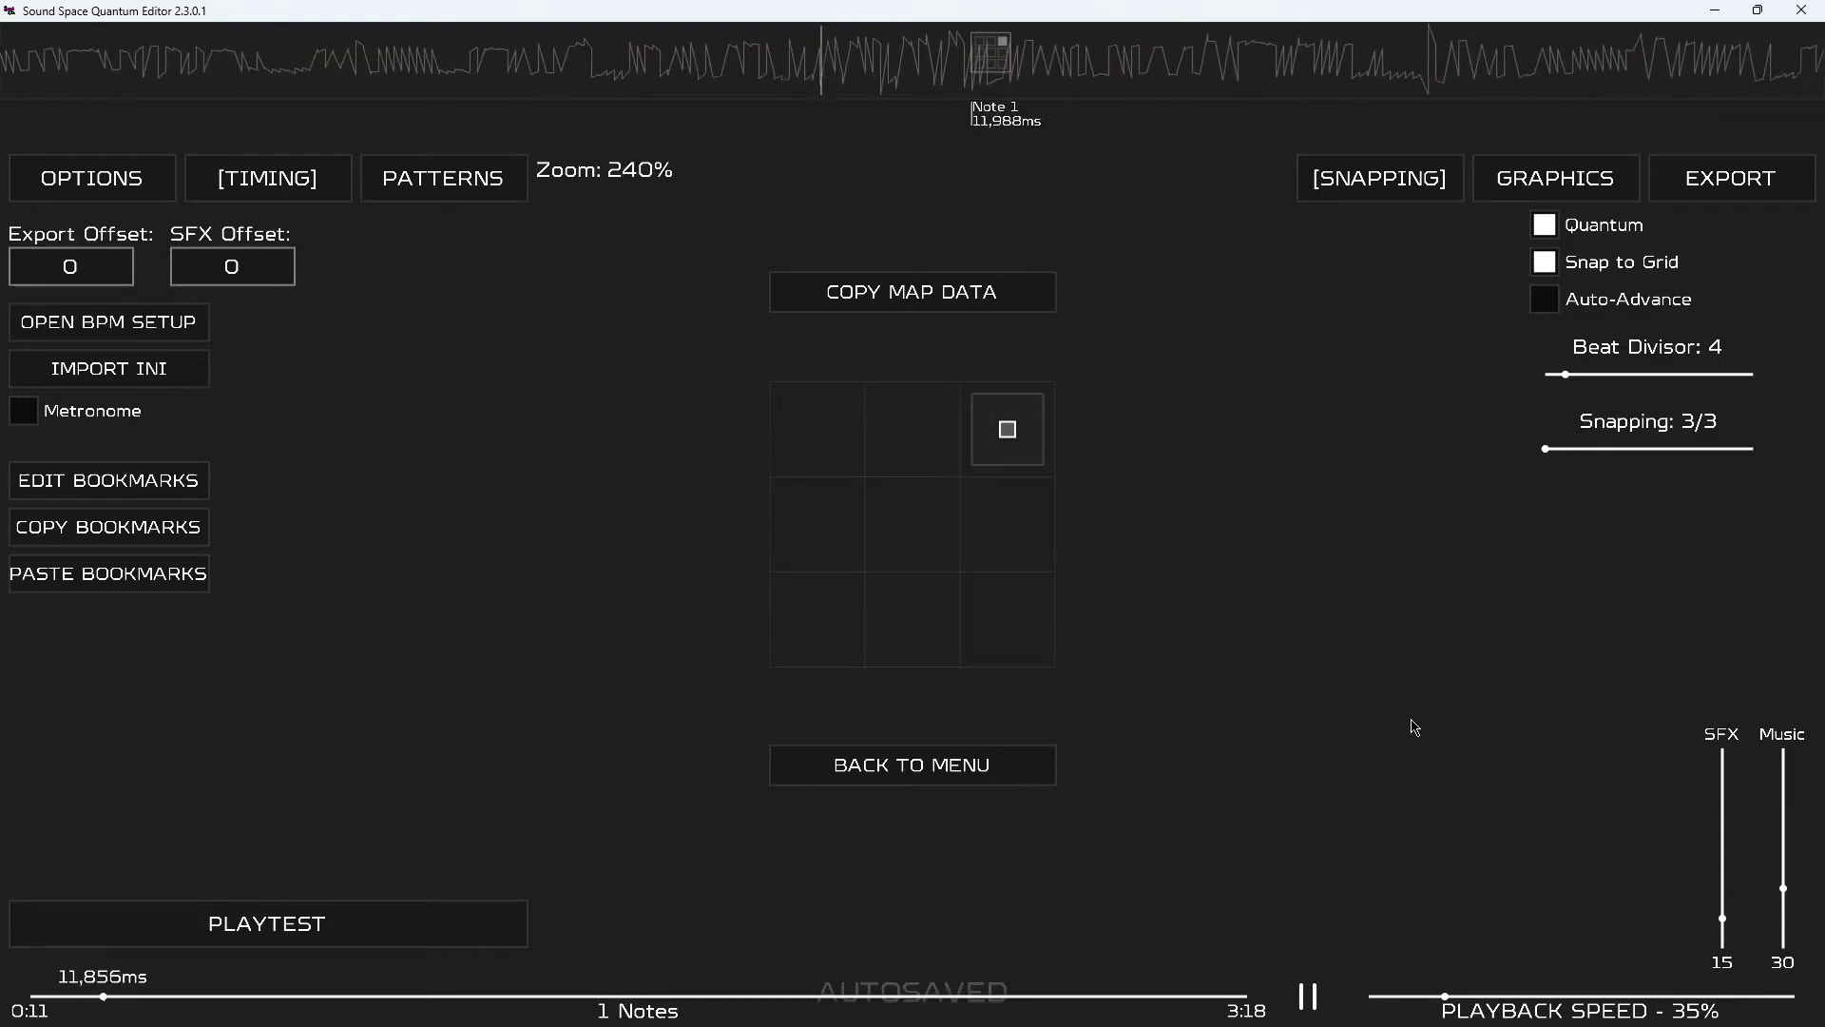
scroll(1412, 728, "down", 8)
key("space")
scroll(1411, 727, "down", 7)
key("space")
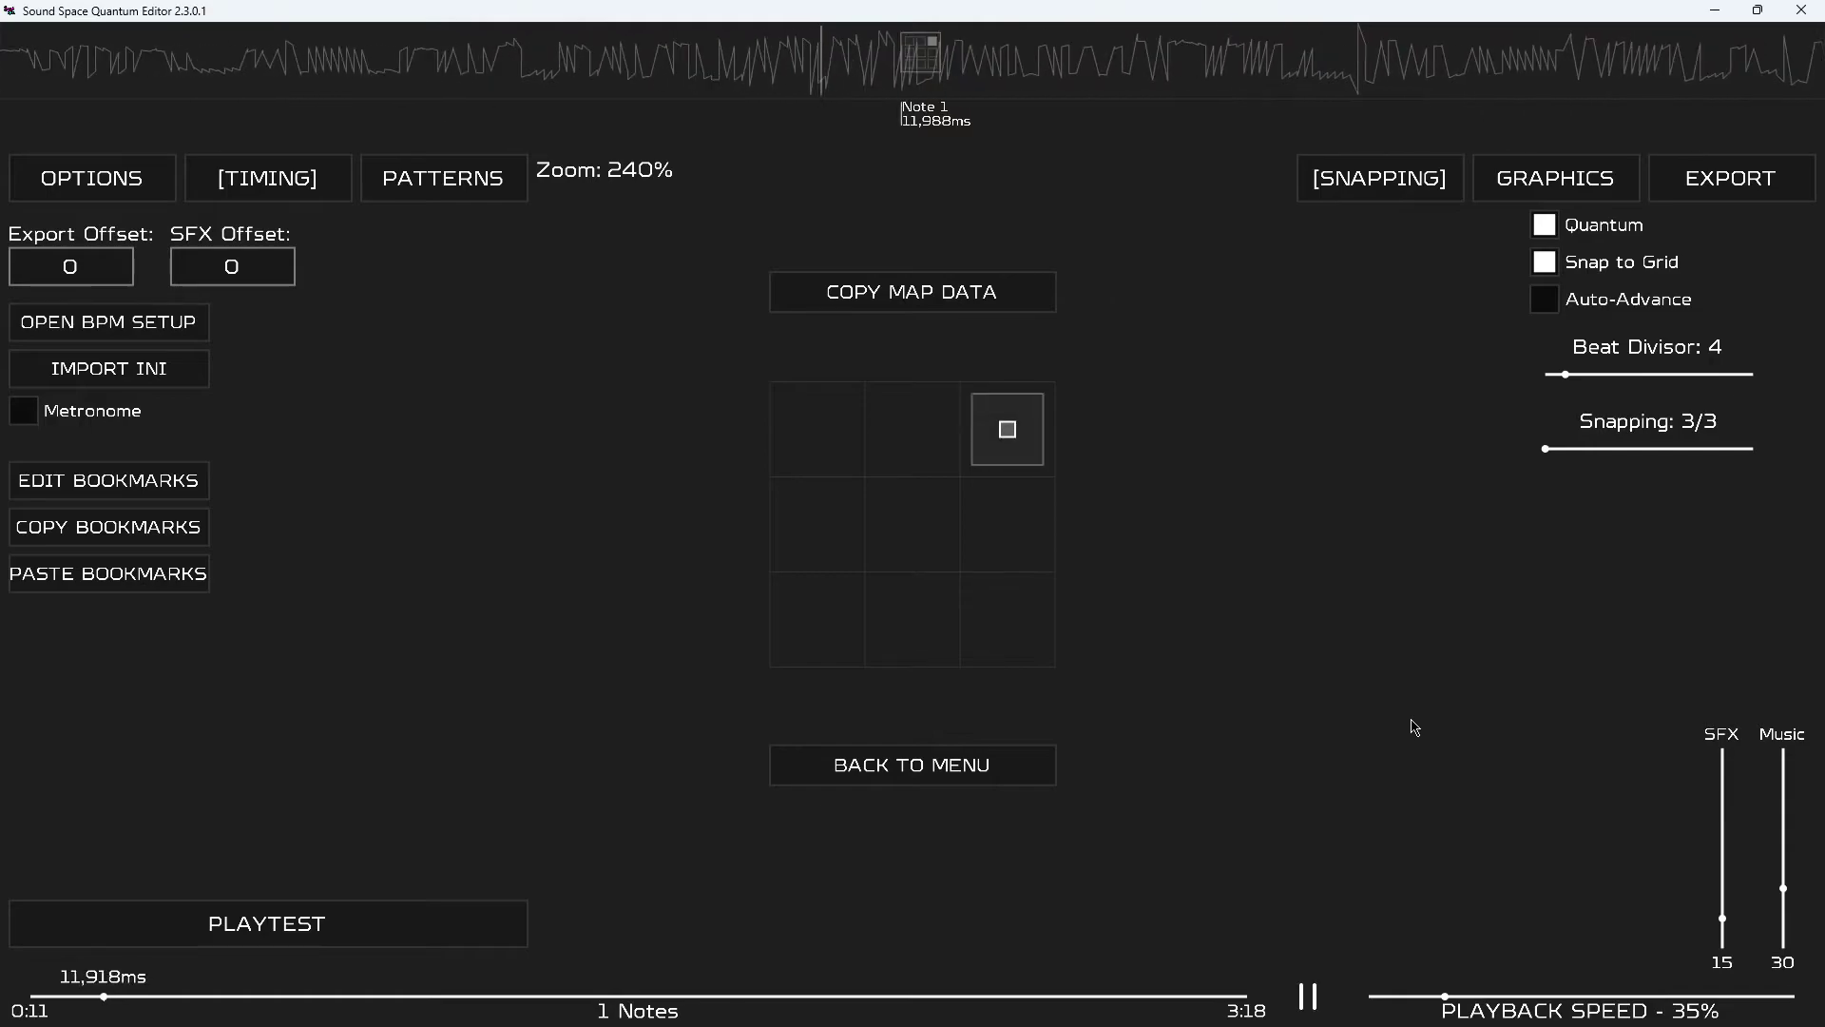
scroll(1412, 727, "down", 5)
key("space")
key("space")
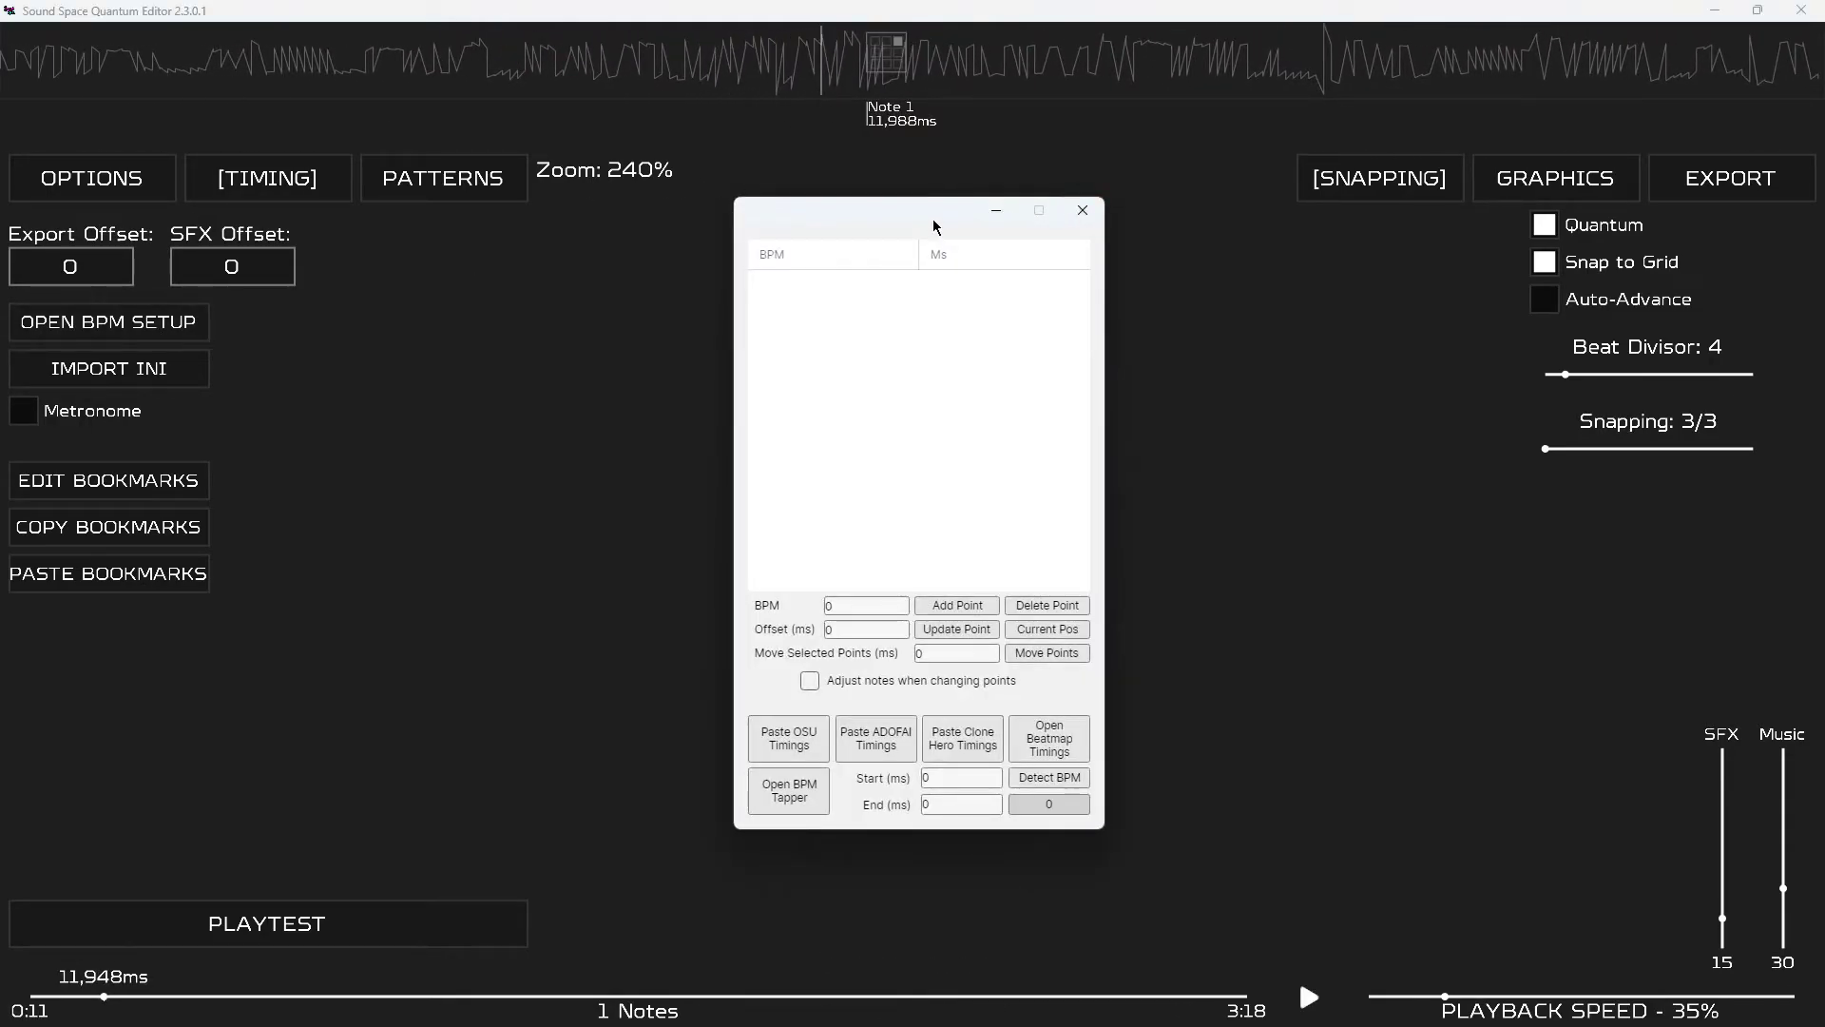
left_click_drag(934, 220, 509, 234)
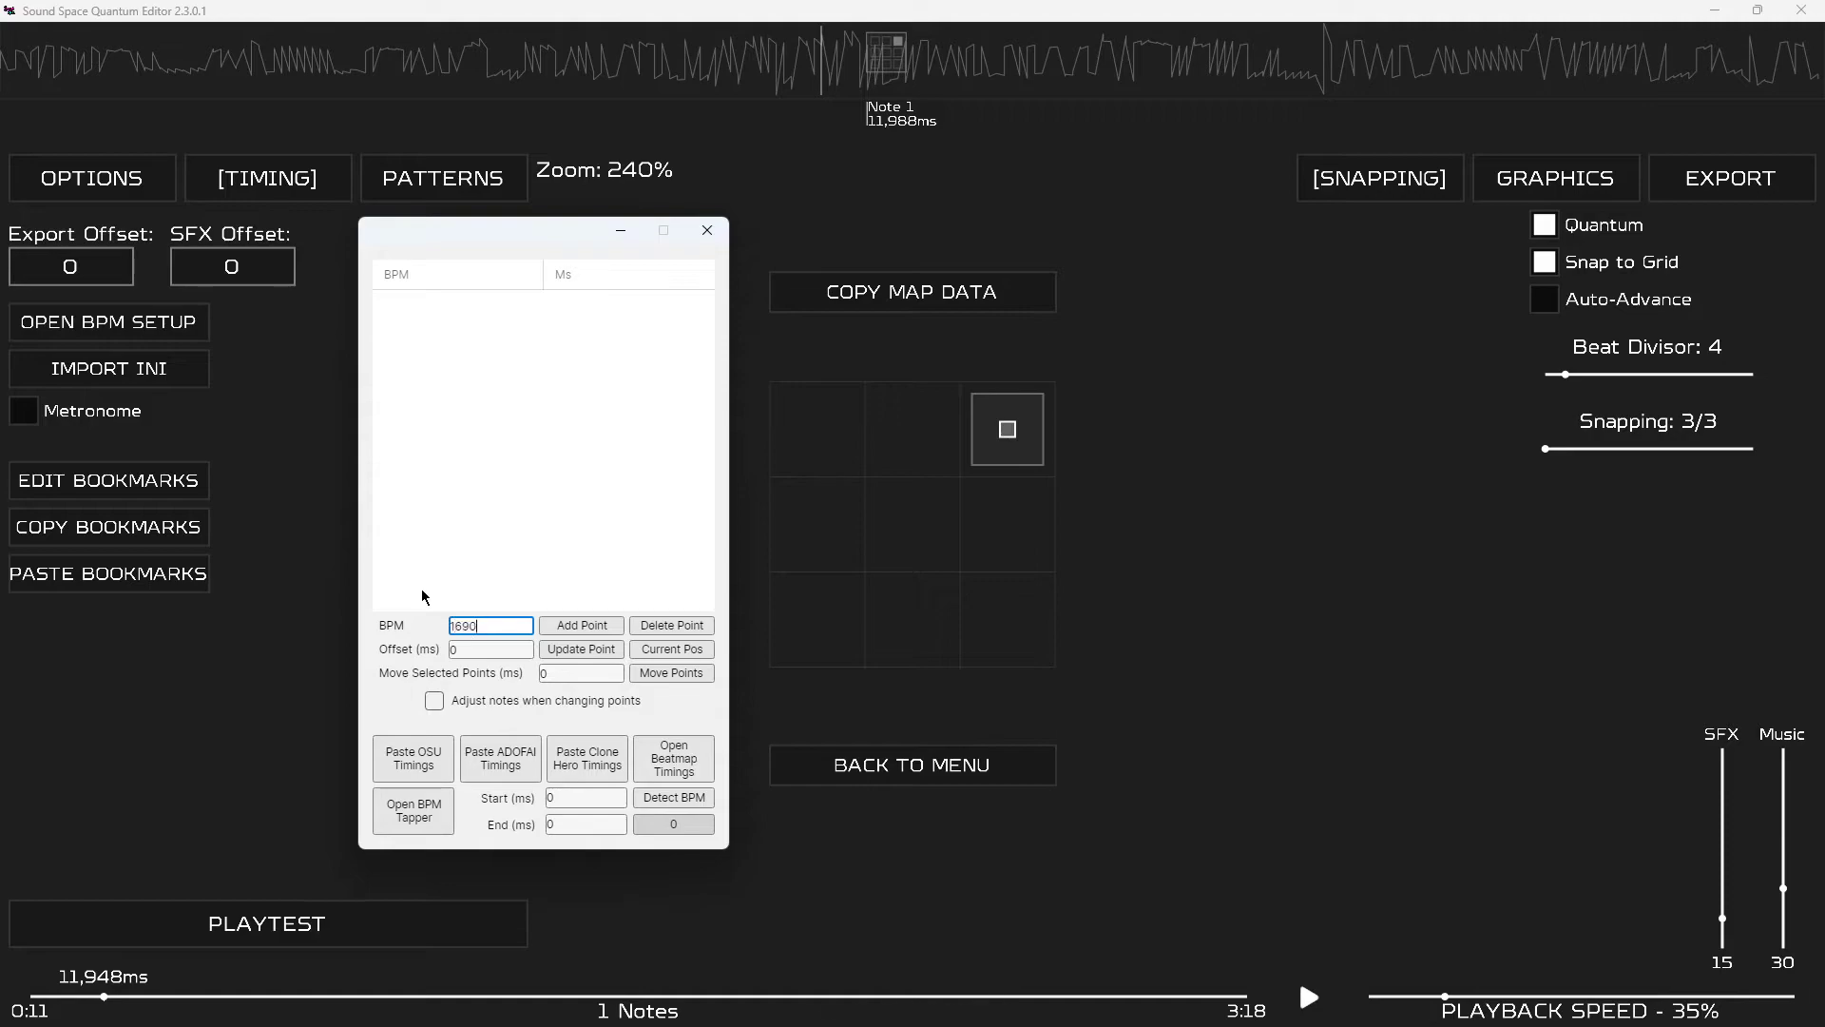
left_click(504, 649)
left_click(708, 230)
Play the song across the note at 35% speed to check its timing.
key("space")
scroll(837, 197, "up", 4)
key("space")
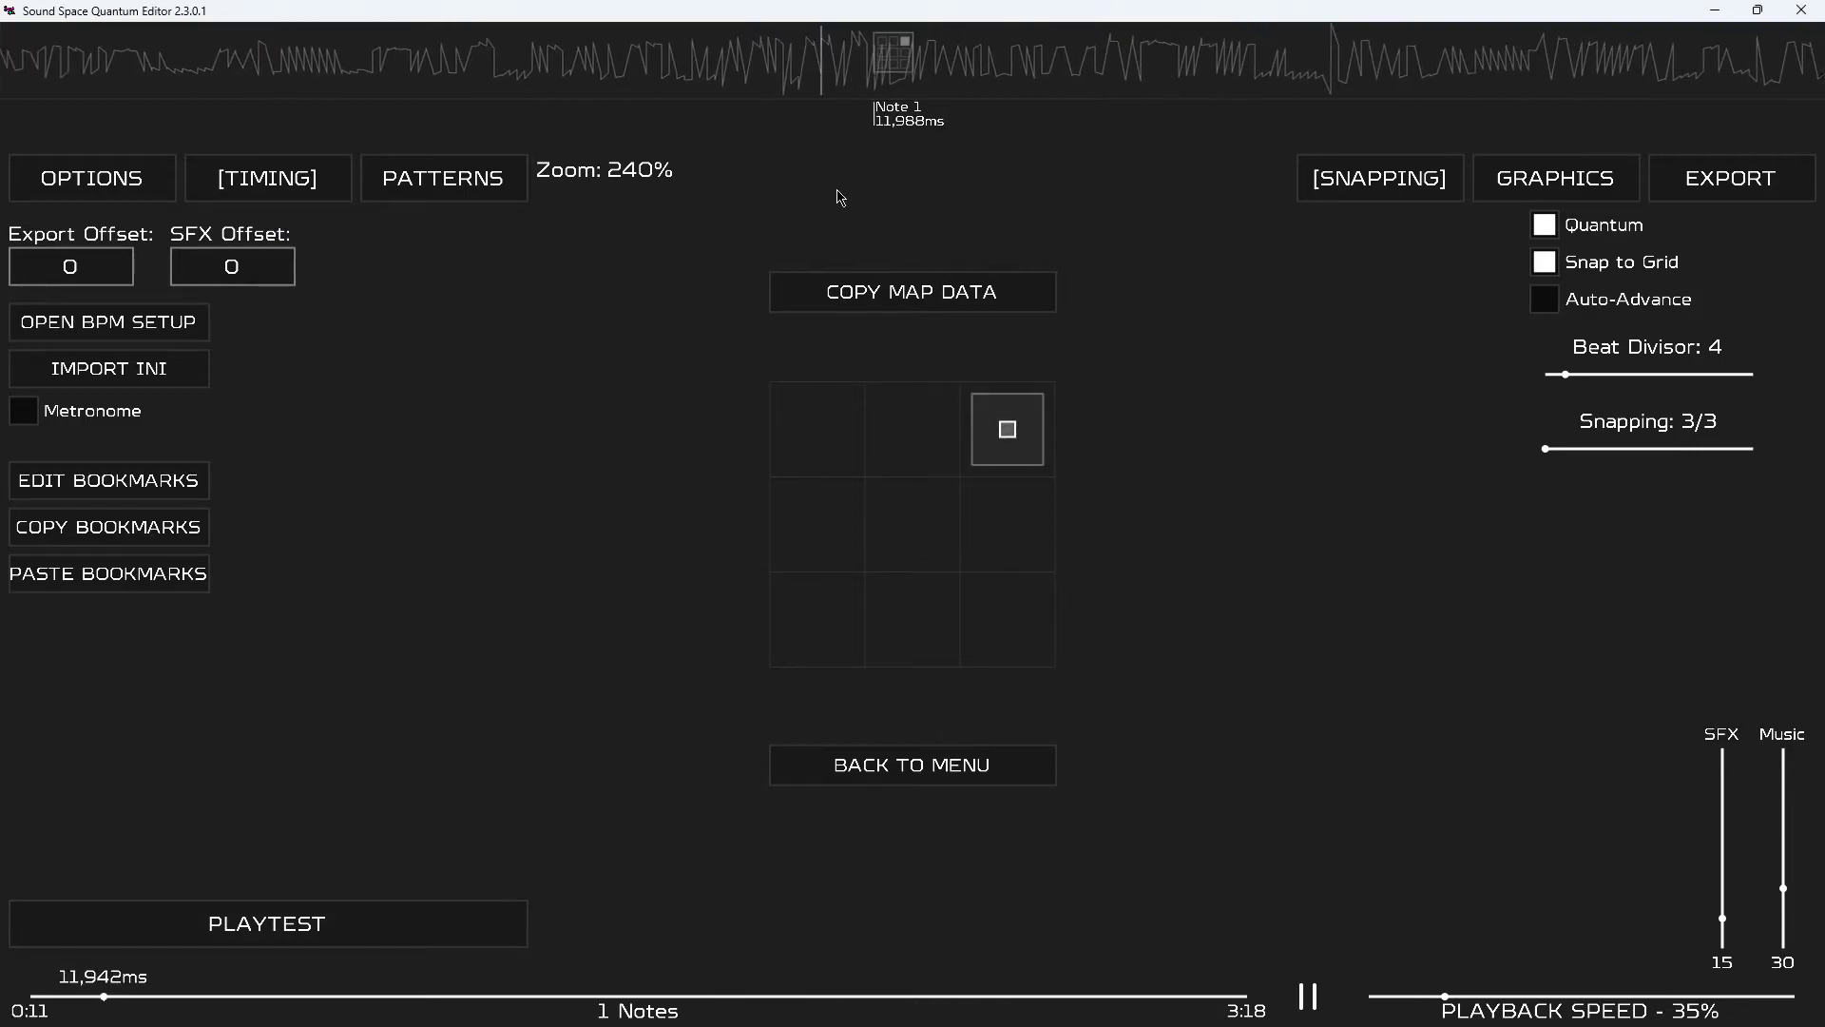
scroll(837, 197, "up", 4)
key("space")
scroll(837, 196, "up", 4)
key("space")
key("space")
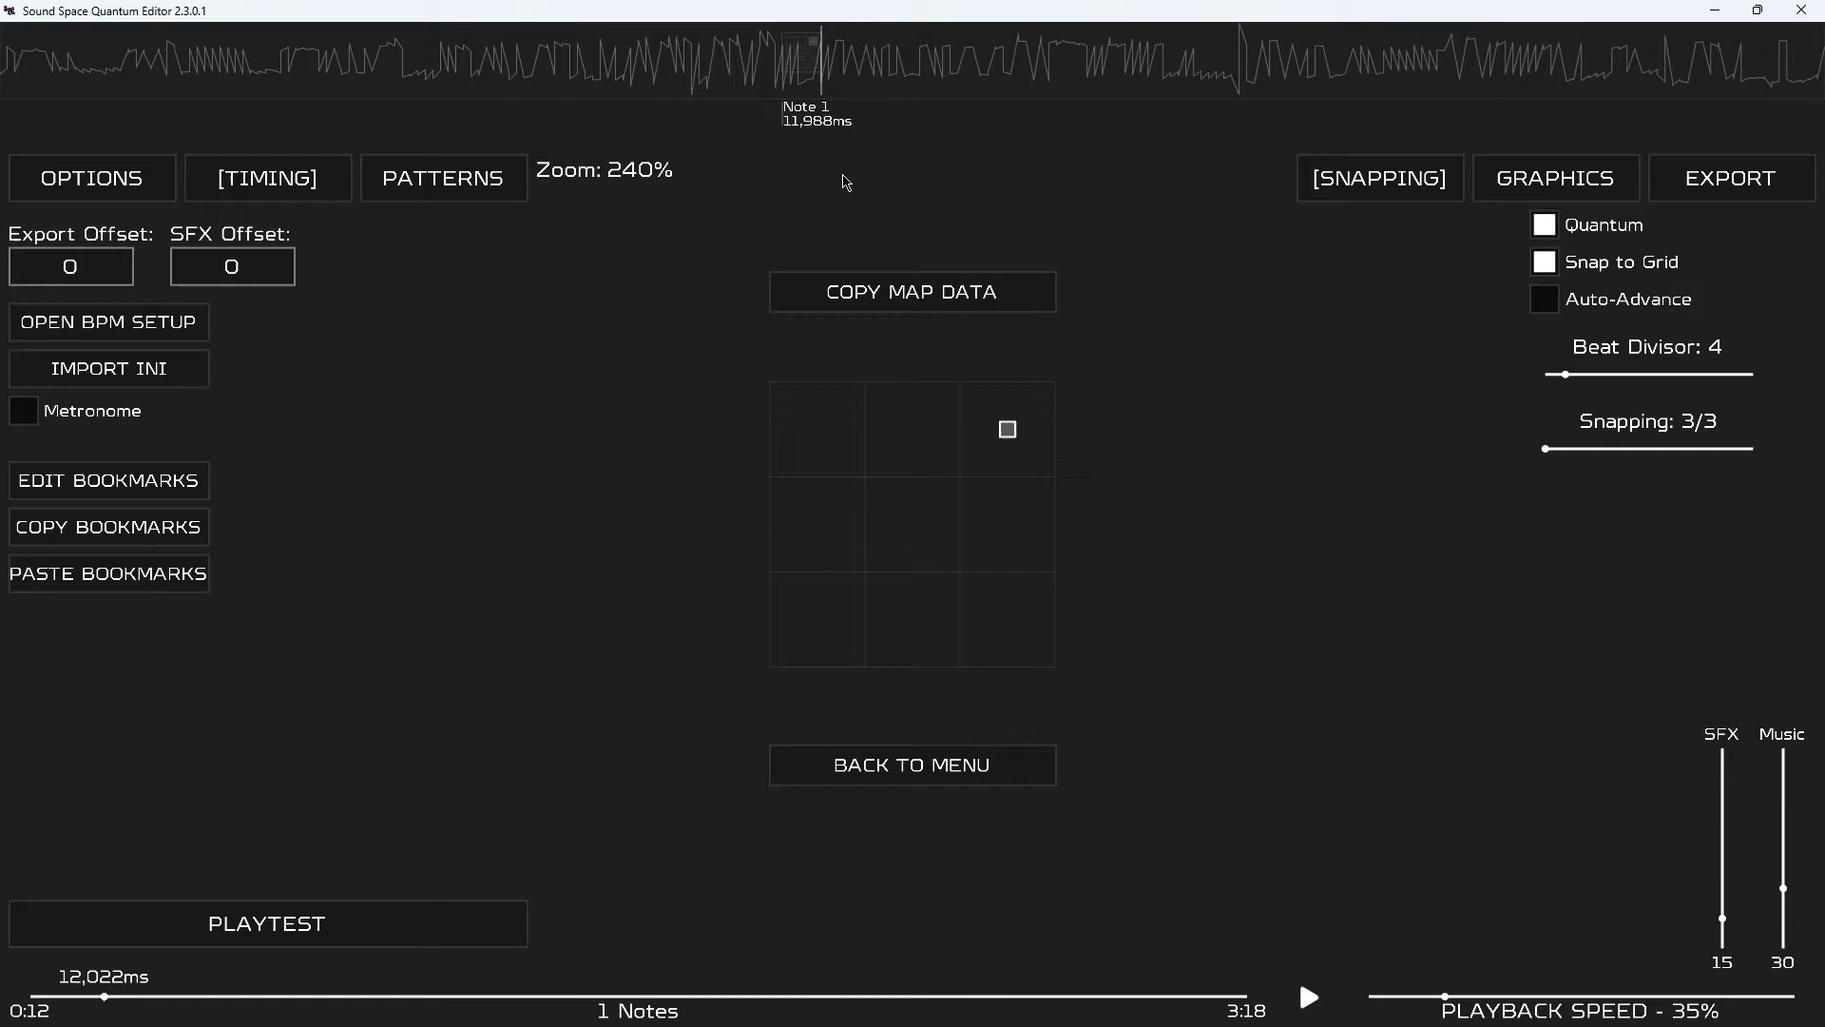
Add a 160 BPM timing point at 12,000 ms and align the note with it.
key("alt+Tab")
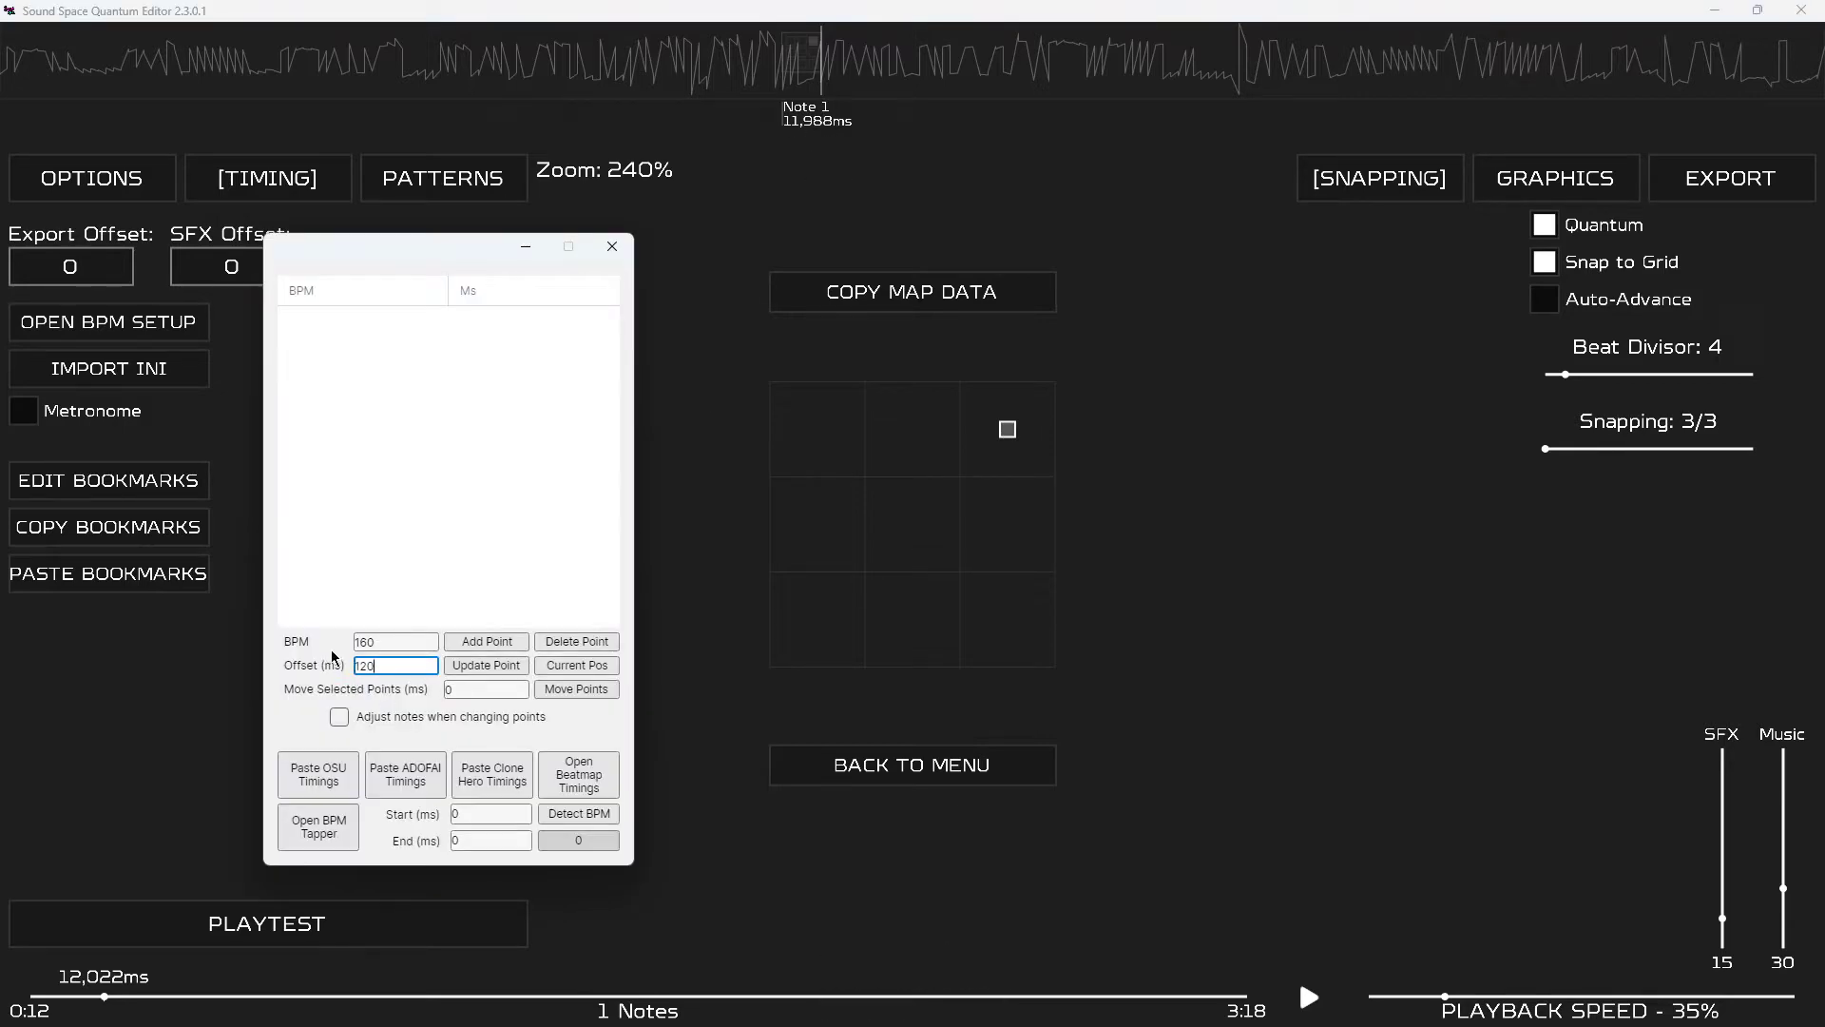
left_click(526, 643)
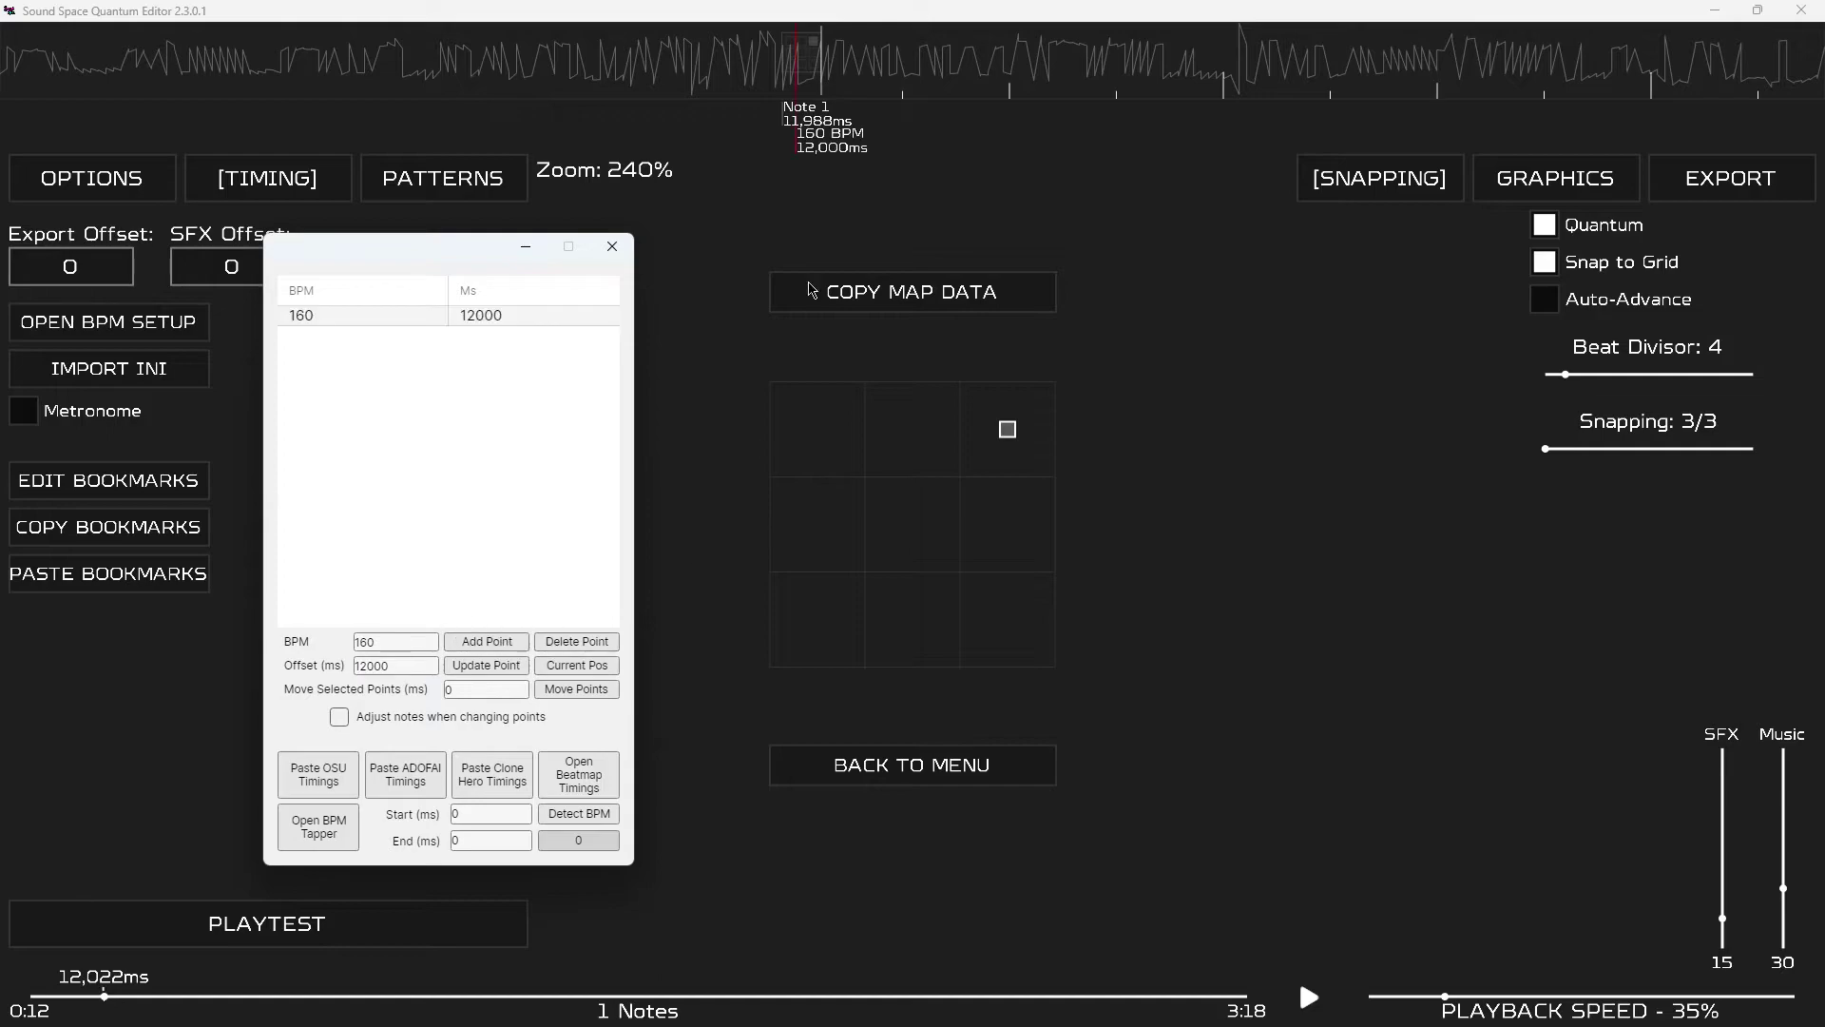
left_click(892, 121)
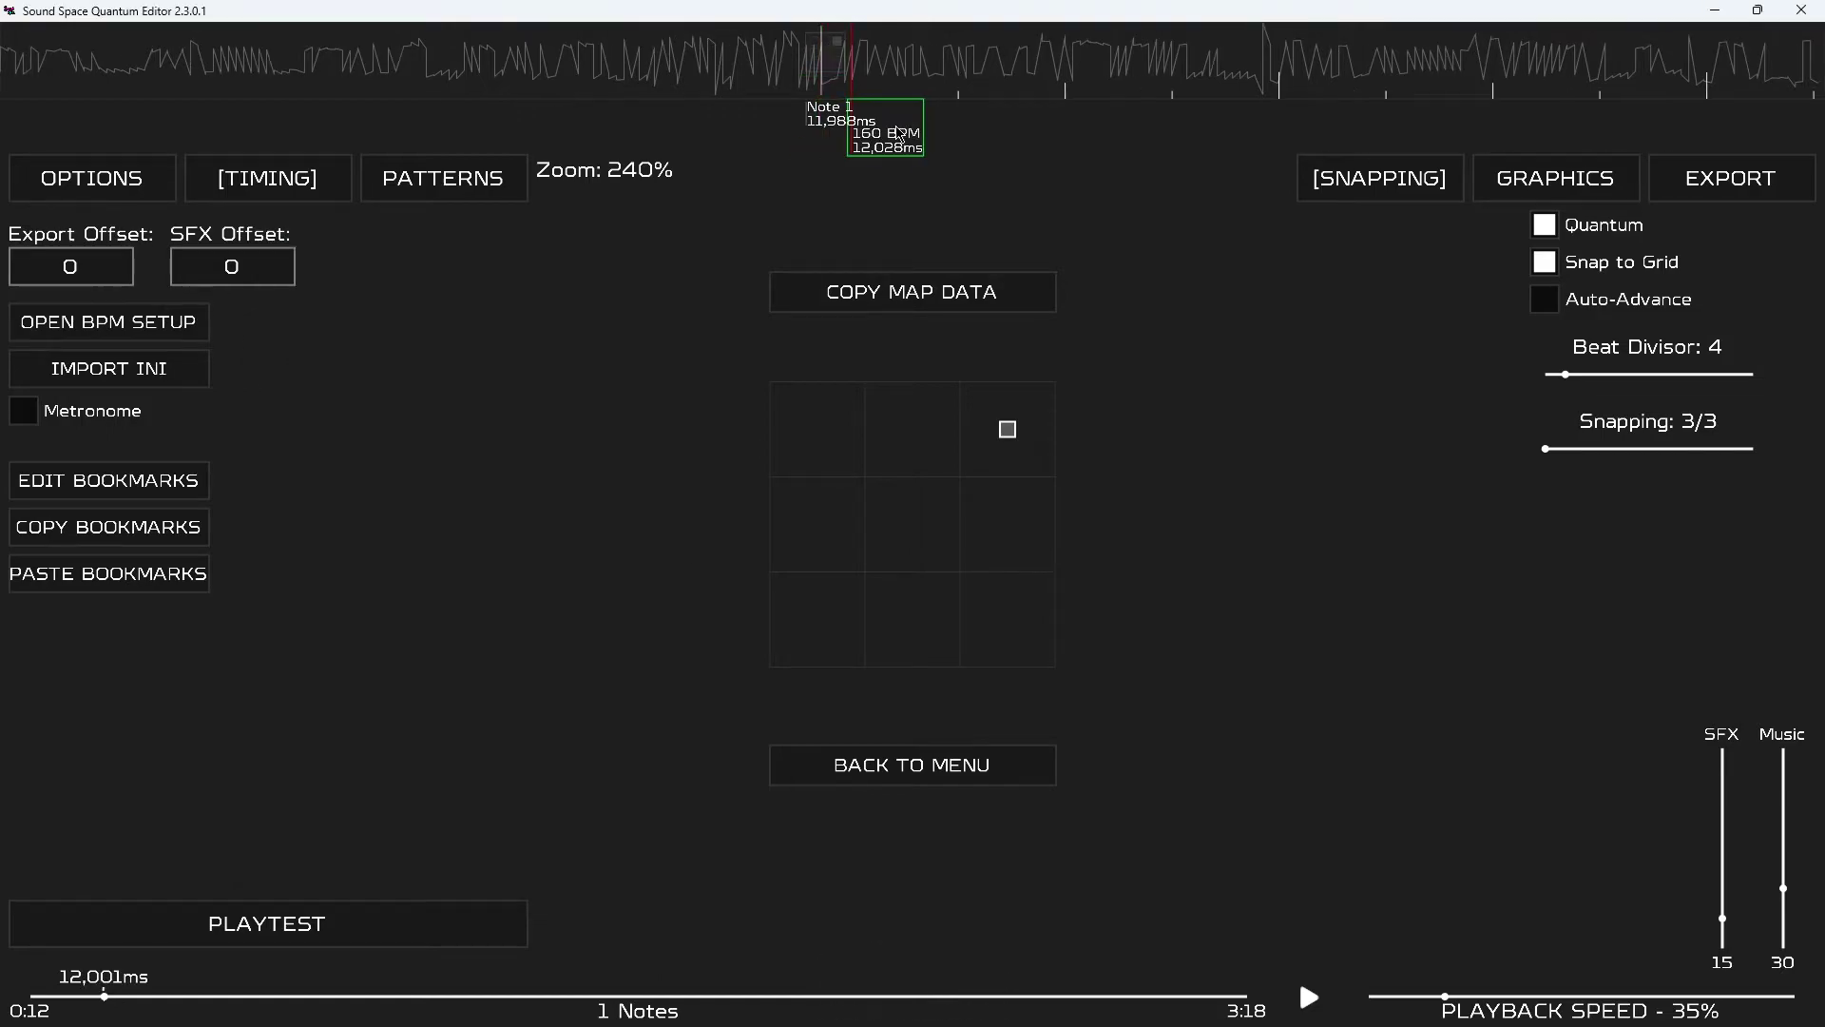
key("ctrl+z")
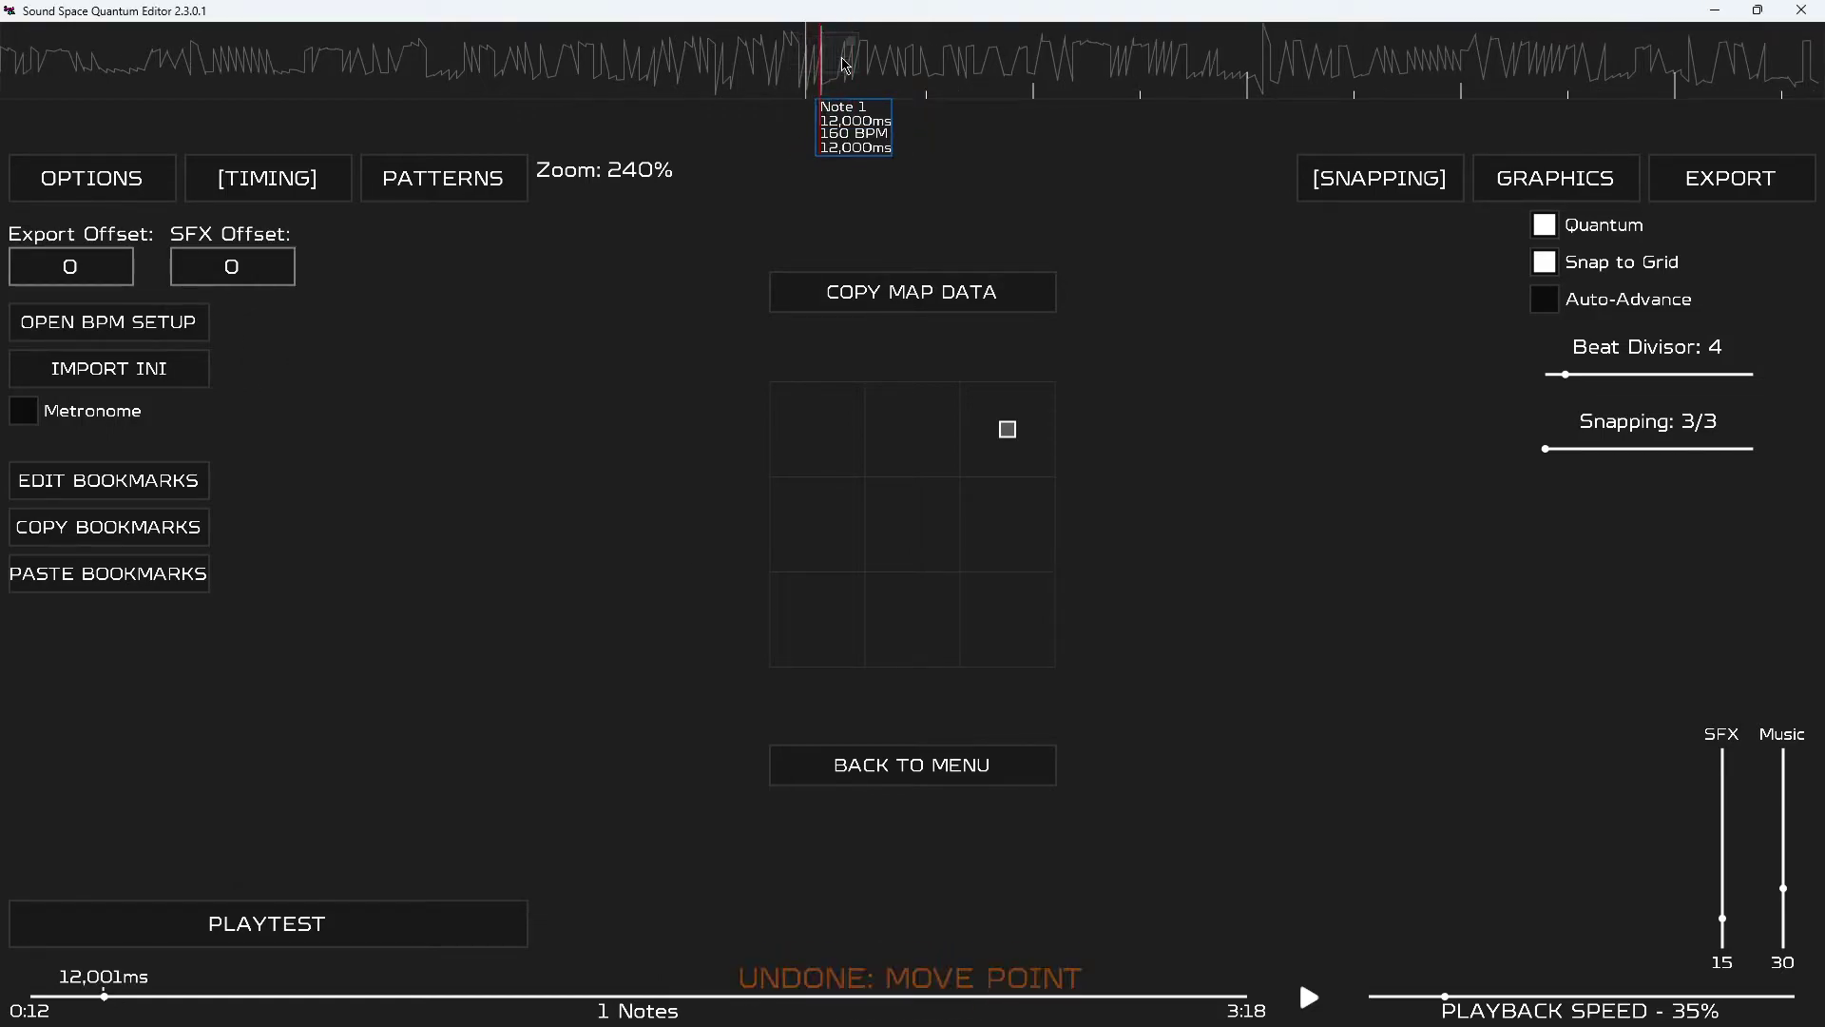
Replay the section leading up to the timing point at 35% speed to check the aligned note.
key("space")
scroll(1185, 237, "down", 6)
key("space")
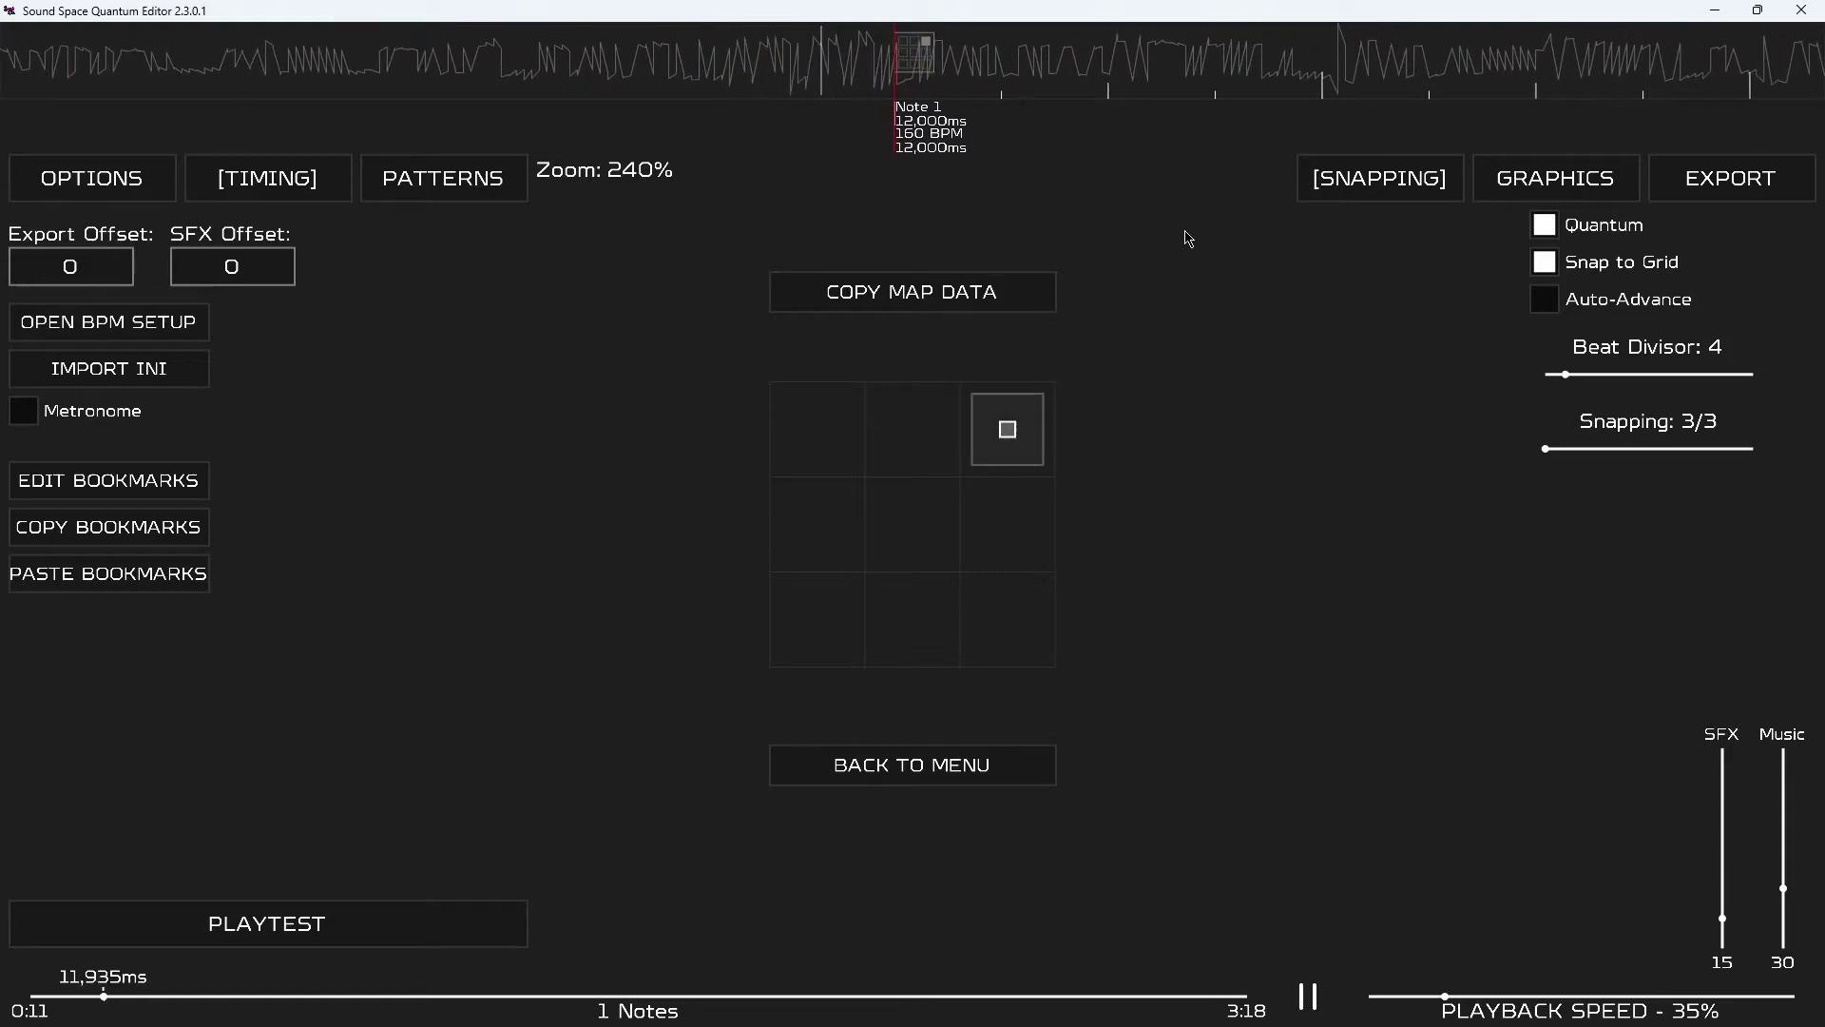
scroll(1185, 238, "down", 6)
key("space")
scroll(1185, 238, "down", 6)
key("space")
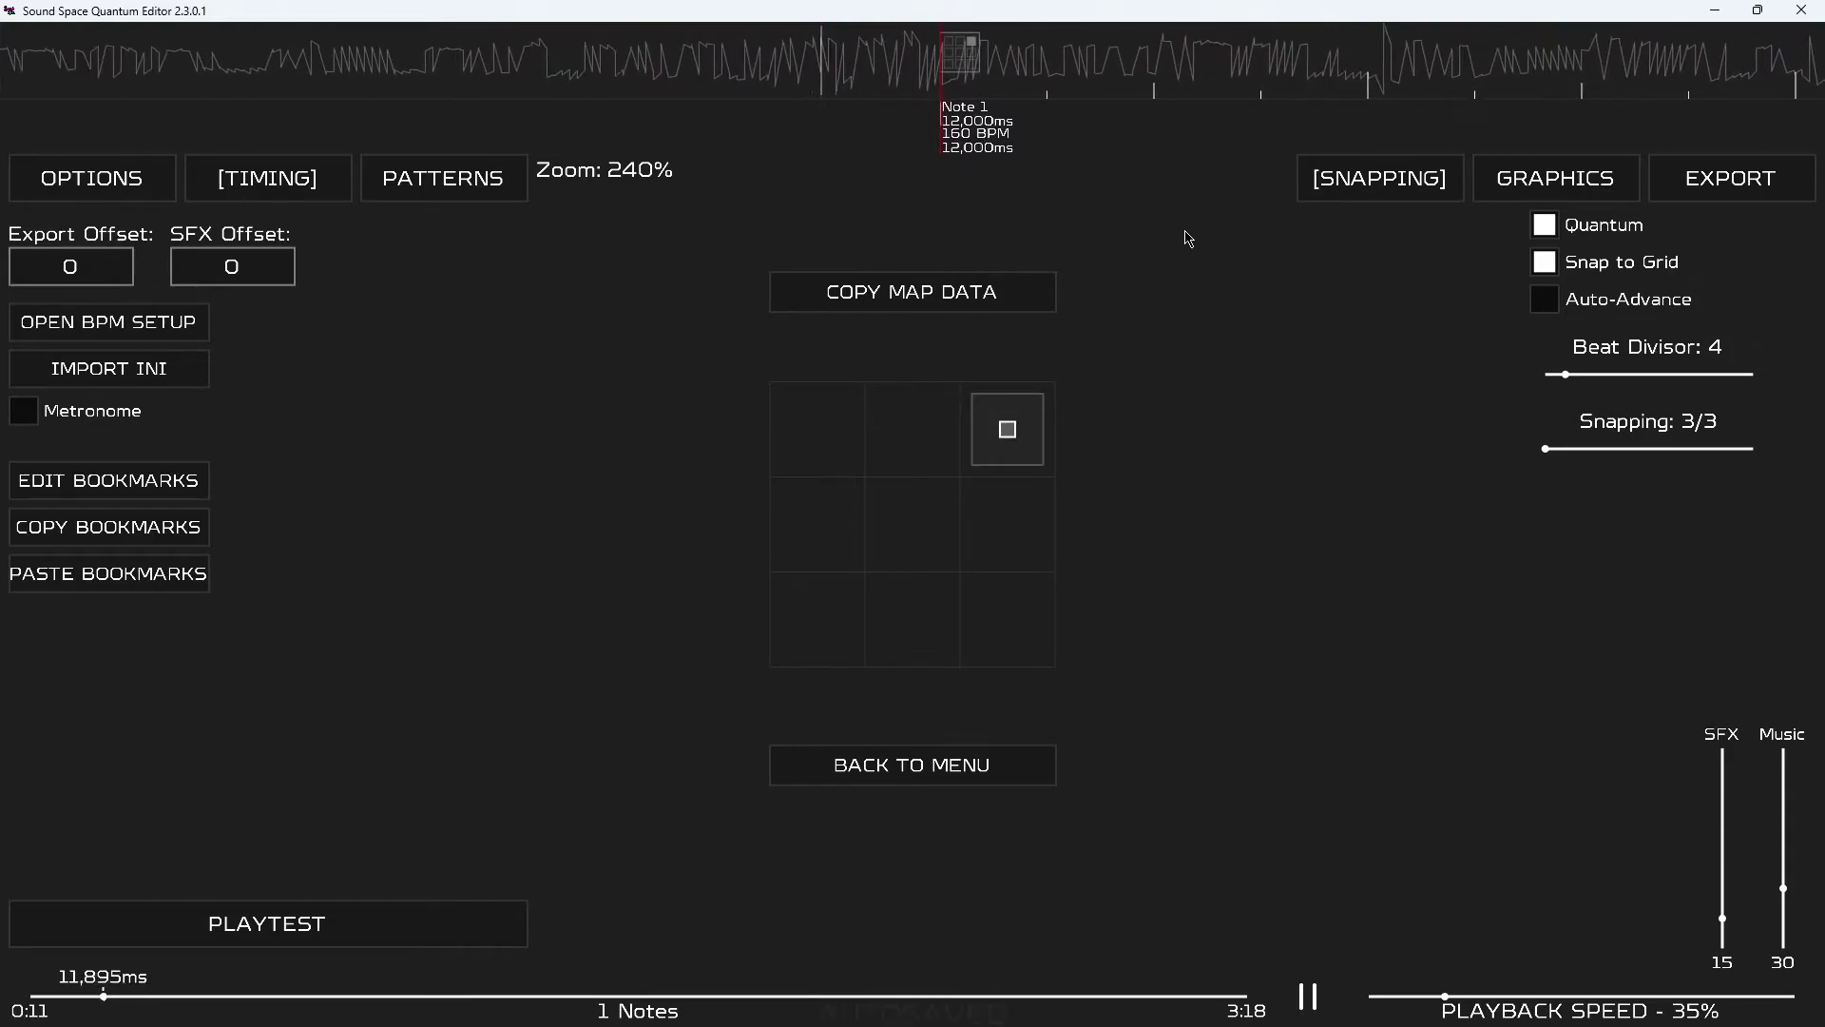
key("space")
Set the playback speed to 100% and play the song up to the aligned note.
left_click_drag(1687, 995, 1642, 995)
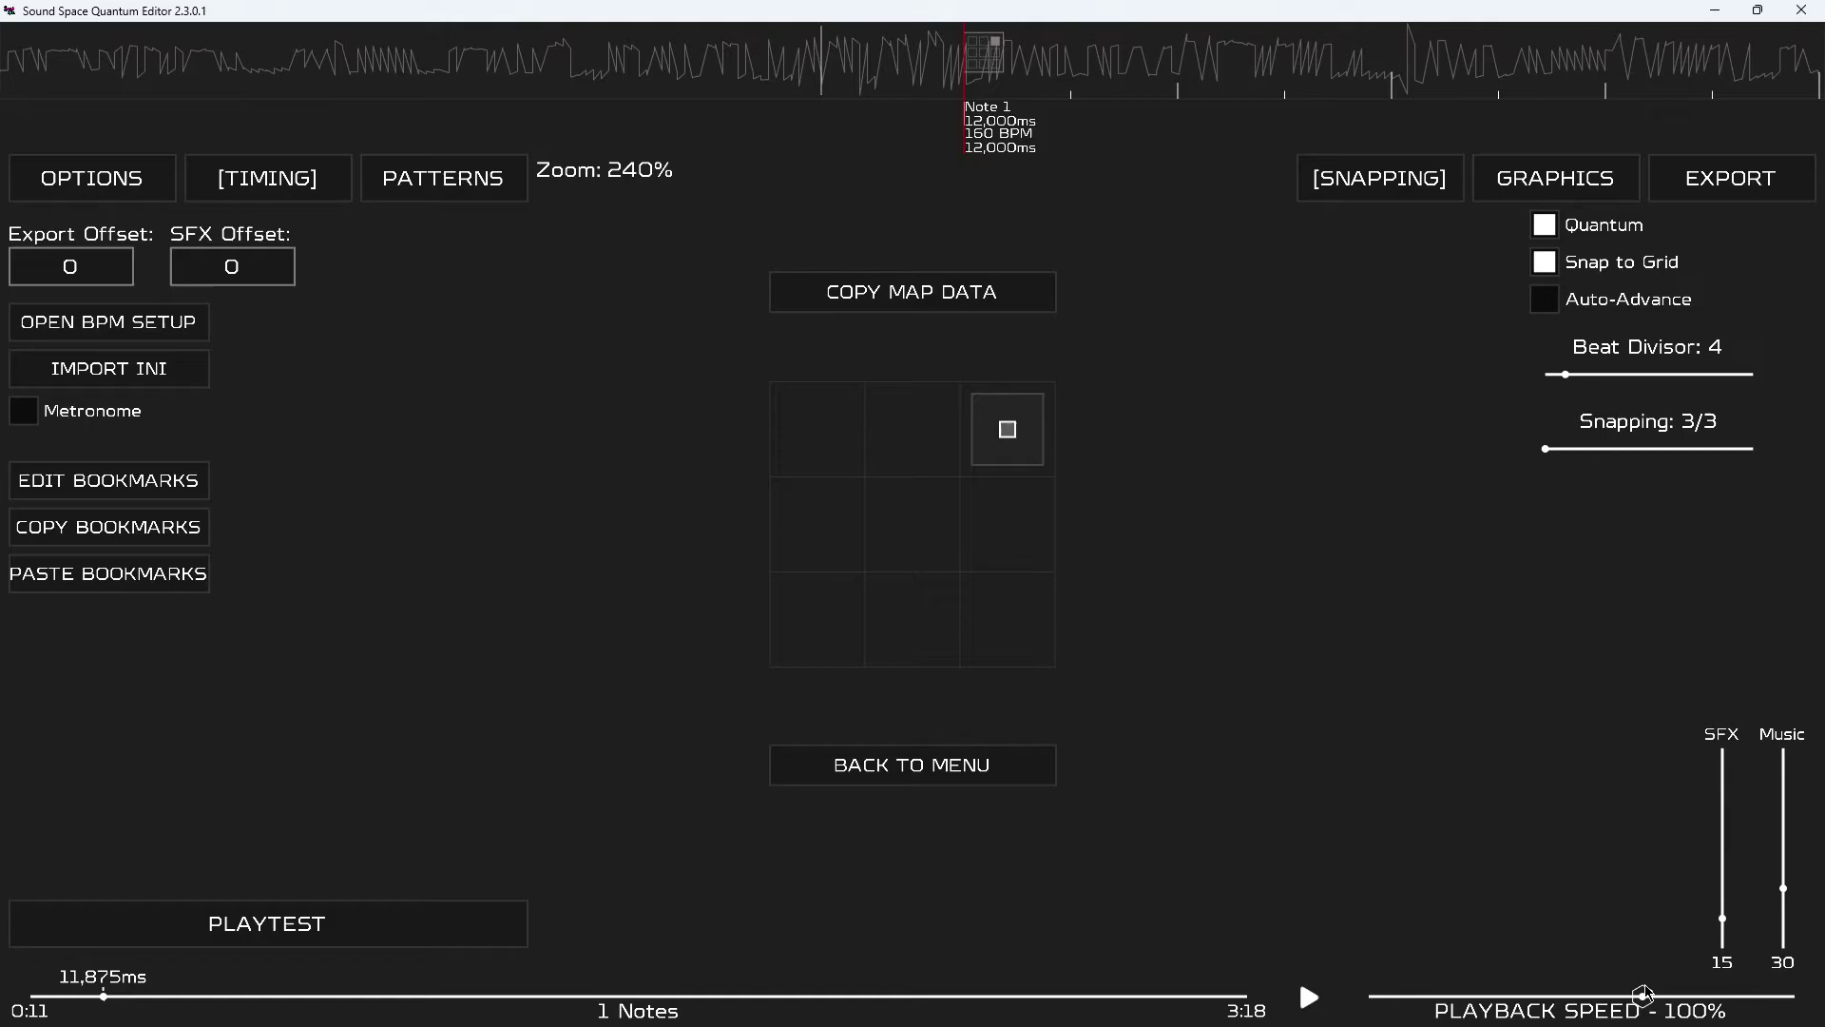
key("space")
key("space")
scroll(1455, 566, "up", 3)
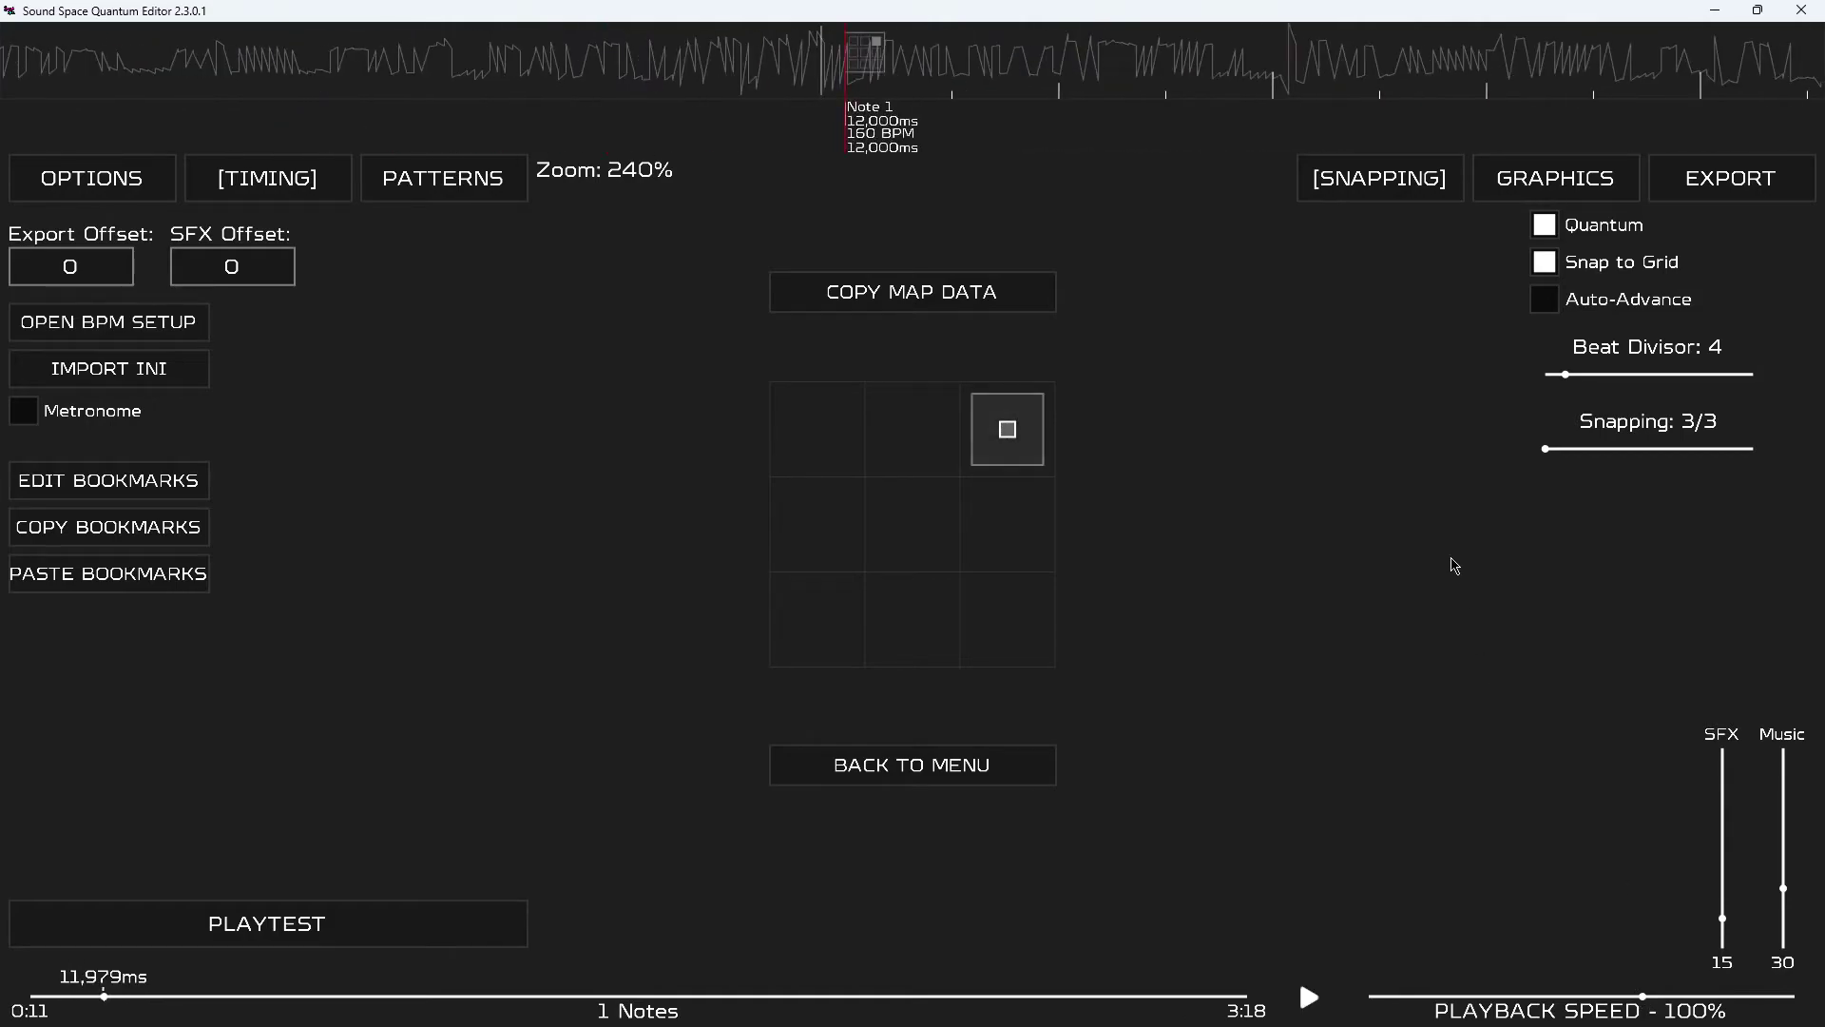
Zoom the timeline to 310% and step back and forth through the beat lines after the timing point.
scroll(1454, 566, "up", 7, "ctrl")
scroll(844, 167, "down", 2)
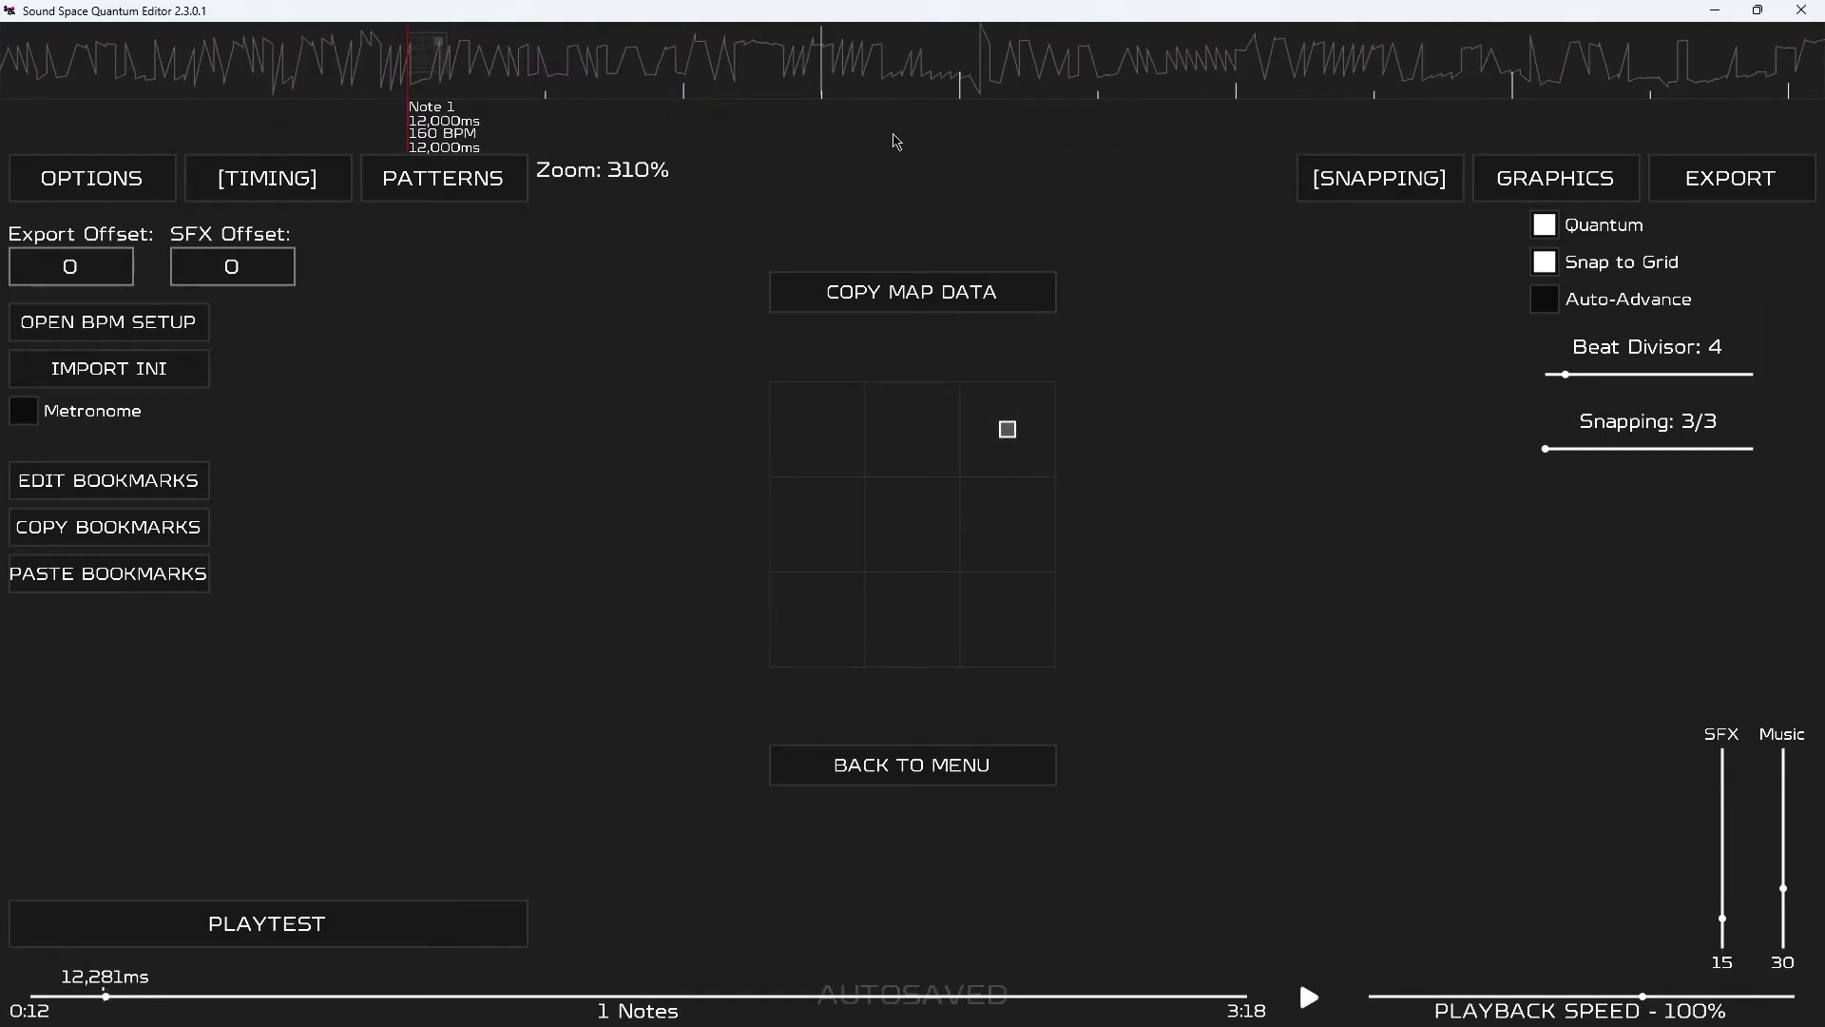
scroll(893, 141, "down", 8)
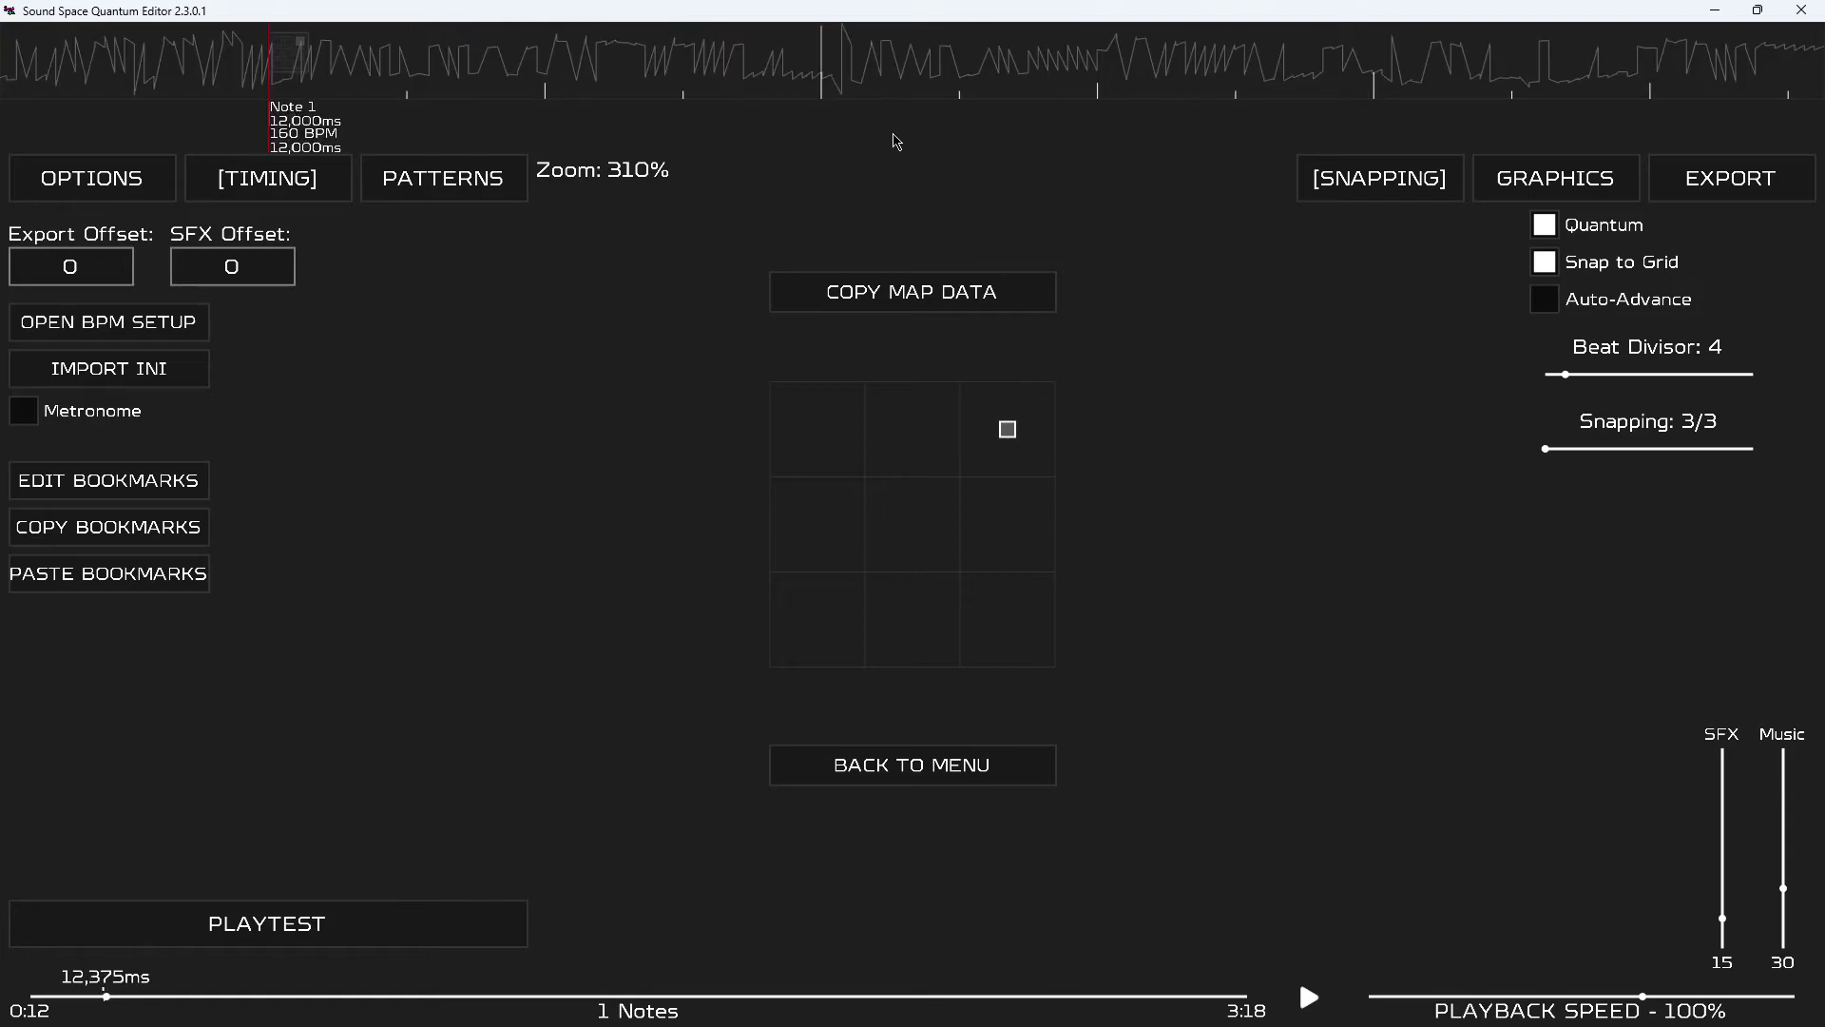
scroll(893, 140, "up", 5)
scroll(893, 141, "down", 4)
scroll(893, 141, "up", 1)
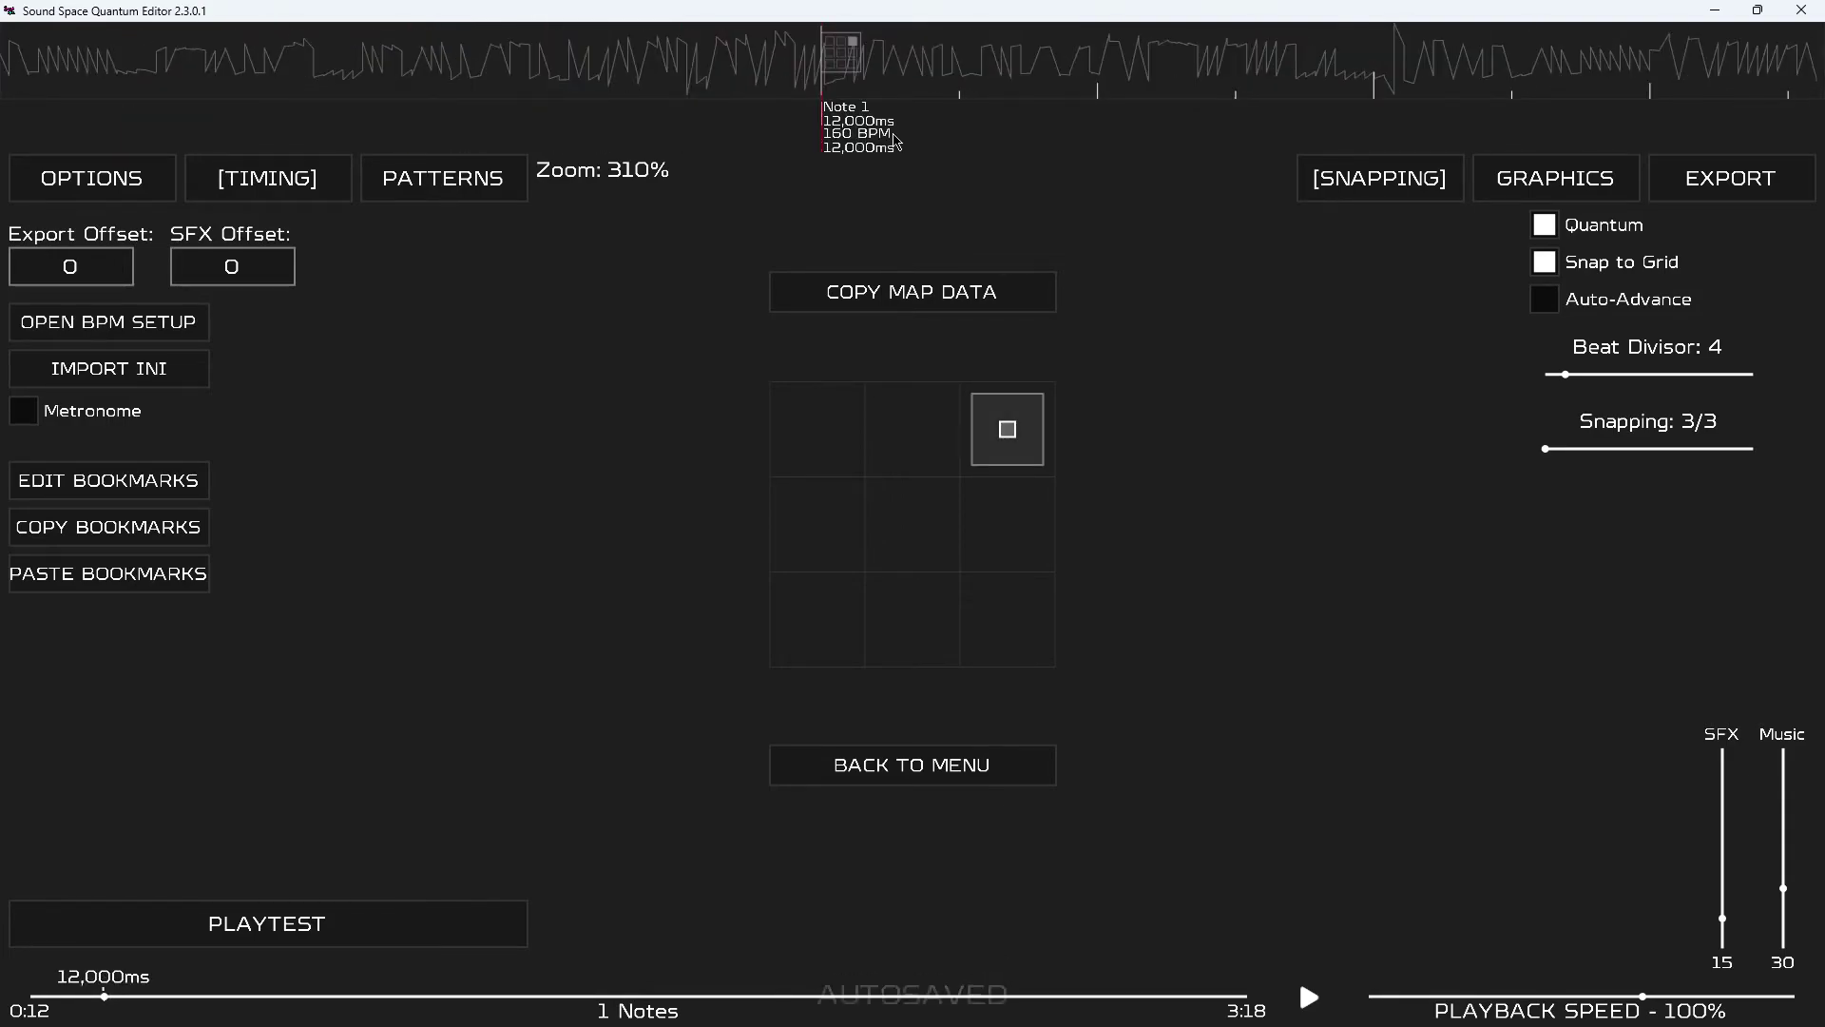
scroll(893, 141, "down", 5)
scroll(893, 141, "up", 6)
Play the song from the timing point at 100% speed to compare it with the beat lines.
key("space")
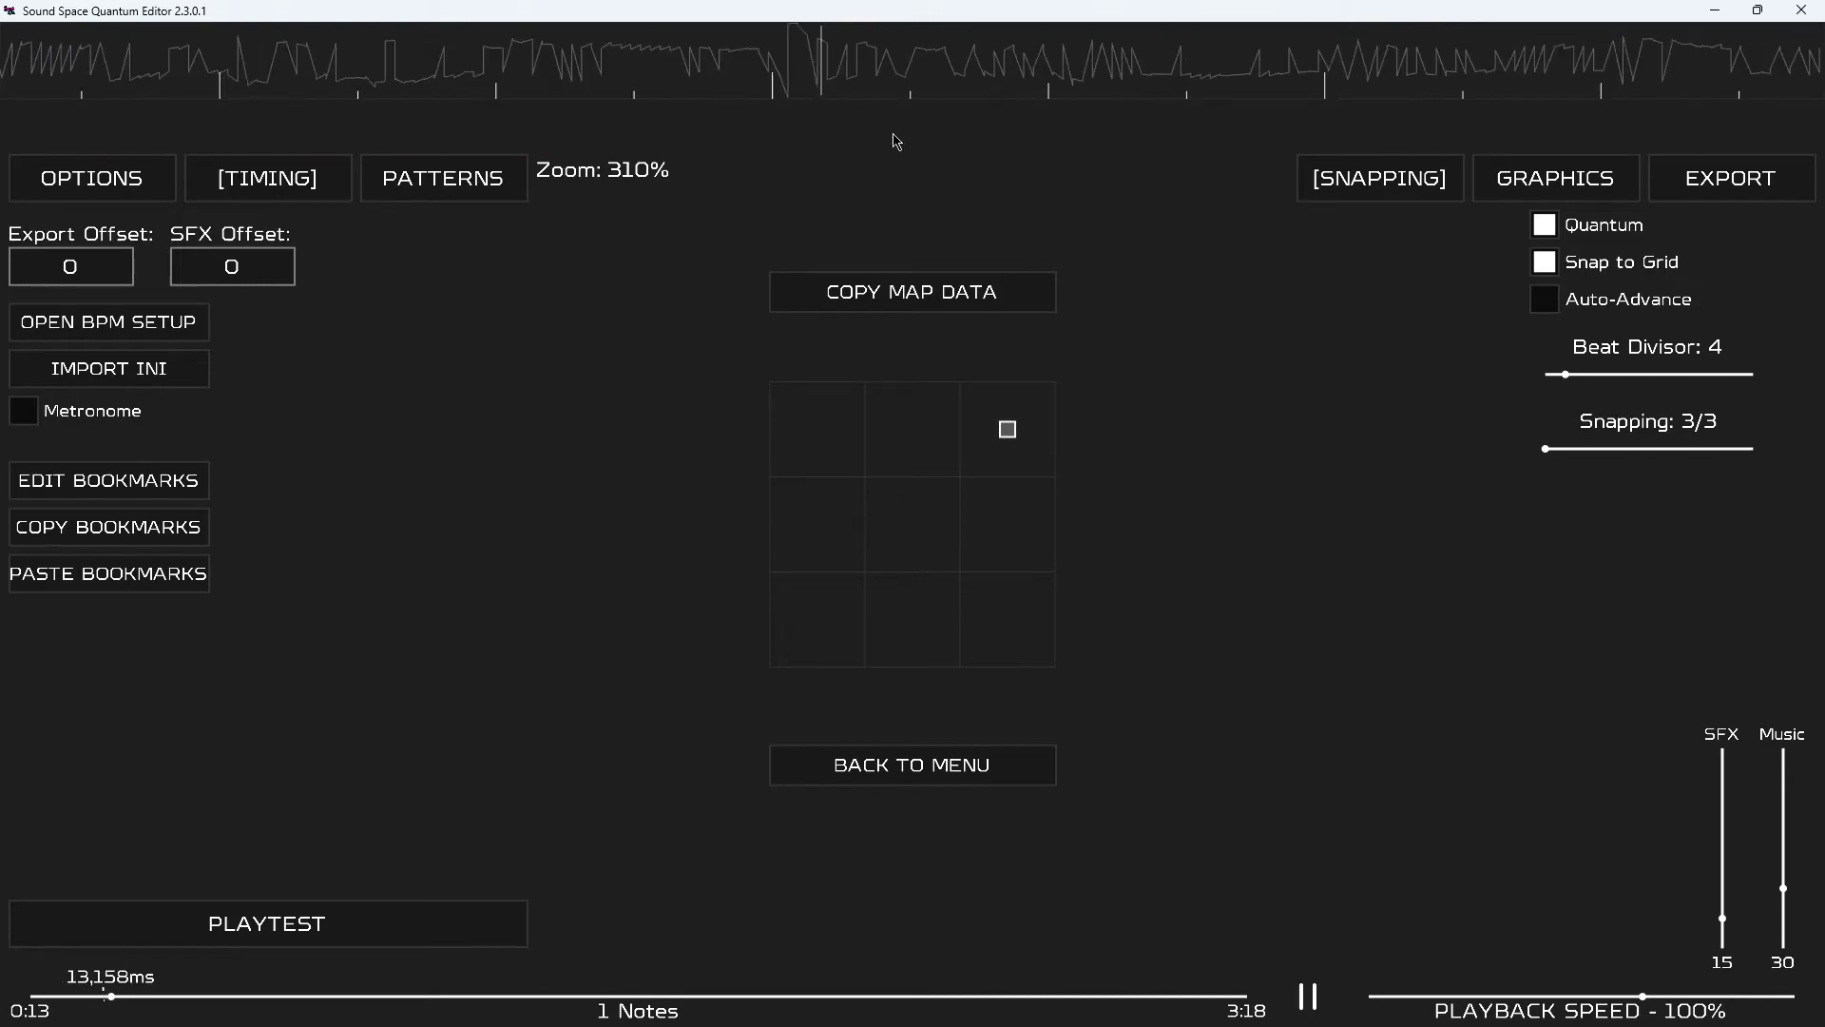
scroll(895, 142, "up", 3)
key("space")
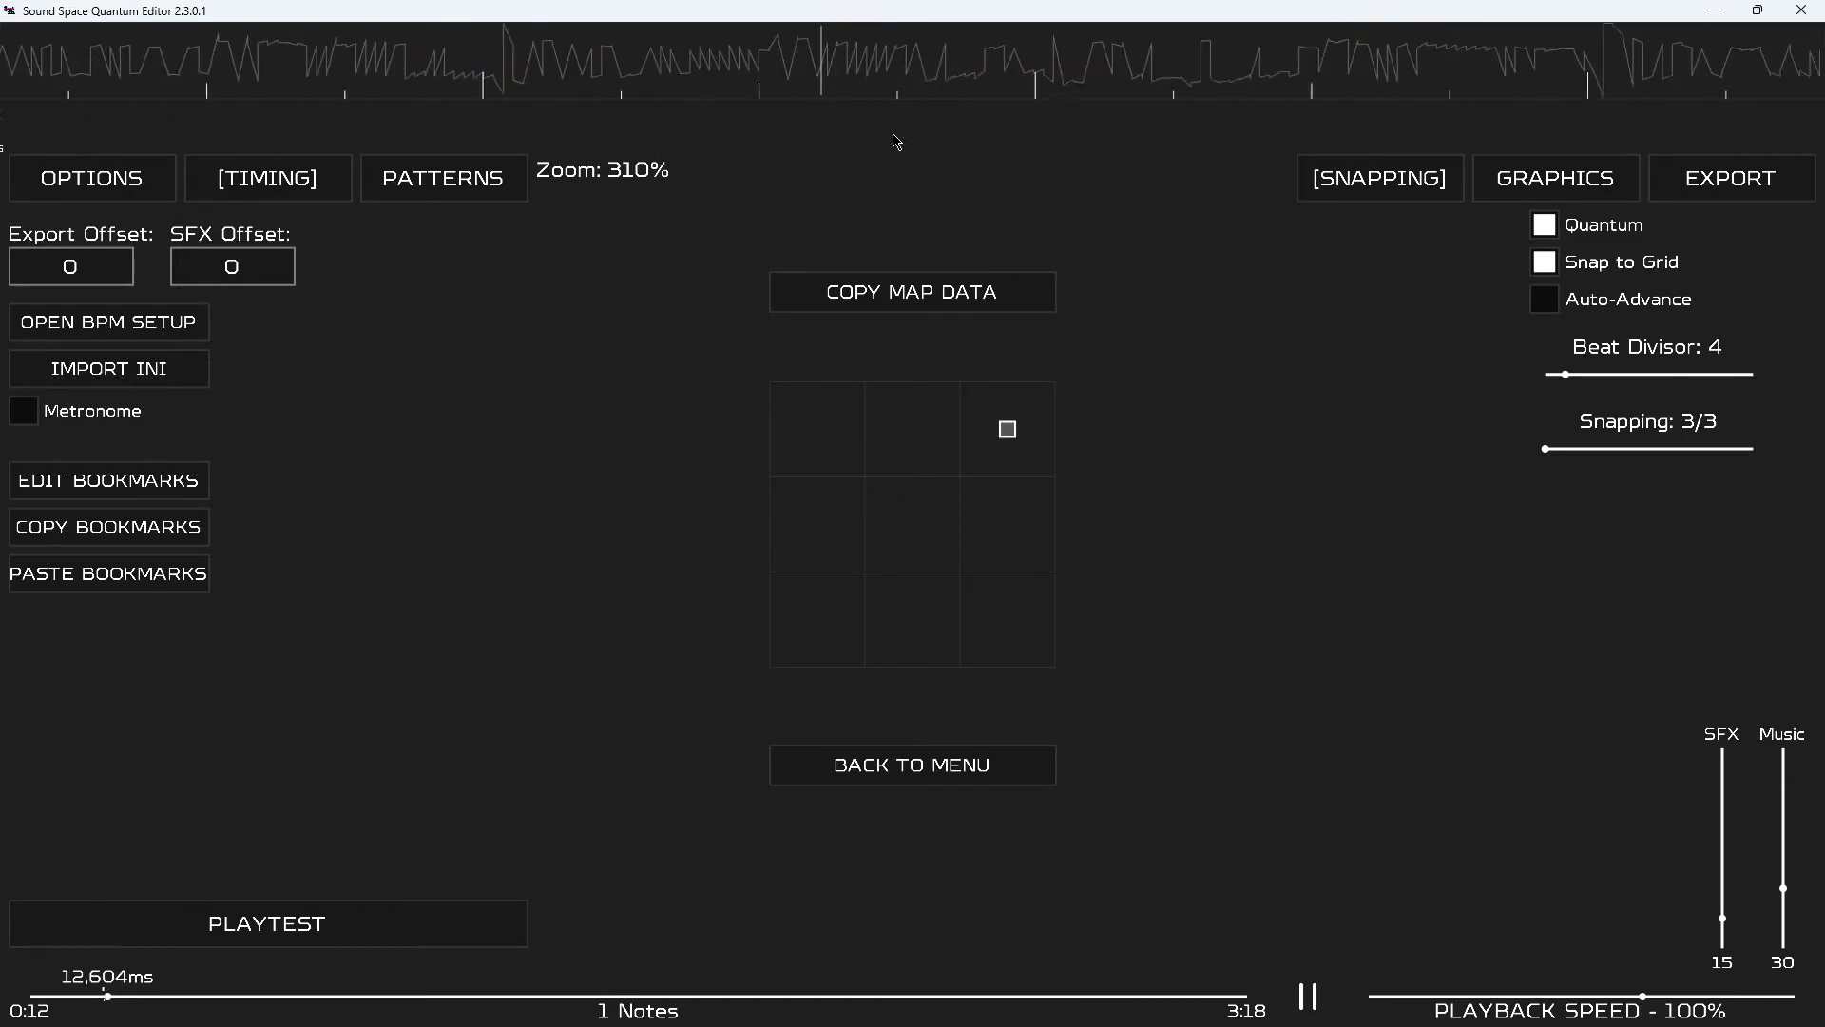
scroll(894, 141, "up", 5)
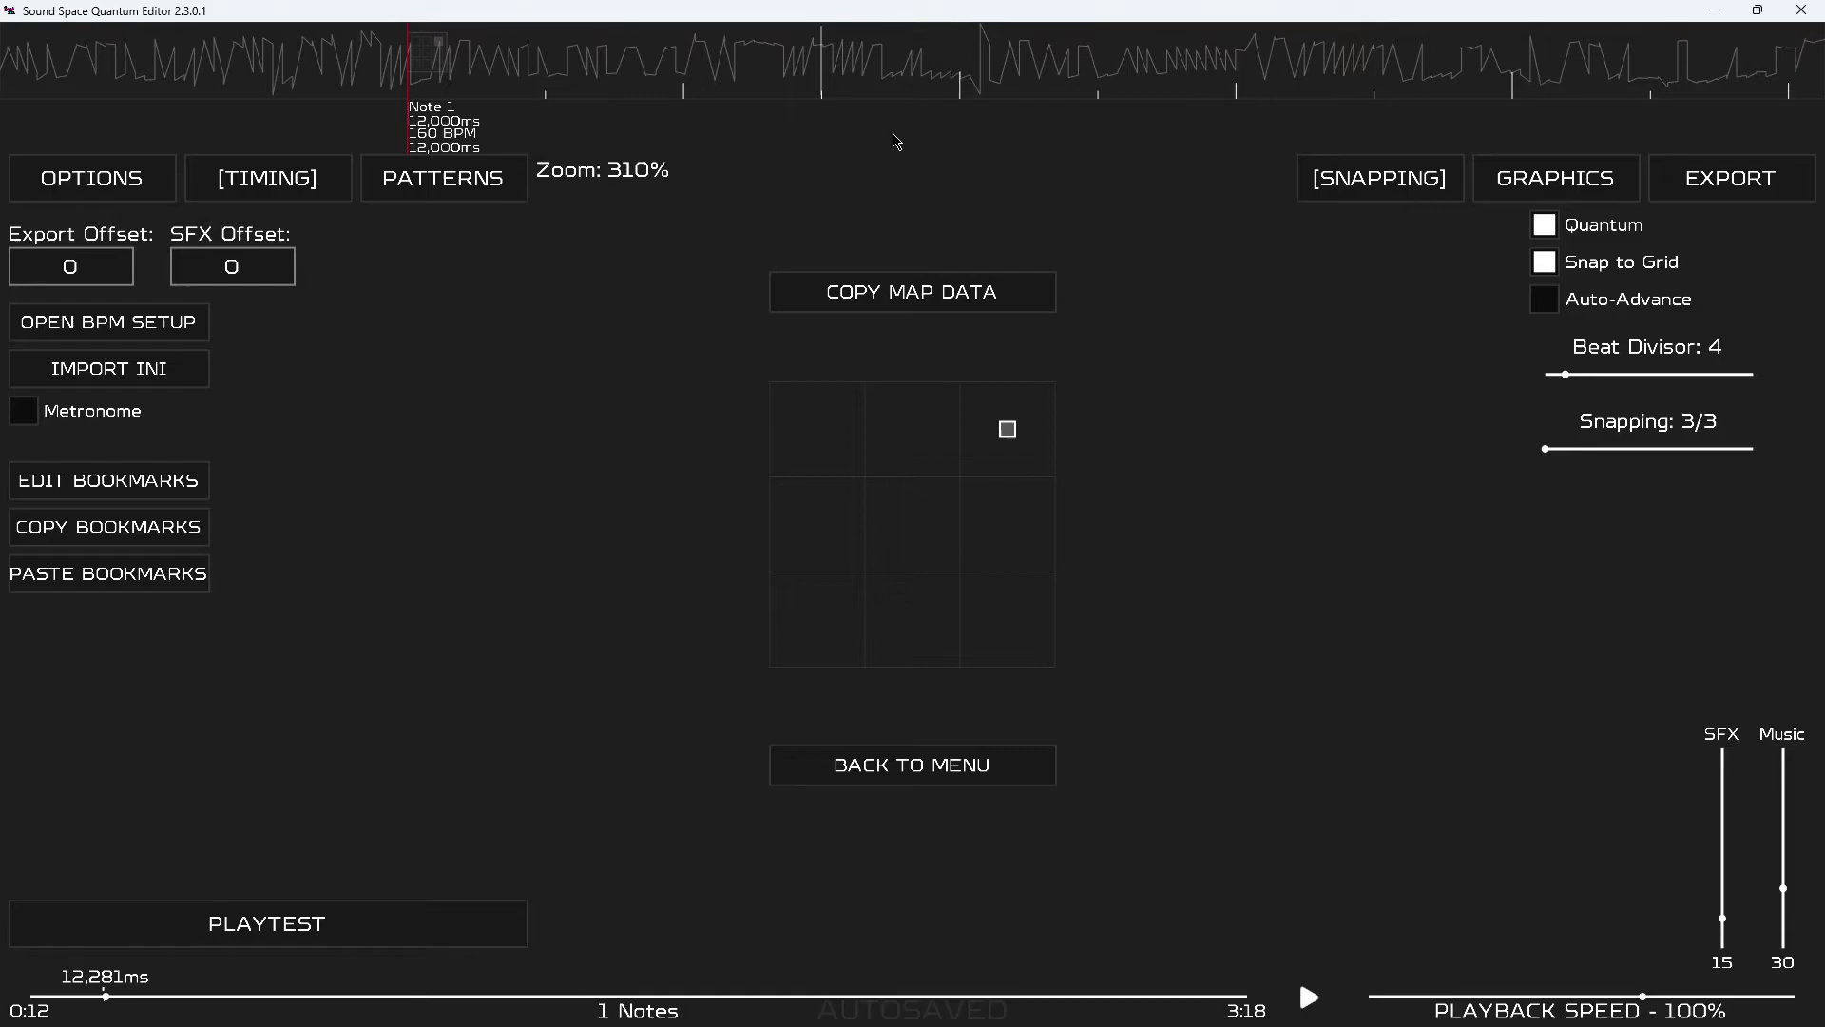
Turn on the metronome and play the song with the beat divisor set to 1.
key("space")
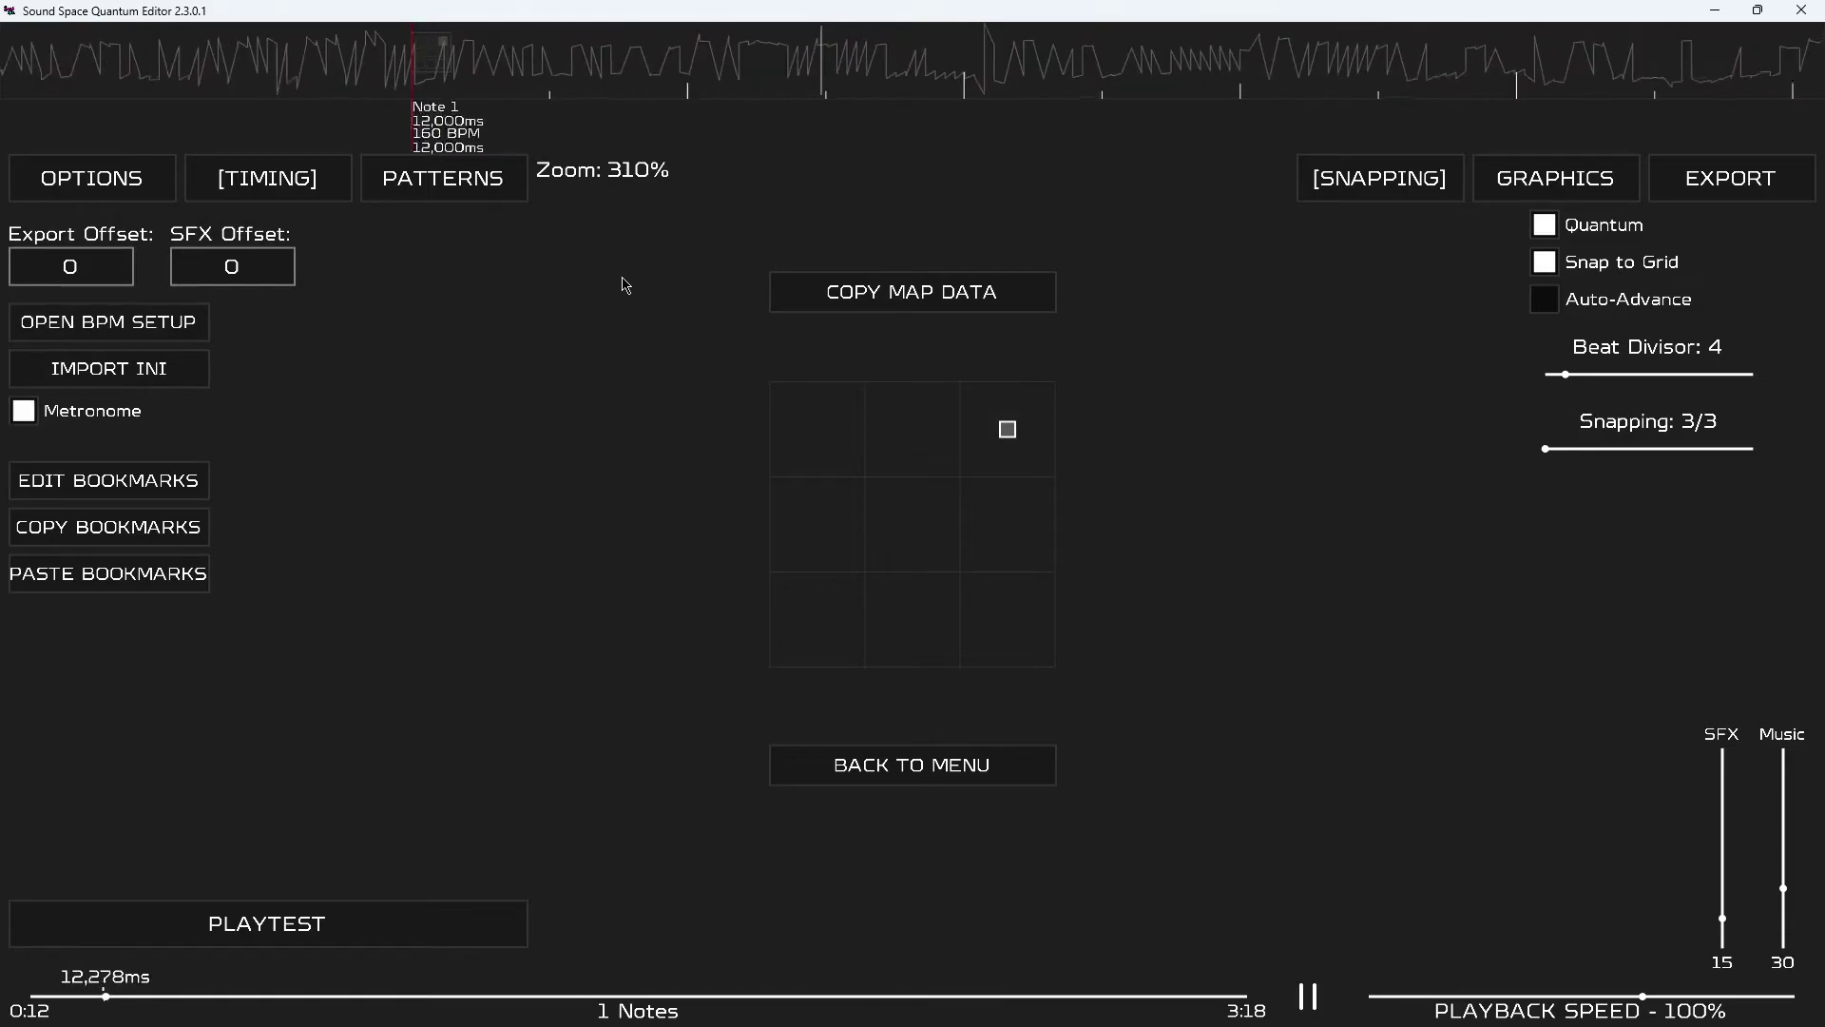
scroll(710, 240, "up", 10)
scroll(1132, 249, "down", 3, "shift")
key("space")
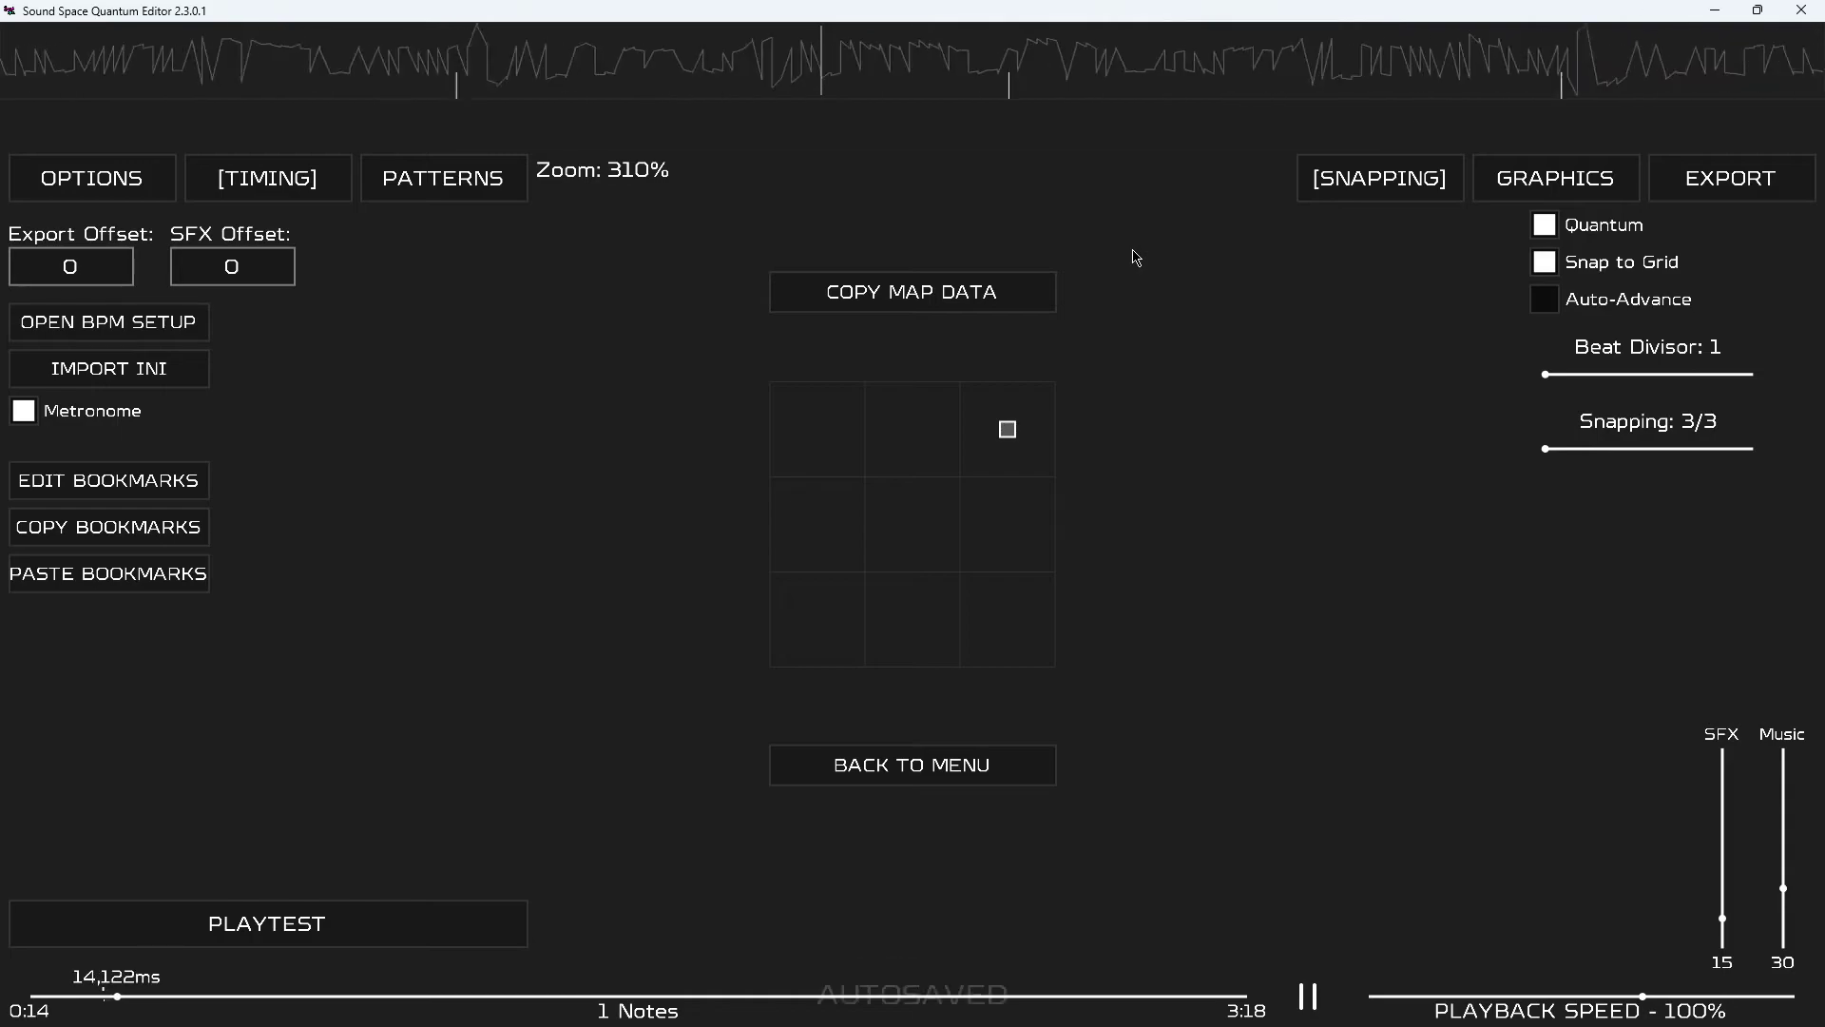
scroll(1136, 257, "up", 2)
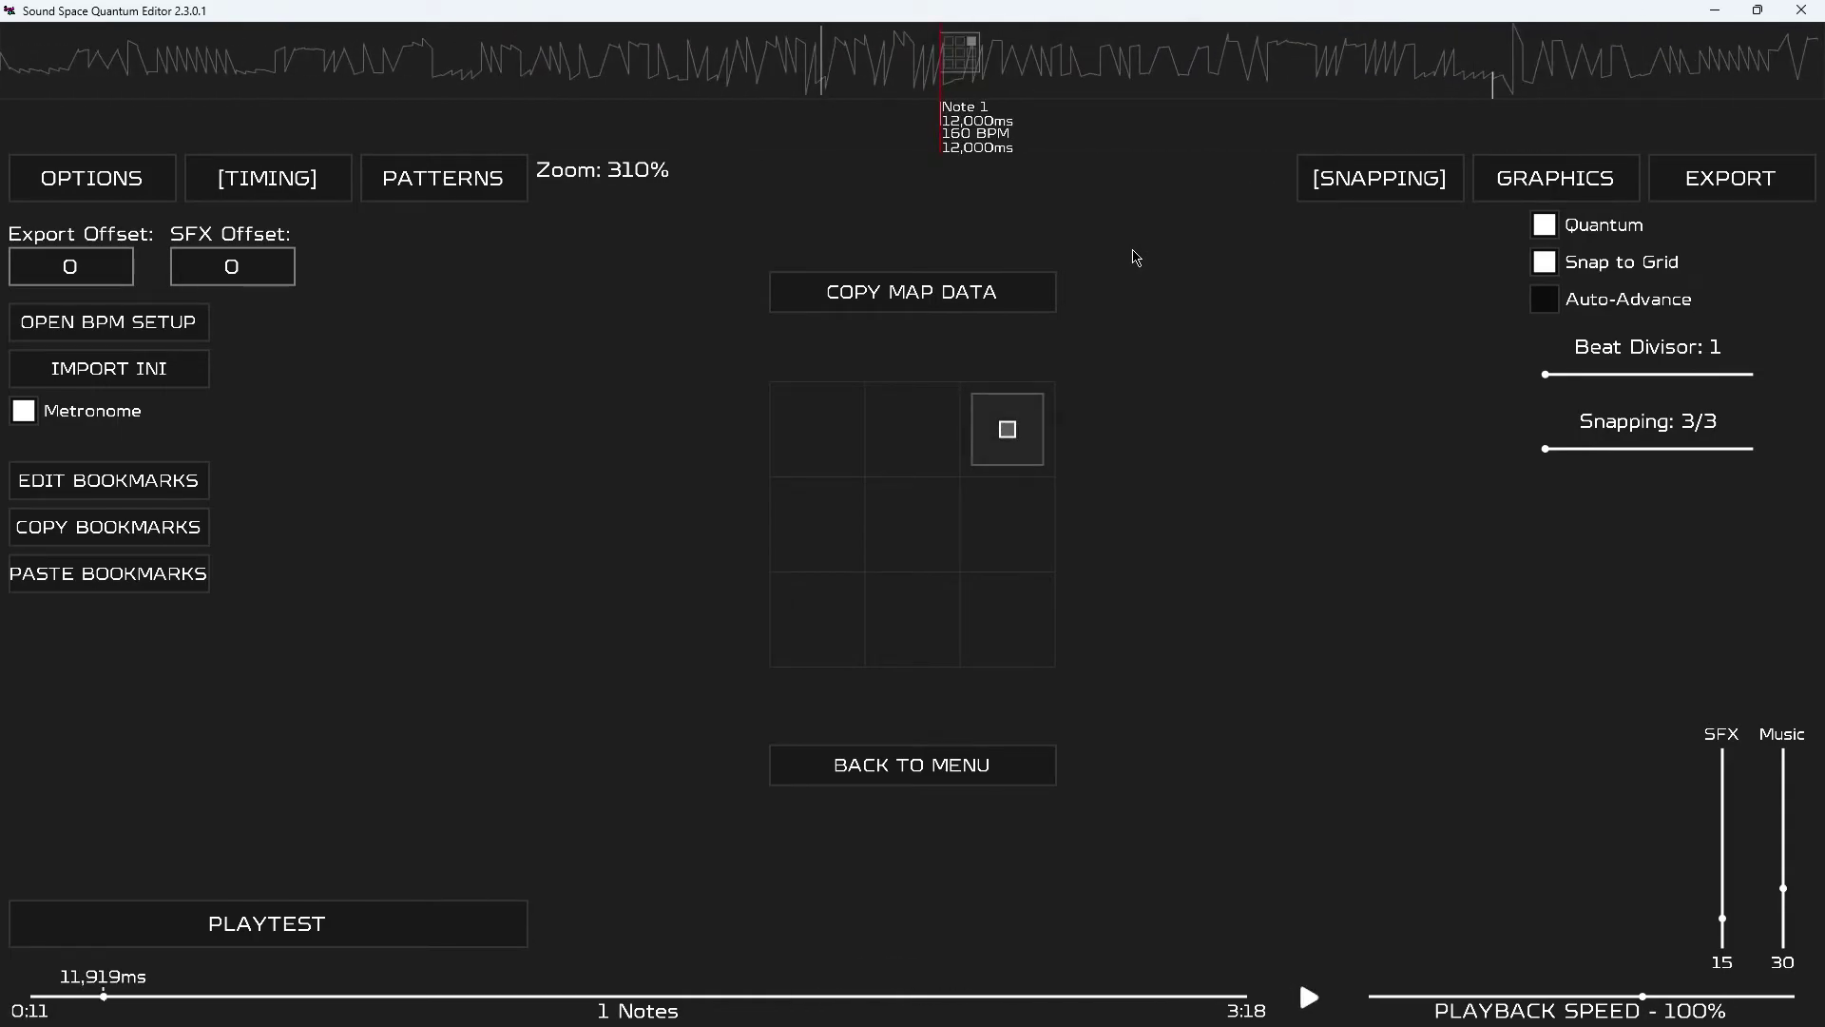
Try beat divisors of 2 and 3, playing the song from the timing point with each.
scroll(1136, 257, "up", 1)
scroll(1136, 256, "up", 5)
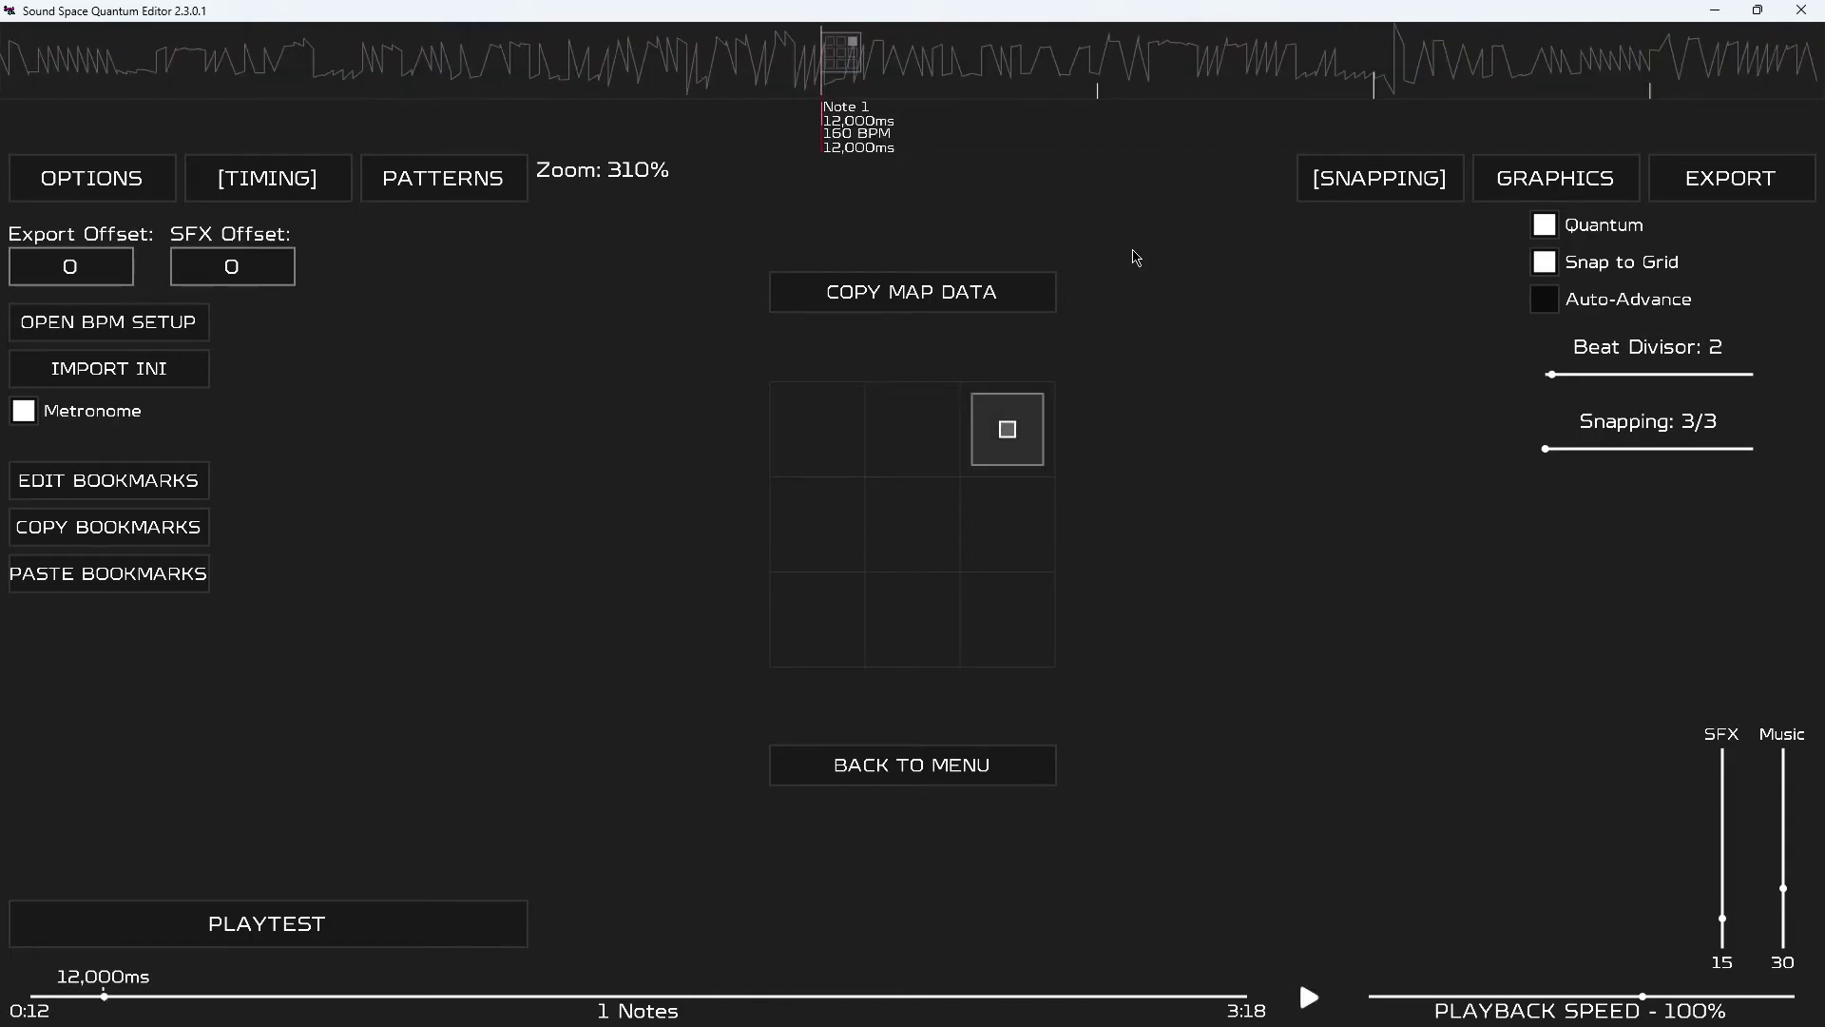
key("space")
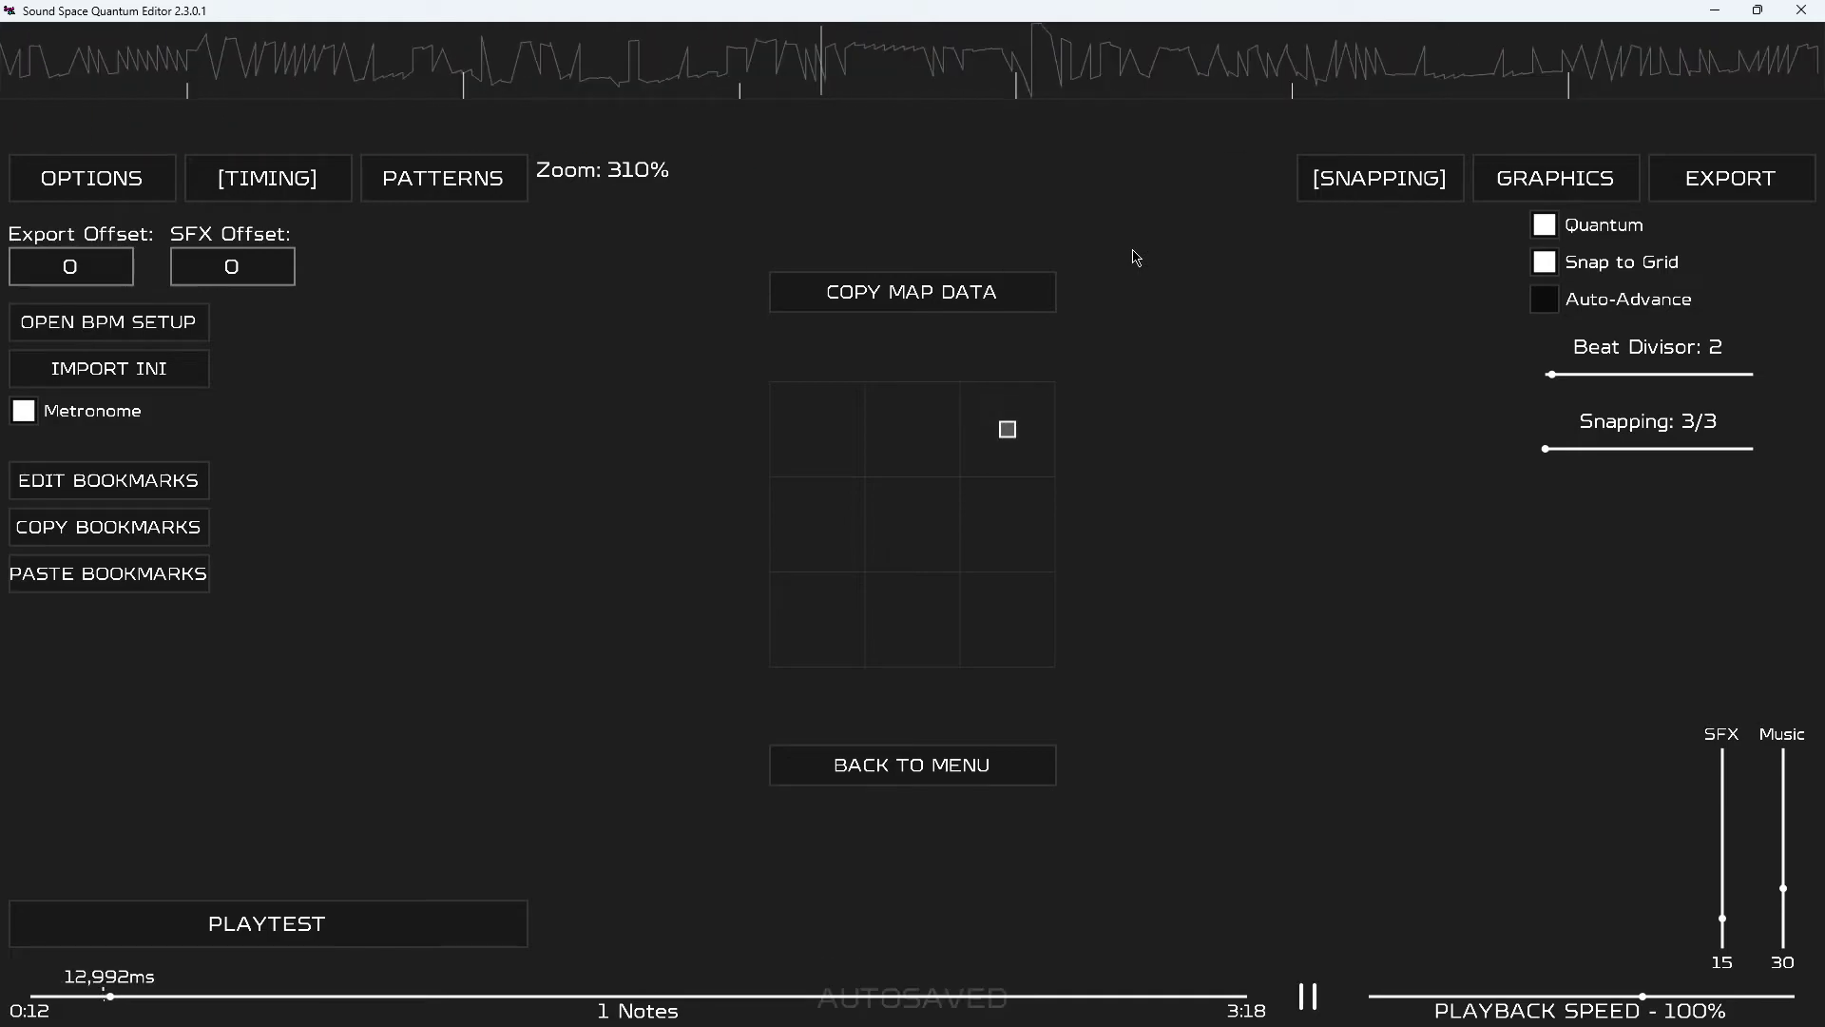
scroll(1136, 257, "down", 10)
scroll(1136, 257, "down", 1)
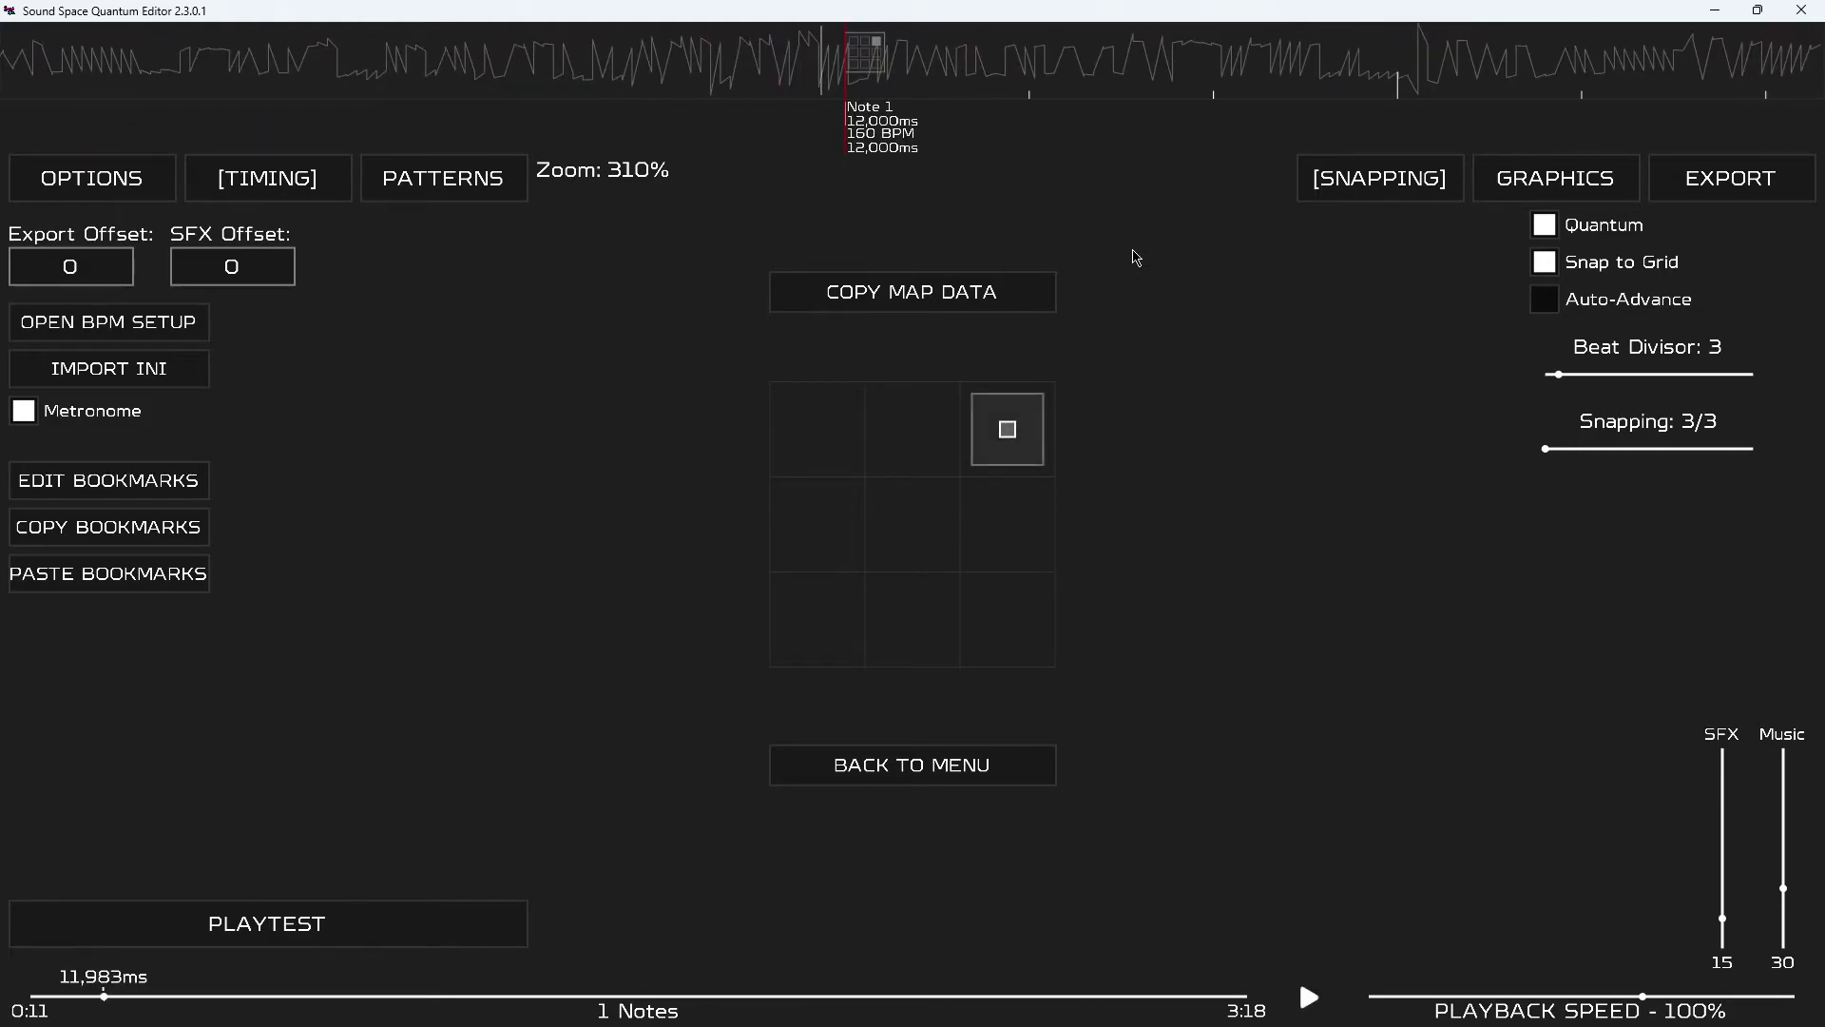
key("space")
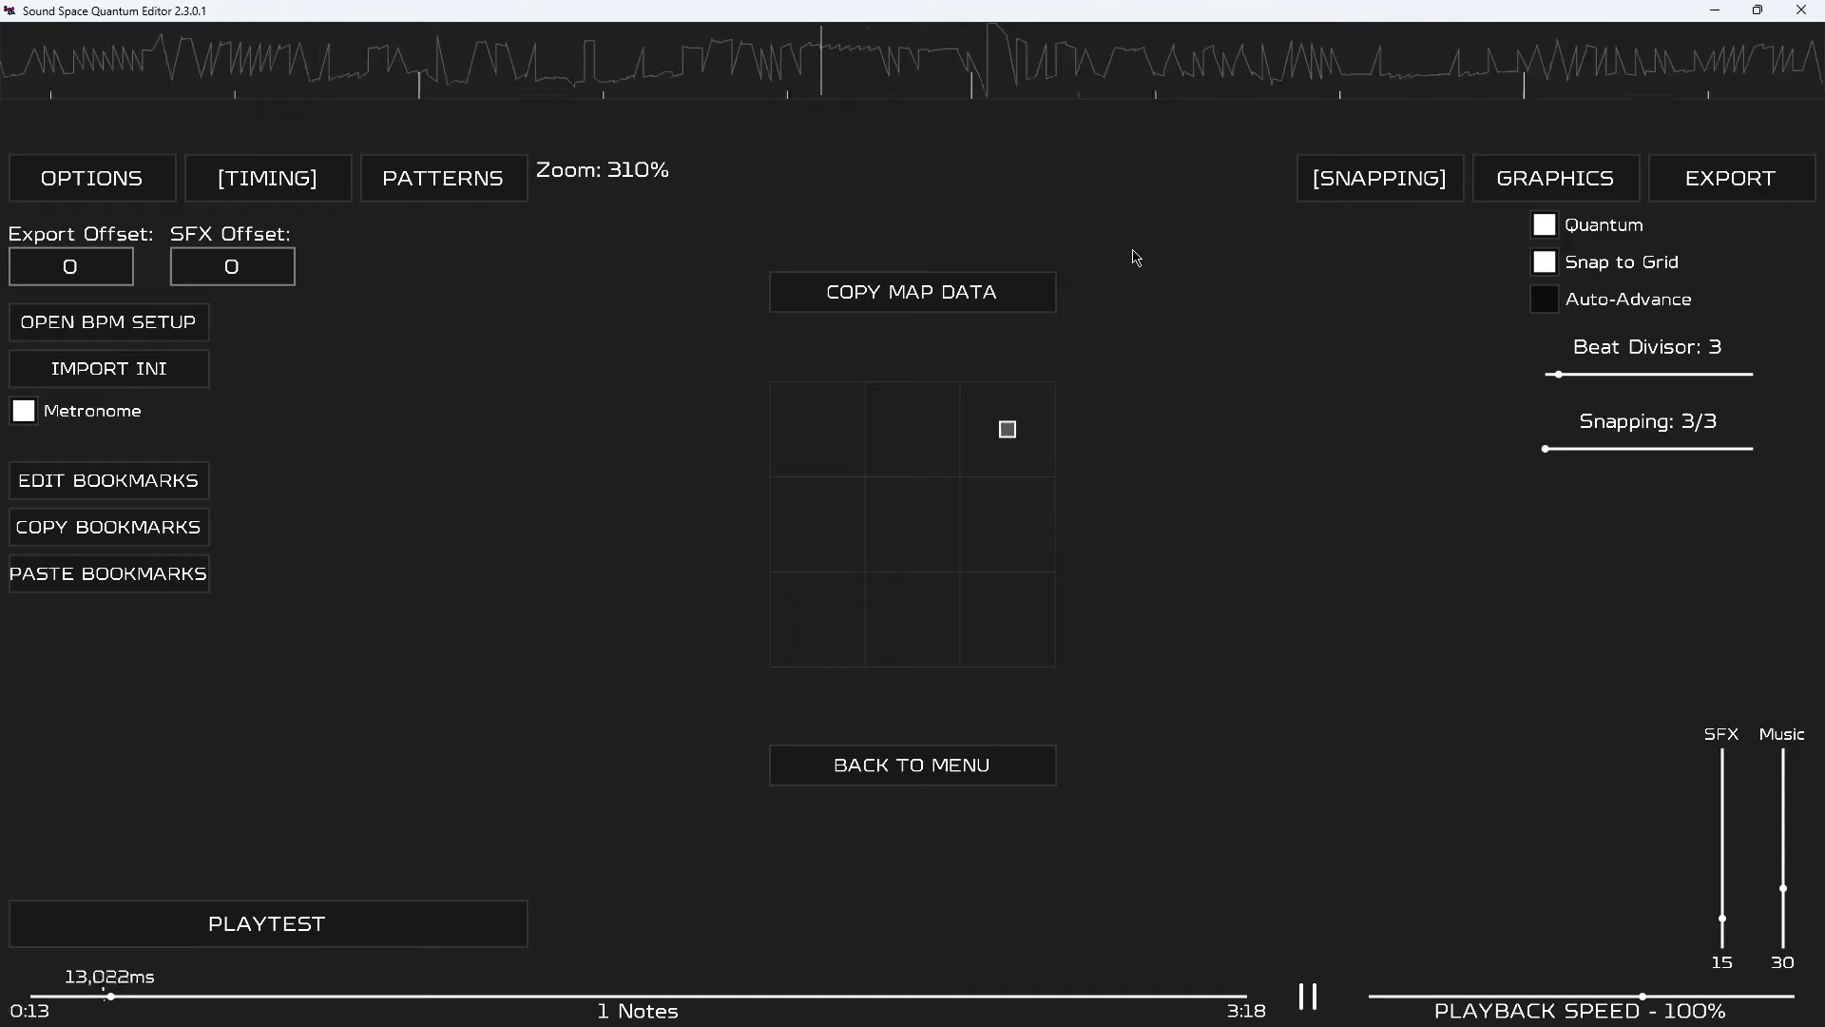
Set the beat divisor to 4 and step through the beat lines following the note.
scroll(1135, 257, "down", 9)
scroll(1136, 256, "up", 2)
scroll(1135, 257, "up", 1, "shift")
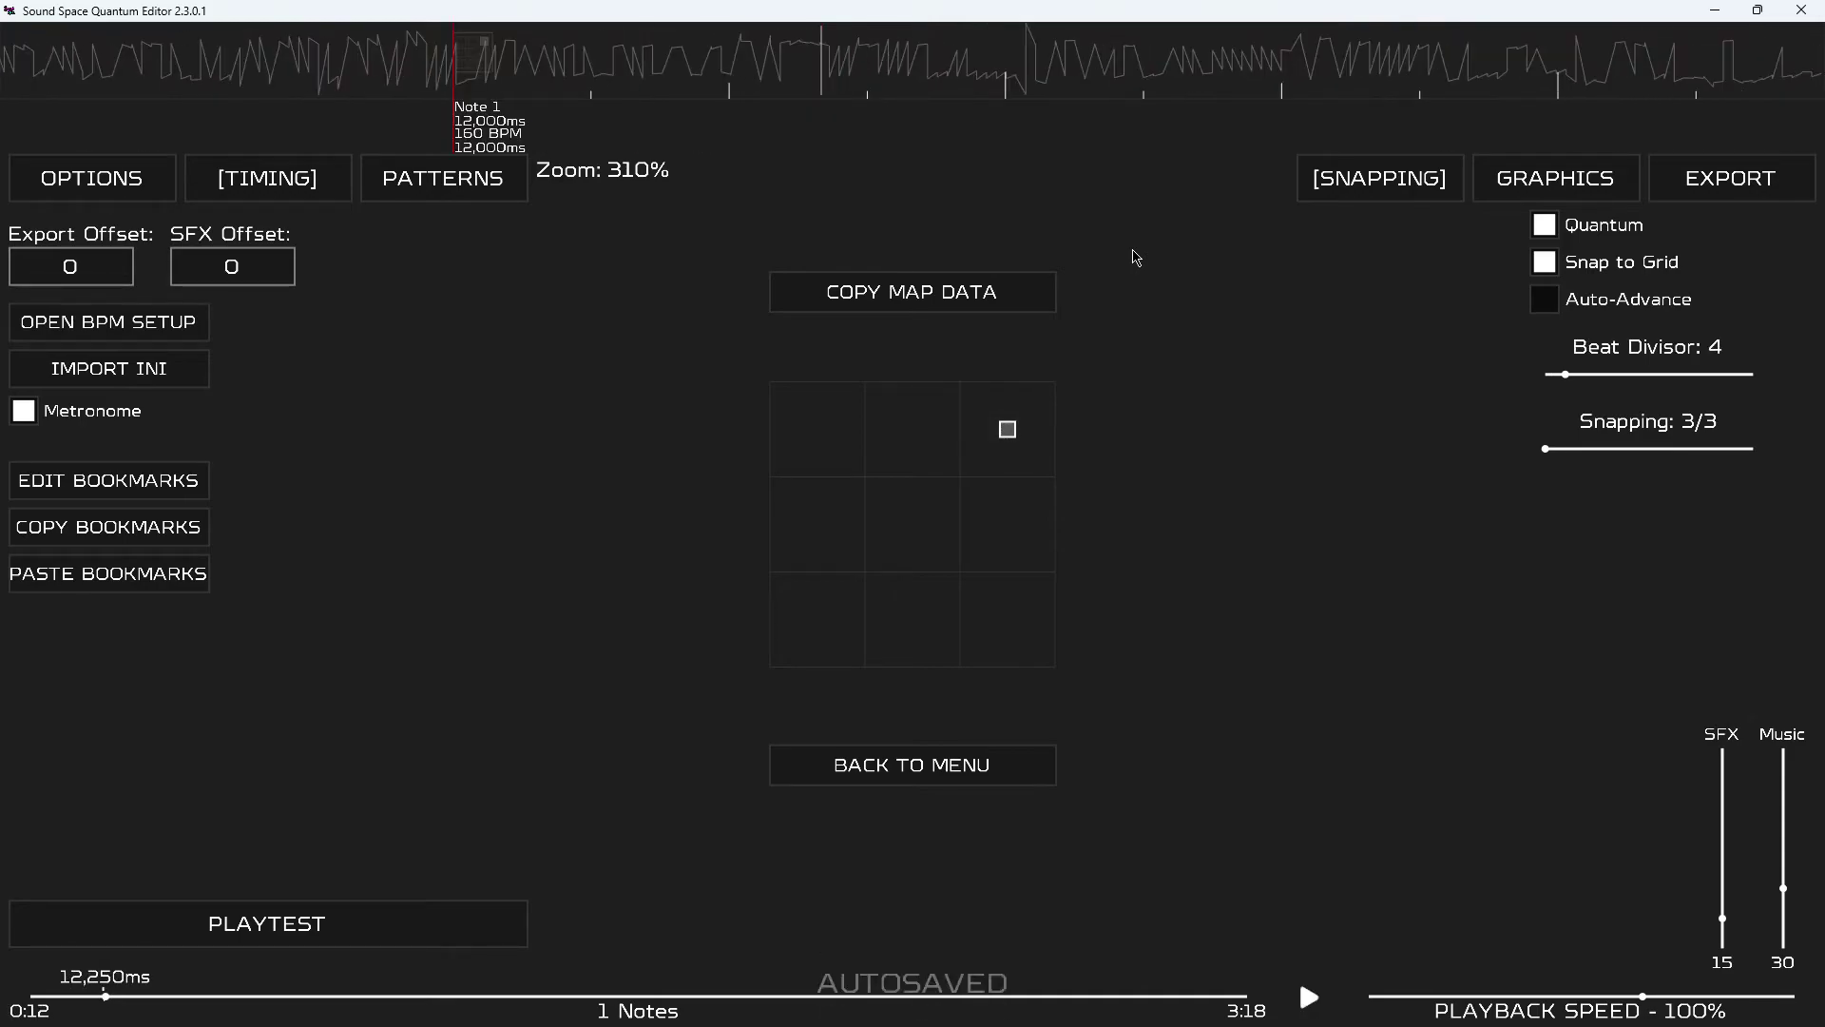
scroll(1212, 221, "up", 2)
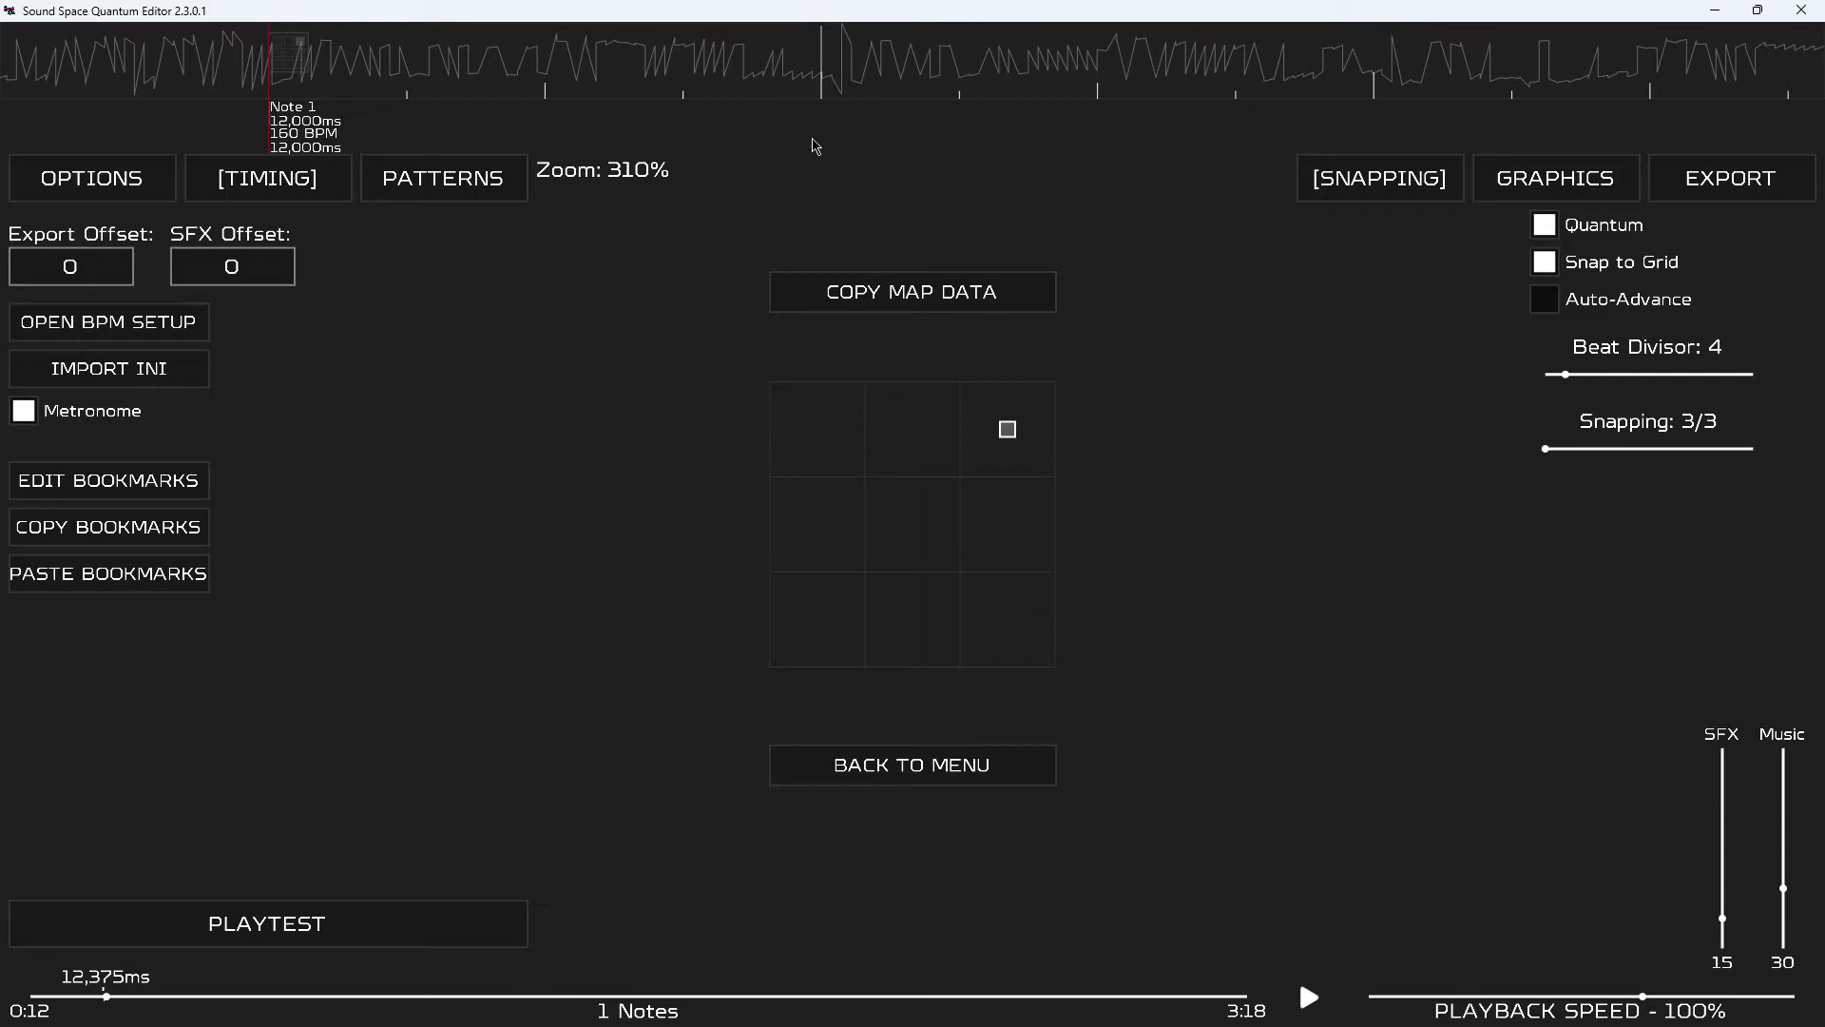
scroll(1005, 172, "down", 1)
scroll(1007, 173, "up", 1)
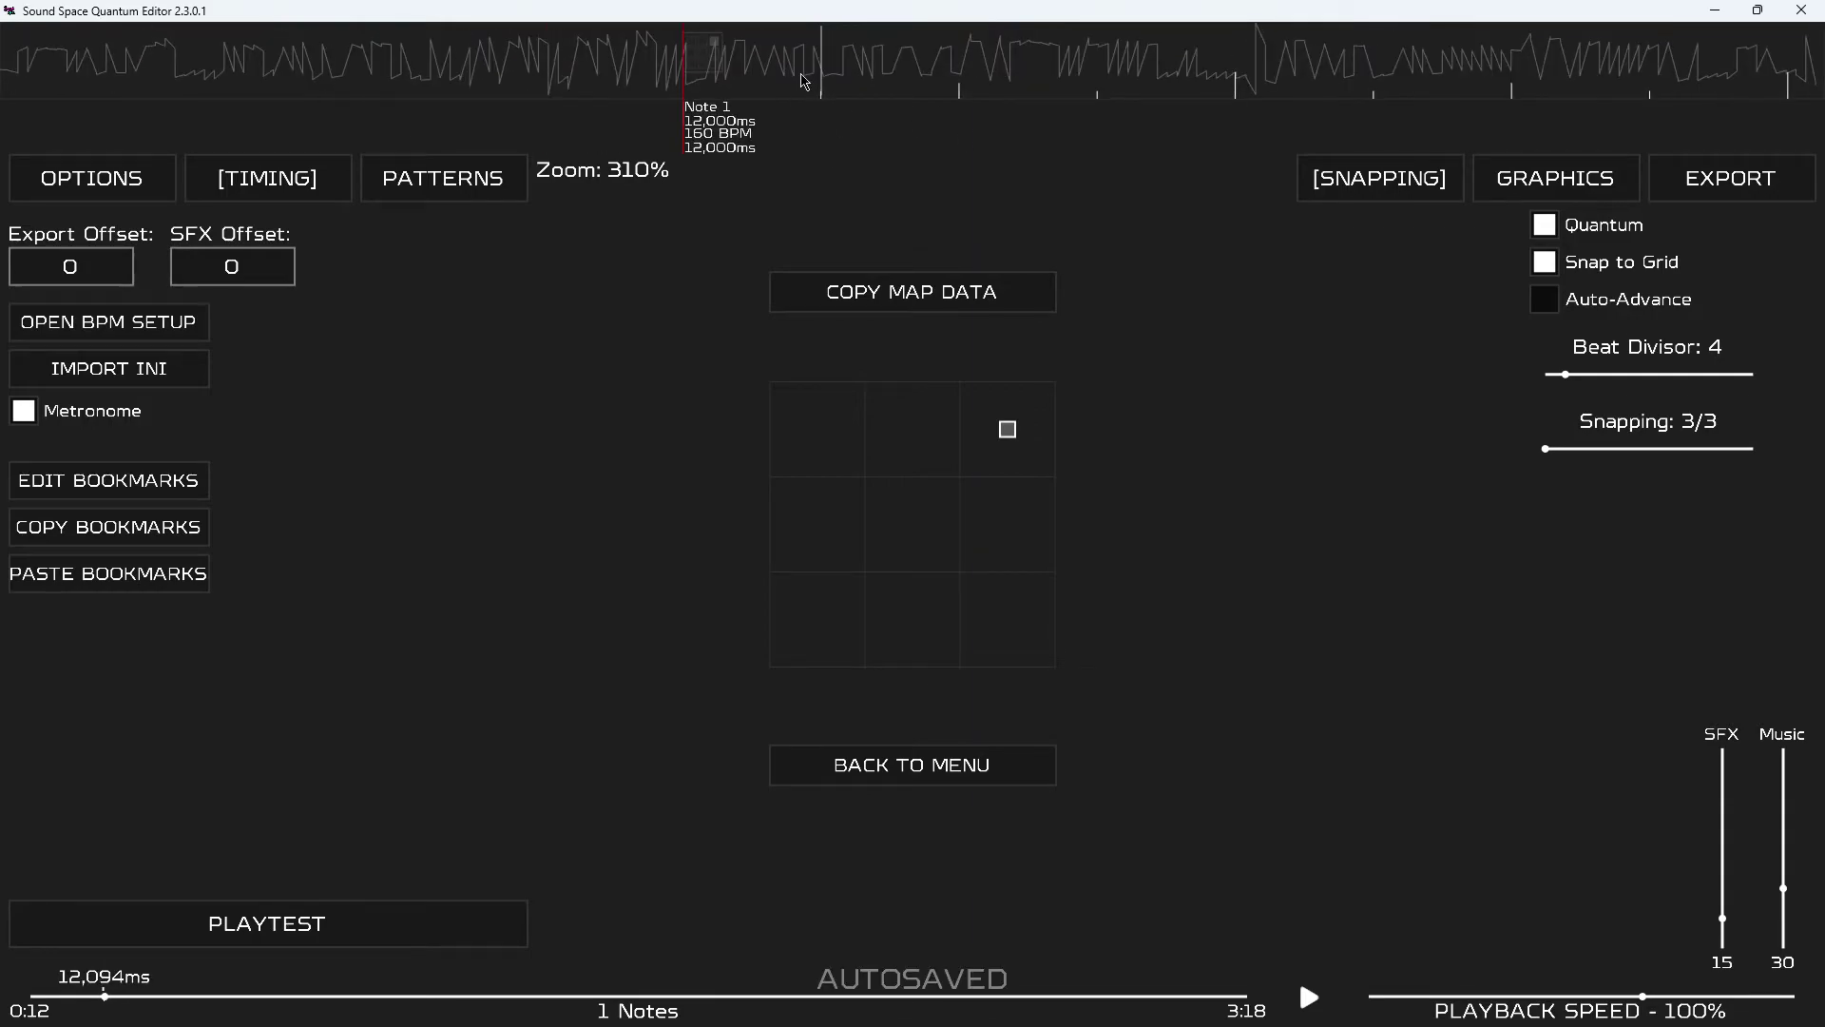
scroll(688, 105, "up", 1)
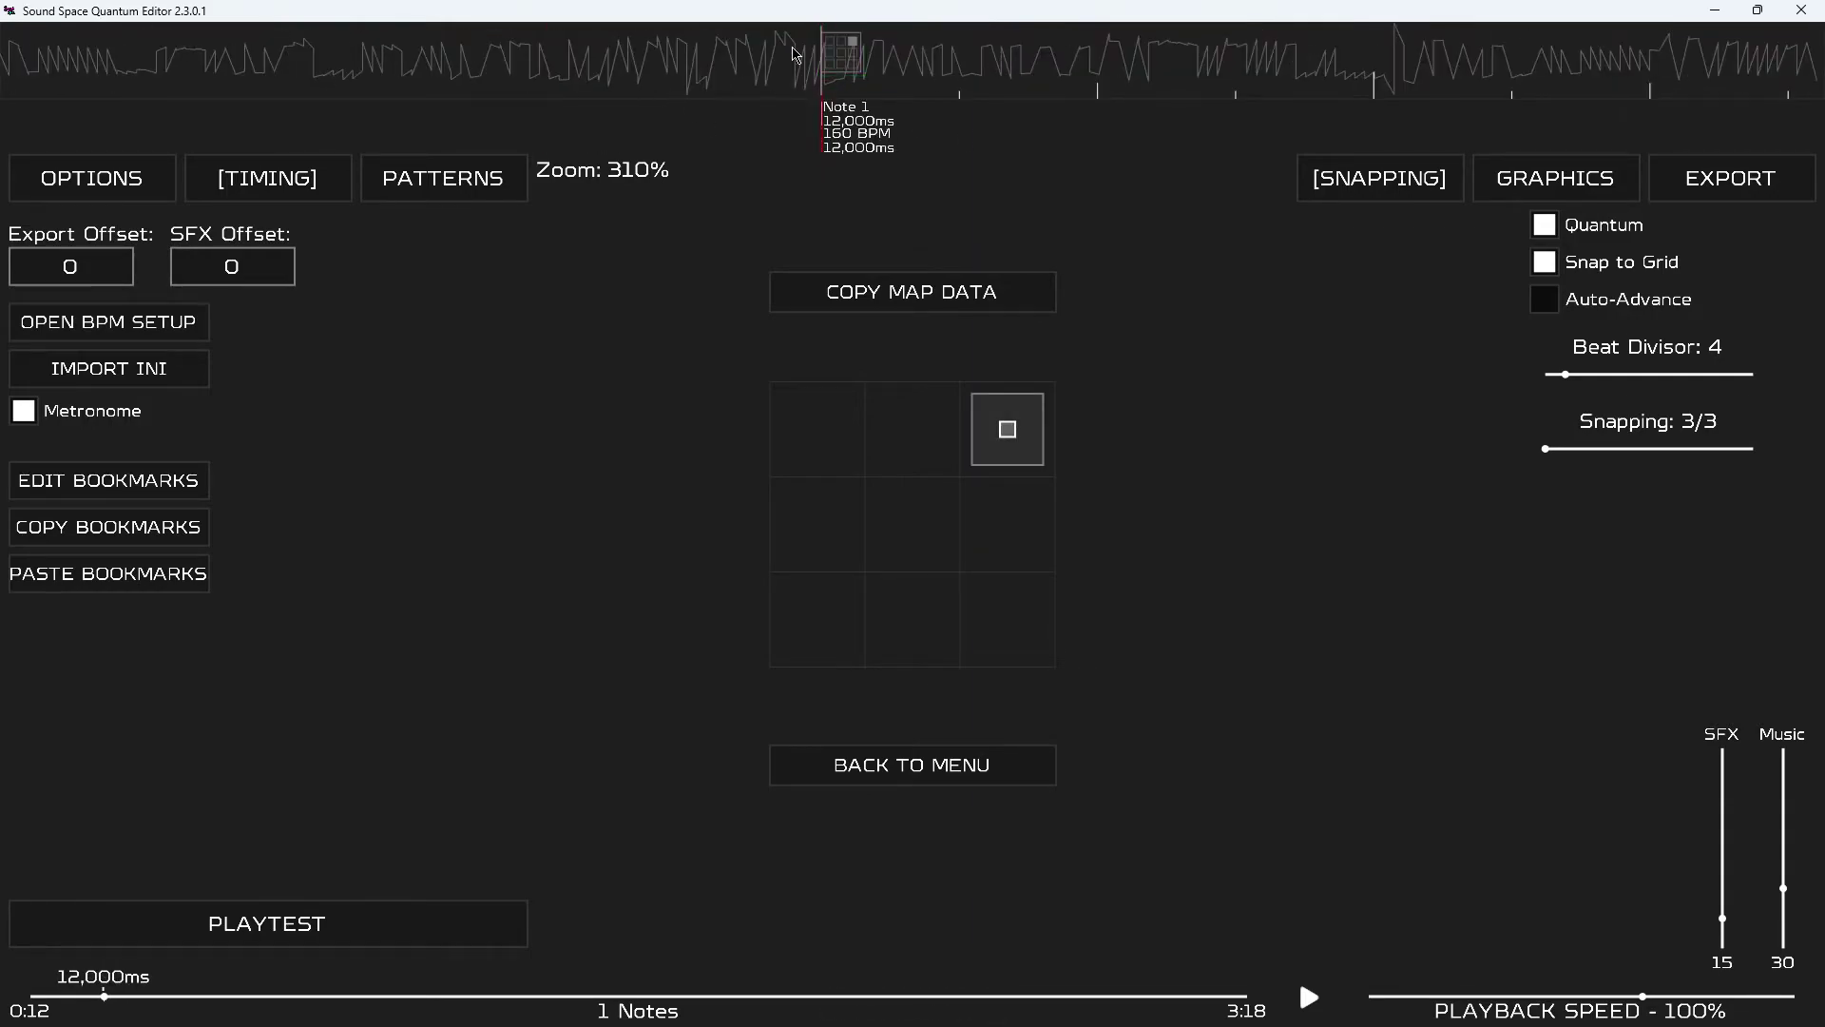
scroll(867, 124, "down", 3)
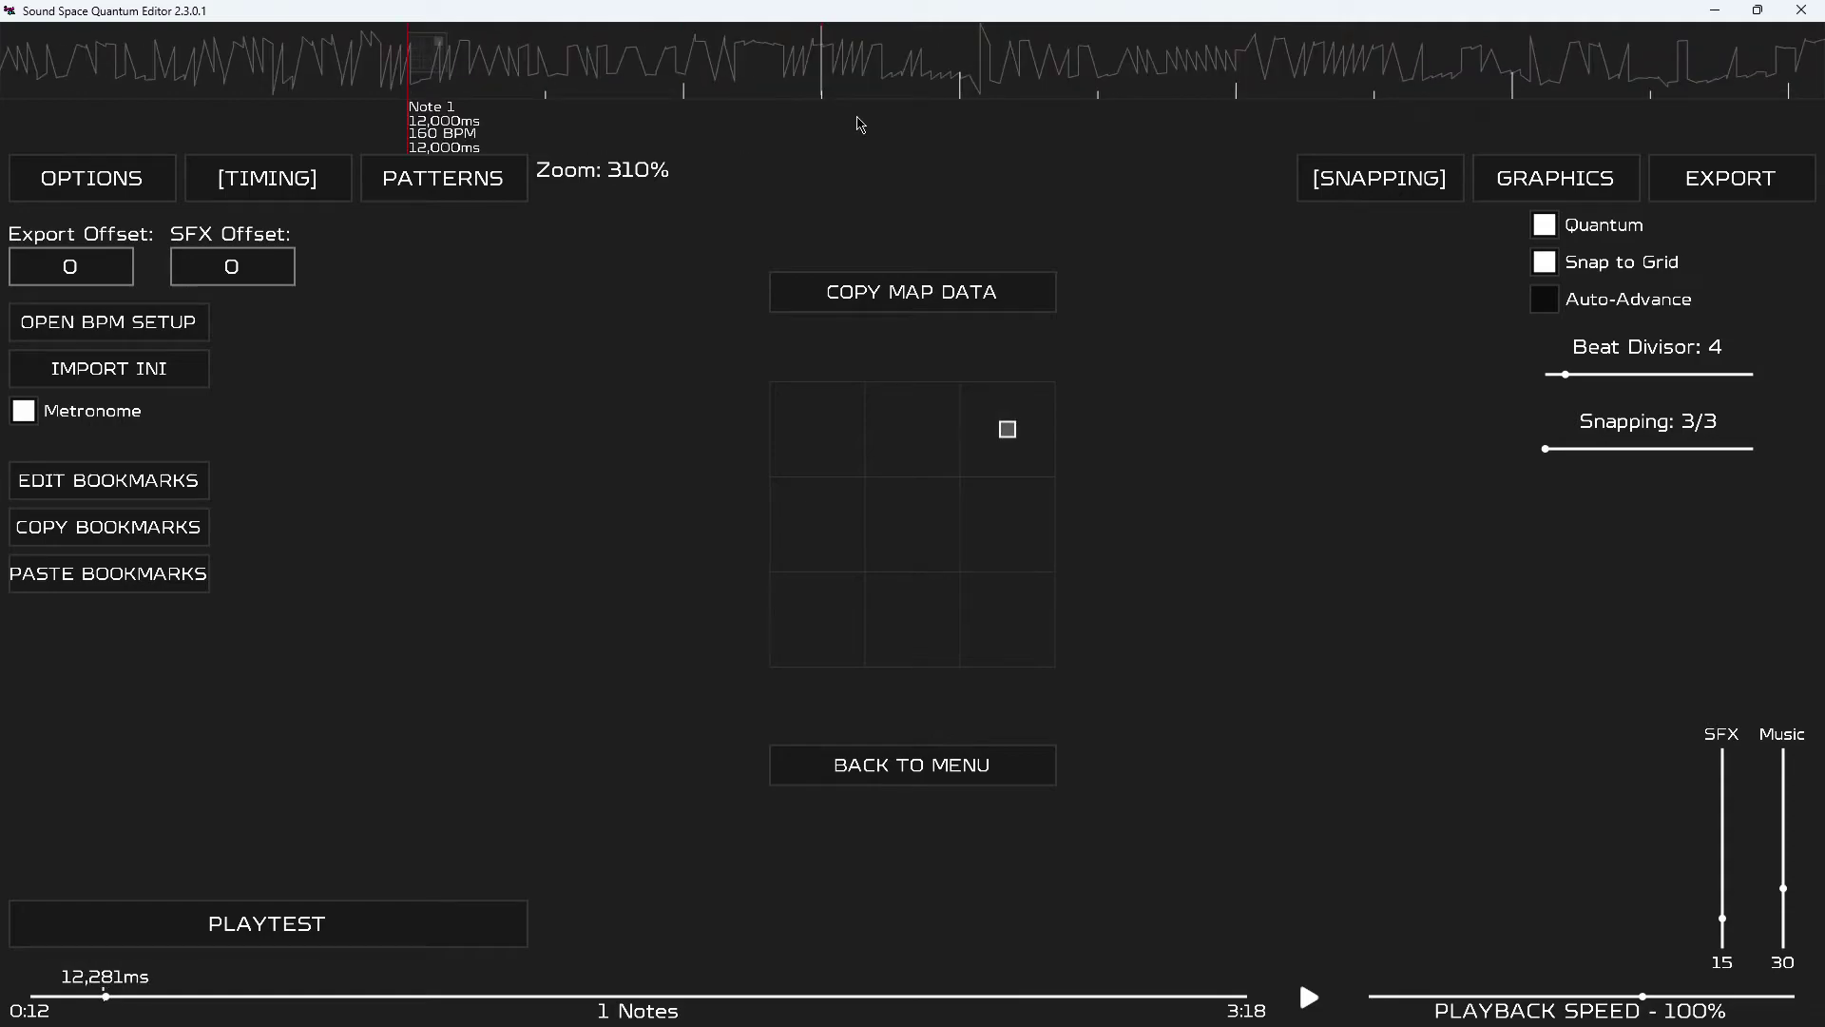
scroll(851, 121, "down", 1)
Set the beat divisor to 10 and step through the finer beat lines after the timing point.
scroll(992, 196, "up", 4, "shift")
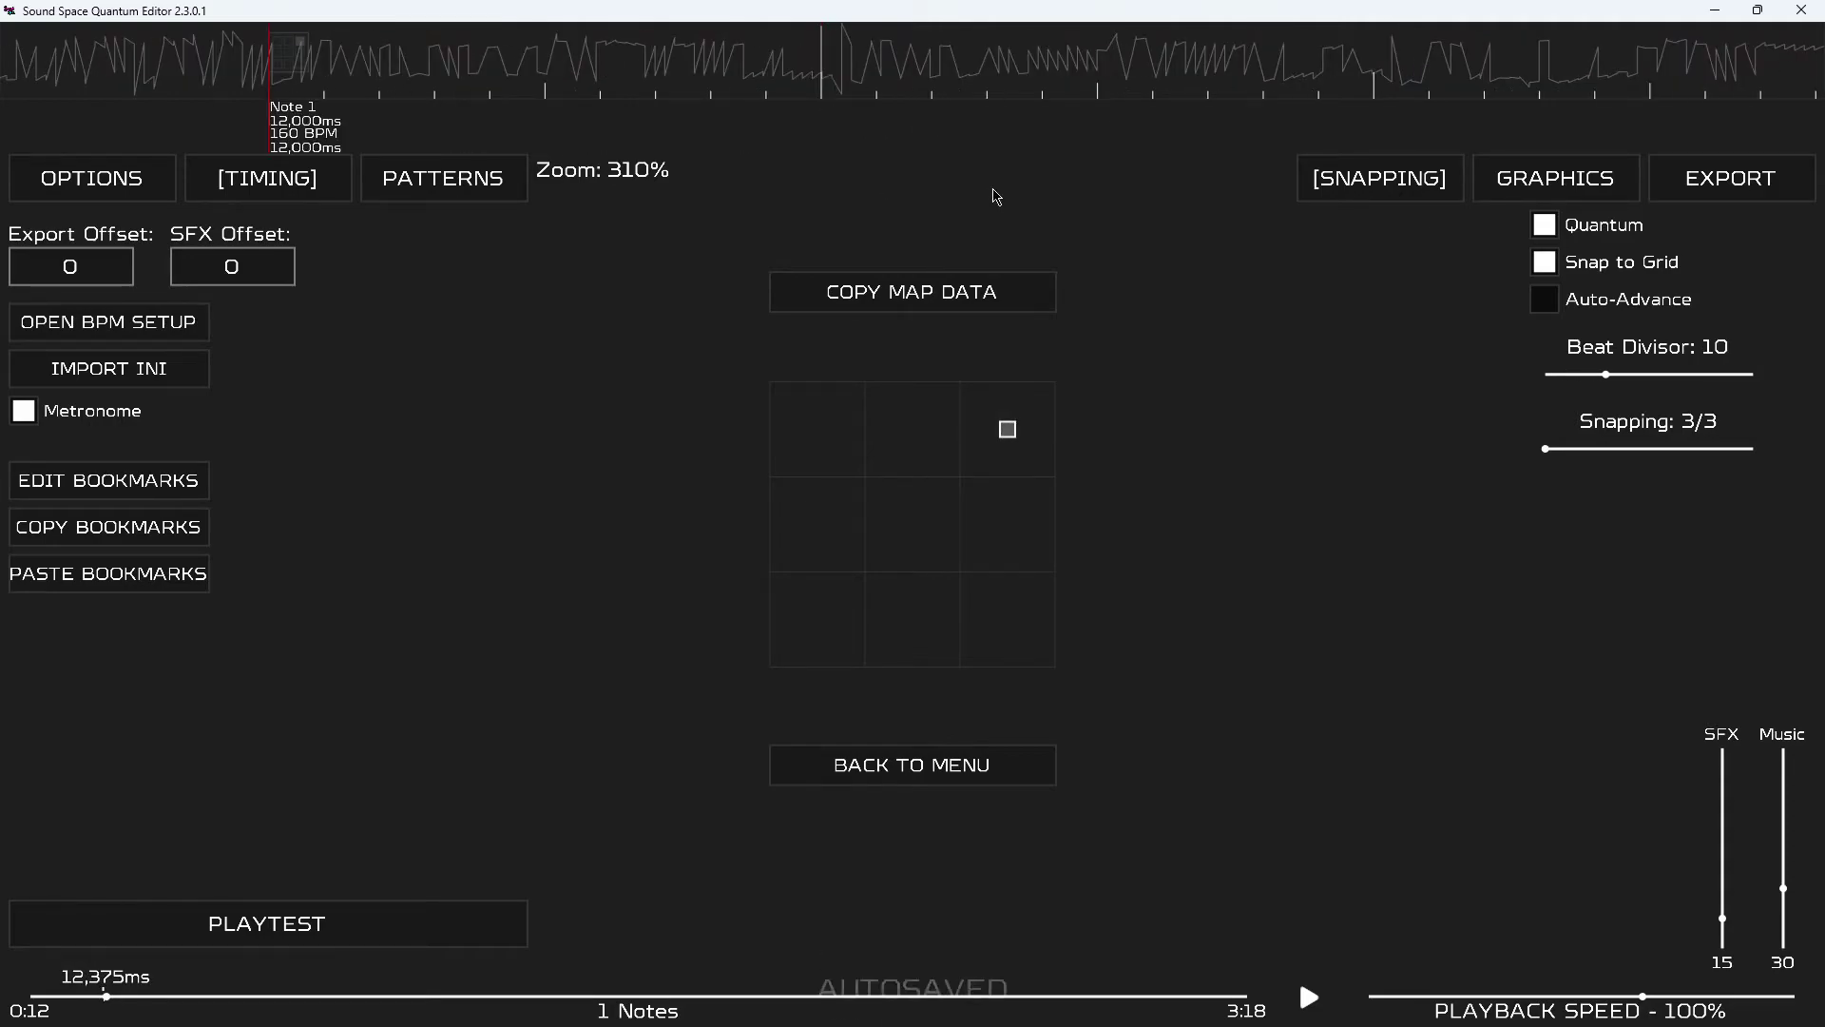
scroll(992, 197, "down", 1, "shift")
scroll(992, 196, "up", 5)
scroll(992, 196, "up", 1, "shift")
scroll(993, 196, "up", 5)
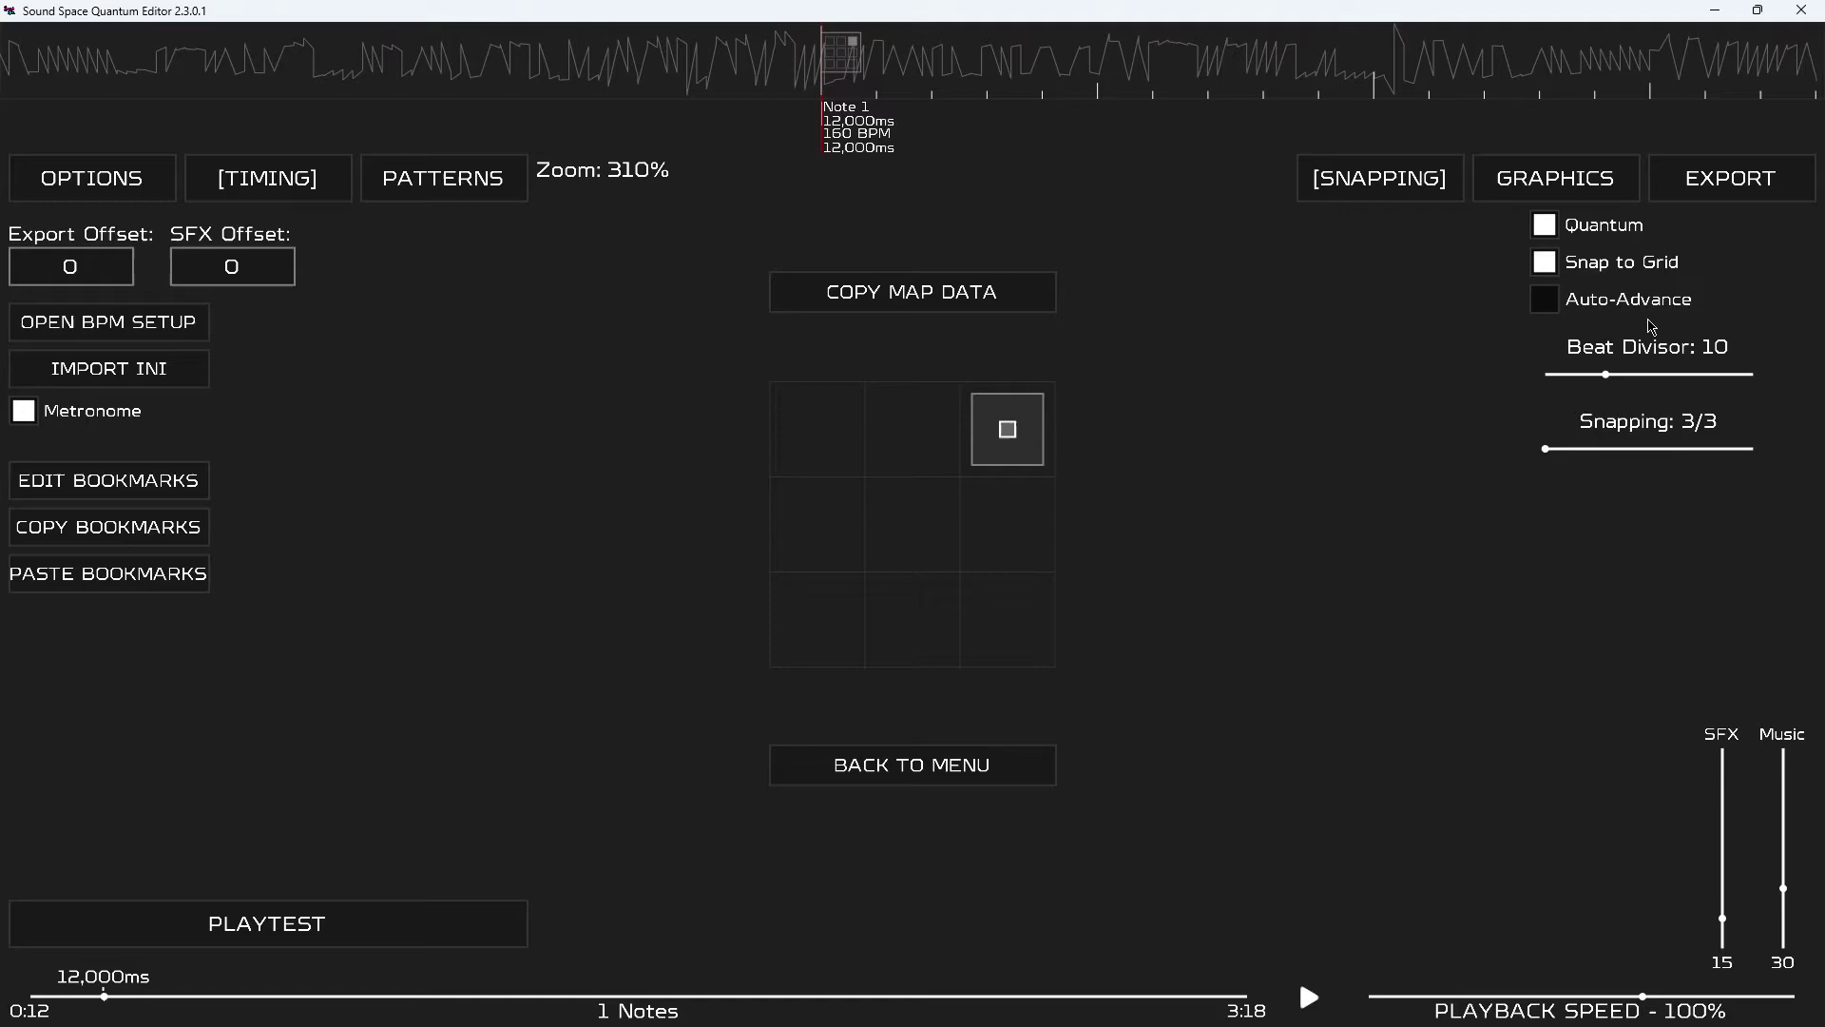
scroll(1233, 286, "down", 7)
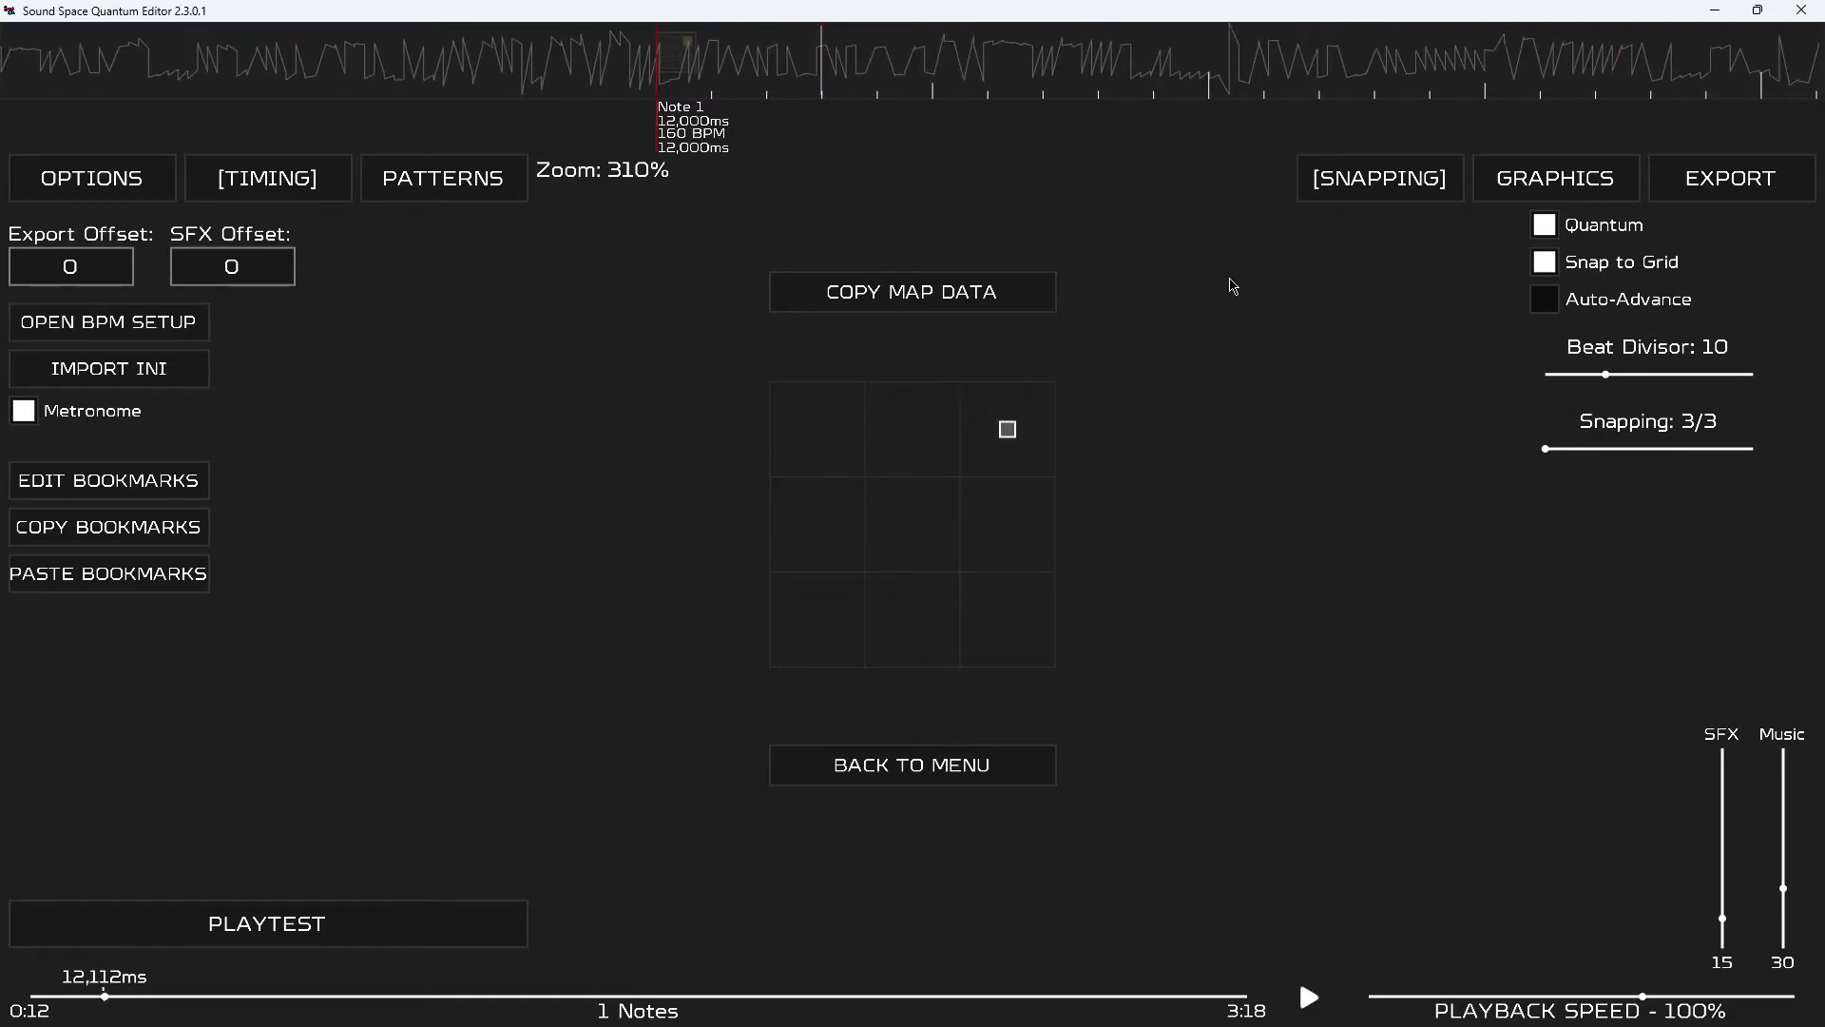
Move back and forth across the tenth-beat lines after the note to examine their spacing.
scroll(1233, 286, "down", 3)
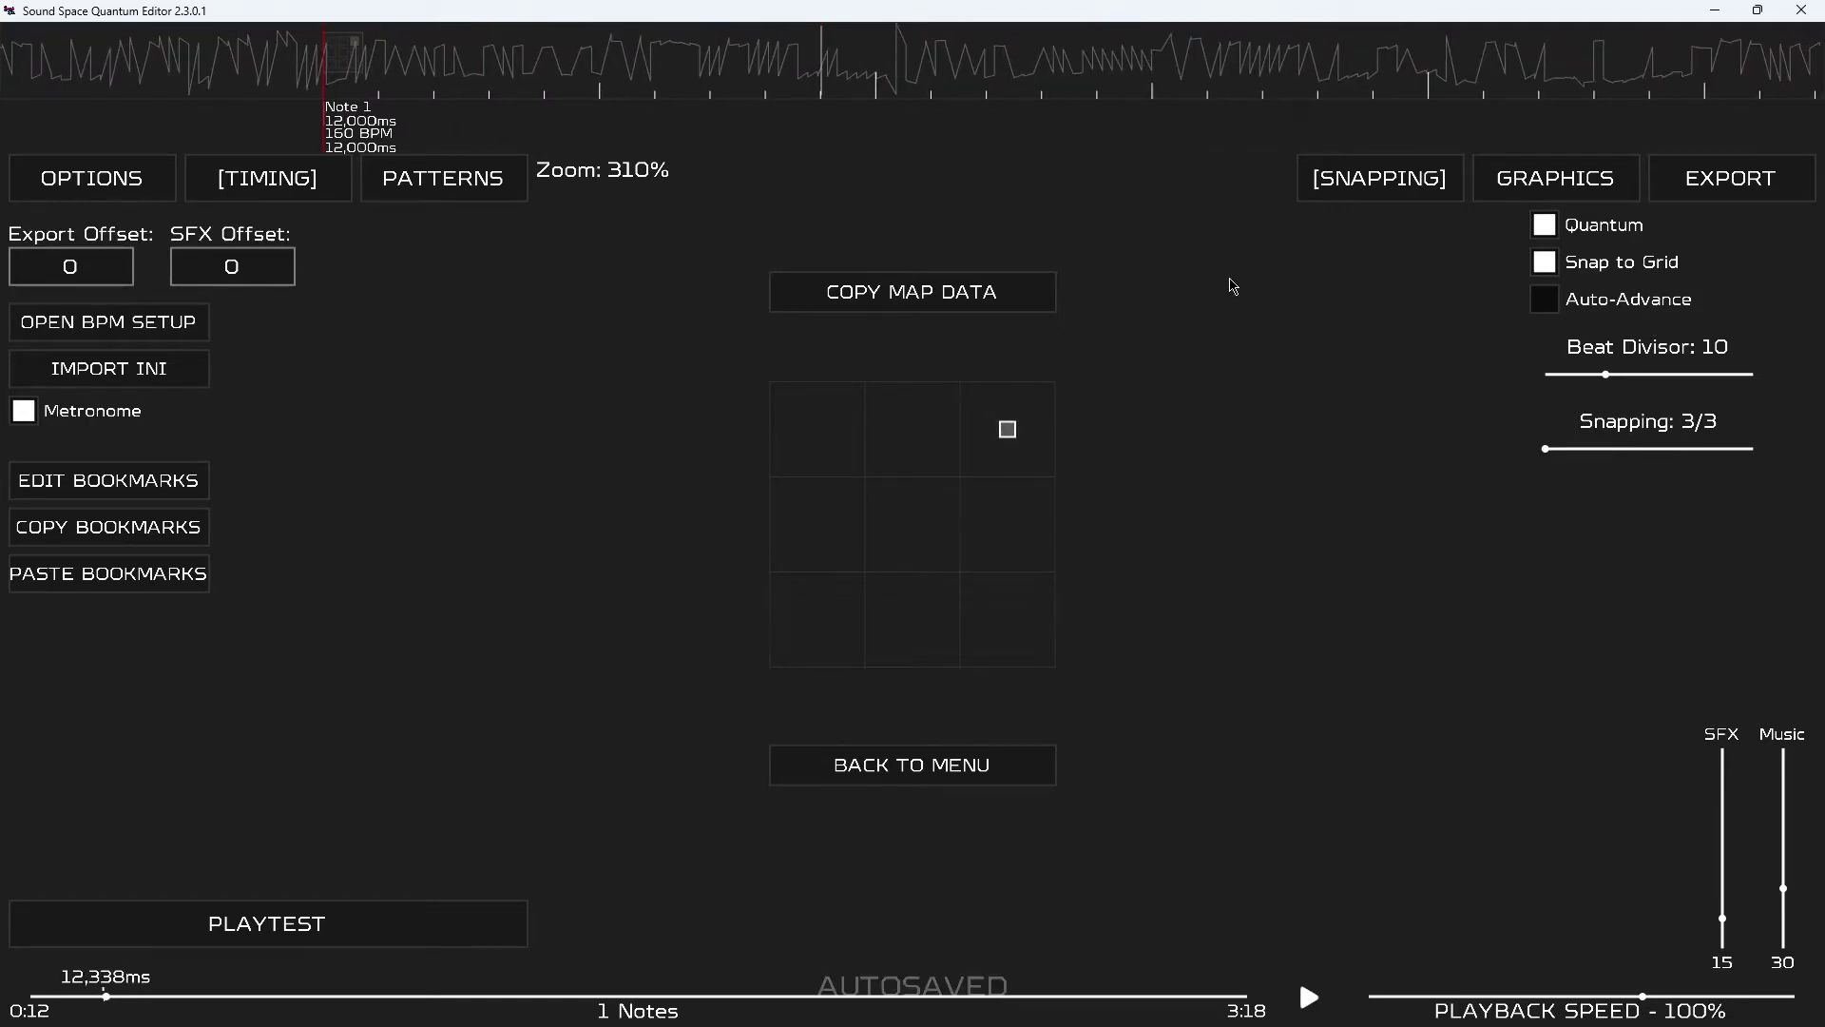
scroll(1233, 286, "up", 7)
scroll(1230, 286, "up", 7)
key("space")
scroll(1230, 286, "up", 11)
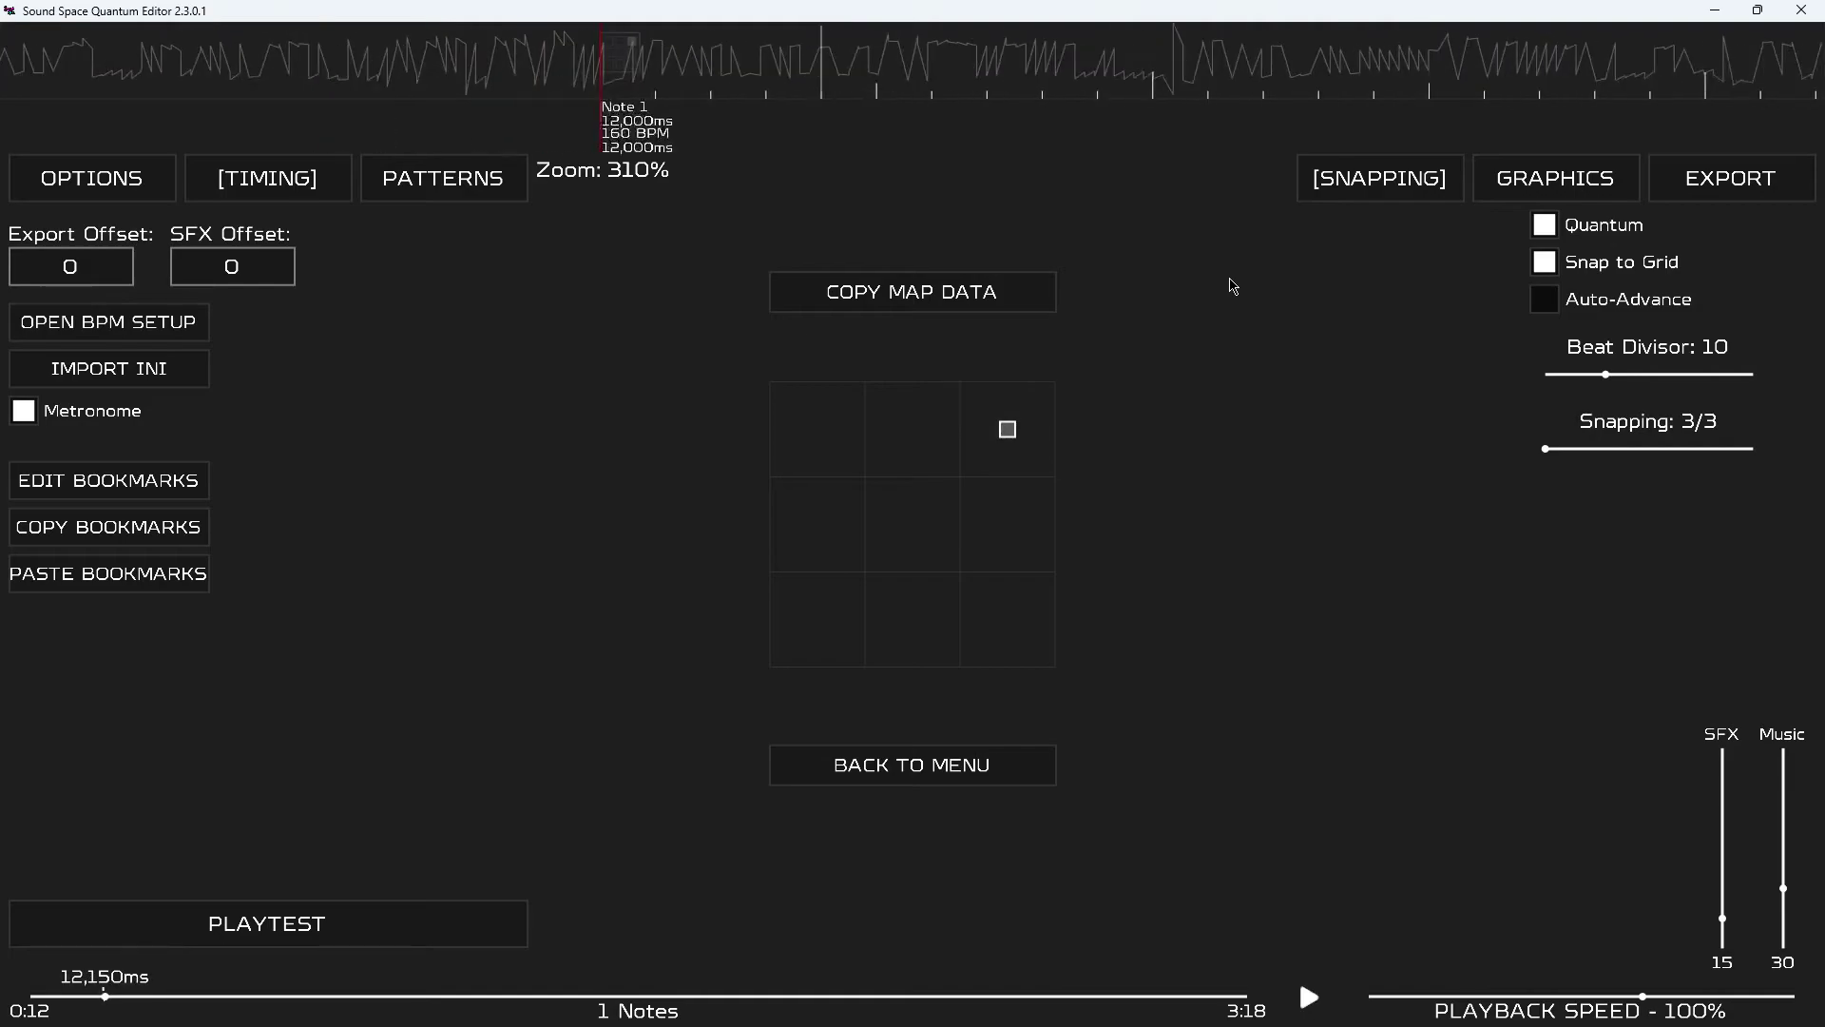
scroll(1002, 122, "down", 3)
Turn off the metronome and delete the note at 12,000 ms.
left_click(188, 333)
scroll(717, 24, "up", 5)
left_click(876, 51)
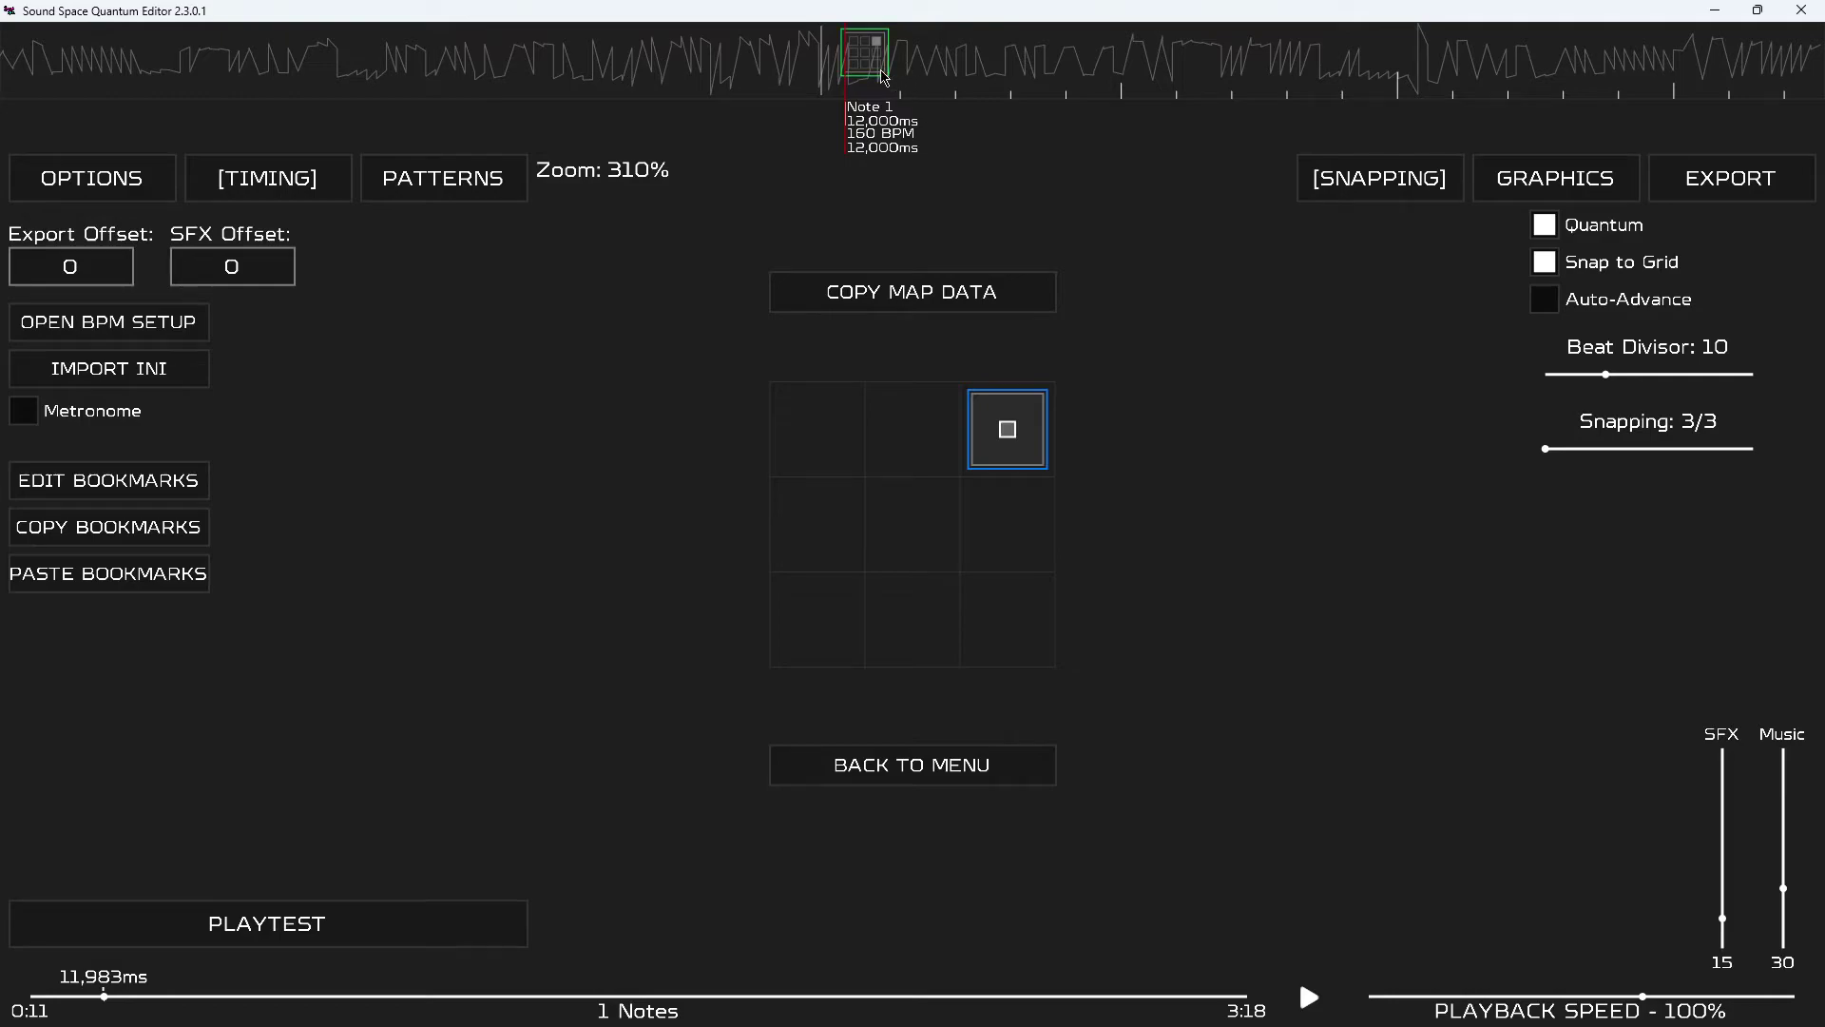
key("Delete")
scroll(901, 101, "down", 4)
scroll(904, 105, "down", 4, "shift")
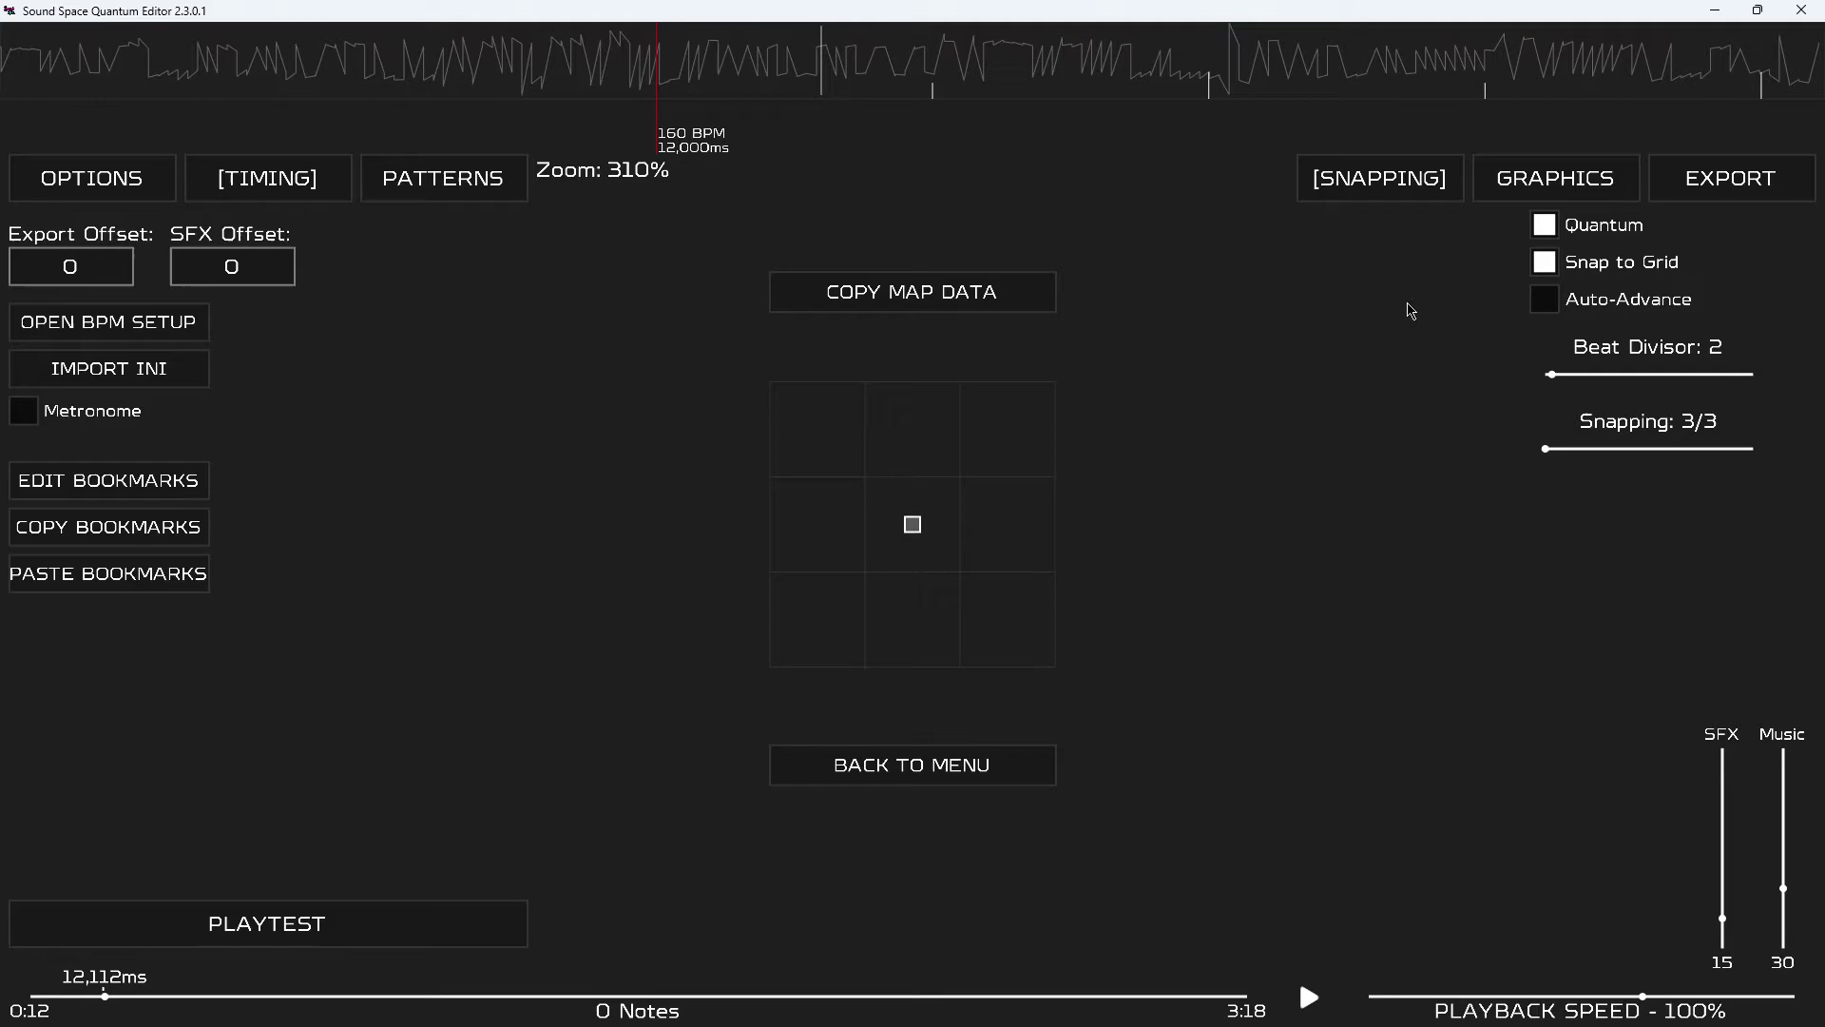
Delete the 160 BPM timing point near 12,000 ms and return to the song's start for a brief playback.
scroll(894, 59, "up", 1)
left_click_drag(890, 141, 887, 141)
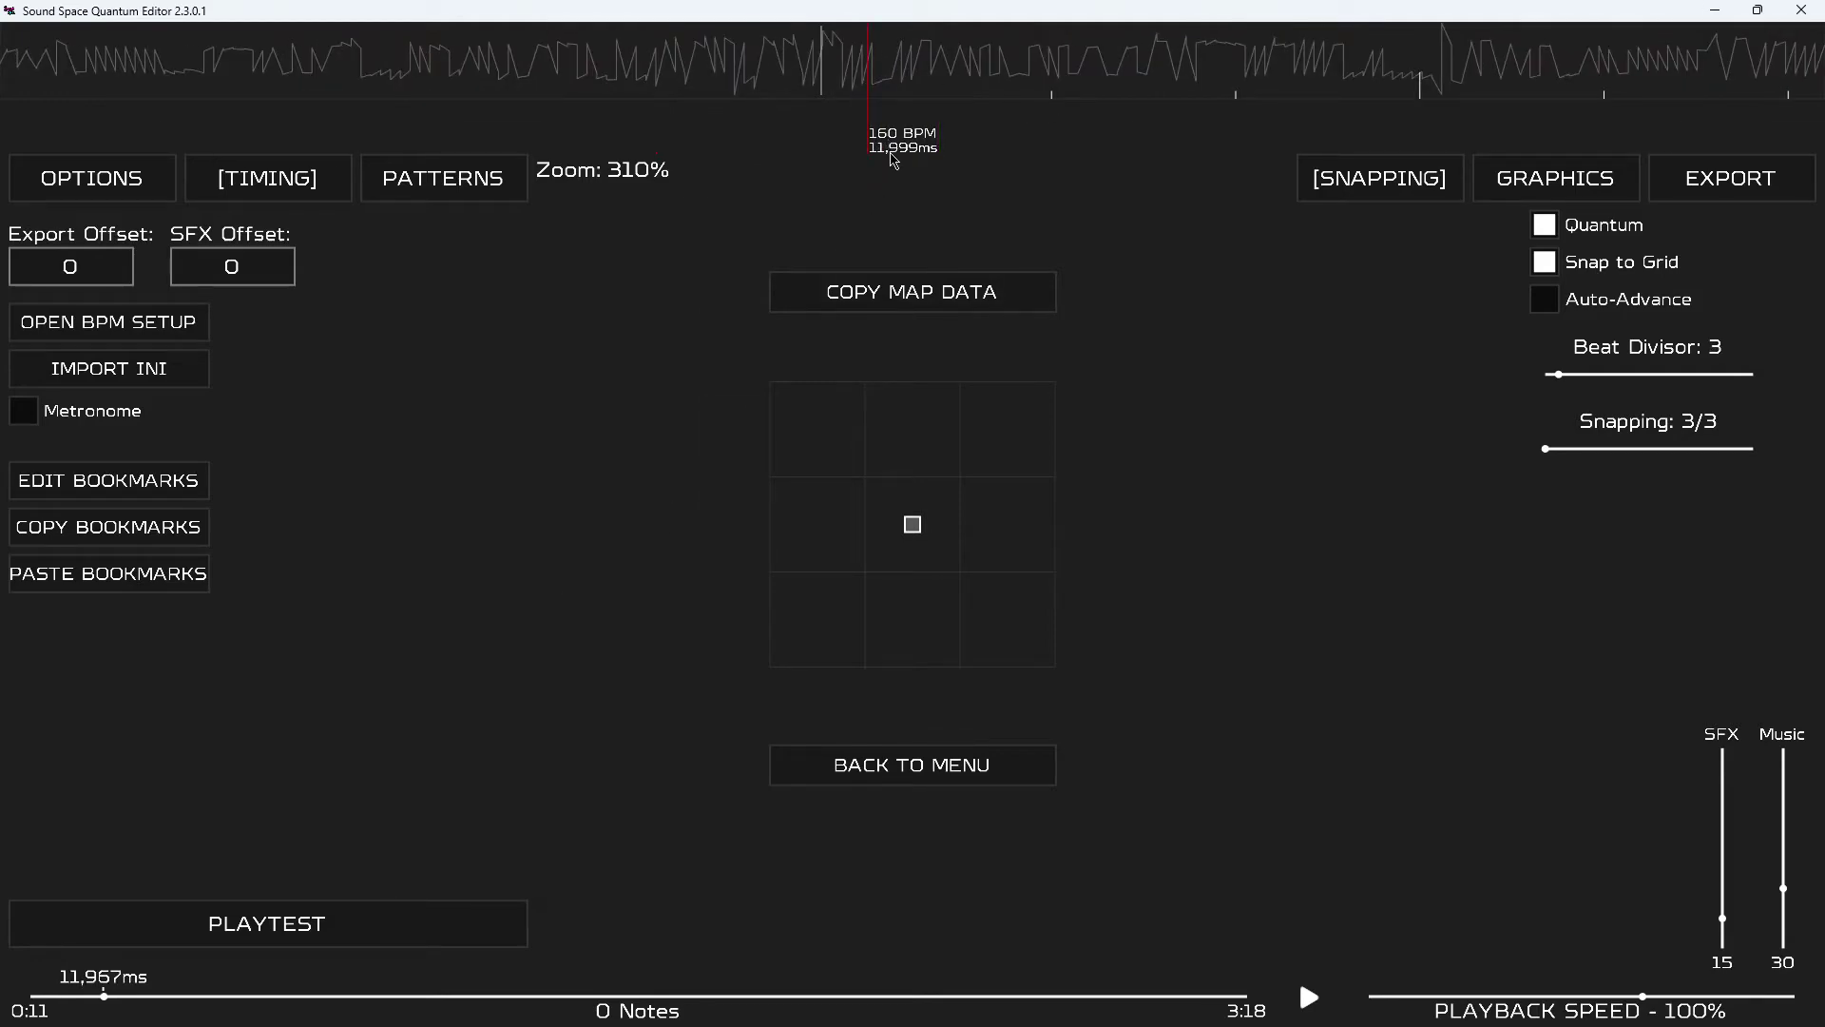
key("Delete")
left_click_drag(100, 996, 32, 997)
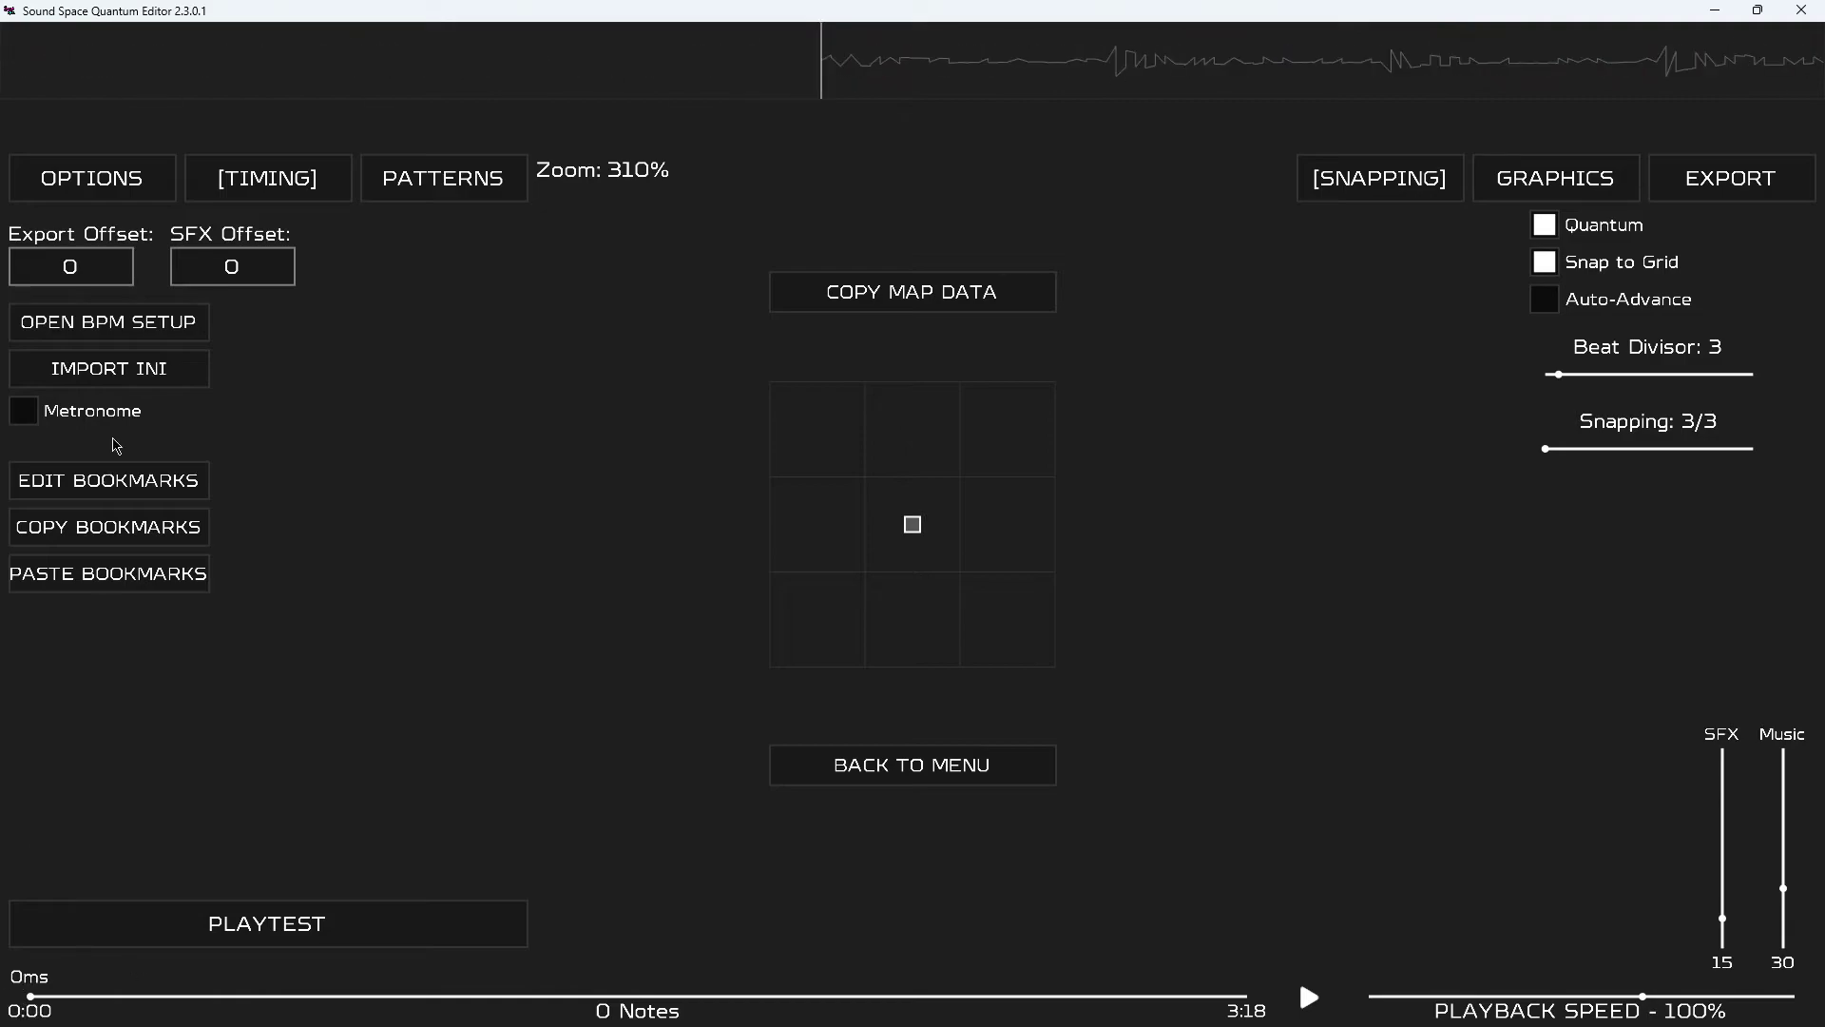
key("space")
key("space")
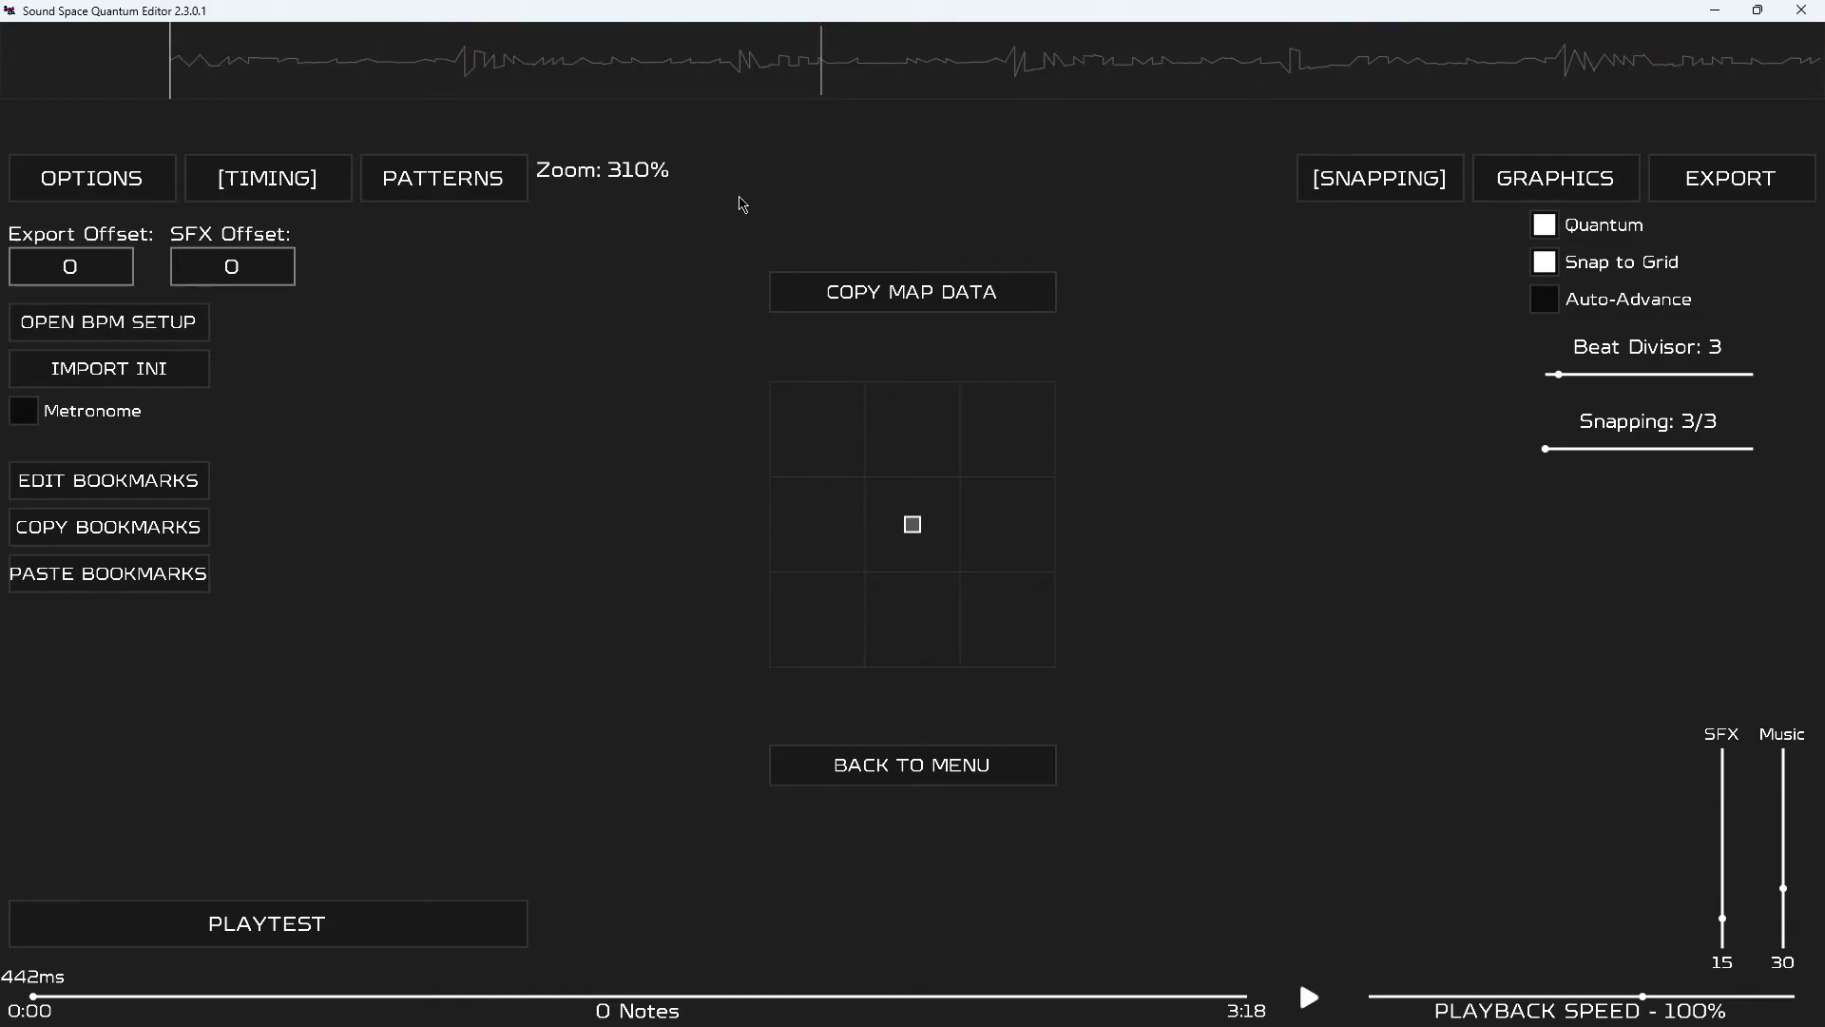
Add a timing point with 160 BPM and an offset of 0 ms, and close the BPM setup.
left_click(171, 338)
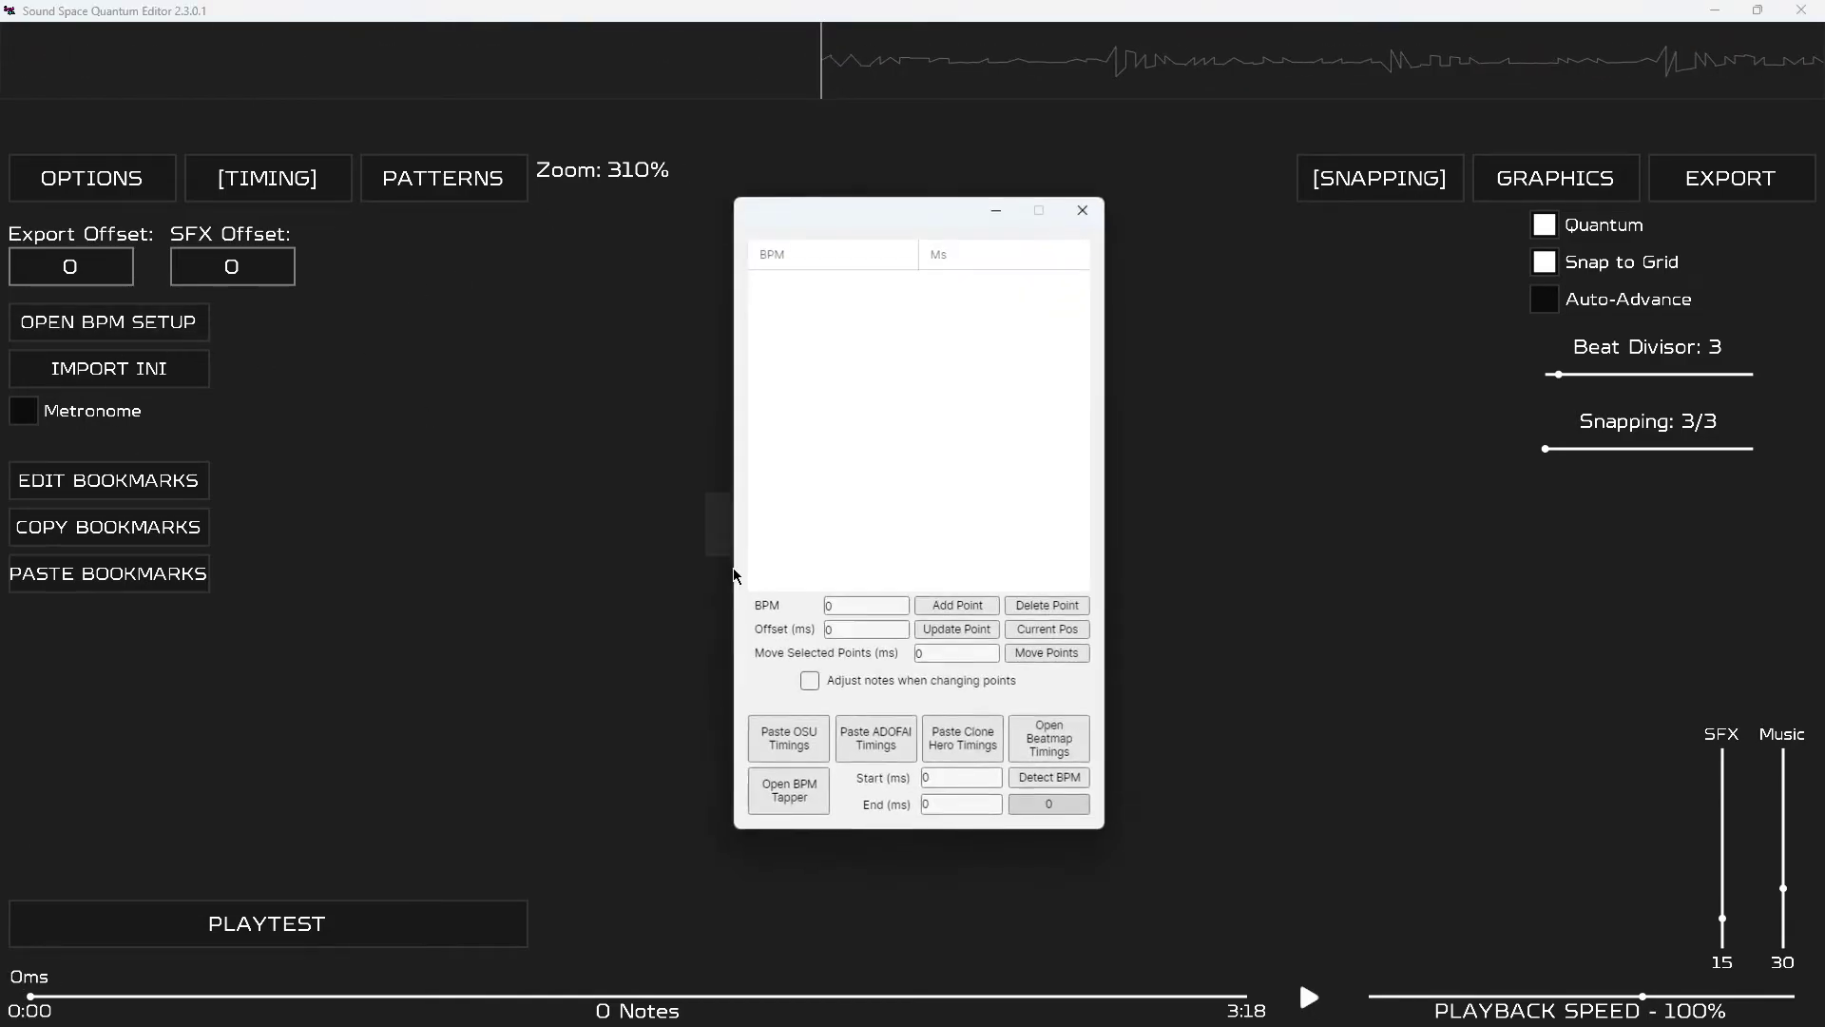
left_click(872, 606)
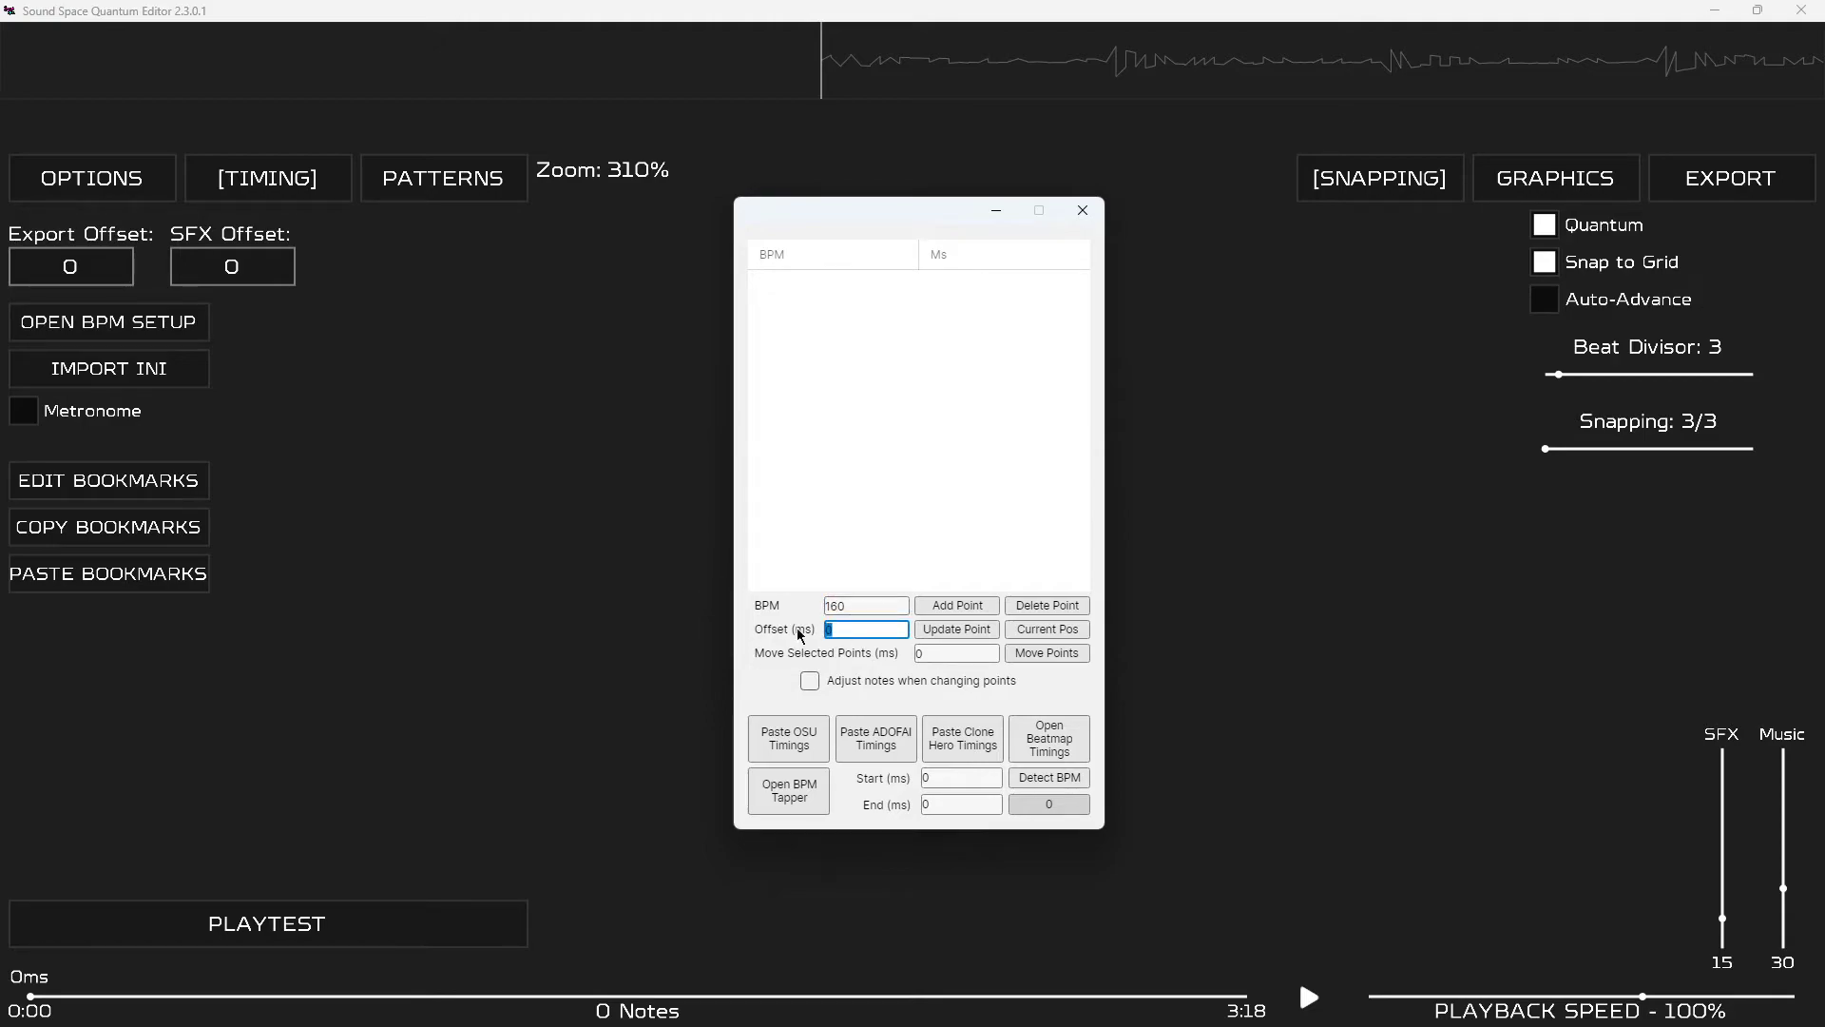
left_click(957, 606)
left_click(1081, 210)
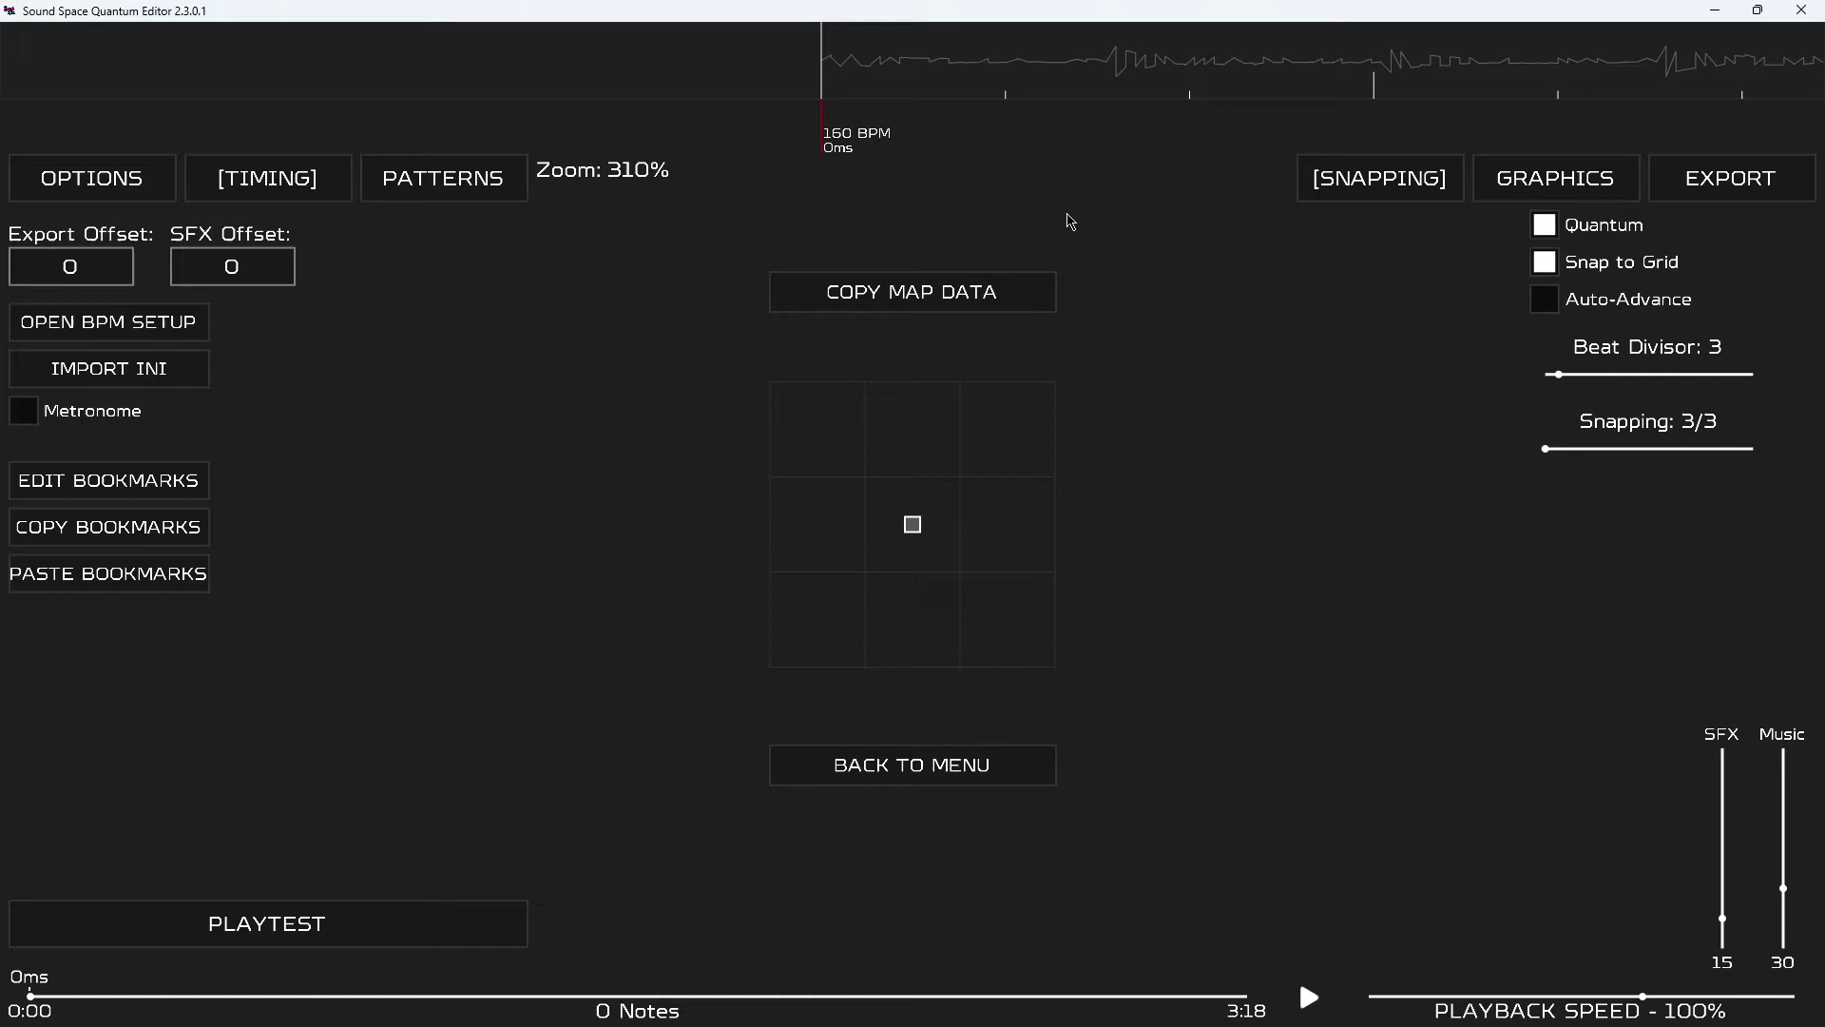
Place a note in the upper-right grid cell at 0 ms and set the beat divisor to 2.
key("e")
scroll(1068, 220, "down", 1)
key("space")
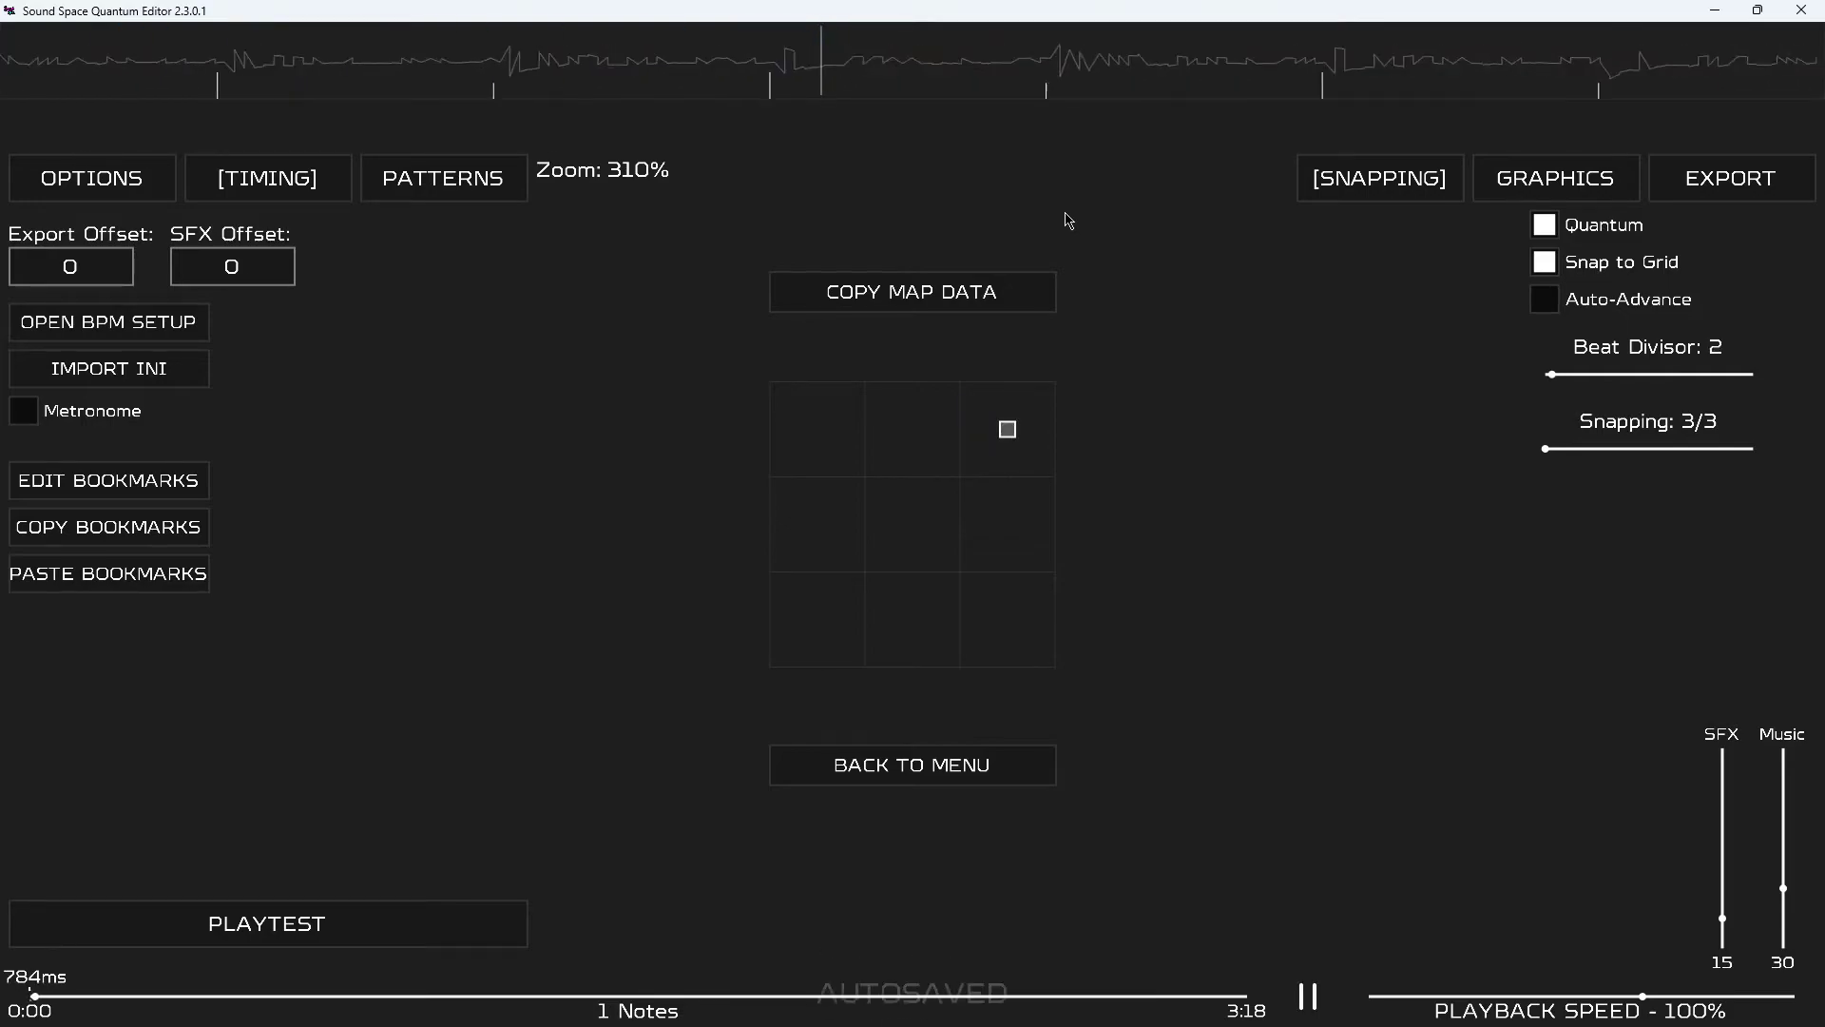
key("space")
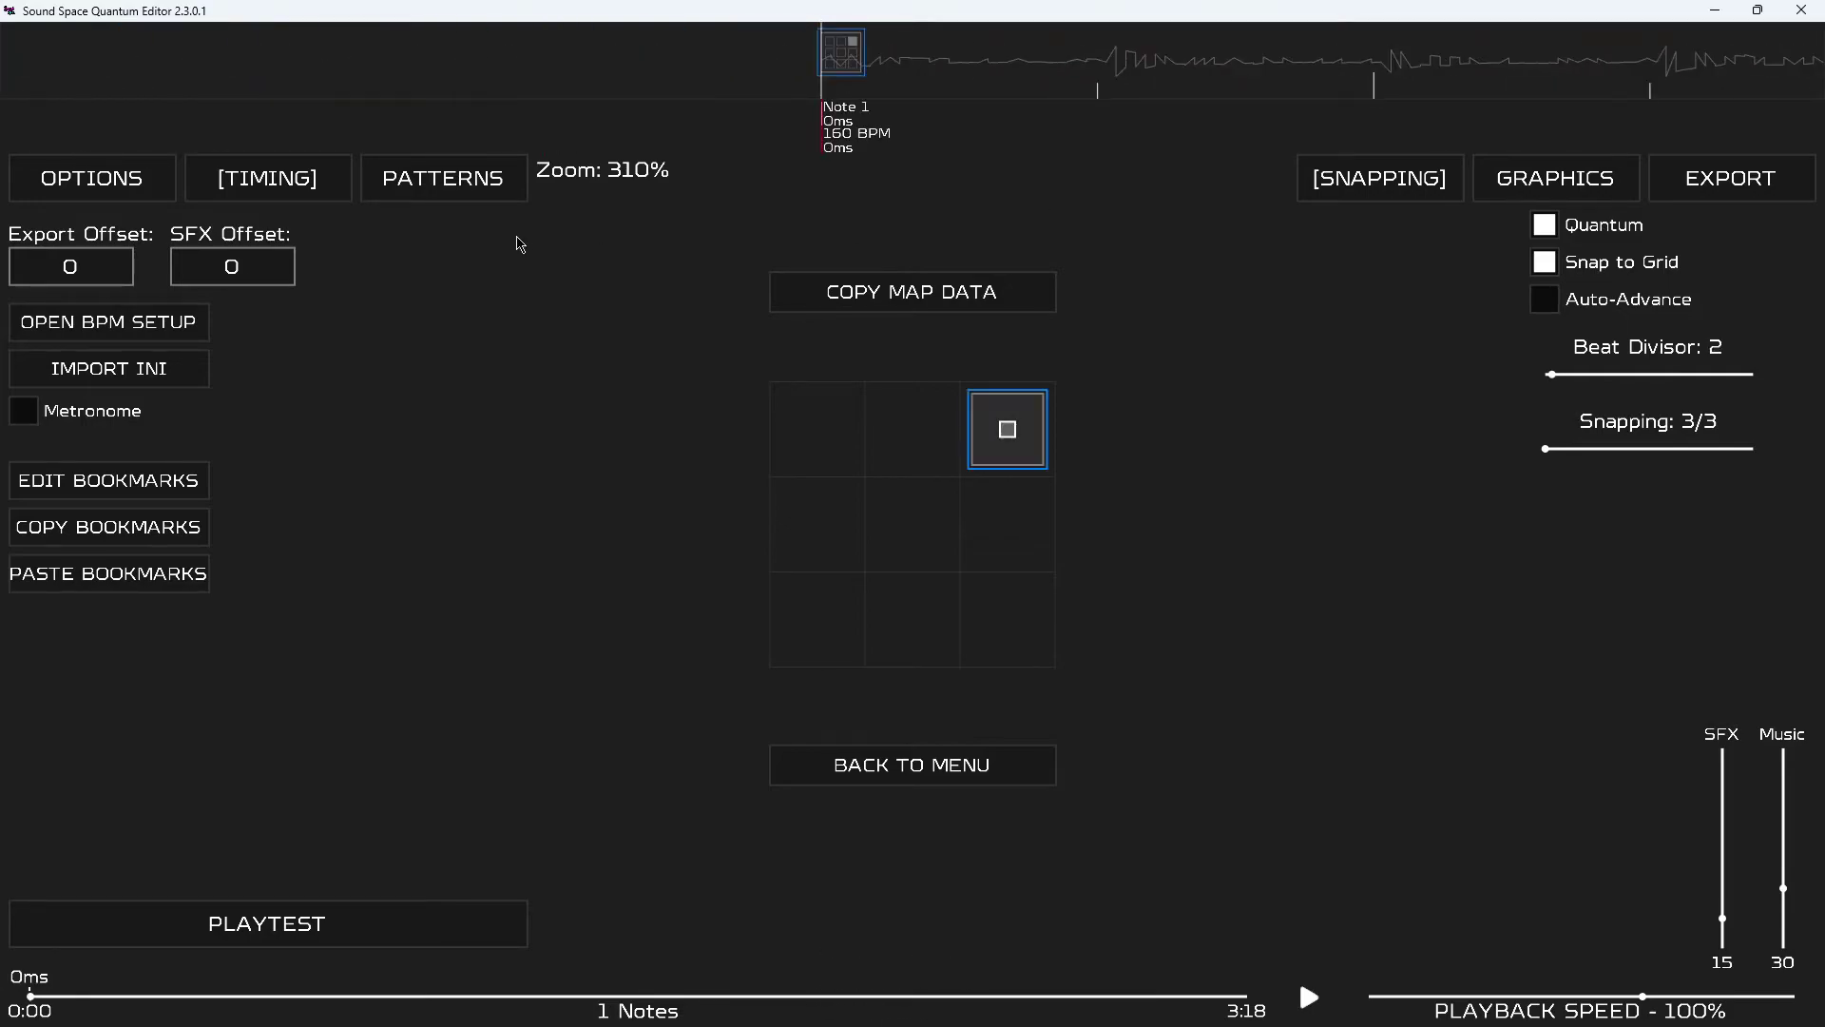
Play the song's opening with the metronome on, and turn the metronome off again.
left_click(34, 410)
key("space")
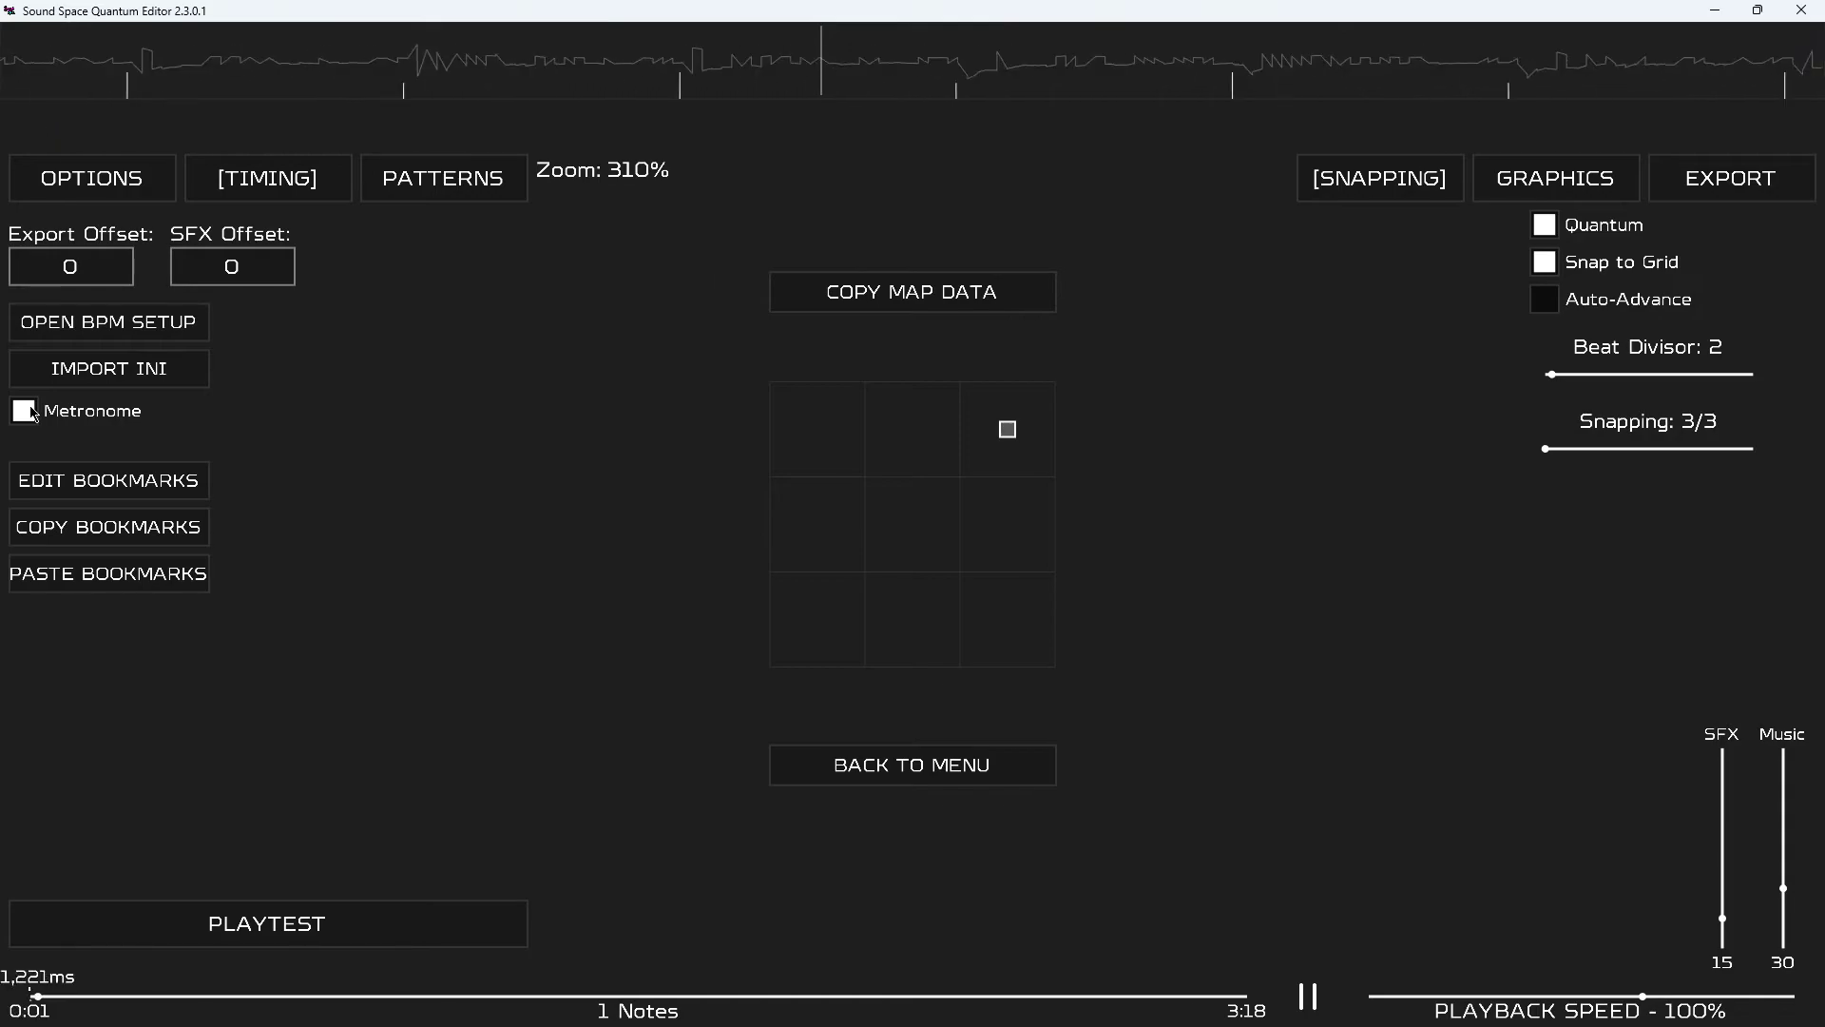
key("space")
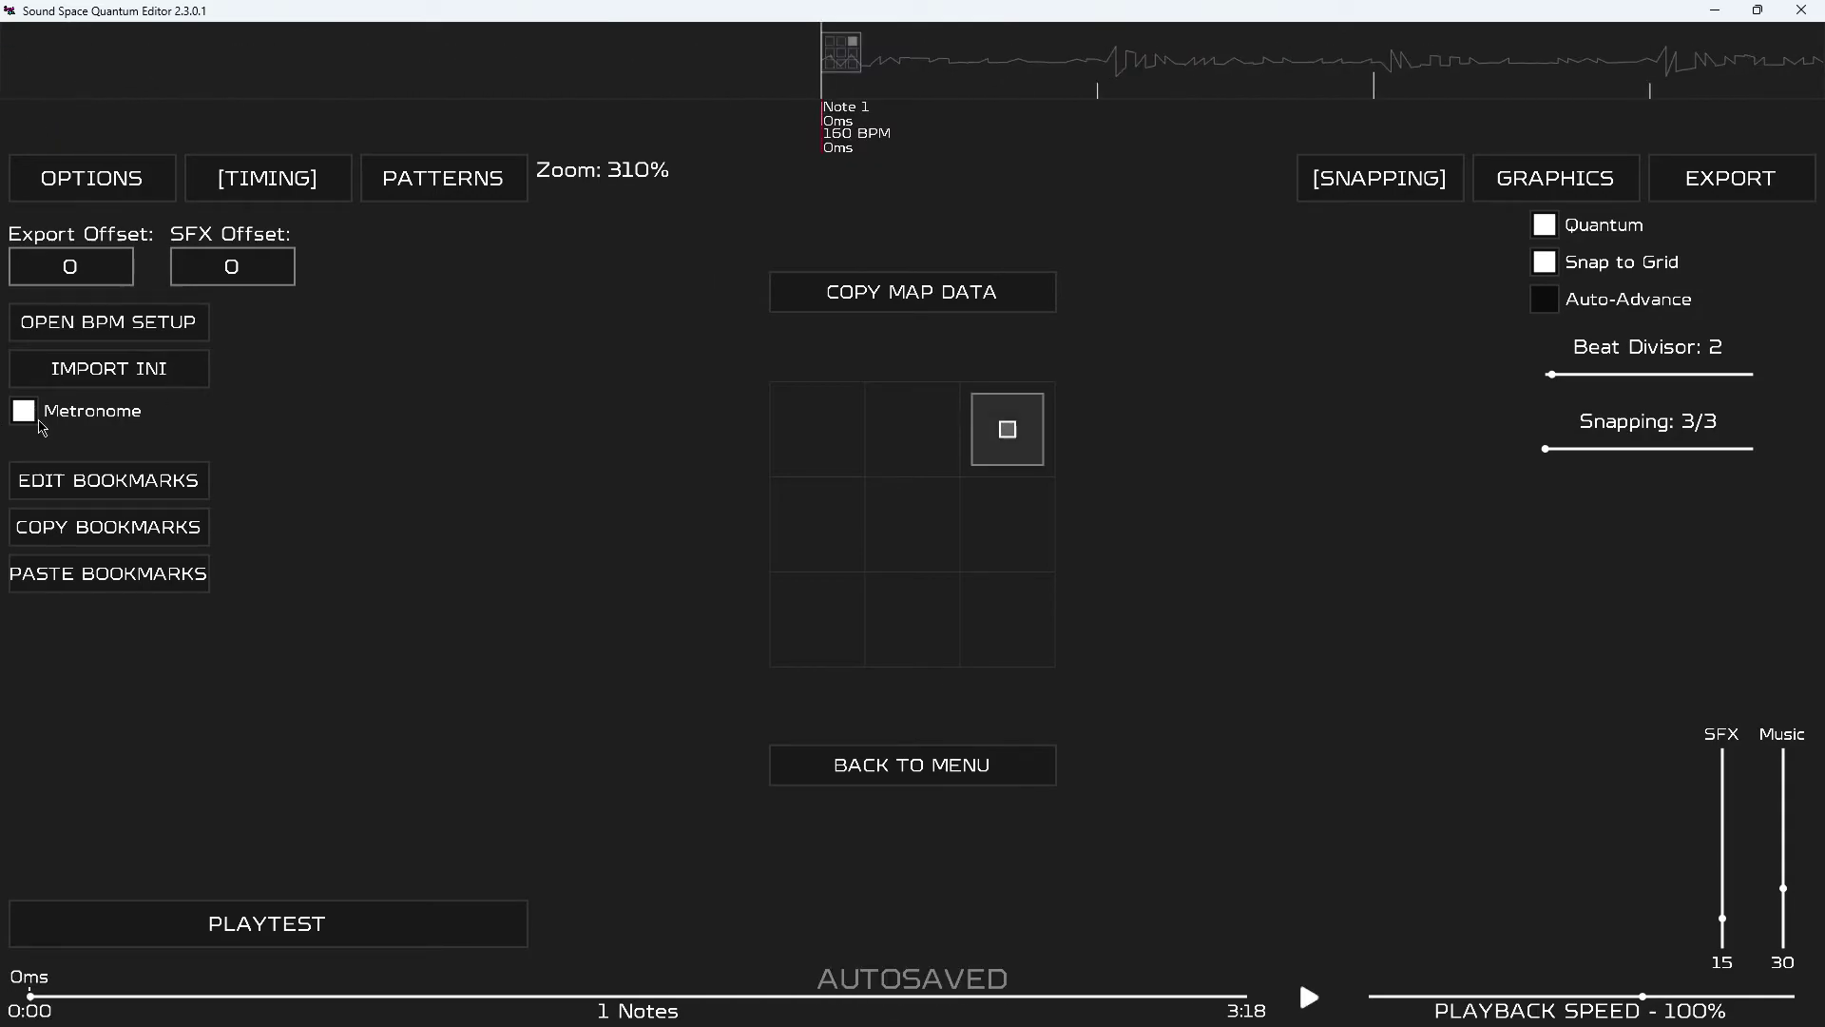
left_click(41, 424)
Display the key letters on the note grid's cells.
scroll(537, 423, "down", 1)
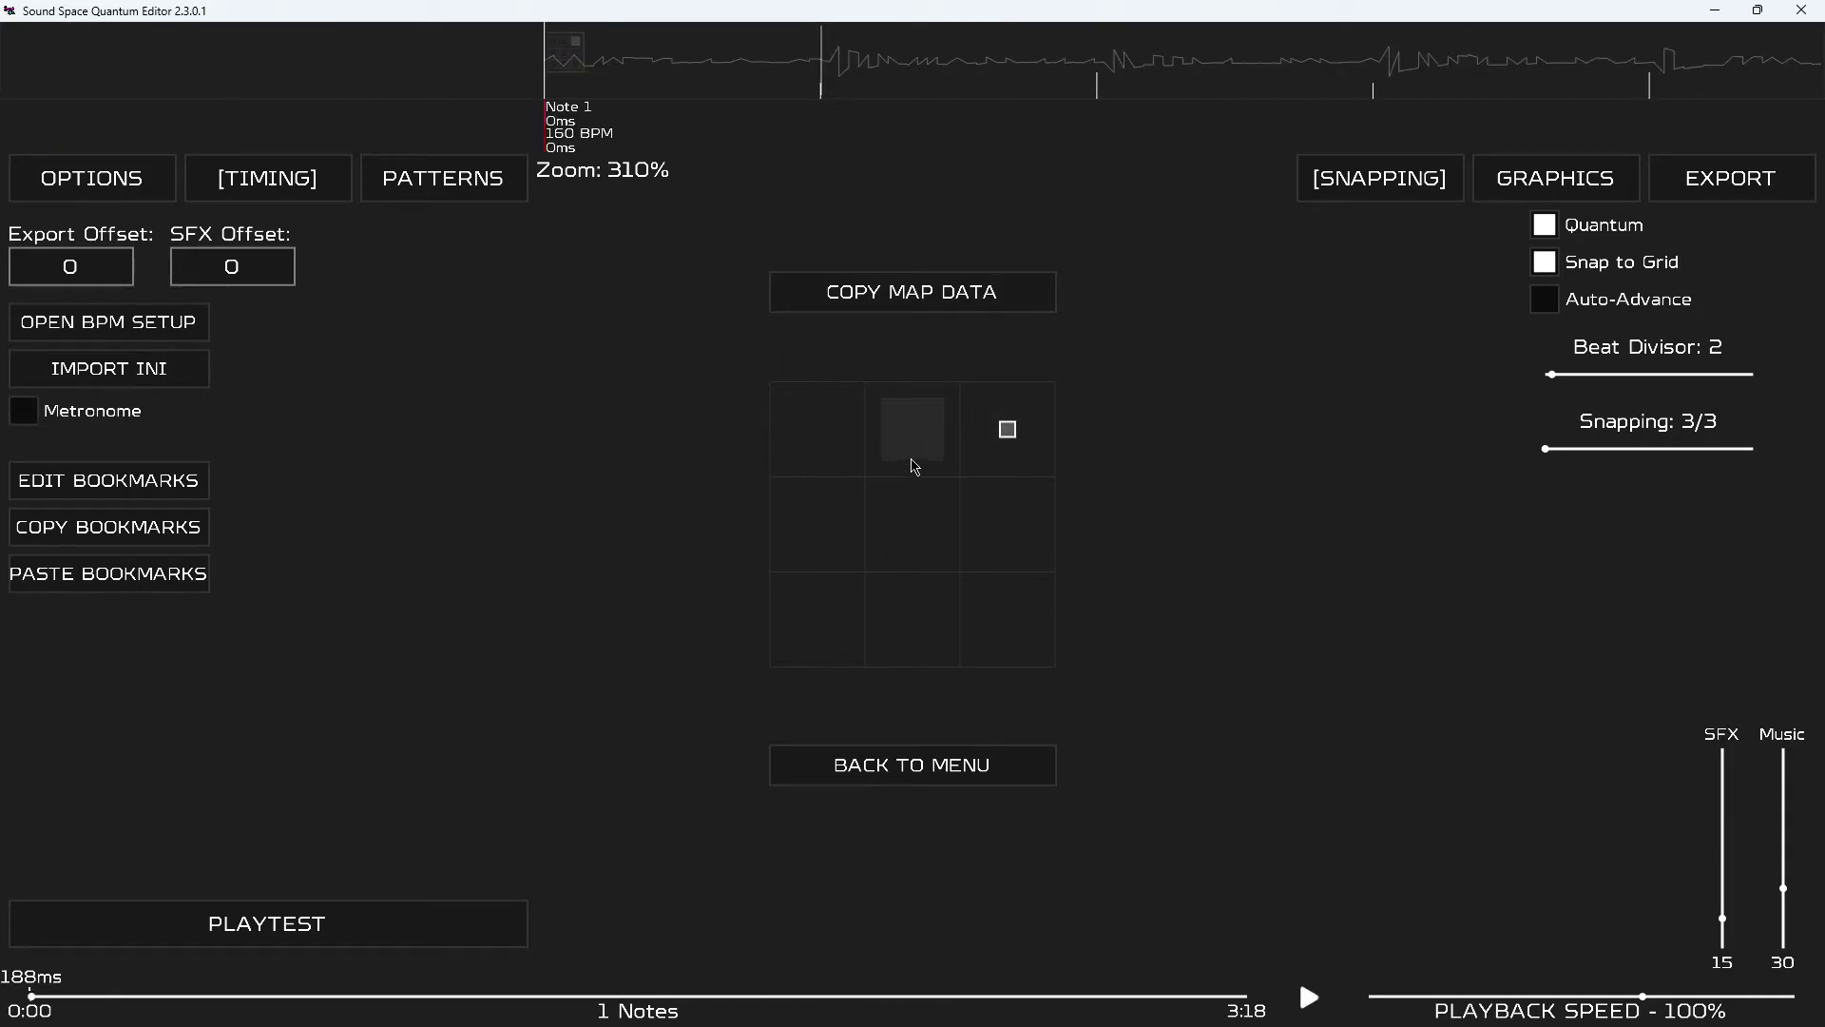
scroll(911, 466, "up", 1)
scroll(831, 469, "down", 2)
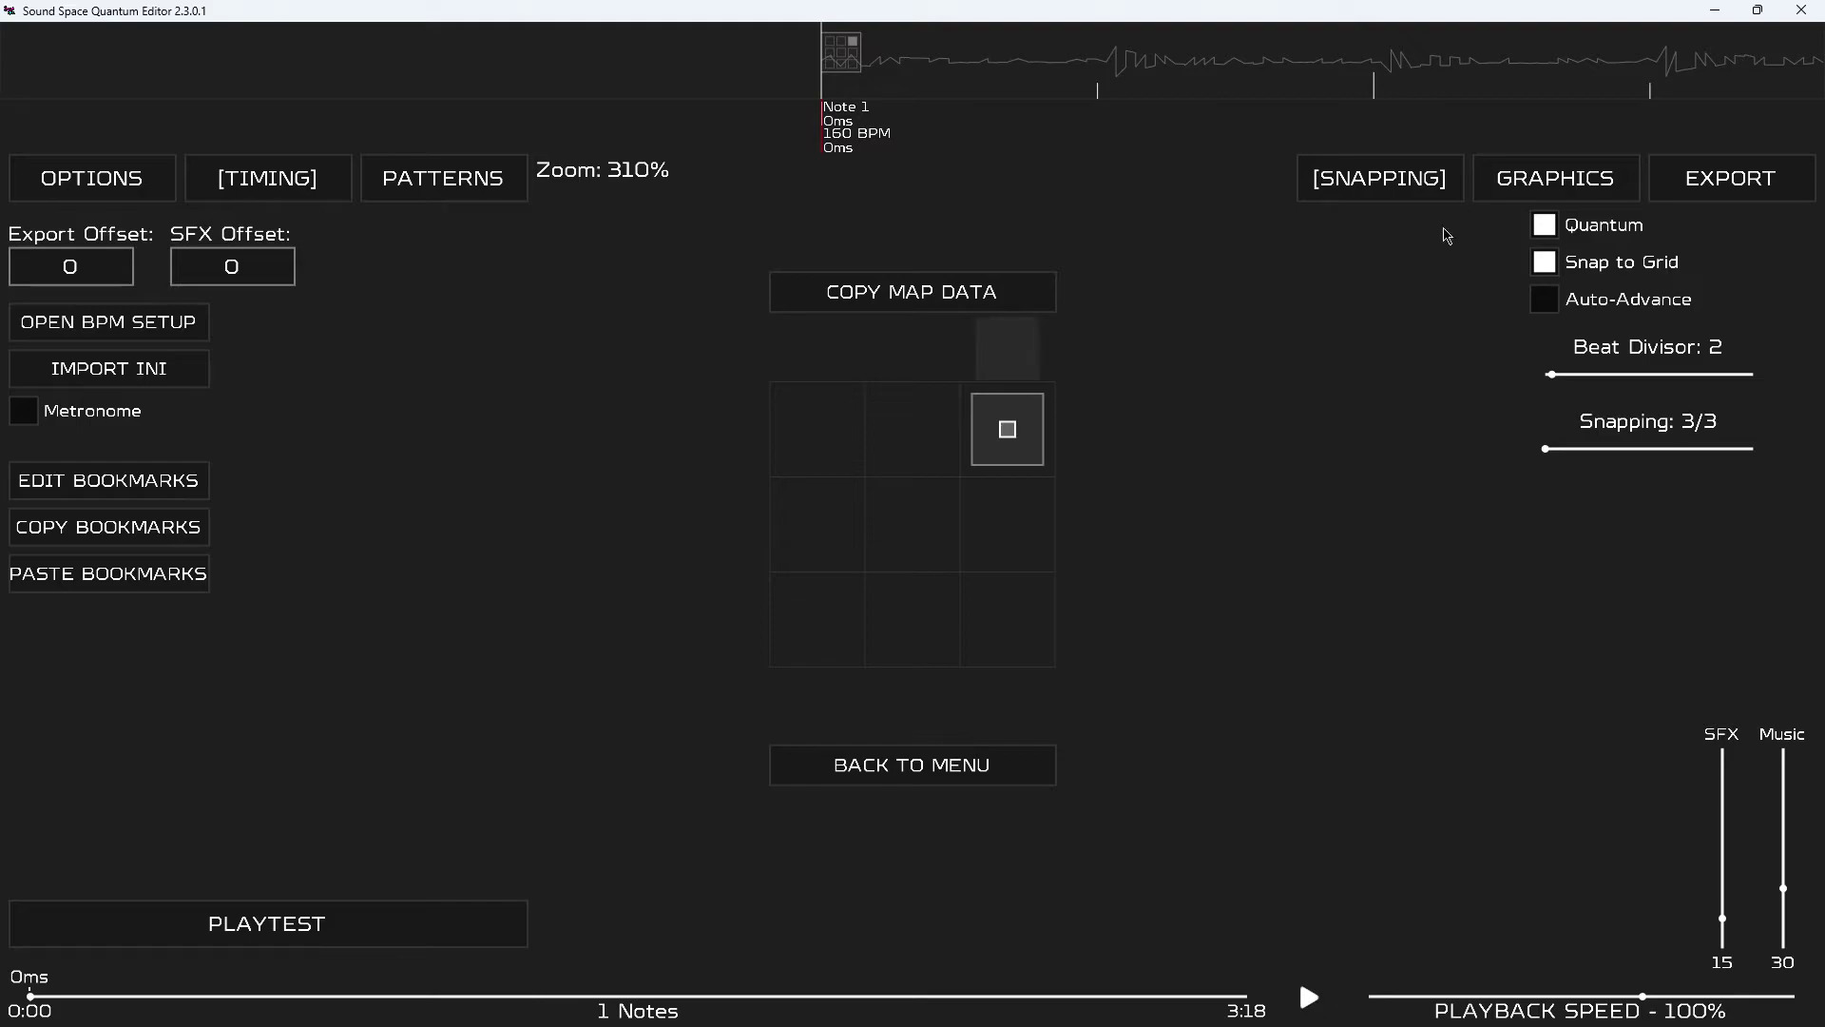
left_click(1588, 193)
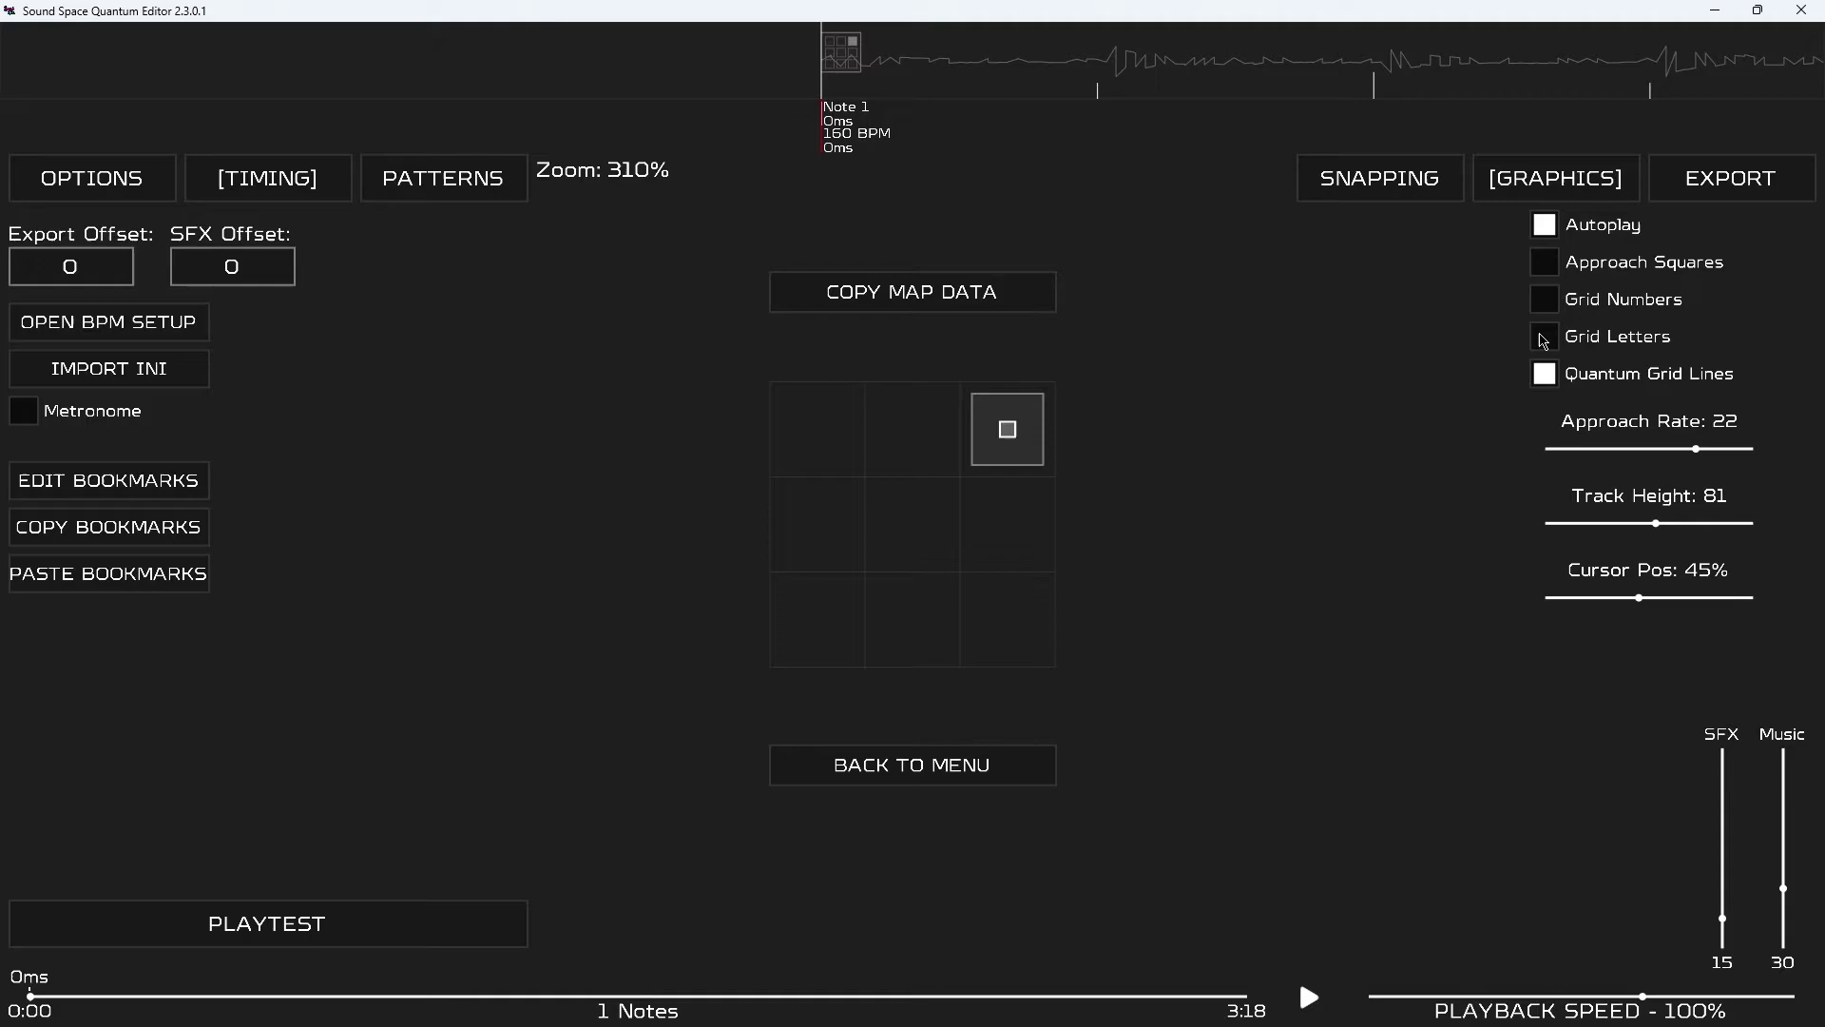
Place a test note in each of the nine grid cells at 188 ms and undo them all.
scroll(946, 463, "down", 1)
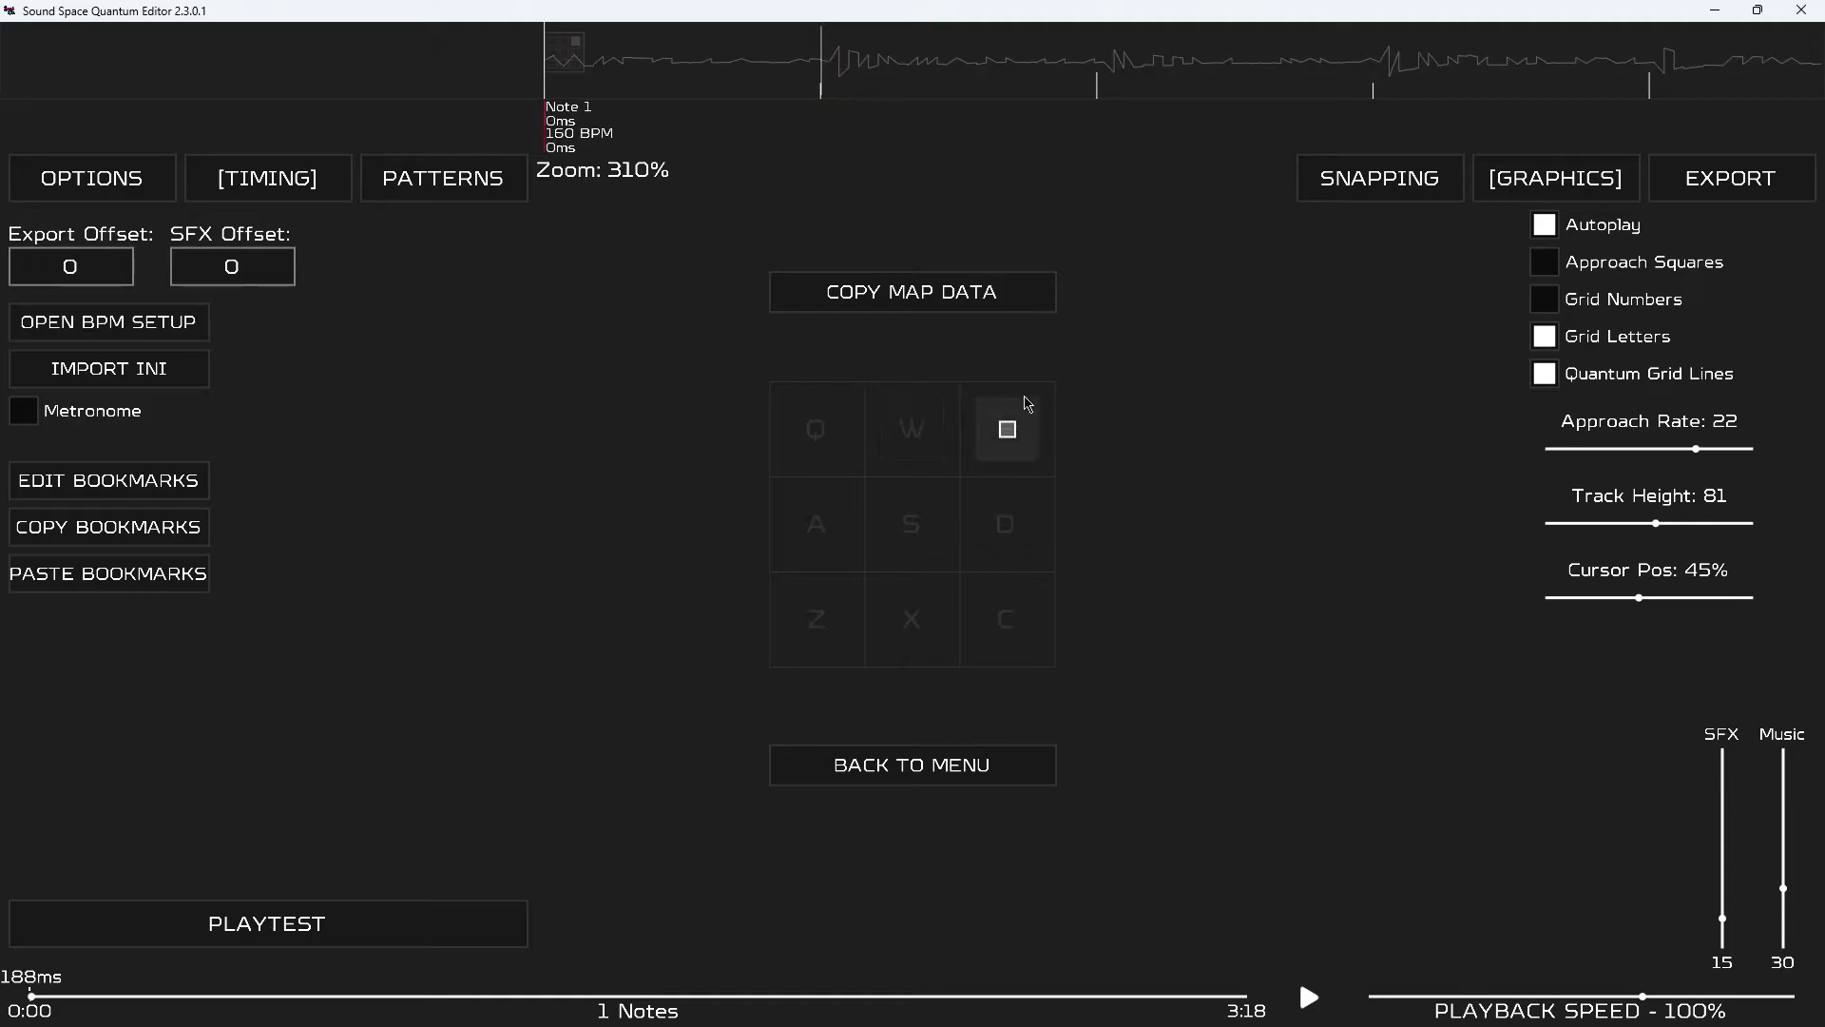
key("q")
key("w")
key("e")
key("a")
key("s")
key("d")
key("z")
key("x")
key("c")
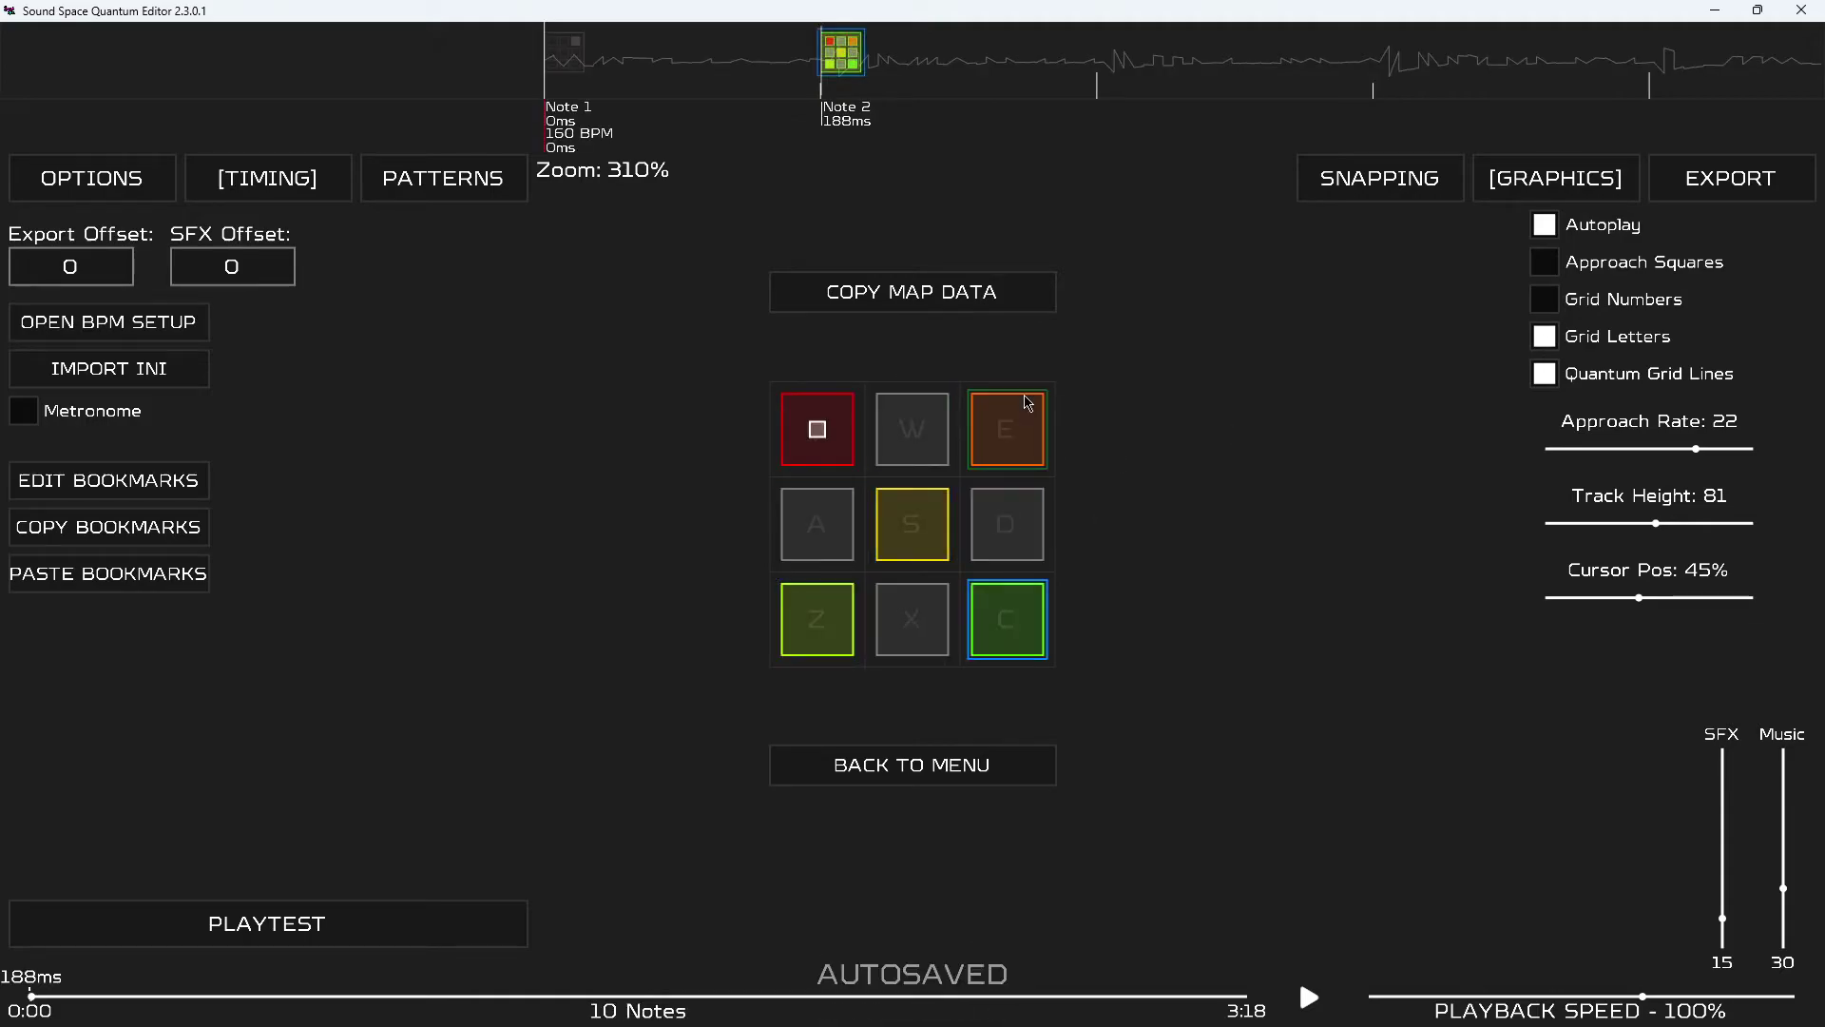
key("ctrl+z")
key("ctrl+z")
key("ctrl+z")
key("ctrl+z")
key("ctrl+z")
key("ctrl+z")
key("ctrl+z")
key("ctrl+z")
key("ctrl+z")
scroll(1028, 402, "up", 1)
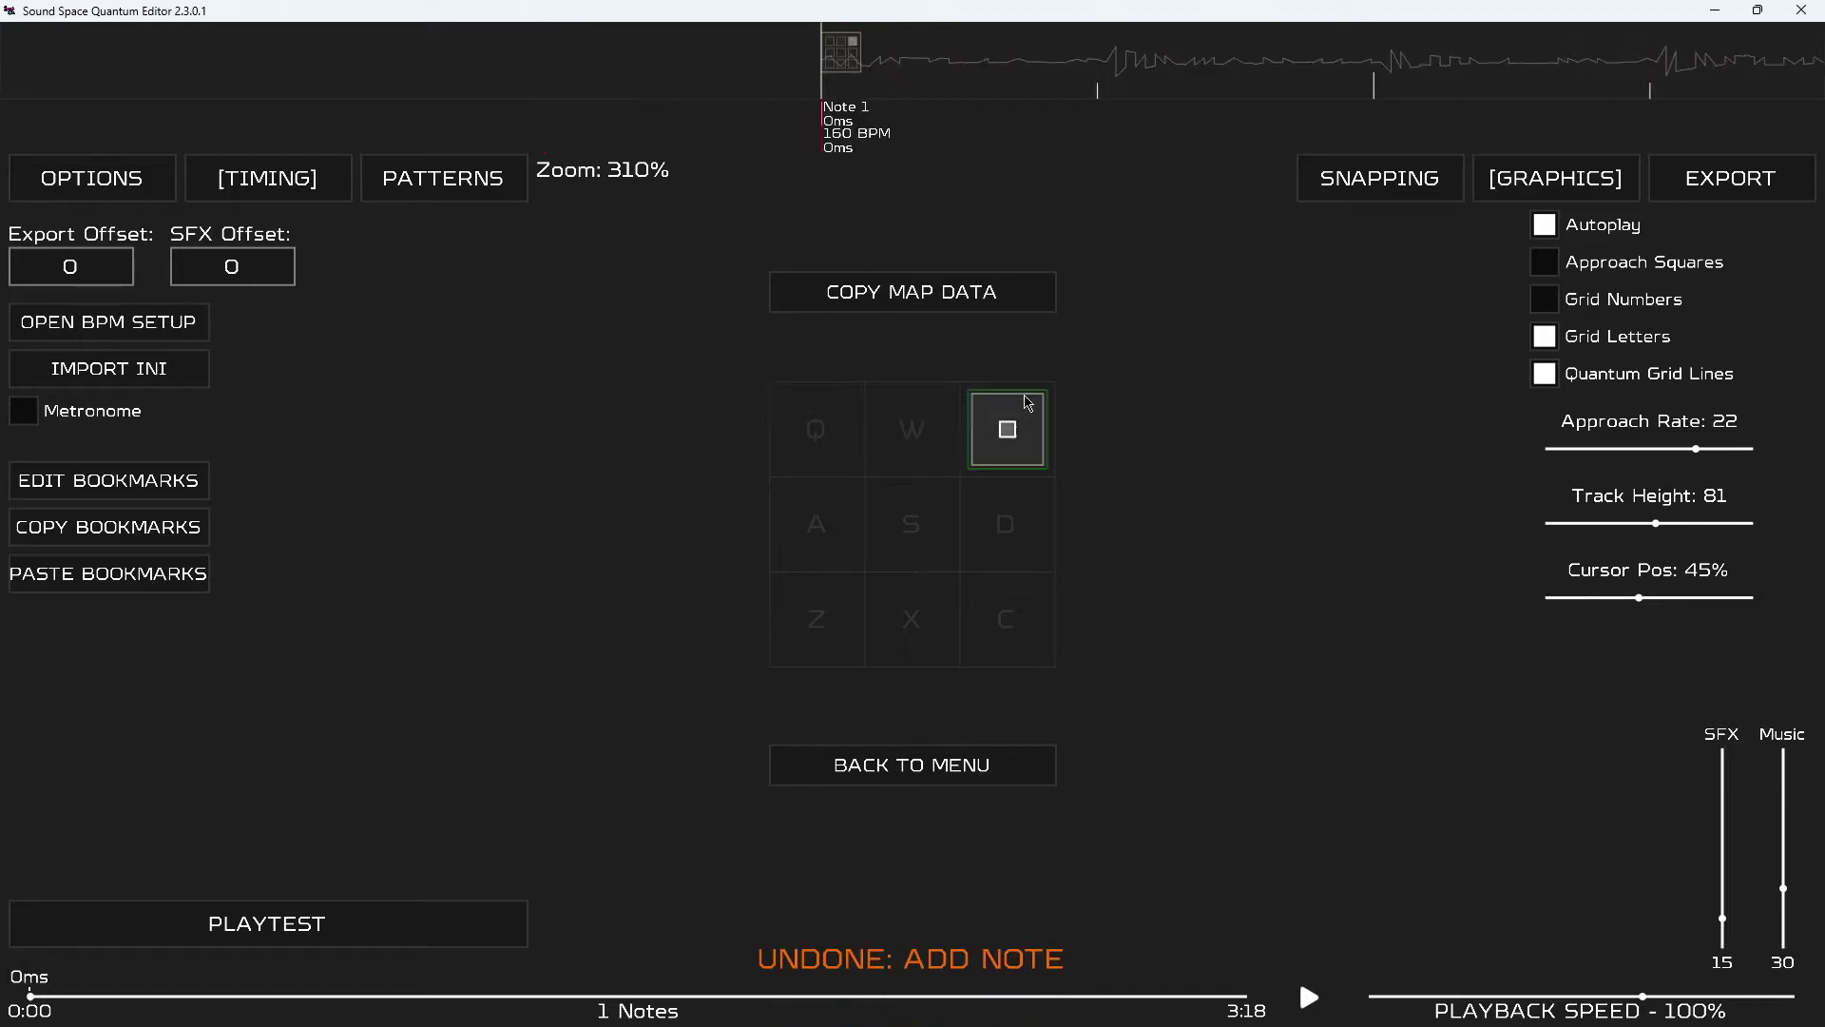
Place test notes across the lettered grid cells once more at 562 ms and undo all of them.
scroll(1028, 402, "down", 3)
key("q")
key("w")
key("e")
key("a")
key("s")
key("d")
key("z")
key("x")
key("c")
key("ctrl+z")
key("ctrl+z")
key("ctrl+z")
key("ctrl+z")
key("ctrl+z")
key("ctrl+z")
key("ctrl+z")
key("ctrl+z")
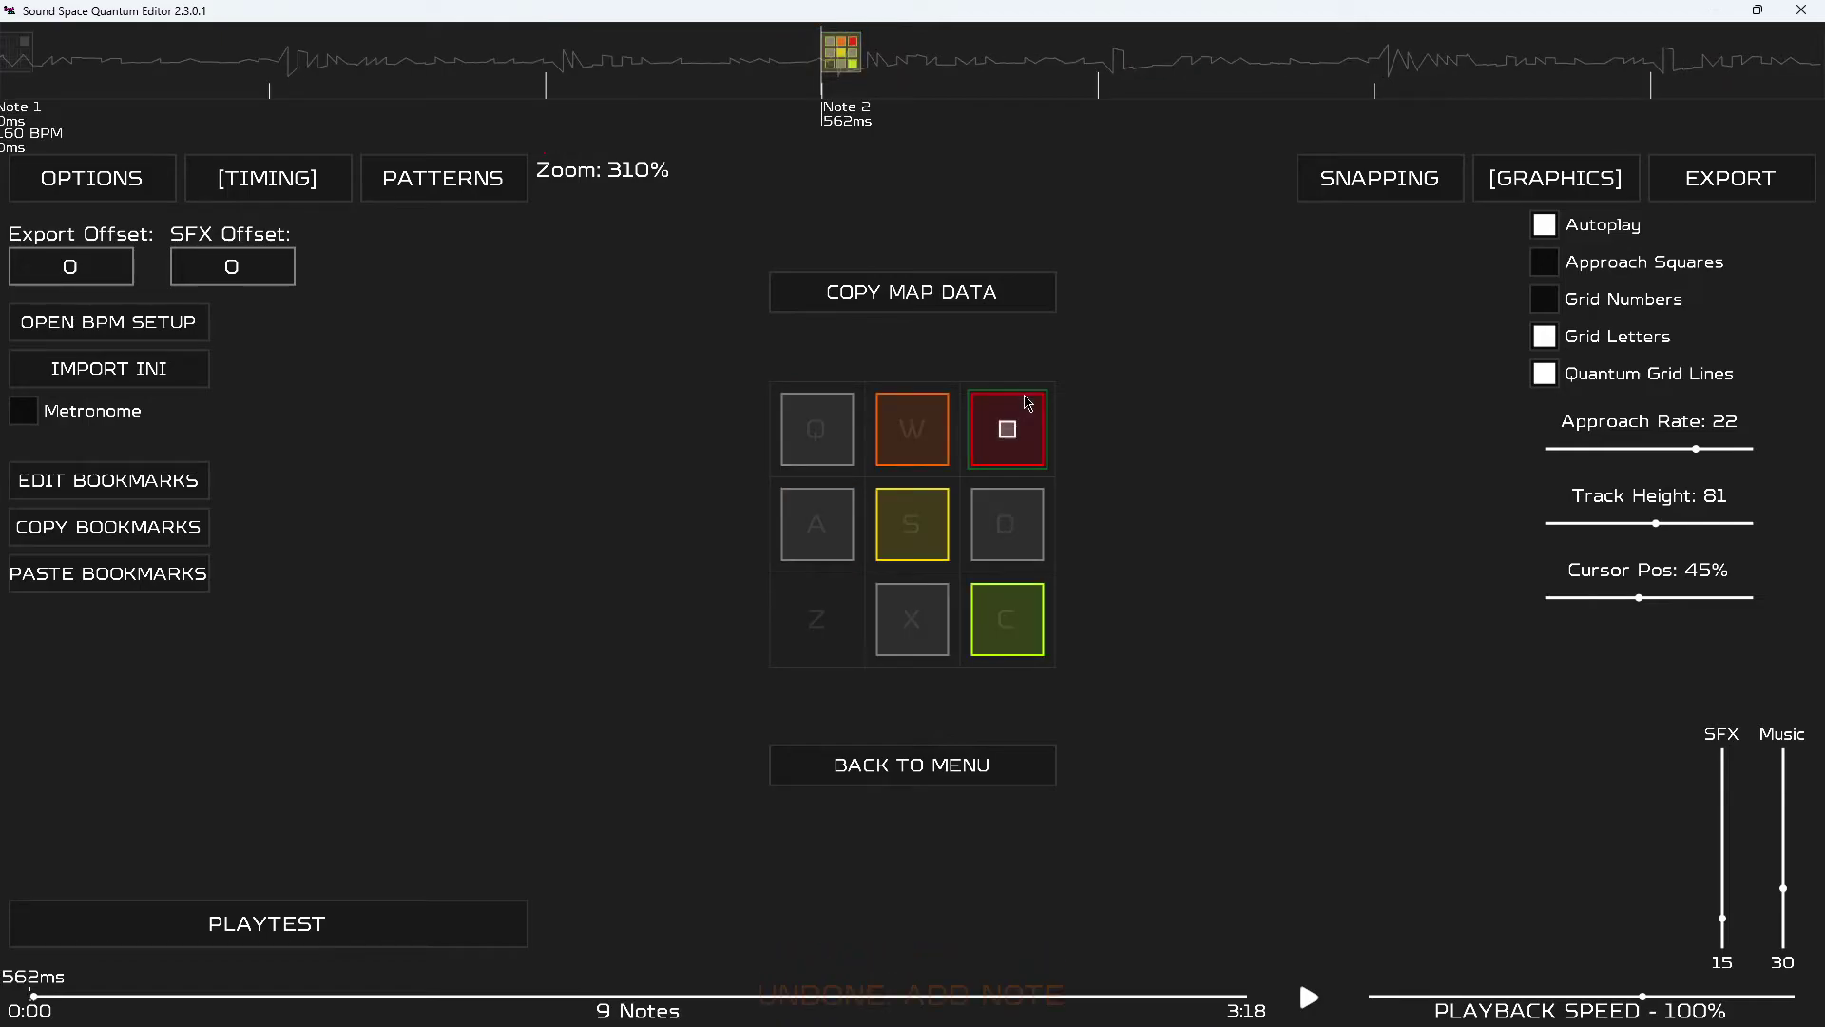
scroll(961, 459, "up", 1)
scroll(961, 459, "up", 1)
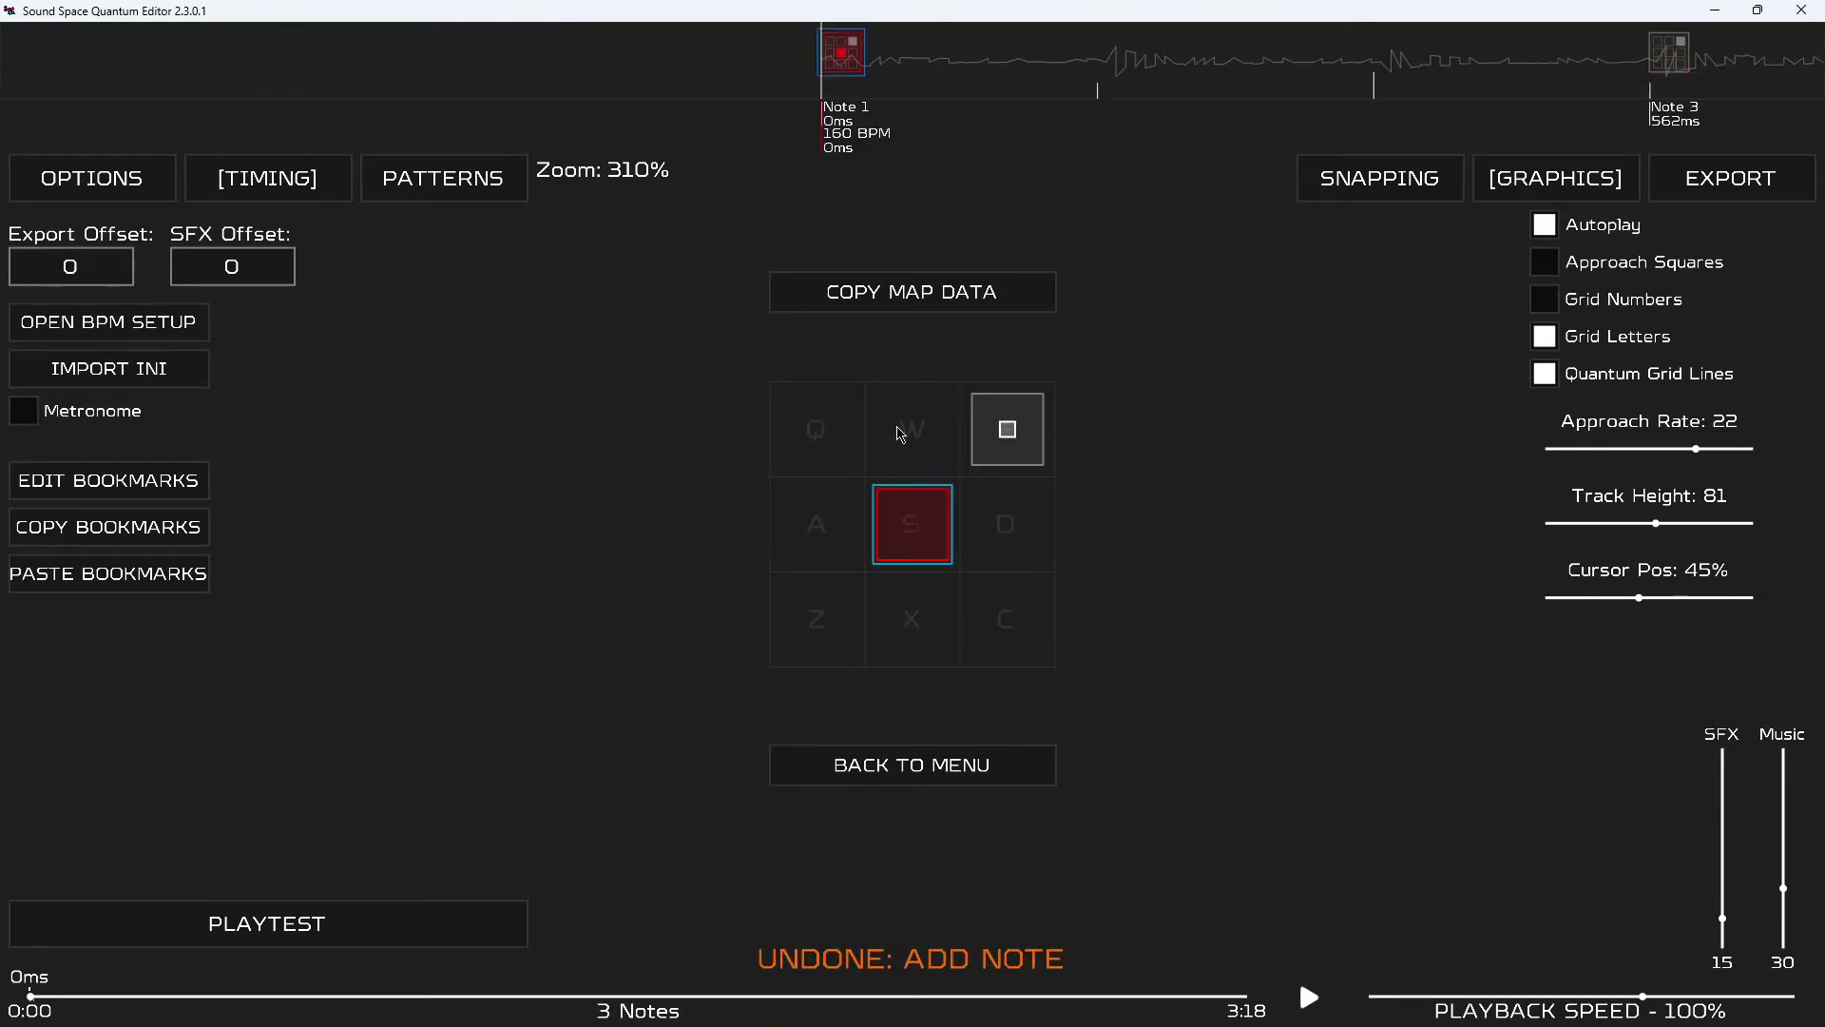
key("ctrl+z")
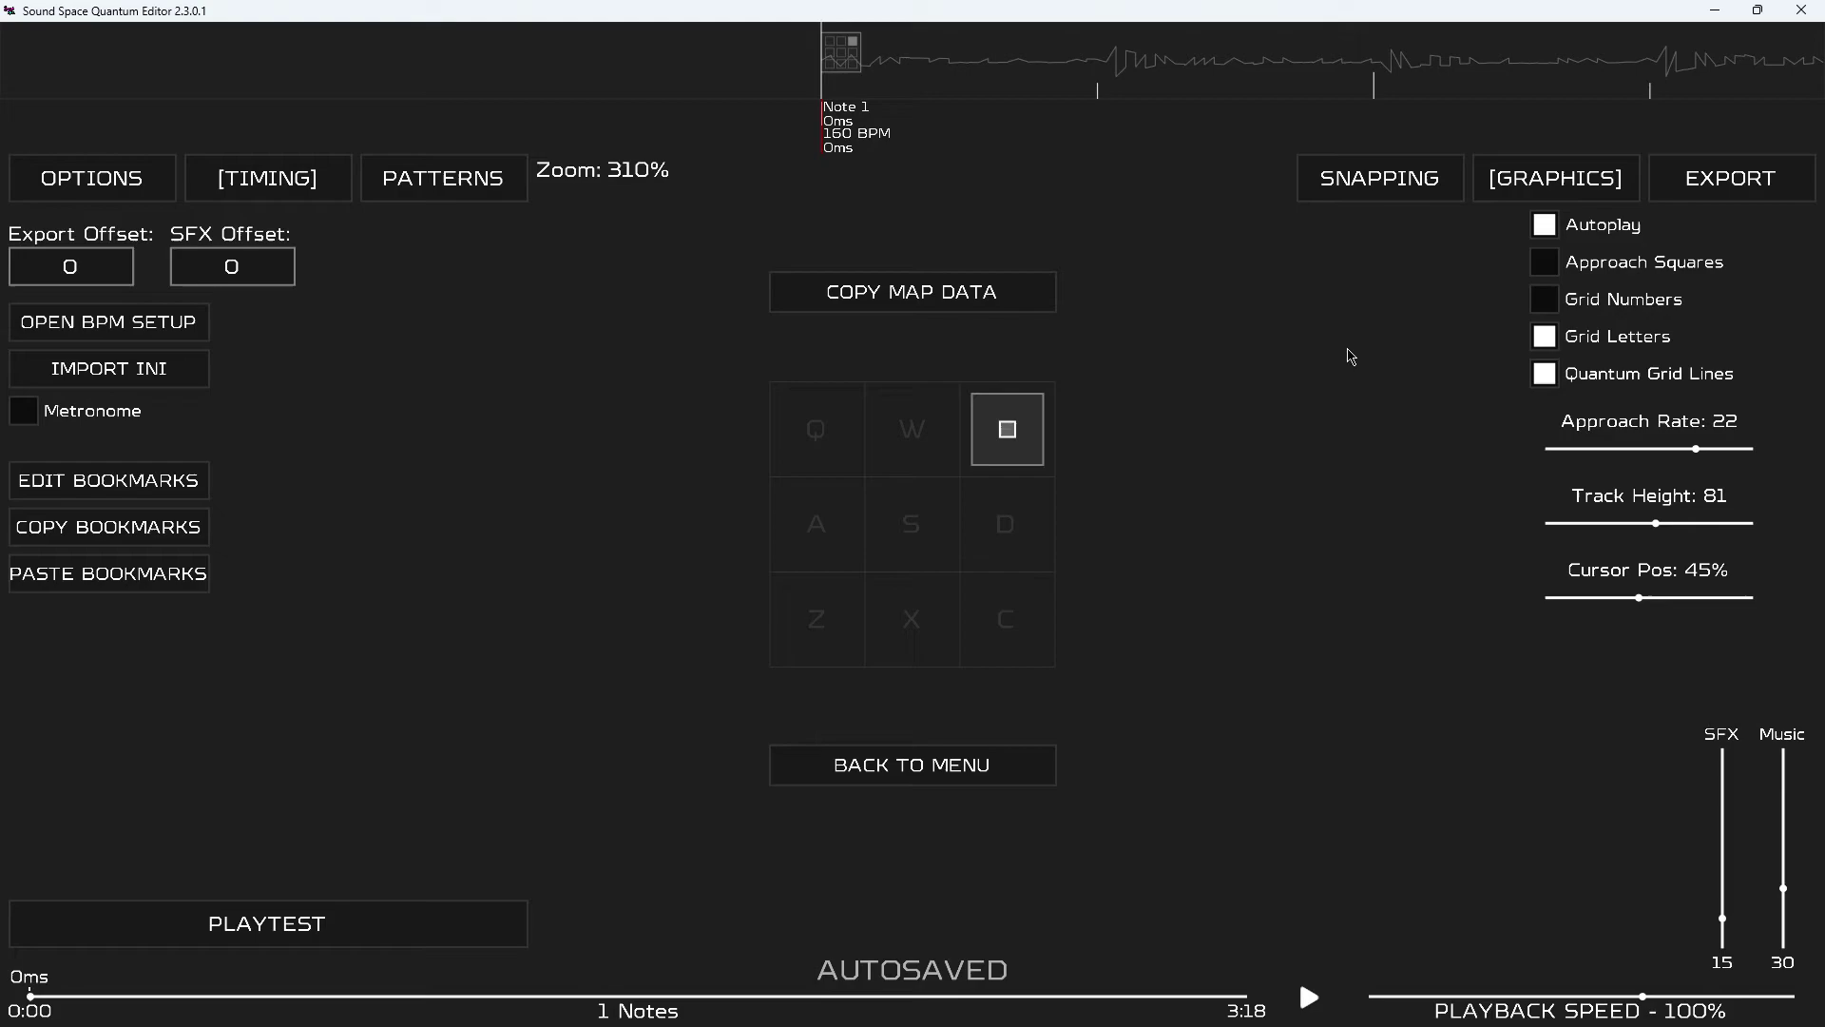
Examine the half-beat steps at the song's start by stepping between the first beat lines and playing the opening.
scroll(1329, 356, "down", 1)
scroll(1326, 356, "up", 1)
scroll(1322, 355, "down", 1)
scroll(1318, 347, "up", 1)
scroll(1320, 354, "down", 1)
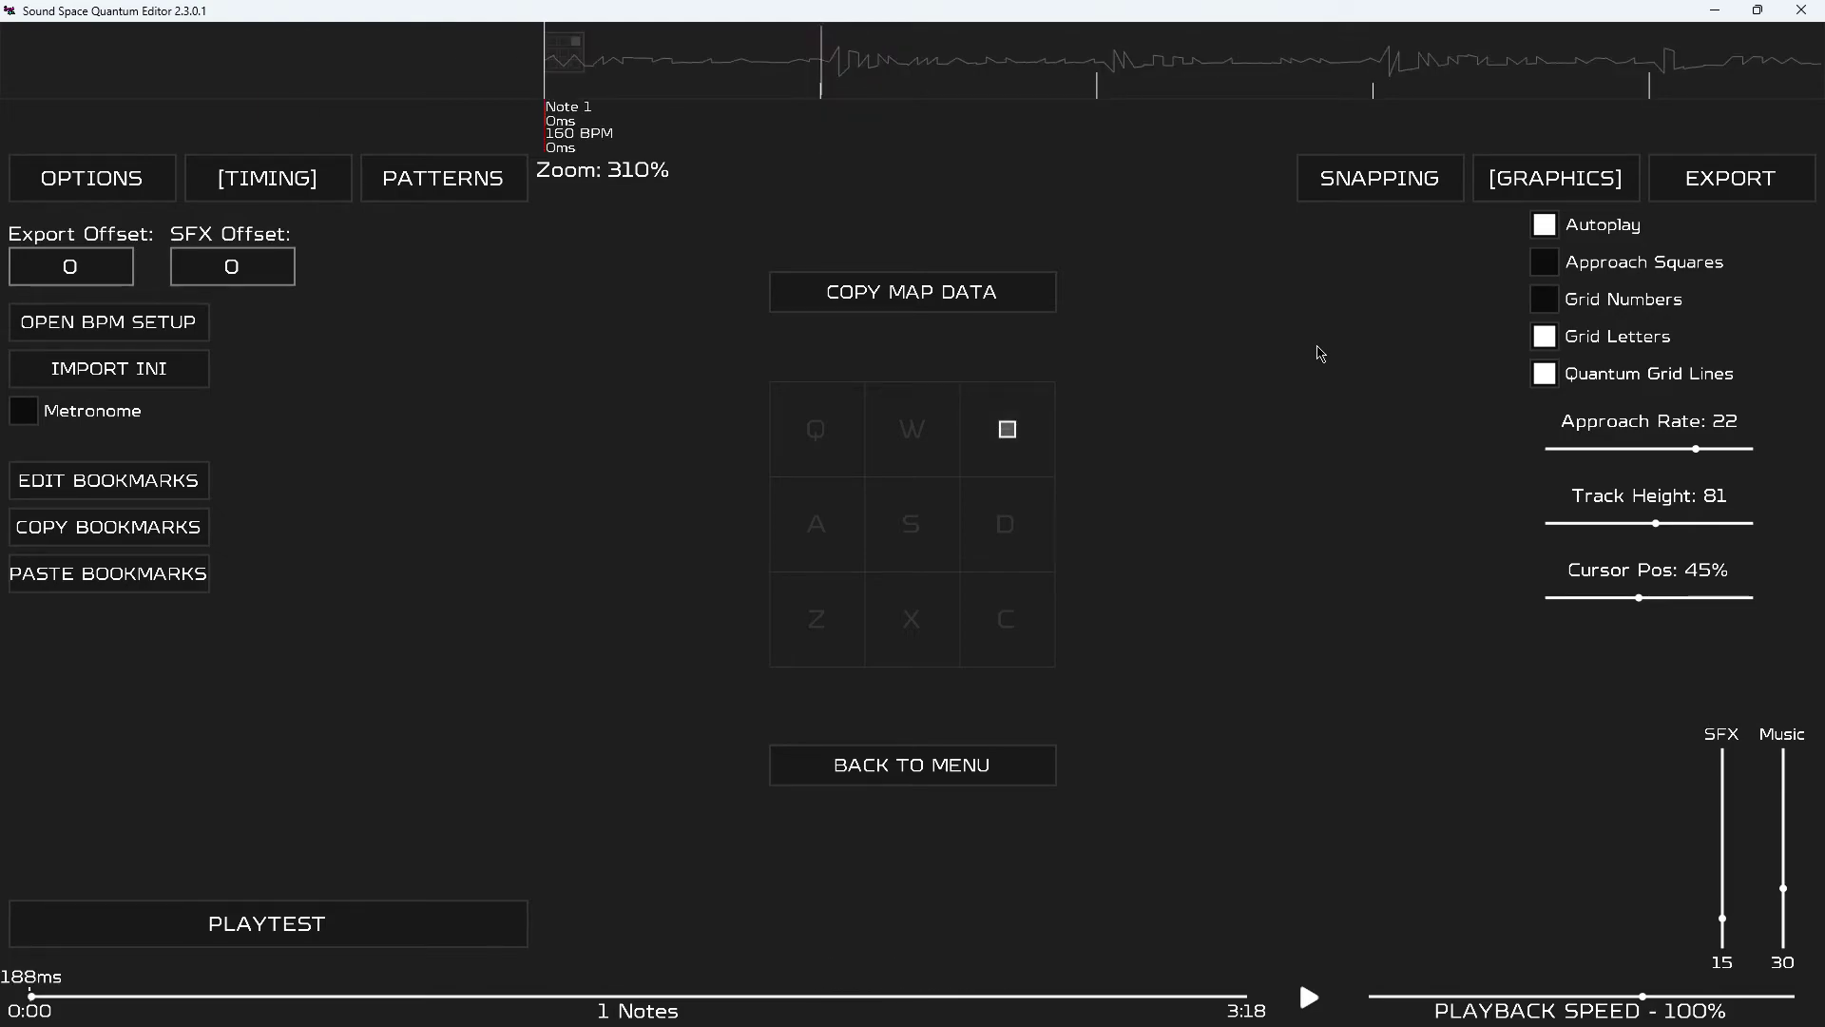
scroll(1320, 354, "up", 1)
key("space")
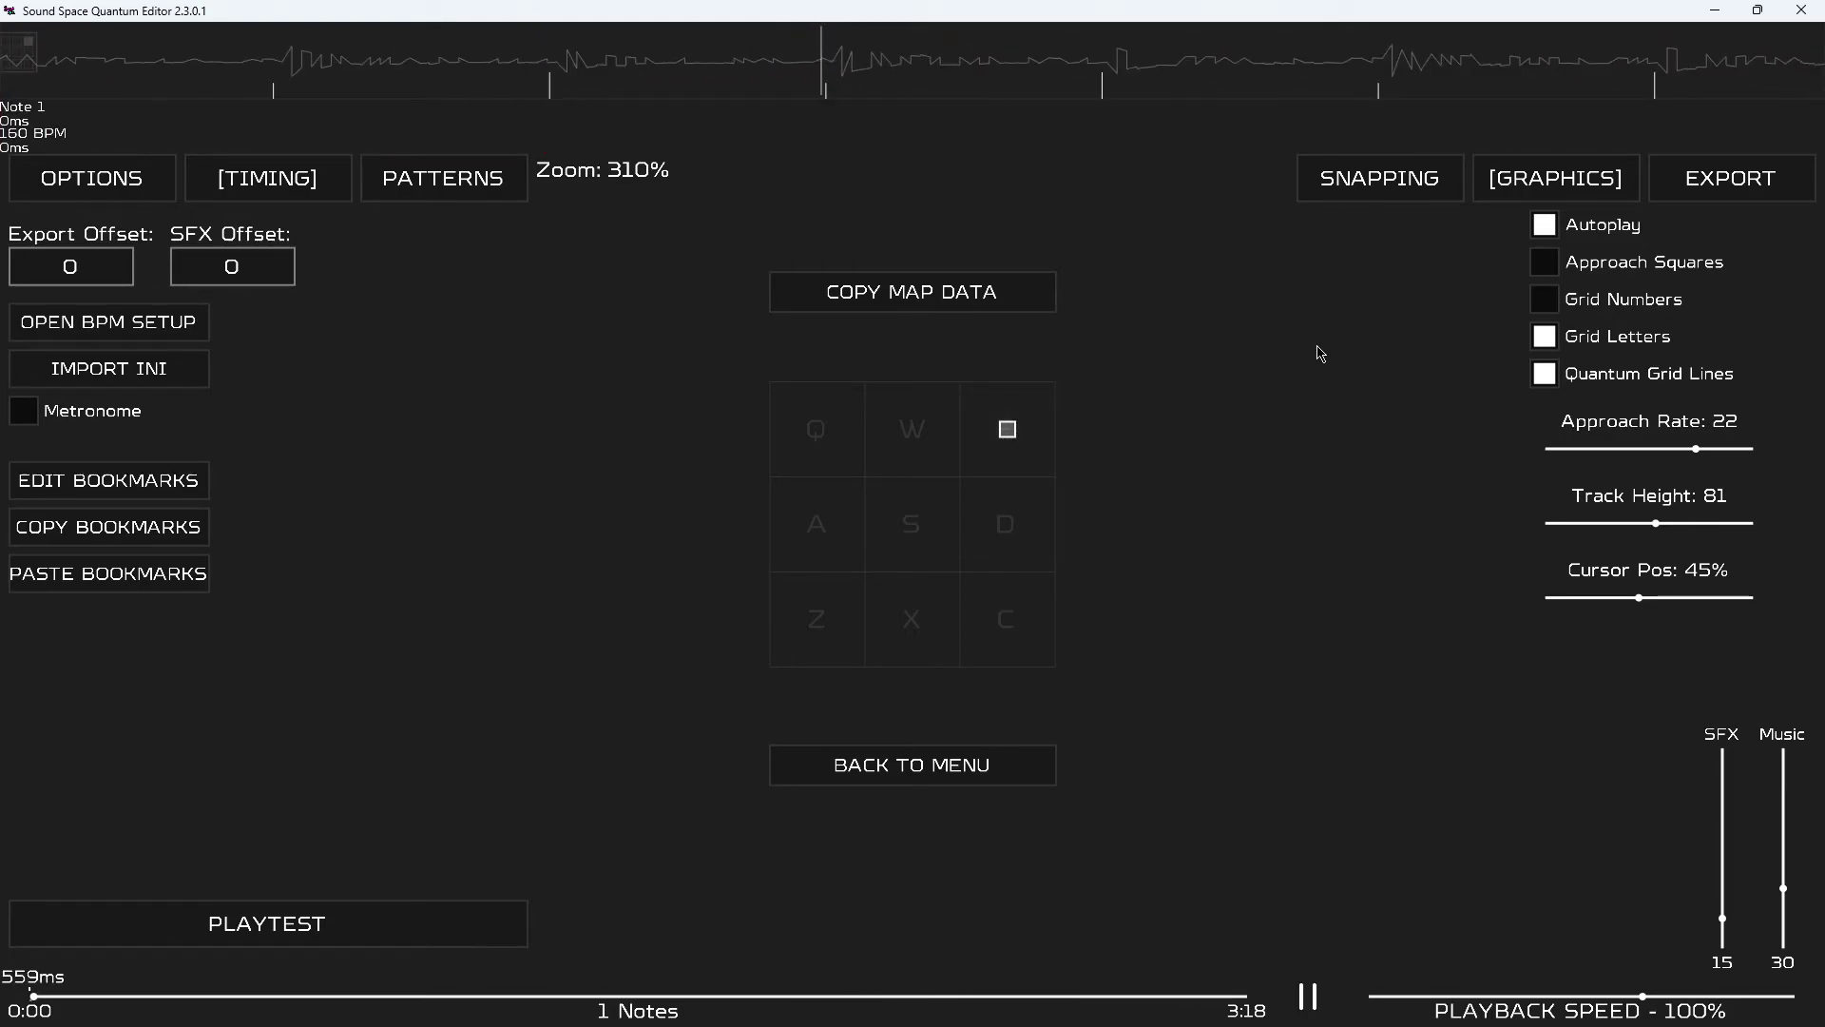
key("space")
scroll(1321, 353, "down", 1)
left_click(1432, 197)
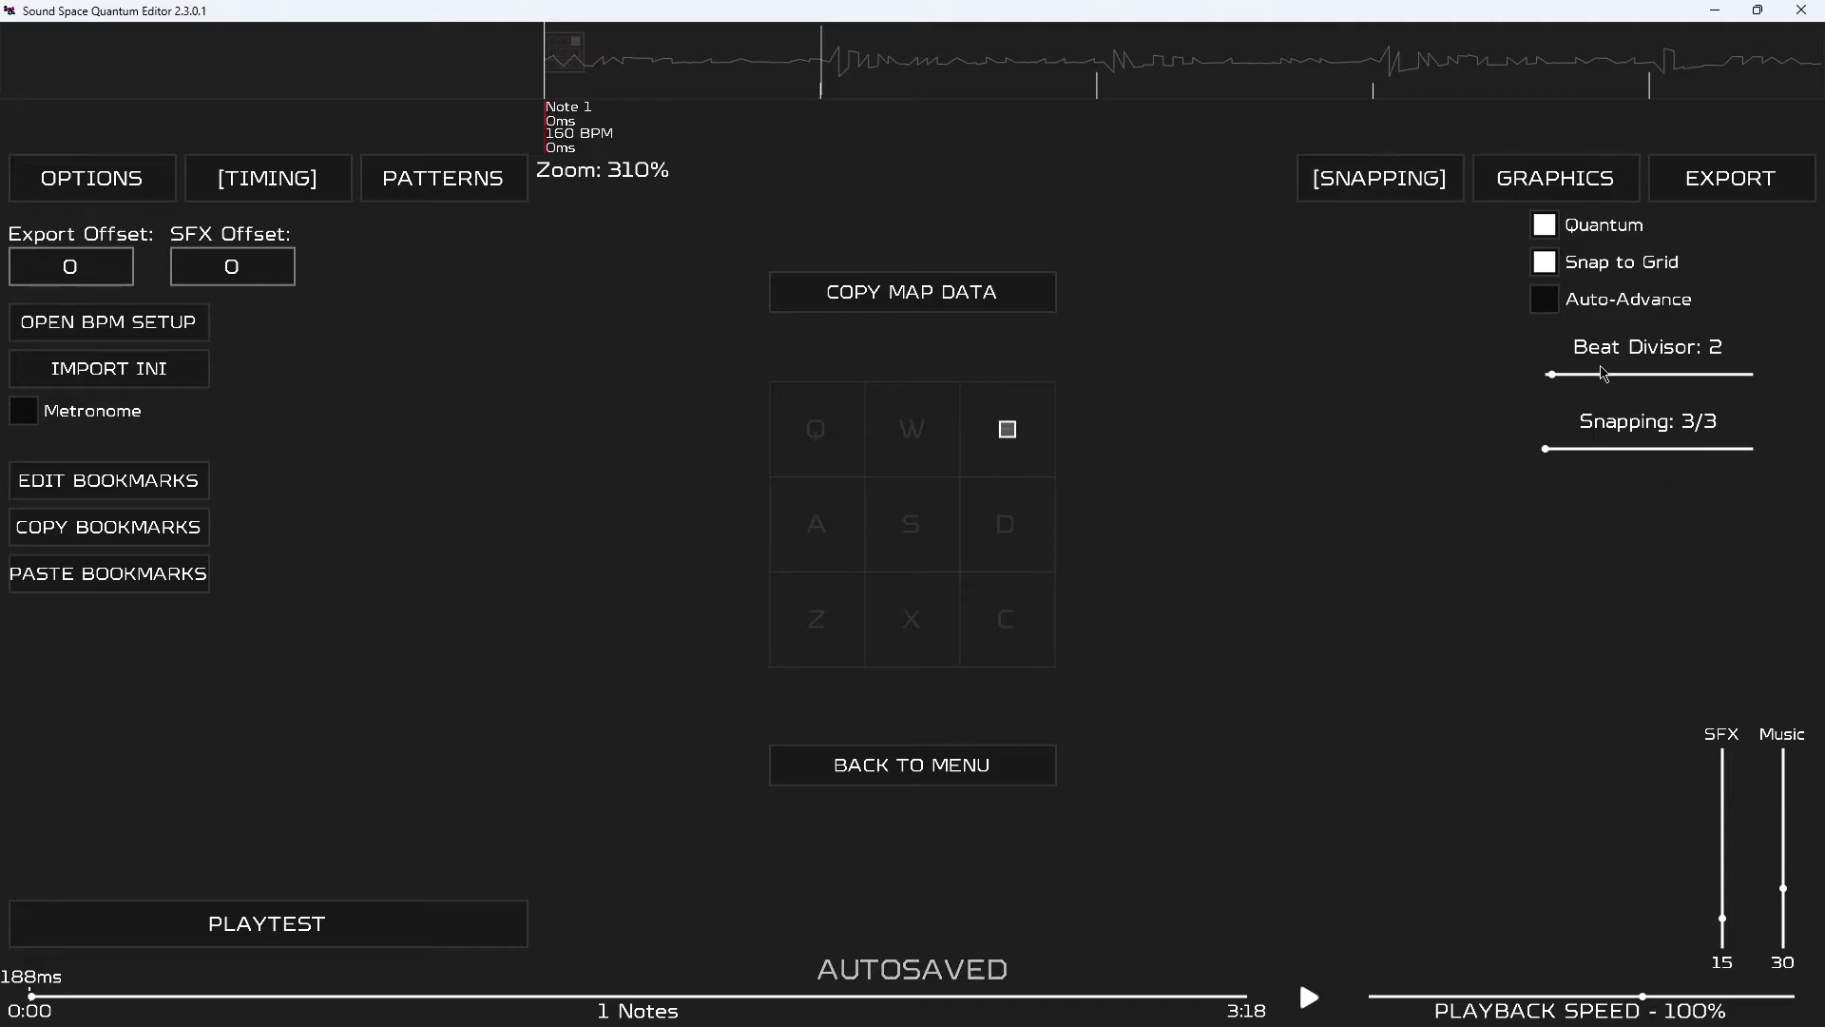
left_click(1573, 195)
Place one note per half beat from 188 ms to 1,312 ms in cells D, Z, A, D, C, A and Q.
scroll(1092, 258, "up", 1)
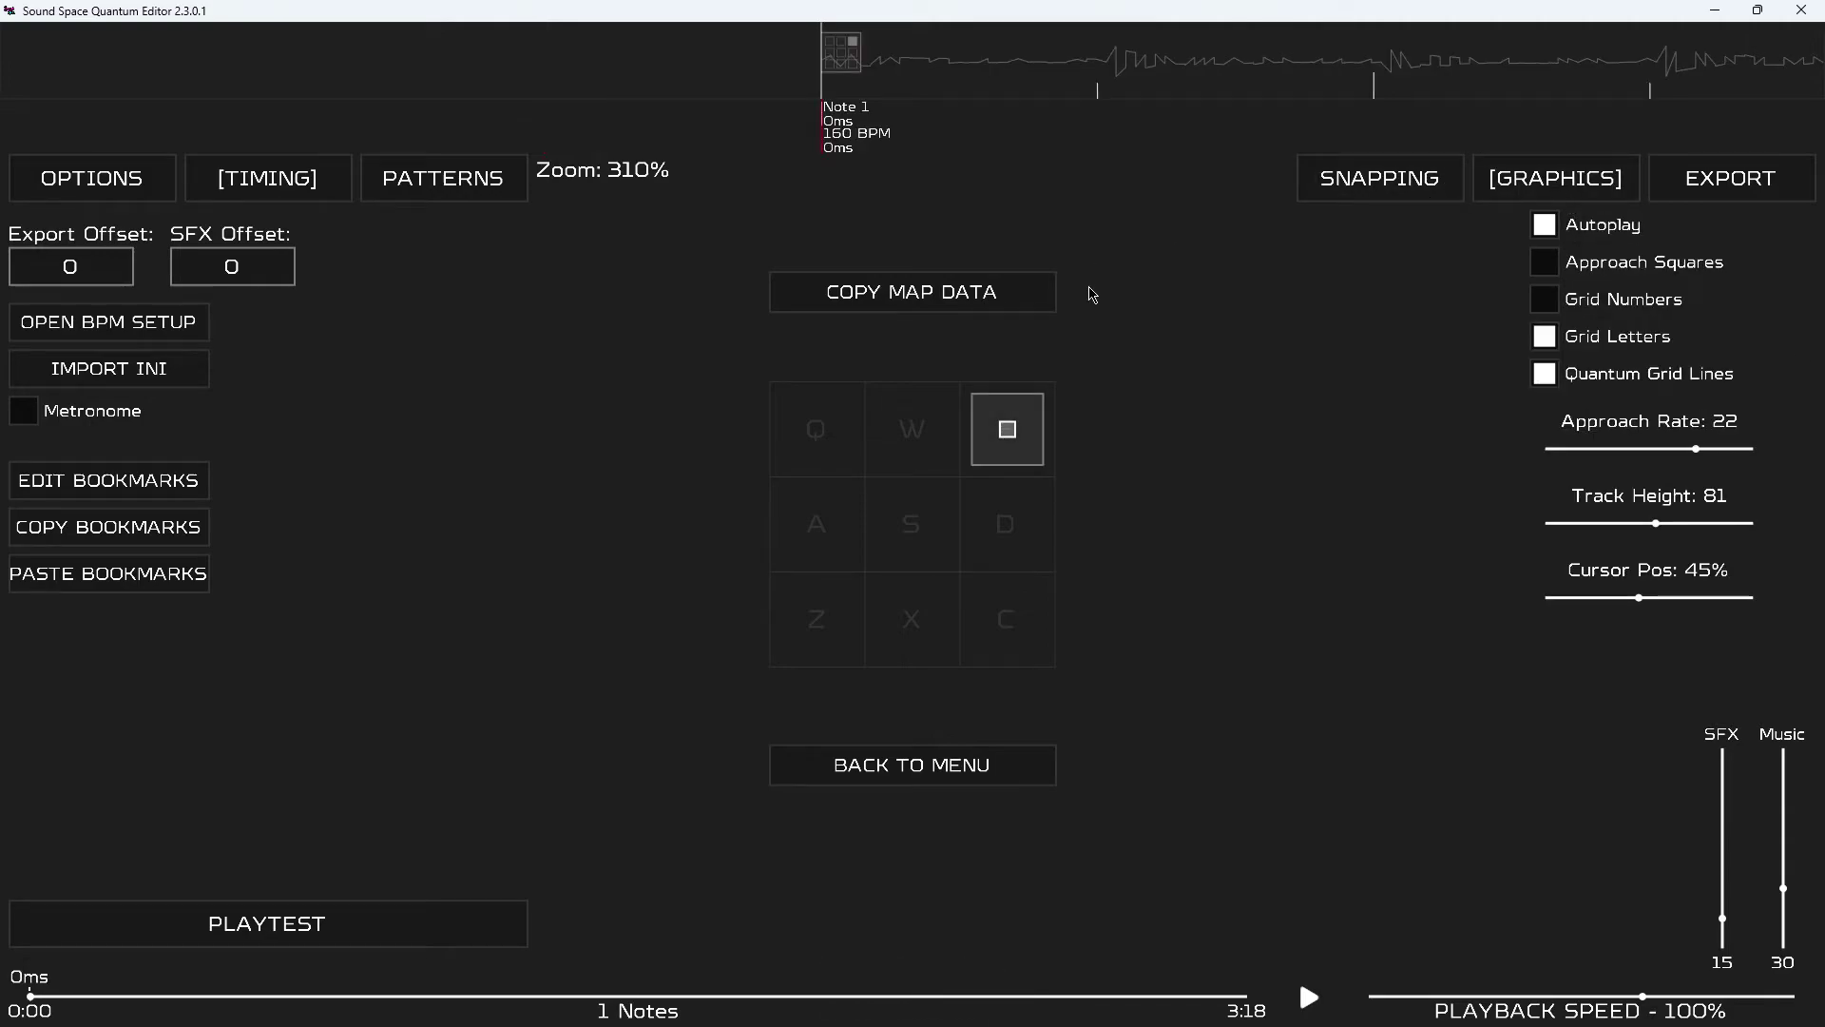
key("d")
key("z")
key("a")
key("d")
key("c")
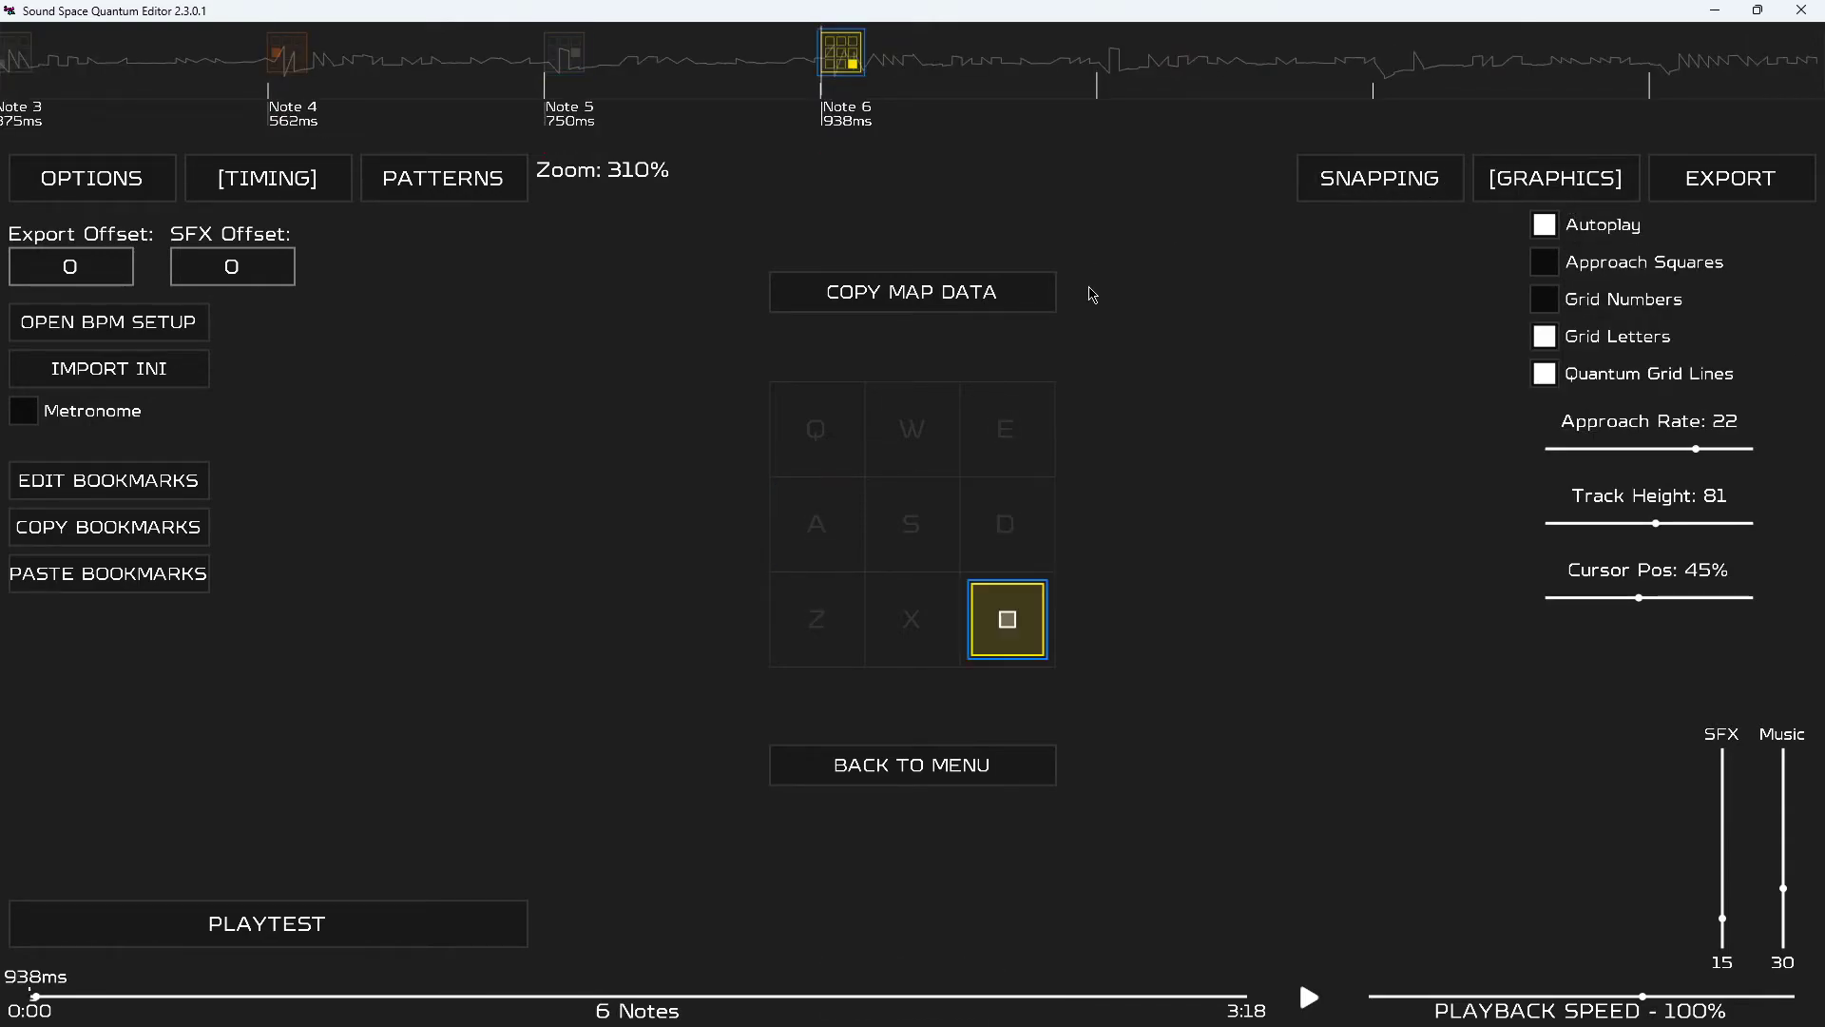
scroll(1089, 295, "down", 1)
key("a")
Step back and forth through the first placed notes to check their positions and timing.
scroll(1092, 295, "down", 1)
key("q")
scroll(1093, 294, "up", 4)
scroll(1092, 295, "down", 6)
scroll(1092, 295, "up", 7)
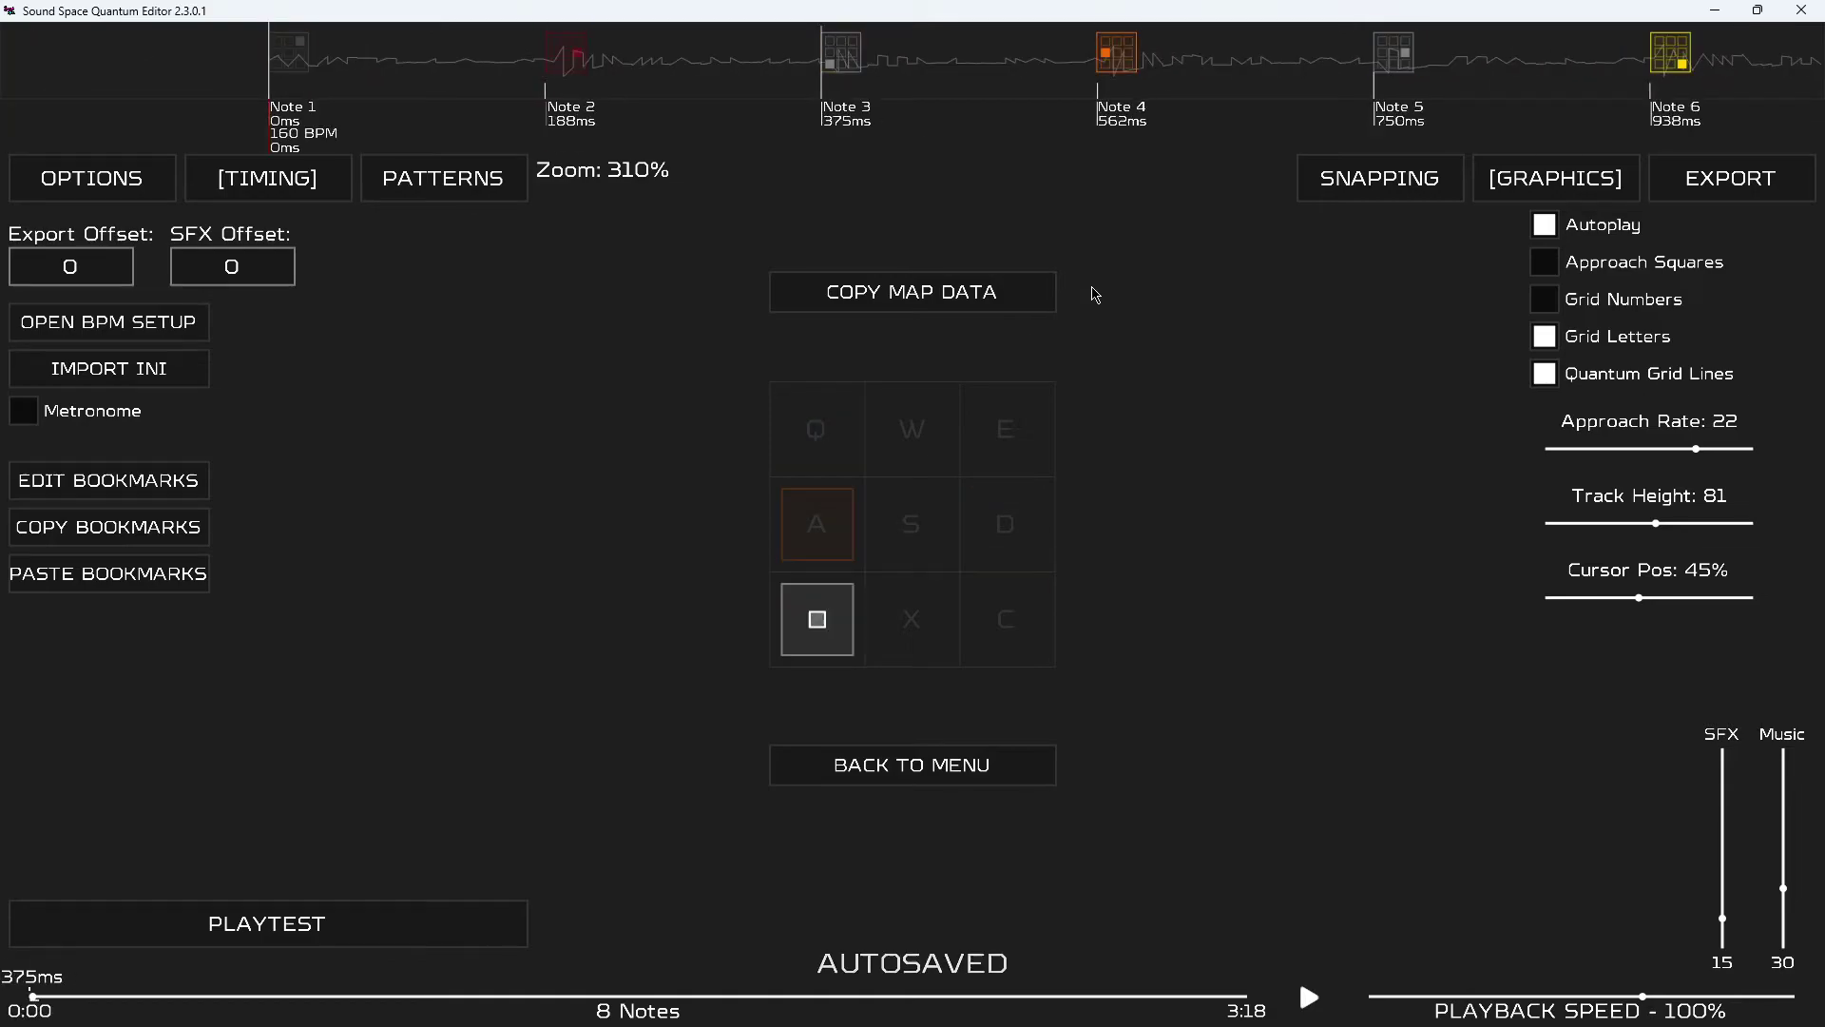
scroll(1006, 89, "up", 3)
scroll(916, 53, "down", 5)
scroll(986, 77, "up", 4)
scroll(907, 114, "down", 3)
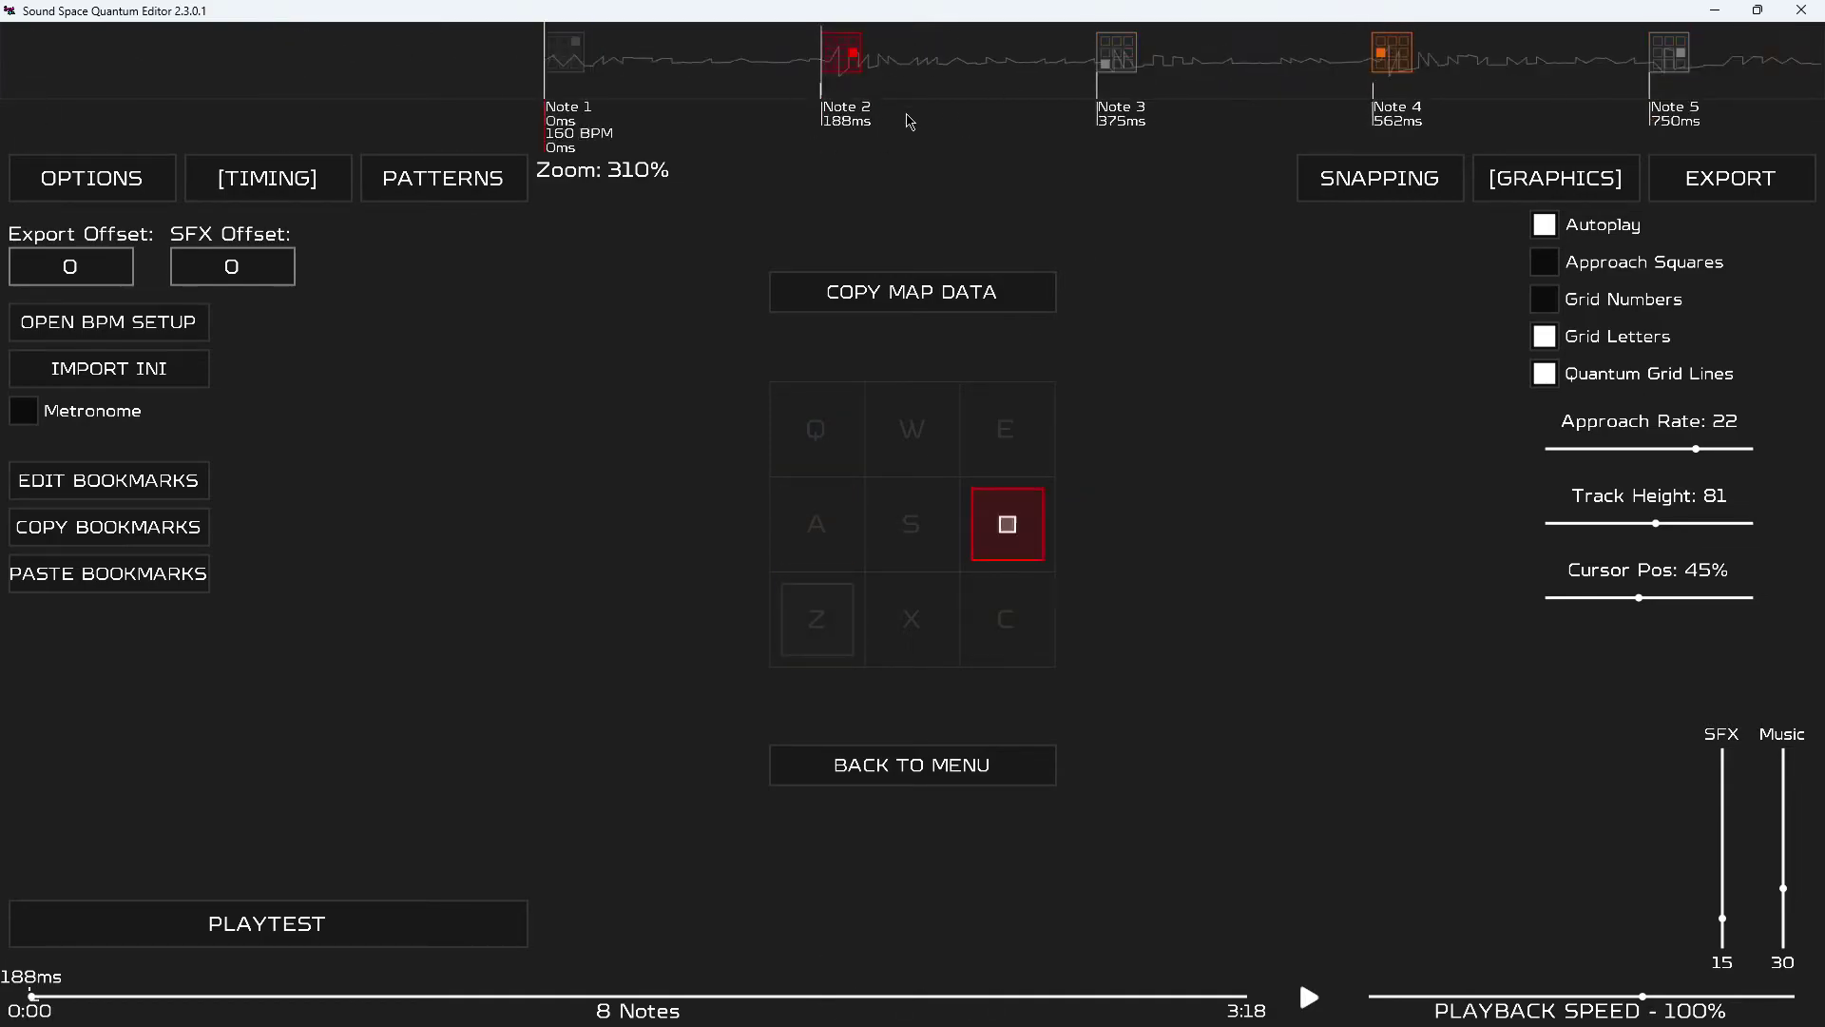
scroll(907, 114, "up", 3)
scroll(907, 114, "down", 3)
scroll(907, 114, "up", 3)
scroll(907, 114, "down", 4)
scroll(907, 114, "up", 1)
Continue with one note per half beat from 1,500 ms to 2,438 ms in cells D, C, Z, A, E and D.
scroll(907, 114, "down", 1)
key("space")
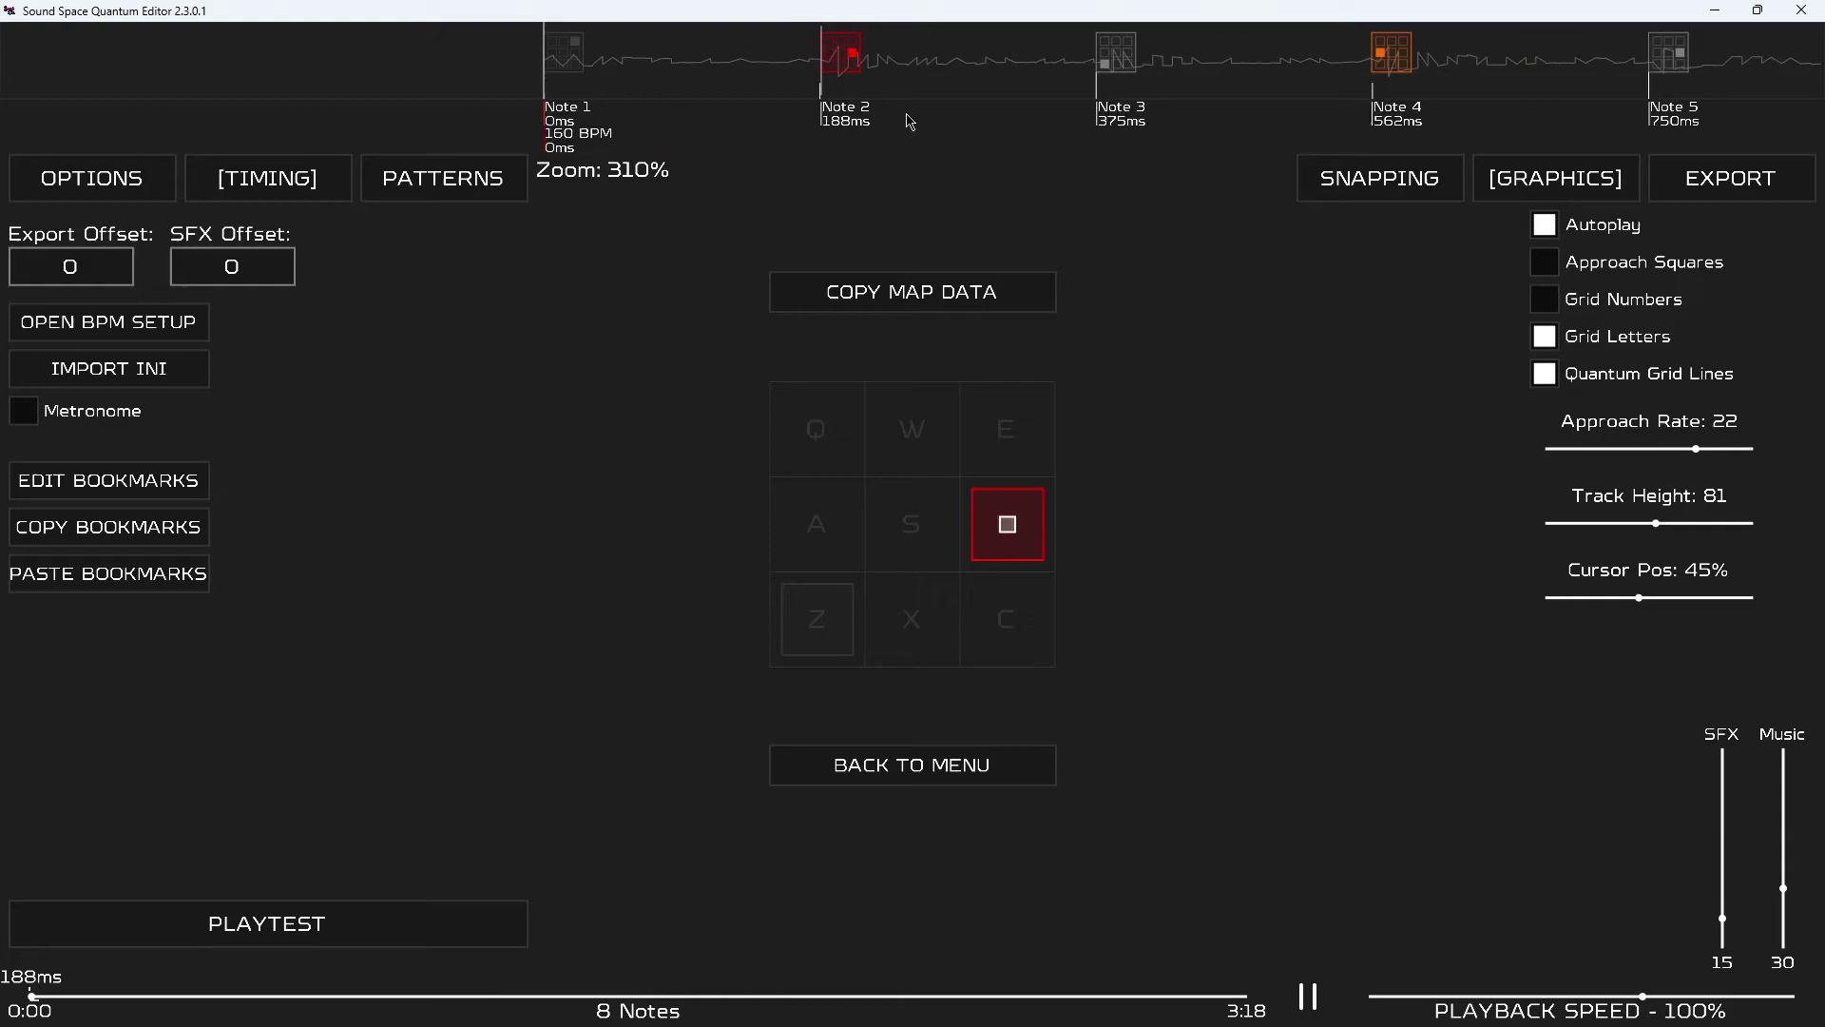
key("space")
key("d")
scroll(907, 114, "down", 1)
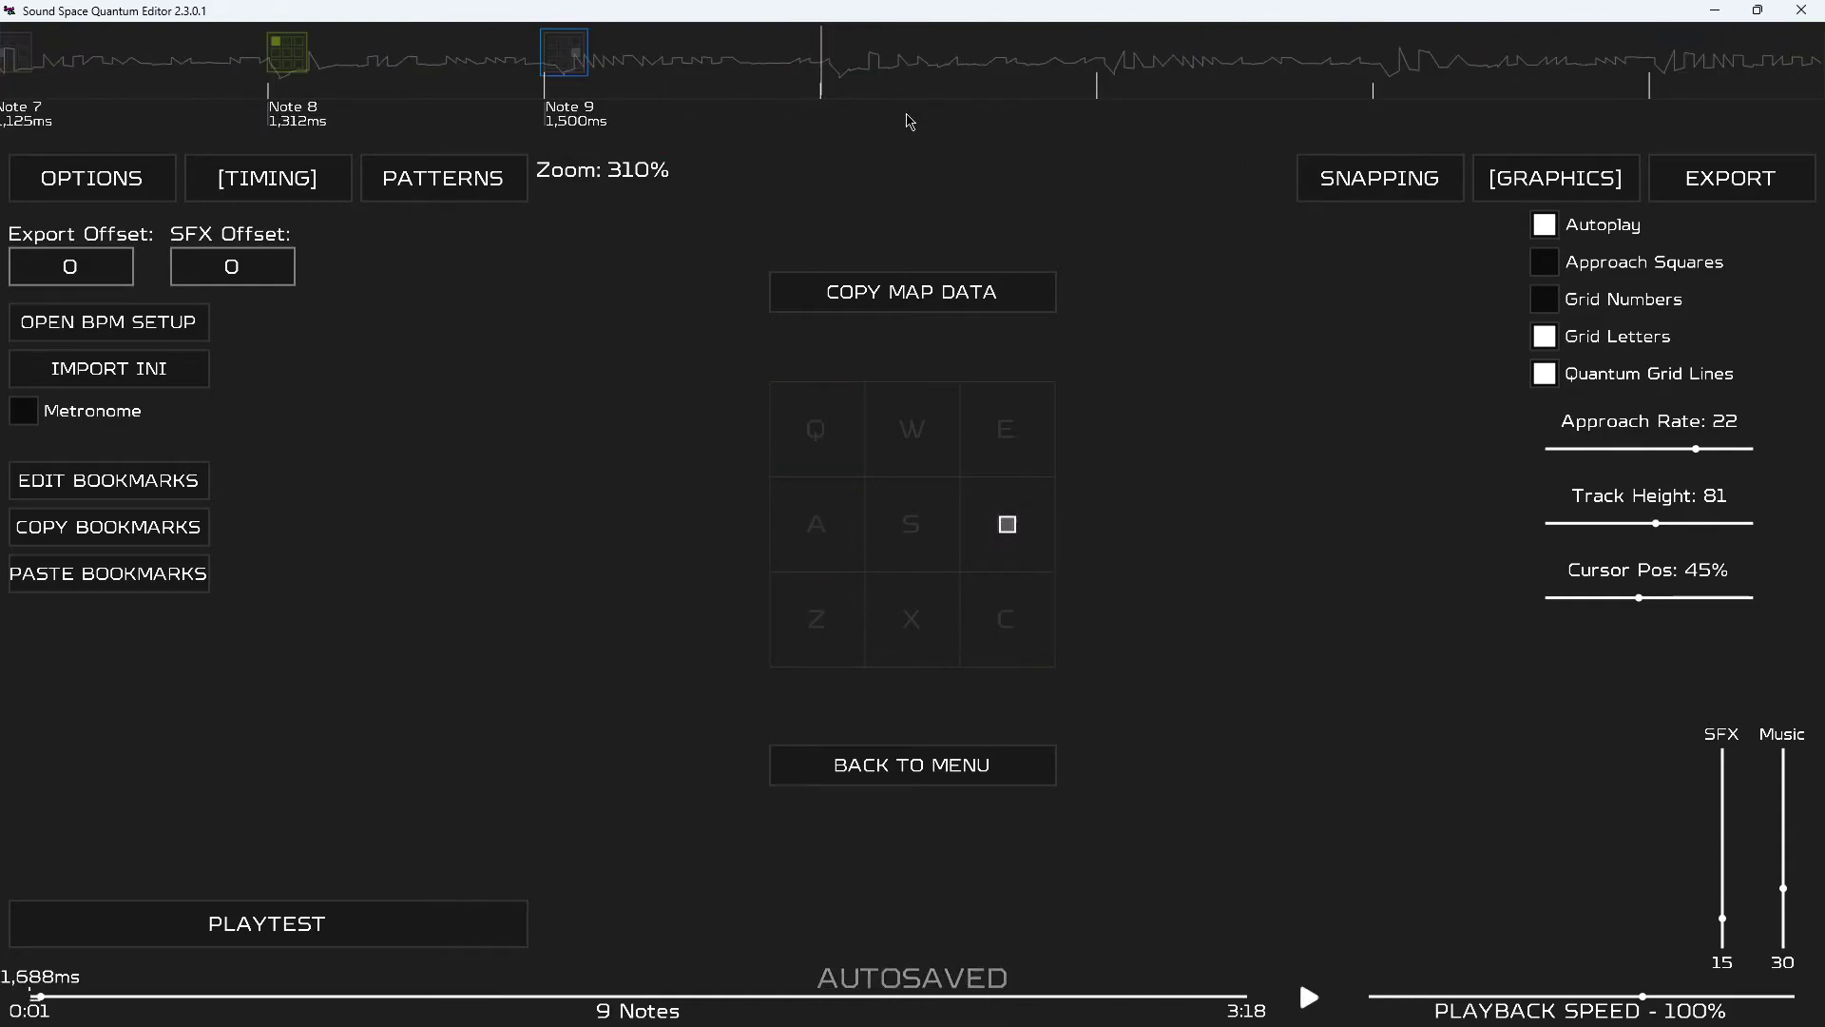
key("c")
scroll(907, 115, "down", 1)
key("z")
scroll(907, 114, "up", 2)
key("ctrl+z")
key("z")
key("a")
key("e")
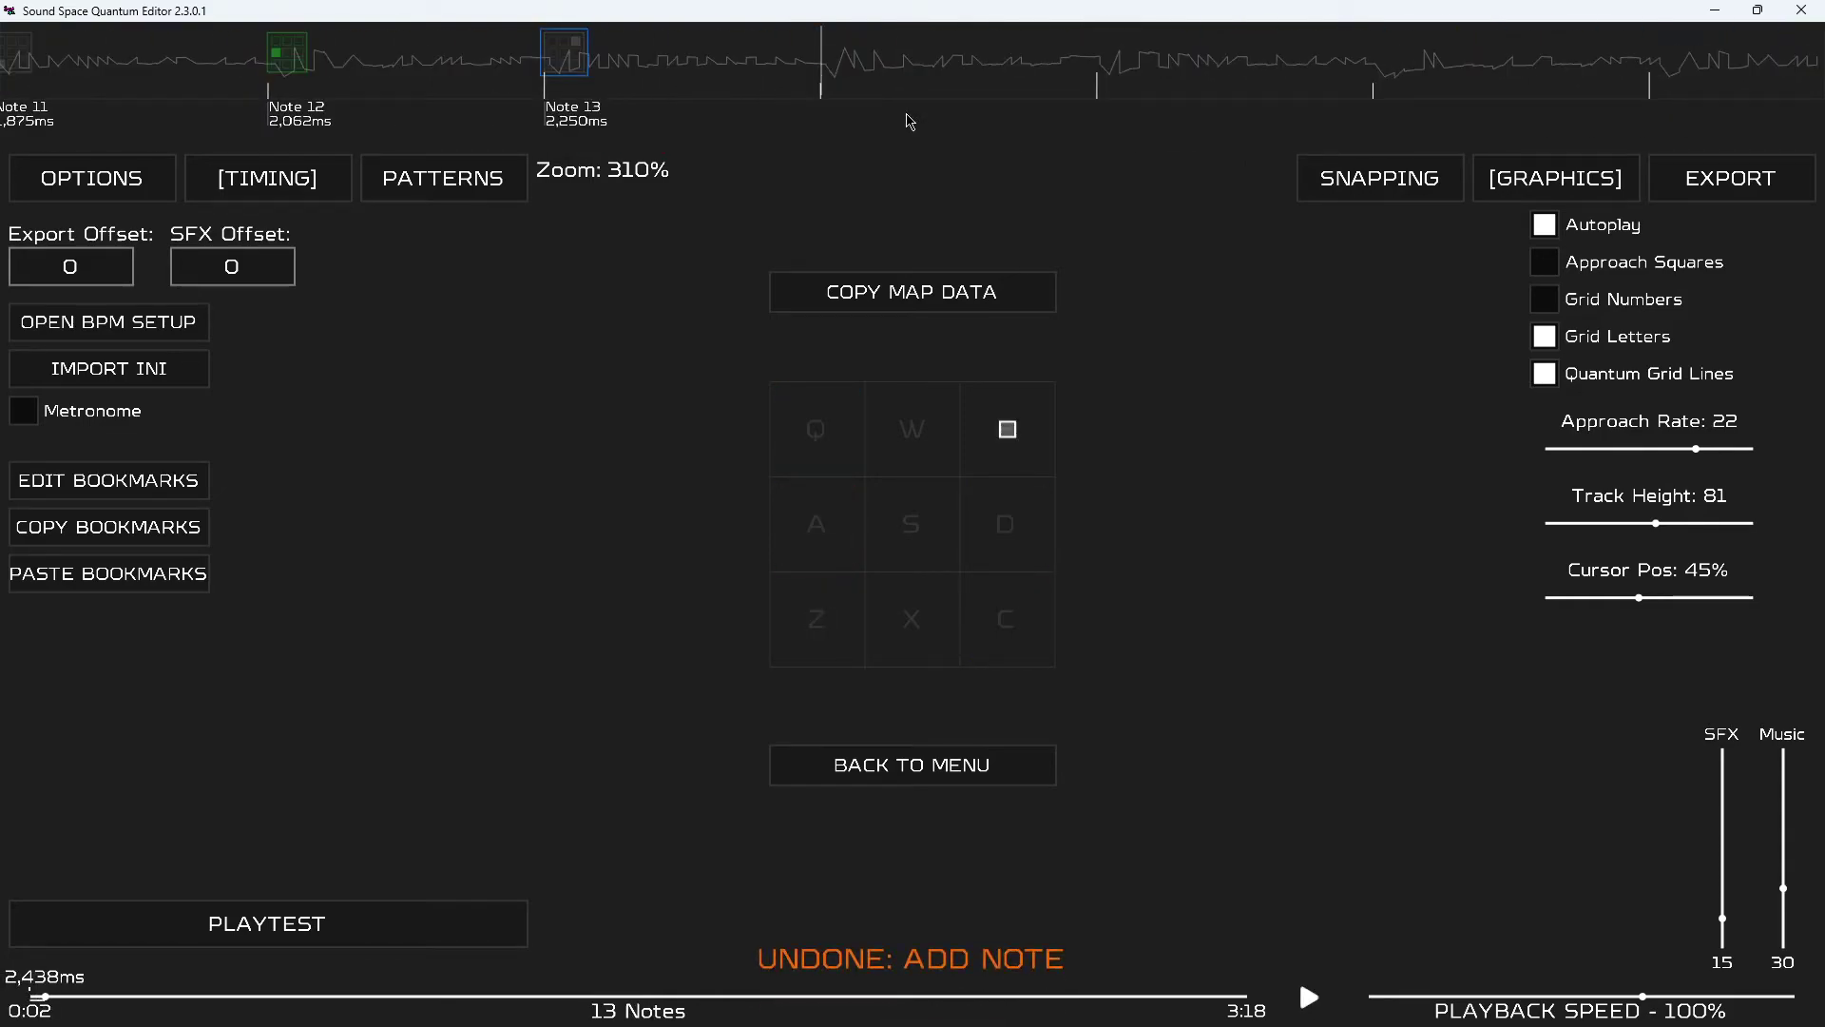
key("d")
Play the map from its beginning to review the placed notes against the music.
scroll(903, 117, "up", 13)
key("space")
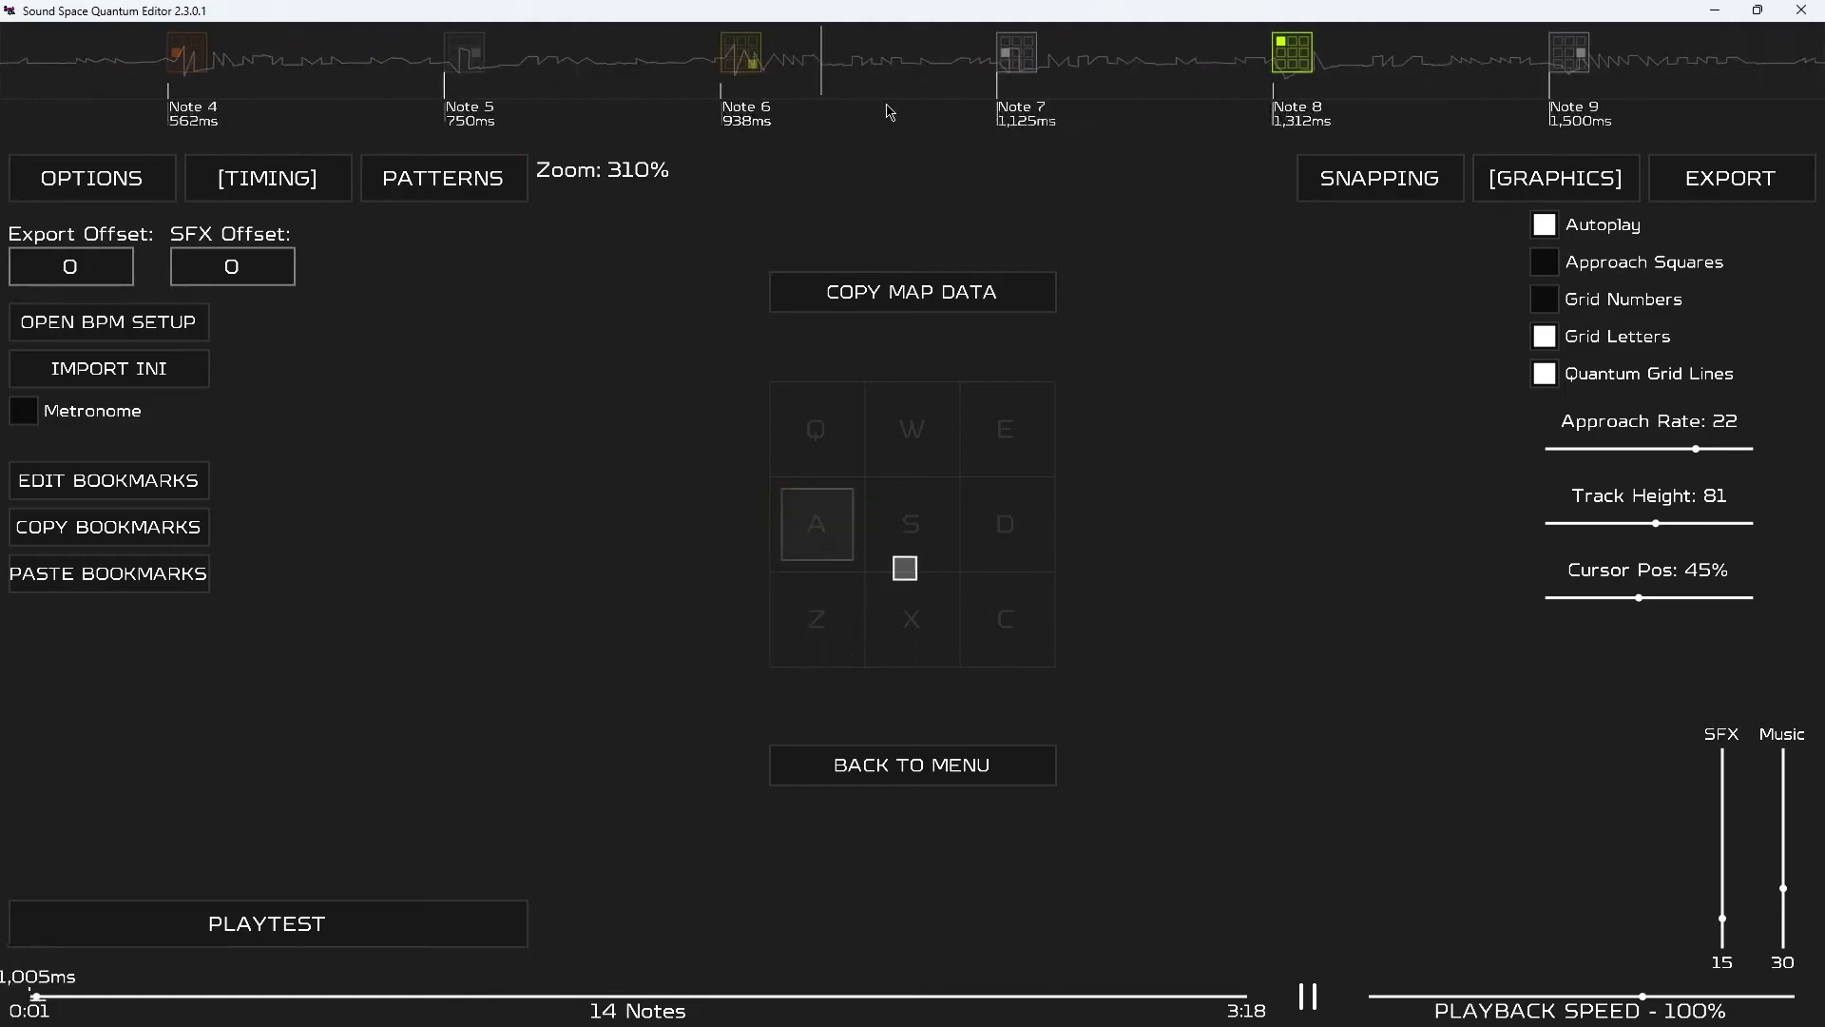
key("space")
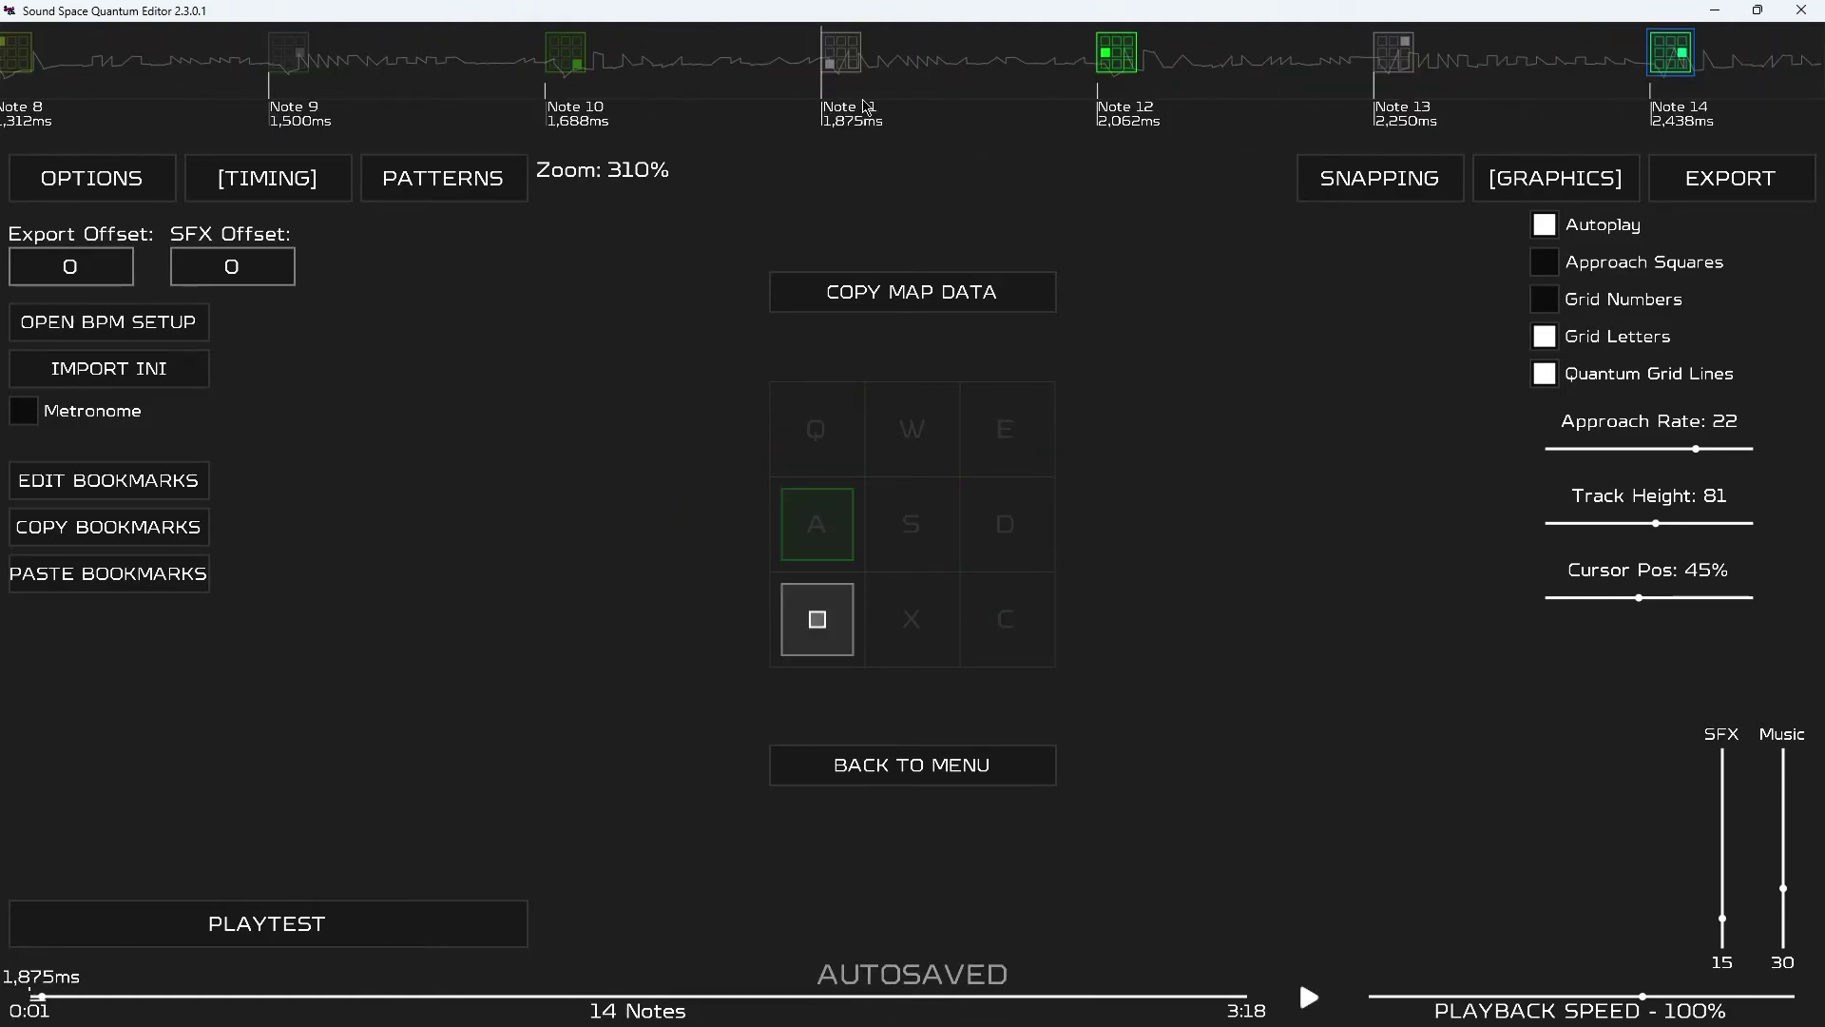
Step through the placed notes and play them against the music.
scroll(867, 107, "down", 3)
scroll(873, 204, "up", 13)
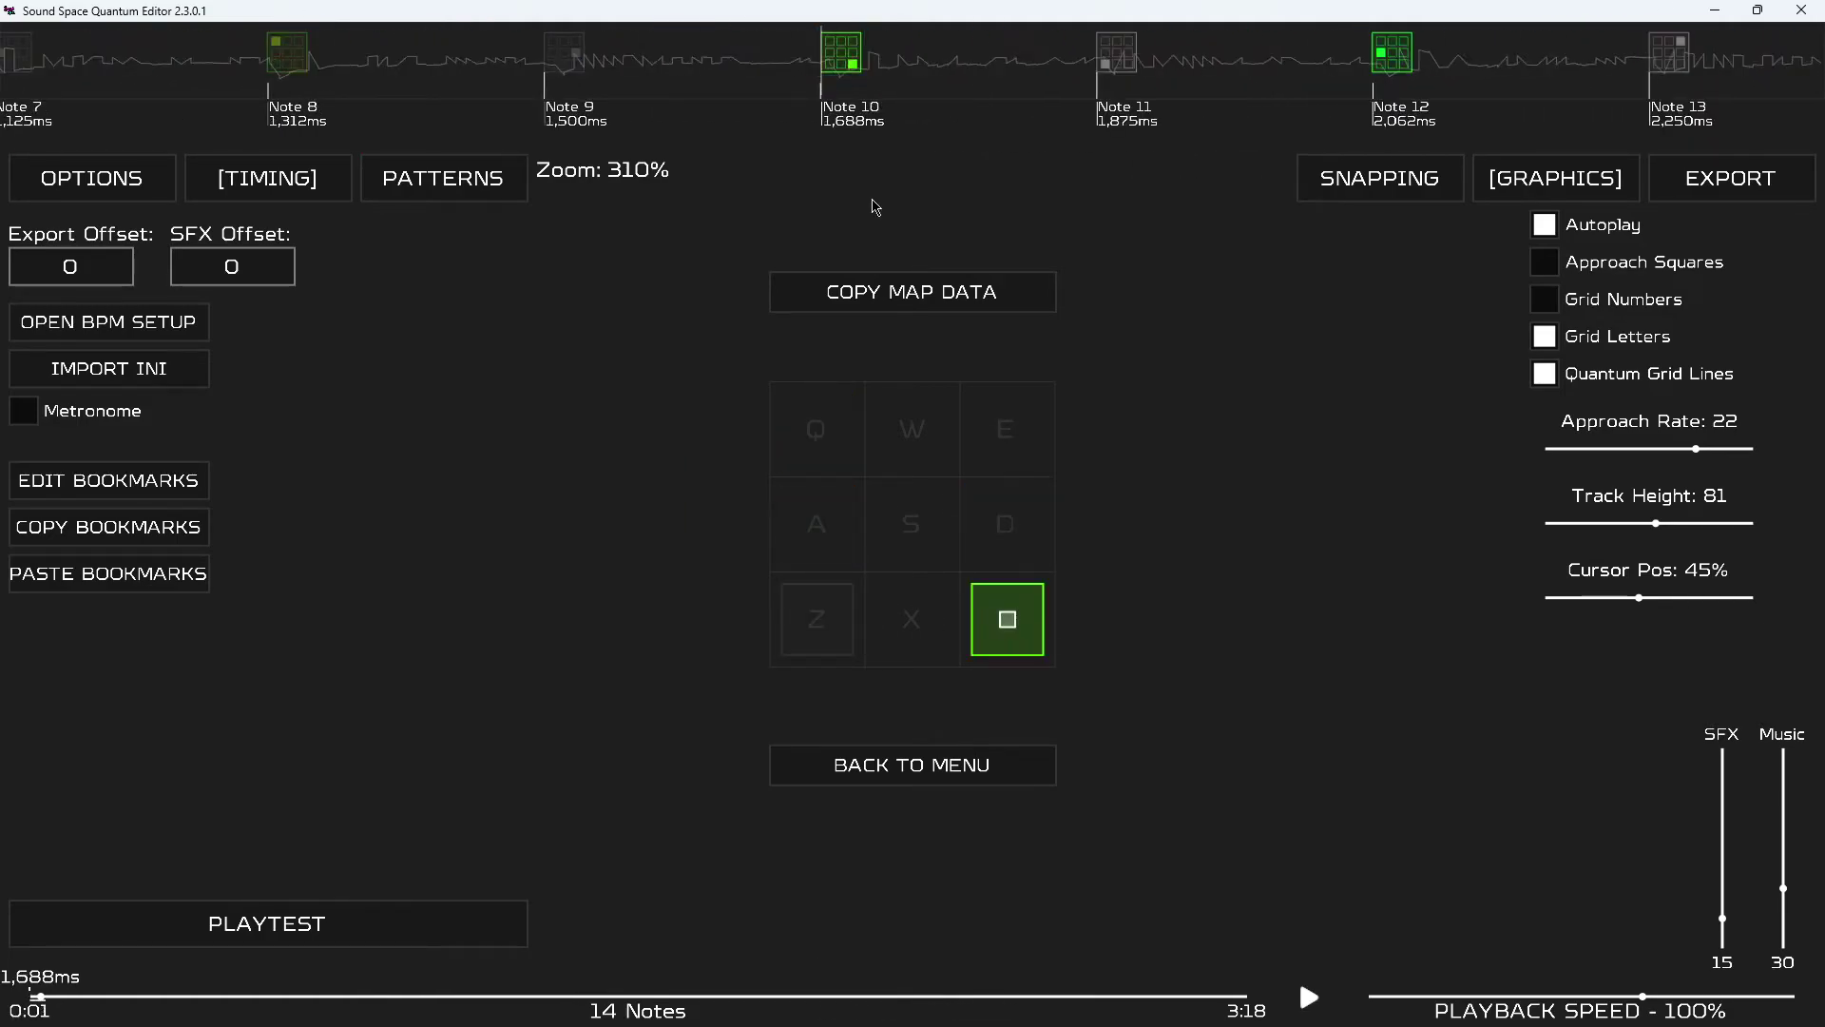
key("space")
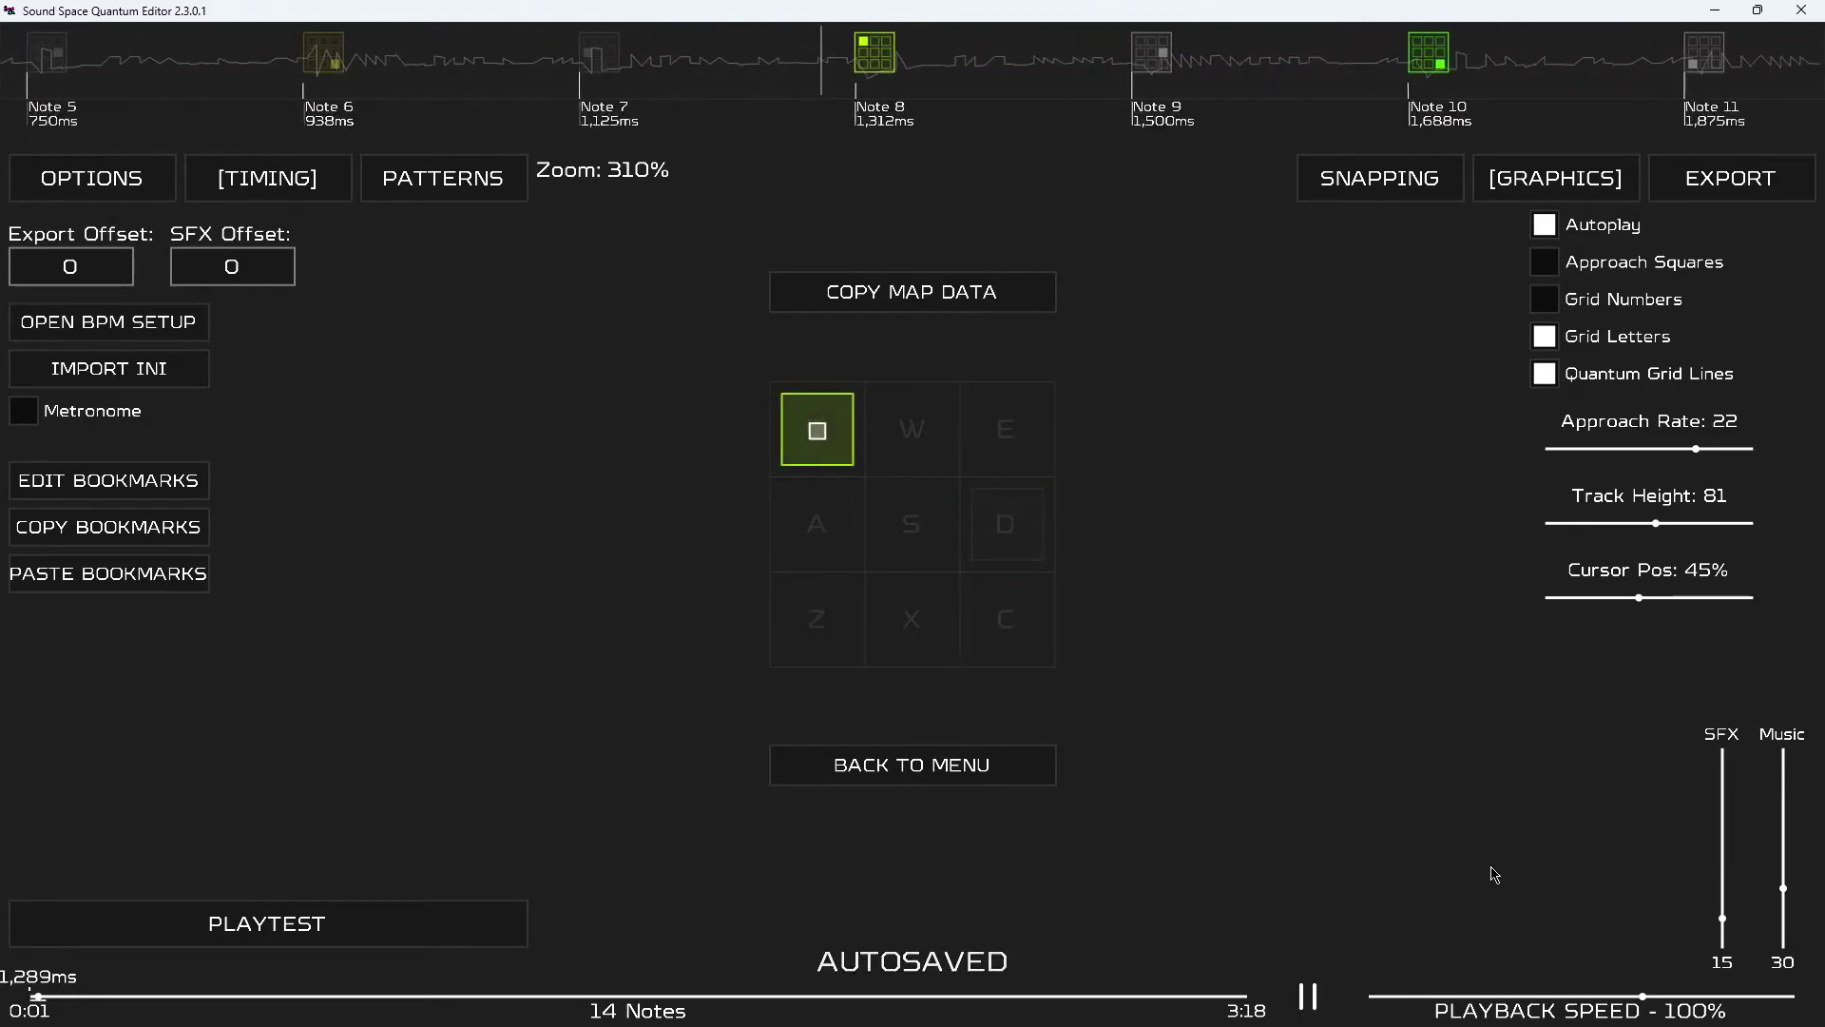
key("space")
Remove every placed note except the first one at 0 ms.
key("ctrl+z")
key("ctrl+z")
key("ctrl+z")
key("ctrl+z")
key("ctrl+z")
key("ctrl+z")
key("ctrl+z")
key("ctrl+z")
key("ctrl+z")
key("ctrl+z")
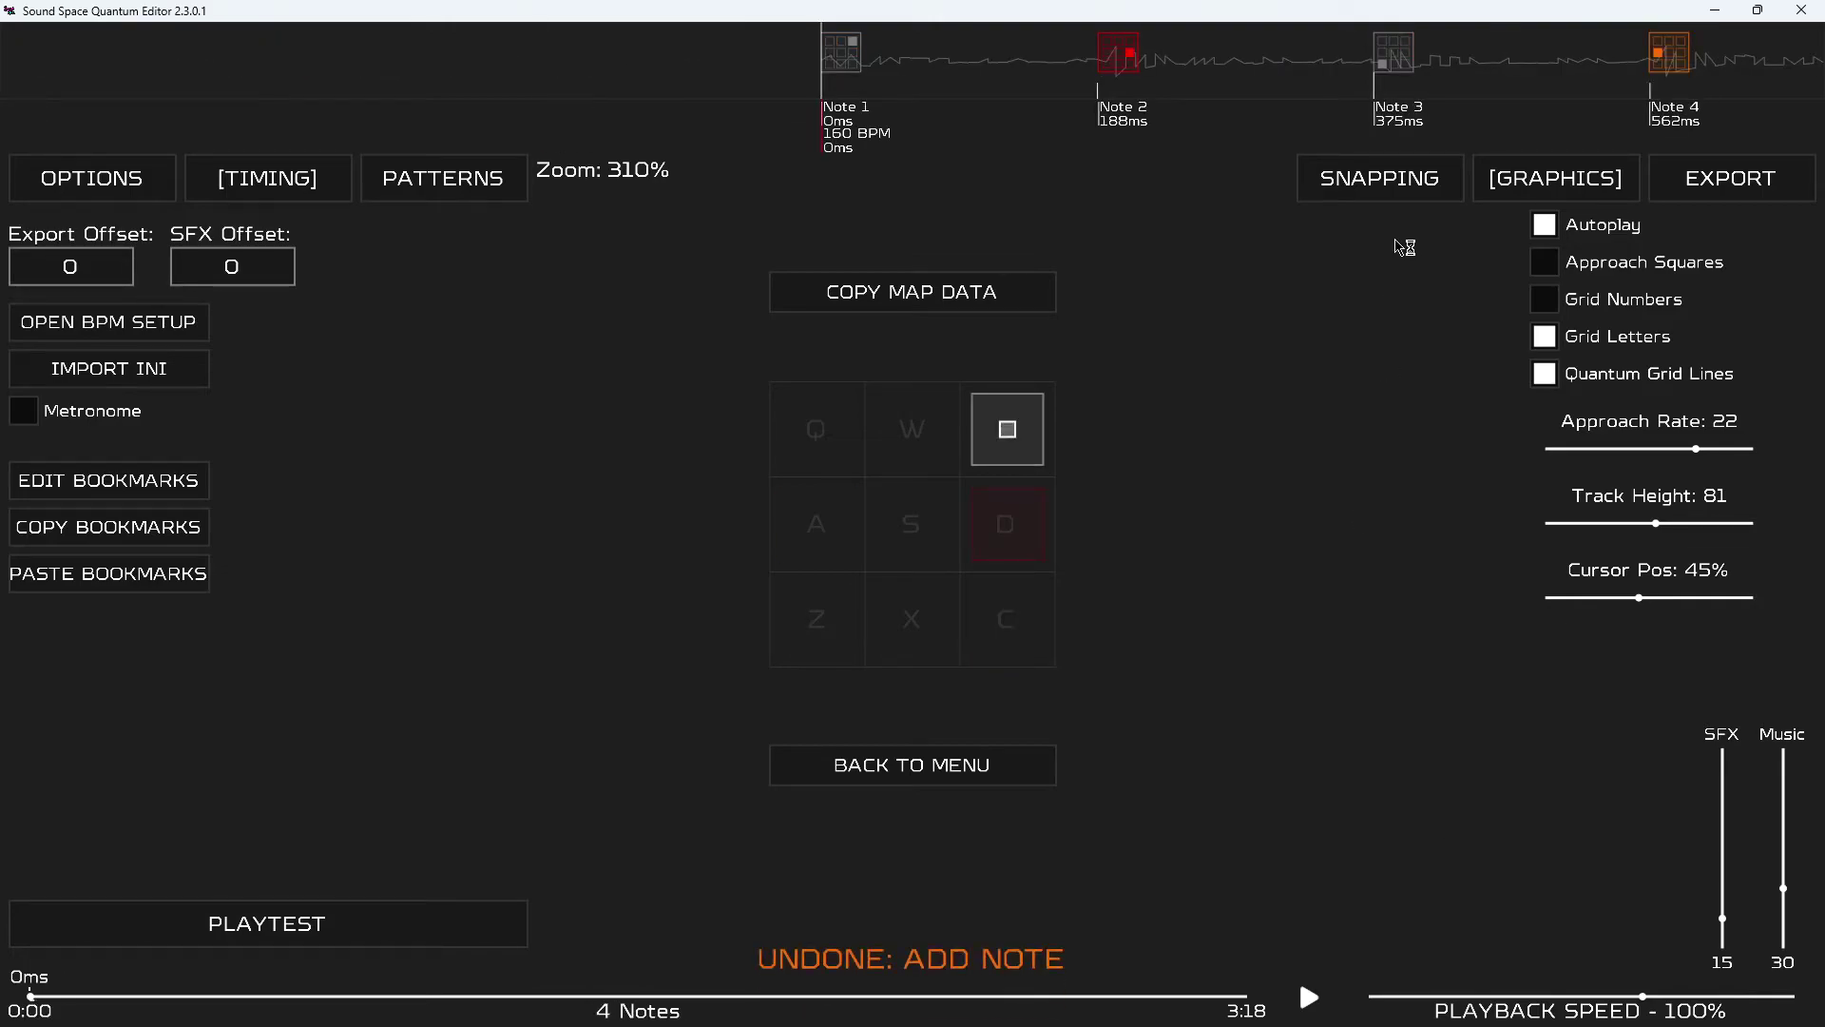
left_click_drag(1806, 50, 1014, 50)
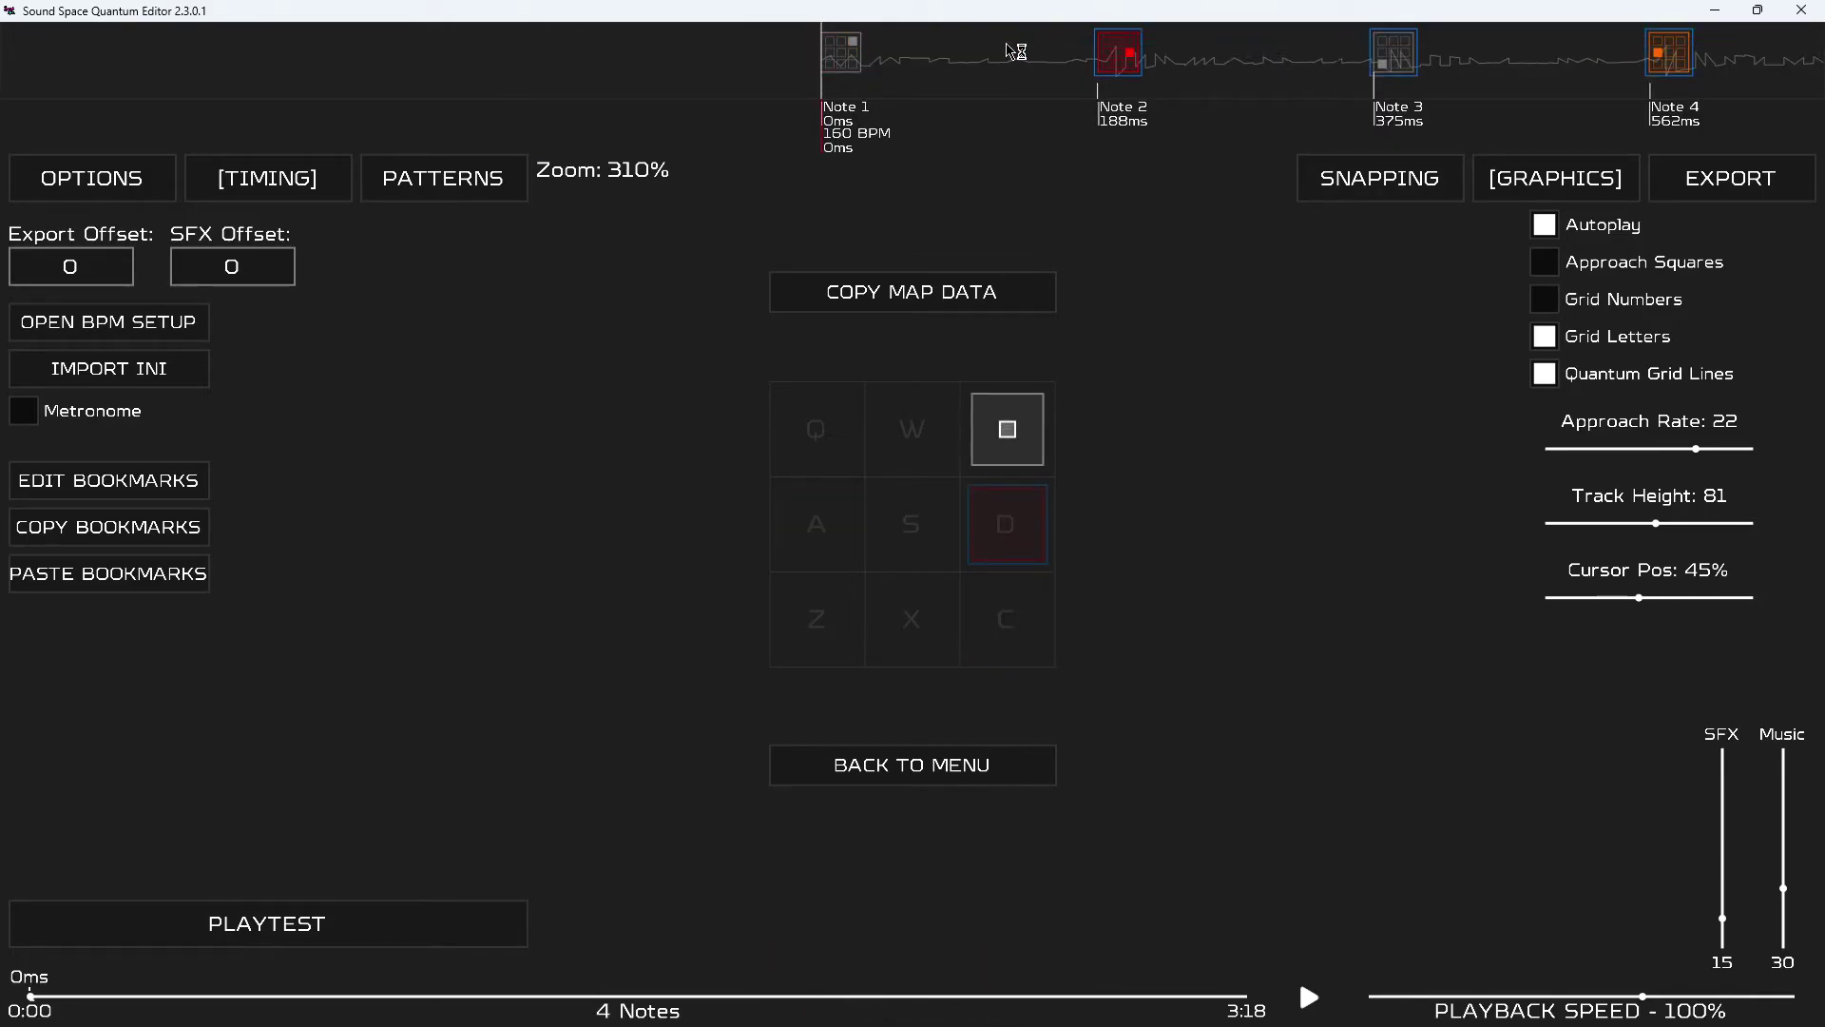
Set the beat divisor to 4 and jump to about 127,500 ms in the song.
left_click(1388, 198)
scroll(1327, 285, "up", 1)
left_click_drag(168, 995, 834, 973)
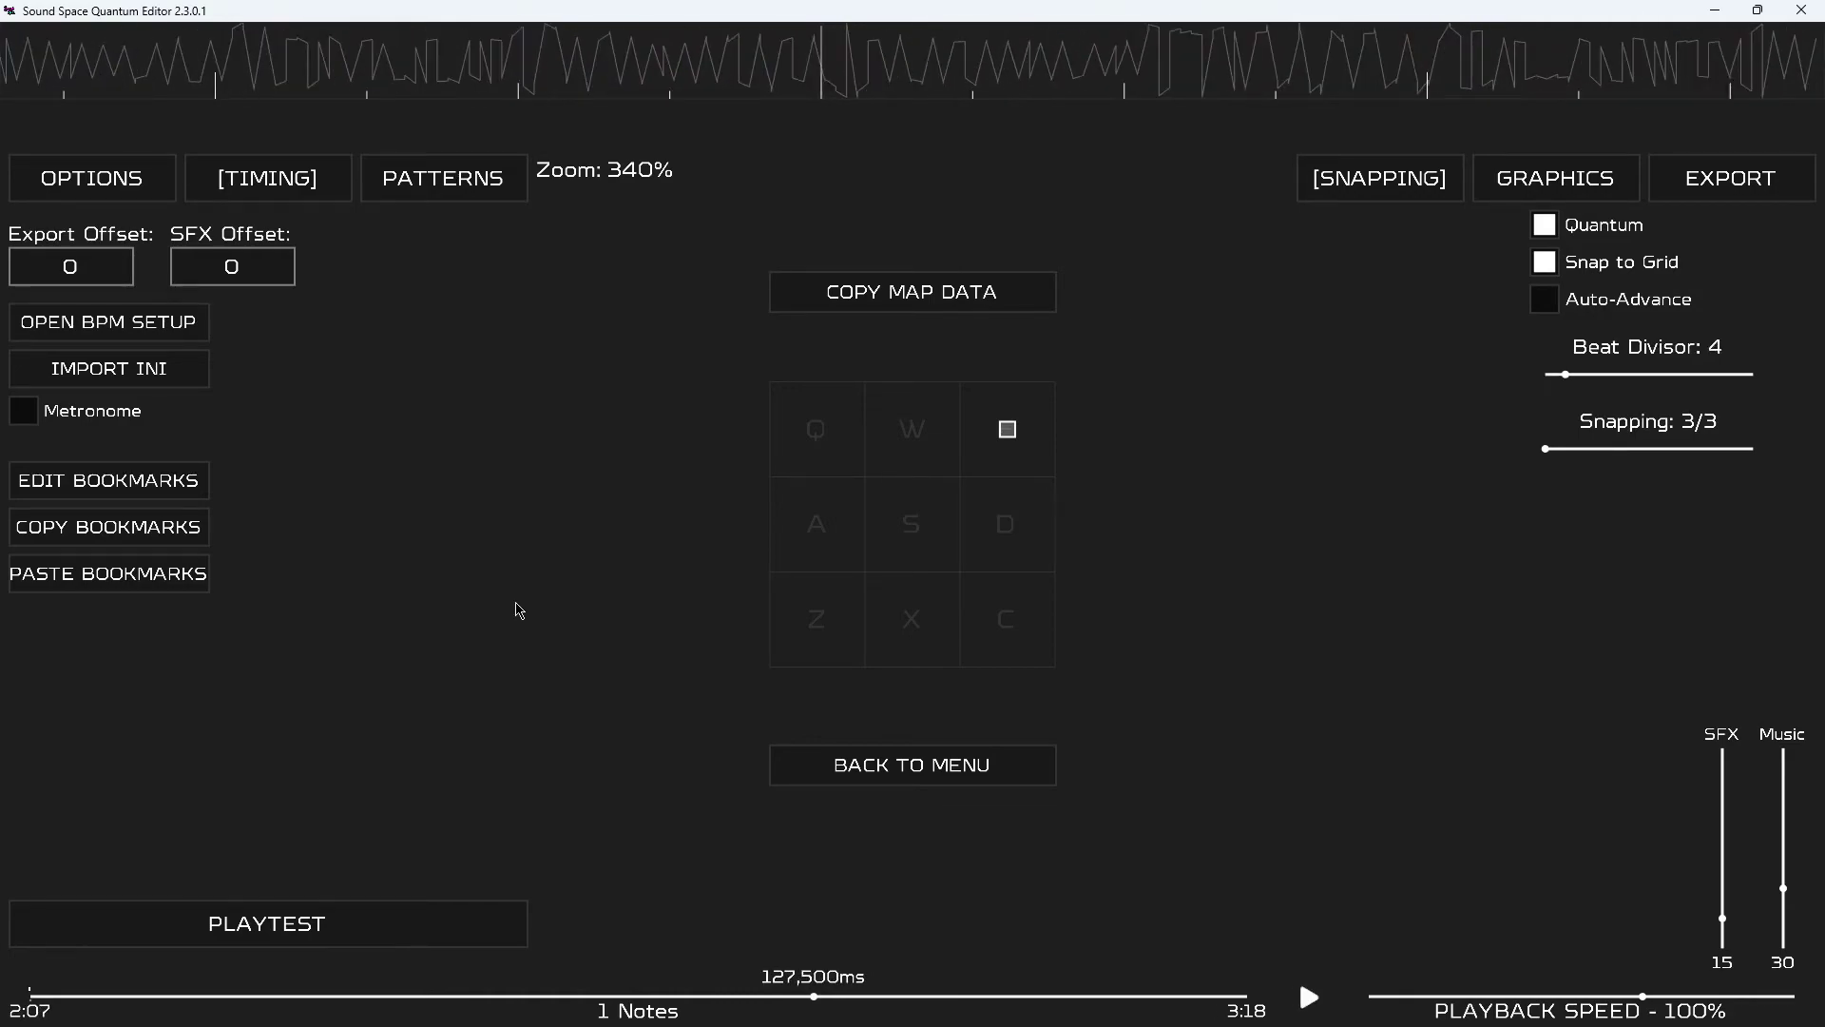
Try a single note in cell E at 126,750 ms, and undo it before replaying the section.
scroll(516, 608, "down", 4)
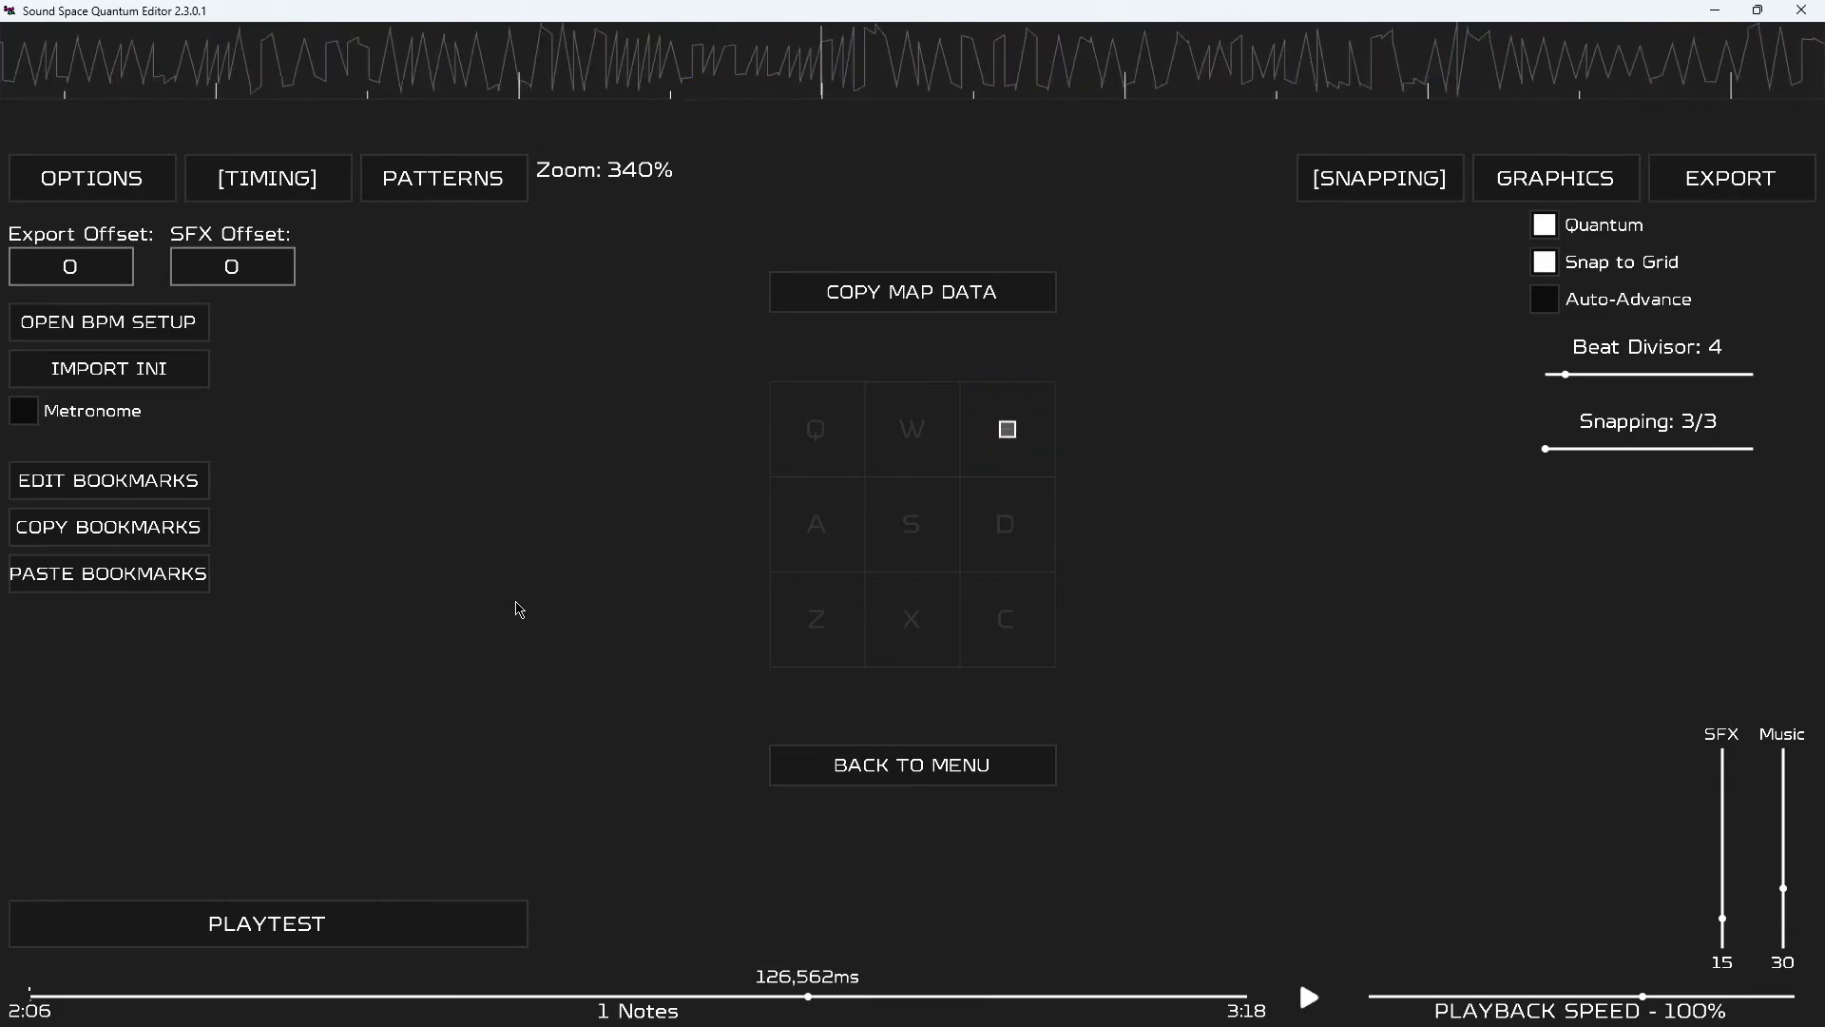
scroll(516, 608, "up", 1)
key("e")
key("ctrl+z")
scroll(517, 609, "up", 1)
key("e")
scroll(516, 608, "down", 4)
key("space")
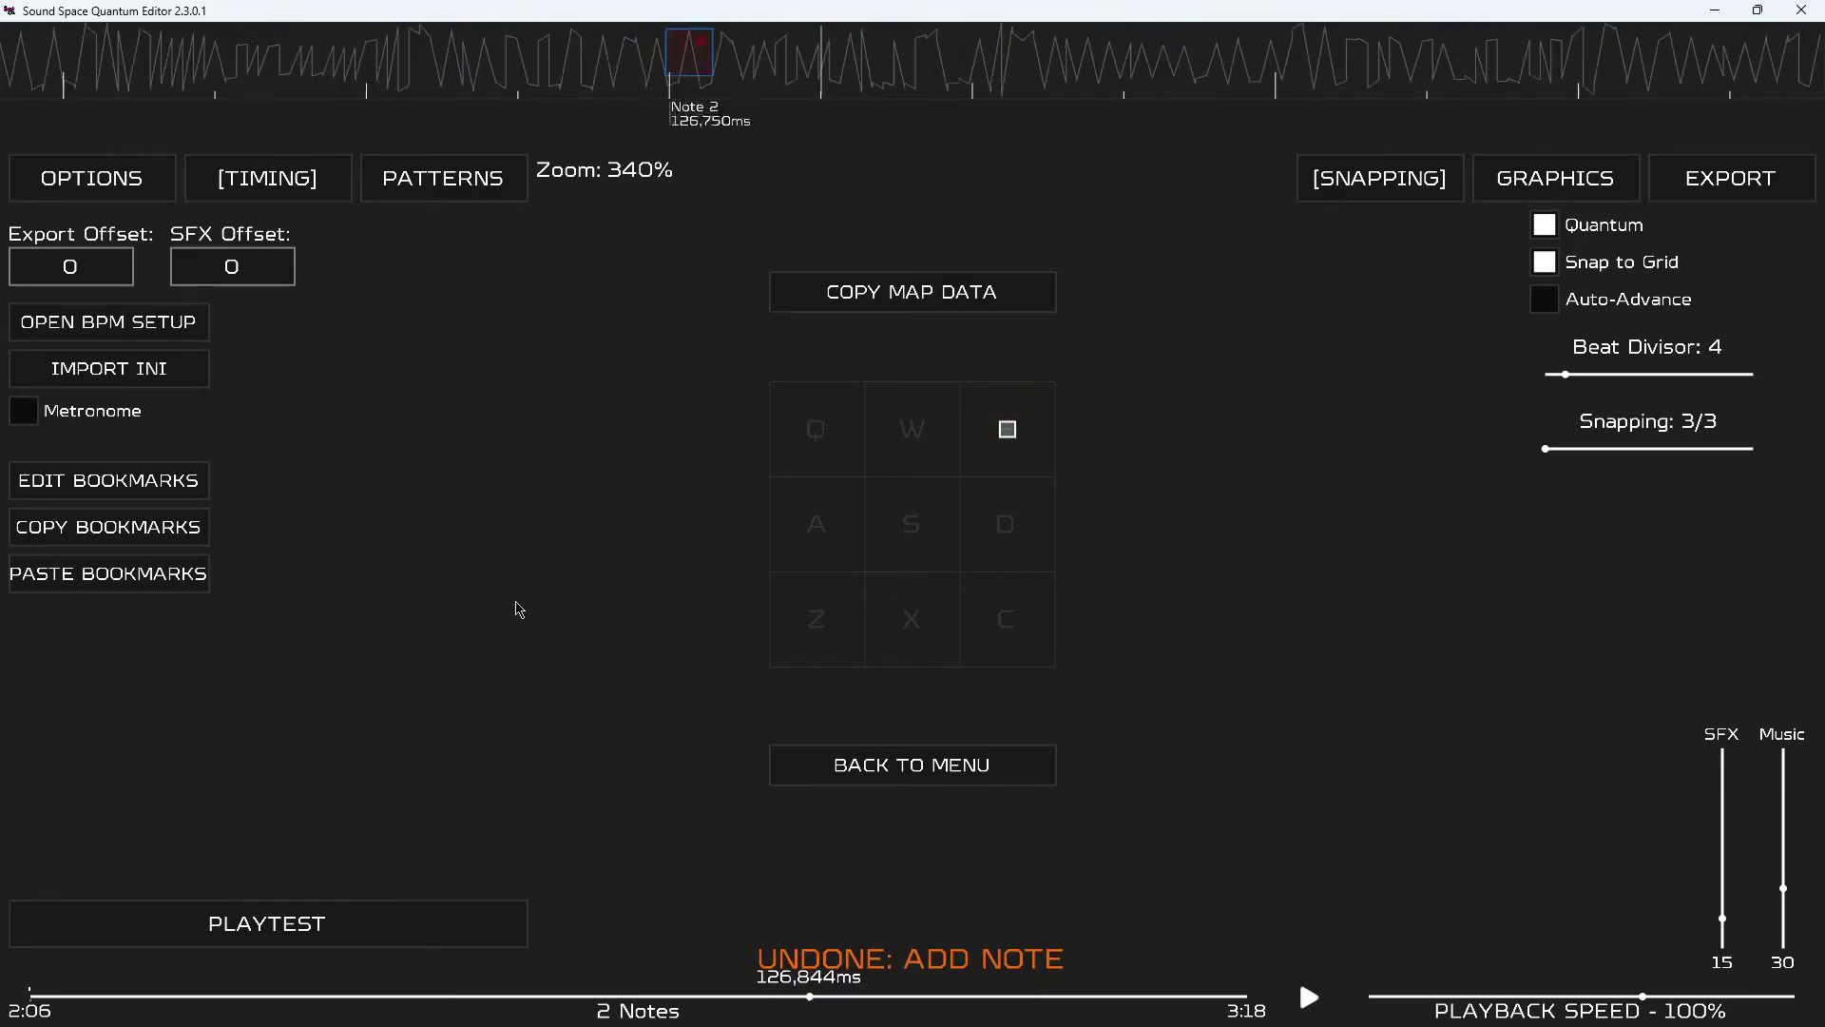
key("space")
key("ctrl+z")
key("space")
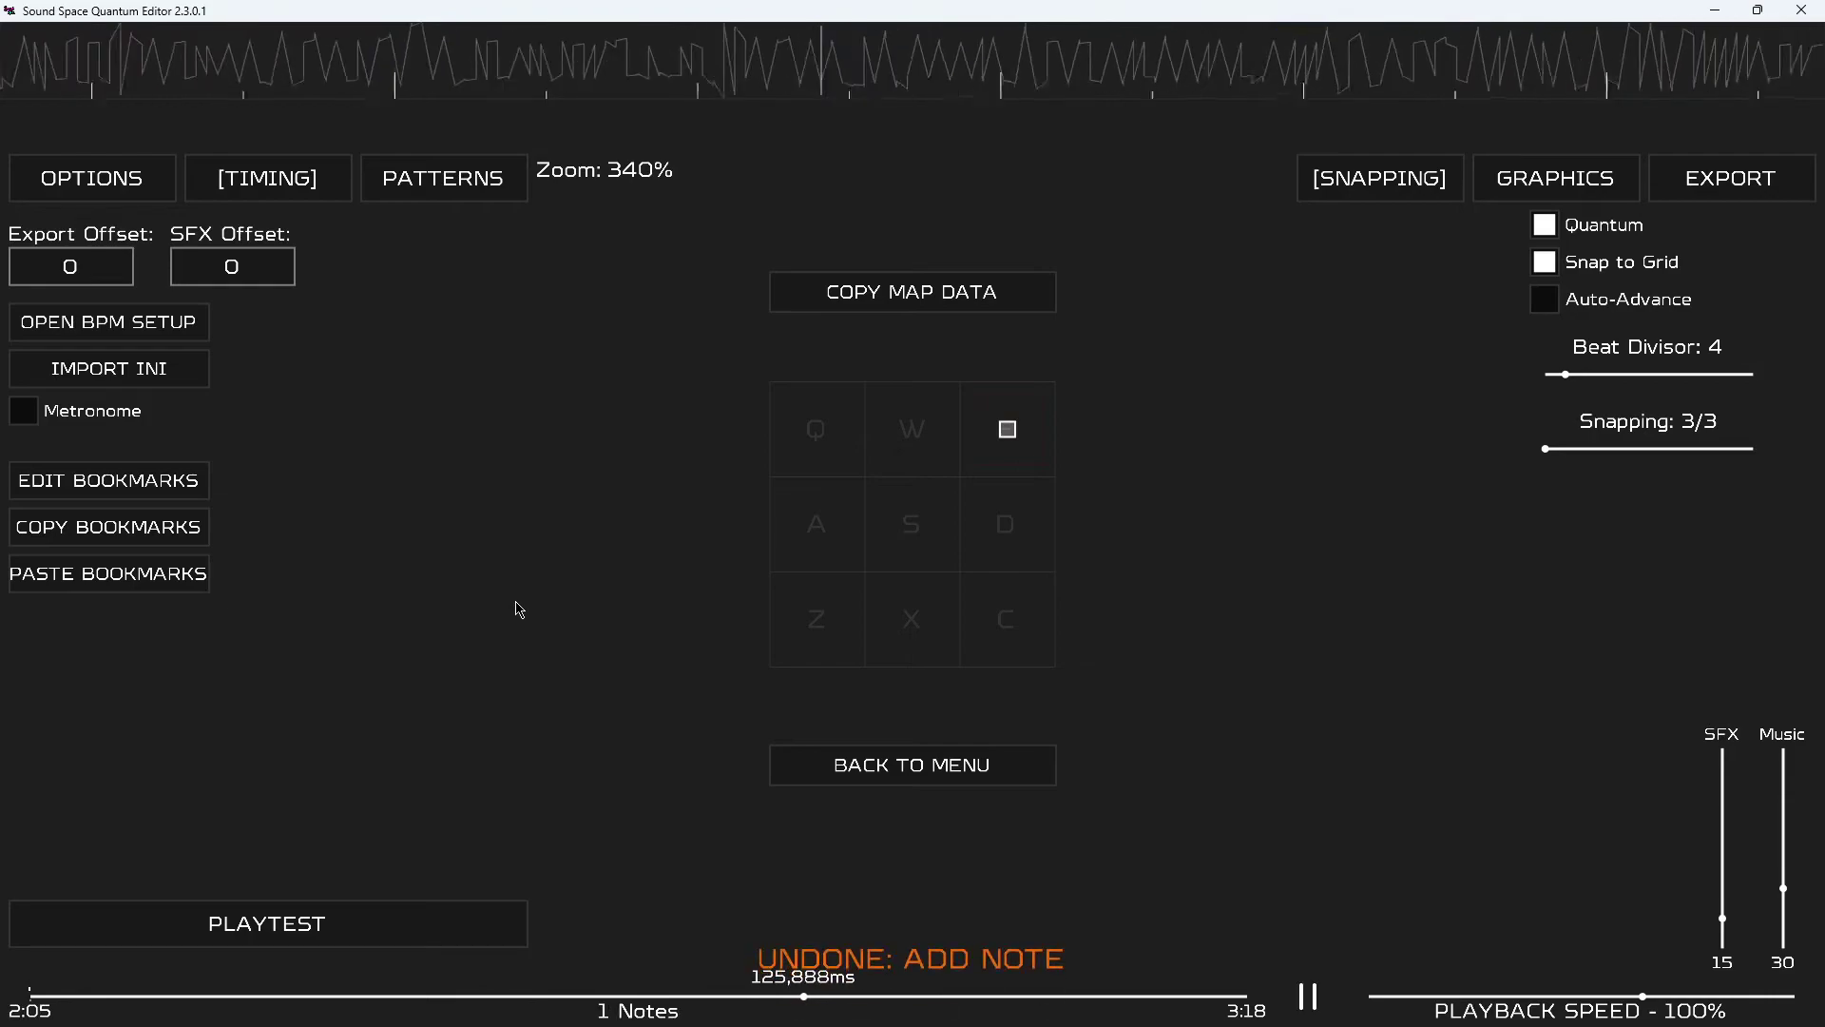
Try placing one note per half beat in cell E from 126,000 ms to 126,750 ms.
scroll(517, 609, "down", 1)
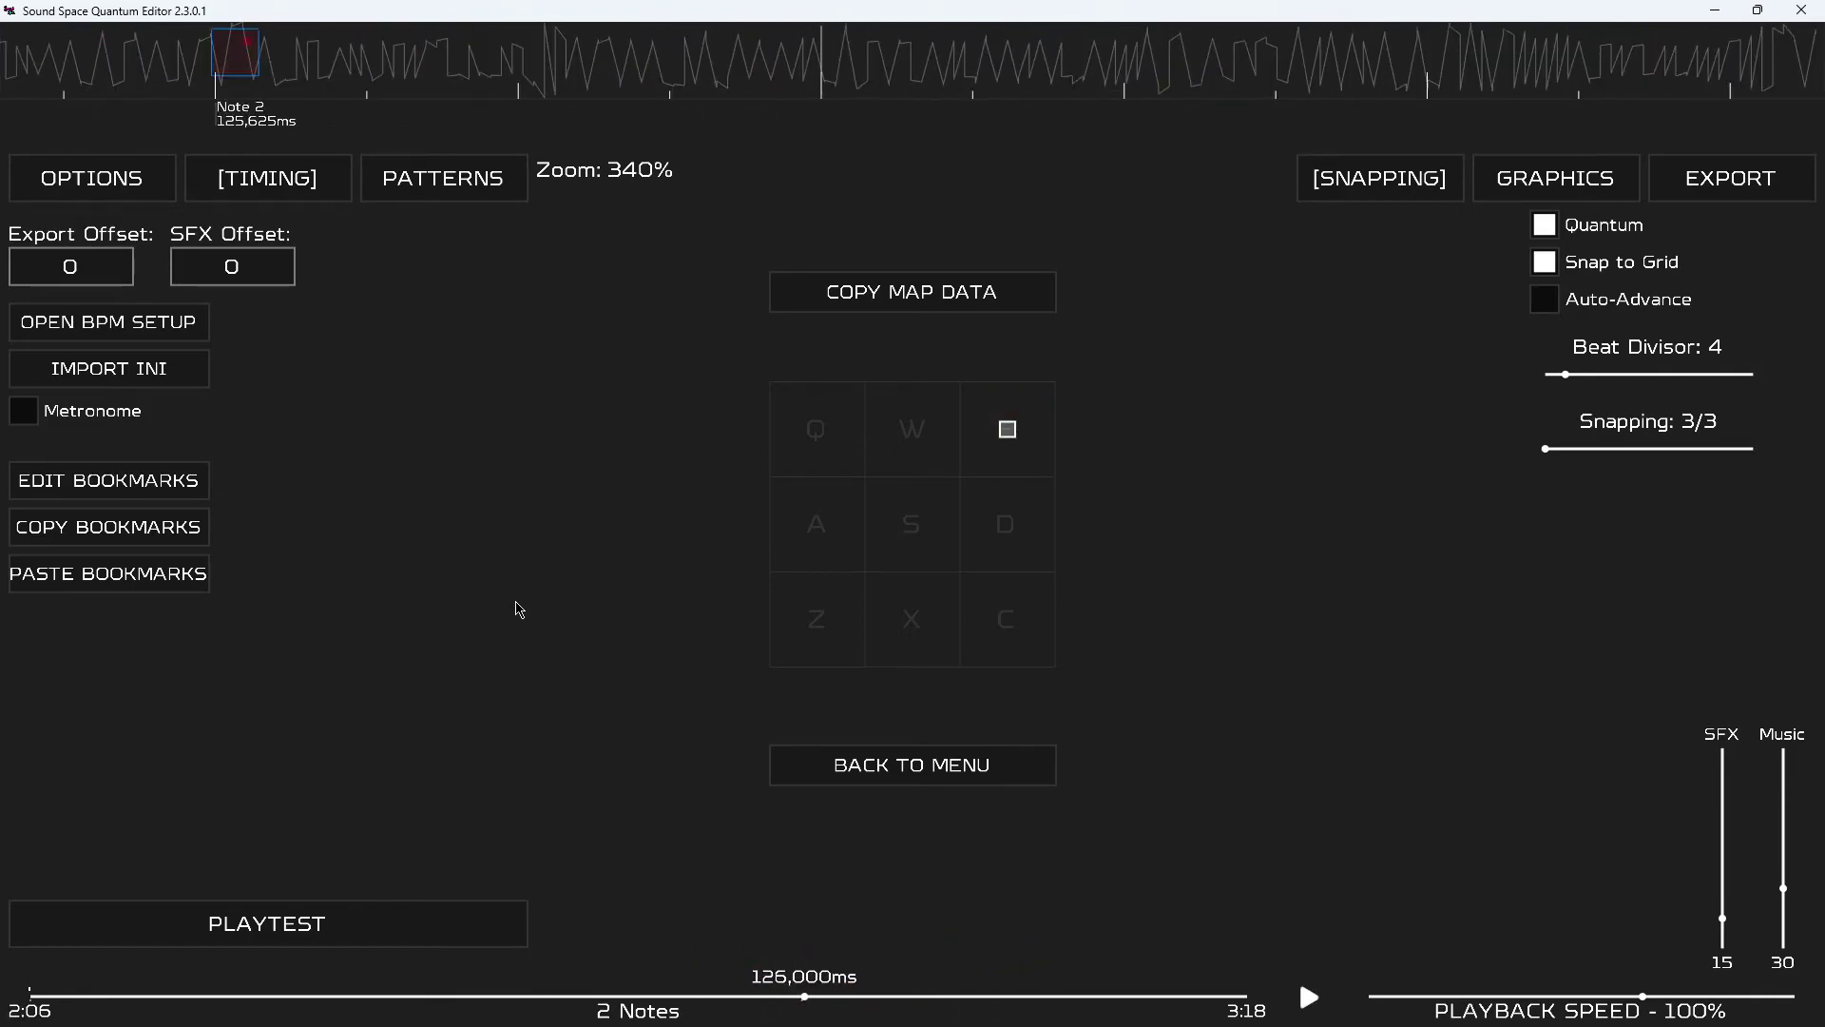
key("space")
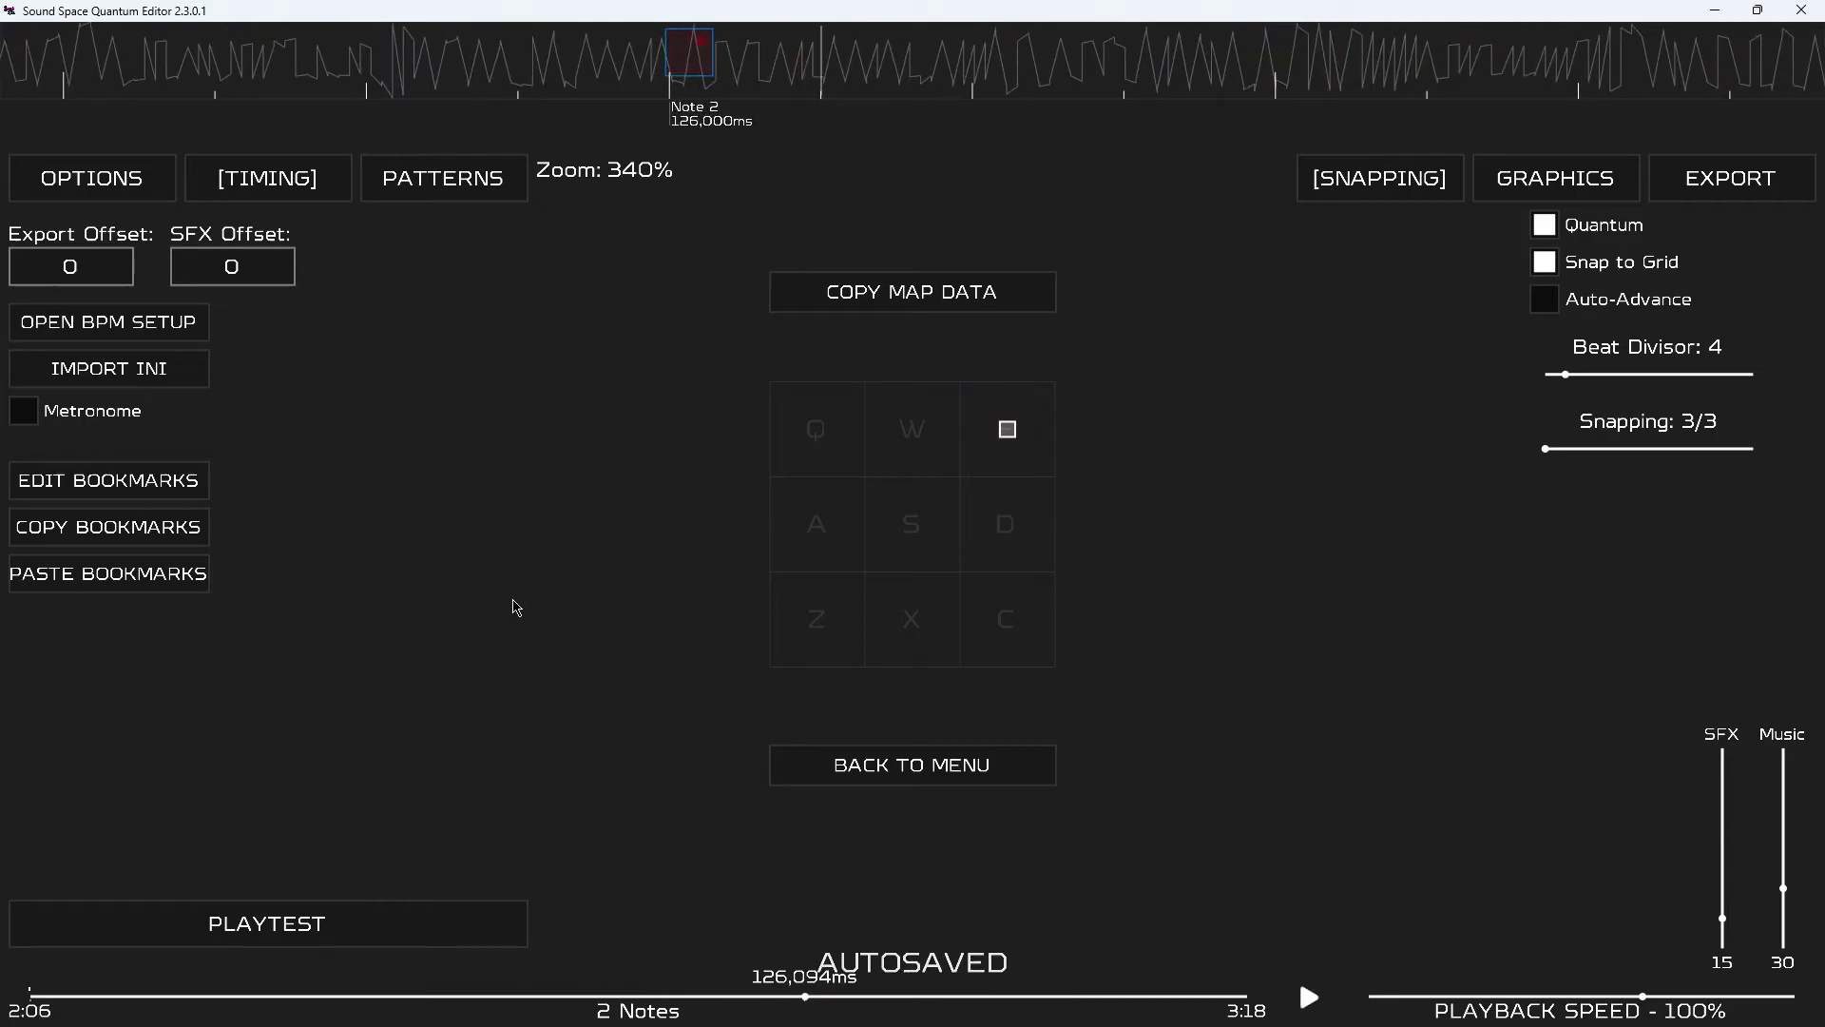
scroll(513, 599, "up", 2)
key("e")
key("ctrl+z")
scroll(512, 599, "down", 1)
key("e")
scroll(512, 599, "up", 2)
key("e")
scroll(513, 599, "up", 2)
key("e")
scroll(512, 599, "up", 2)
key("e")
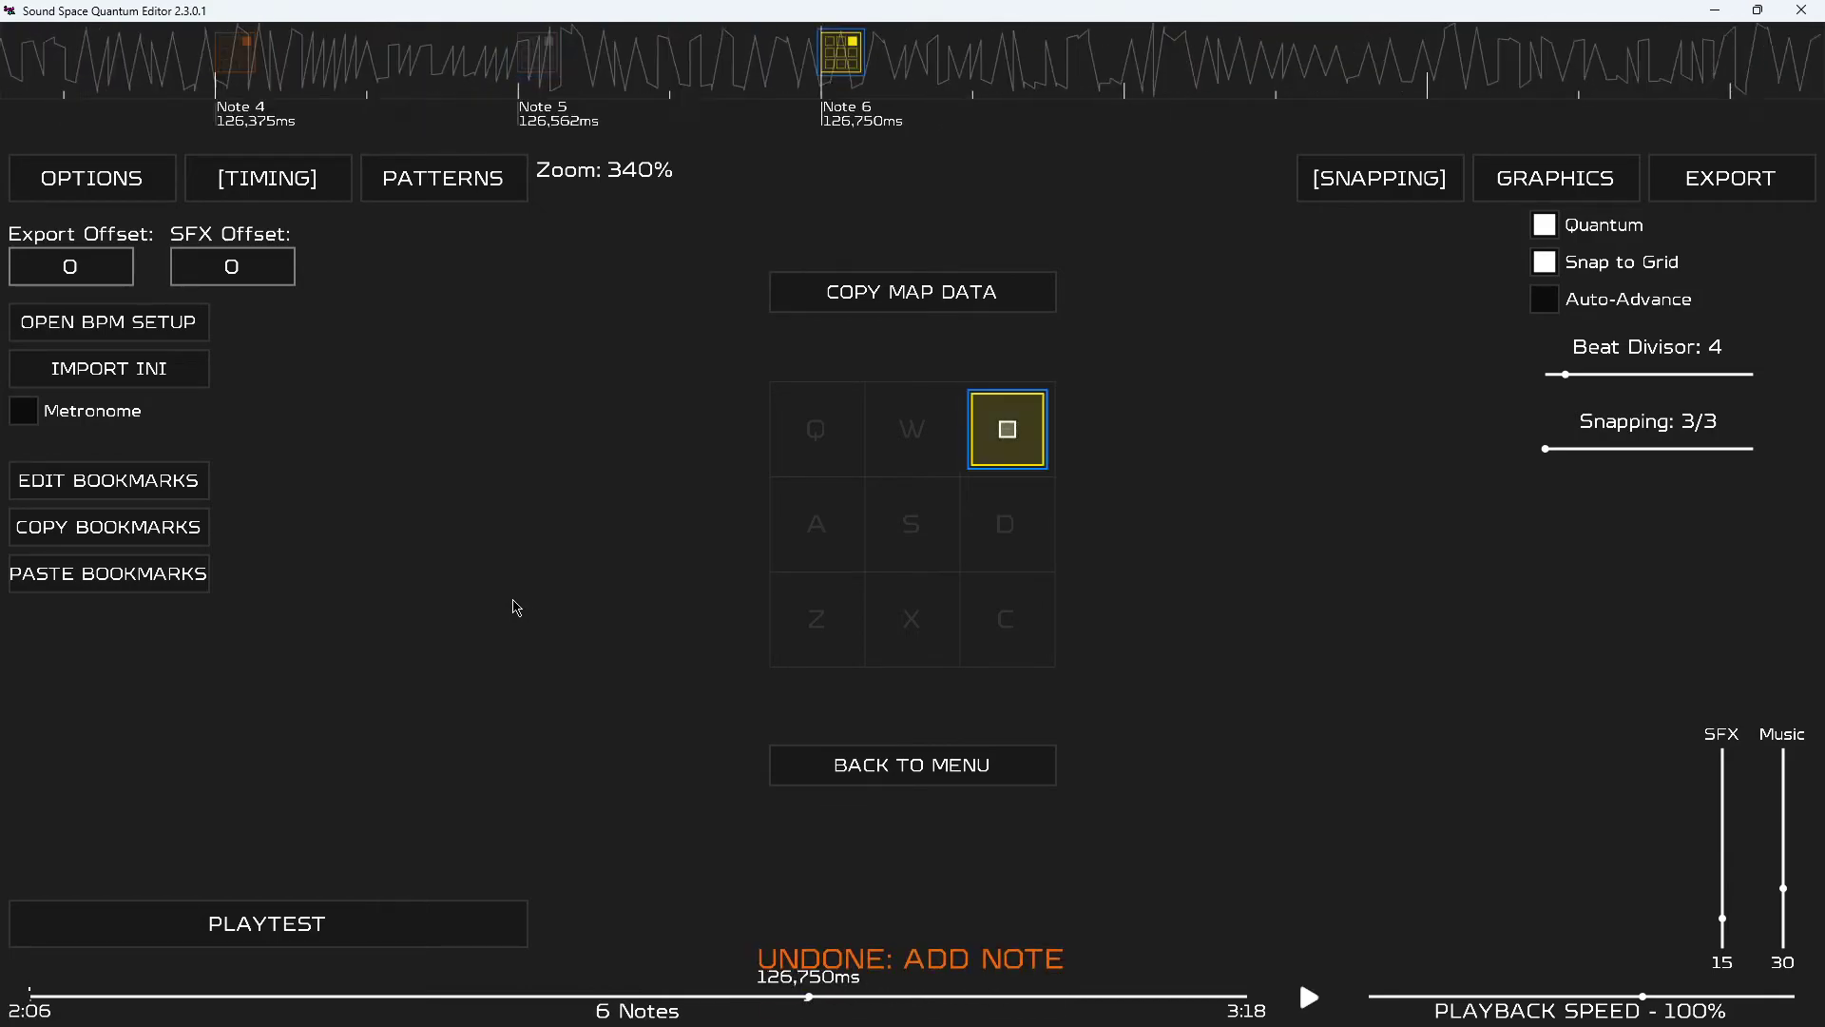
Play the half-beat test notes and undo all of those after 126,000 ms.
scroll(513, 599, "down", 9)
key("space")
key("space")
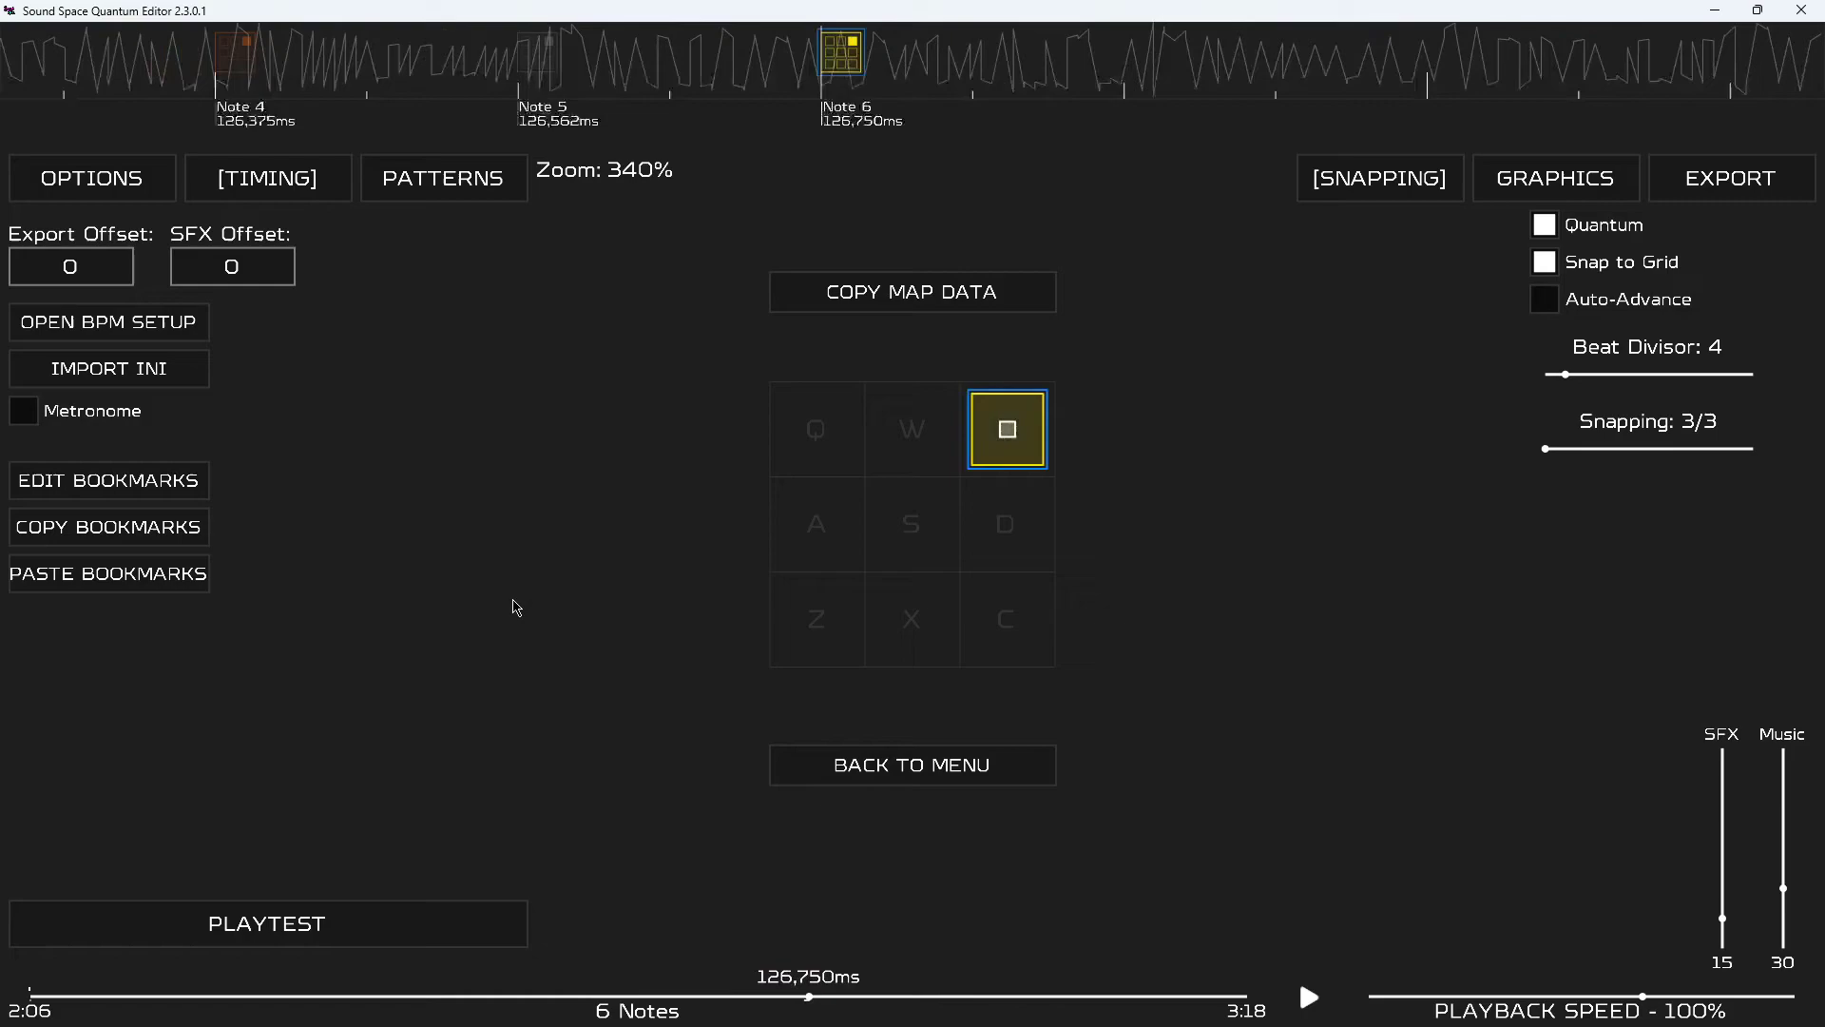
key("ctrl+z")
scroll(512, 599, "down", 9)
key("ctrl+z")
scroll(516, 609, "down", 1)
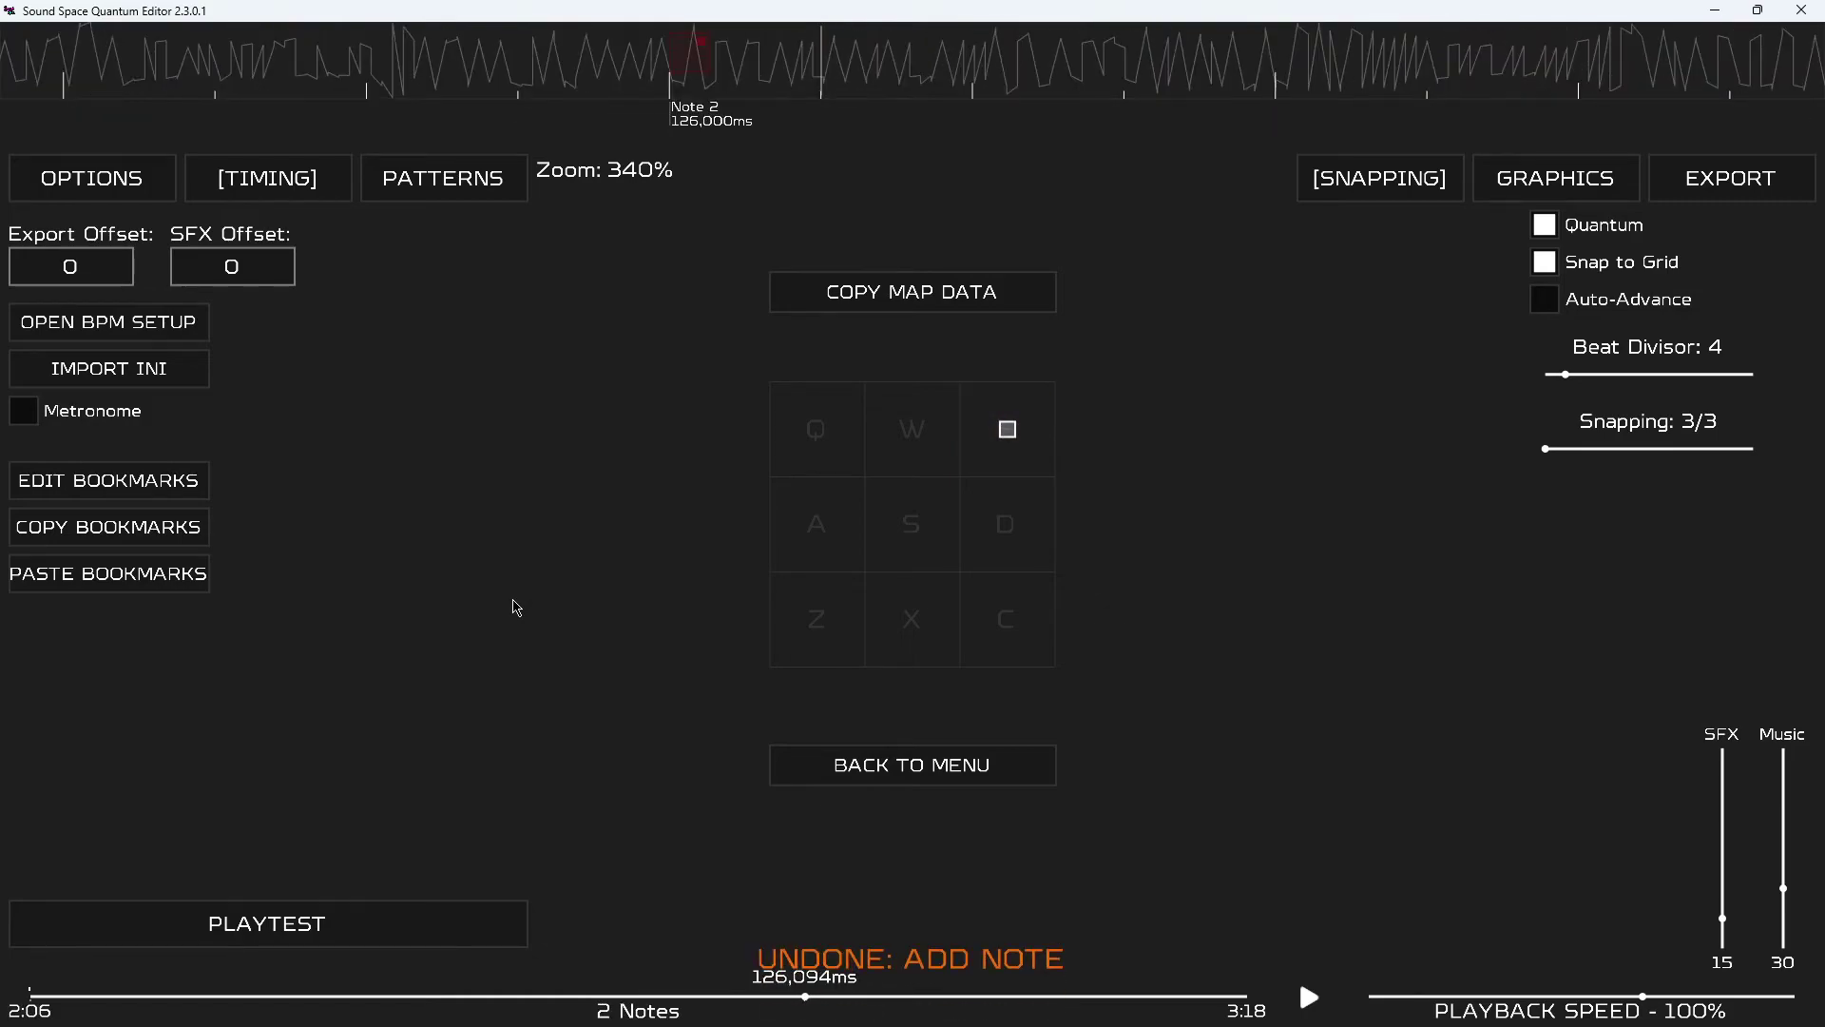
Set the playback speed to 55% and play the section around 126,000 ms.
scroll(516, 608, "up", 2)
left_click(1507, 998)
key("space")
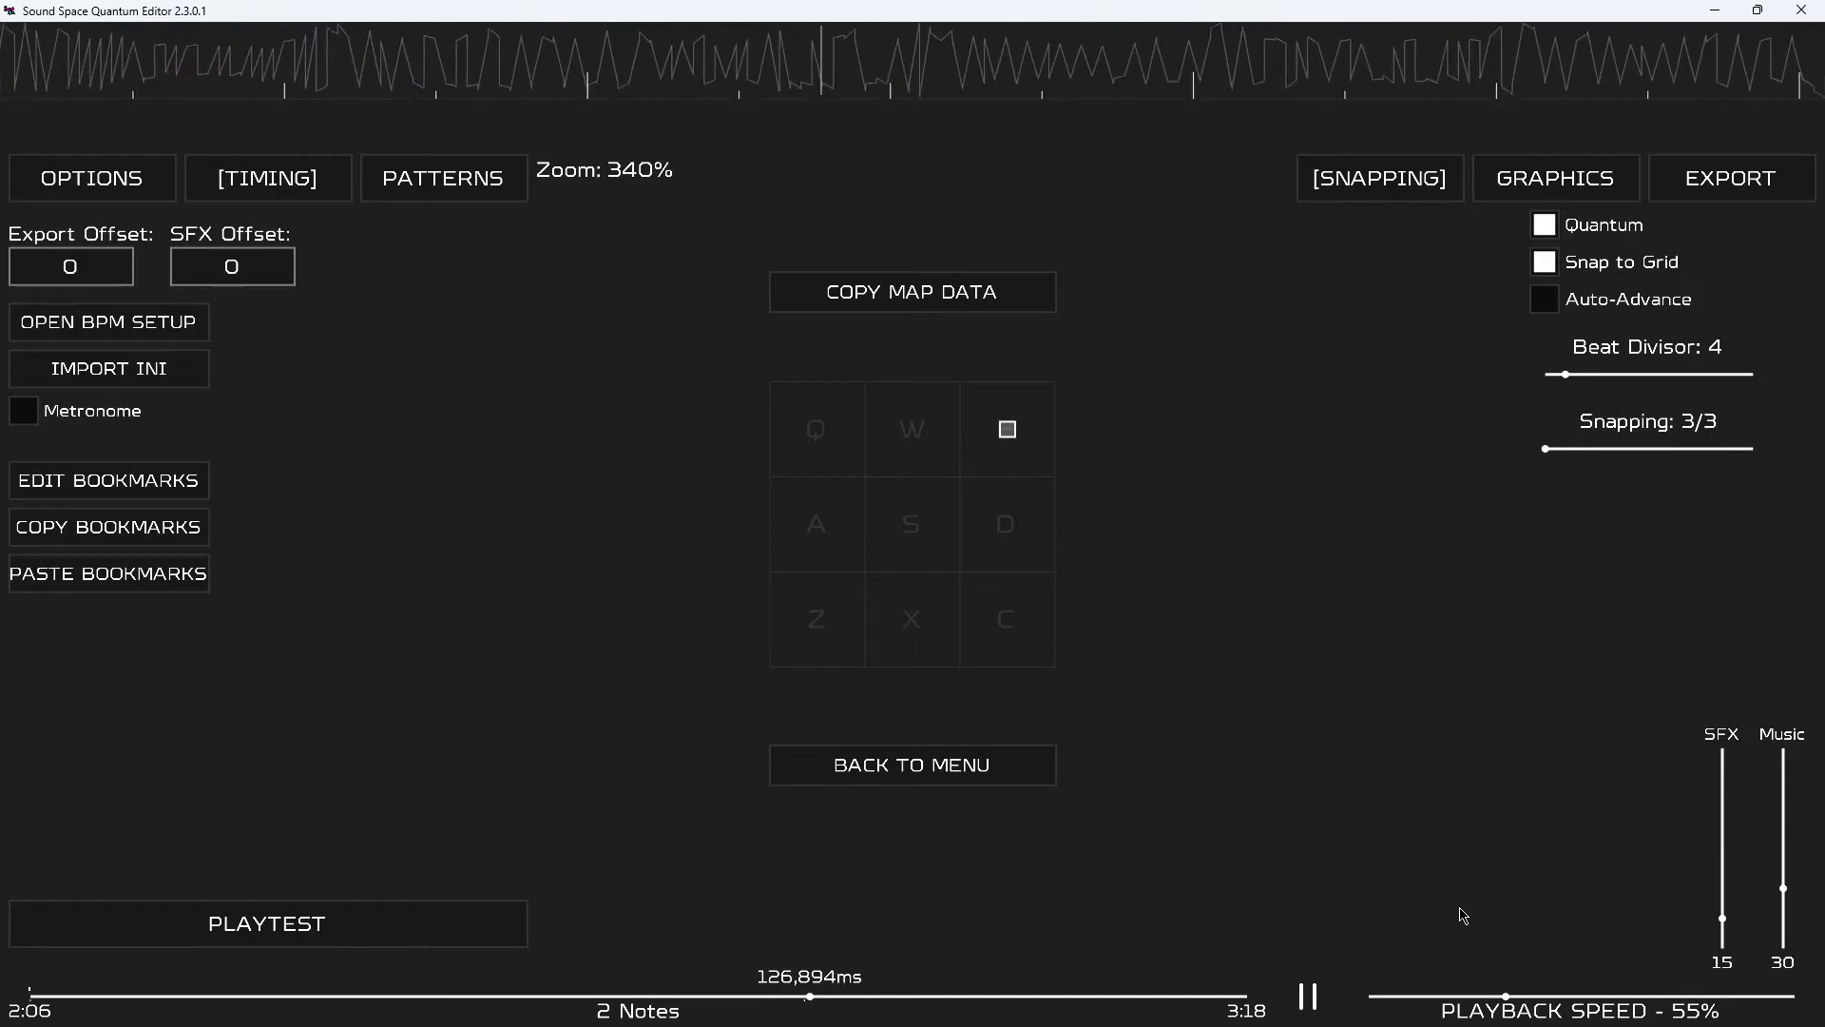
key("space")
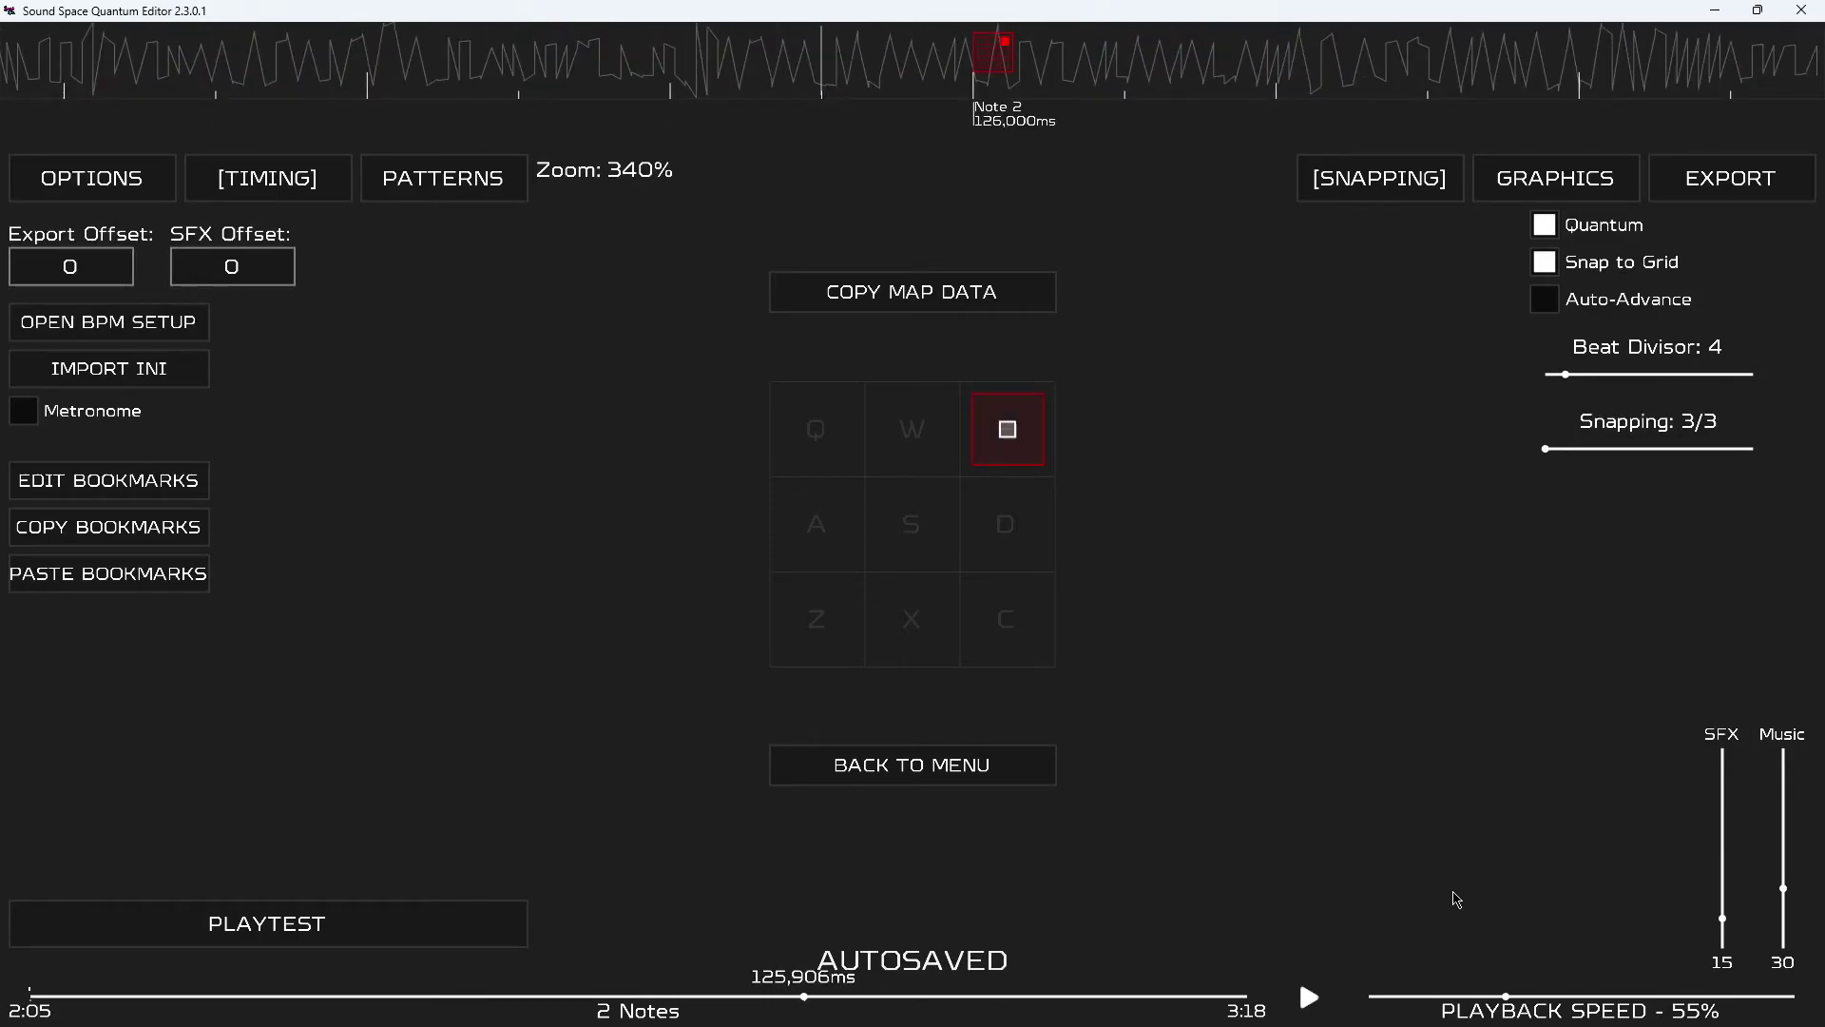
Try notes in cell E spaced three quarter-beats apart at 126,281, 126,562, 126,844 and 127,125 ms.
key("e")
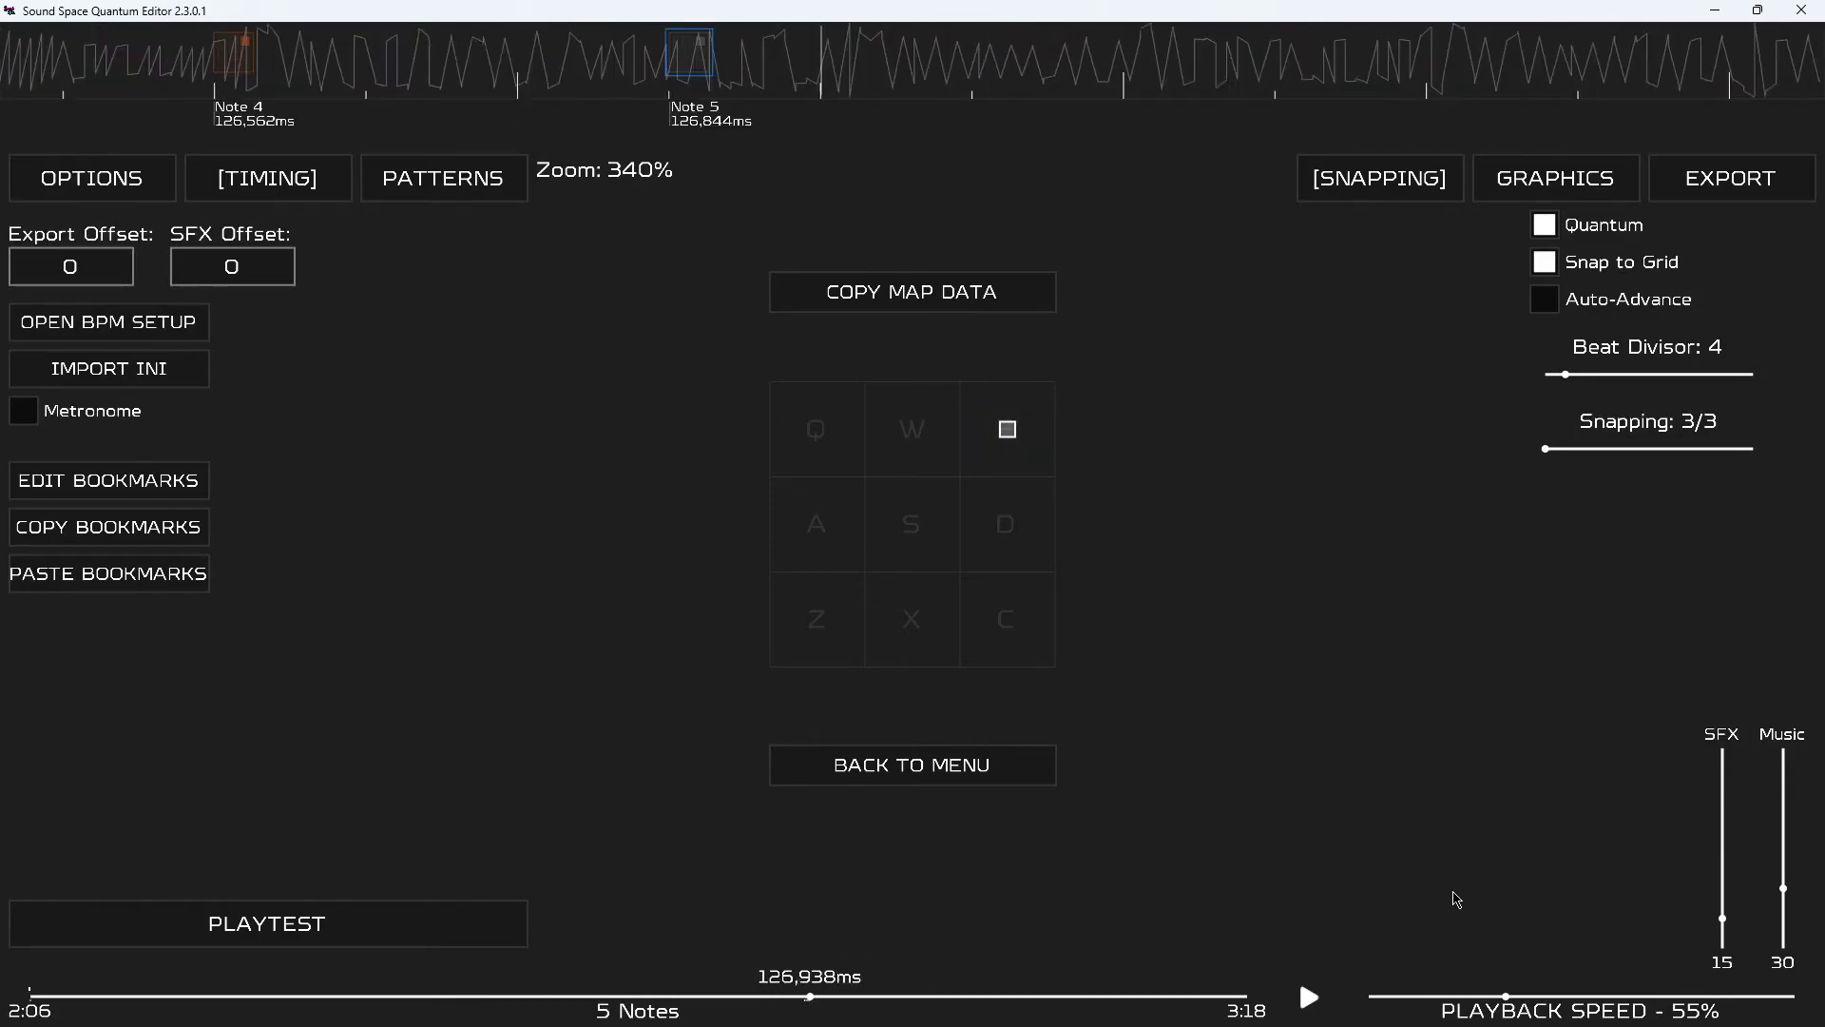
scroll(1453, 890, "up", 2)
key("e")
Play the notes from 126,000 ms to 127,125 ms and step between them to check their spacing on the beat lines.
scroll(1452, 891, "down", 8)
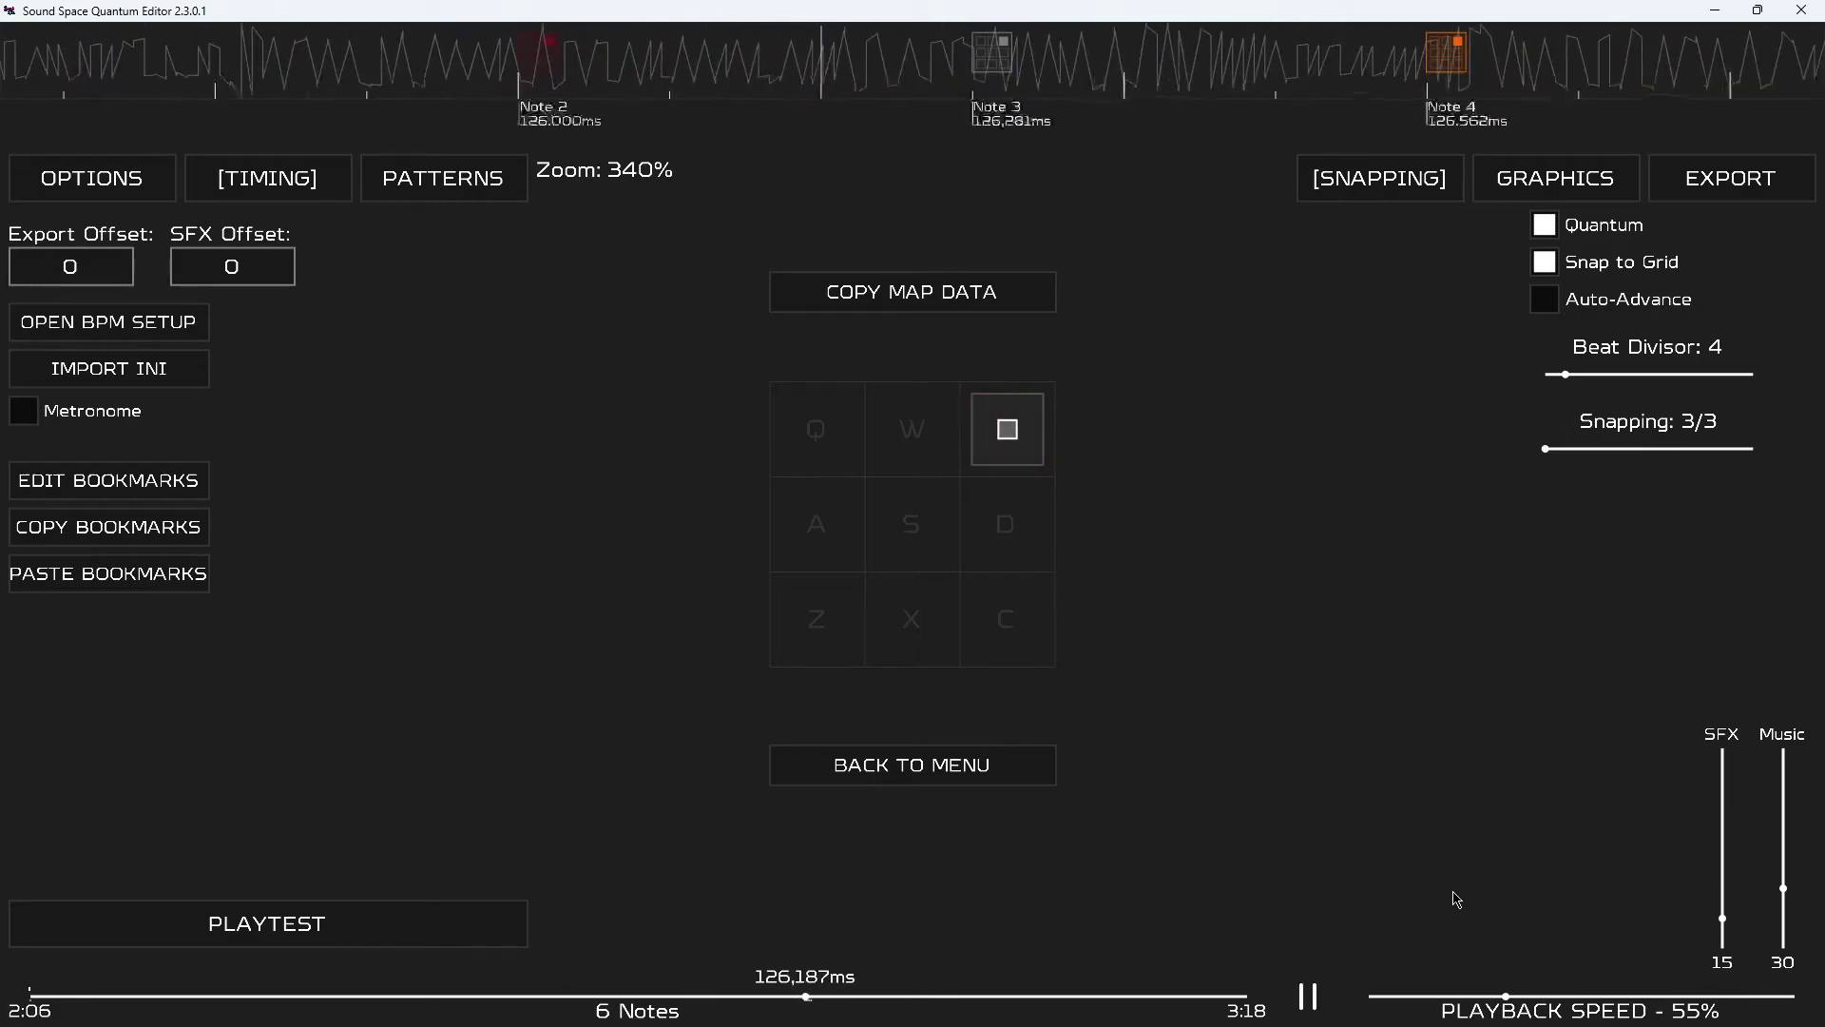
key("space")
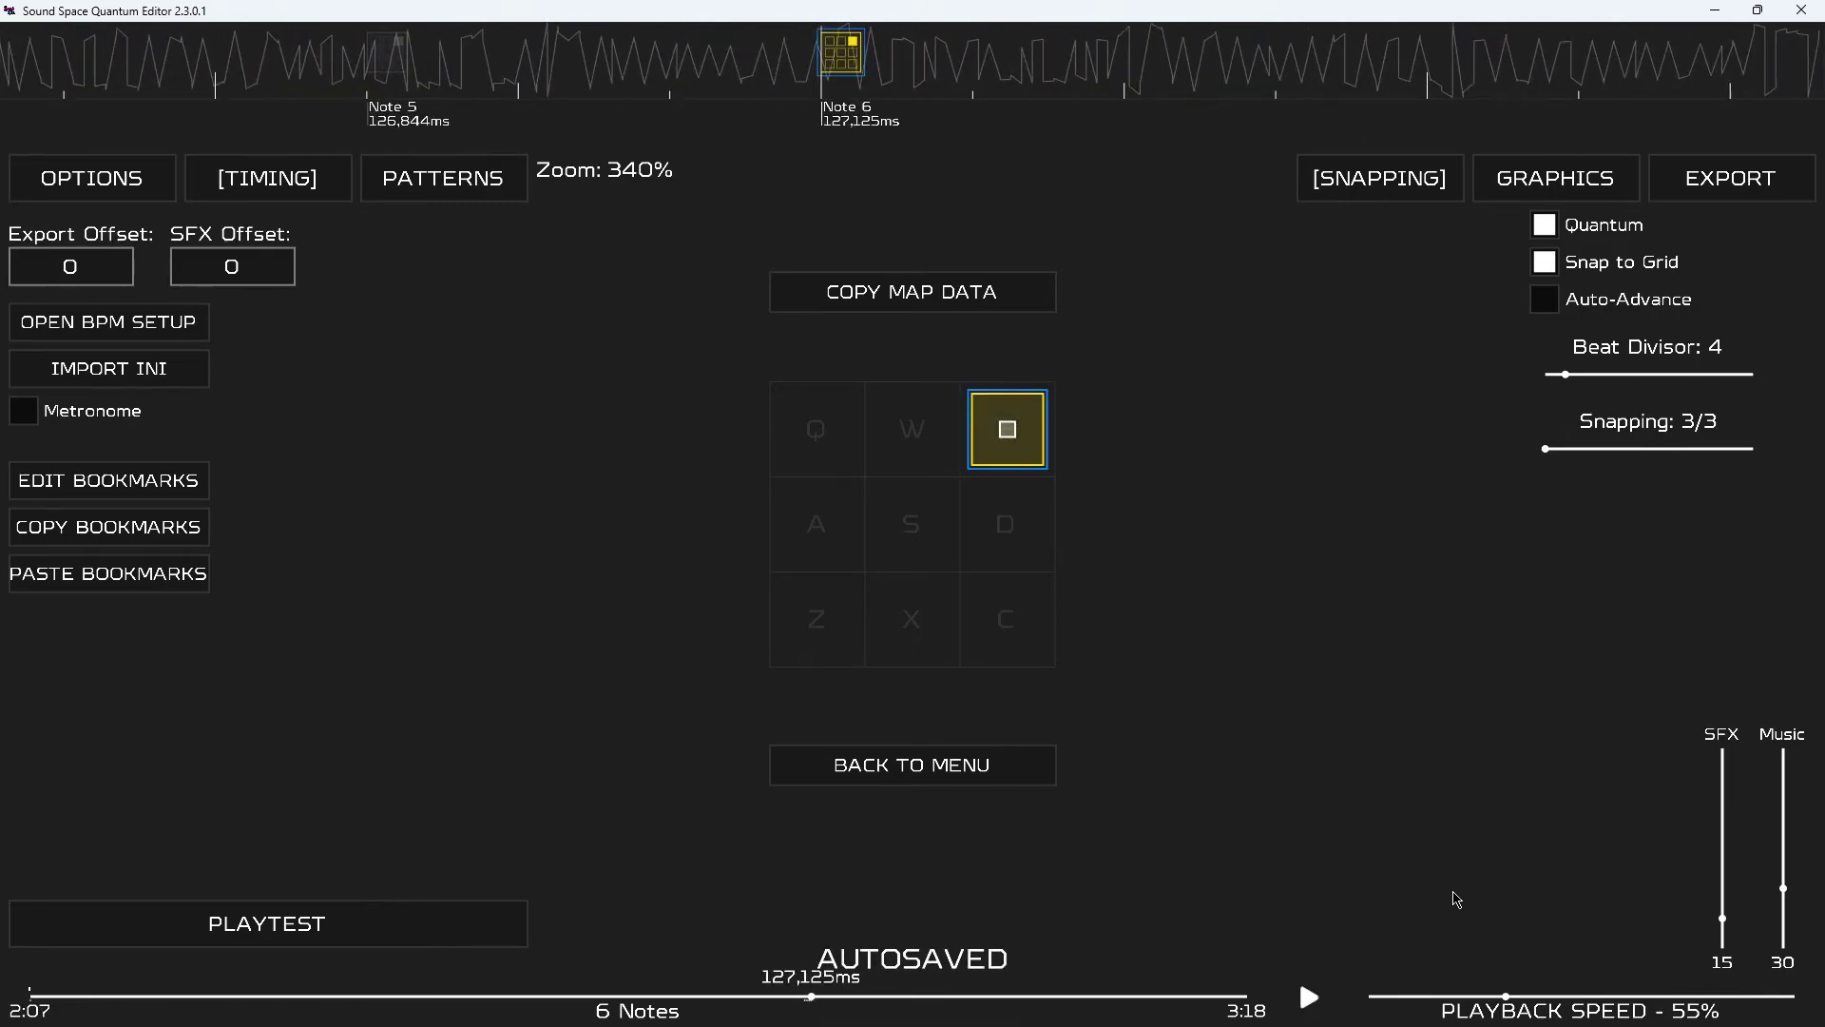
scroll(1456, 899, "up", 9)
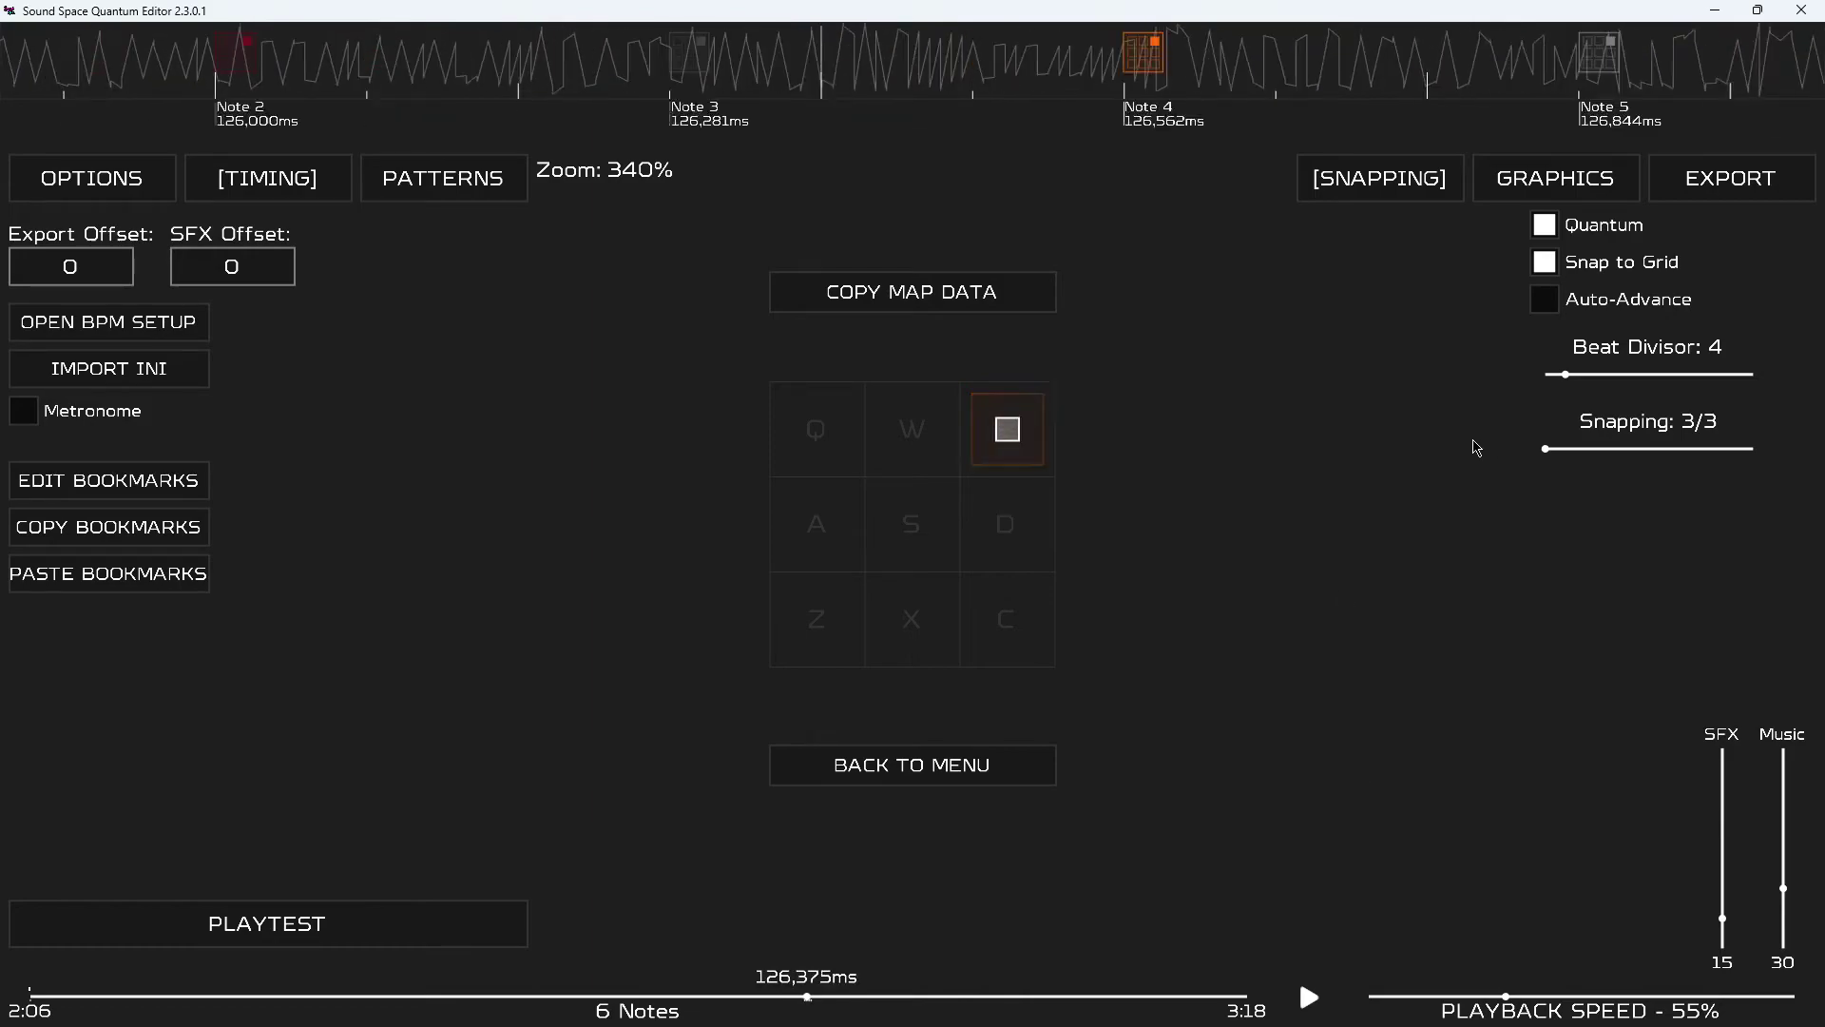
scroll(1483, 449, "up", 4)
scroll(1416, 442, "down", 1)
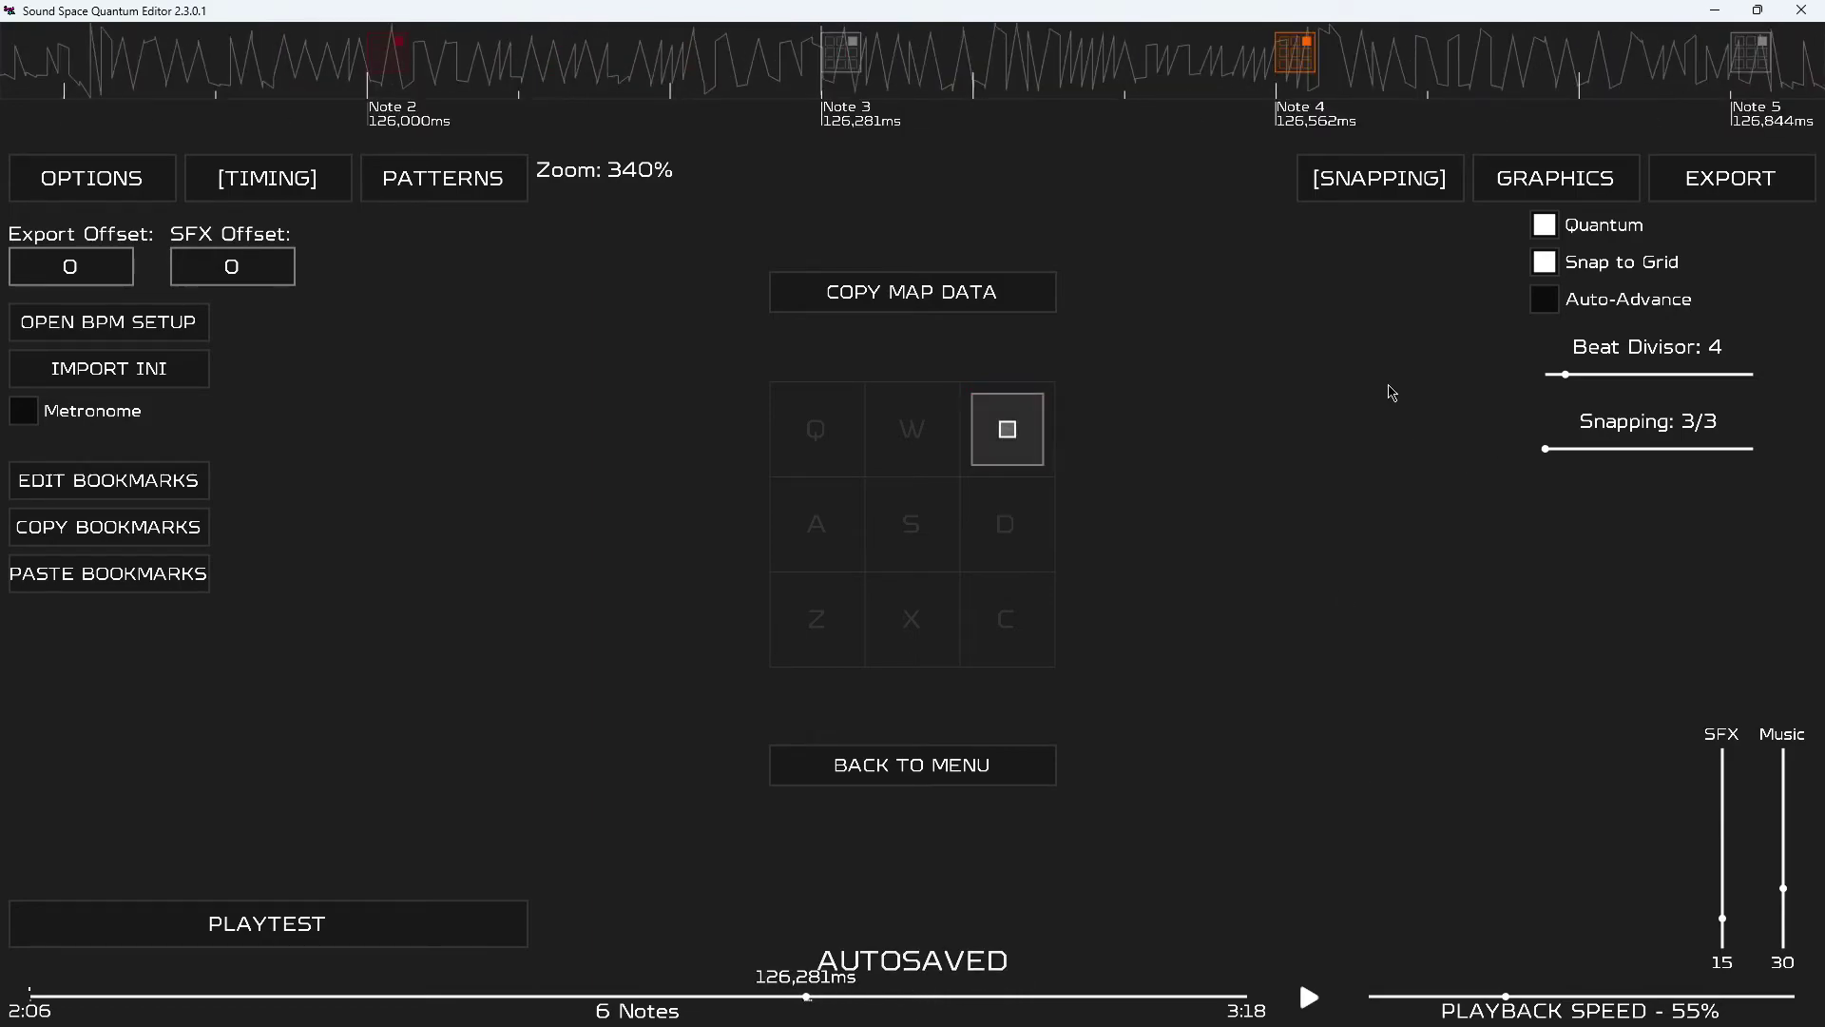
scroll(1369, 361, "up", 2)
scroll(993, 53, "down", 5)
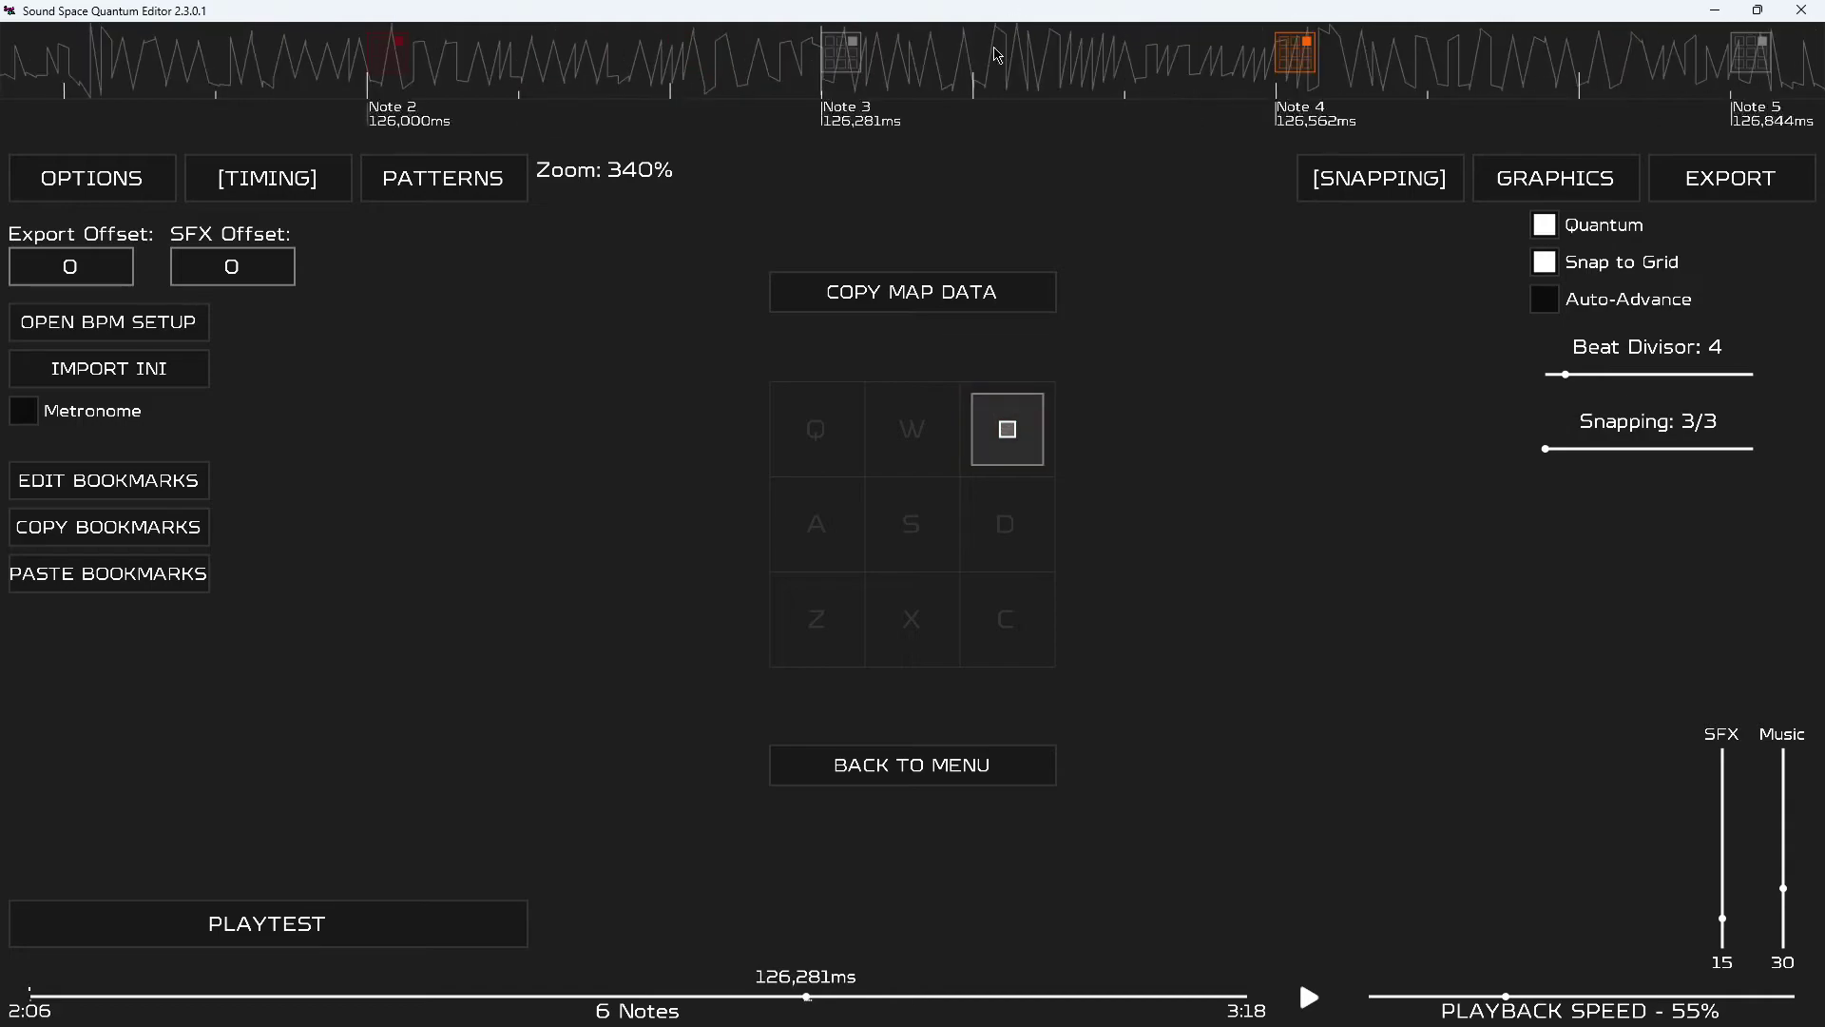
scroll(949, 137, "up", 3)
scroll(952, 138, "down", 4)
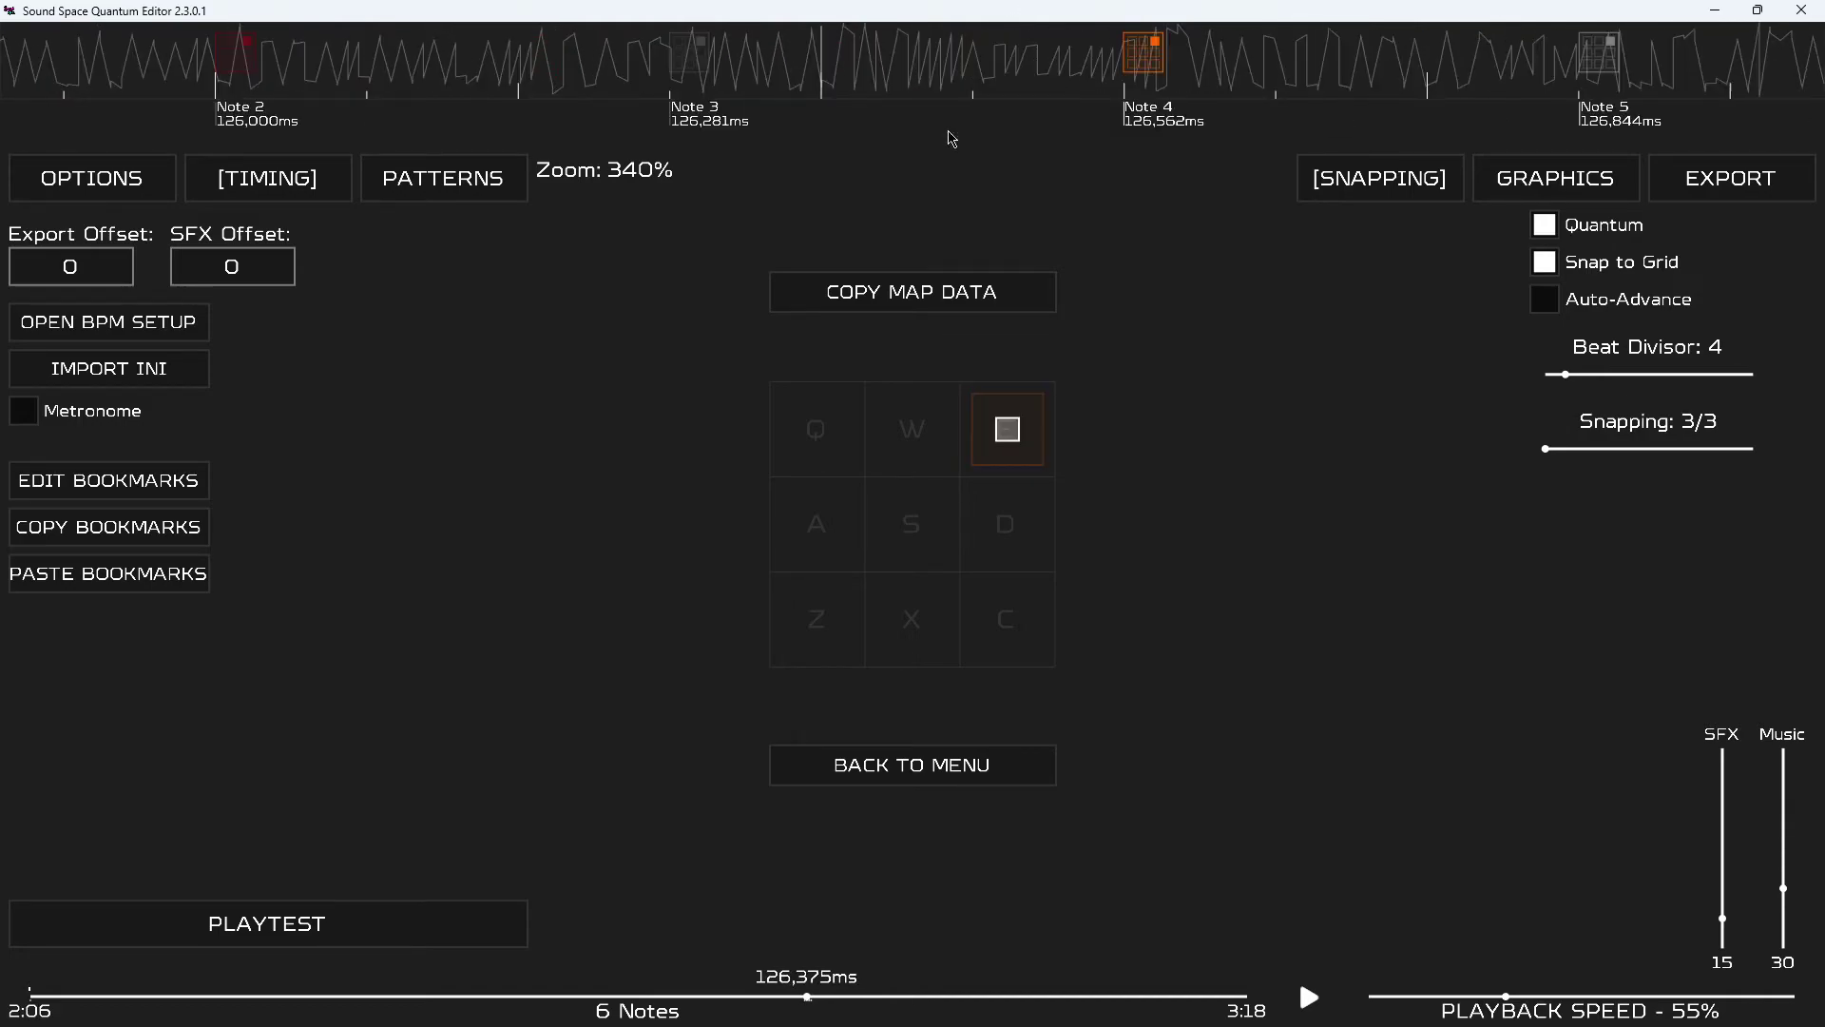
scroll(952, 139, "up", 6)
scroll(952, 139, "down", 2)
Undo all the test notes from 126,000 ms onward and return to the start of the song.
key("ctrl+z")
key("ctrl+z")
key("ctrl+z")
key("ctrl+z")
key("ctrl+z")
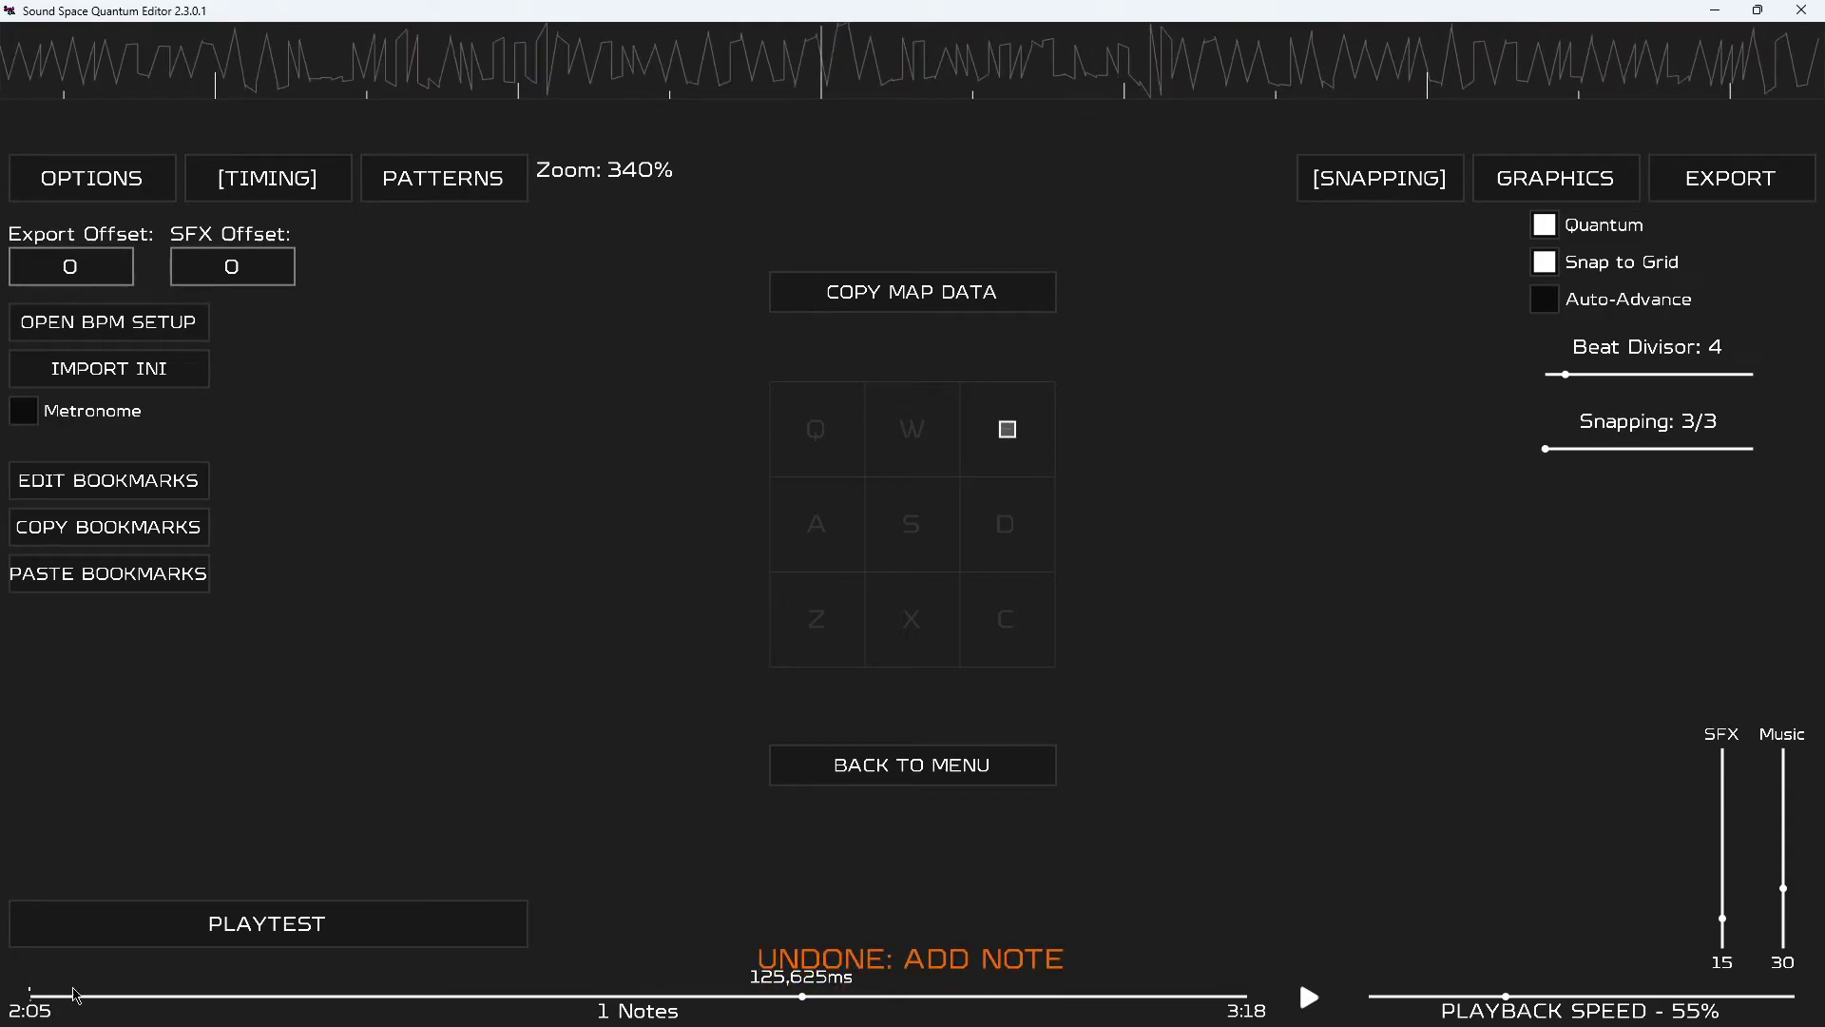
left_click_drag(76, 995, 6, 1009)
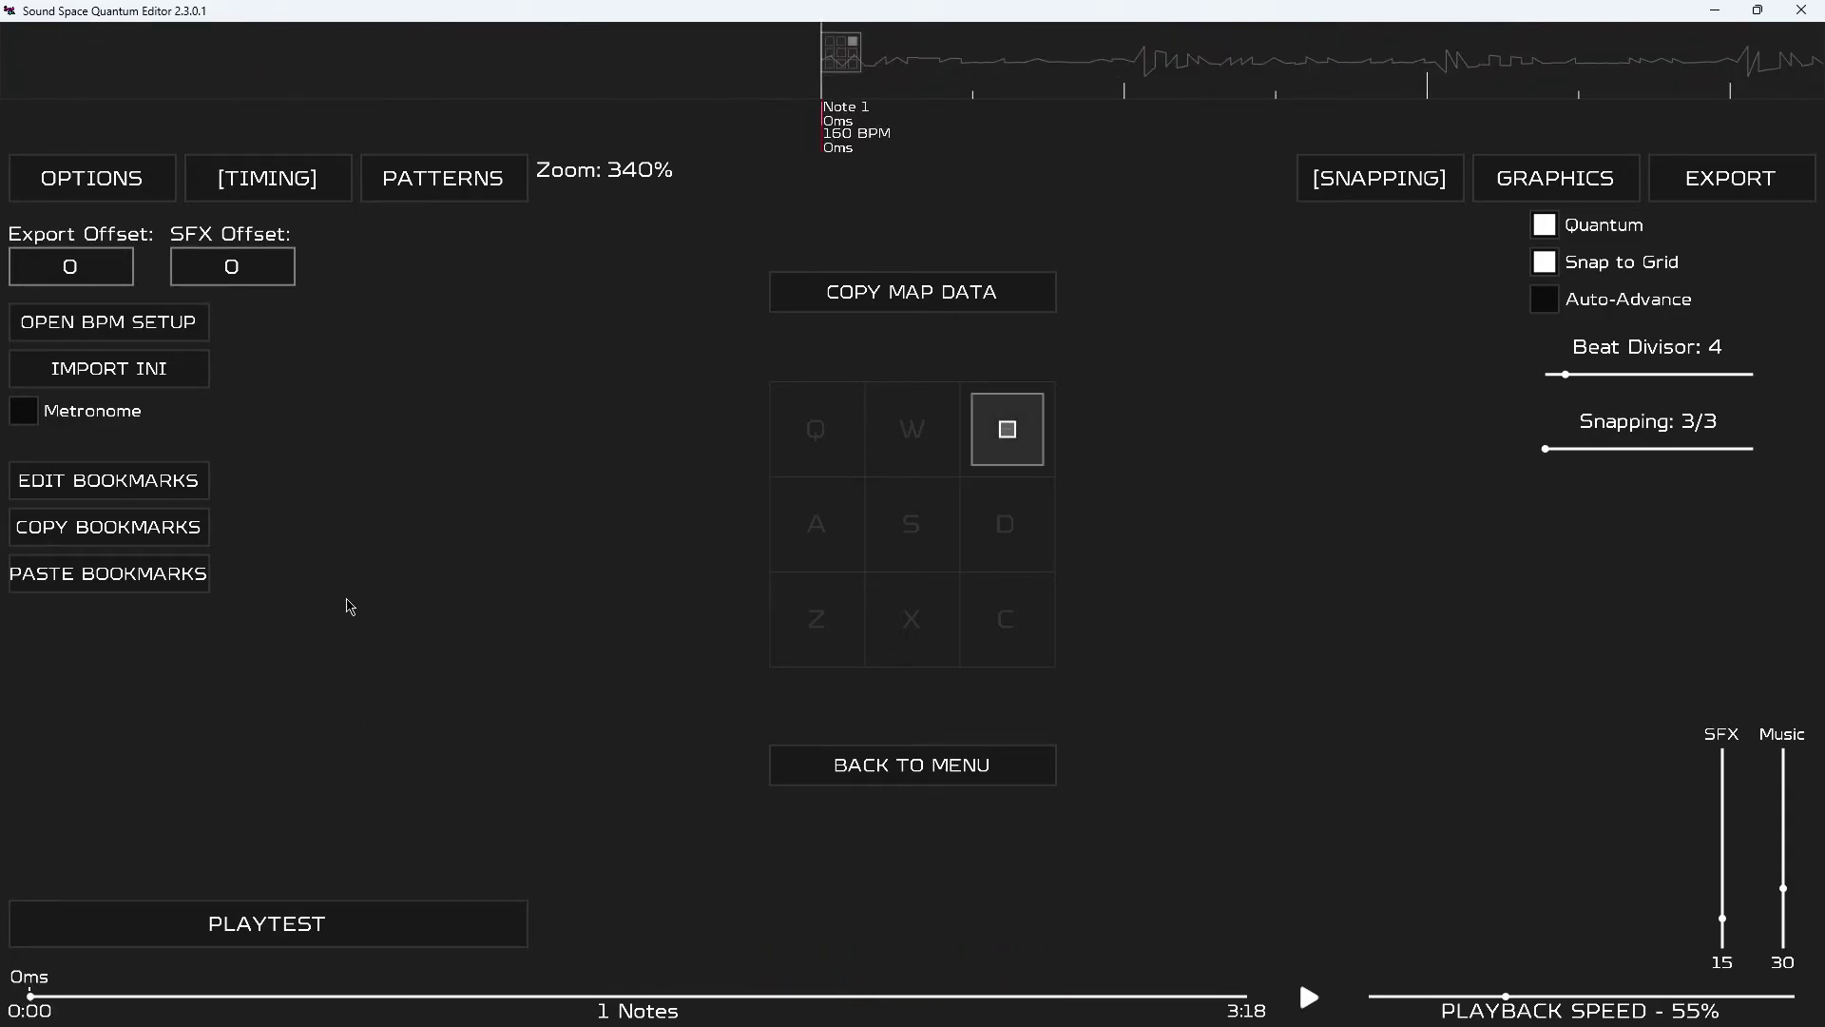
scroll(894, 157, "up", 4)
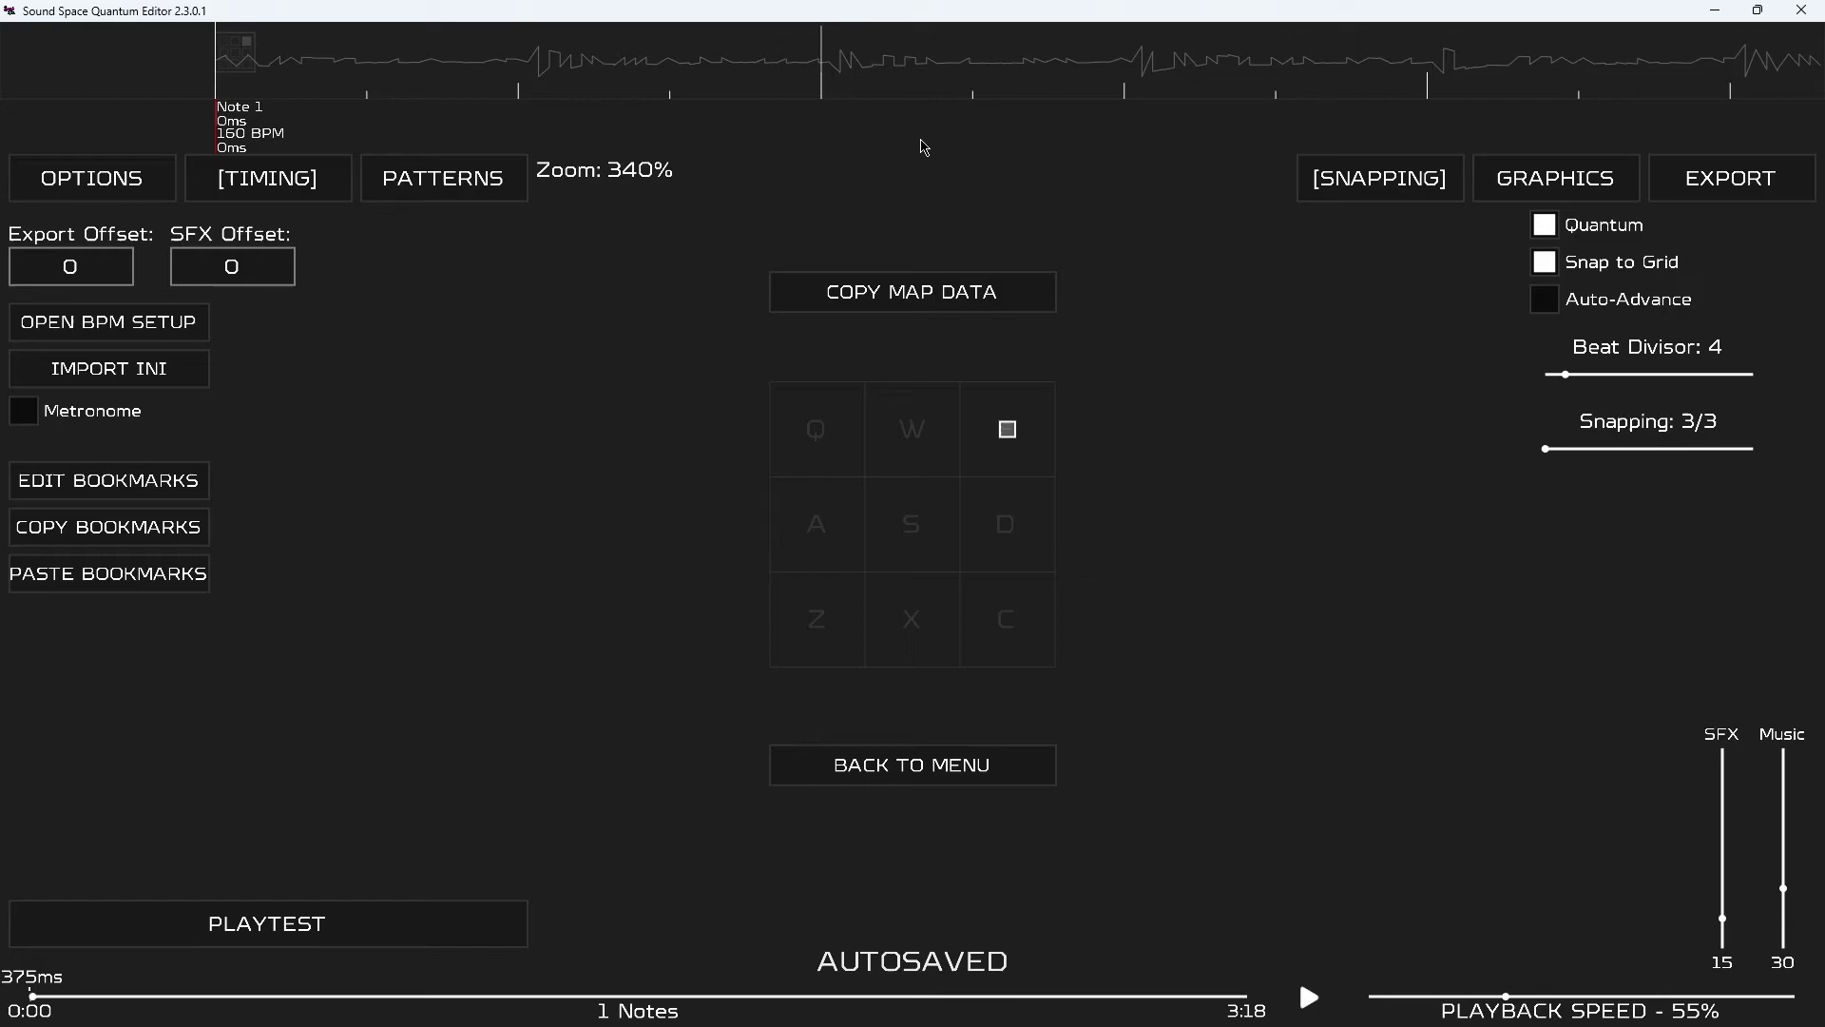
scroll(673, 221, "down", 3)
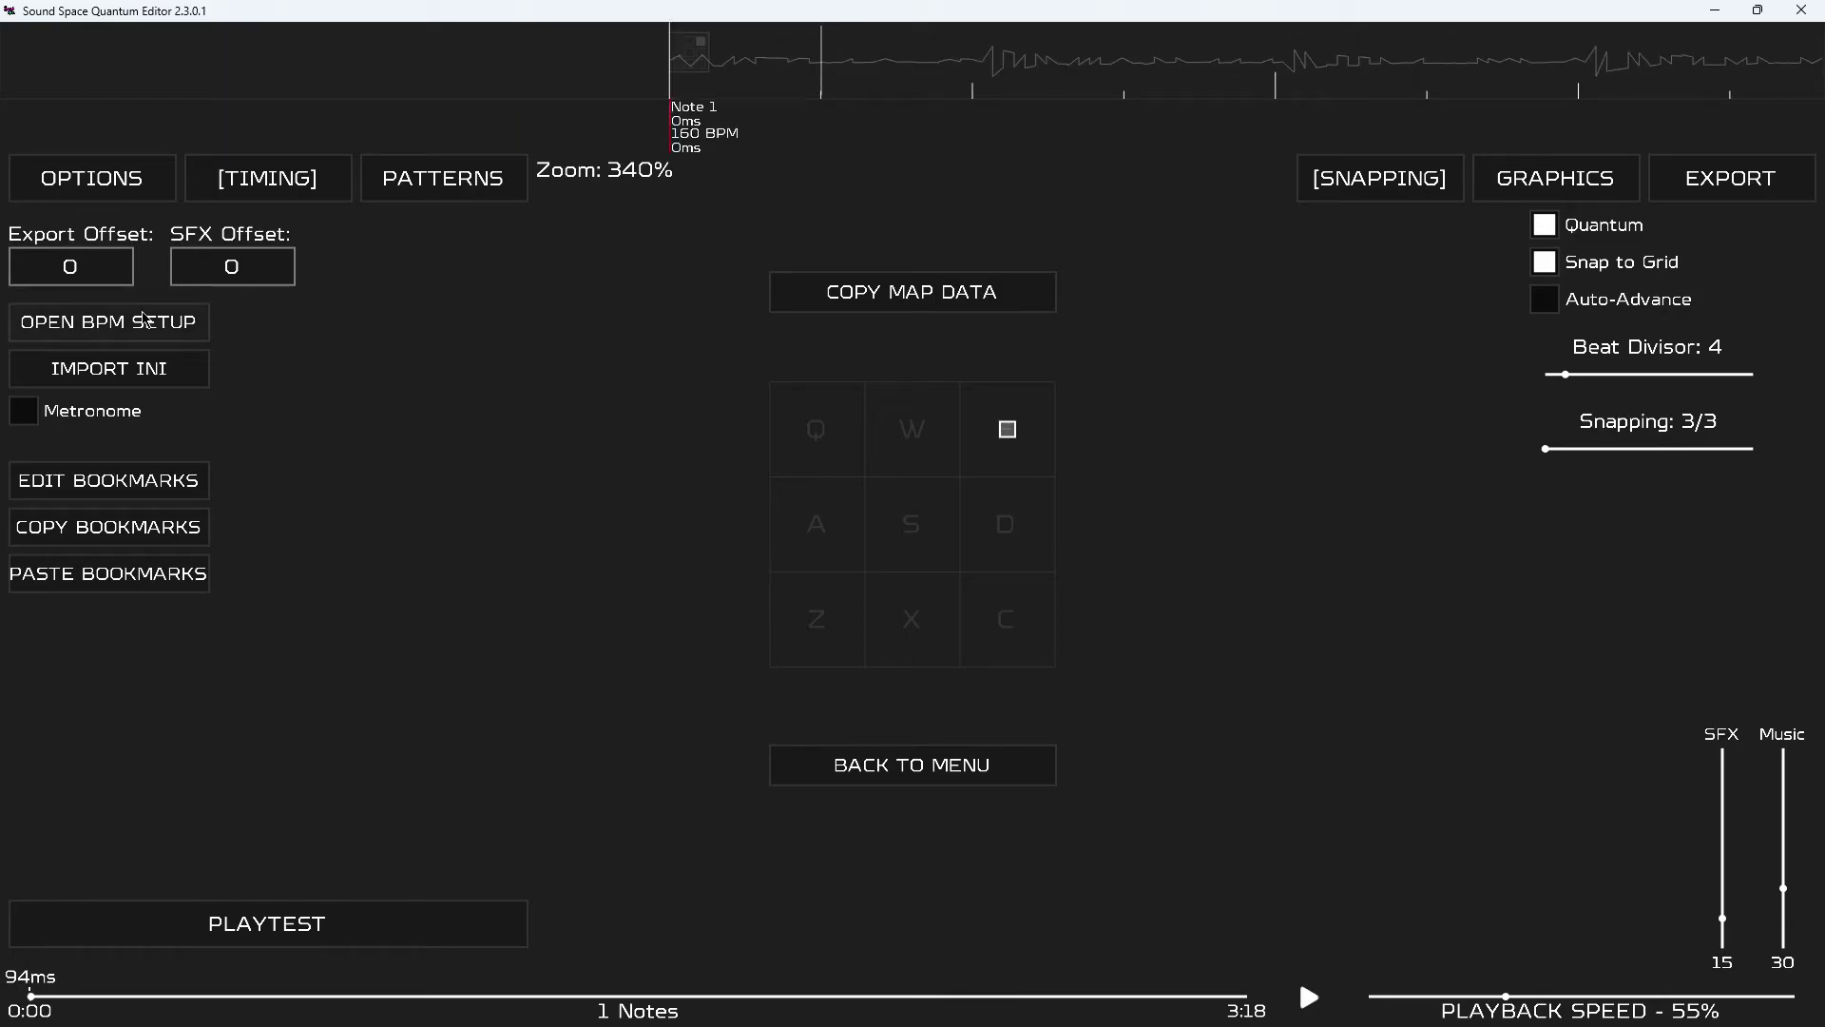
left_click(1602, 198)
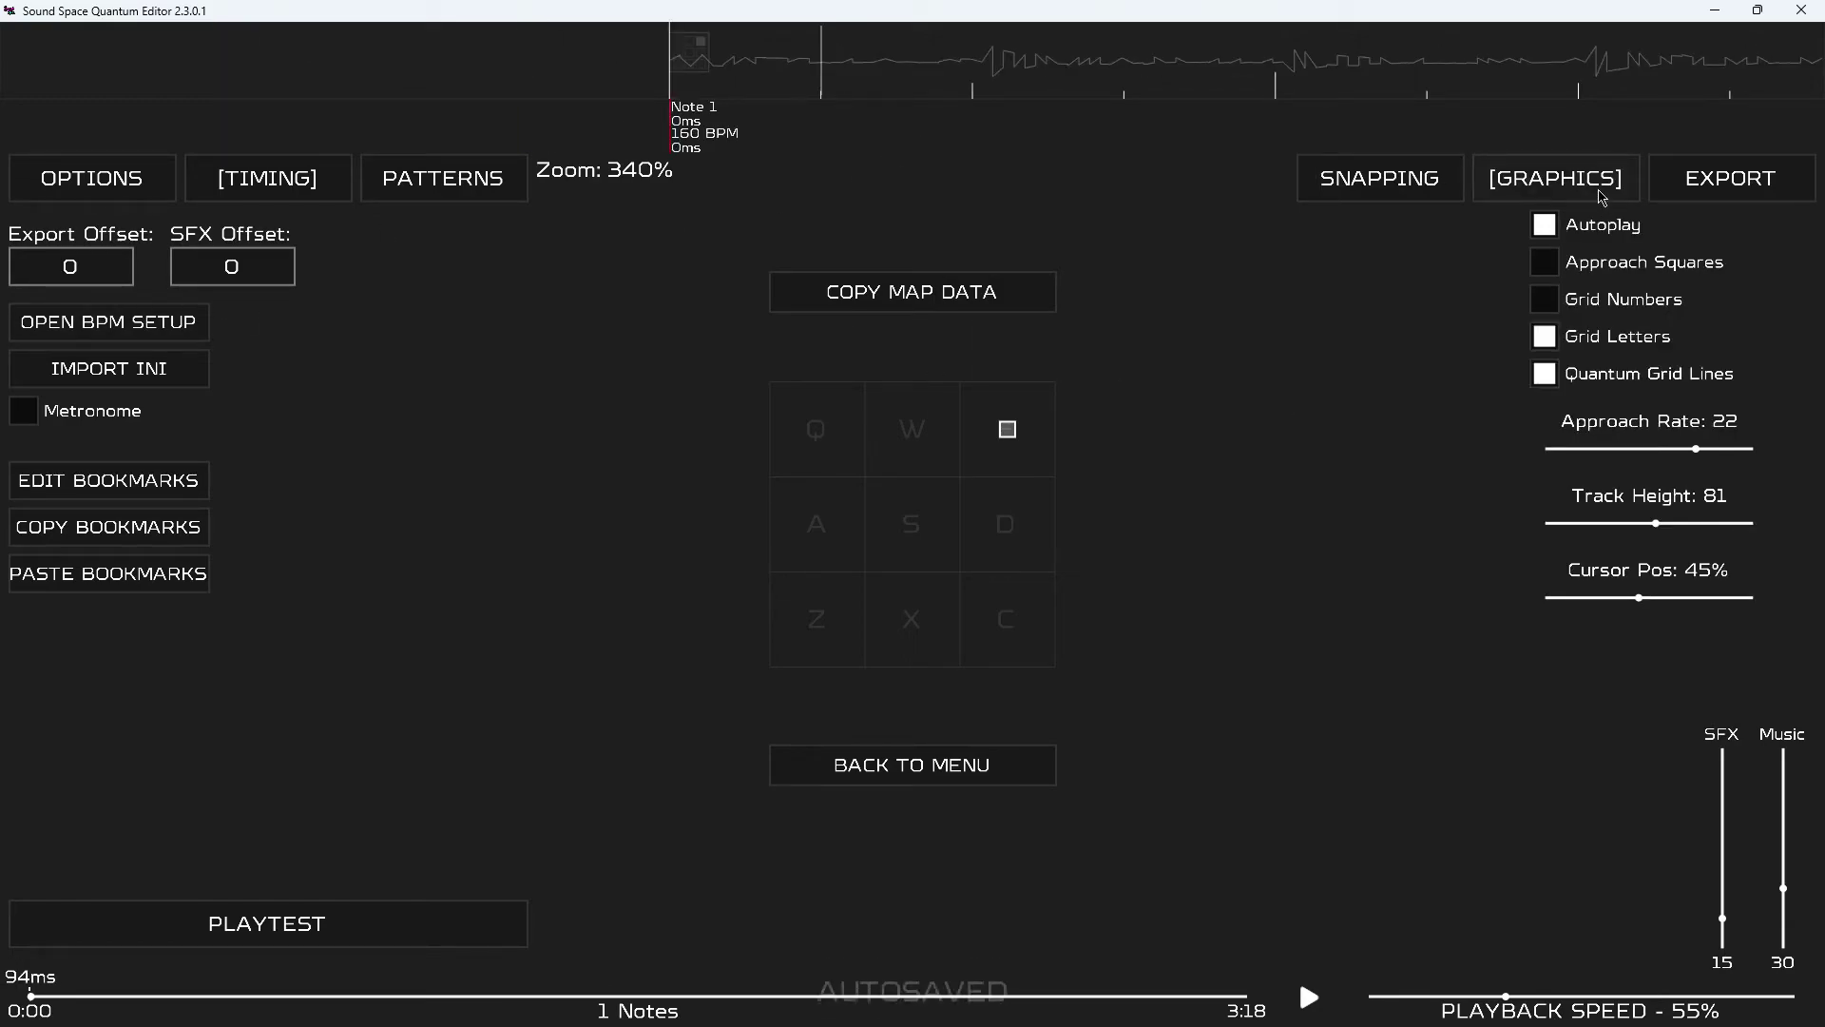
left_click(1433, 197)
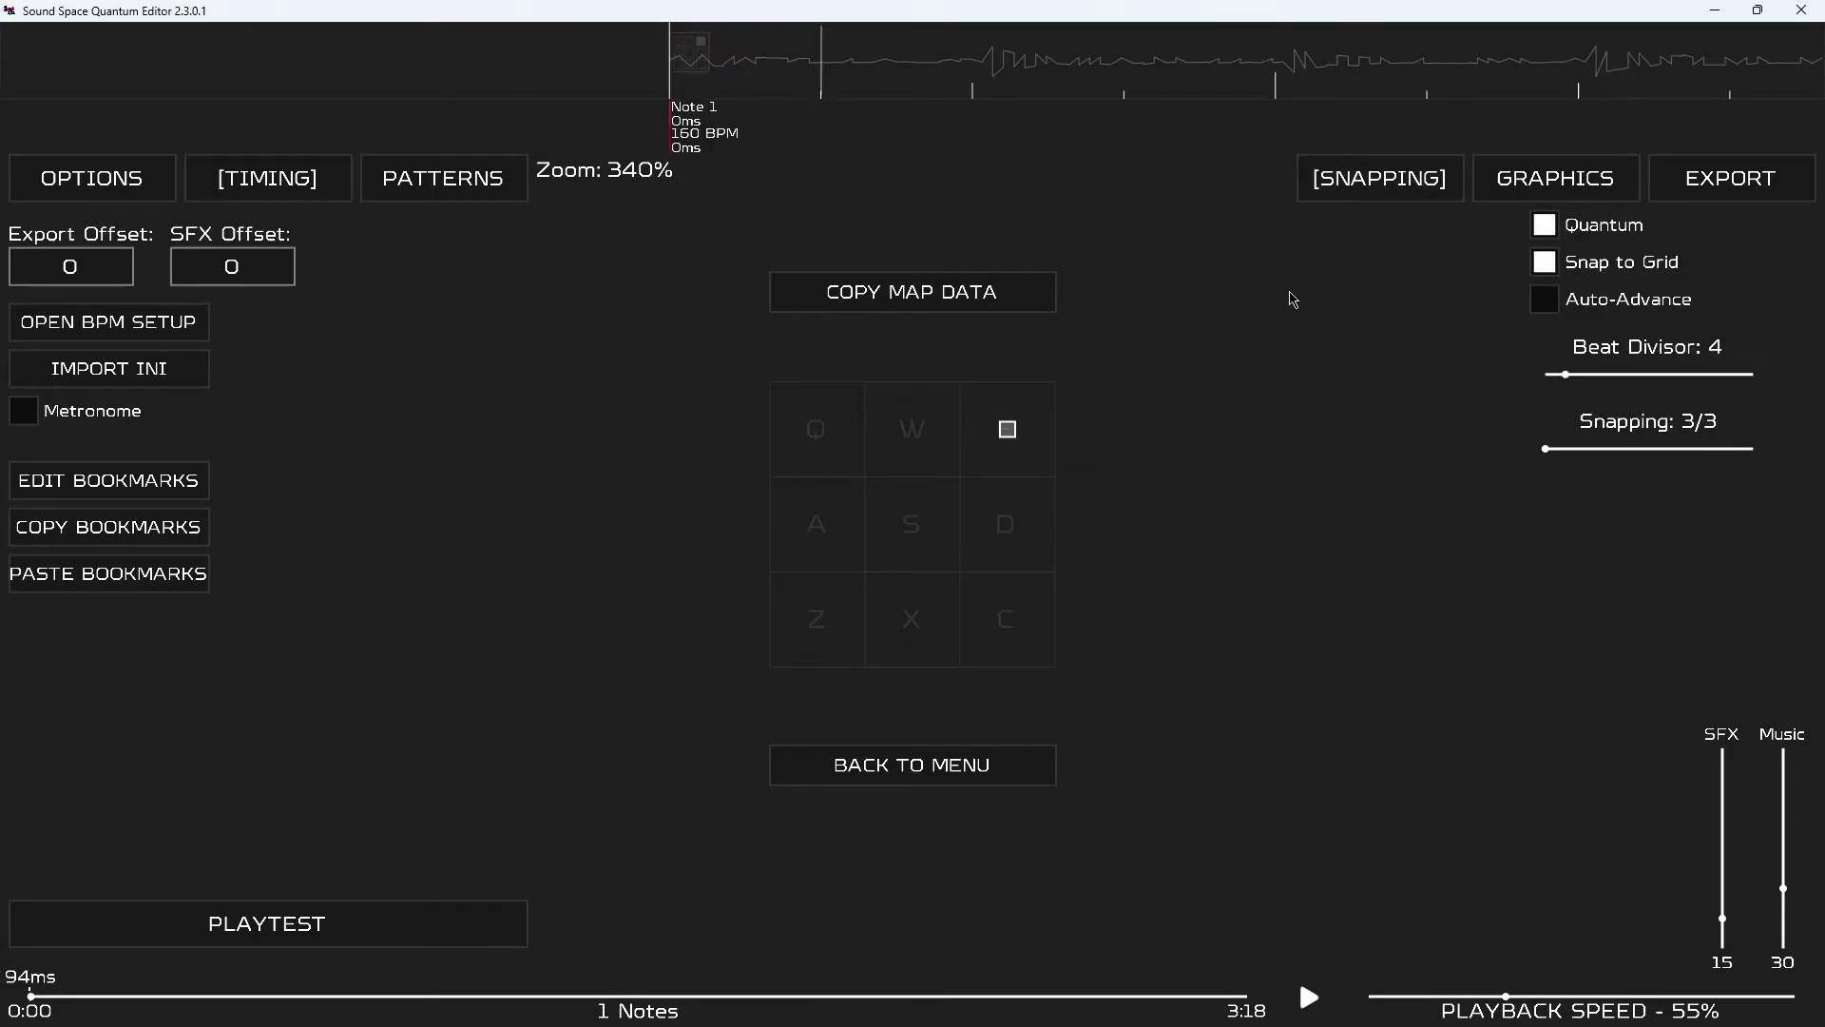
scroll(1293, 299, "up", 1)
scroll(1293, 299, "down", 4)
scroll(1293, 300, "up", 4)
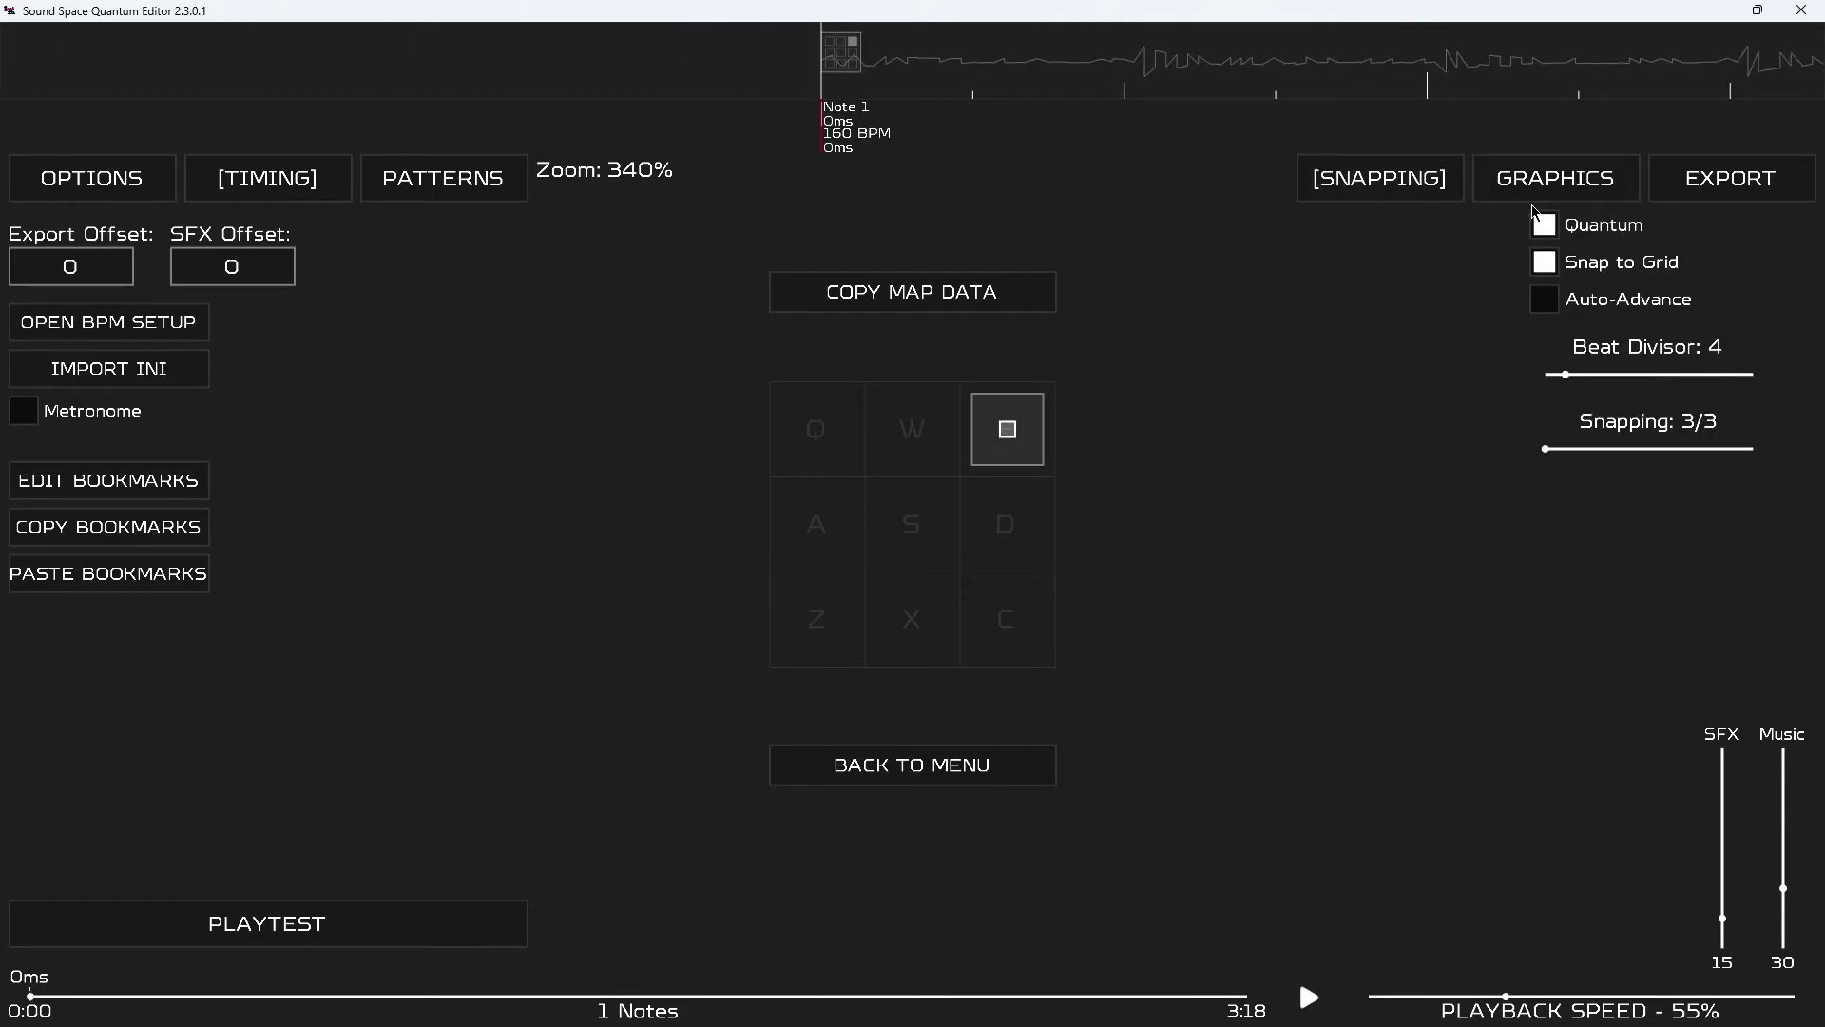
Place a note in cell E at 1,219 ms and start playback ahead of it to preview its approach.
left_click(1570, 198)
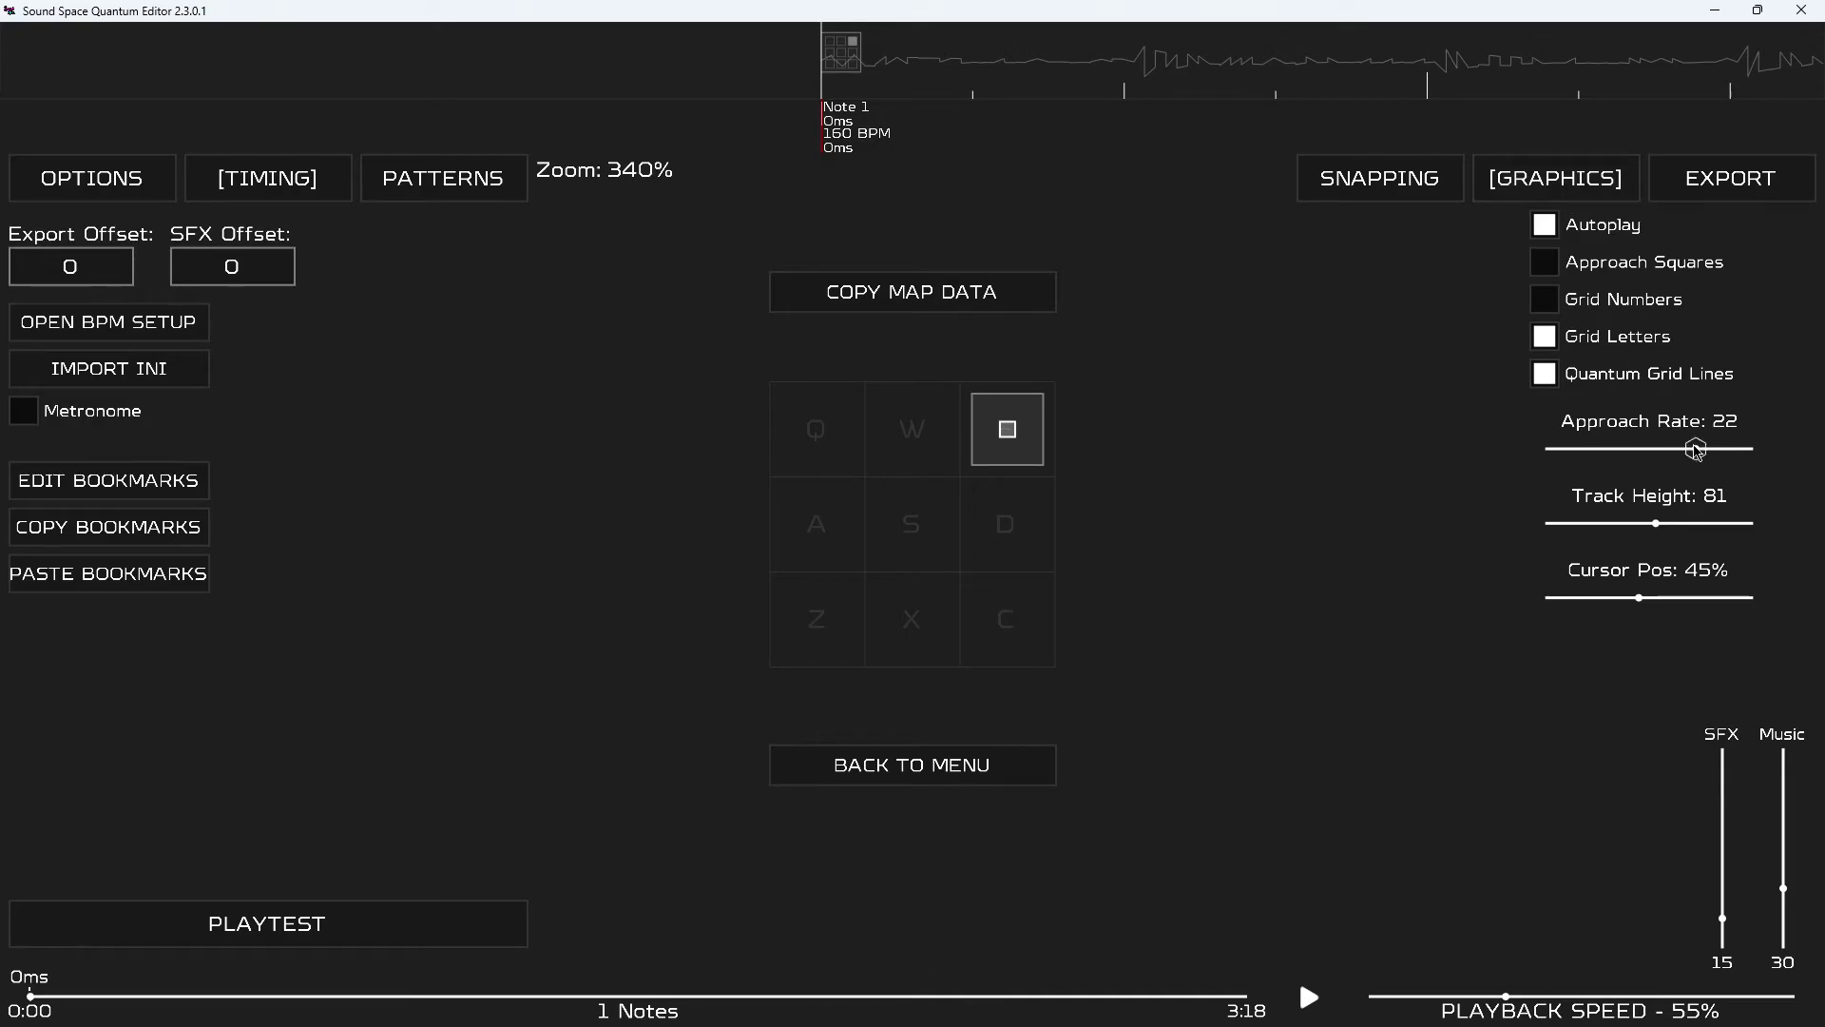
scroll(1454, 460, "down", 13)
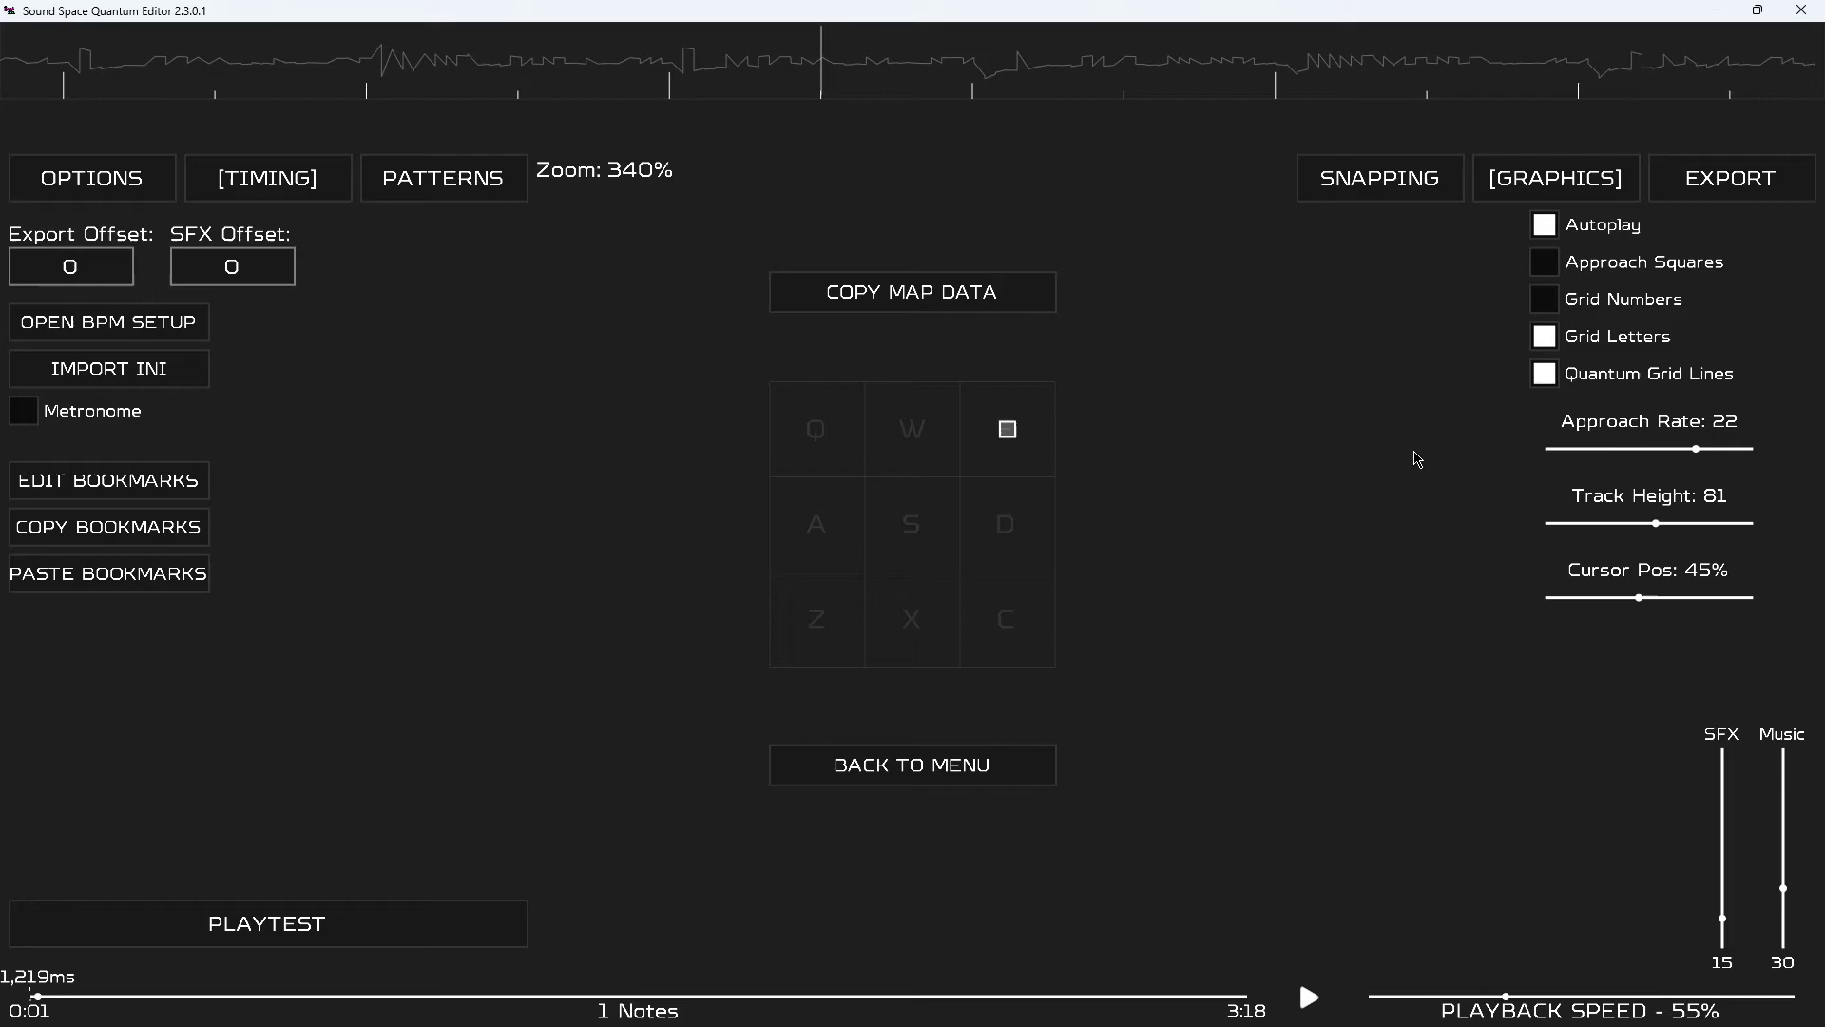
key("e")
scroll(1417, 459, "up", 2)
scroll(1418, 459, "up", 2)
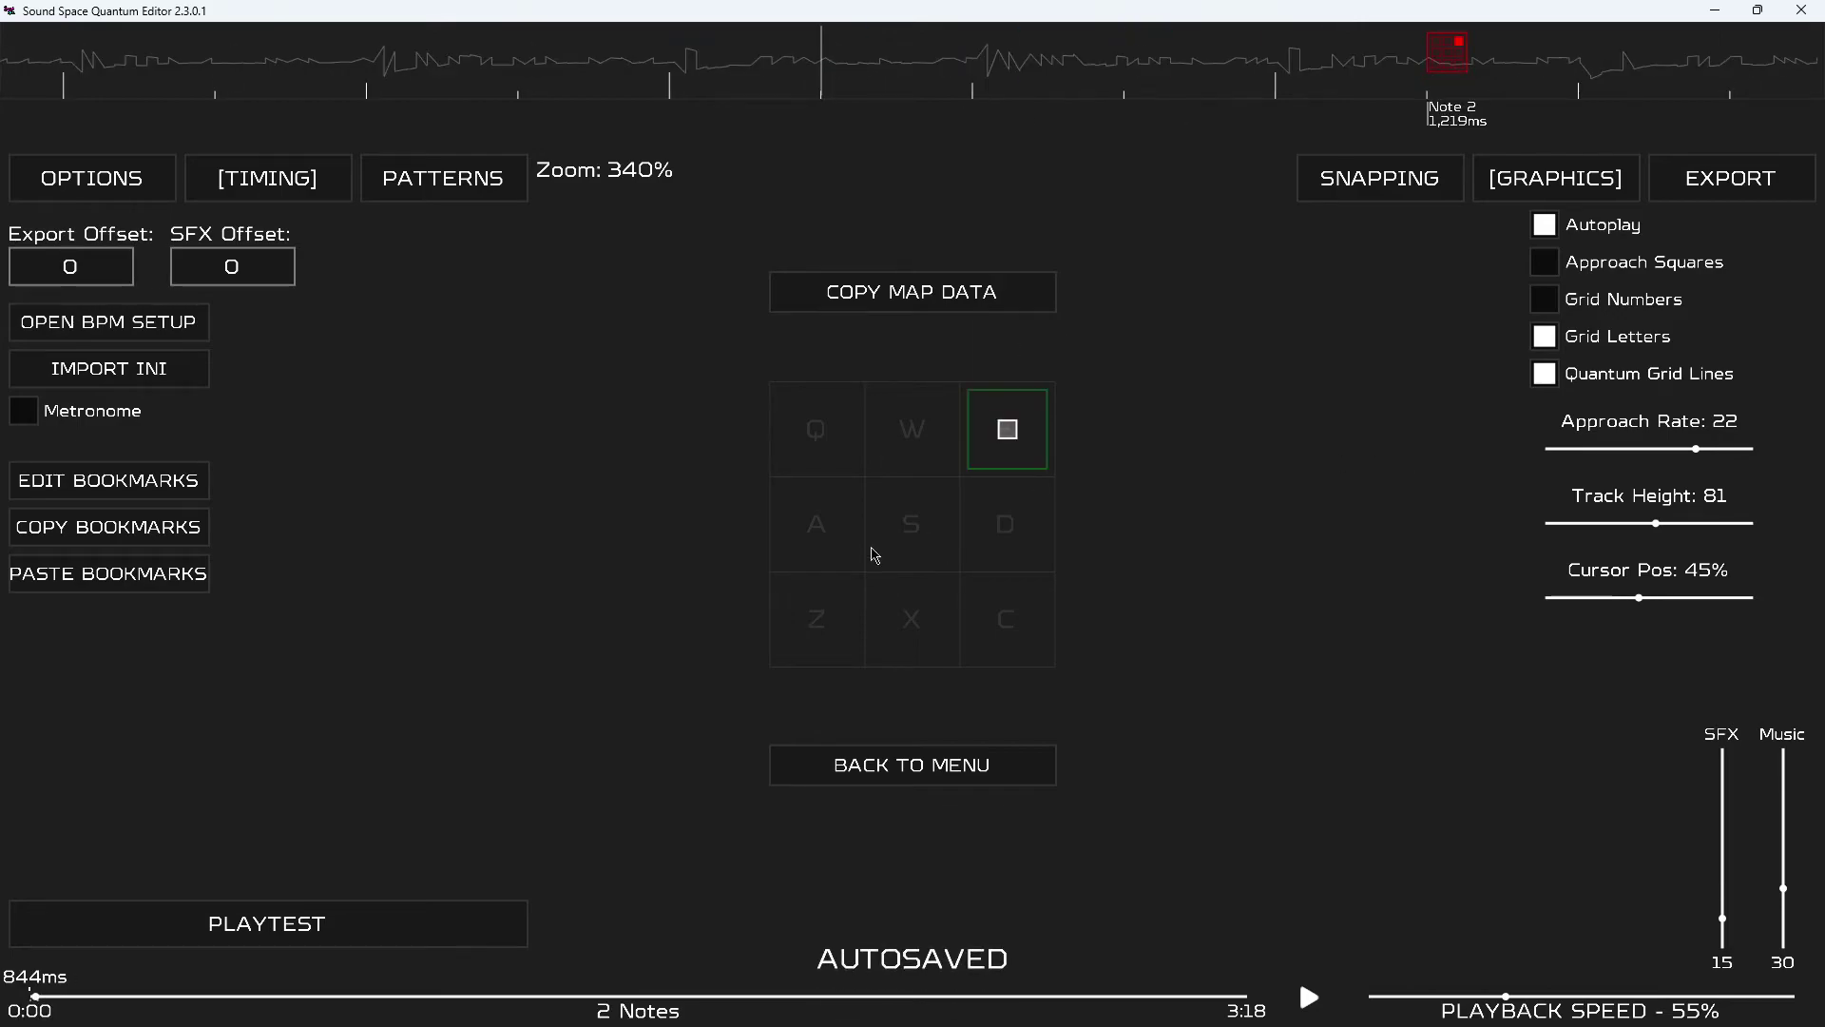
key("space")
Set the playback speed to 100% and the approach rate to 10, playing the note at 1,219 ms to compare.
key("space")
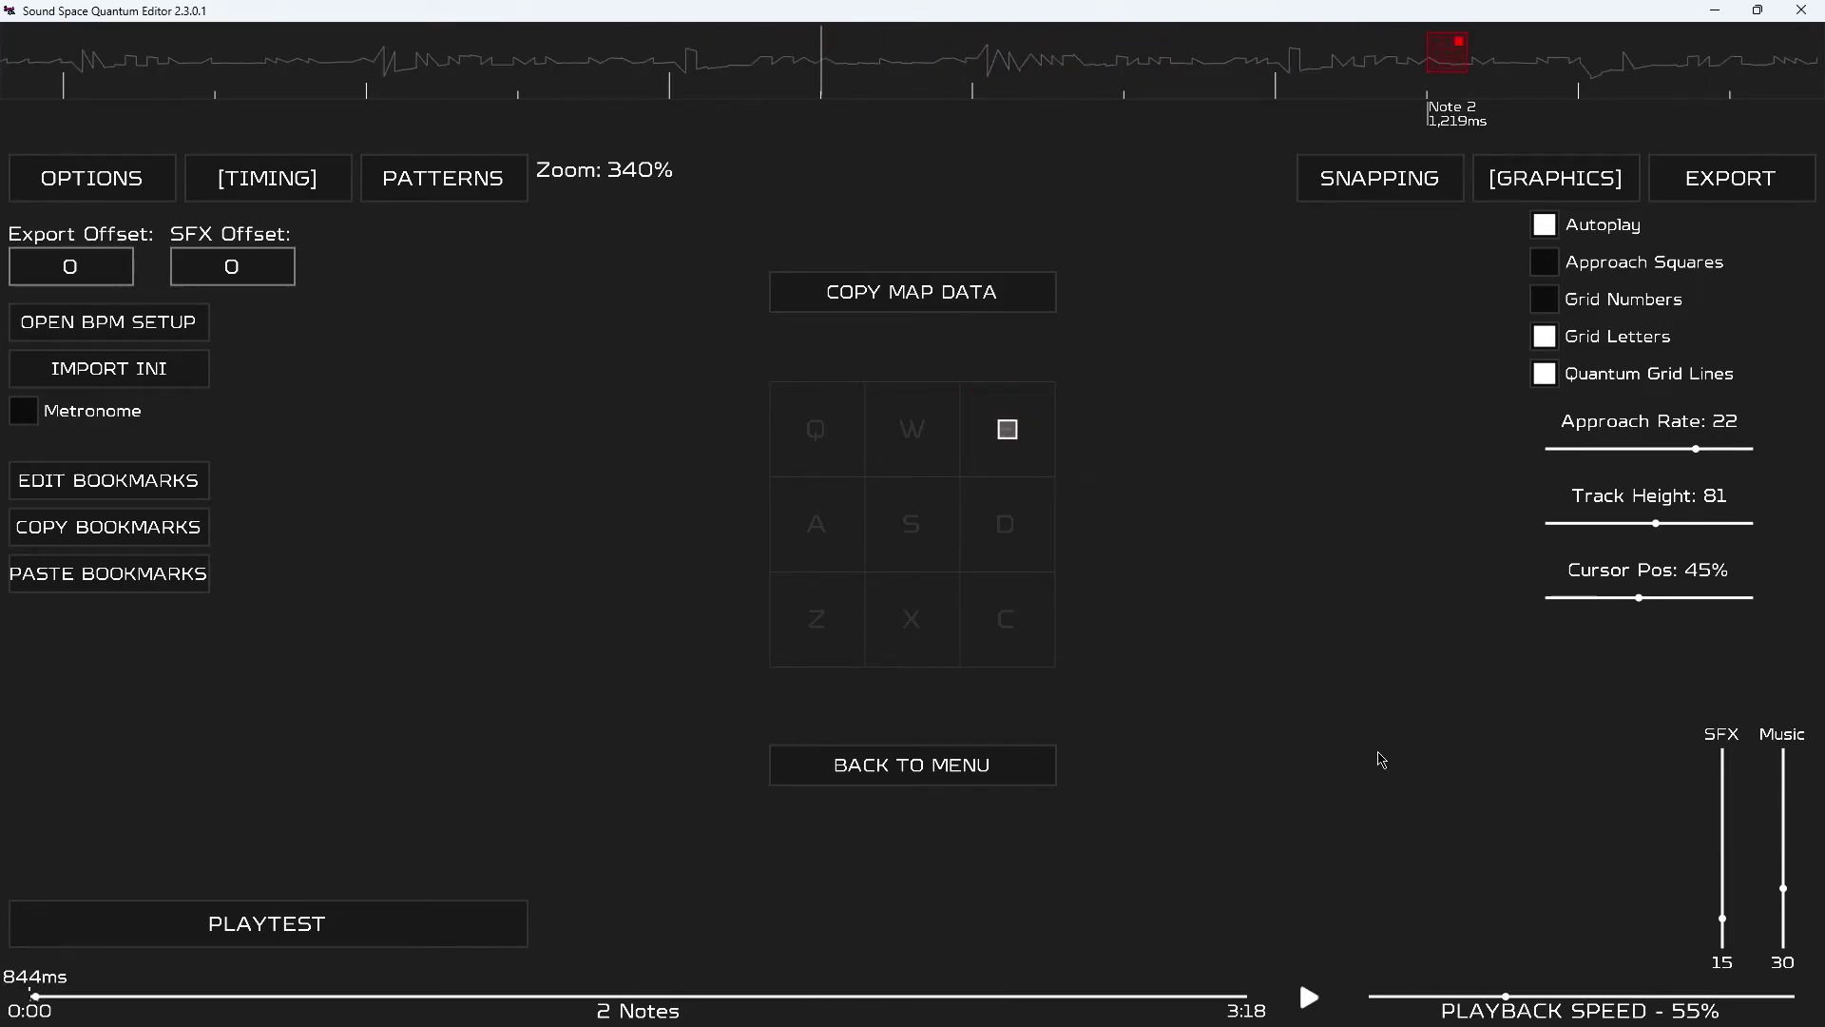
left_click(1636, 994)
key("space")
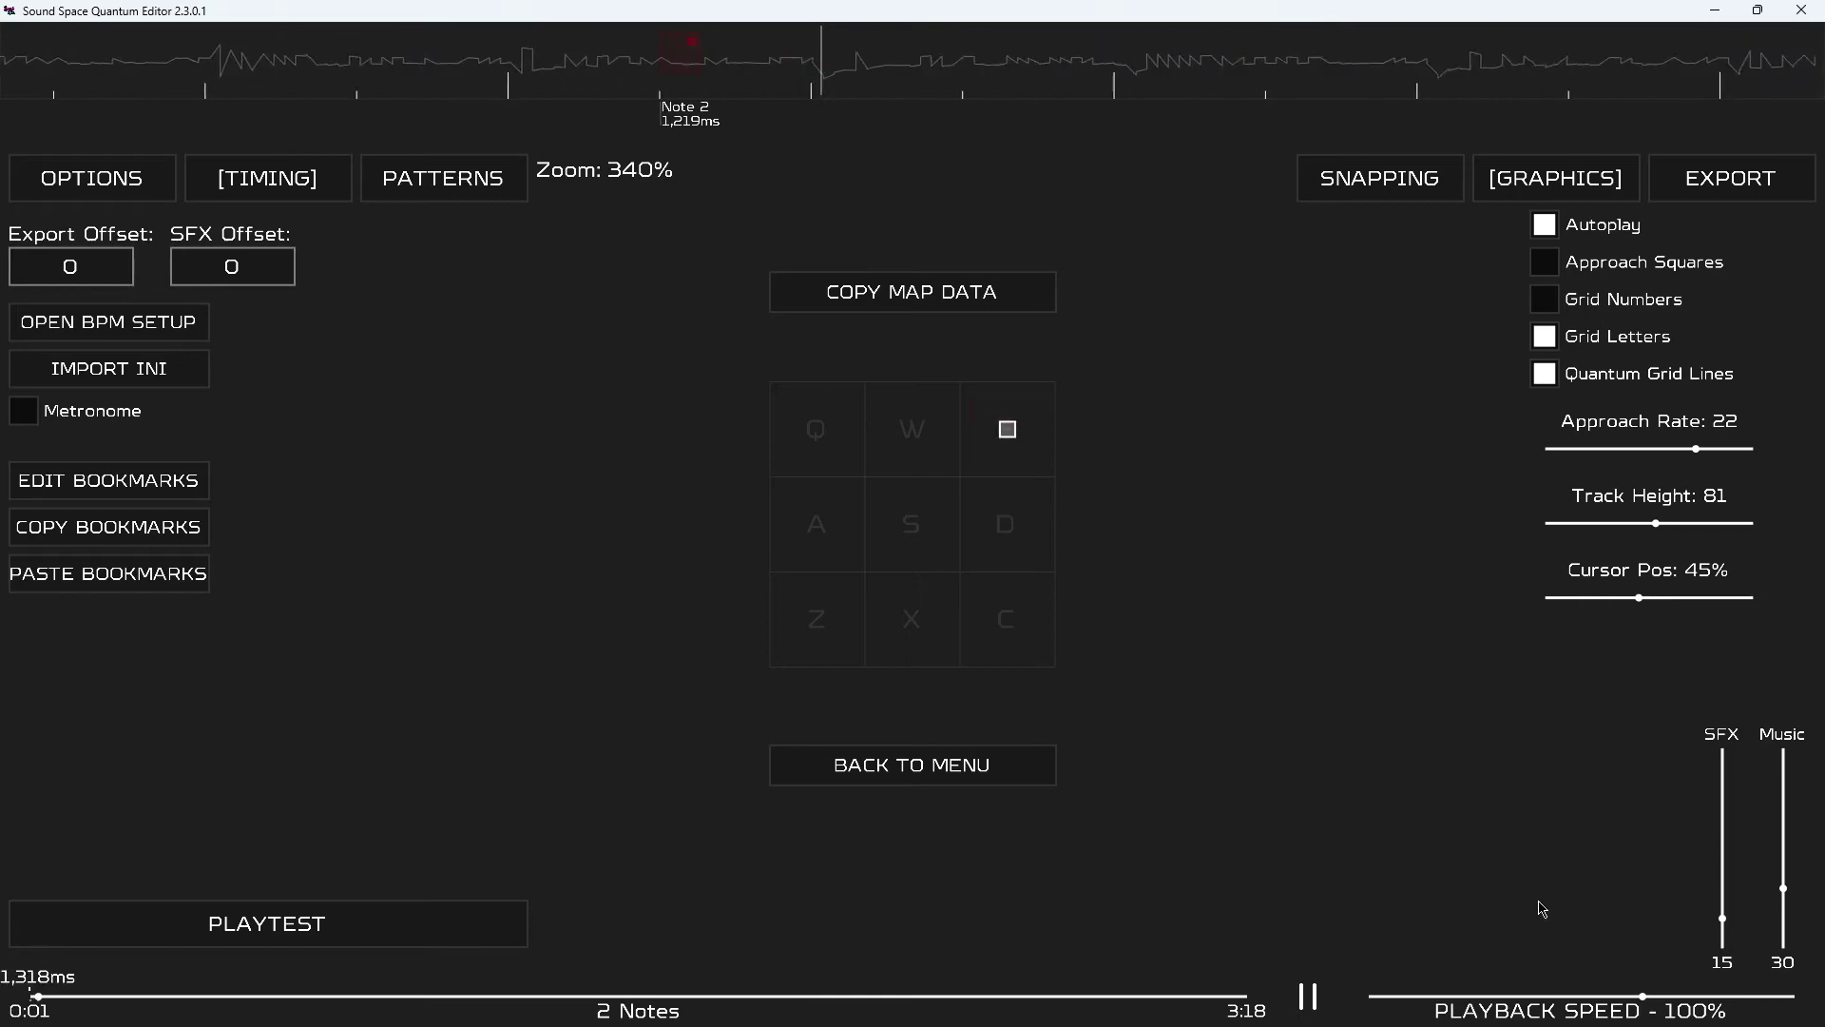
key("space")
left_click_drag(1696, 449, 1613, 456)
Set the approach rate to 22 and replay the note at 1,219 ms to compare its approach.
key("space")
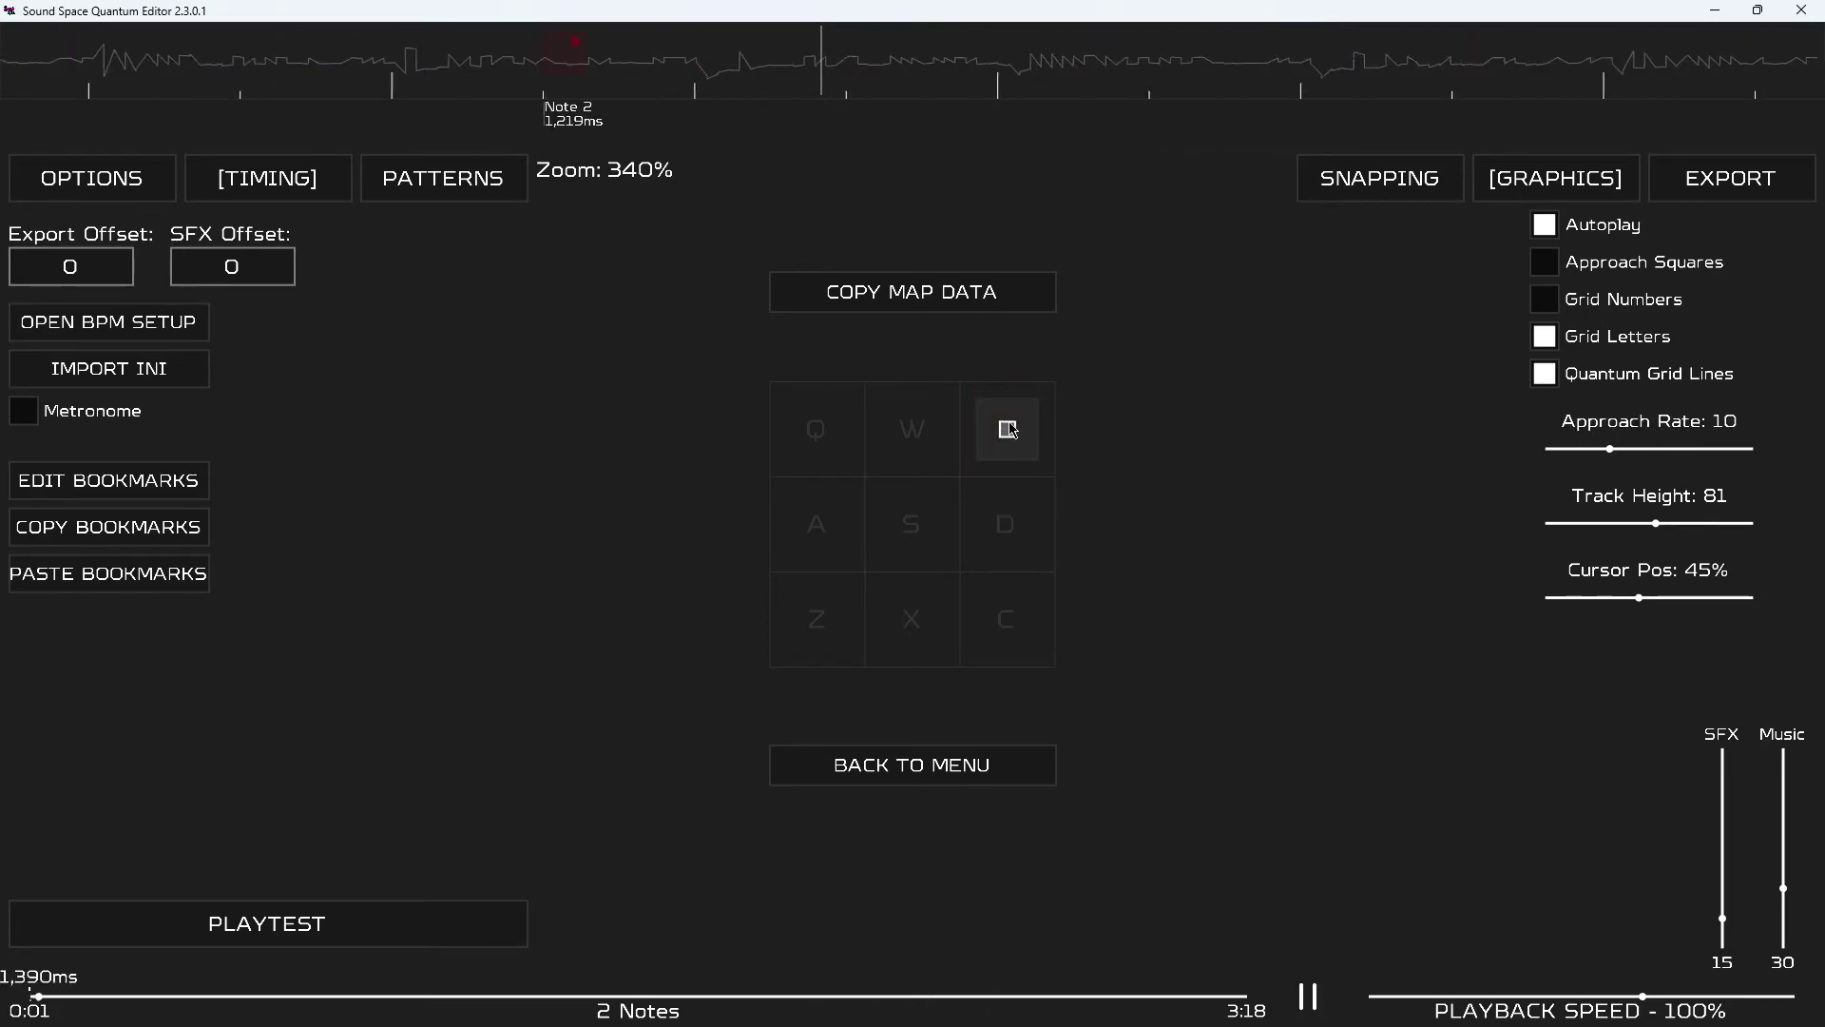
key("space")
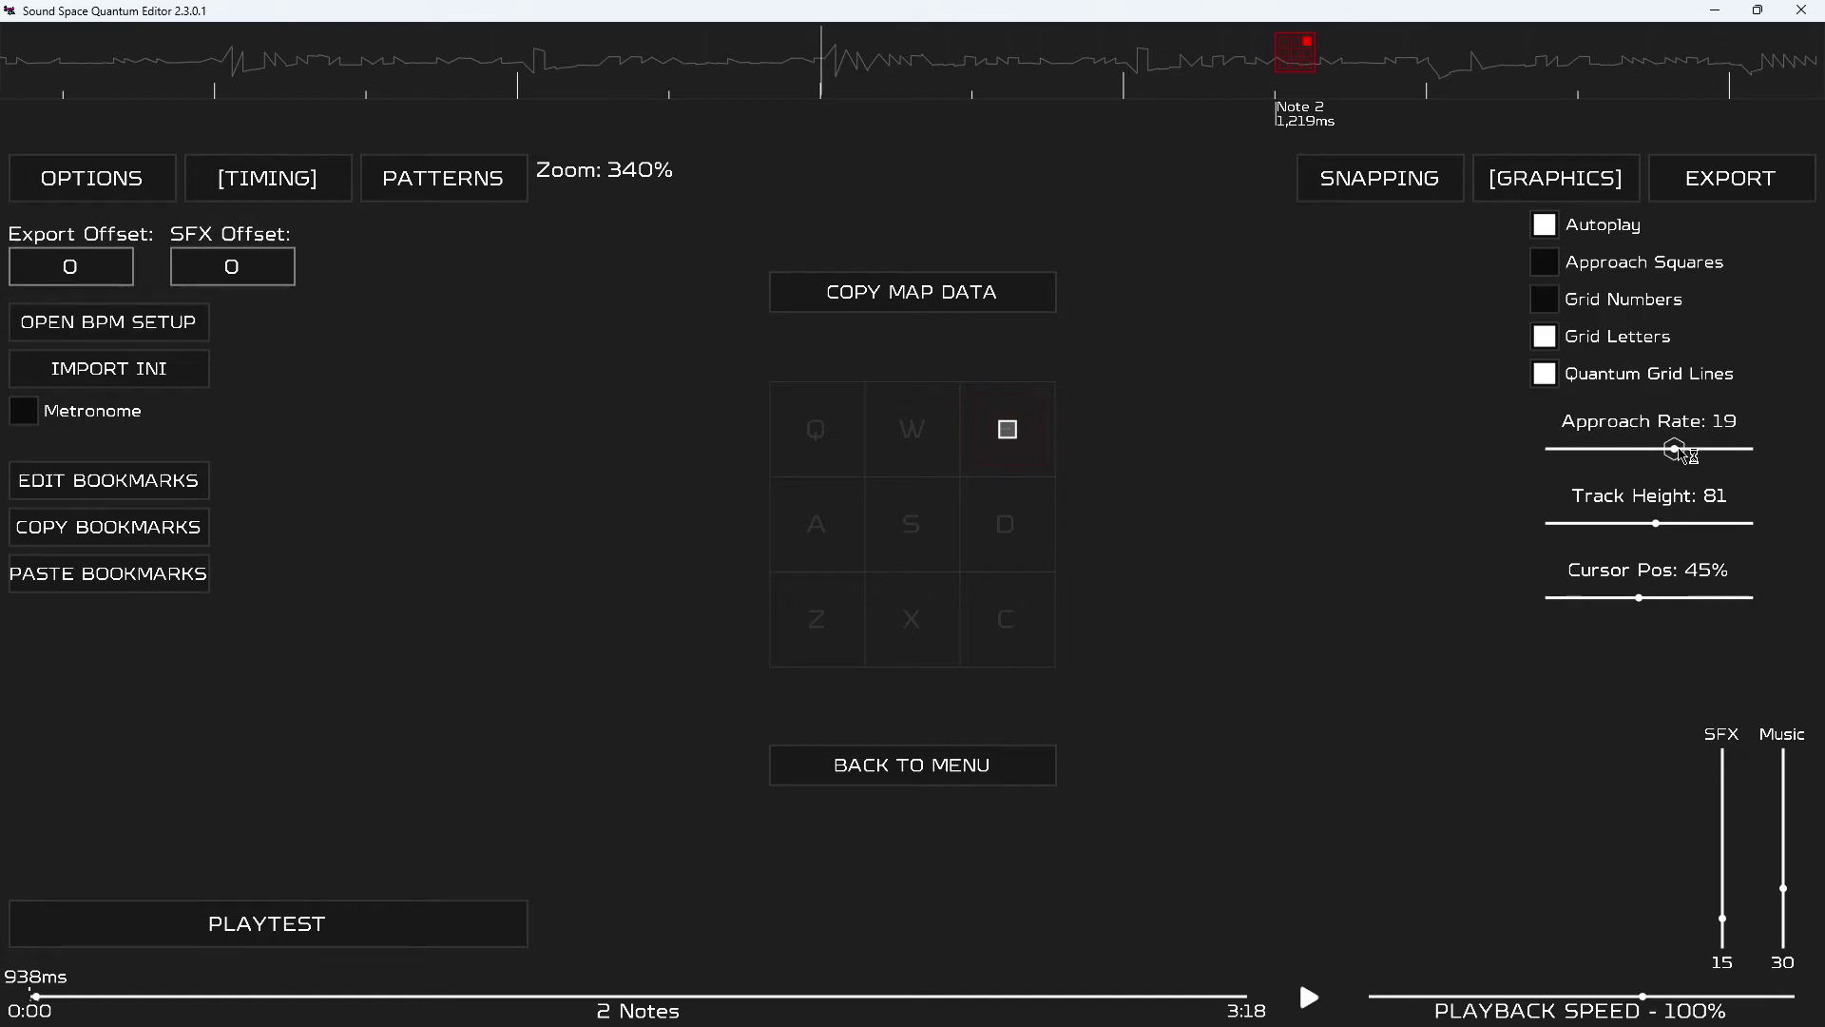
mouse_move(1685, 454)
left_mouse_down()
mouse_move(1759, 451)
mouse_move(1671, 455)
mouse_move(1701, 453)
left_mouse_up()
key("space")
key("space")
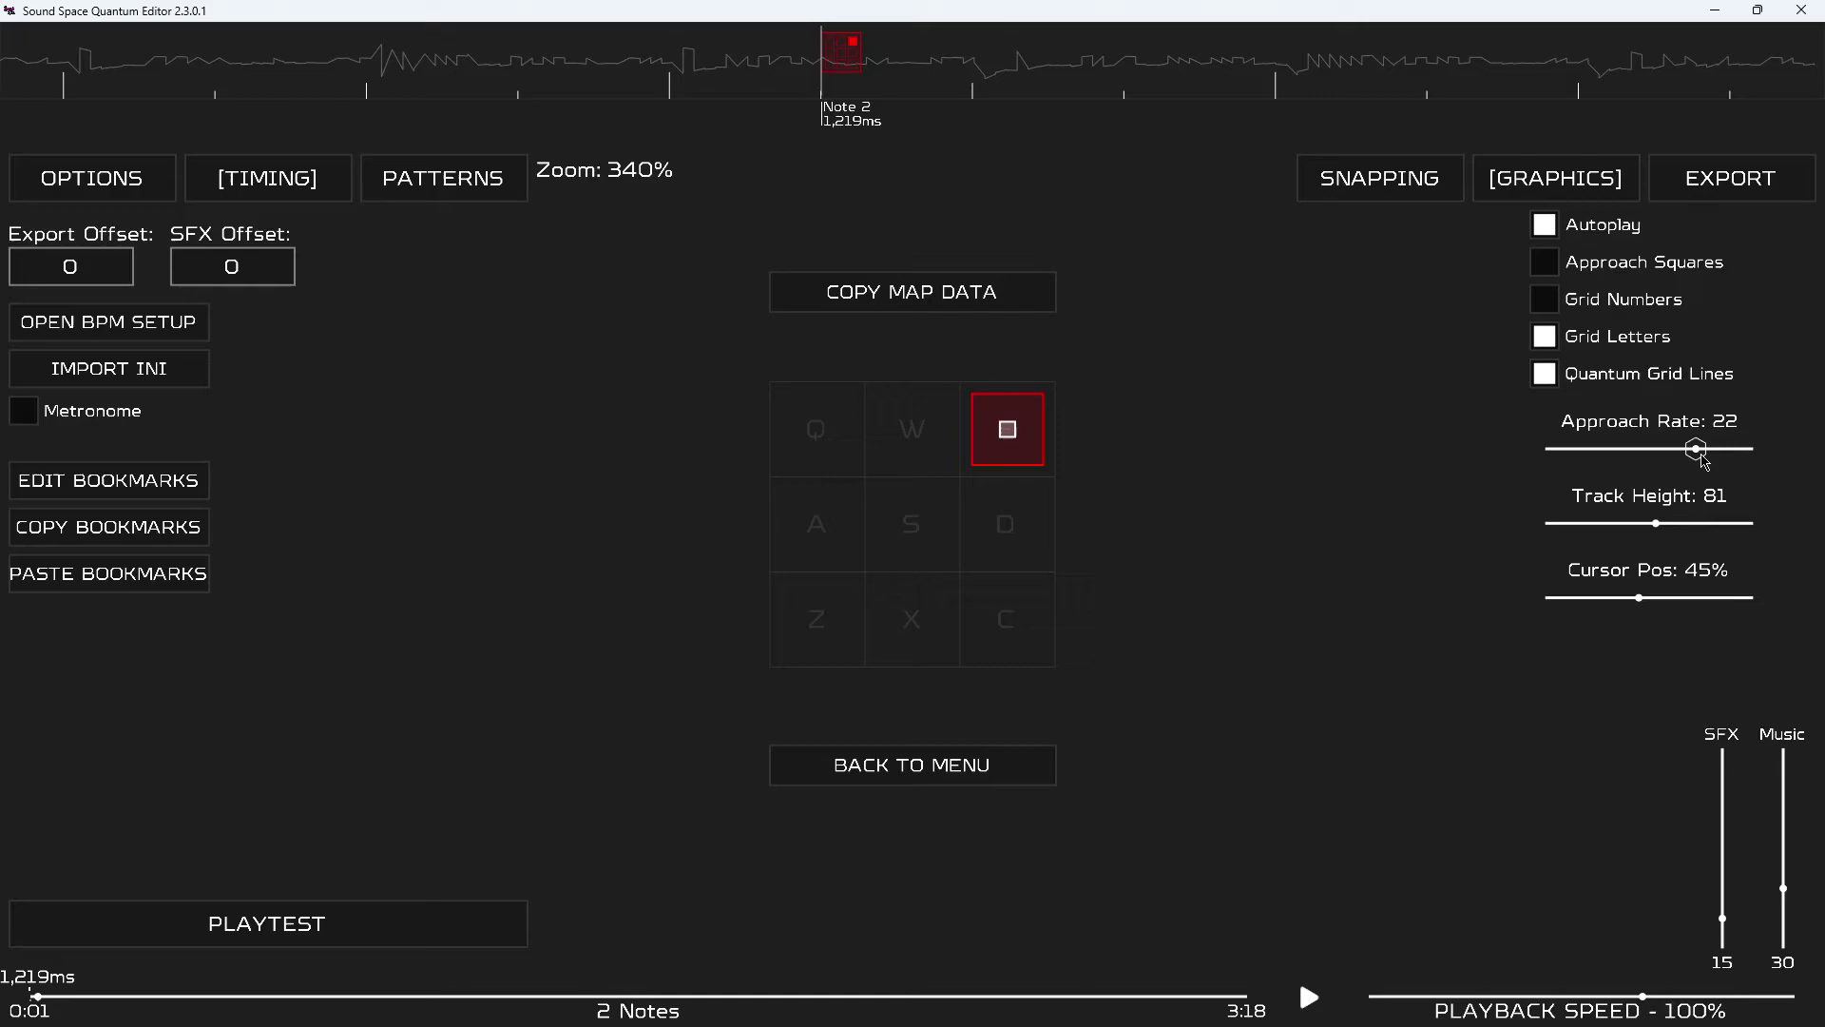
scroll(1434, 468, "down", 5)
key("space")
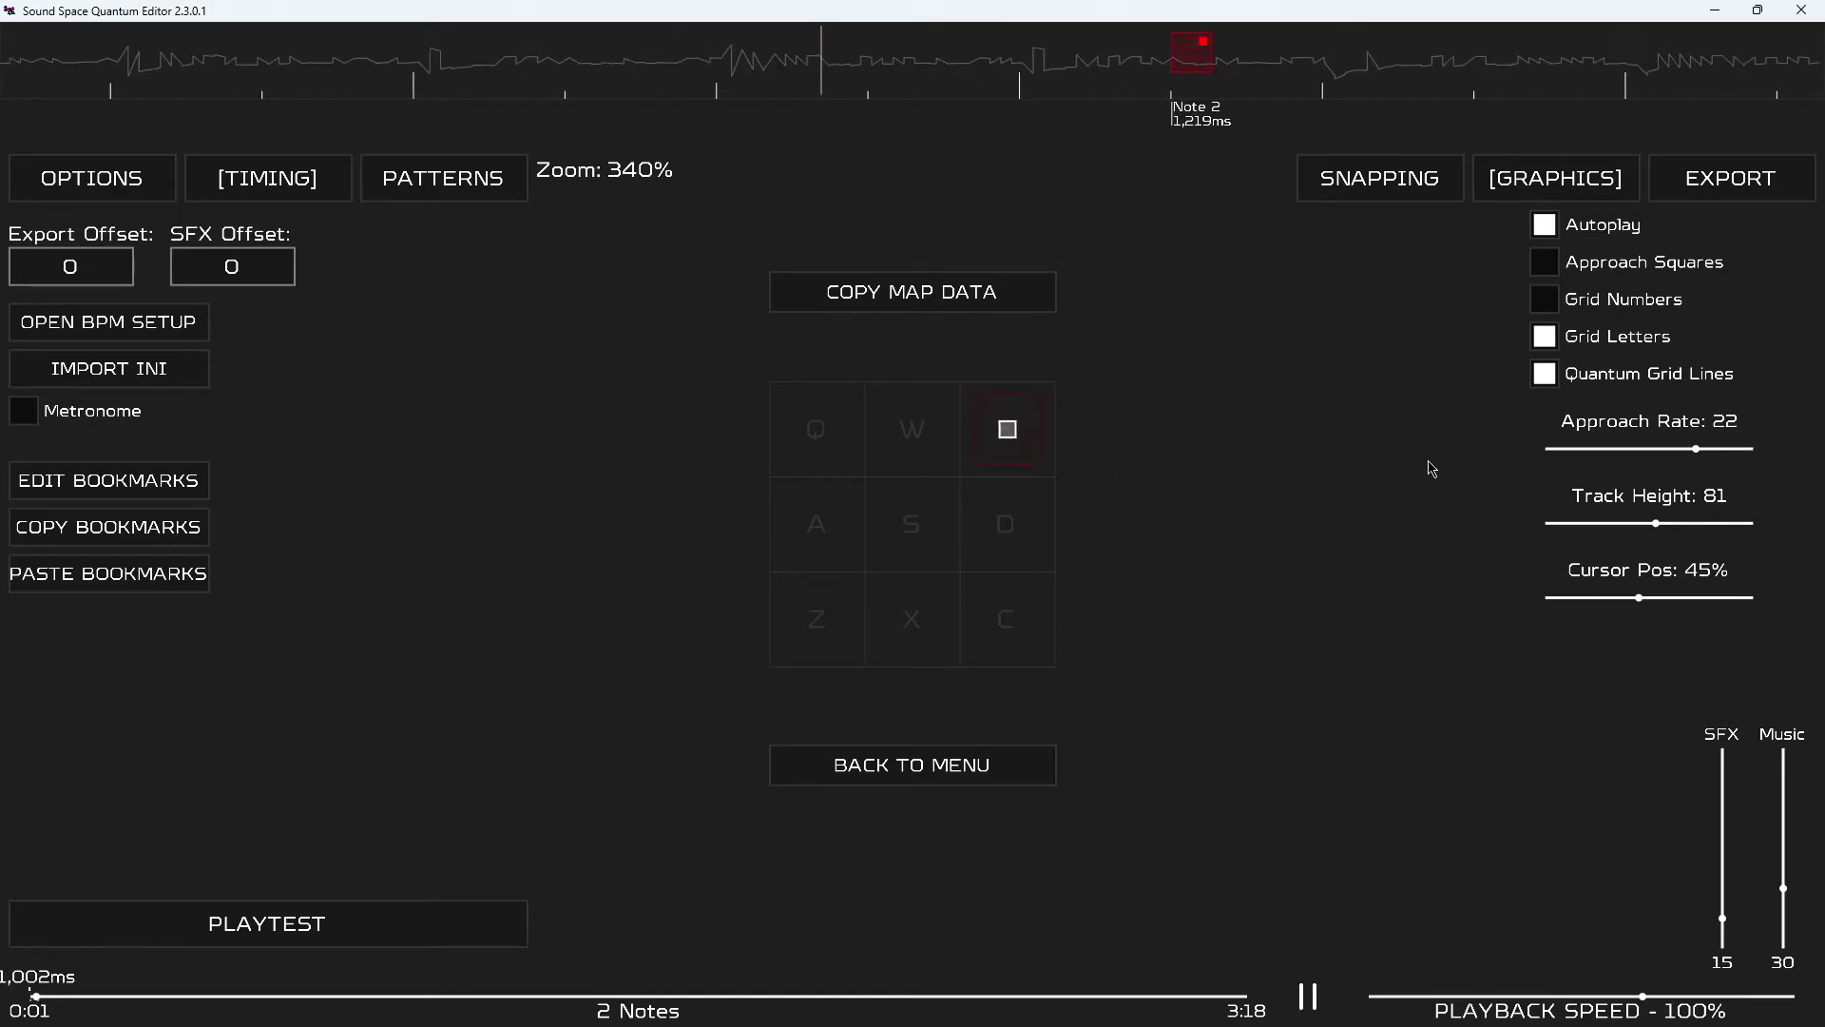
key("space")
Set the track height to 80 and the cursor position to 45%, scrubbing around the note at 1,219 ms to check the display.
mouse_move(1659, 526)
left_mouse_down()
mouse_move(1527, 542)
mouse_move(1671, 561)
mouse_move(1182, 529)
mouse_move(1336, 570)
mouse_move(1540, 522)
mouse_move(1671, 559)
mouse_move(1651, 558)
left_mouse_up()
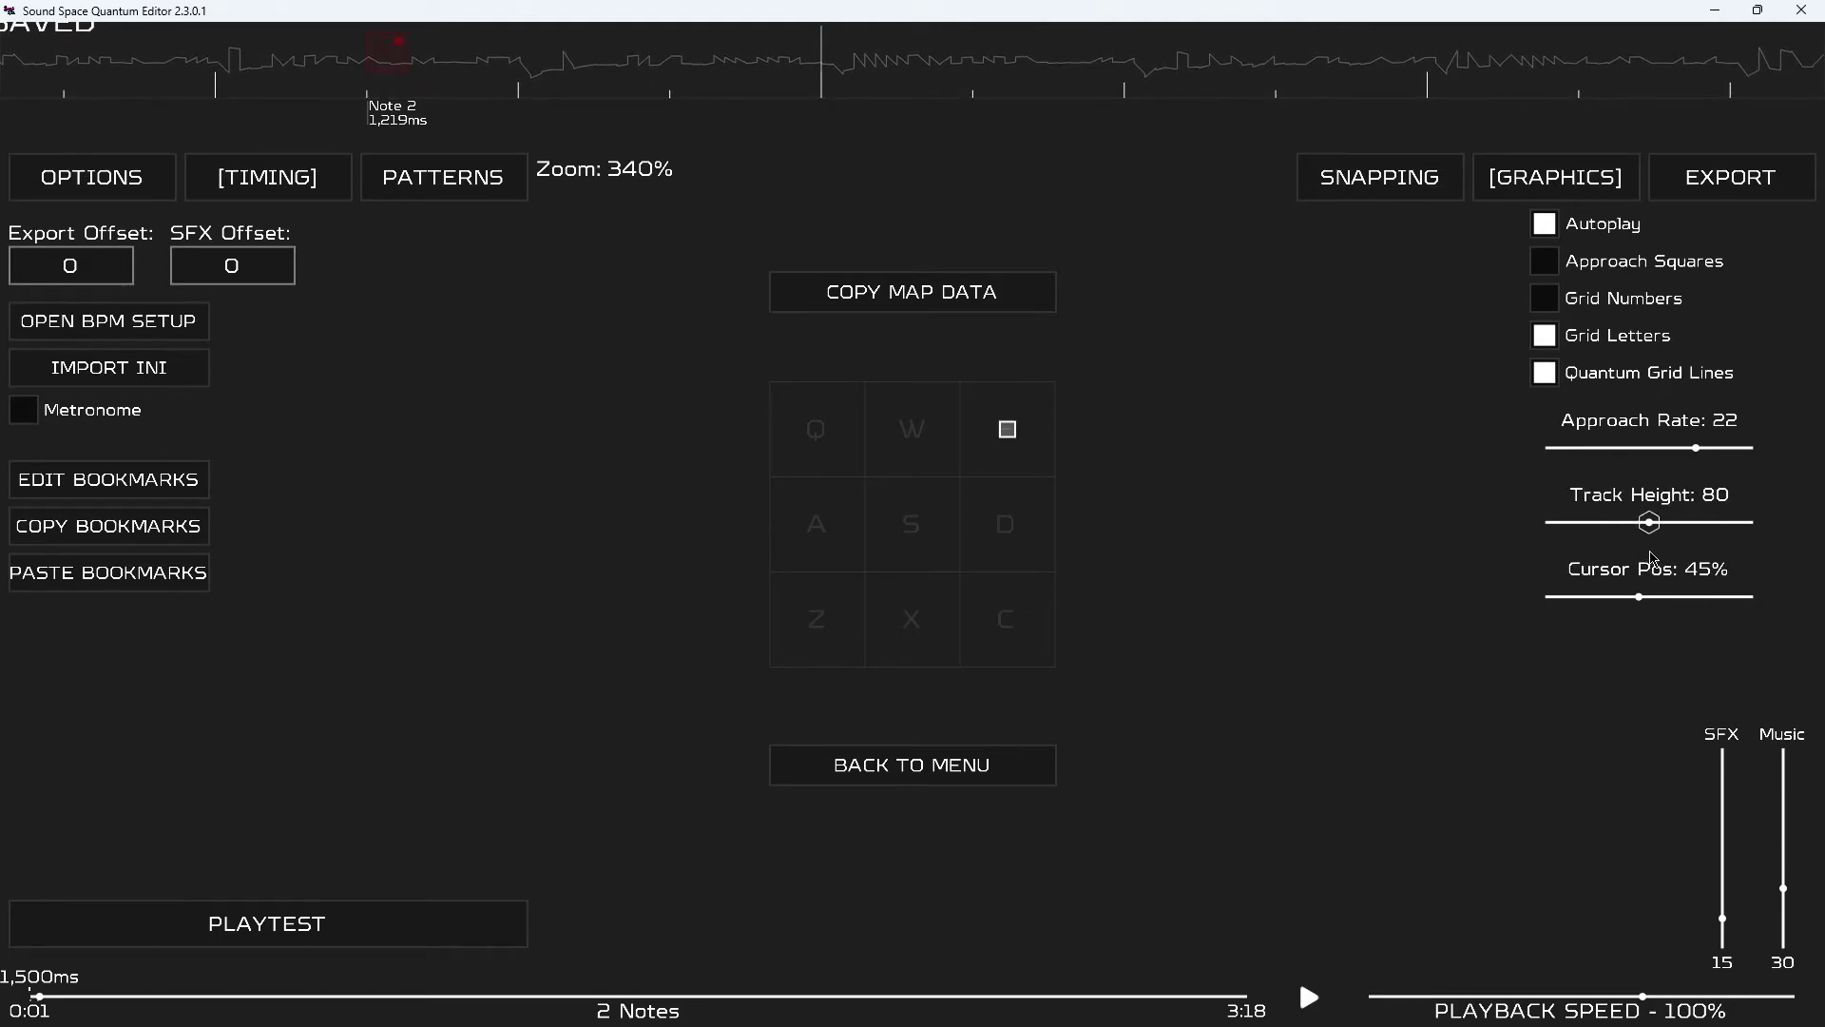
scroll(1122, 273, "up", 5)
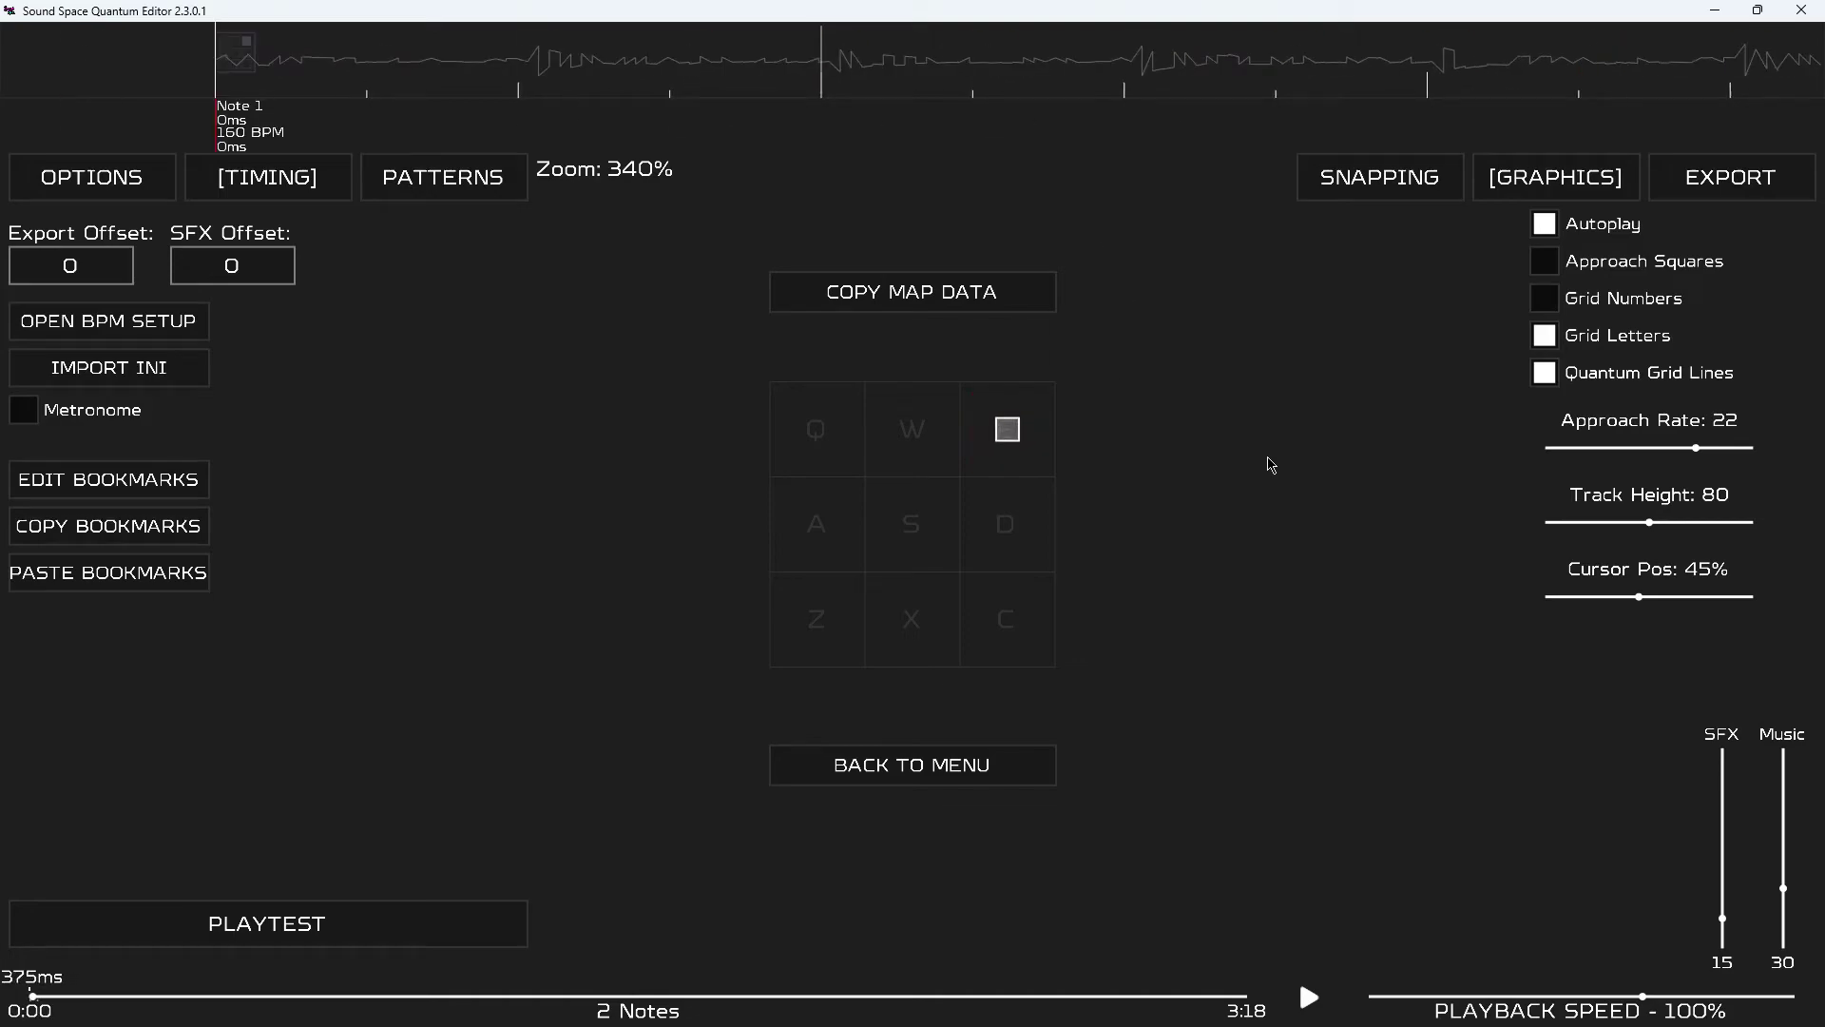
scroll(941, 167, "down", 3)
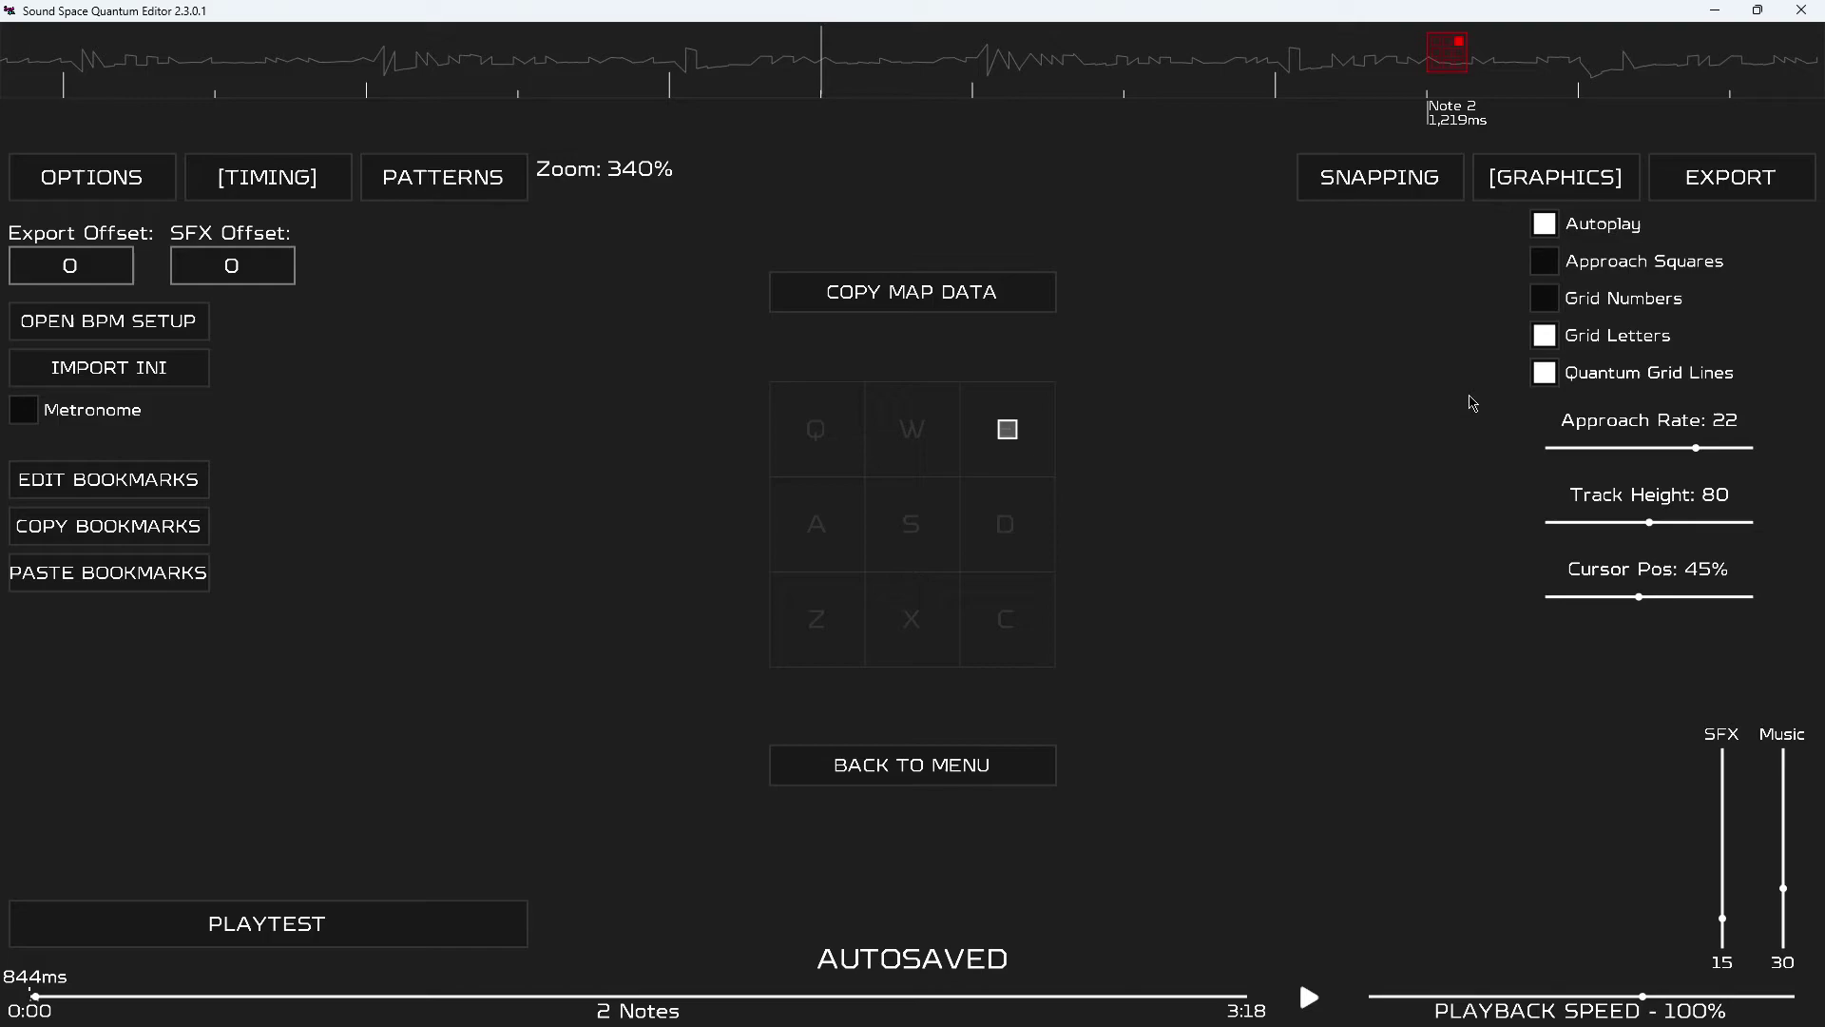
mouse_move(1639, 595)
left_mouse_down()
mouse_move(1815, 600)
mouse_move(1587, 596)
mouse_move(1701, 591)
mouse_move(1640, 596)
left_mouse_up()
scroll(1195, 424, "up", 4)
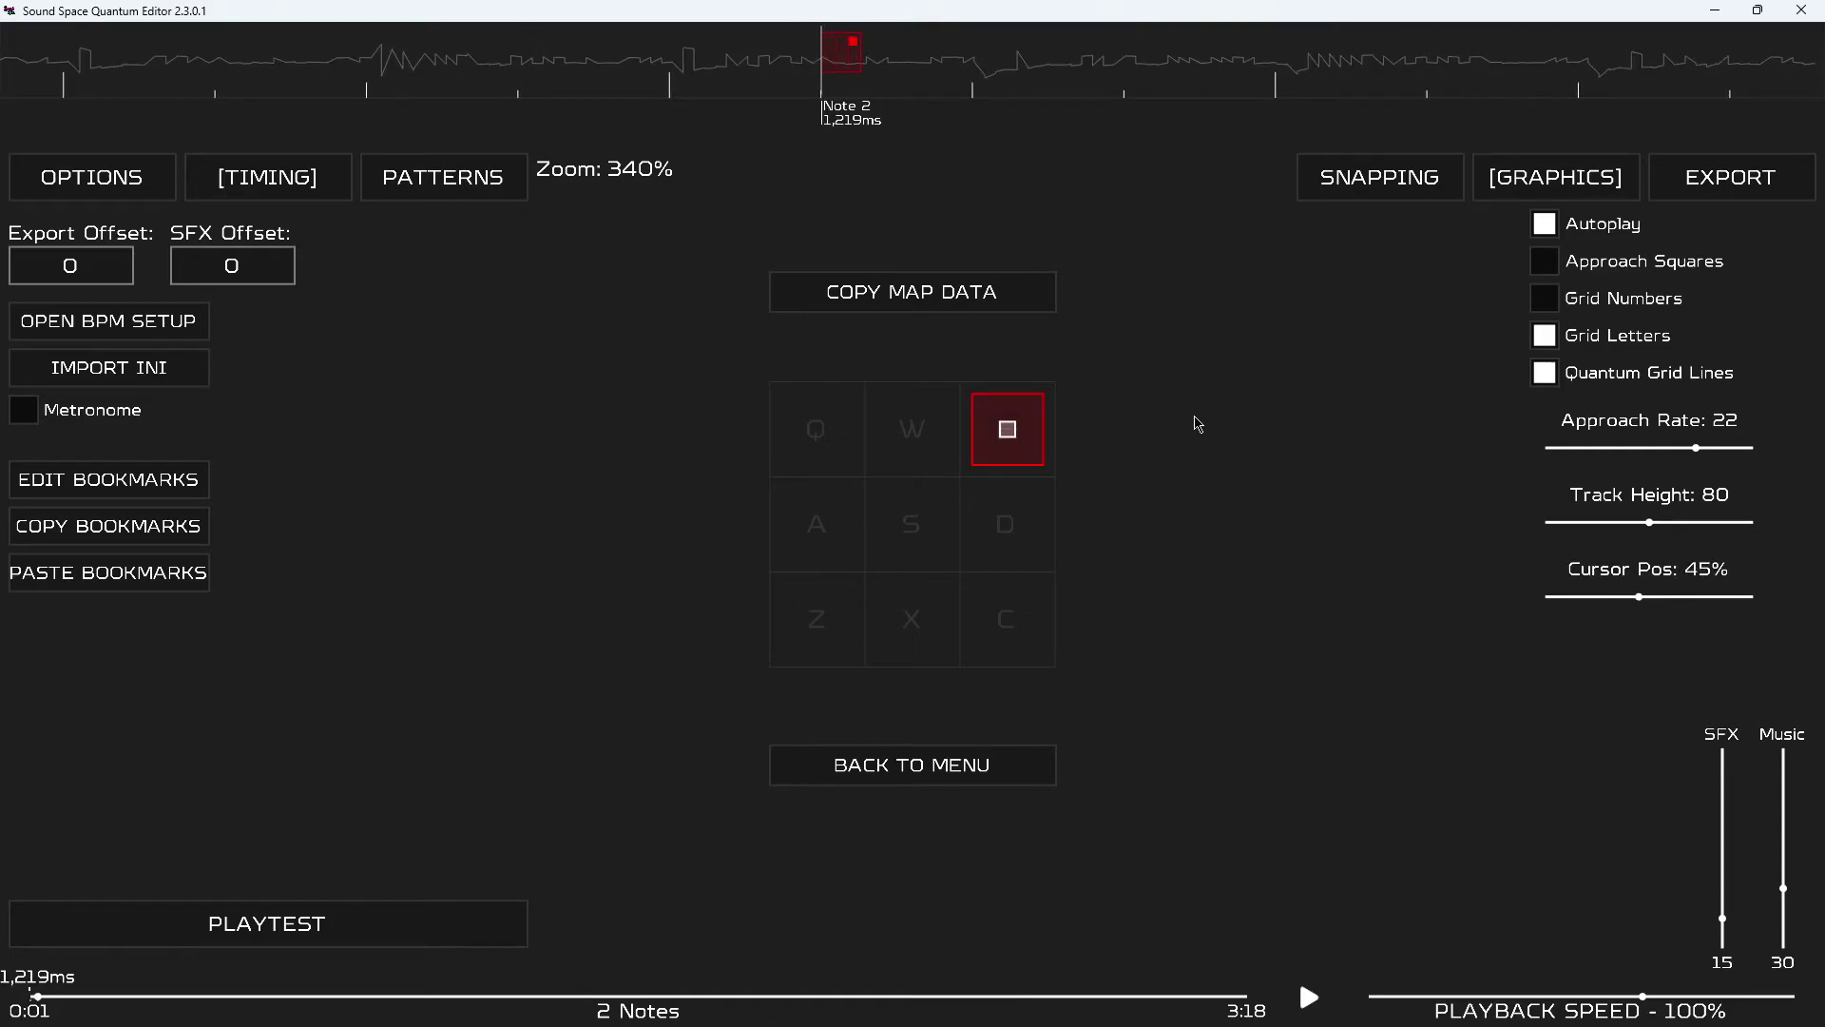
scroll(1195, 424, "down", 12)
scroll(1195, 424, "up", 3)
scroll(1198, 424, "down", 1)
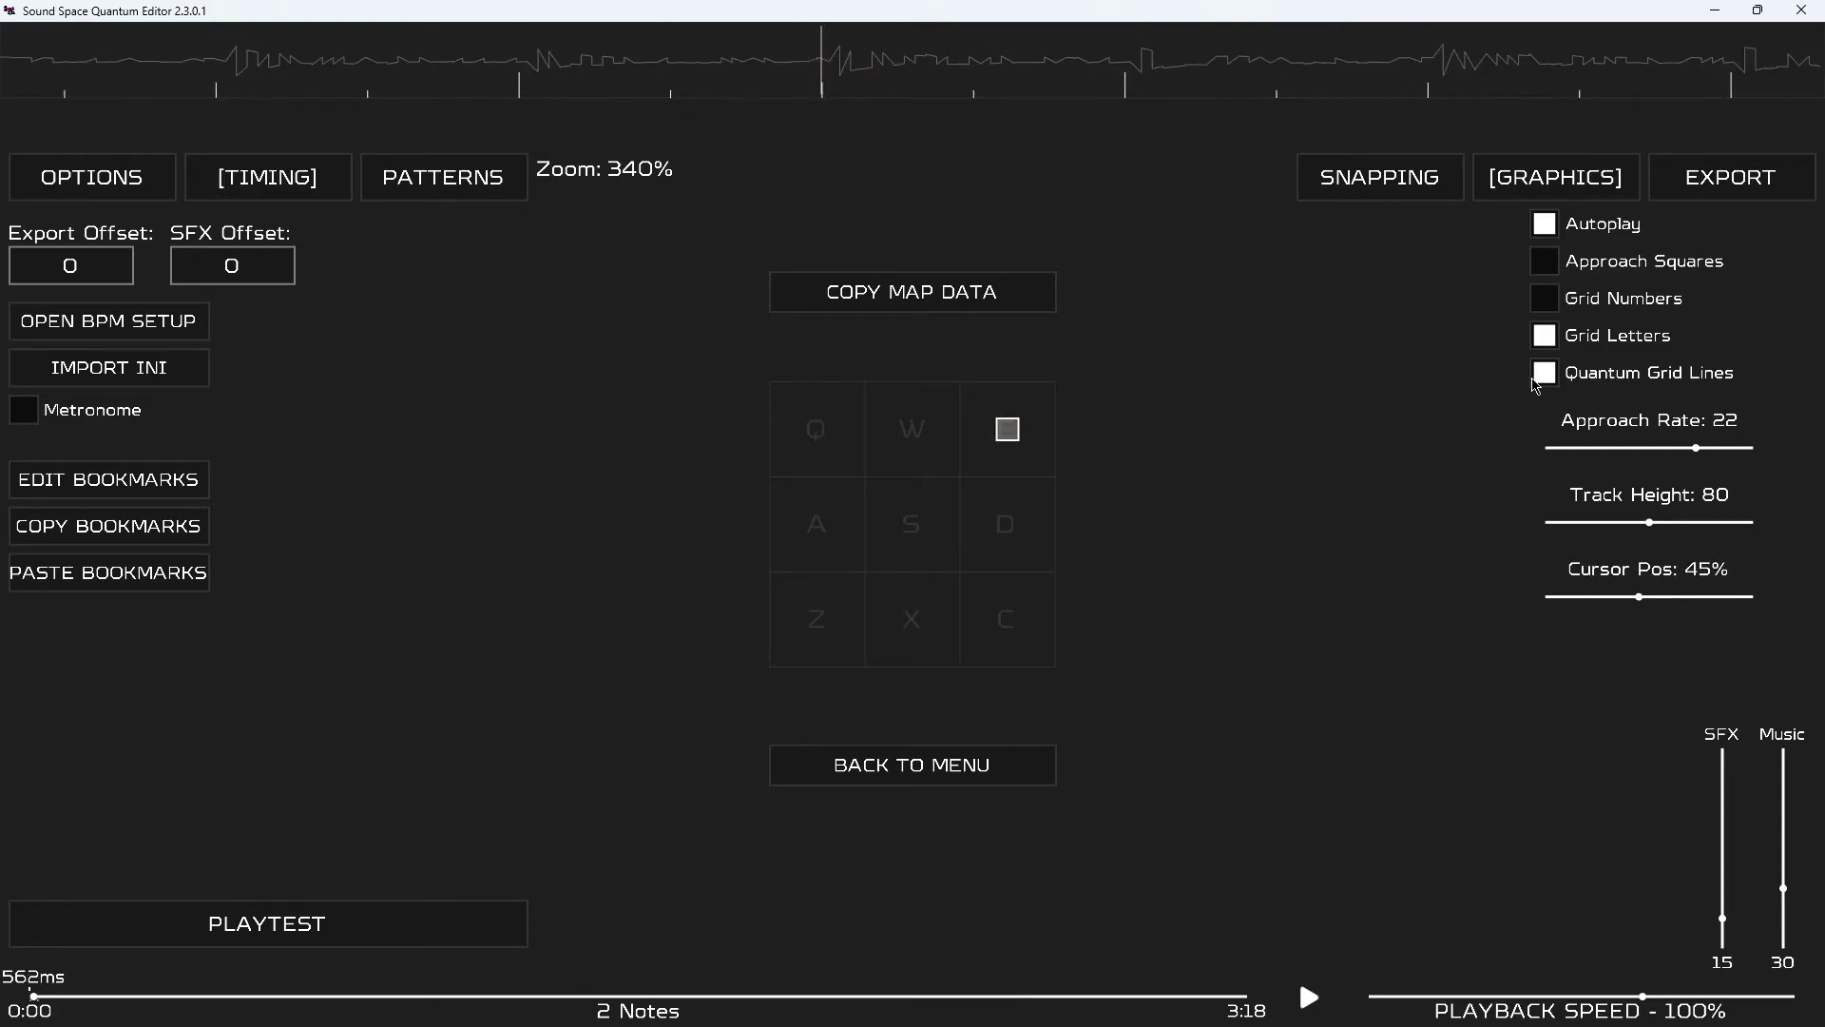
Preview the note at 1,219 ms with approach squares enabled, and disable them again.
left_click(1546, 376)
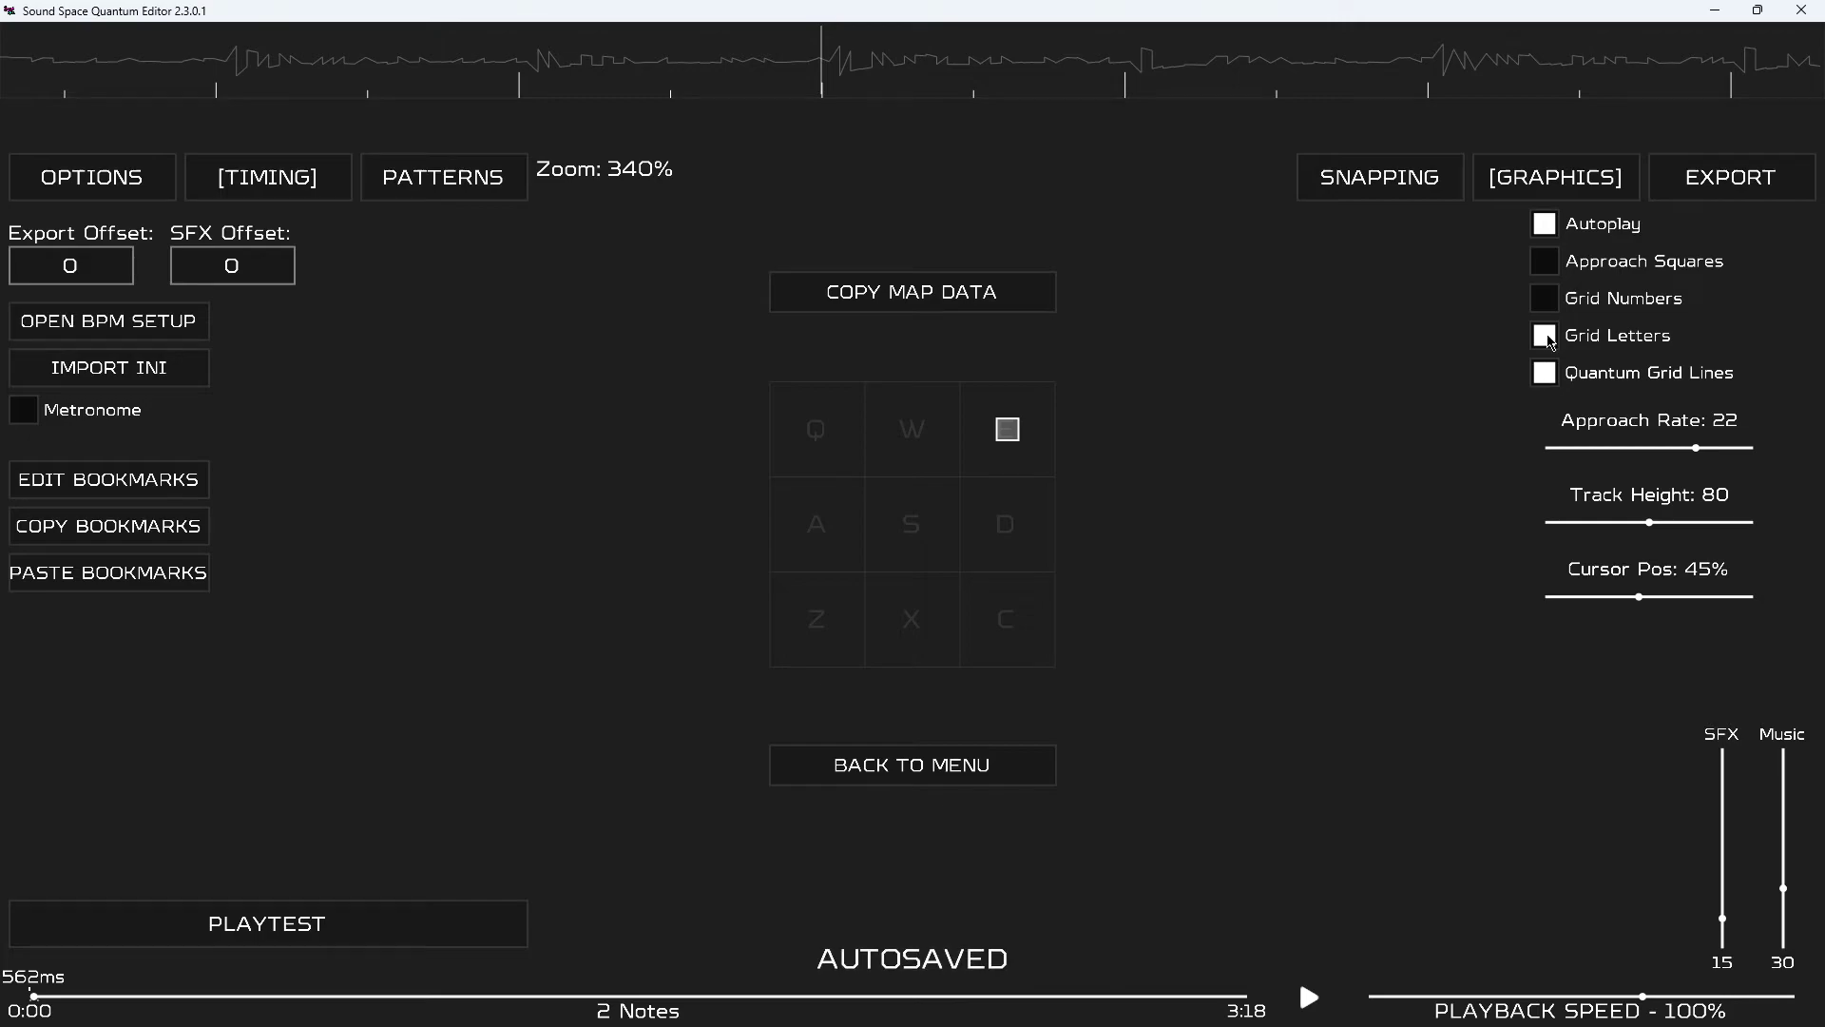
left_click(1545, 273)
key("space")
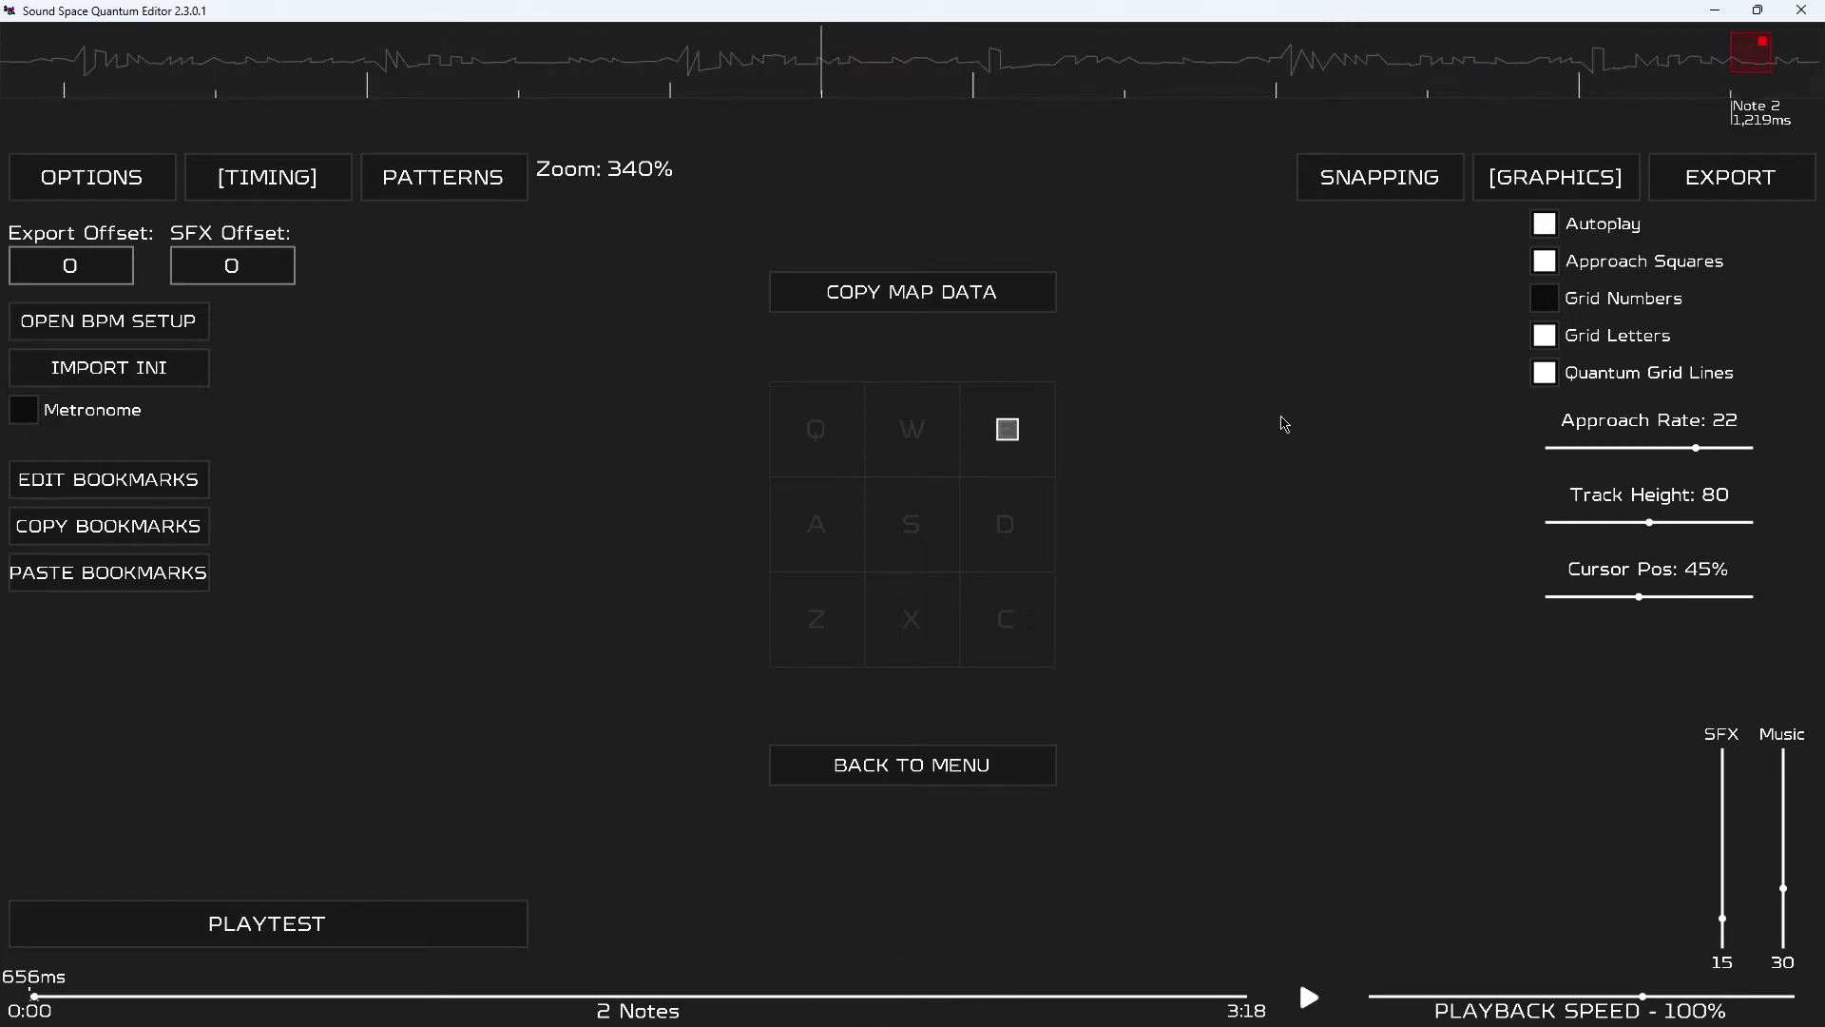
key("space")
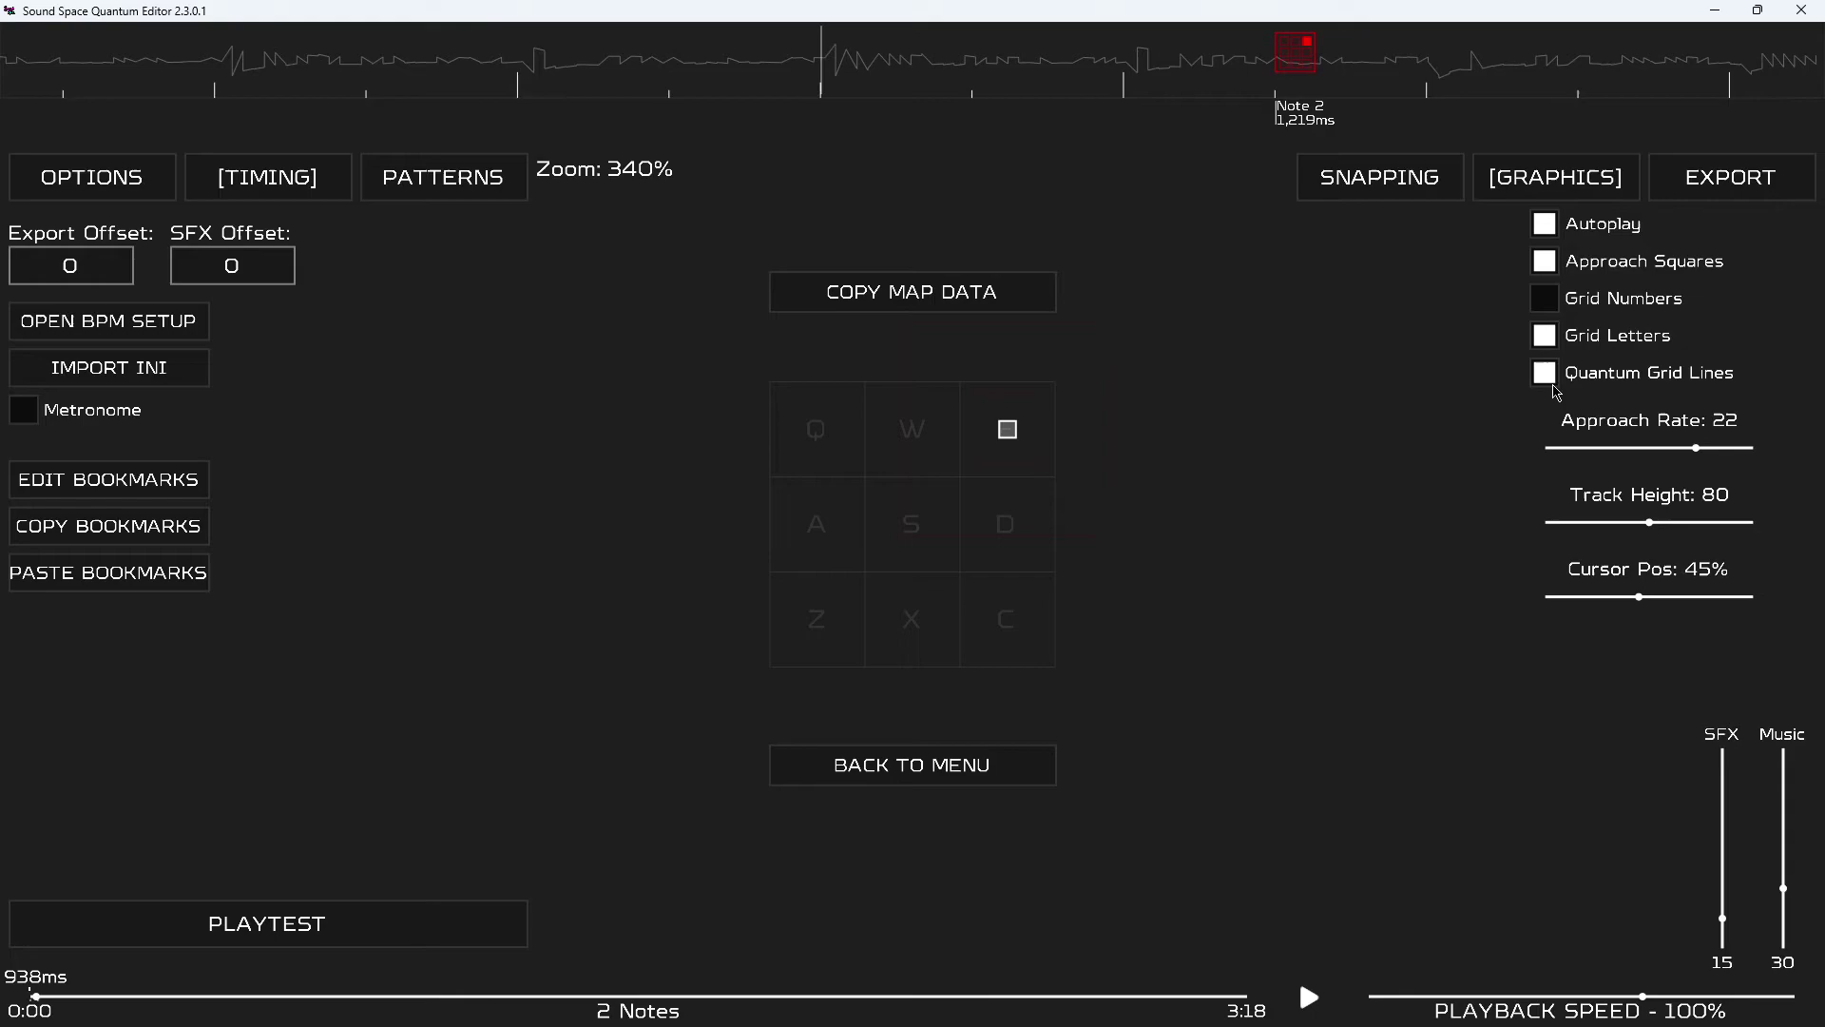
left_click(1545, 262)
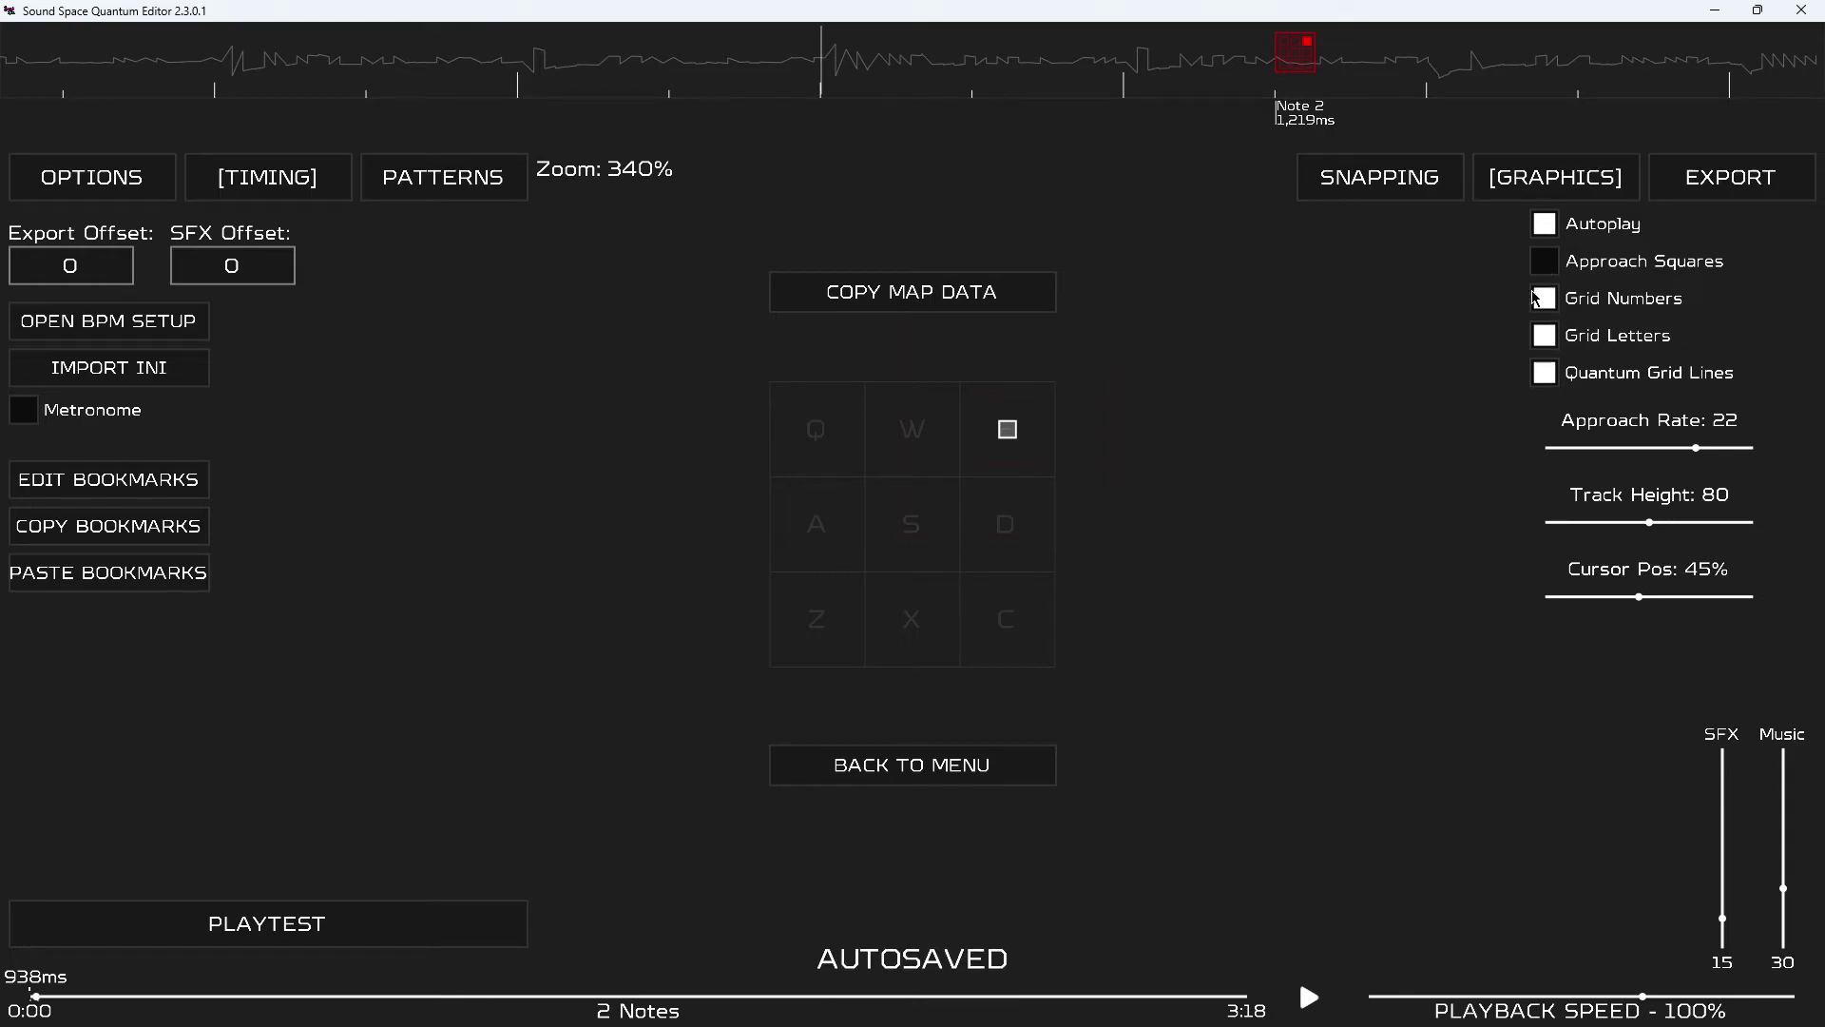
Place a note in cell D at 1,500 ms and scrub around it to view its grid number.
scroll(1441, 343, "up", 4)
scroll(1409, 351, "down", 3)
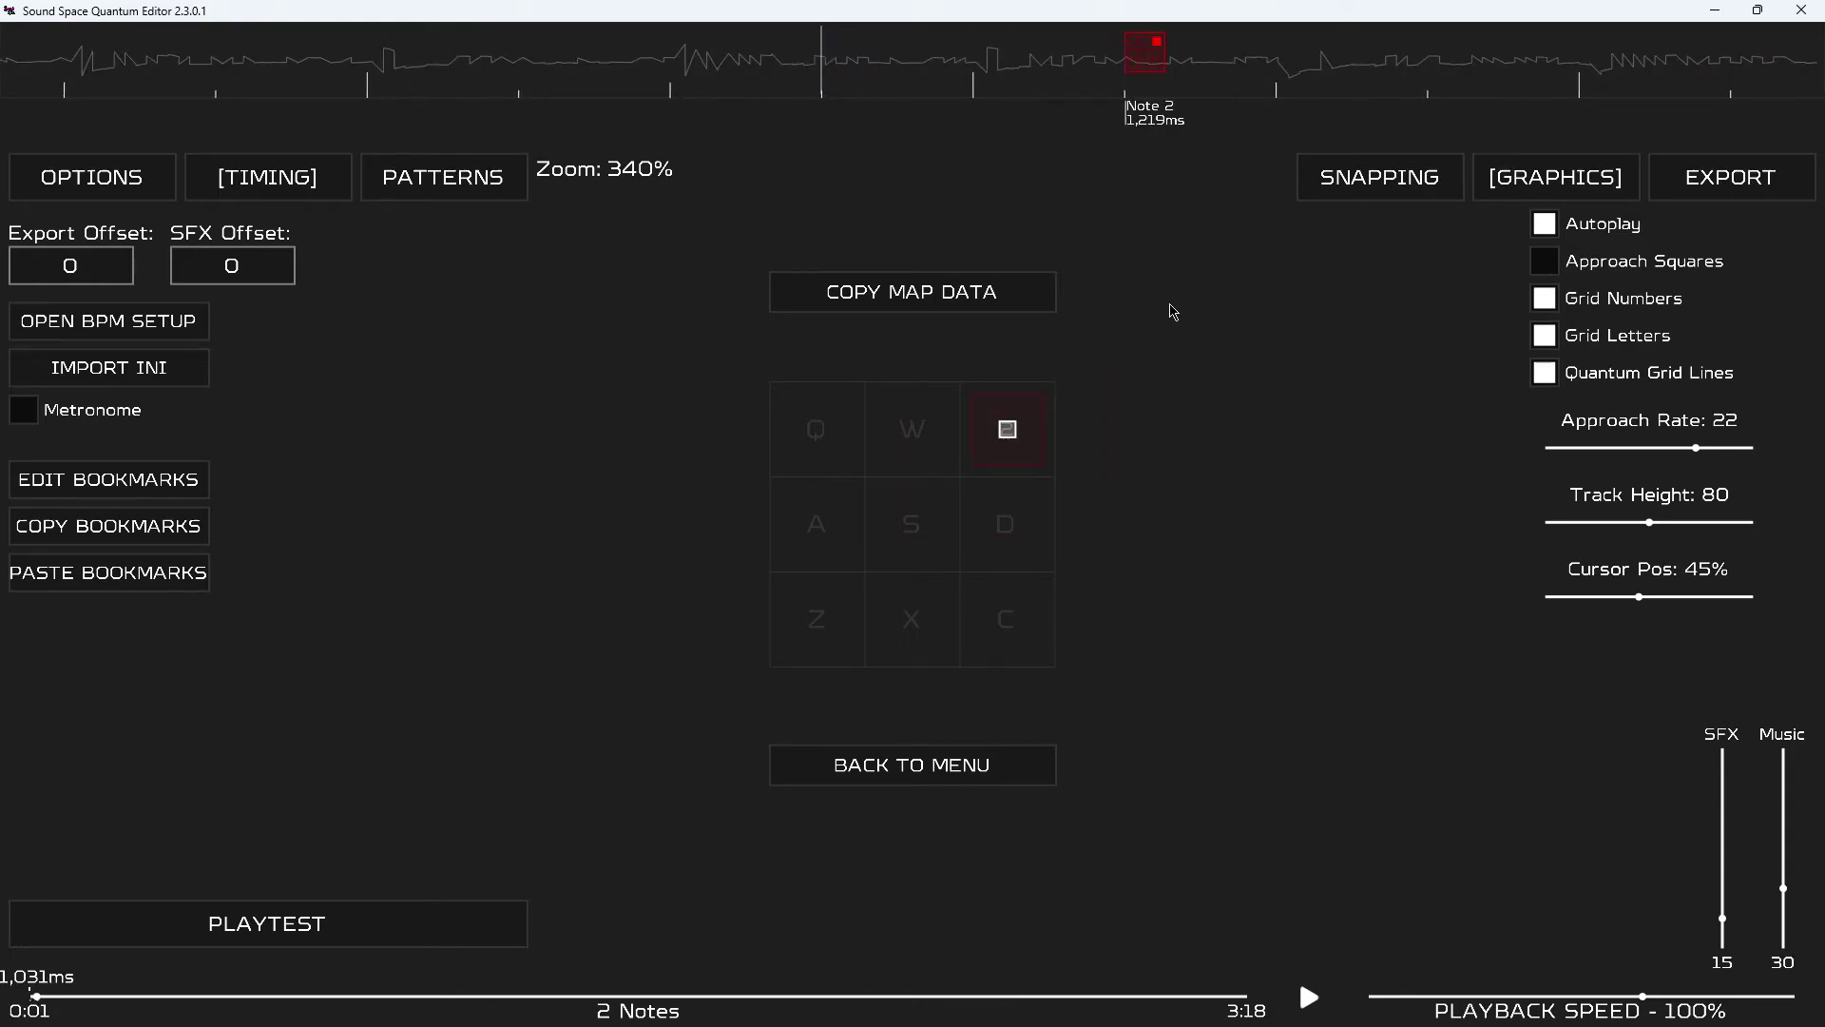
scroll(1113, 326, "down", 3)
scroll(1052, 423, "up", 2)
scroll(1046, 430, "down", 4)
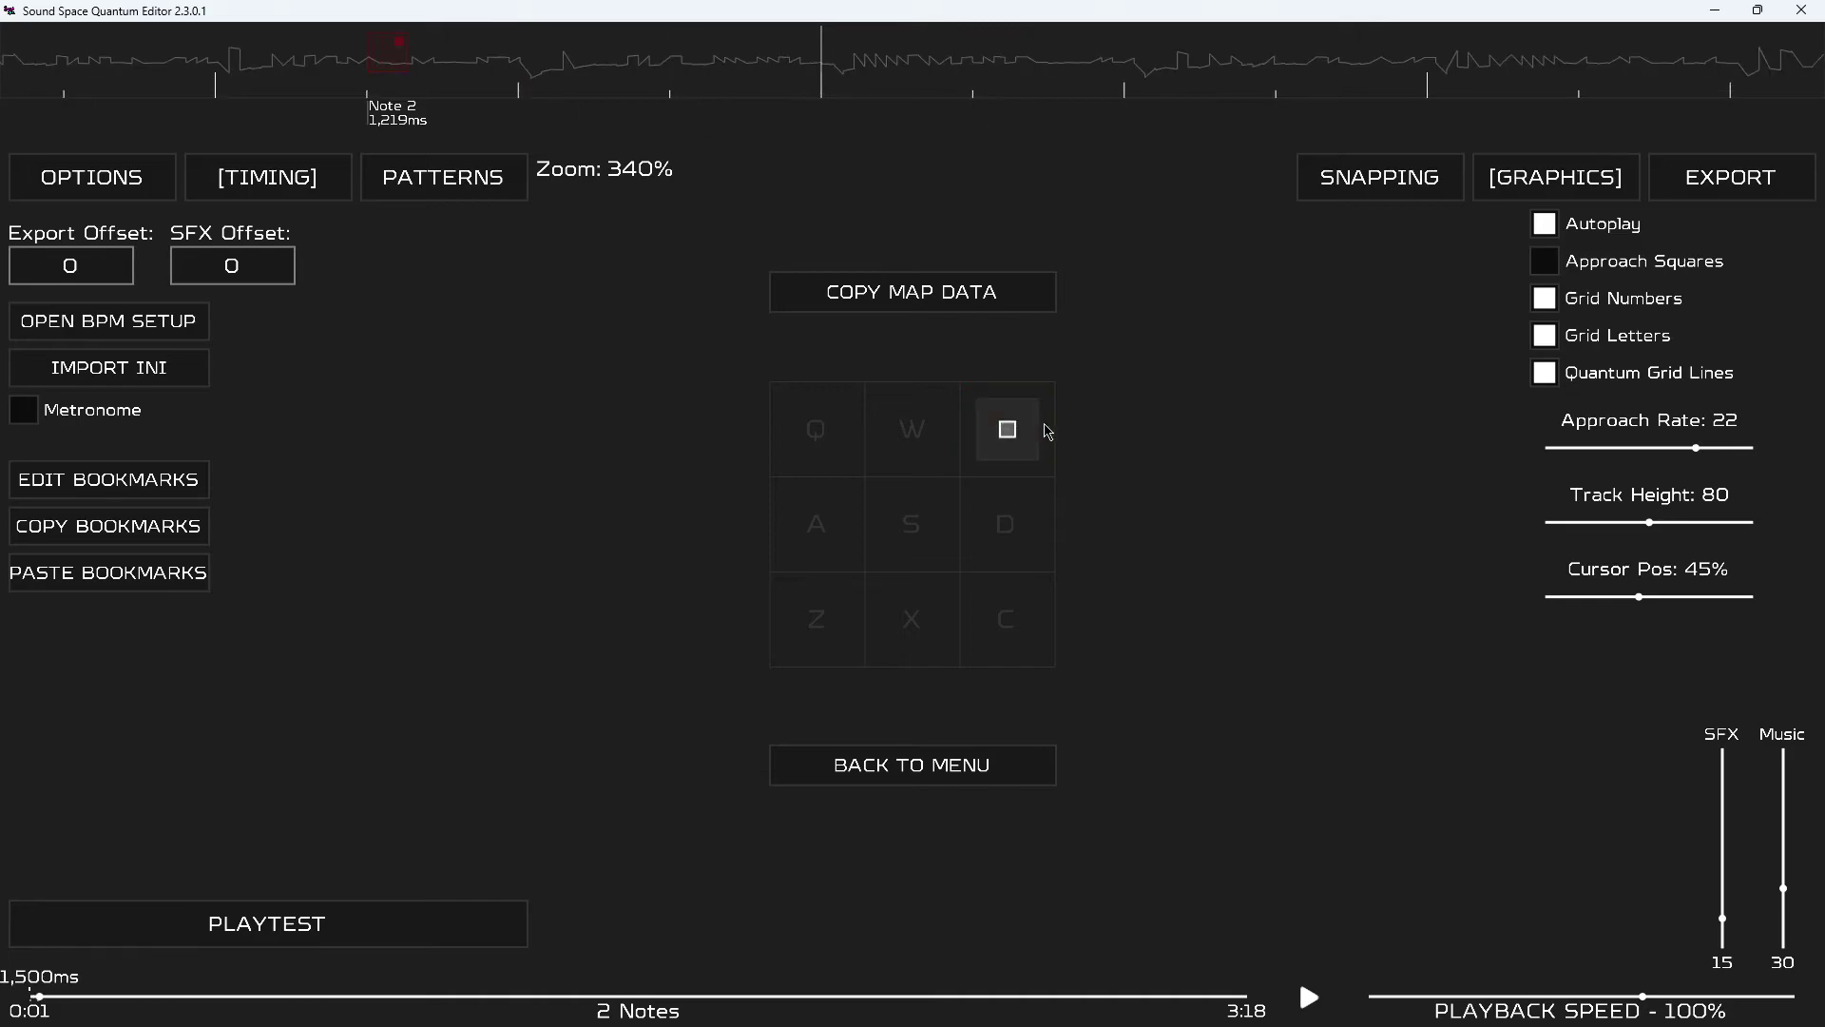
key("d")
scroll(1044, 425, "down", 4)
scroll(1043, 425, "up", 3)
scroll(1045, 428, "down", 2)
scroll(1201, 523, "up", 2)
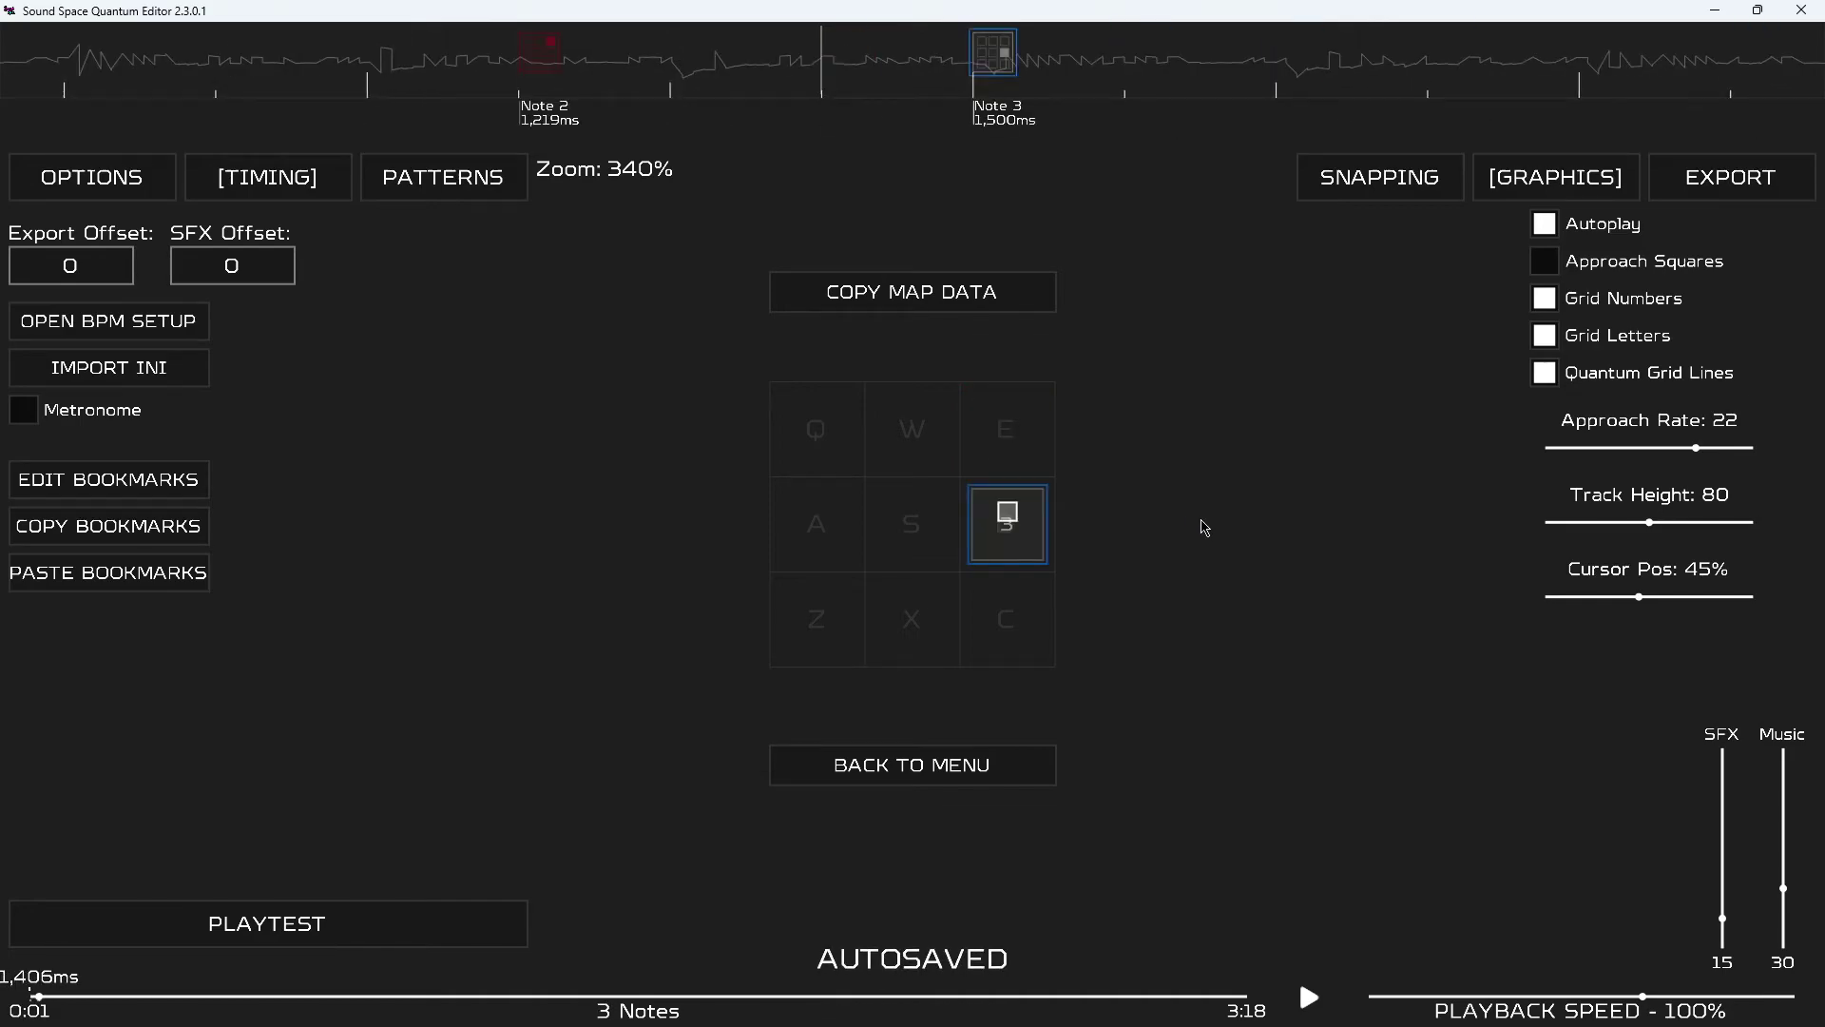
scroll(1079, 524, "up", 1)
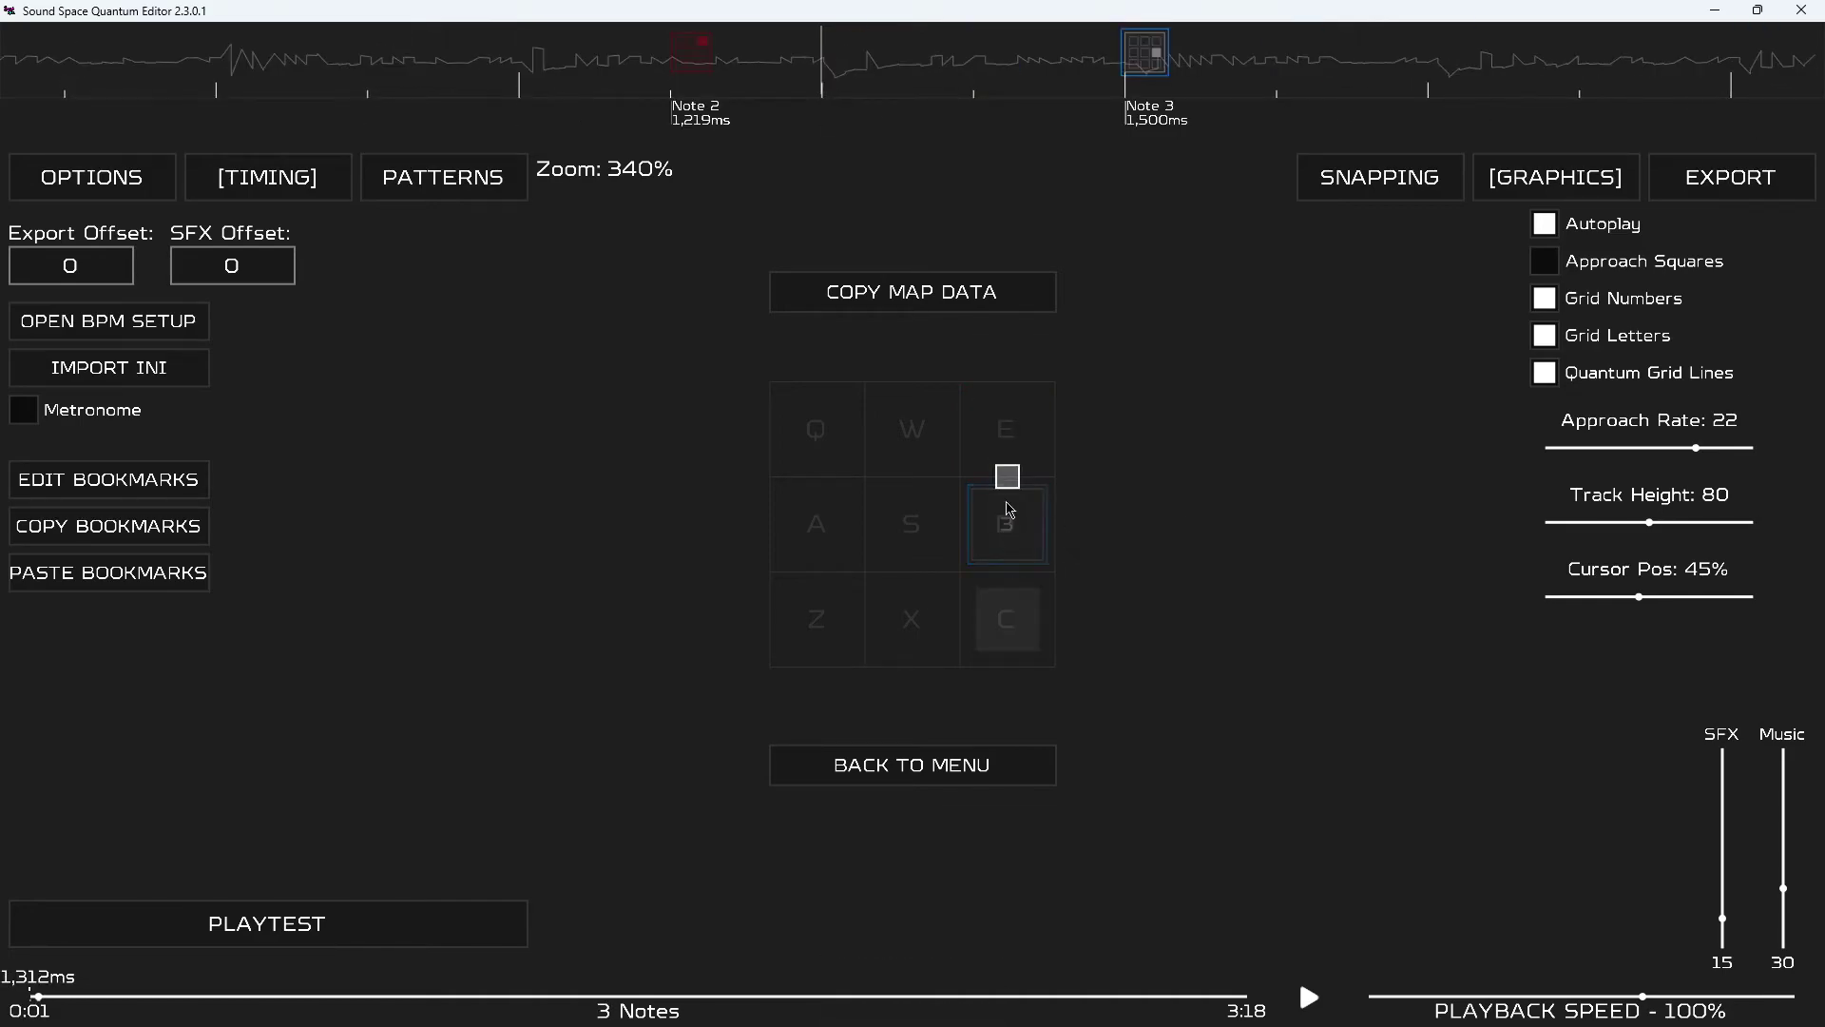
Turn off grid numbers and grid letters, and play through the notes at 1,219 ms and 1,500 ms.
left_click(1546, 337)
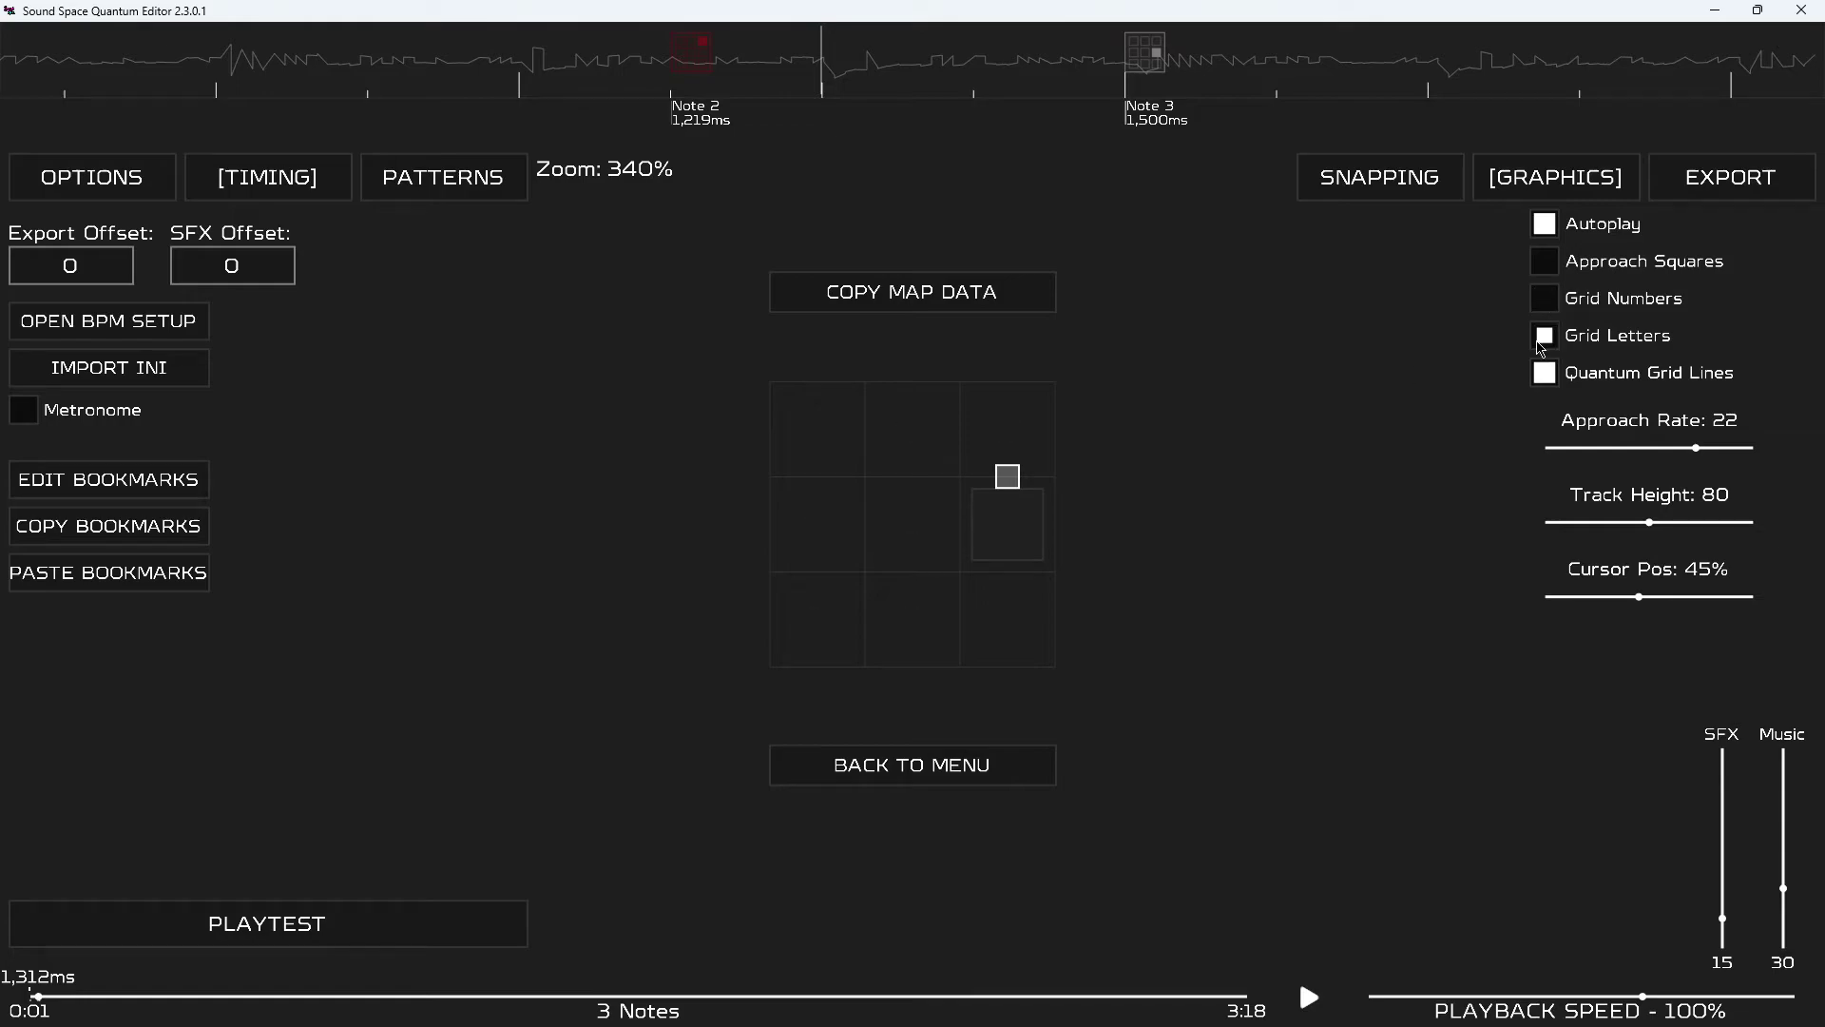
scroll(1488, 372, "down", 1)
scroll(1494, 338, "up", 2)
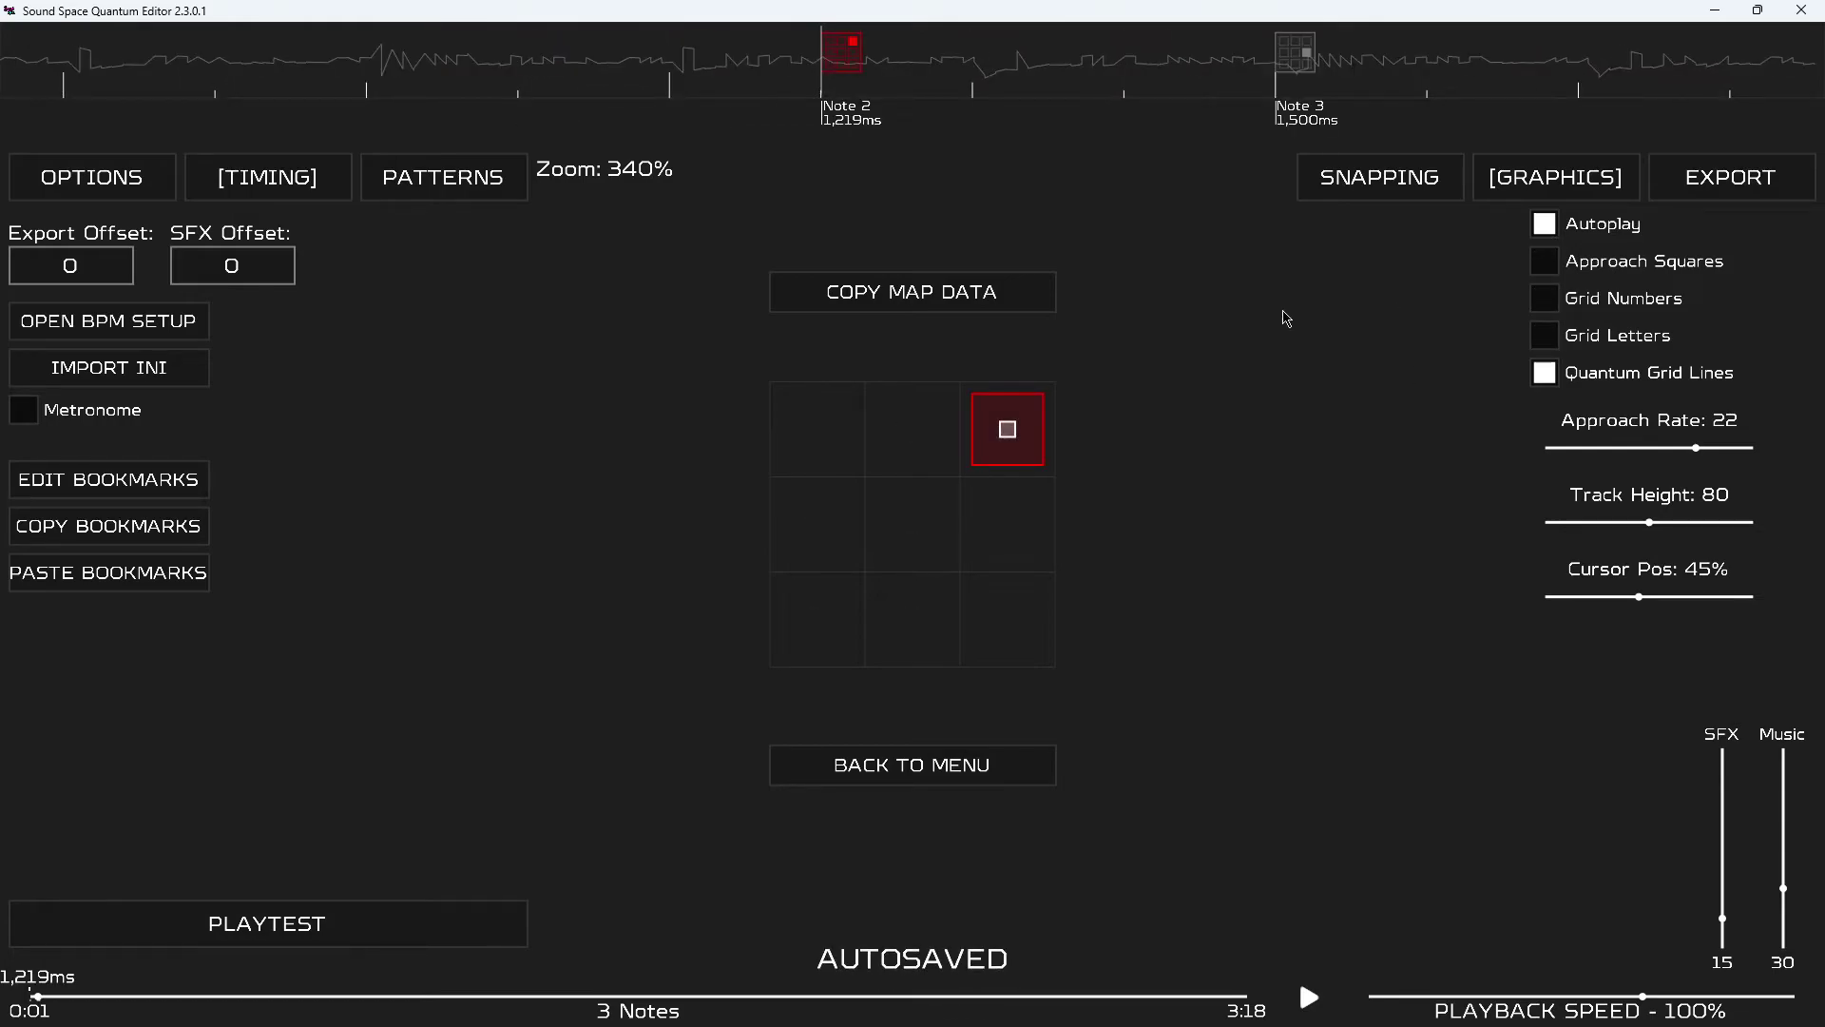
scroll(1043, 451, "up", 3)
key("space")
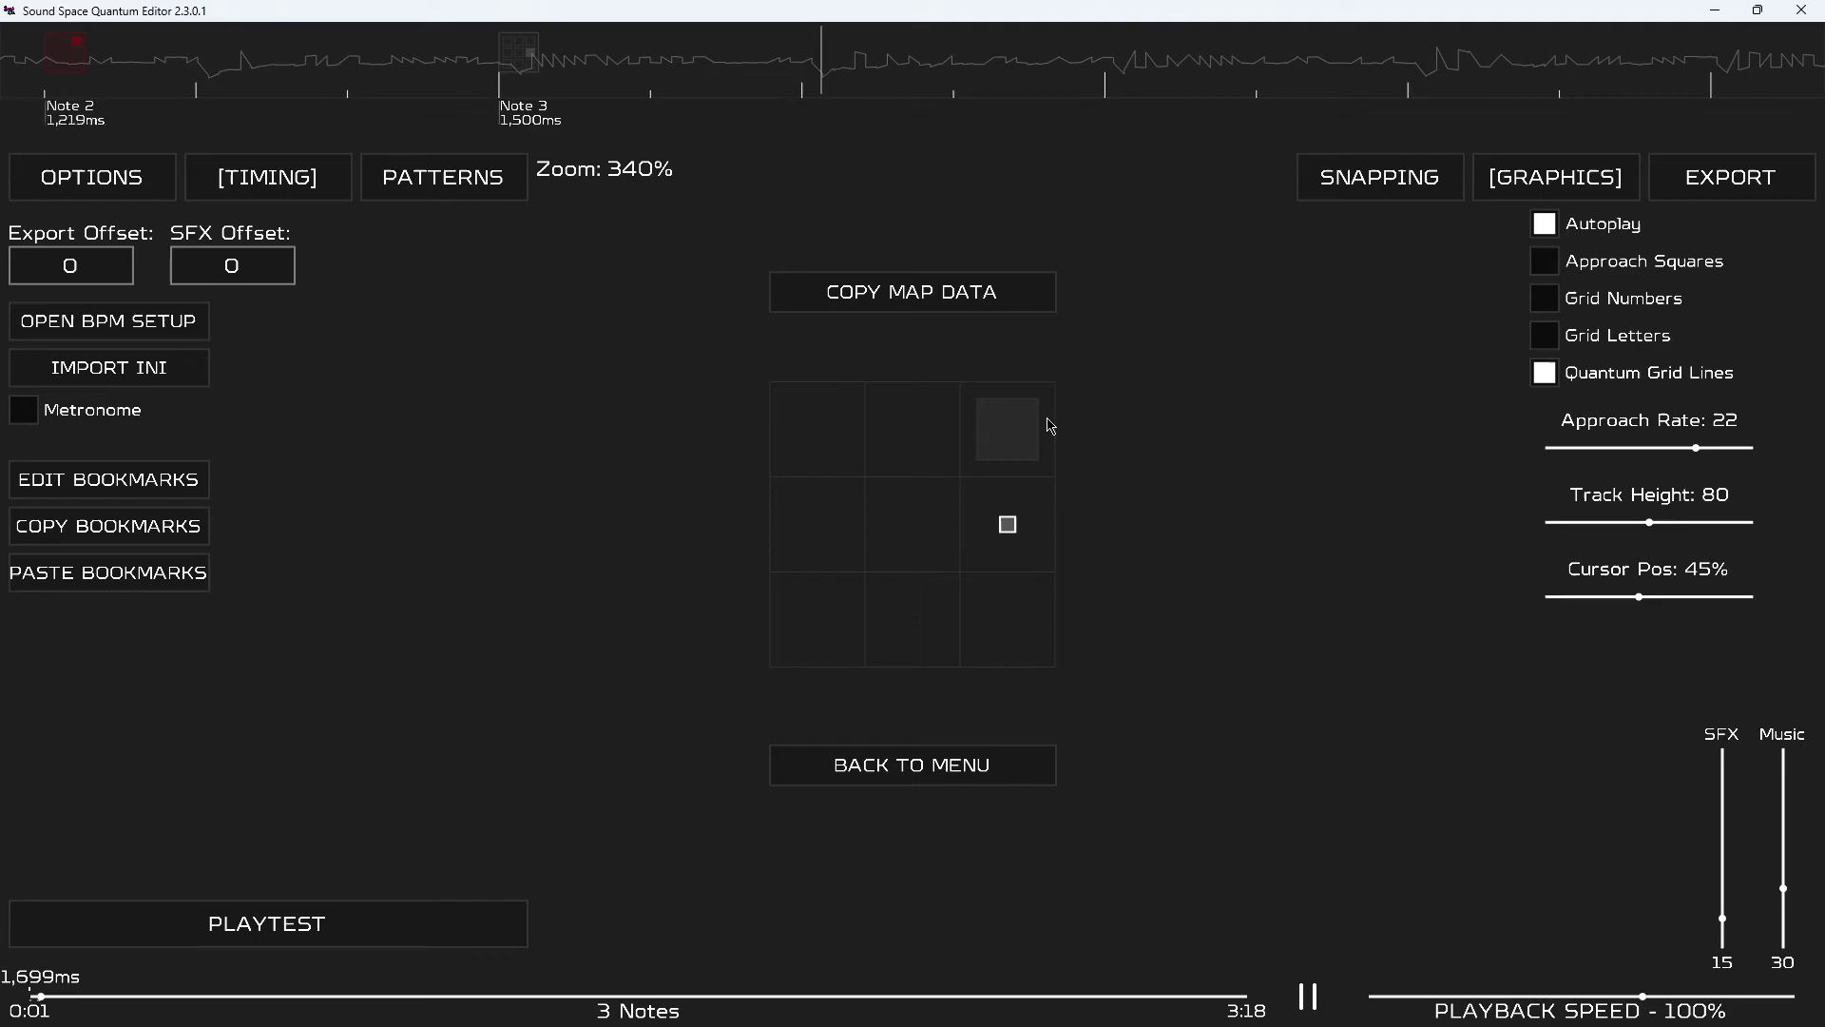
key("space")
Play the notes at 1,219 ms and 1,500 ms with autoplay disabled, and re-enable autoplay.
scroll(1353, 326, "up", 1)
left_click(1545, 223)
key("space")
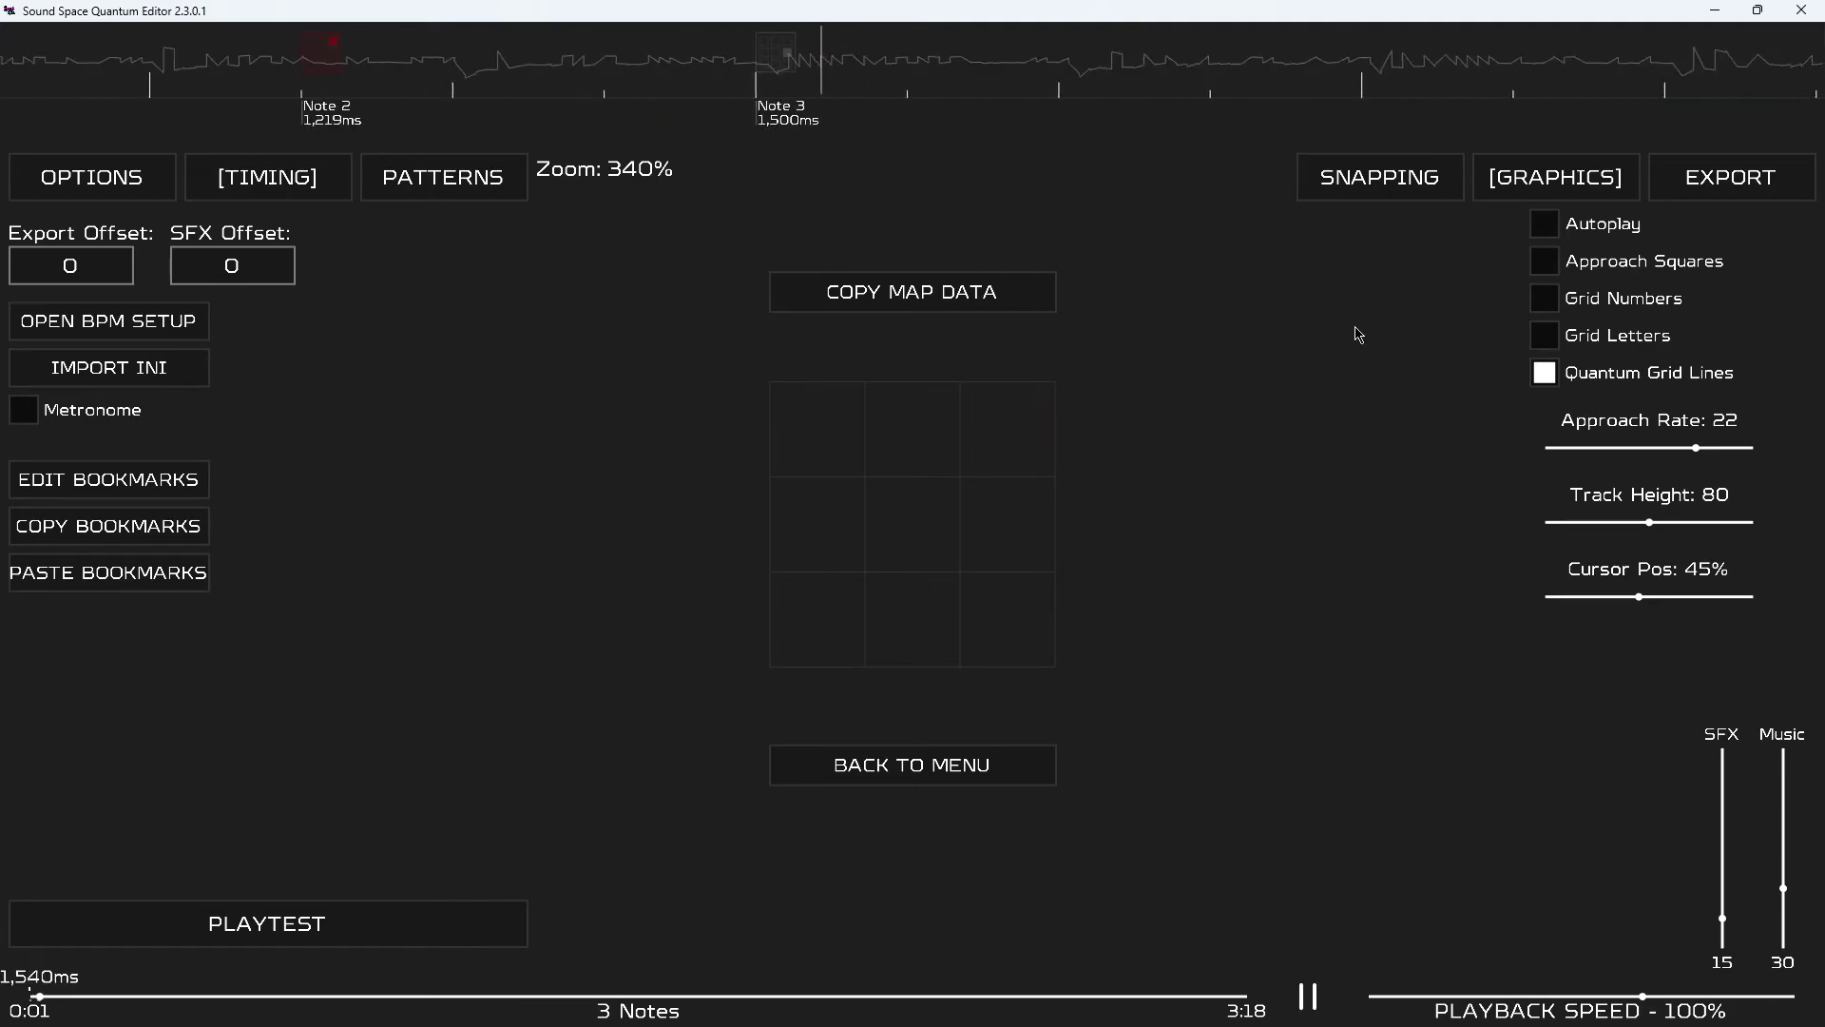
key("space")
left_click(1545, 223)
Open the snapping settings and scrub back and forth through the notes at 1,219 ms and 1,500 ms.
left_click(1454, 184)
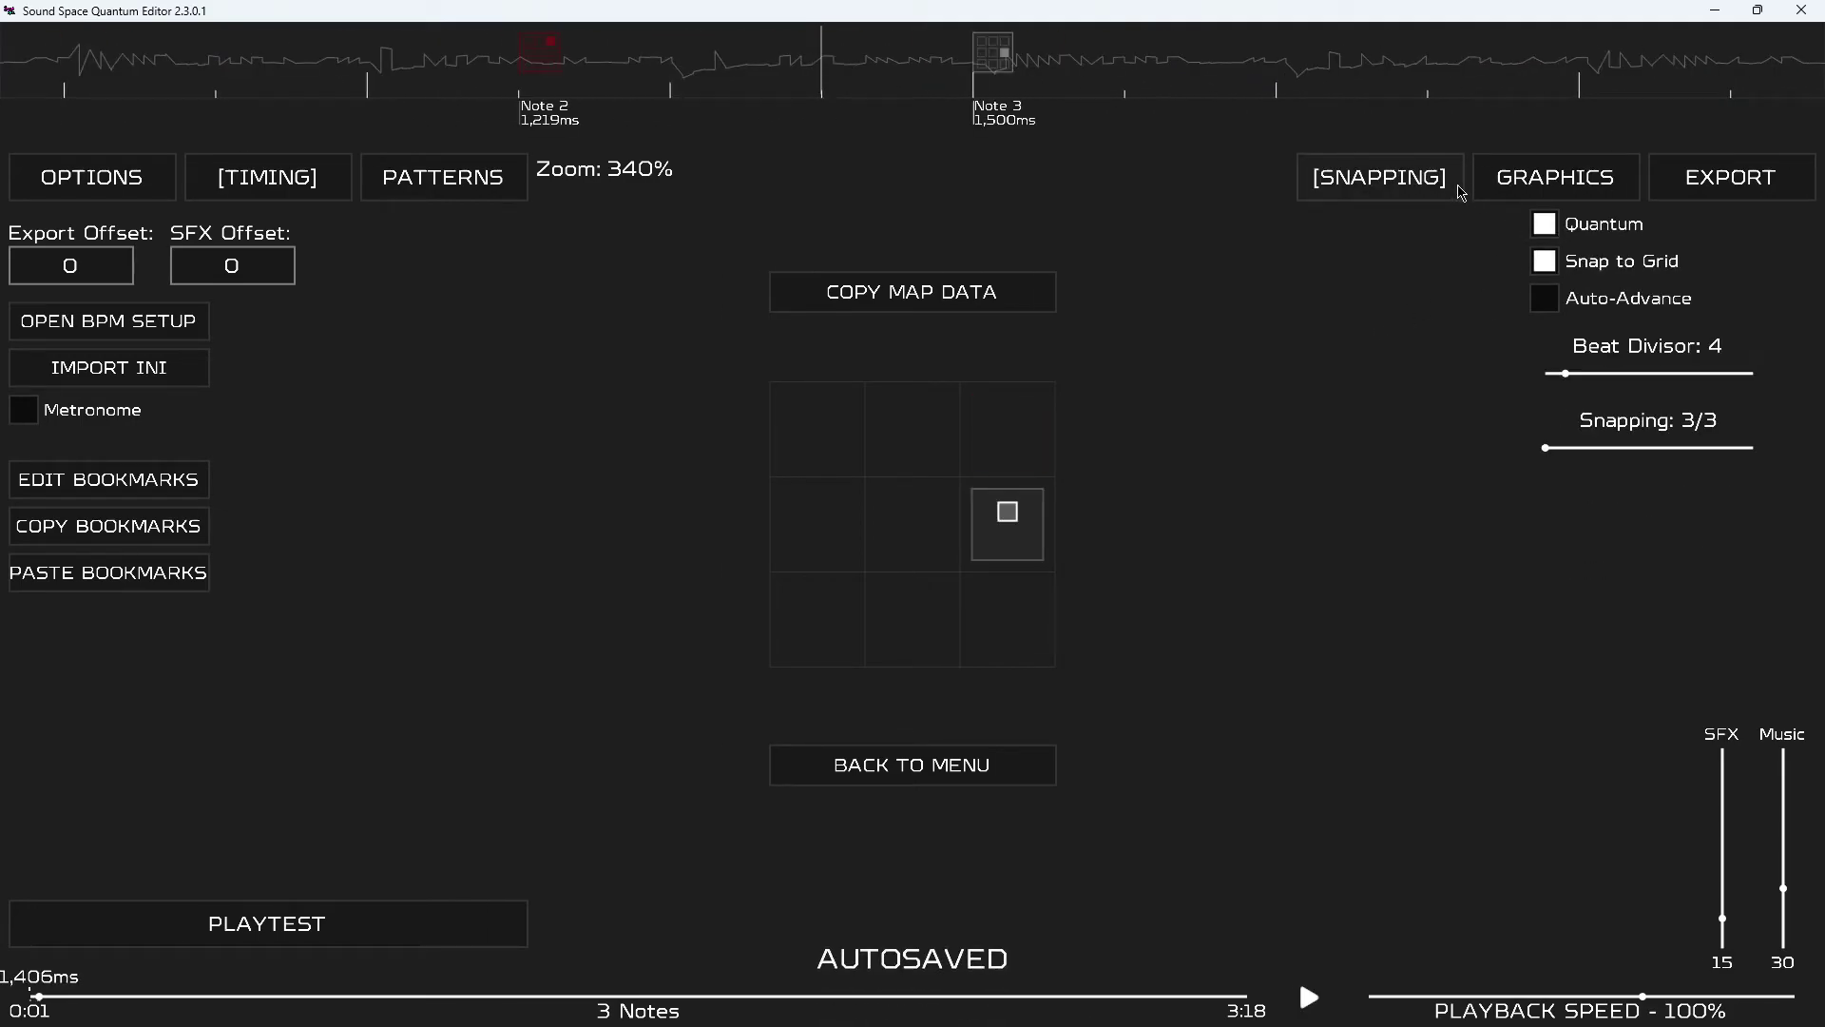
scroll(1212, 366, "up", 3)
scroll(1220, 369, "down", 2)
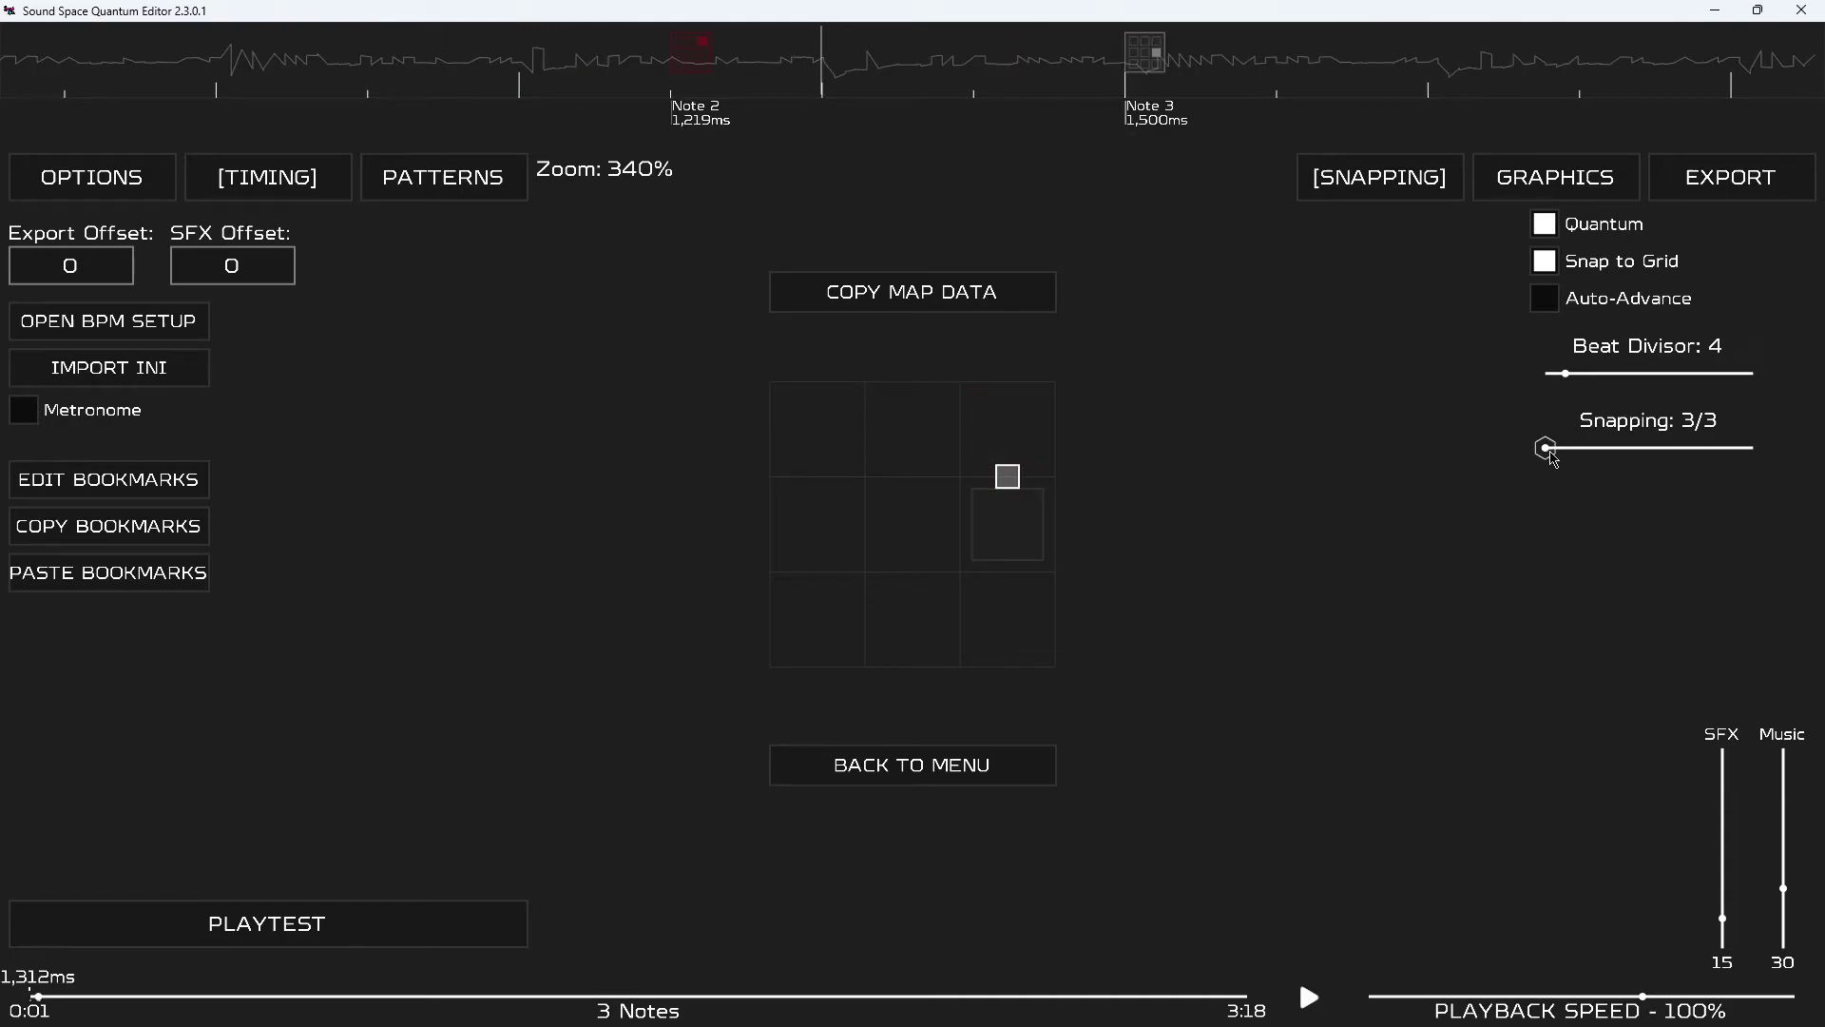
scroll(1415, 456, "up", 3)
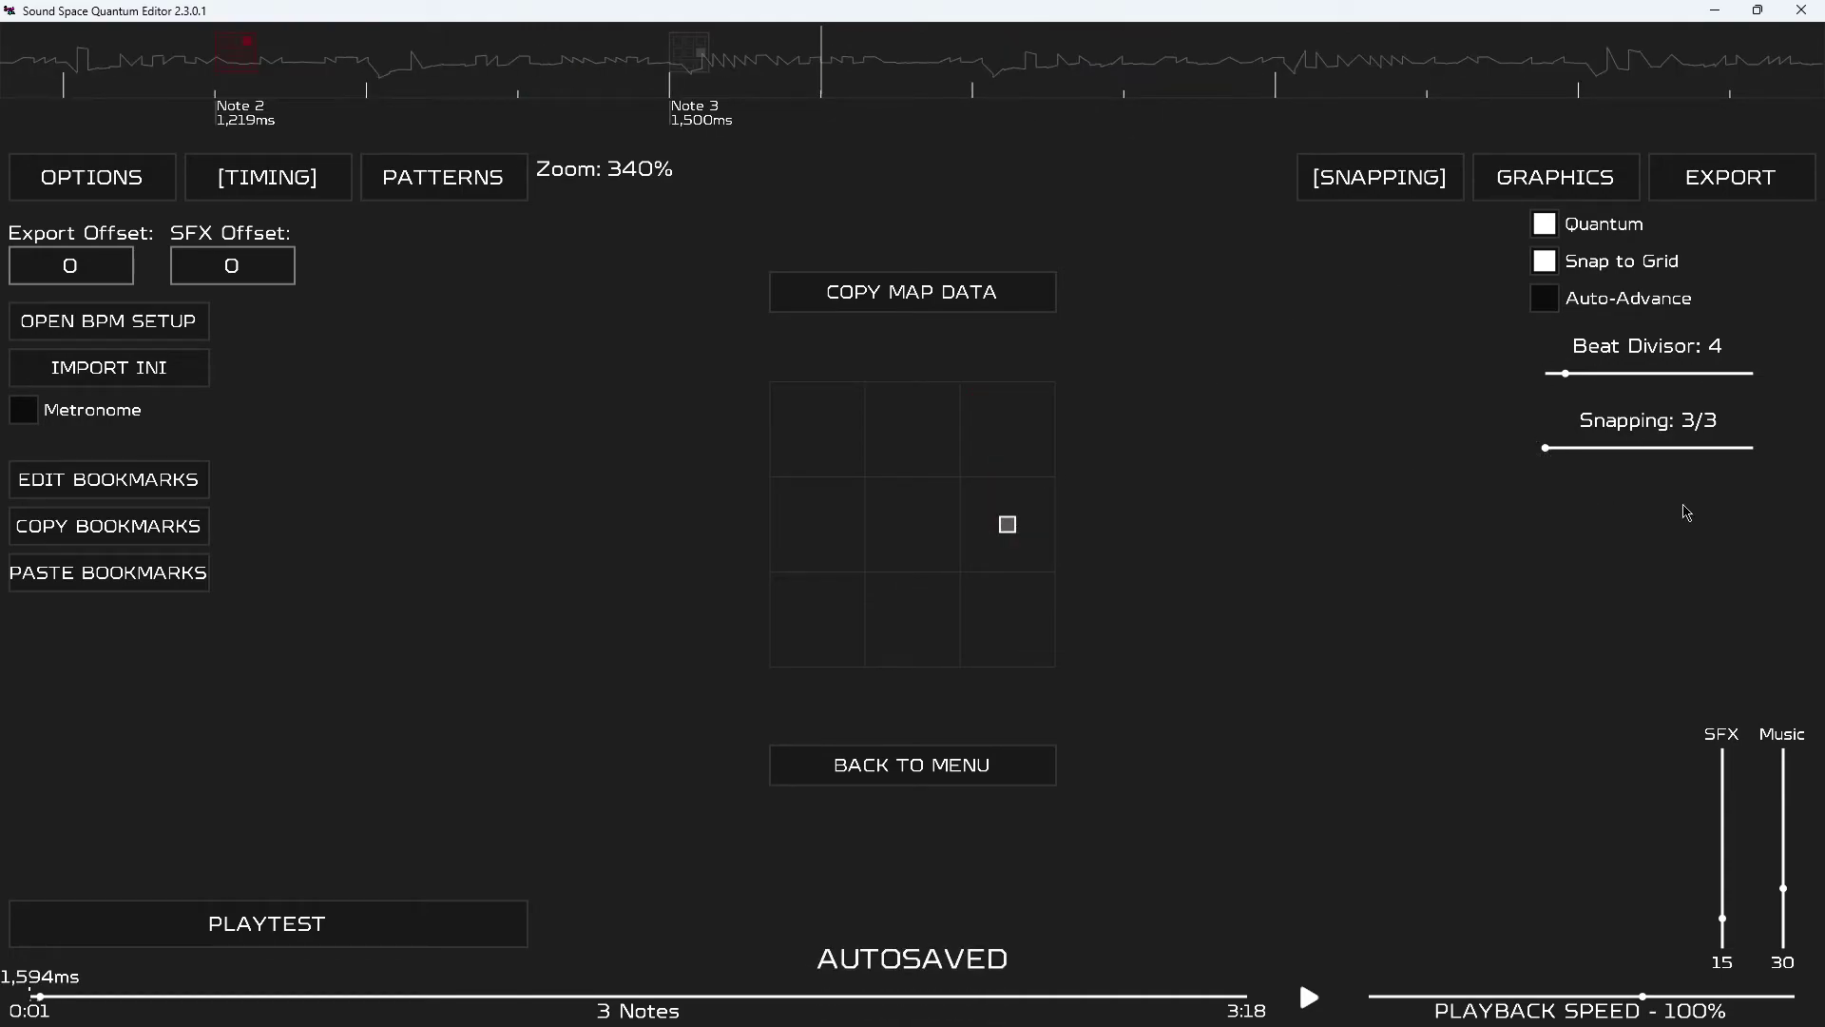
scroll(1367, 410, "up", 4)
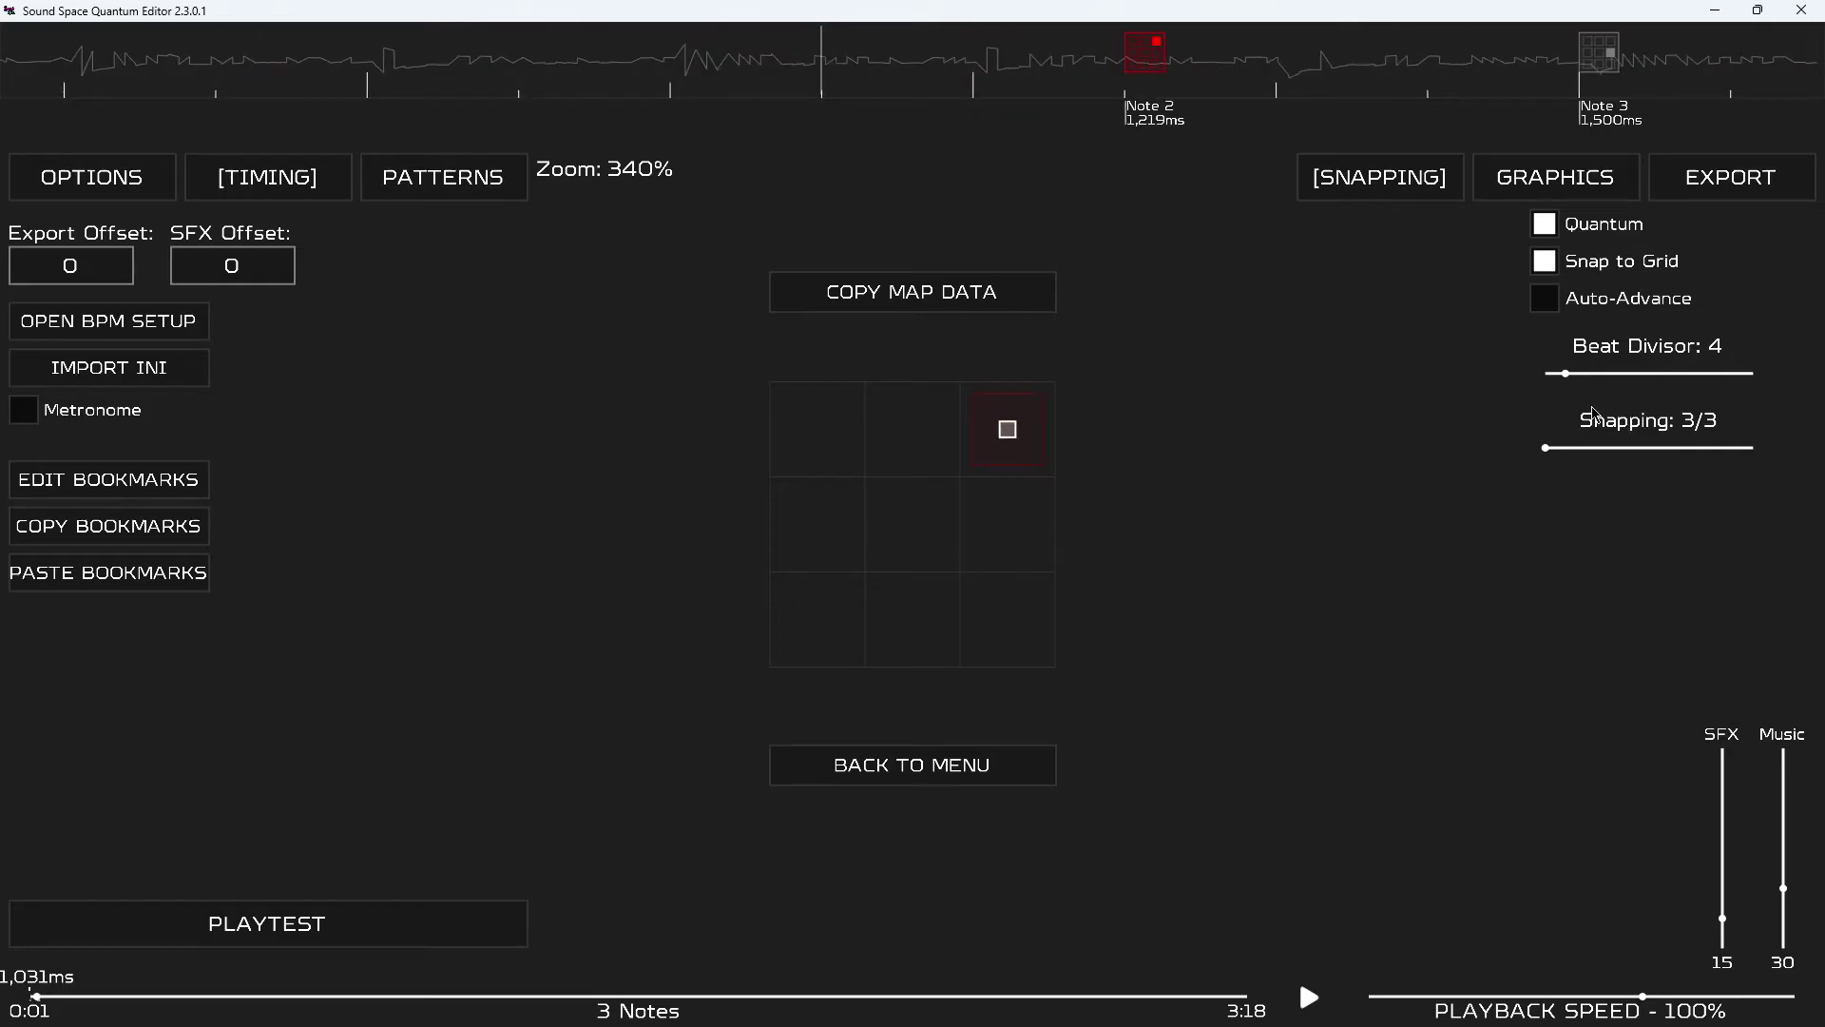
scroll(1521, 414, "up", 6)
scroll(1245, 484, "down", 3)
scroll(1140, 475, "up", 1)
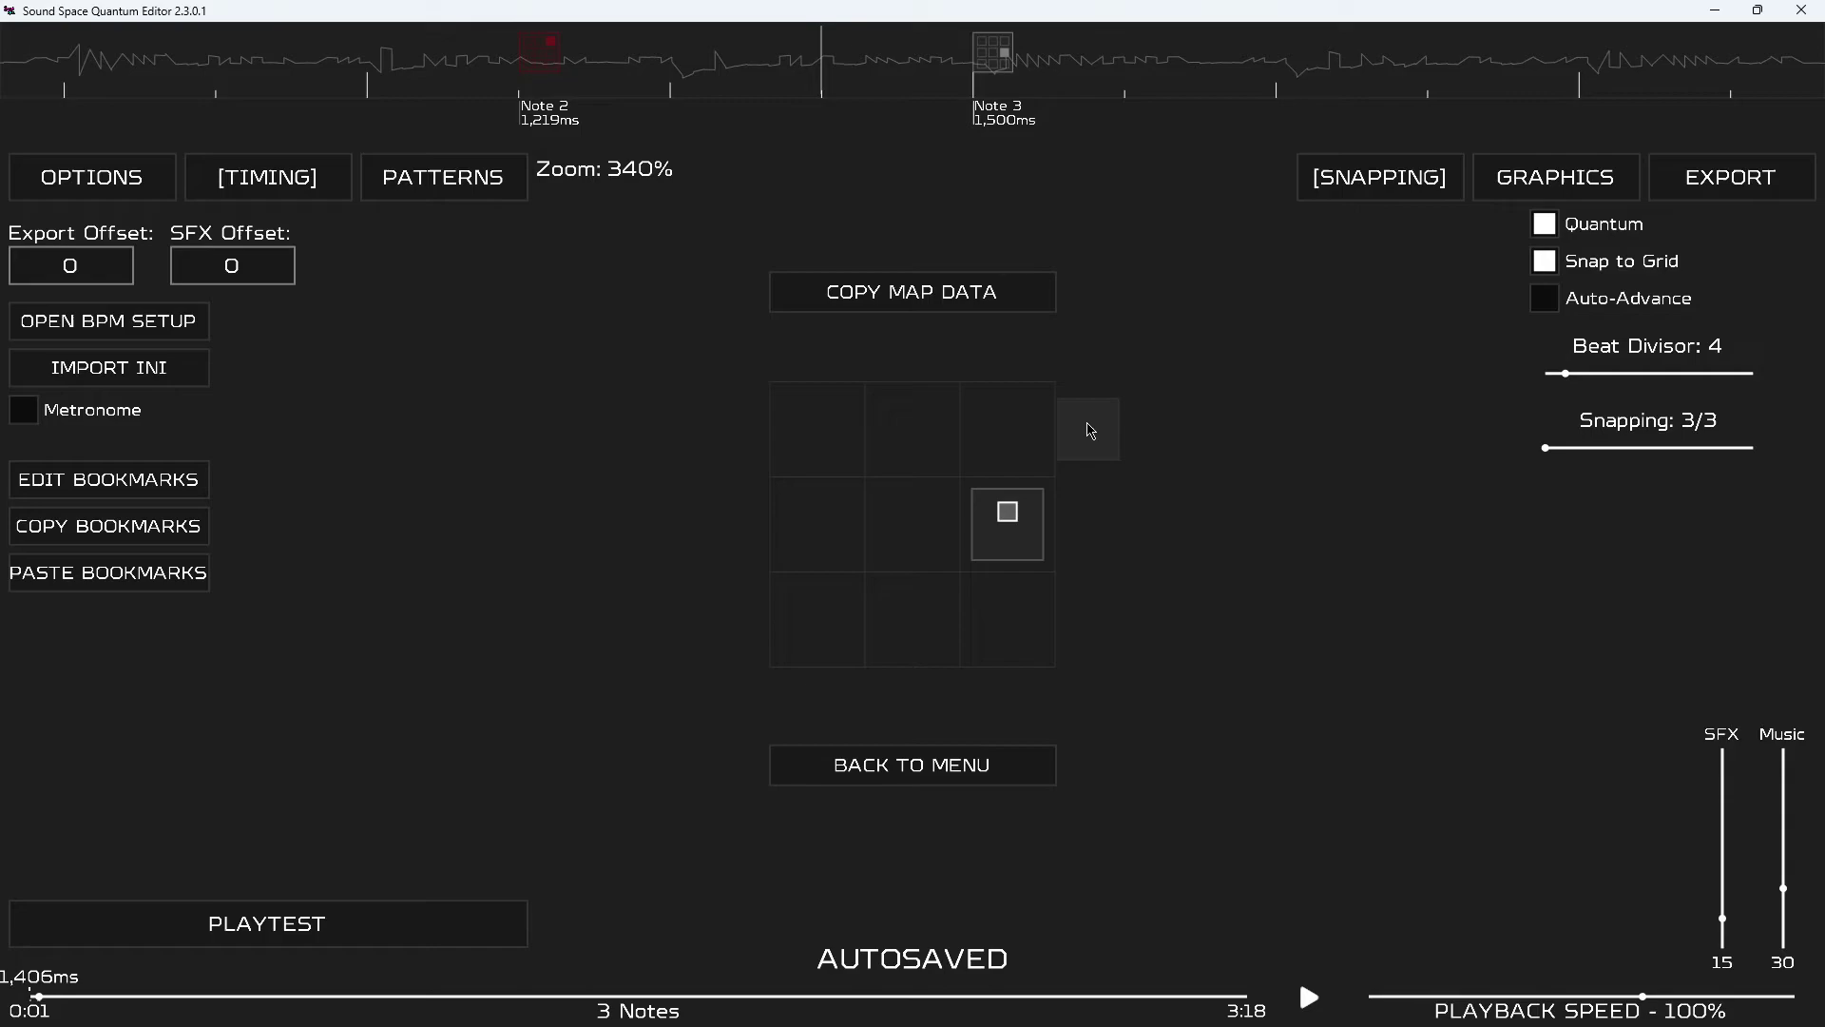
Place test notes in all three top-row cells at 1,406 ms with 3/3 snapping, and undo them.
left_click(826, 446)
left_click(912, 430)
left_click(1006, 432)
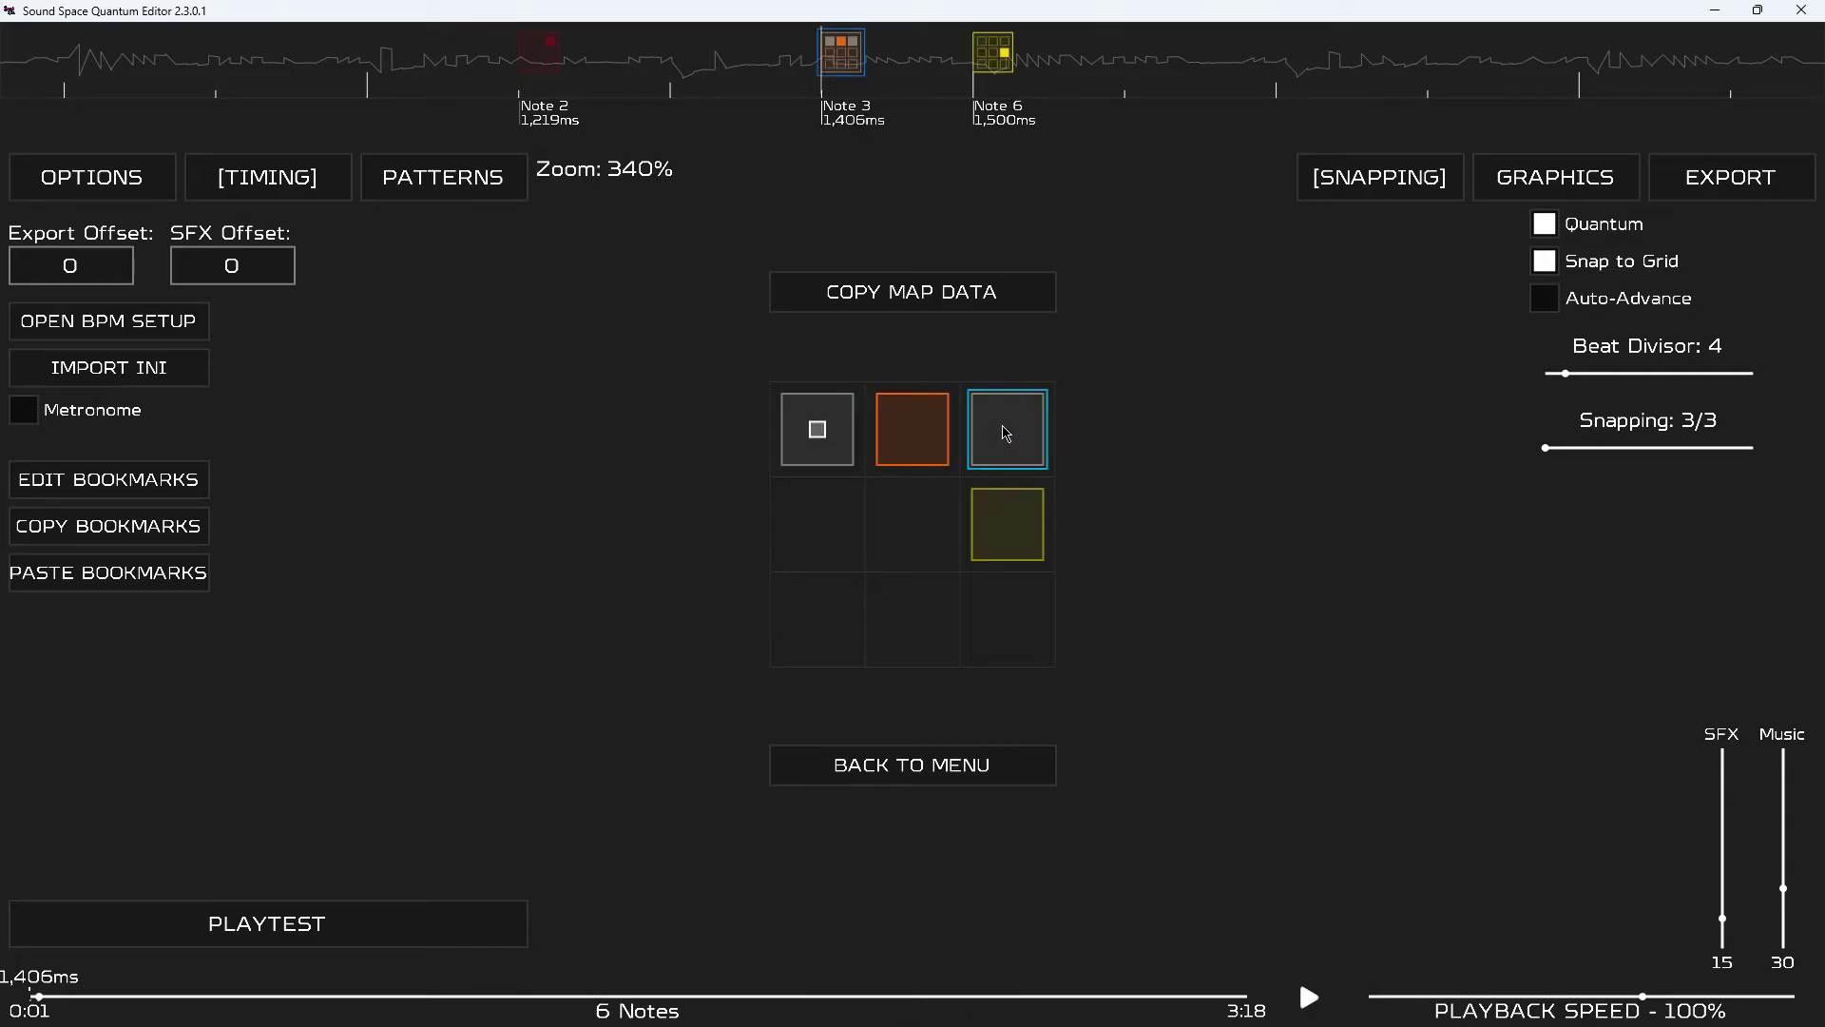
key("ctrl+z")
key("ctrl+z")
key("ctrl+z")
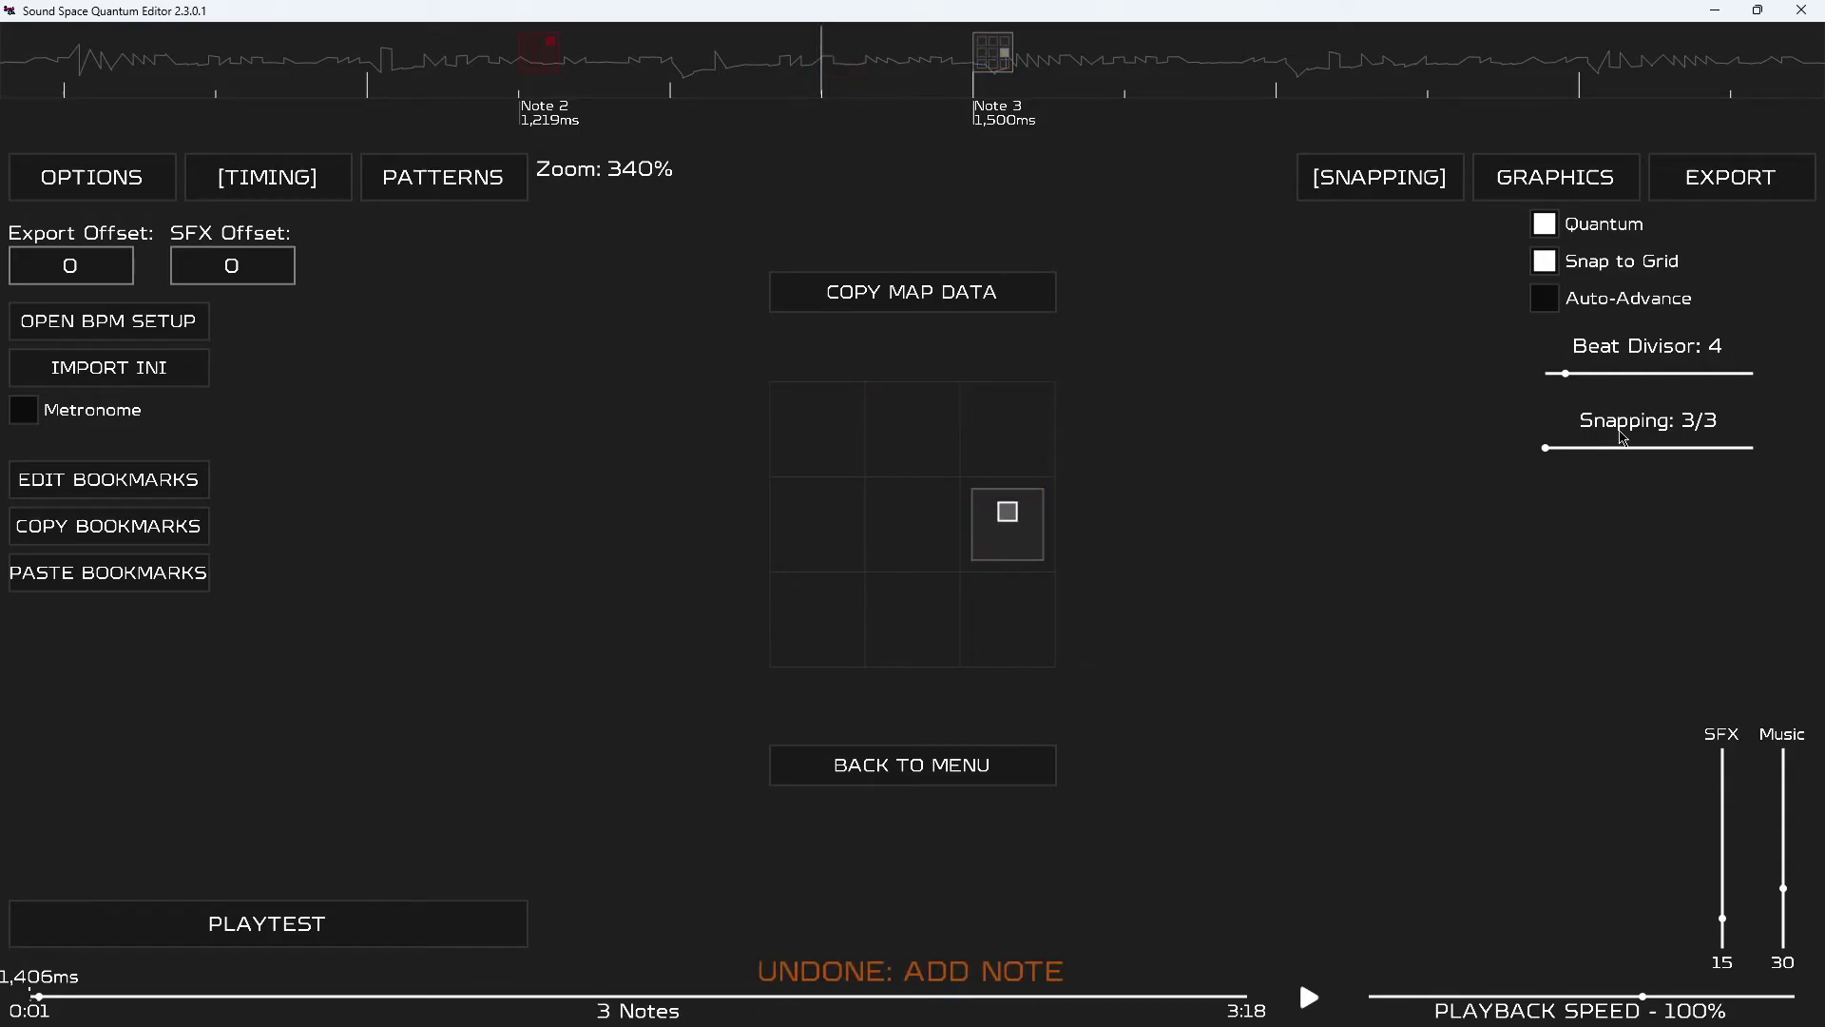
Set snapping to 3/4, place a row of test notes across the upper grid at 1,406 ms, and undo them.
left_click_drag(1548, 455, 1553, 457)
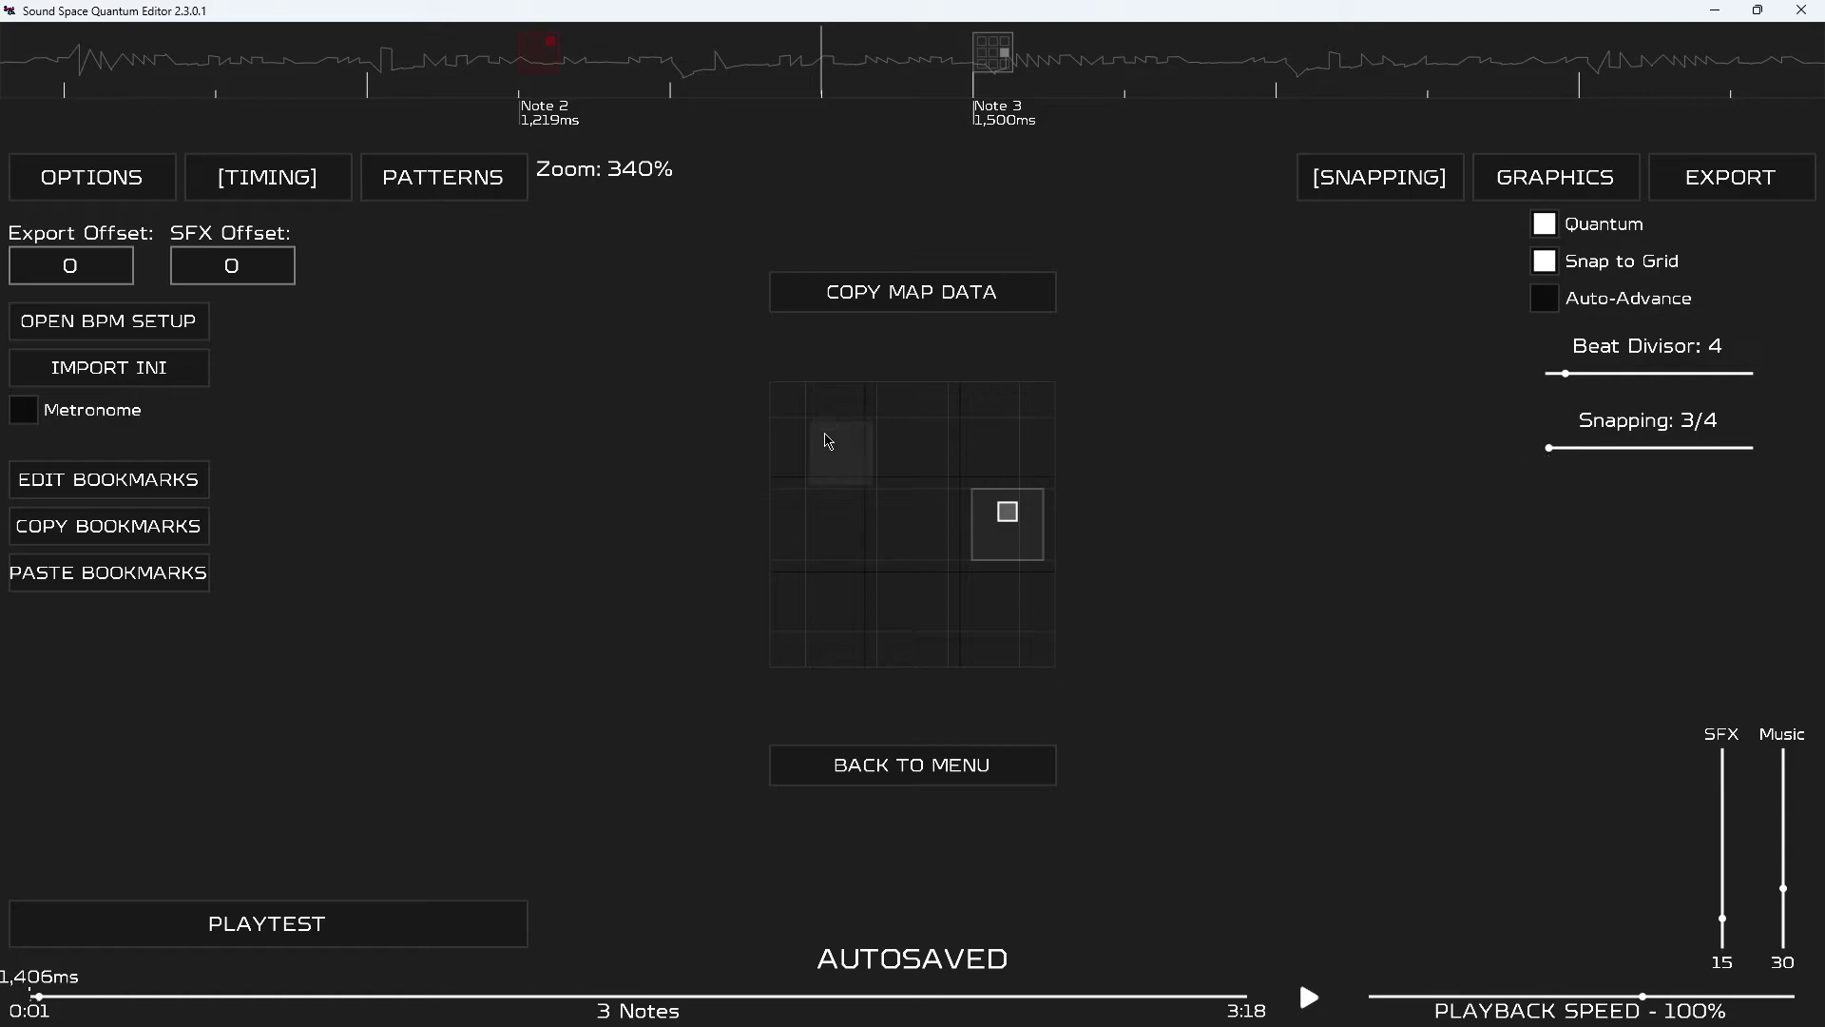
left_click(772, 453)
key("ctrl+z")
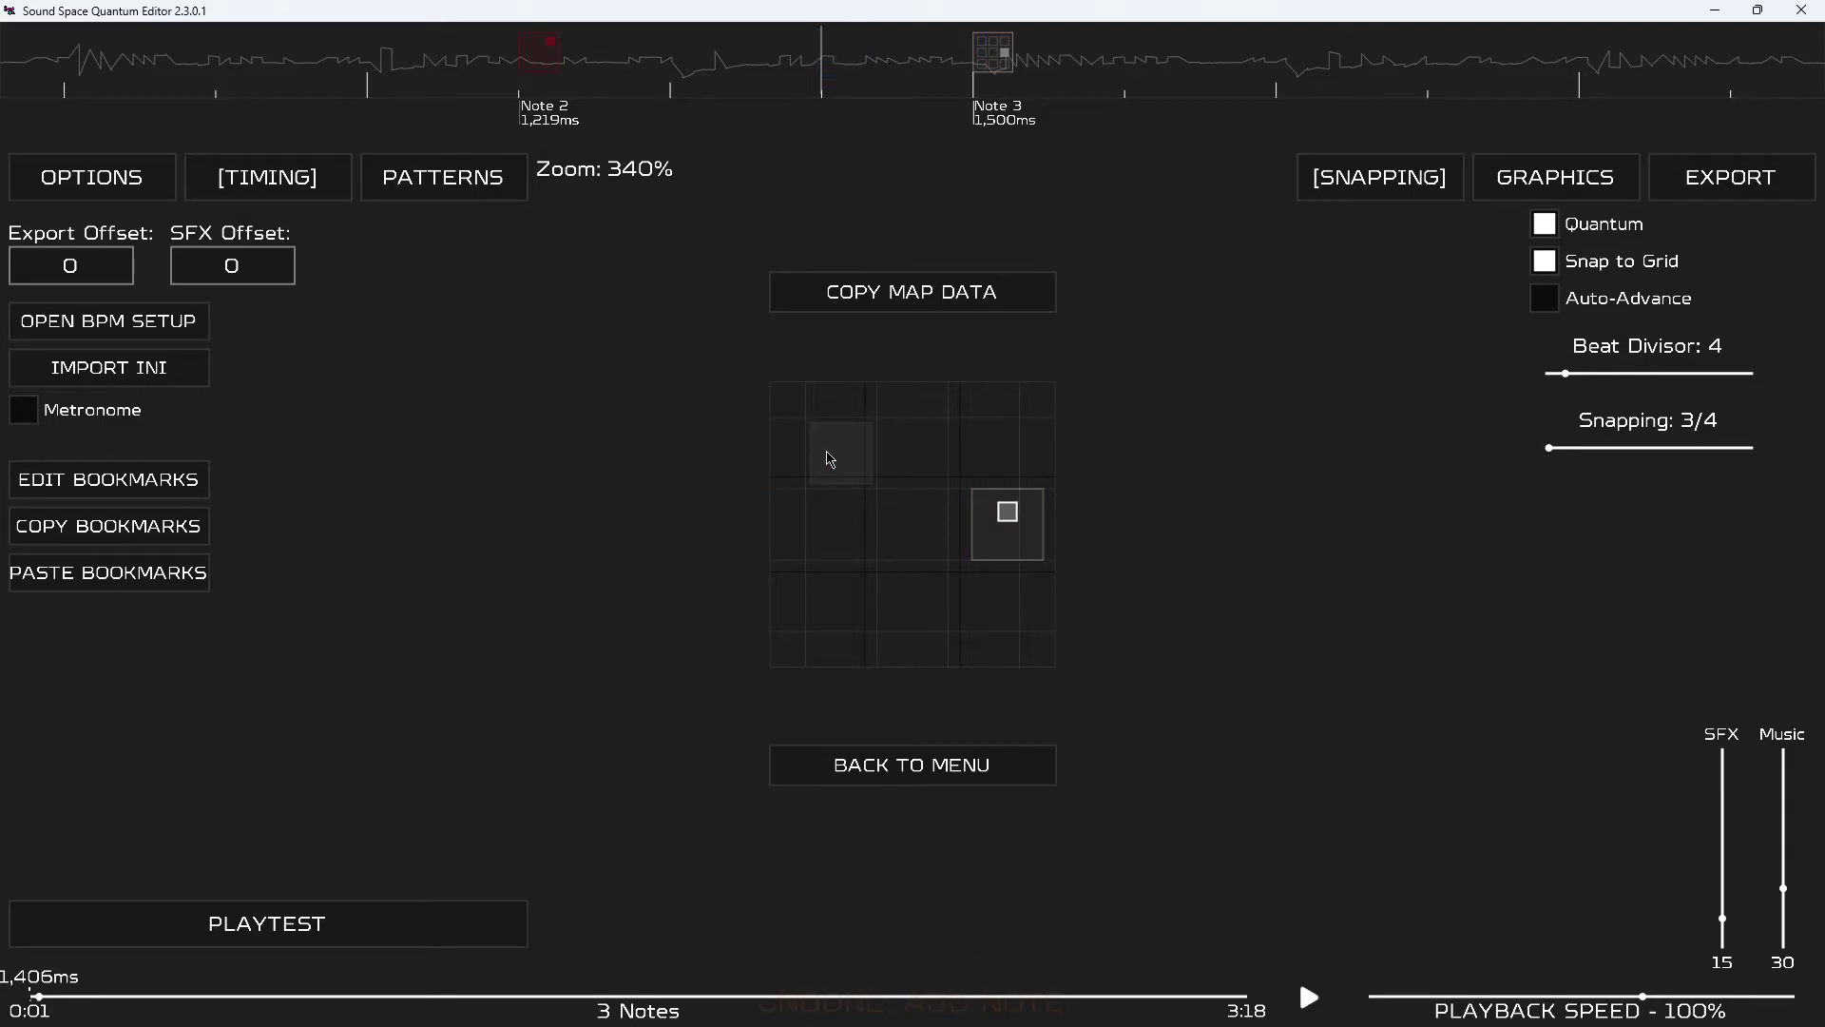
left_click(836, 454)
left_click(910, 454)
left_click(983, 453)
left_click(1053, 454)
left_click(814, 454)
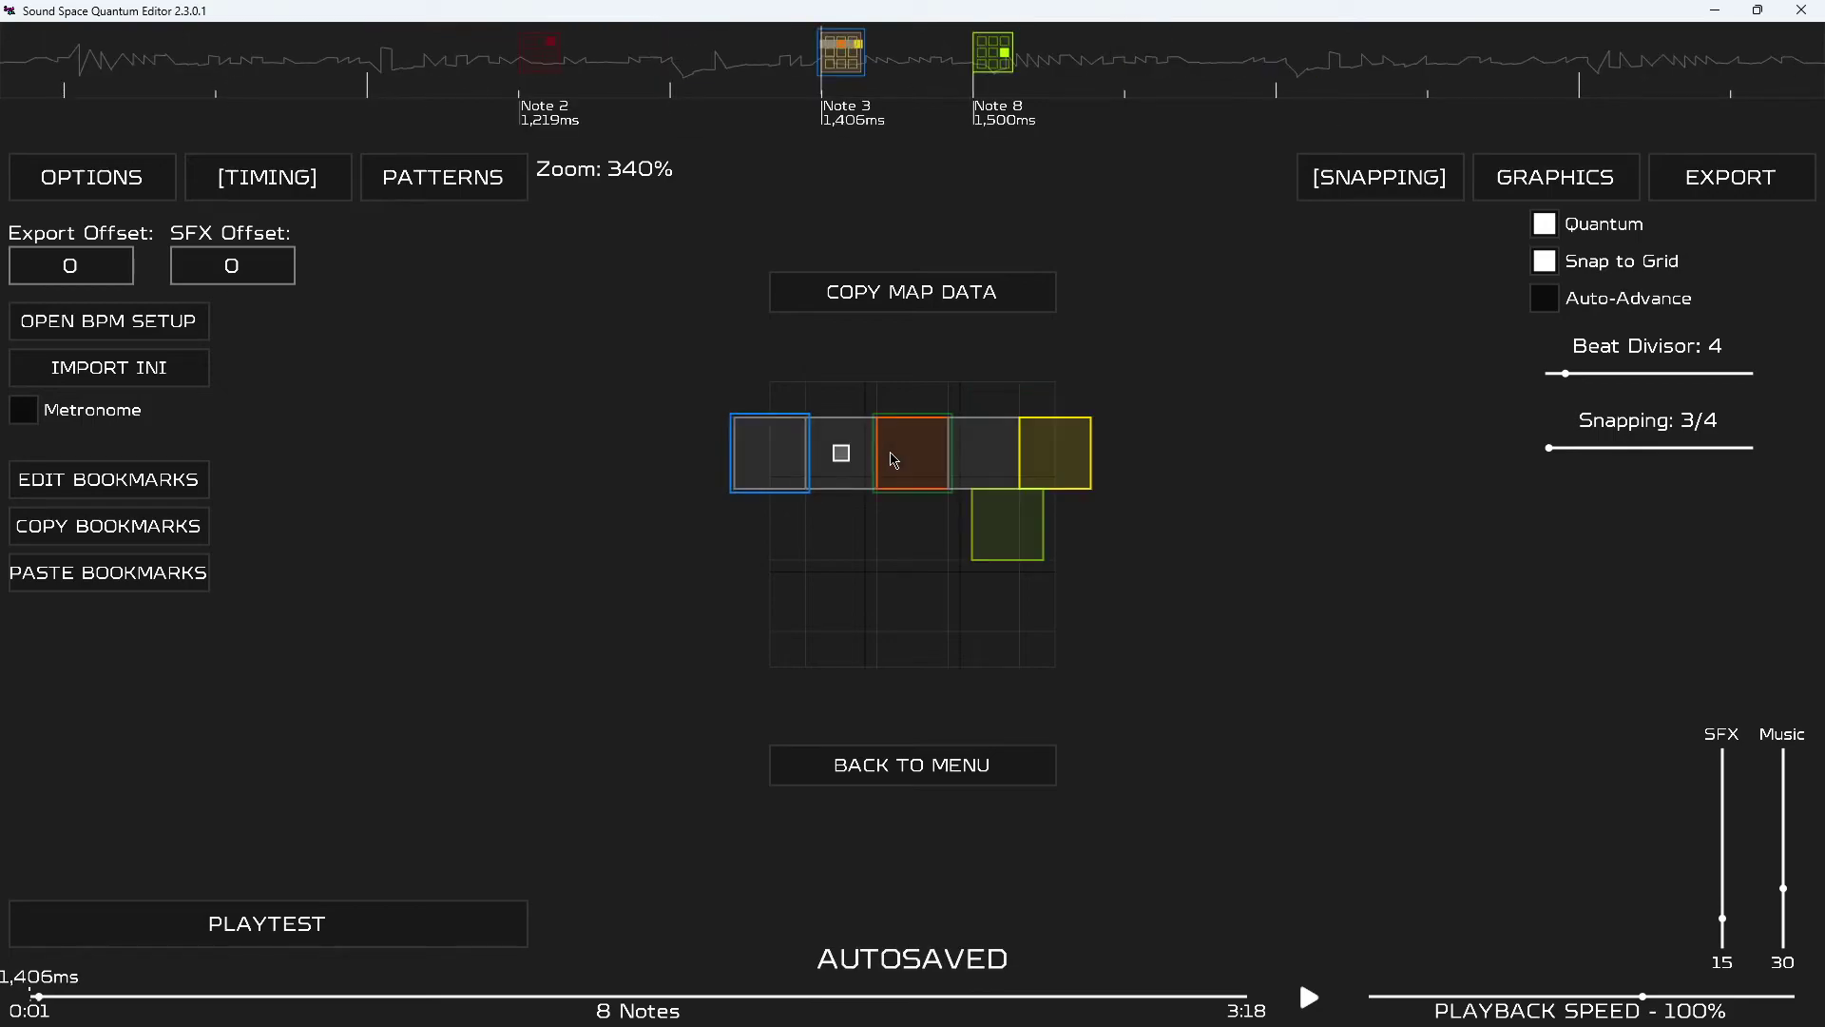
key("ctrl+z")
key("ctrl+z")
key("ctrl+z")
key("ctrl+z")
key("ctrl+z")
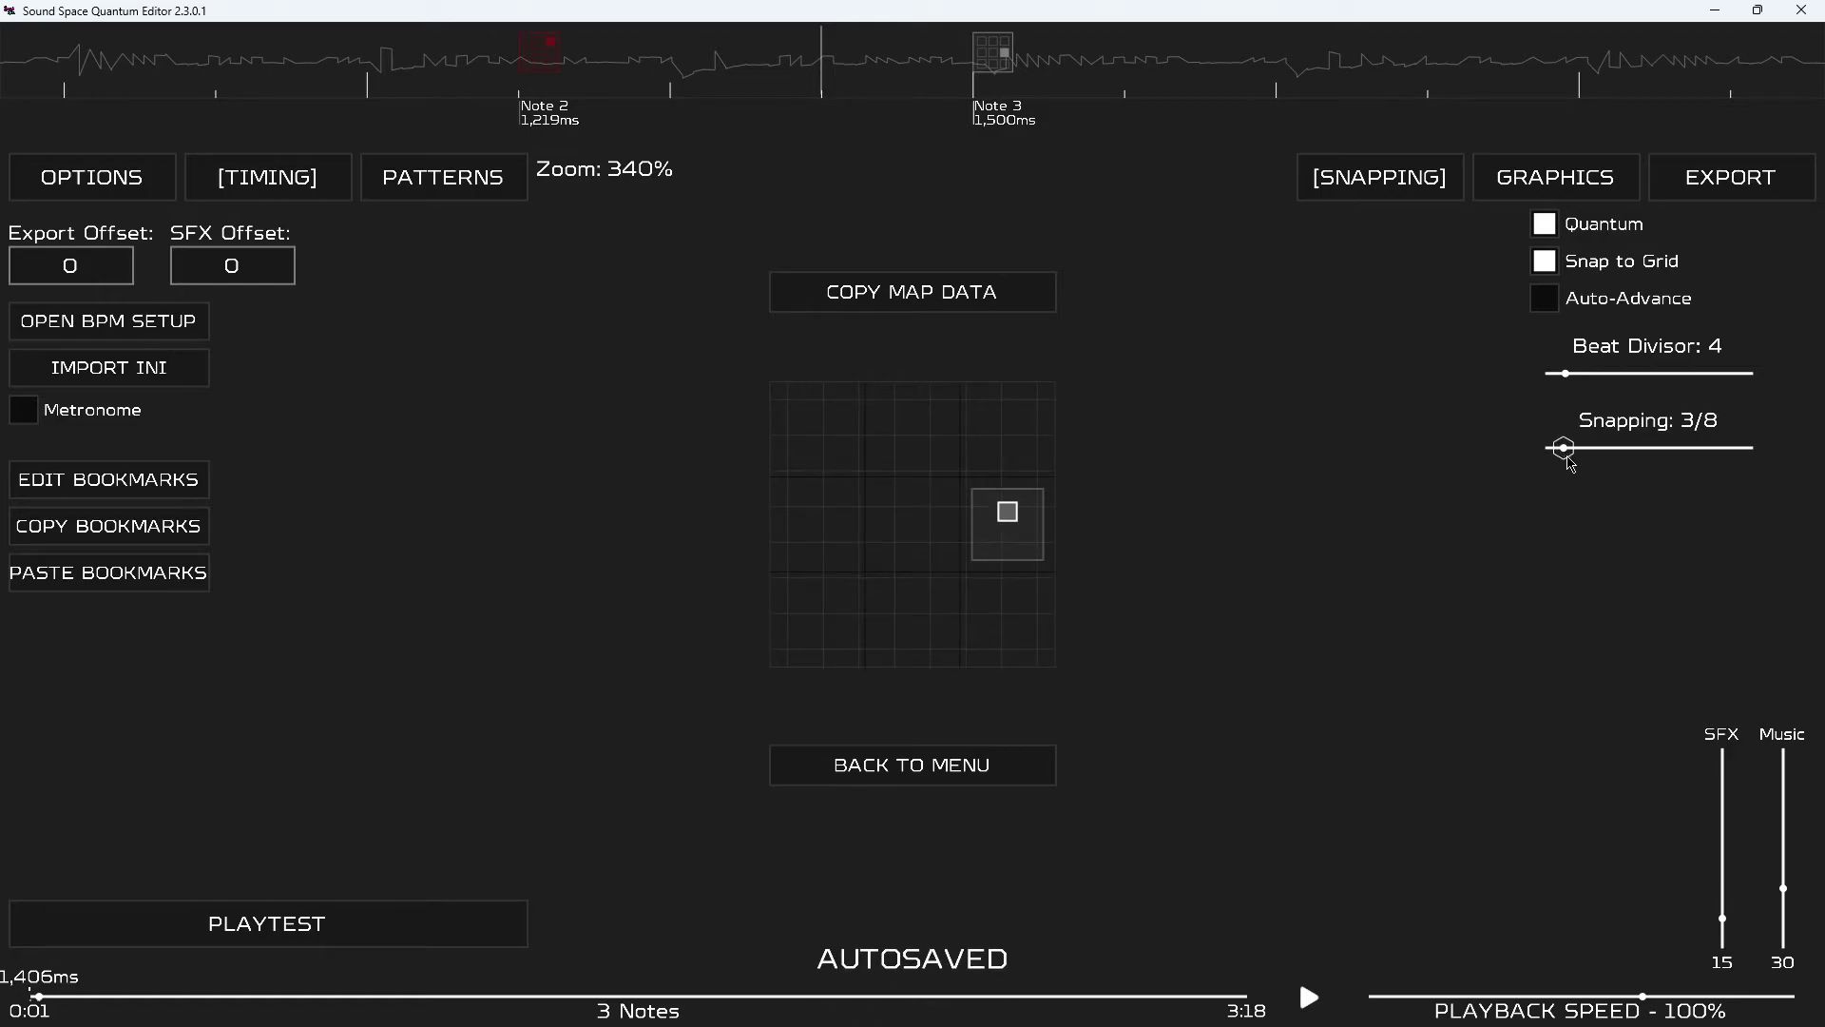
Set snapping to 3/9, place overlapping test notes along the top row at 1,406 ms, and undo them.
left_click_drag(1568, 459, 1571, 459)
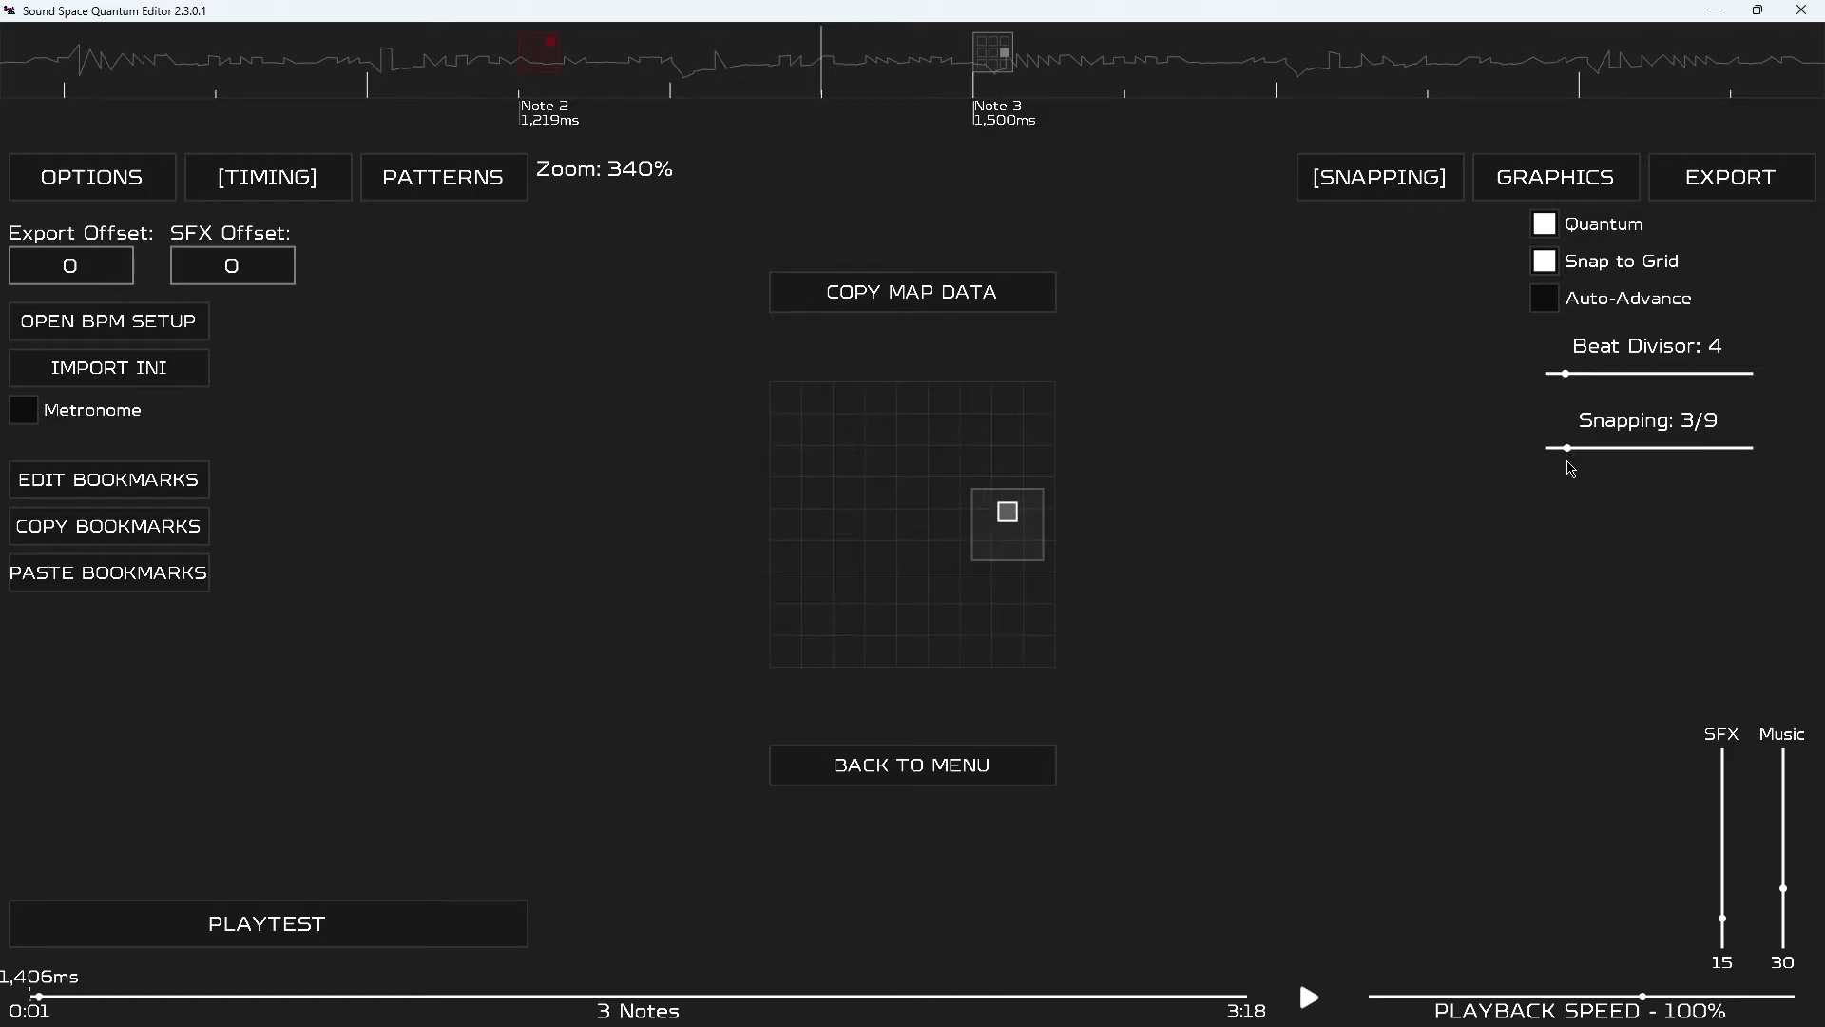
left_click(818, 430)
left_click(891, 443)
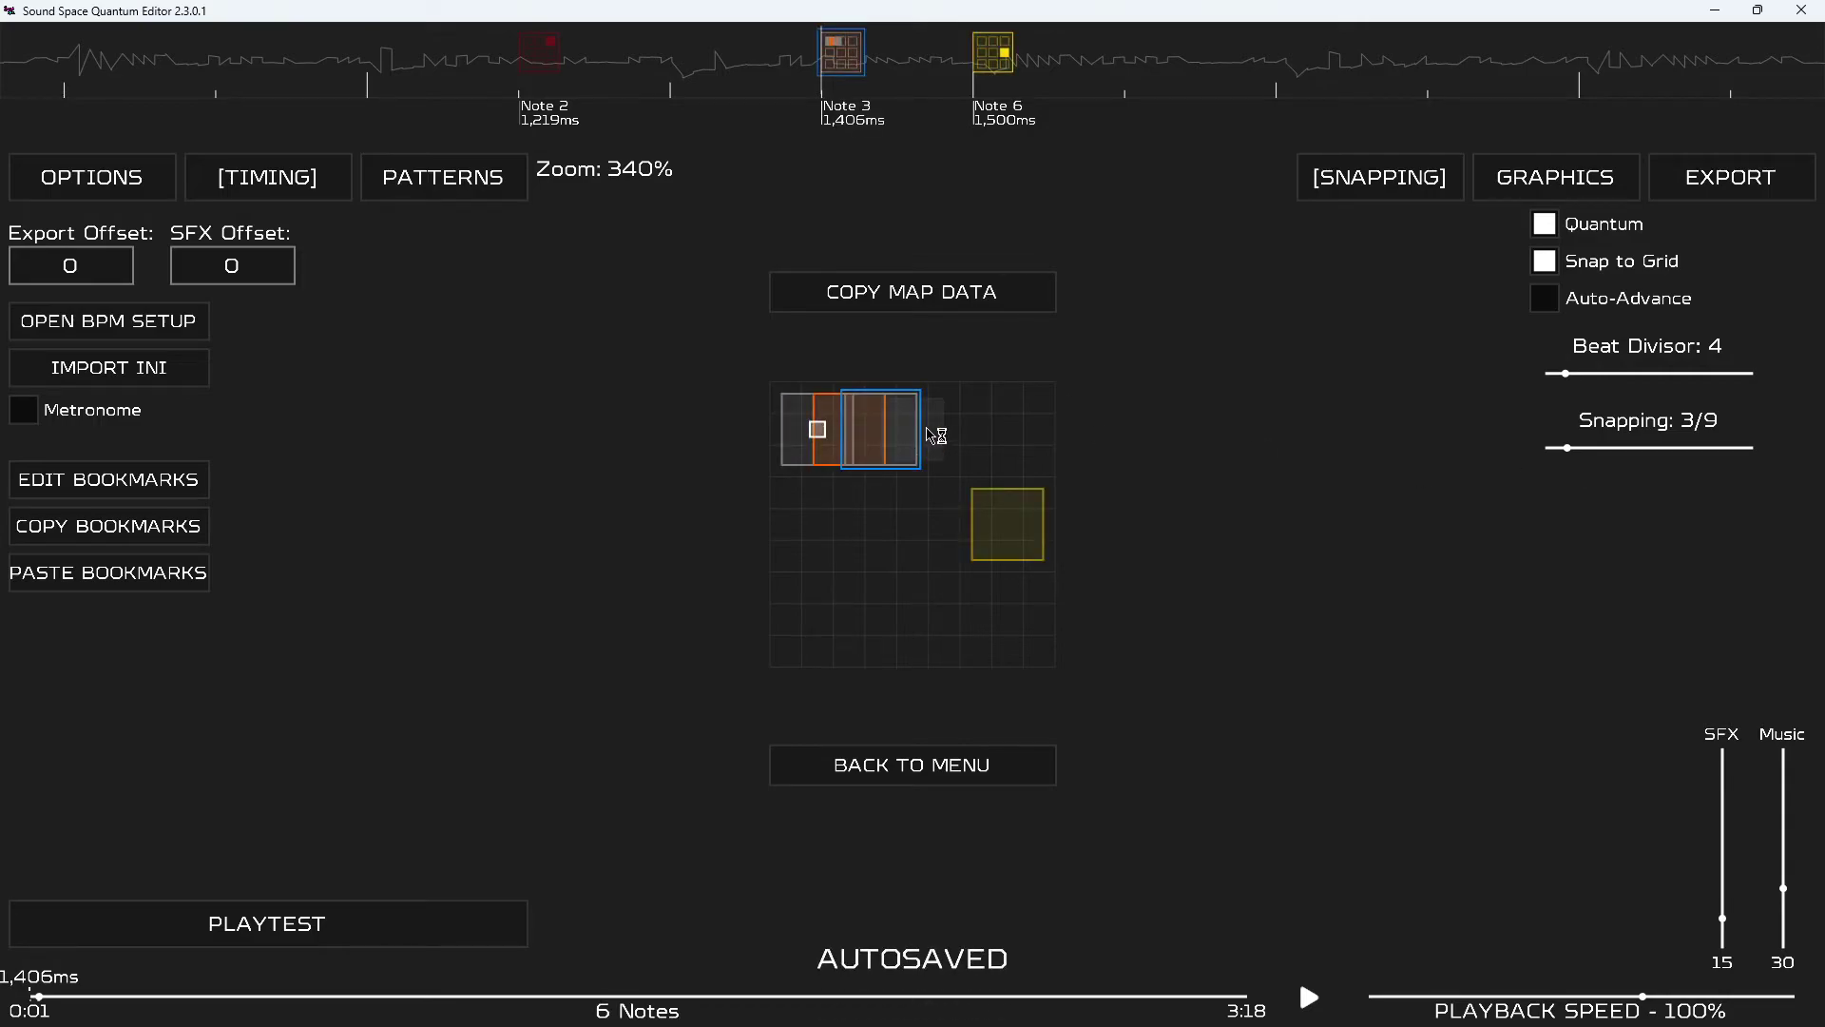
key("ctrl+z")
key("ctrl+z")
Set the grid snapping to 3/18.
left_click(1580, 449)
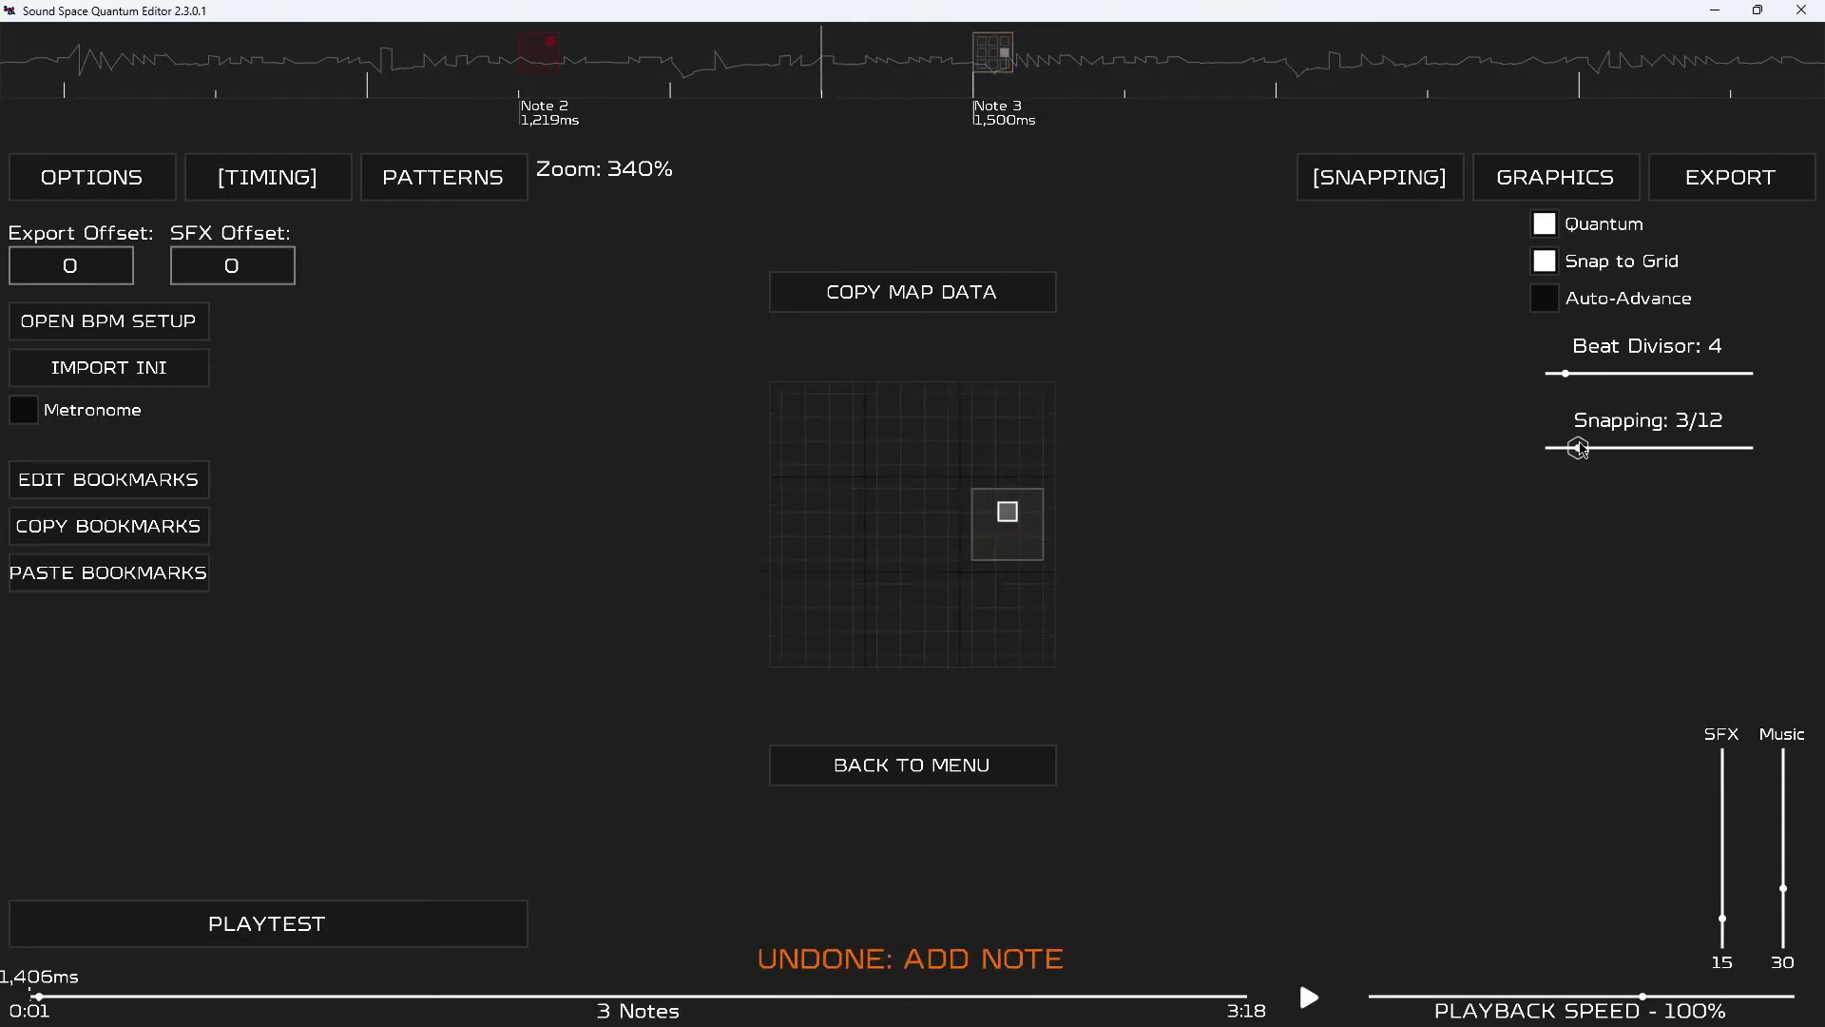
left_click_drag(1580, 449, 1597, 456)
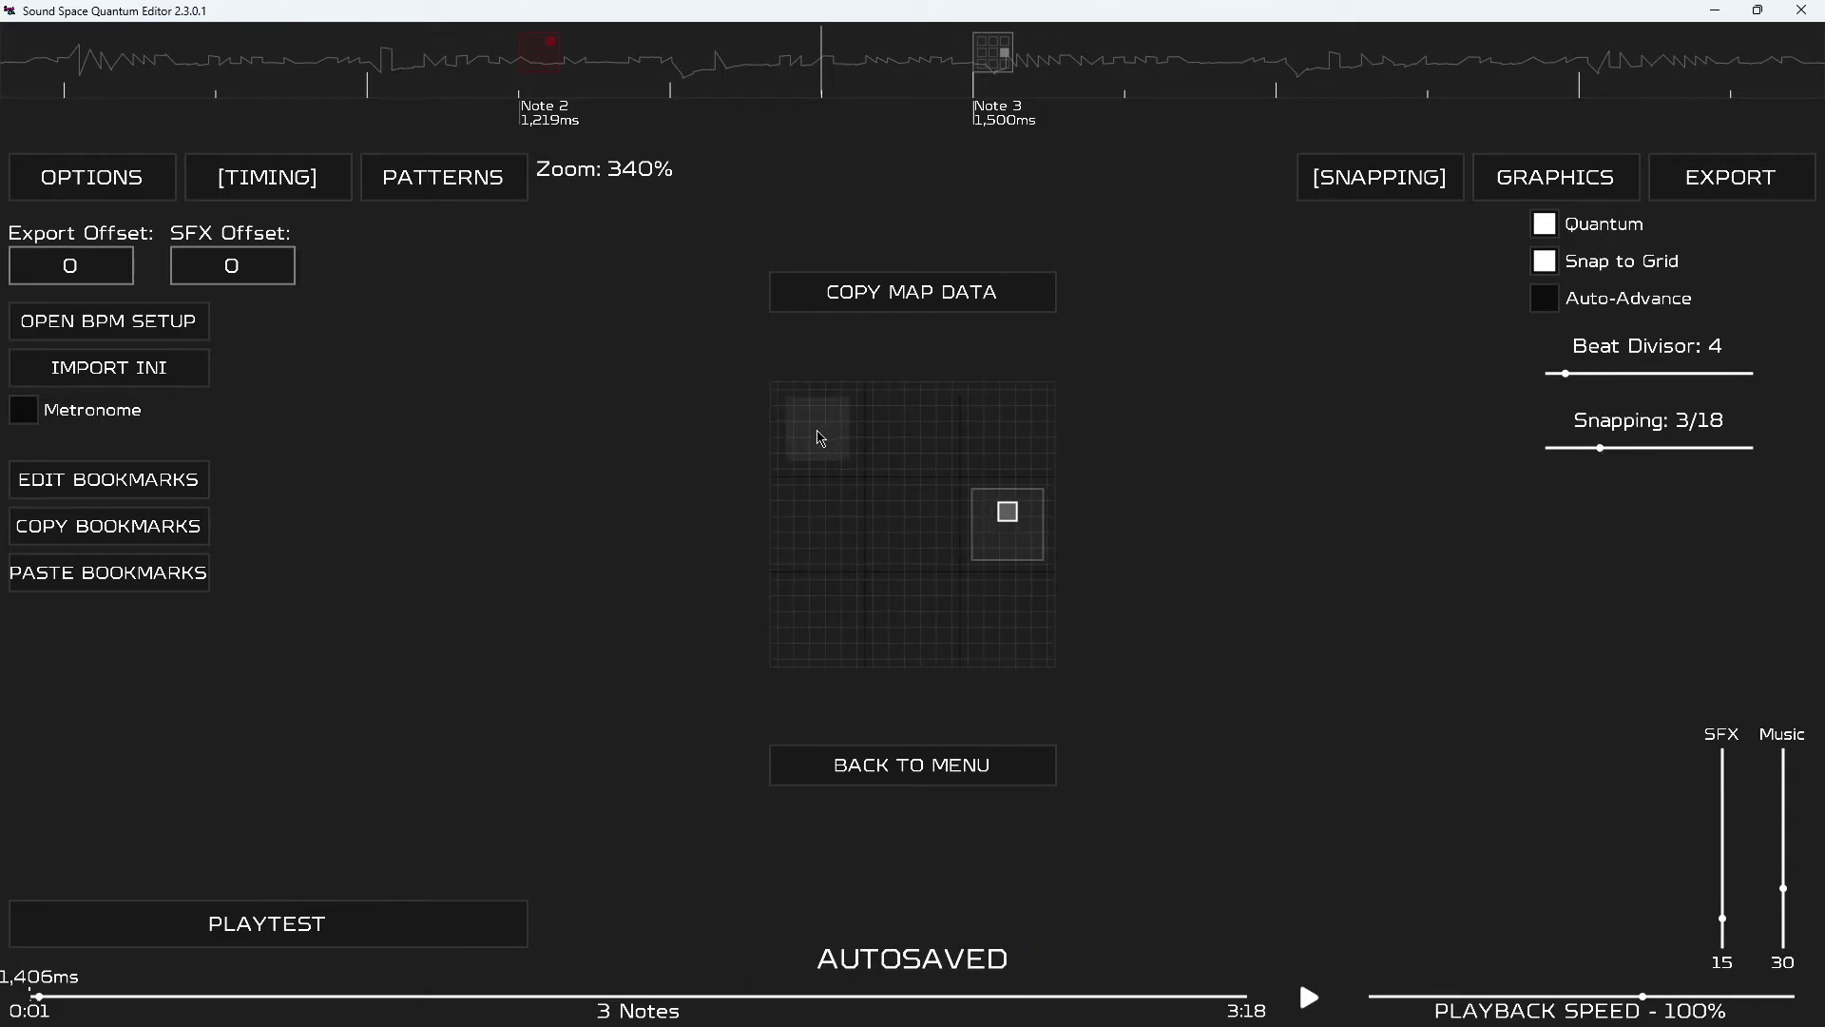
Place a test note in the upper part of the grid at 1,406 ms with 3/18 snapping, and undo it.
left_click(863, 475)
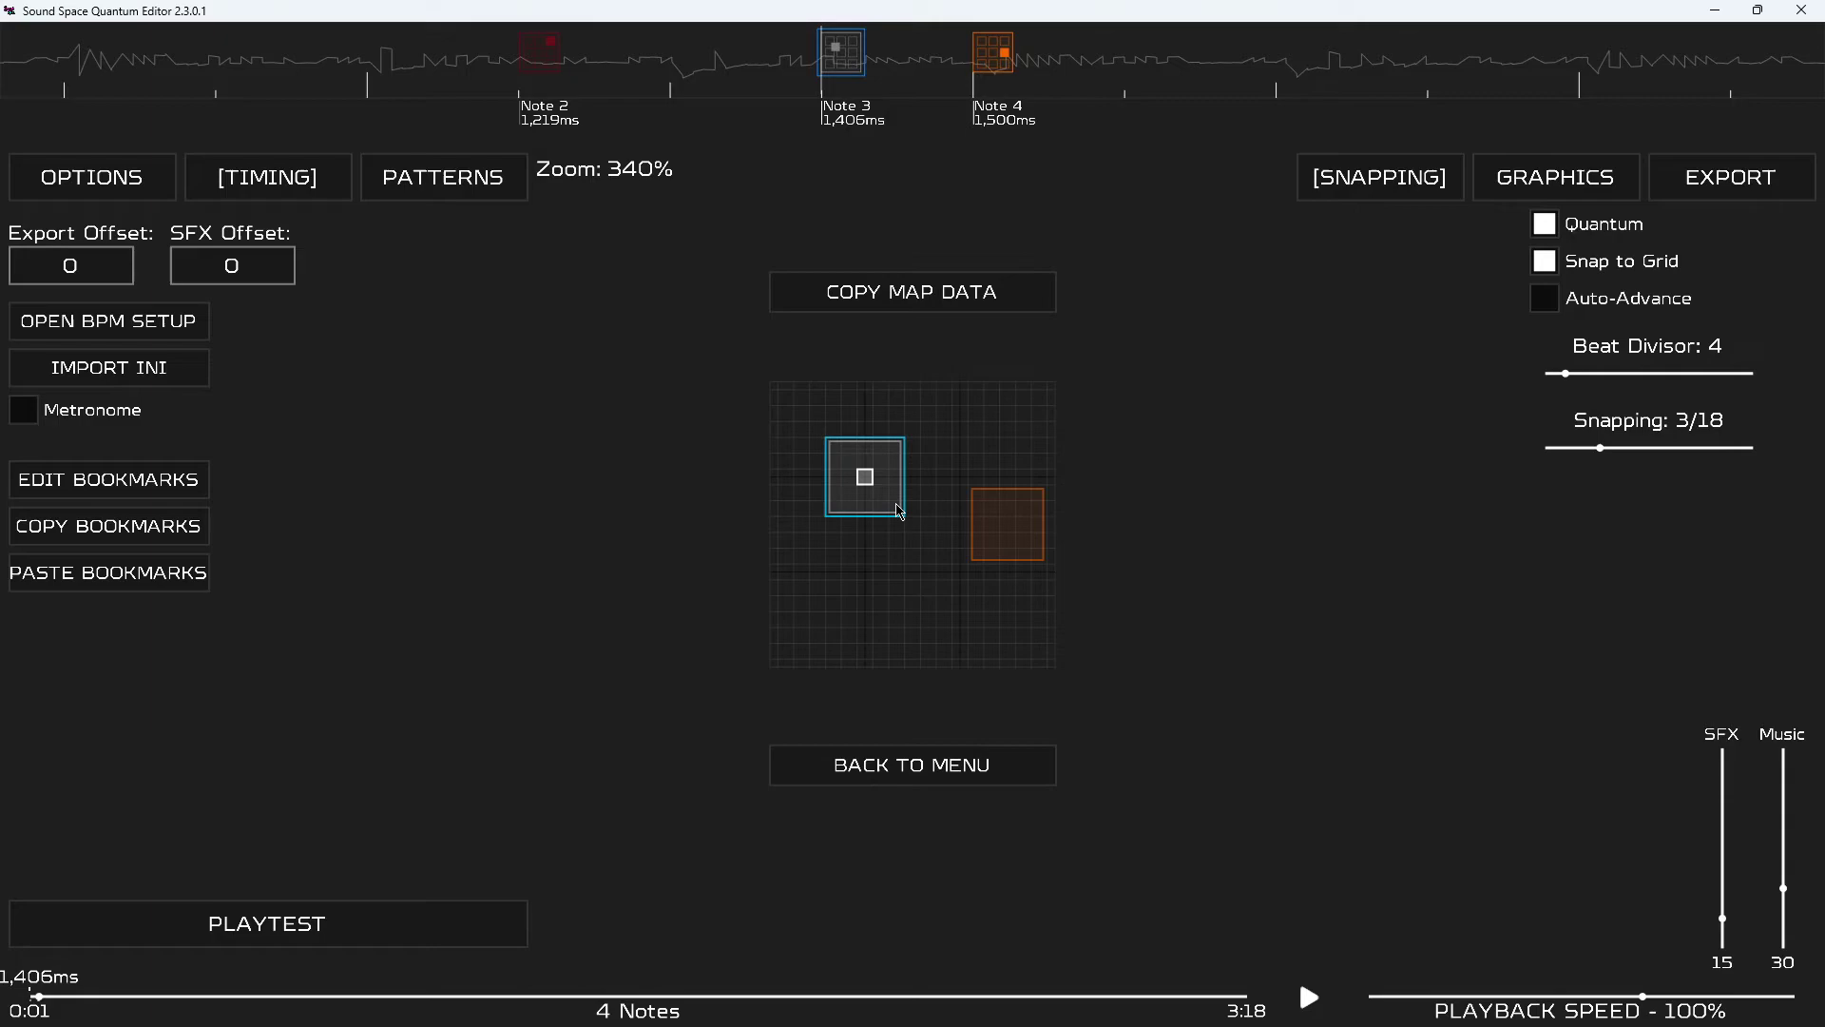
key("ctrl+z")
Set the grid snapping to 3/9 and delete the note at 1,500 ms.
left_click_drag(1622, 472, 1580, 477)
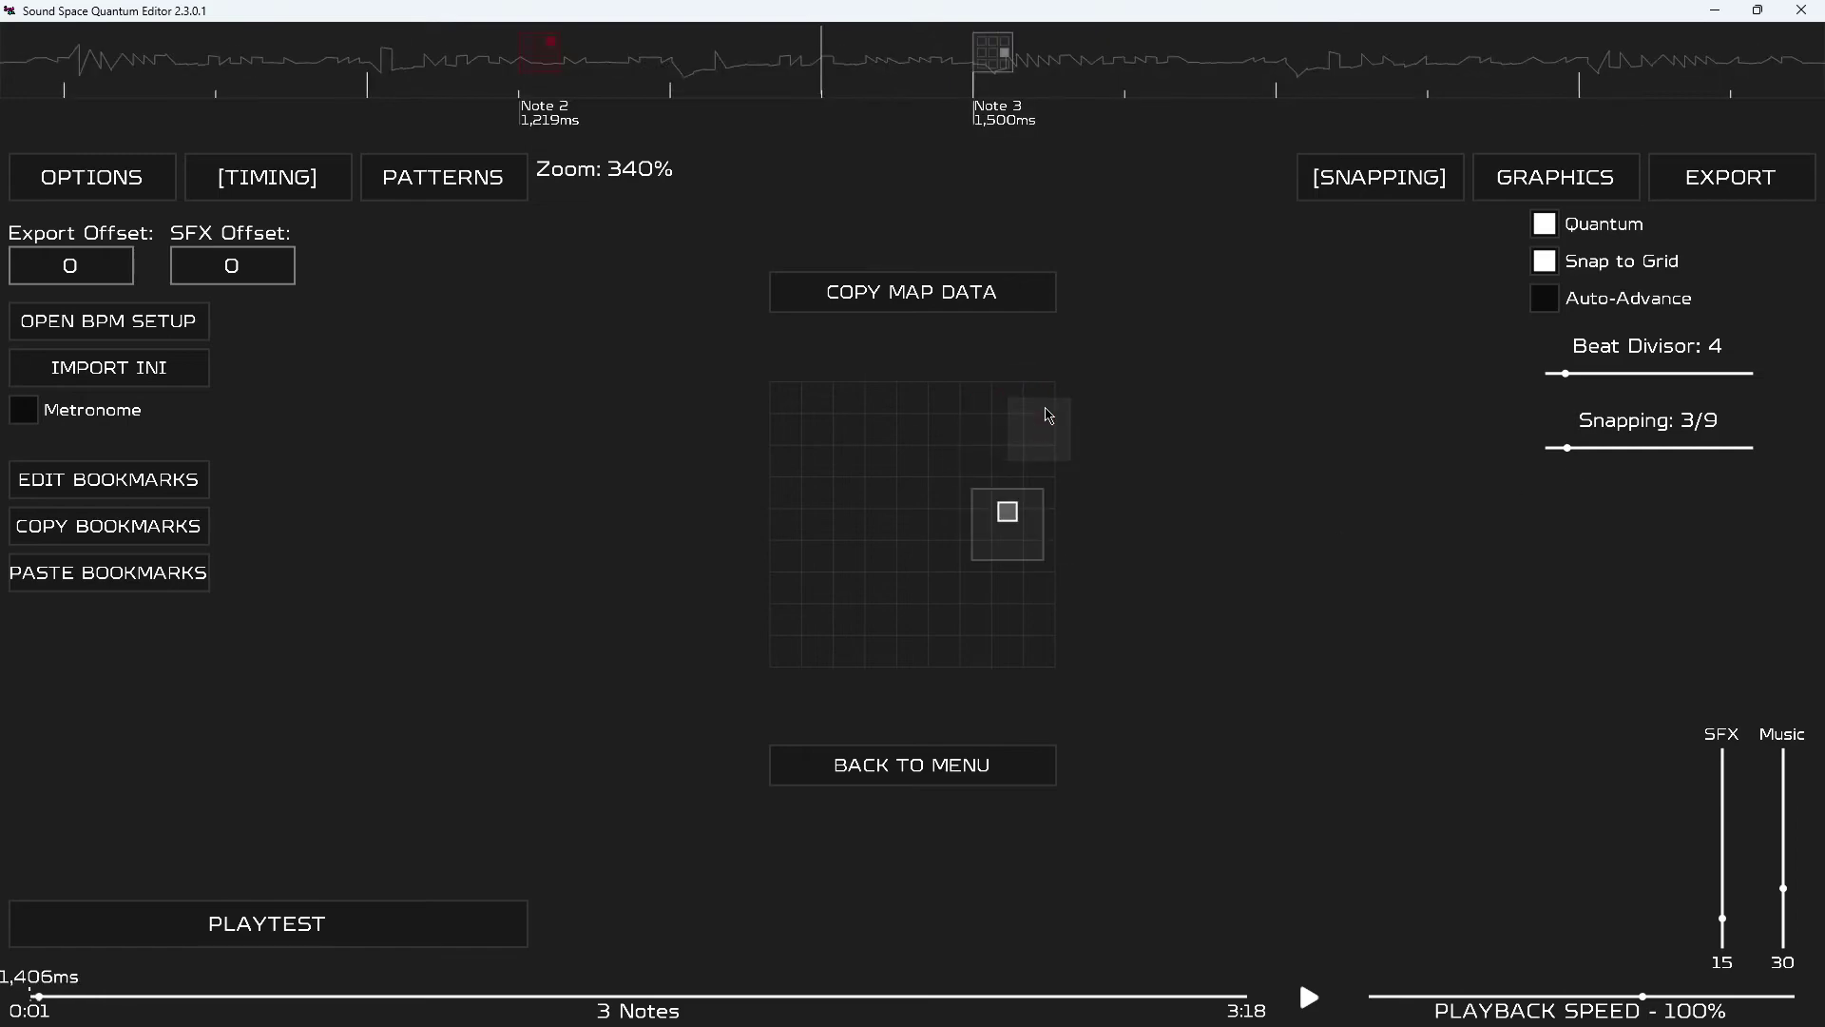
scroll(1129, 282, "up", 4)
scroll(1137, 493, "down", 3)
scroll(1015, 504, "up", 2)
scroll(1015, 502, "down", 2)
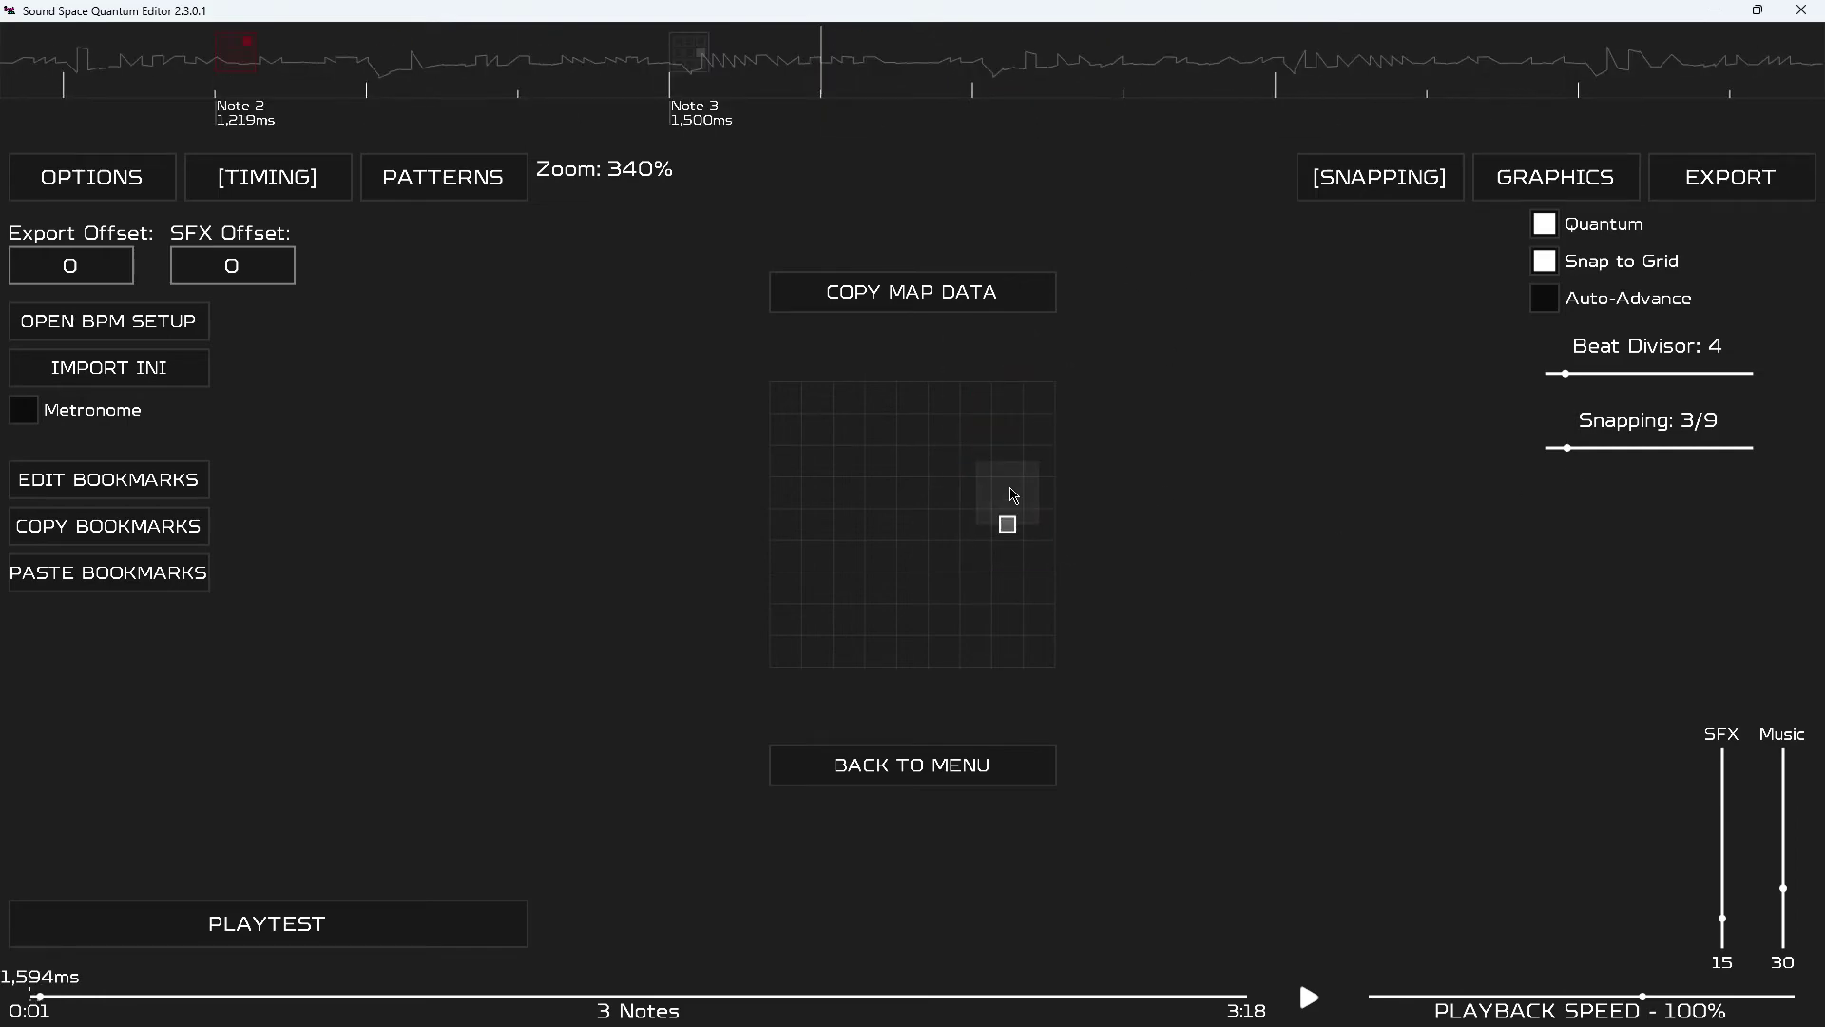
key("Delete")
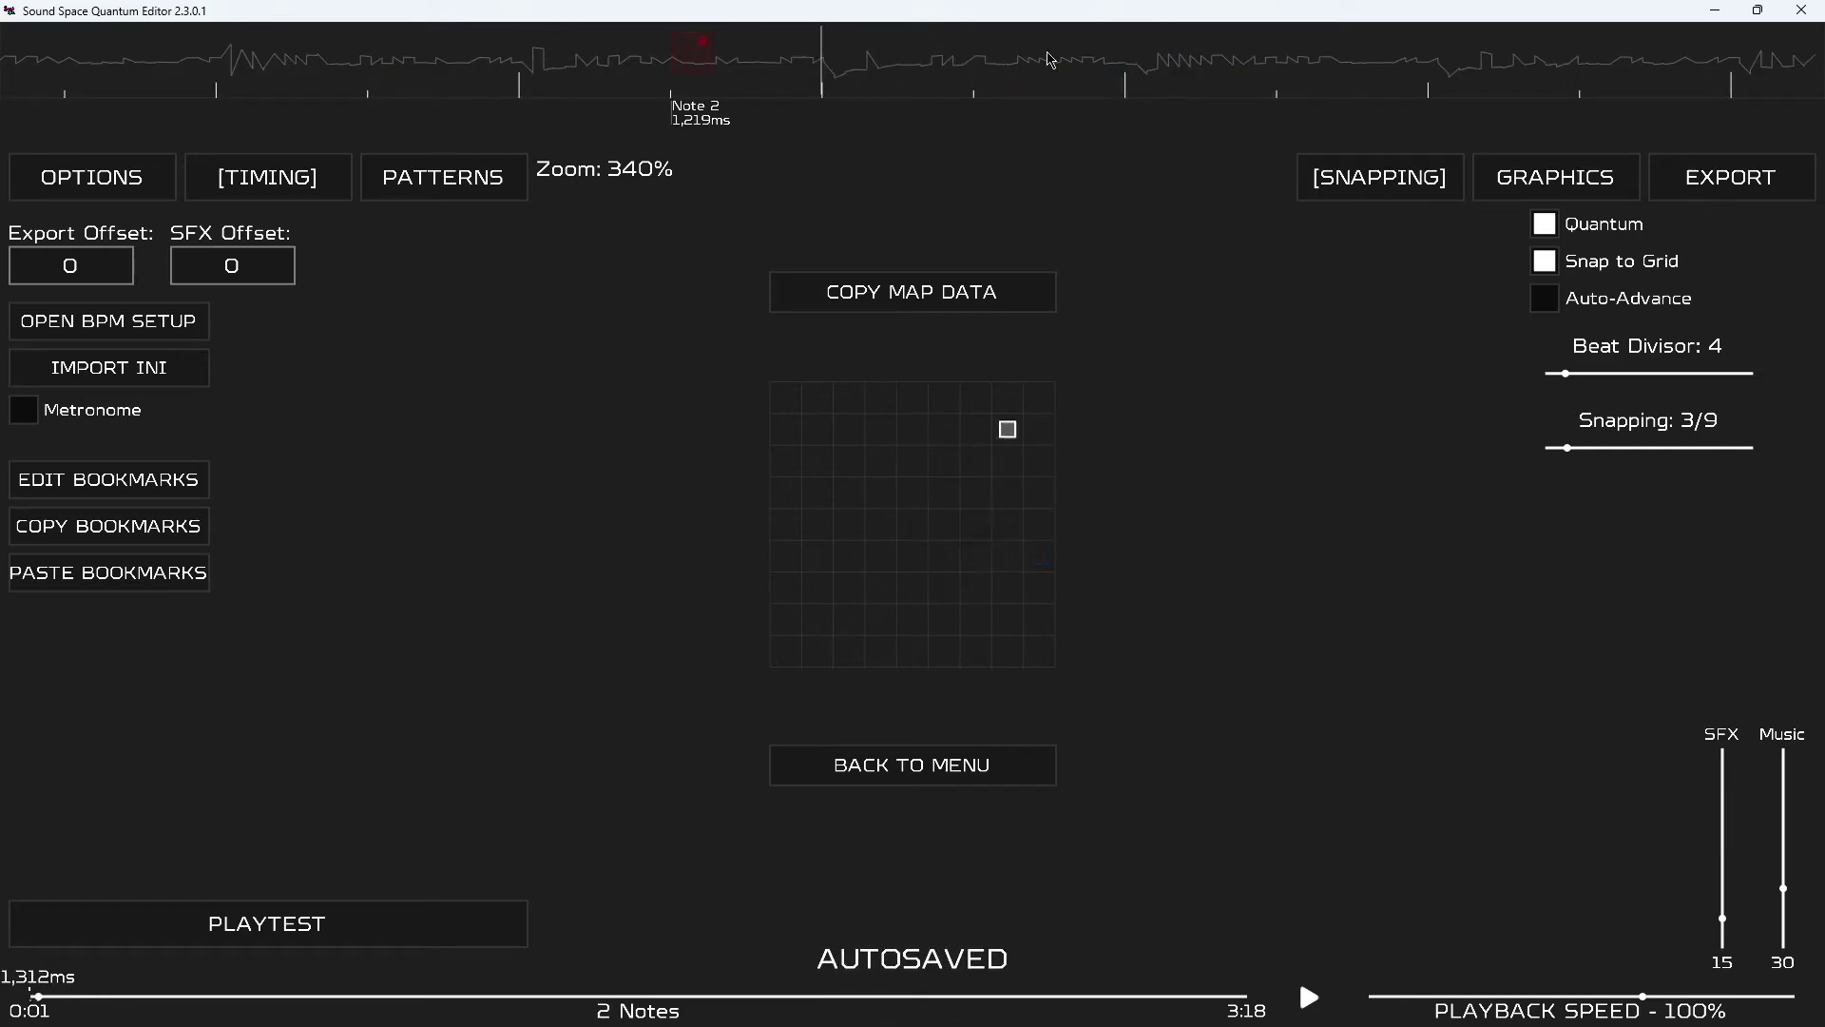
Place alternating notes at 1,500 ms on the grid's left side, 1,688 ms on the right side and 1,875 ms in the lower-left corner.
scroll(1039, 122, "up", 4)
scroll(1035, 276, "down", 5)
scroll(969, 362, "down", 1)
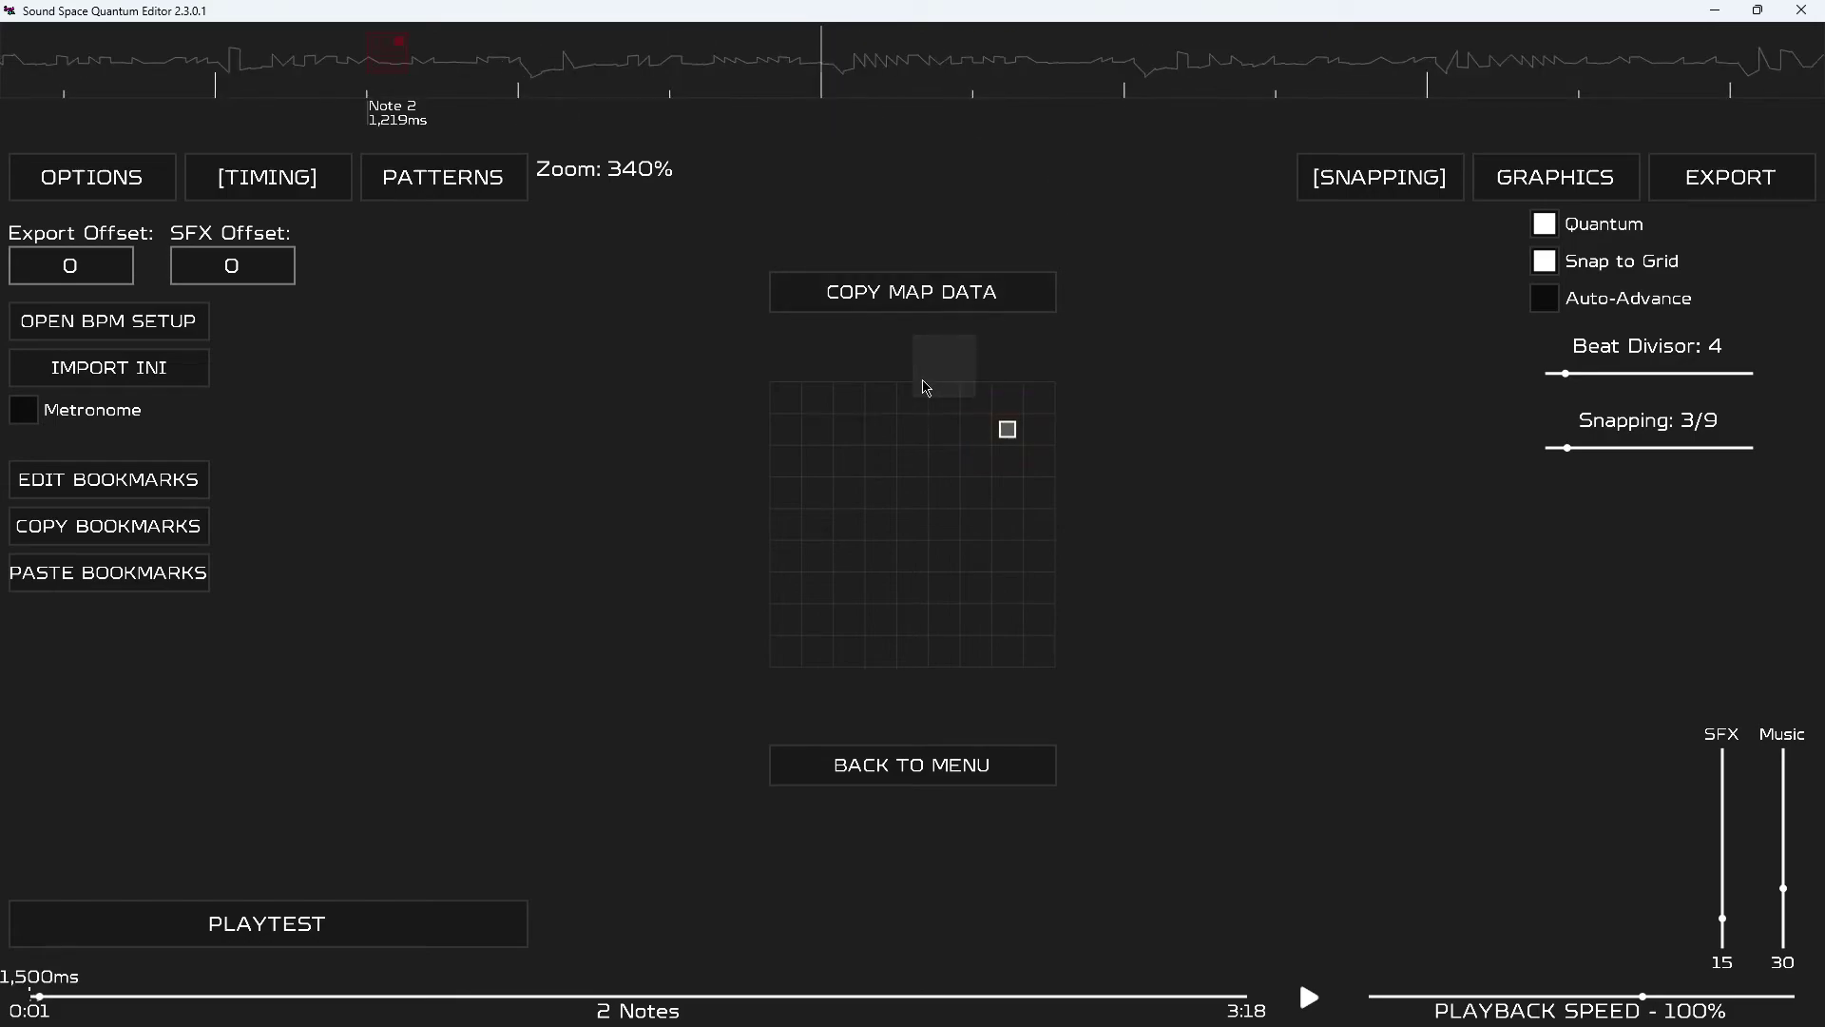
left_click(817, 492)
scroll(951, 552, "down", 2)
left_click(1004, 575)
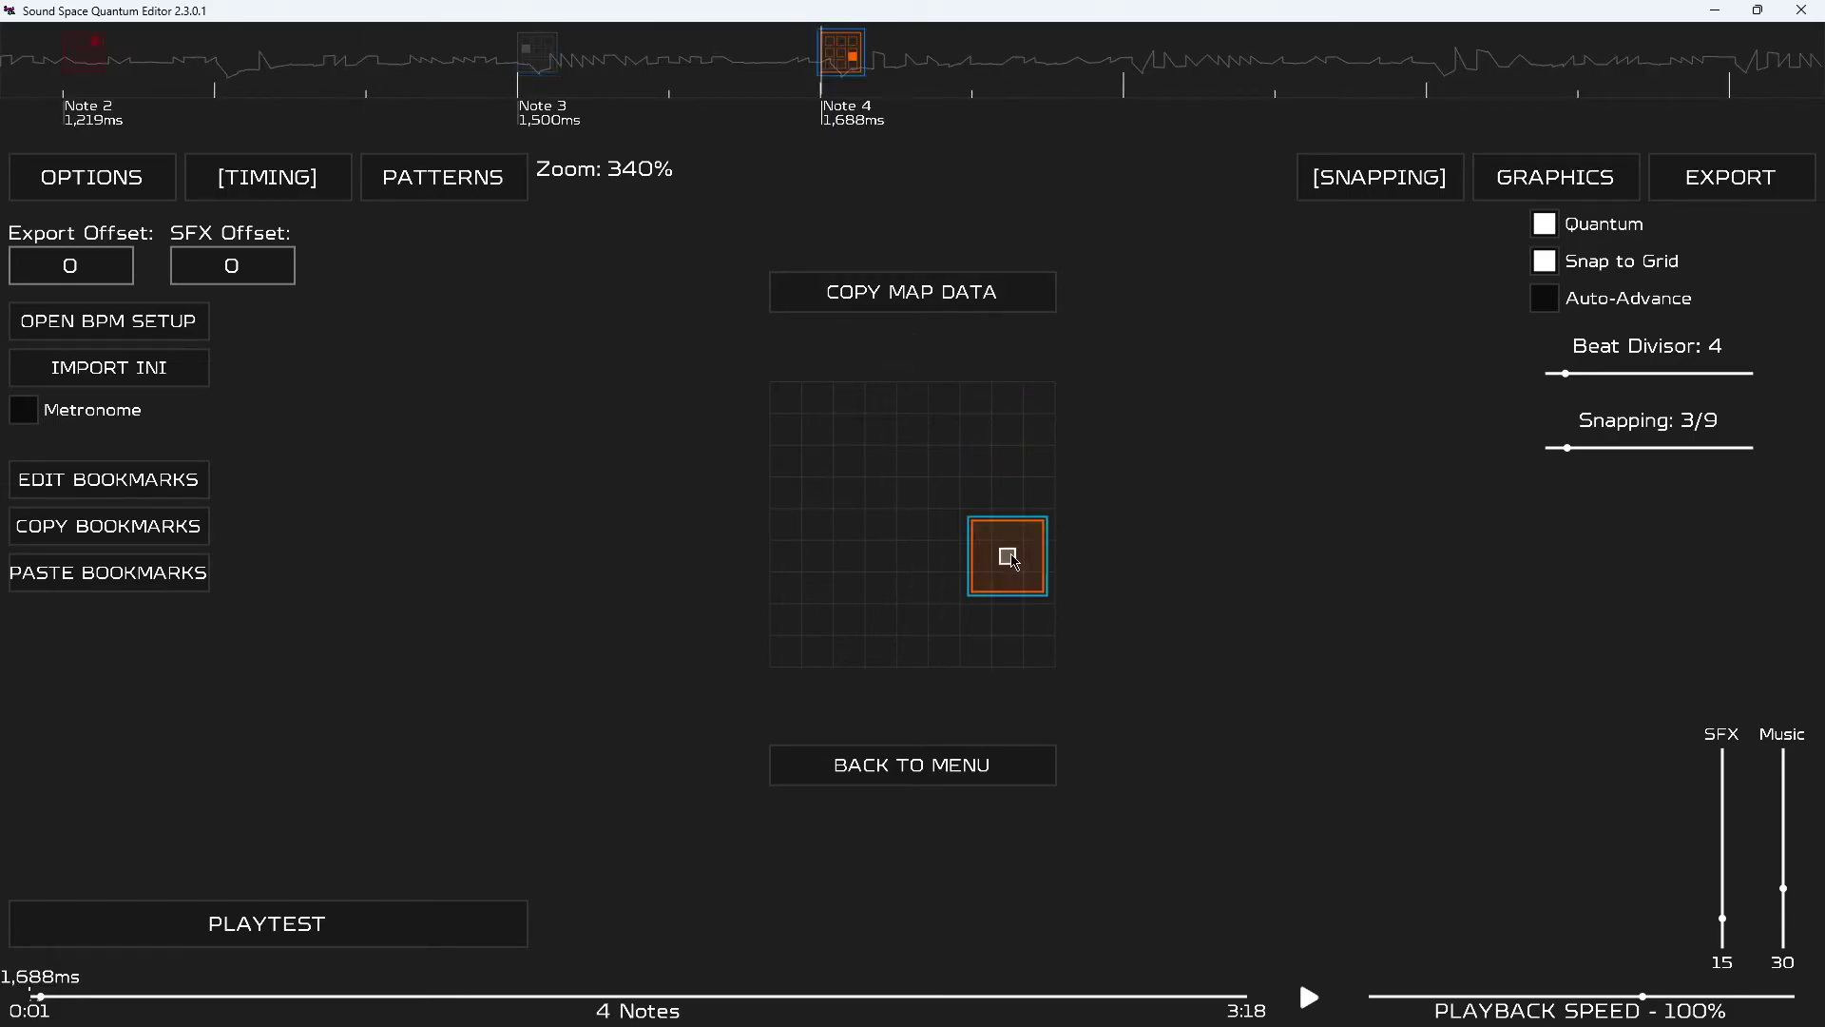
scroll(1005, 556, "down", 2)
left_click(820, 613)
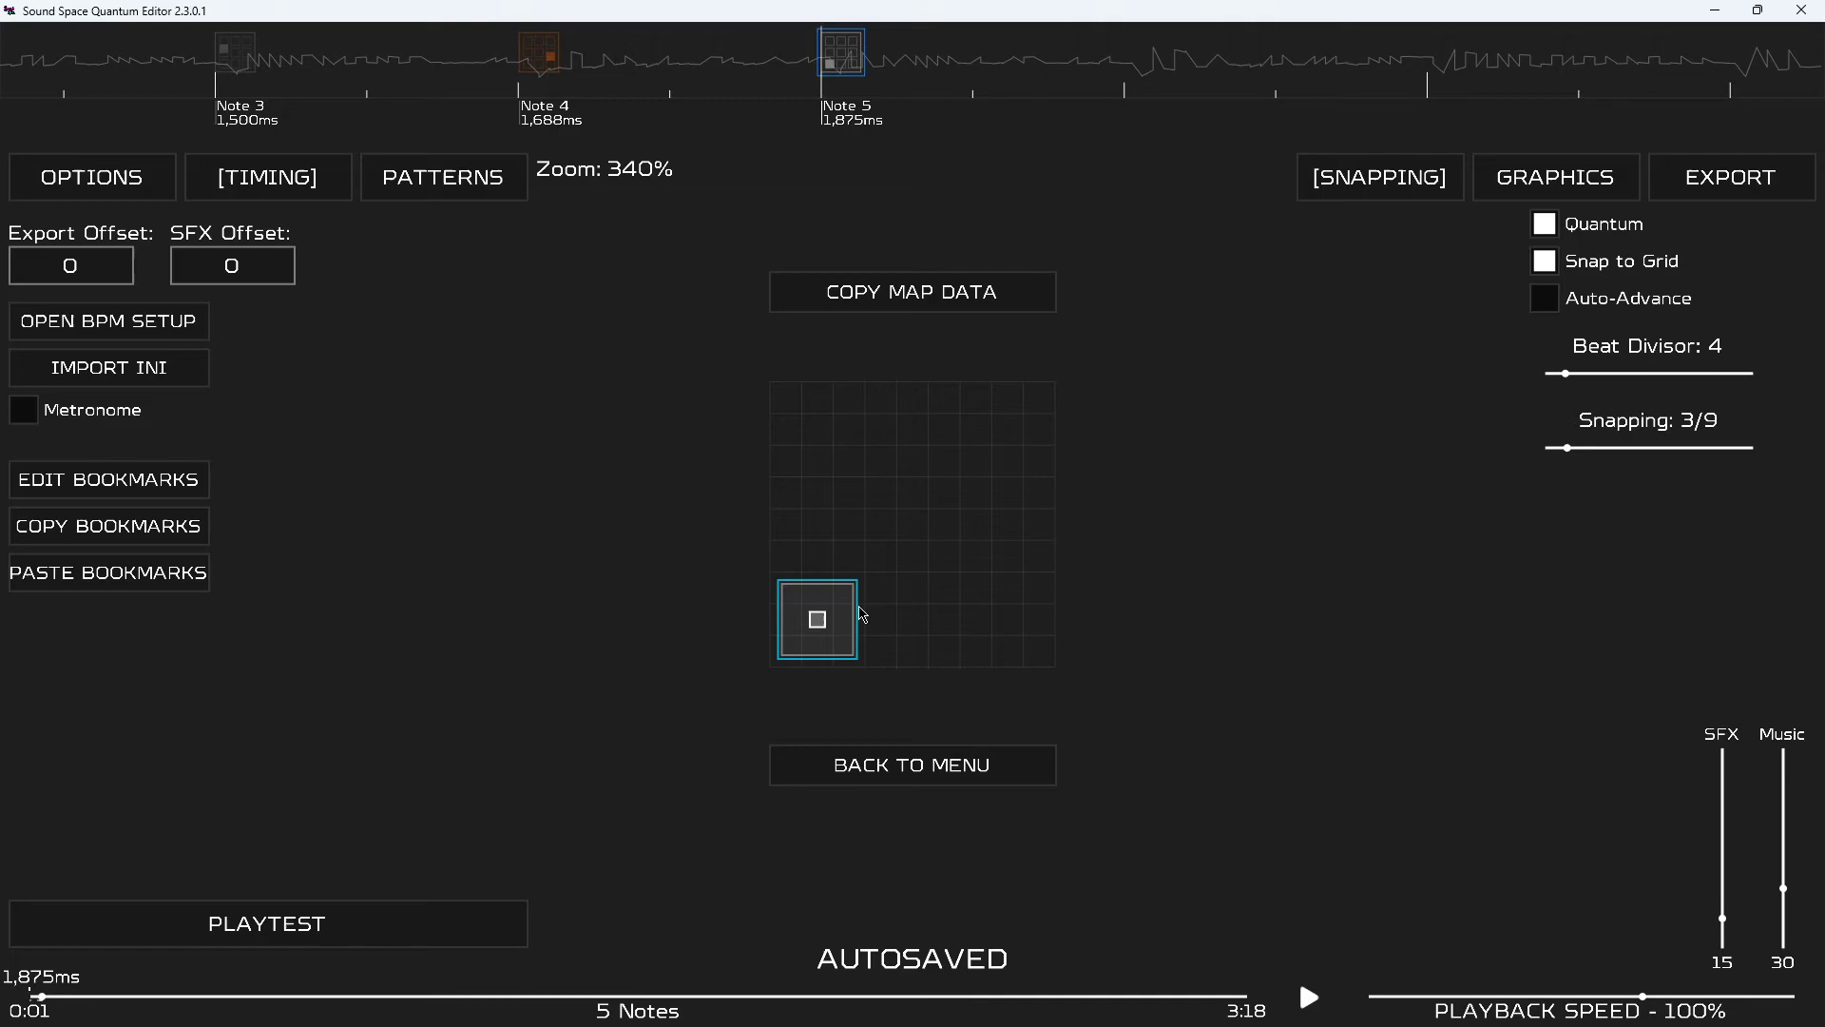
Continue the pattern with single notes in different parts of the grid at 2,062, 2,250, 2,438 and 2,625 ms.
scroll(884, 456, "down", 1)
left_click(886, 434)
scroll(946, 570, "down", 1)
left_click(955, 629)
scroll(988, 547, "down", 1)
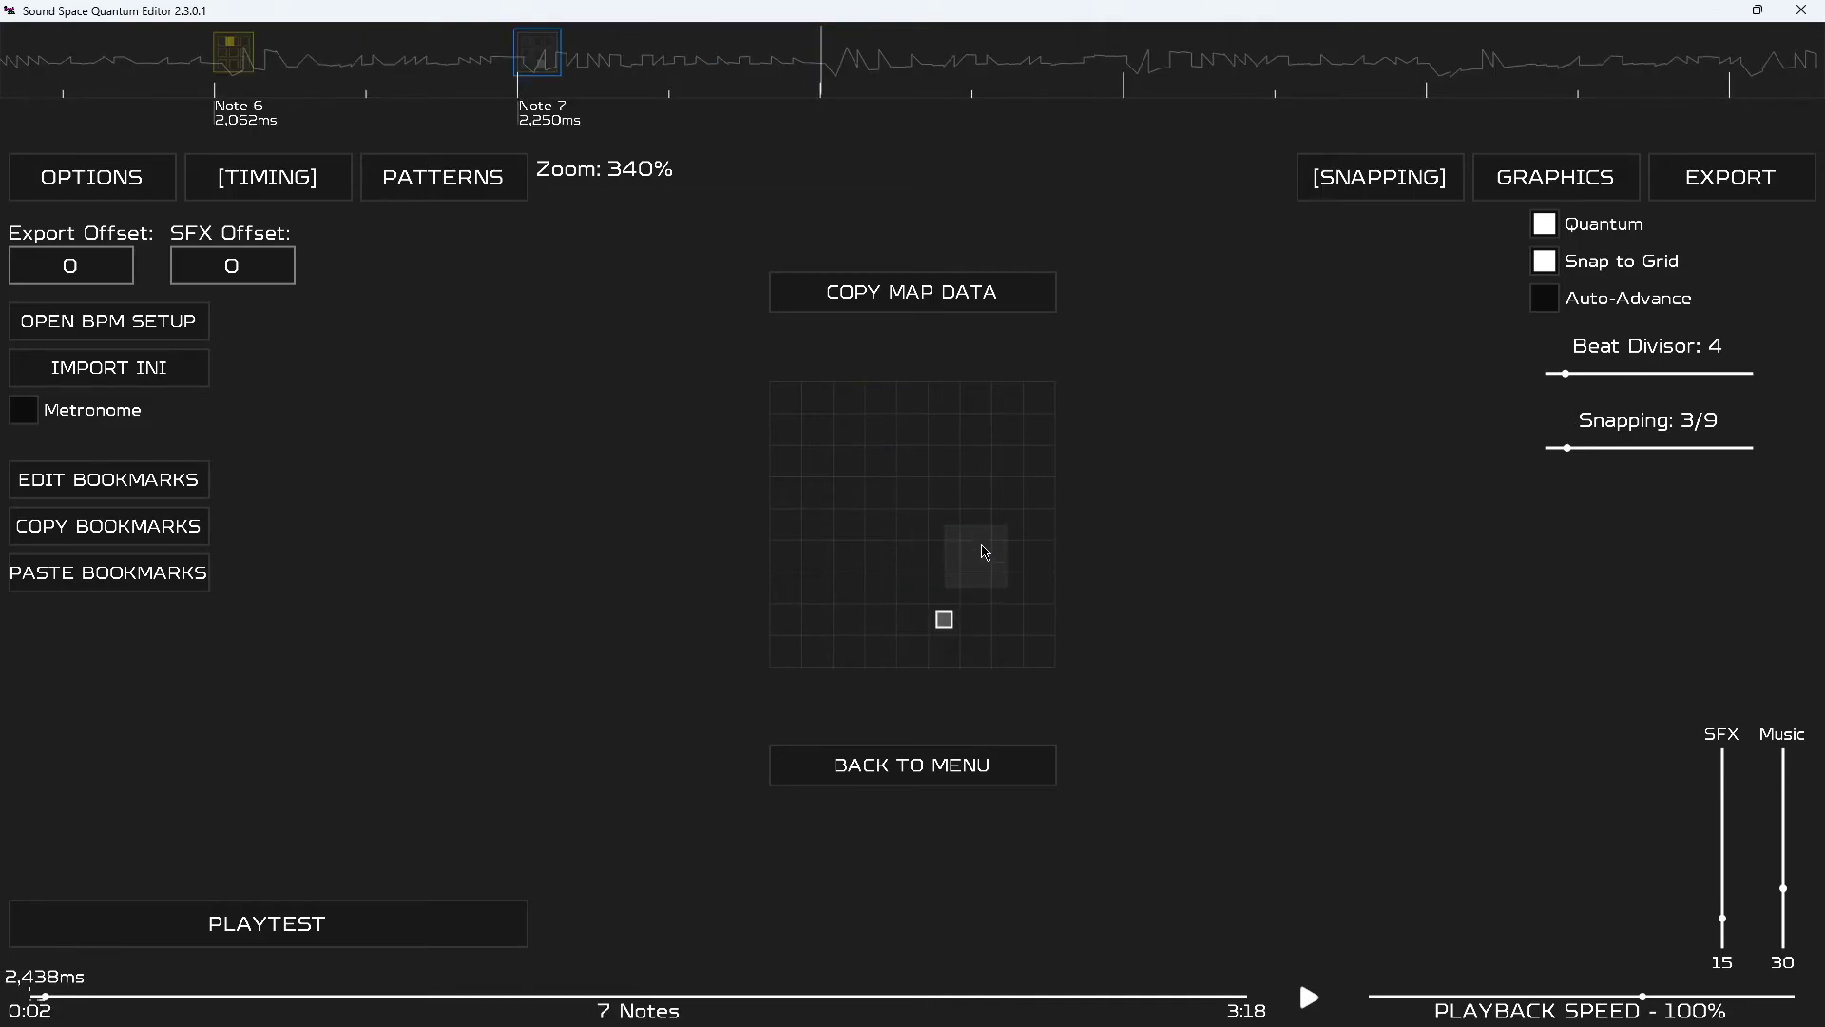
left_click(1005, 431)
scroll(827, 502, "down", 1)
left_click(824, 501)
Play back the newly placed note pattern and scroll back through it on the timeline.
scroll(779, 465, "up", 17)
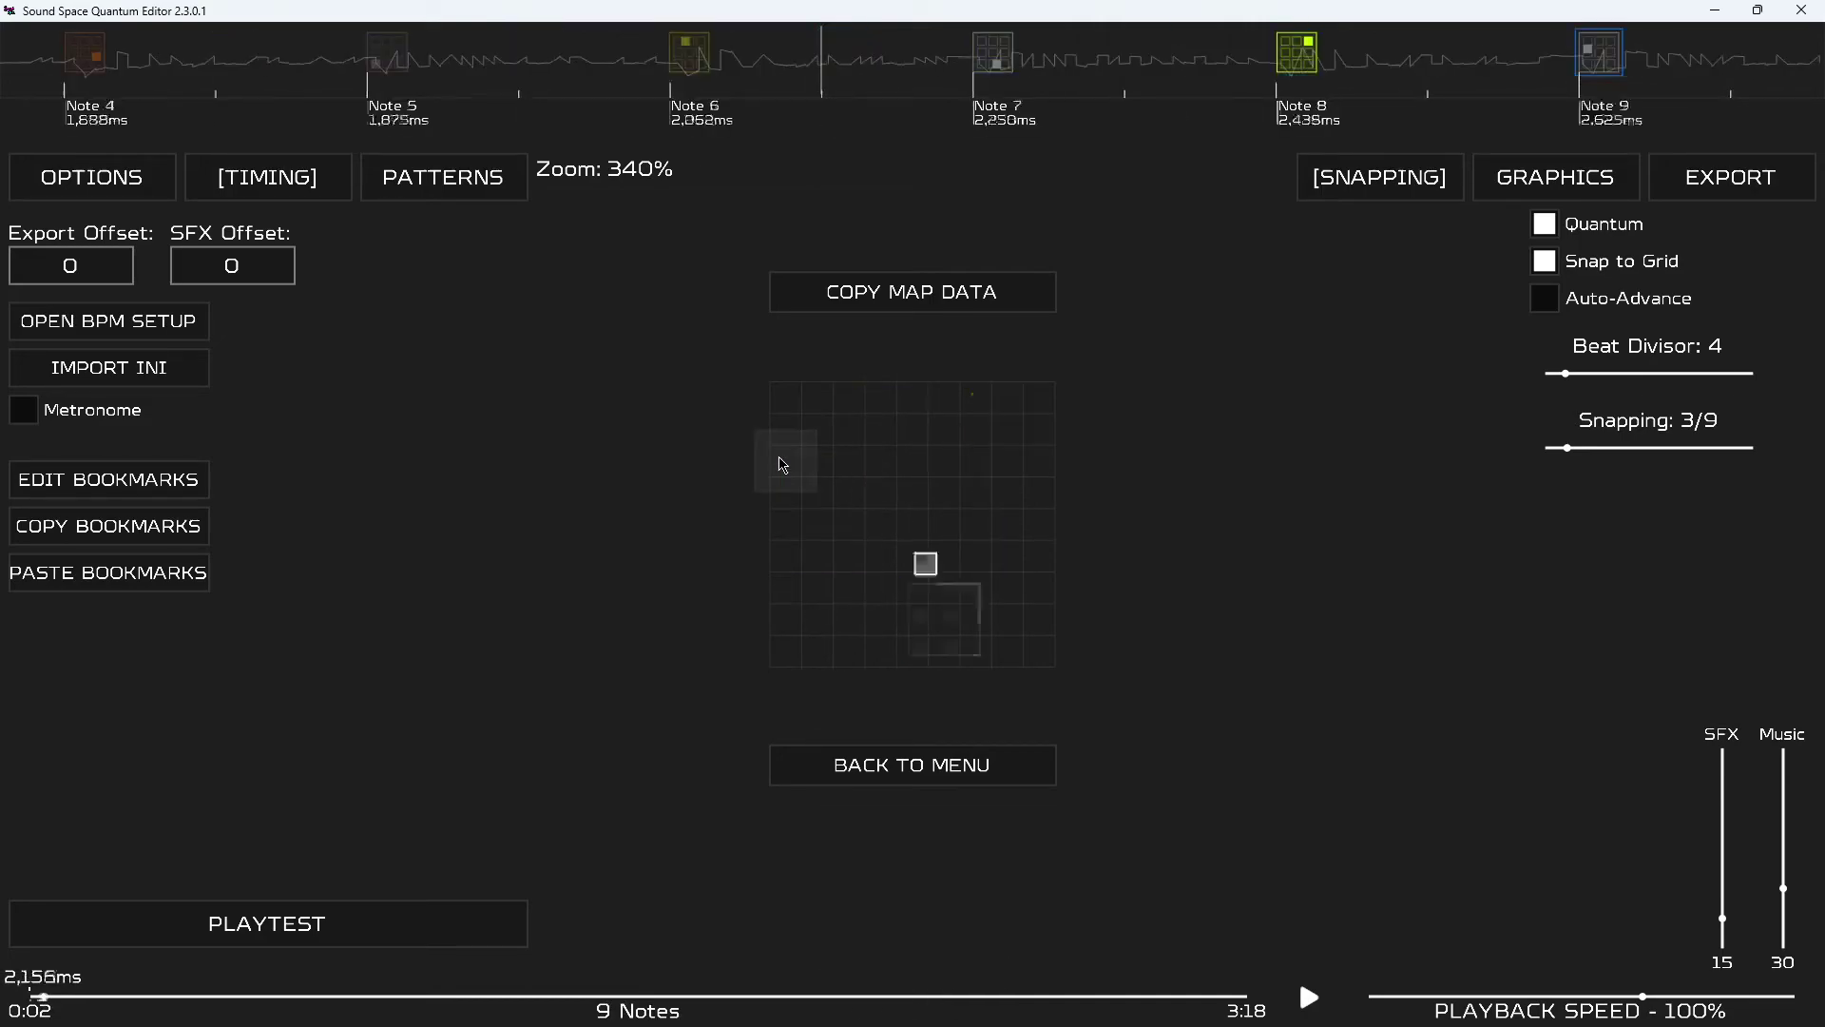
key("space")
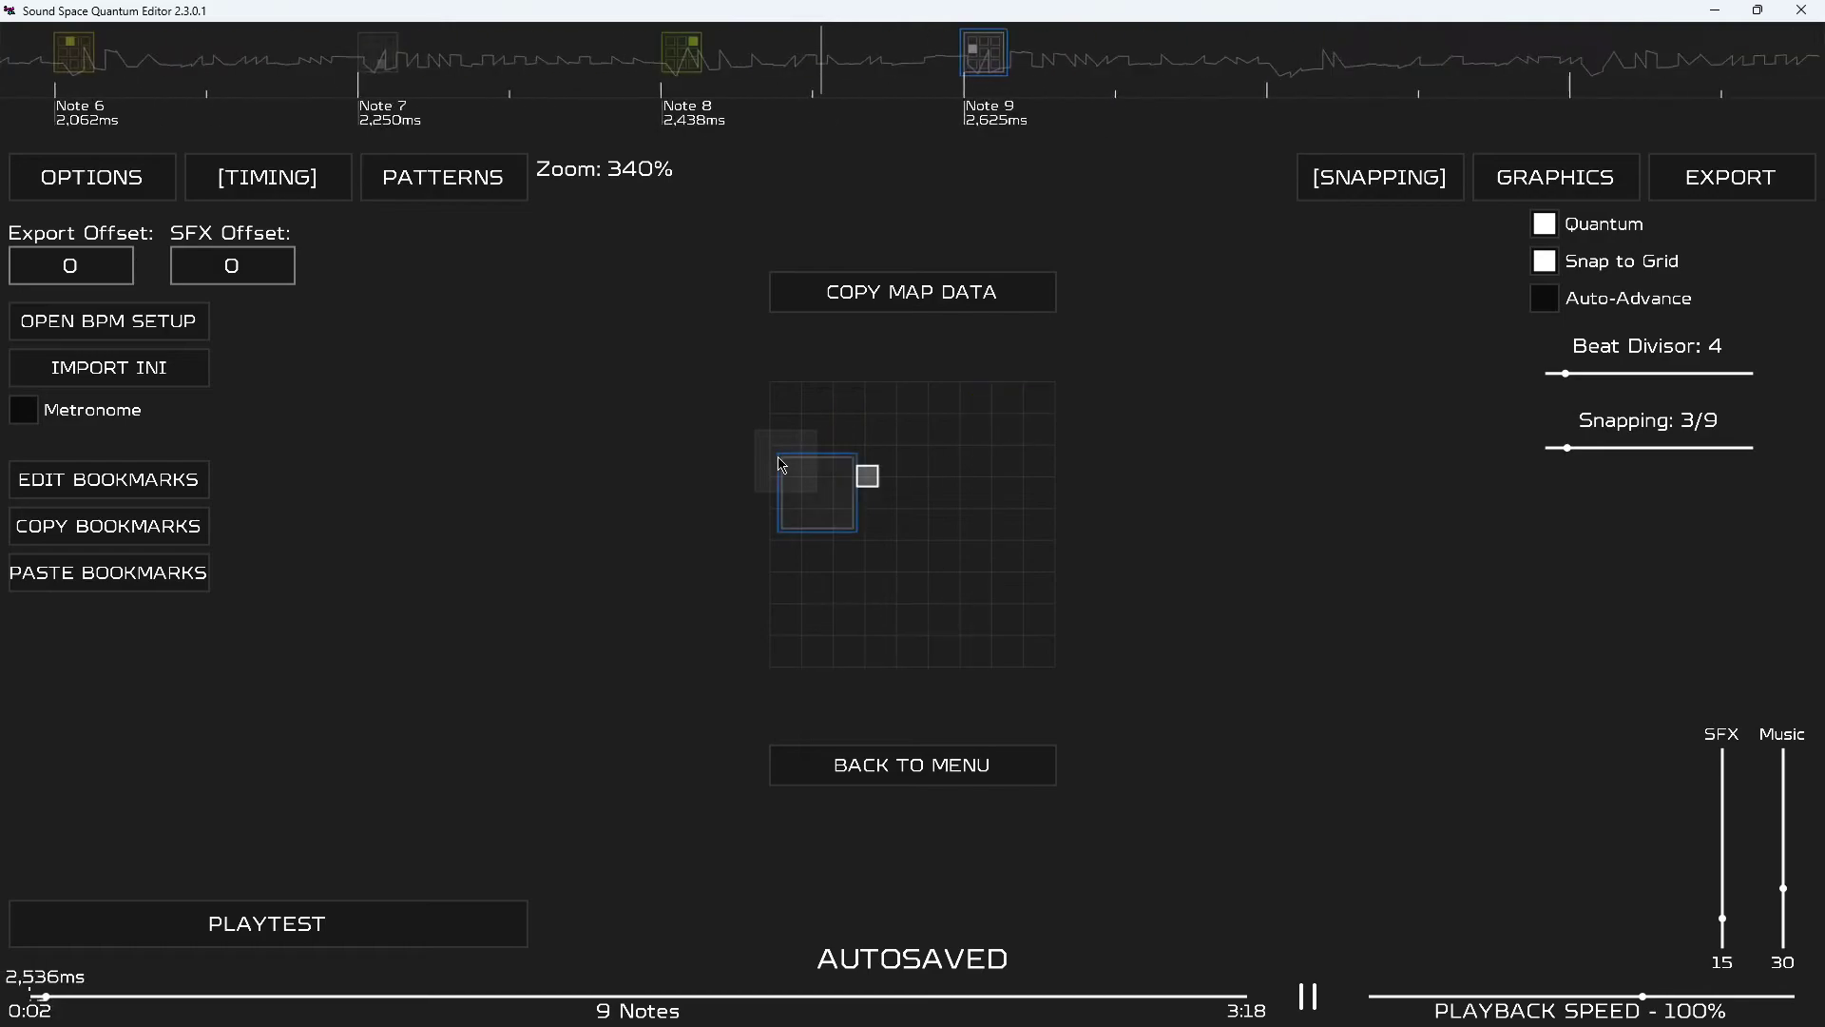
key("space")
scroll(836, 371, "up", 4)
scroll(1248, 185, "down", 4)
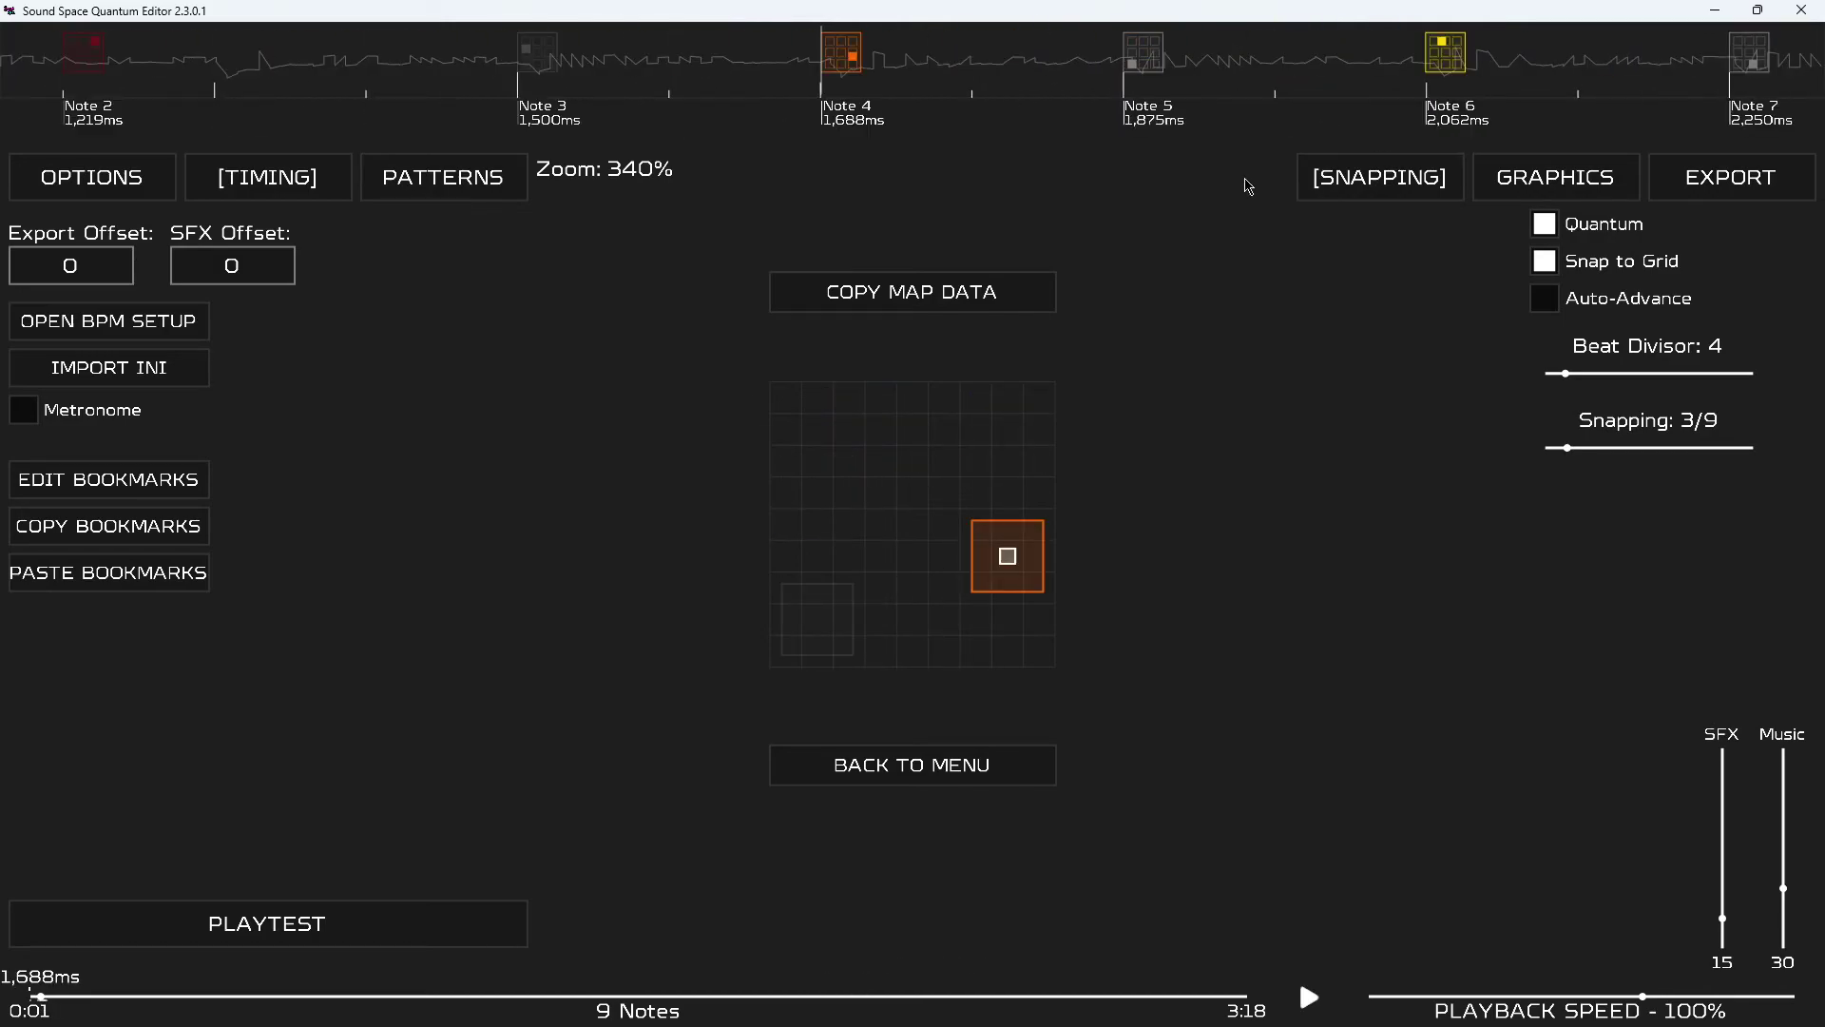
Select all the notes along the timeline and delete them, leaving the 160 BPM timing point in place.
scroll(1140, 163, "up", 3)
key("space")
left_click_drag(882, 48, 1529, 89)
key("space")
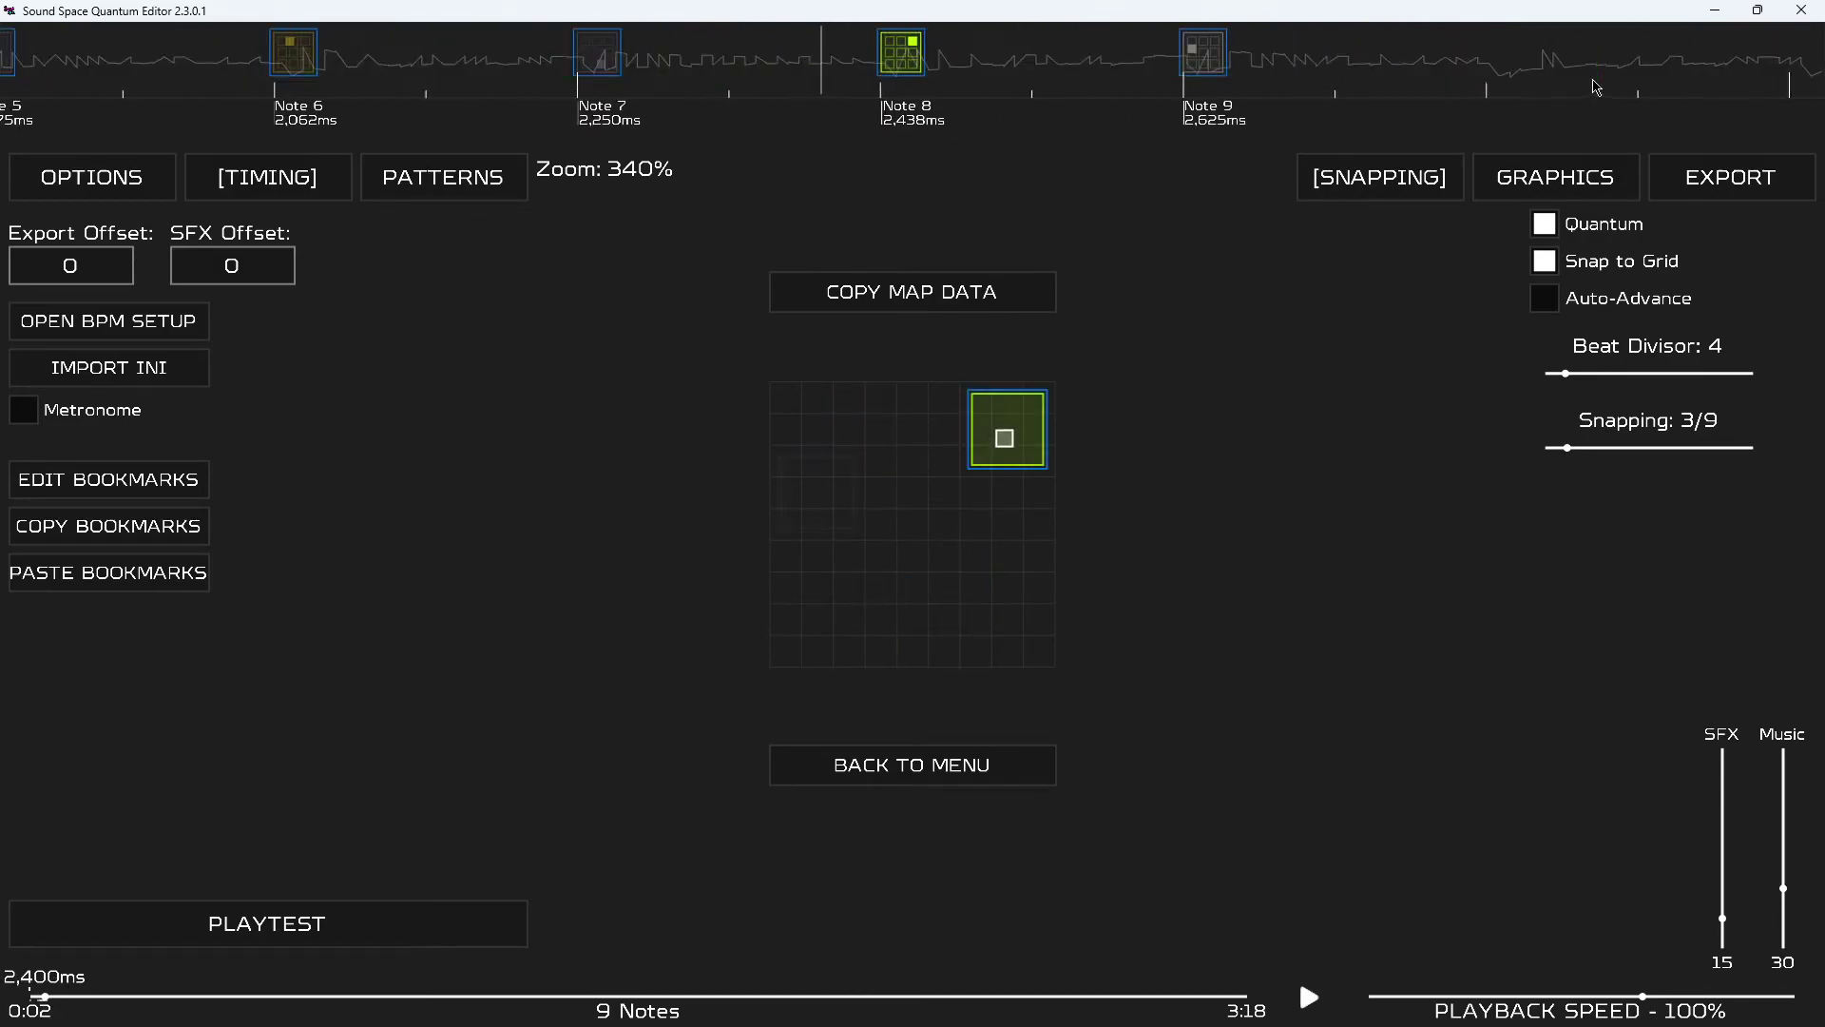
key("Delete")
scroll(558, 179, "up", 3)
left_click_drag(554, 169, 768, 83)
scroll(1002, 110, "down", 4)
scroll(978, 81, "up", 15)
scroll(884, 71, "up", 6)
key("Delete")
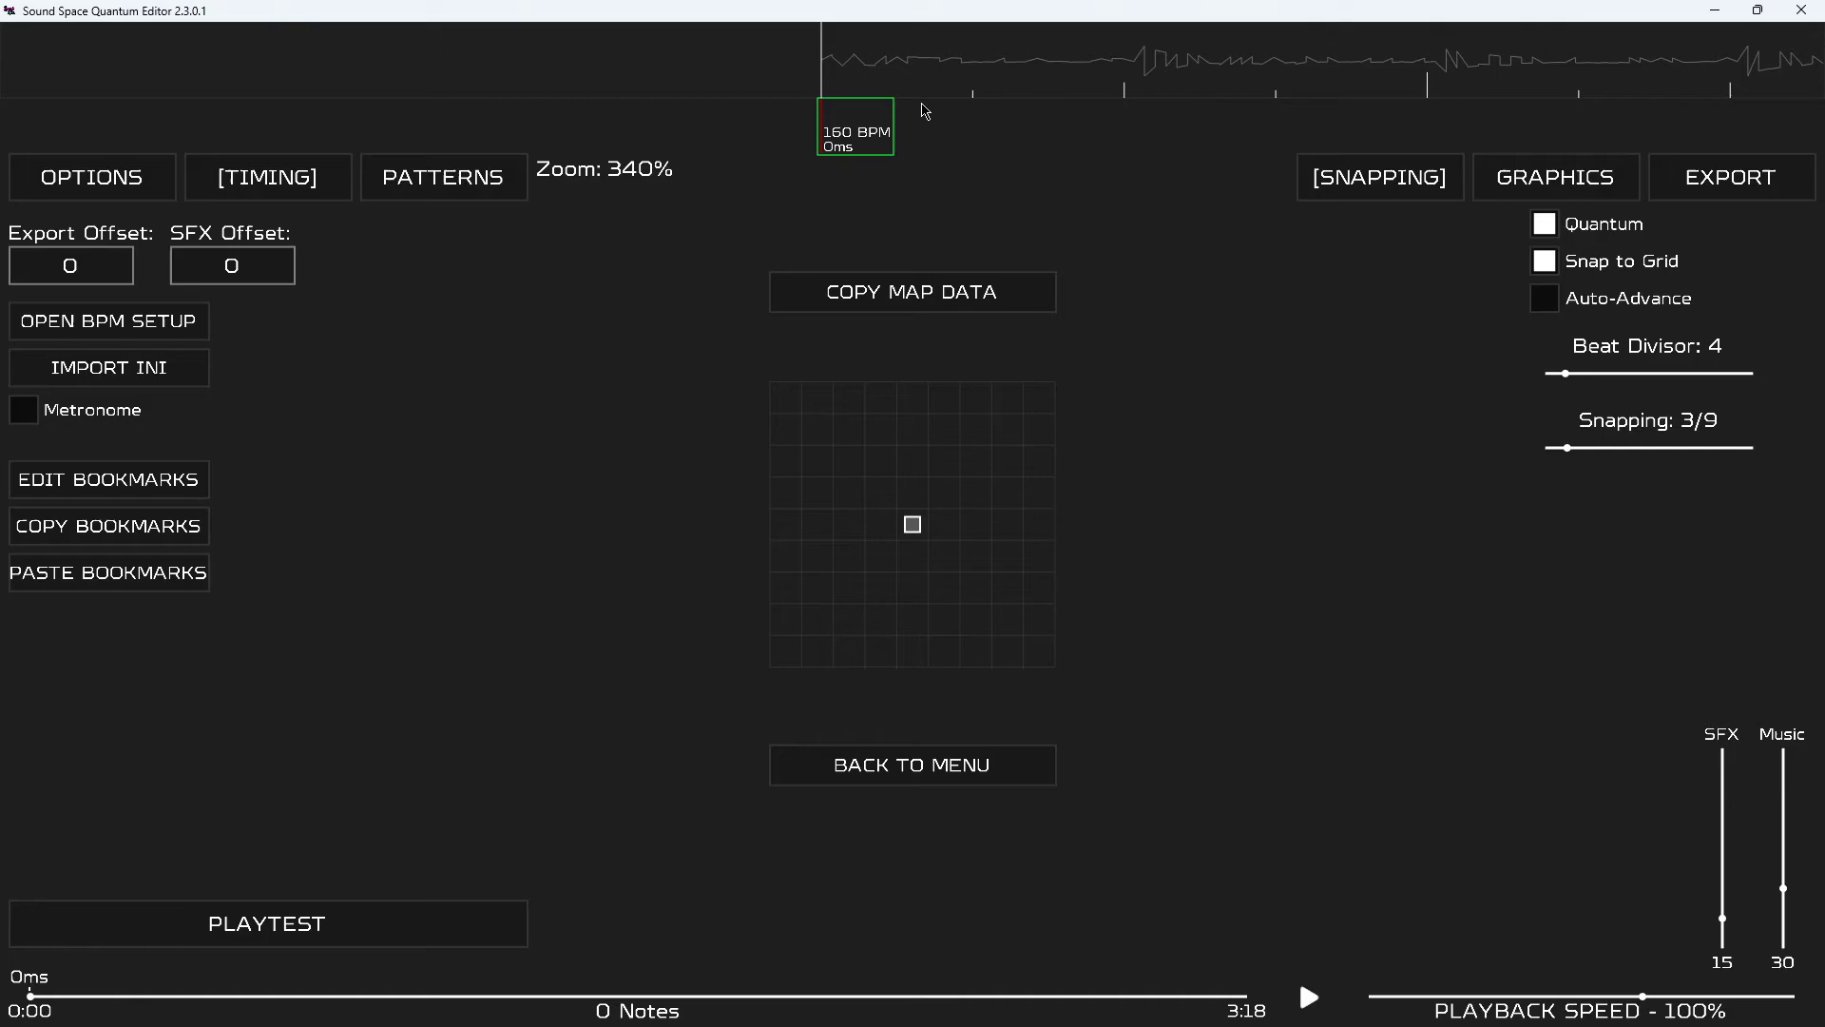
Set the grid snapping to 3/14.
scroll(1145, 229, "down", 5)
scroll(1146, 231, "up", 5)
scroll(1147, 231, "down", 5)
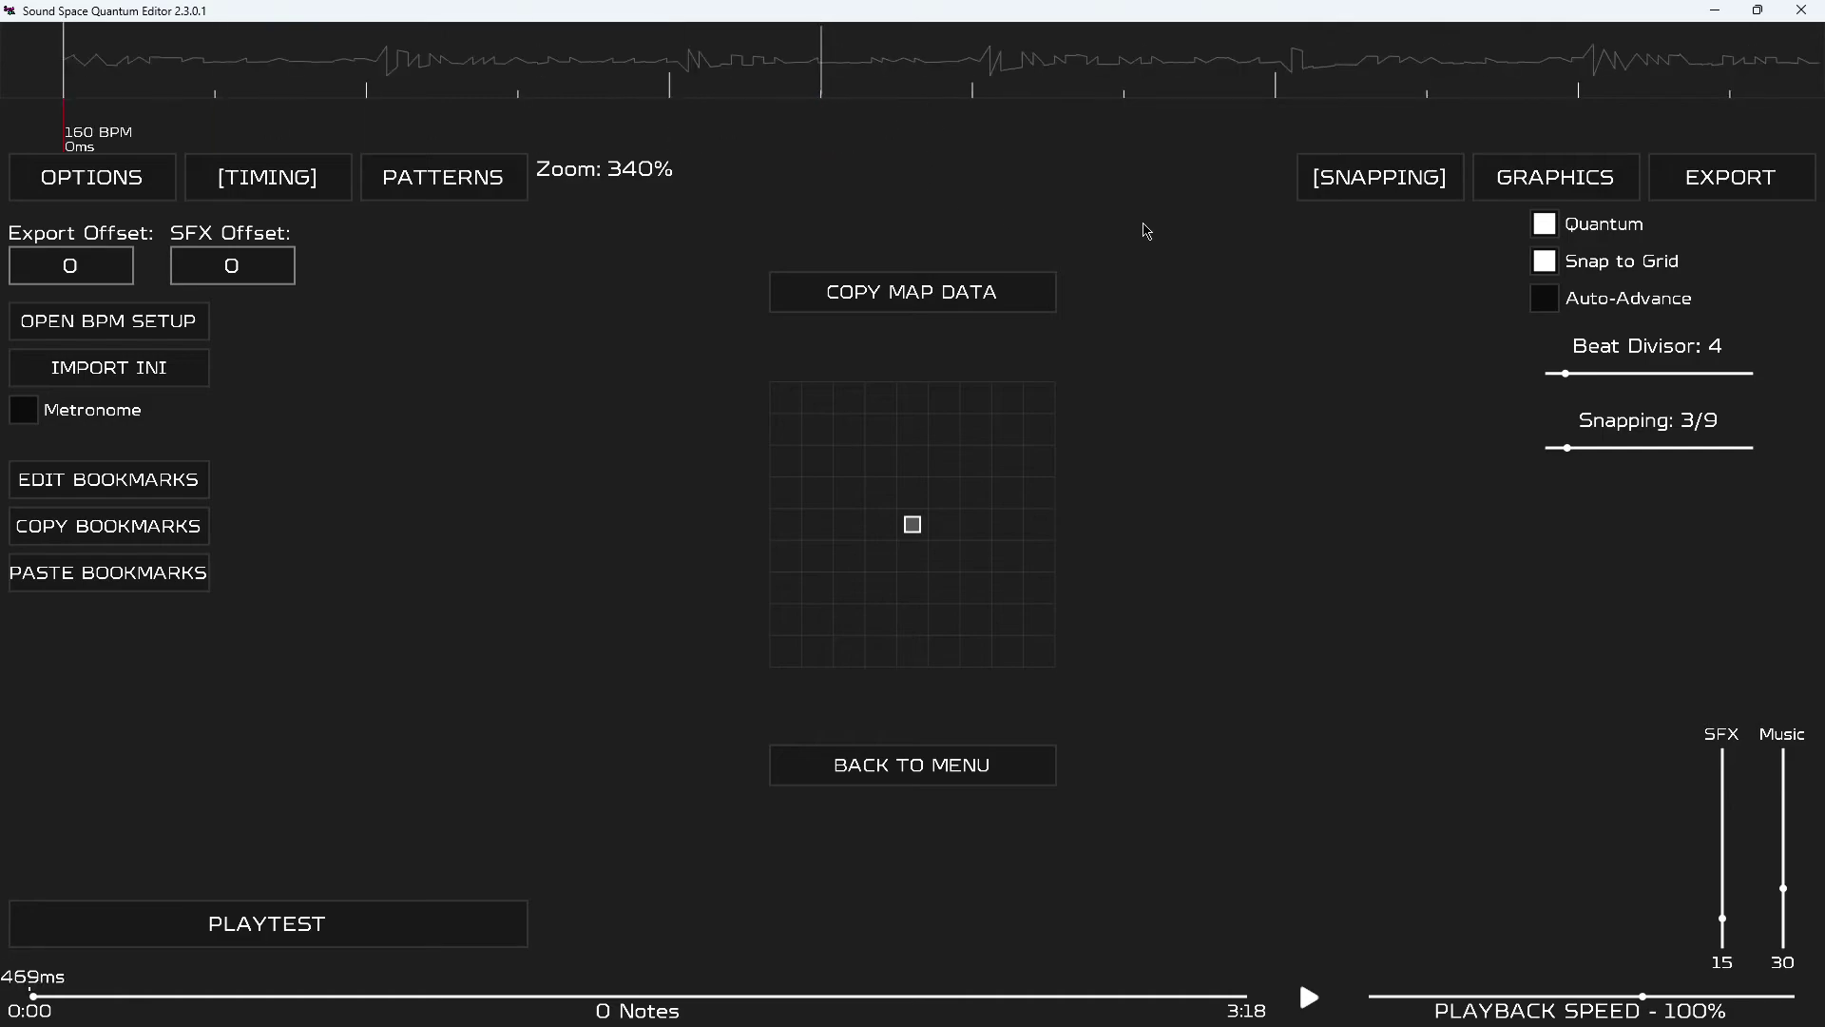
scroll(1147, 231, "up", 4)
left_click_drag(1569, 448, 1713, 448)
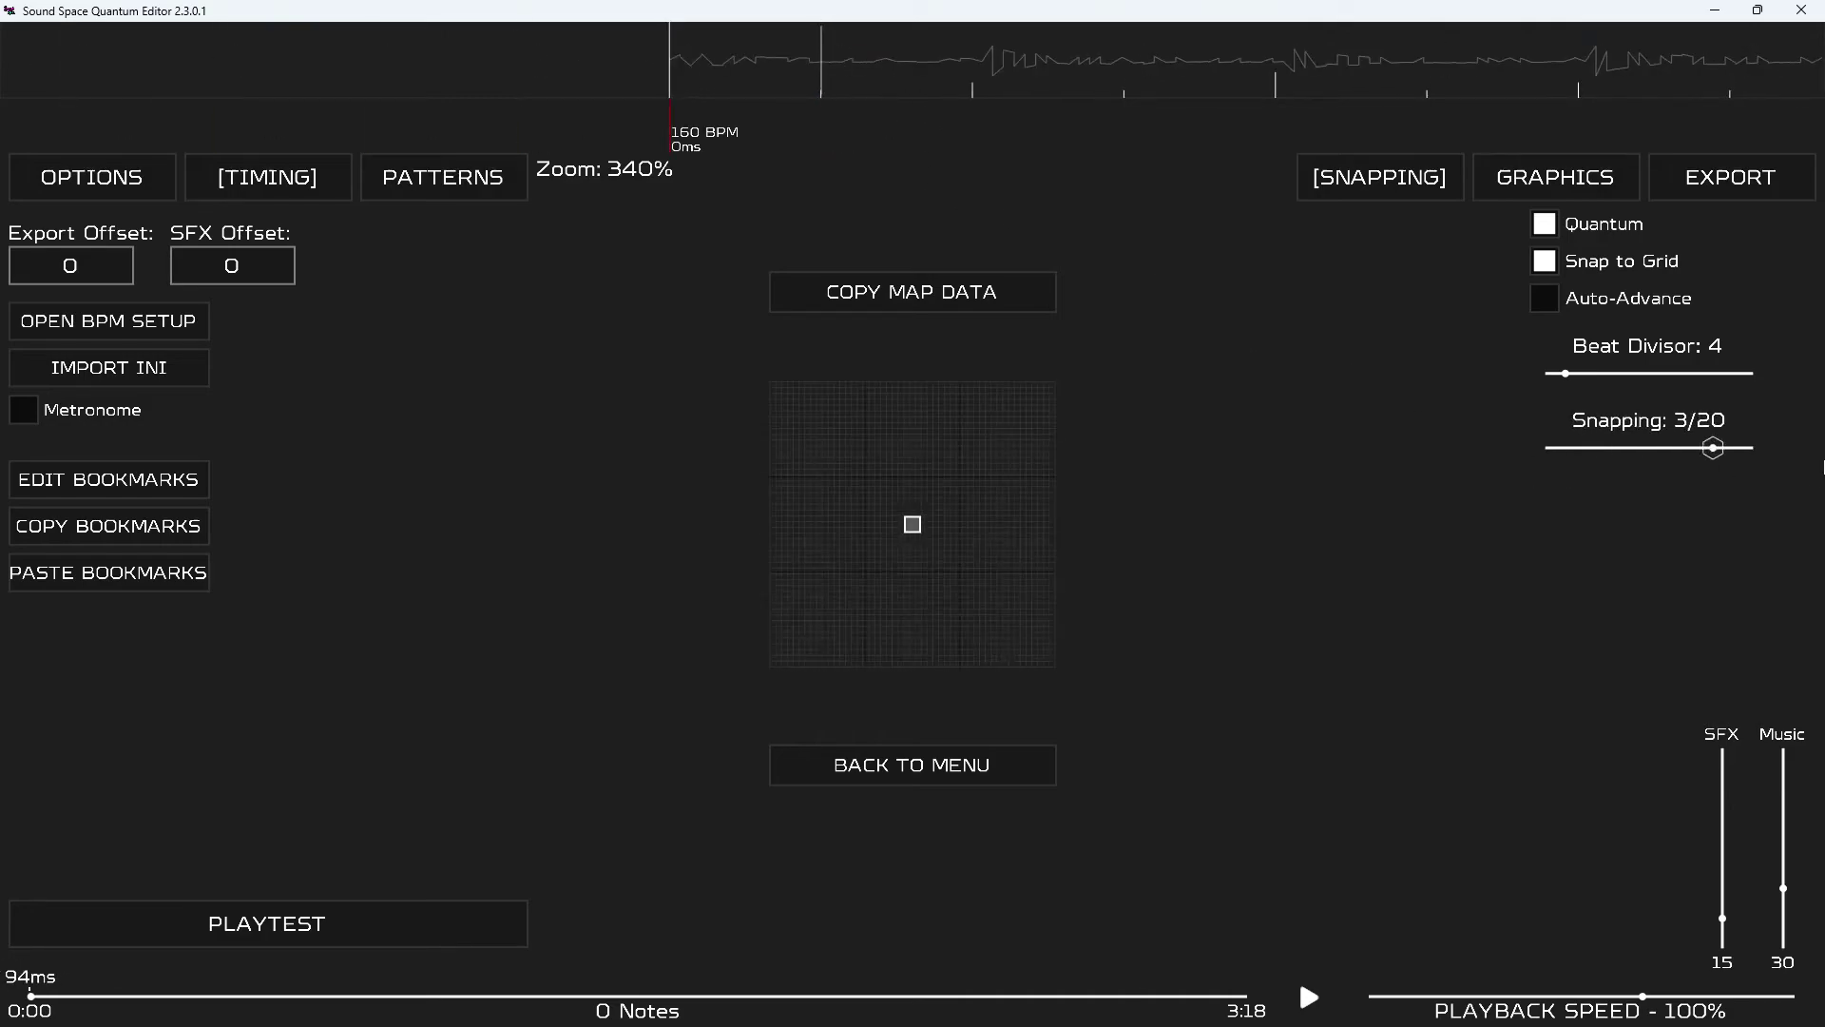
left_click_drag(1822, 455, 1590, 486)
left_click_drag(1736, 476, 1586, 509)
Turn off Quantum, place test notes in the grid's four upper-right cells at 281 ms, and undo the last three.
left_click(1557, 232)
scroll(1007, 523, "down", 3)
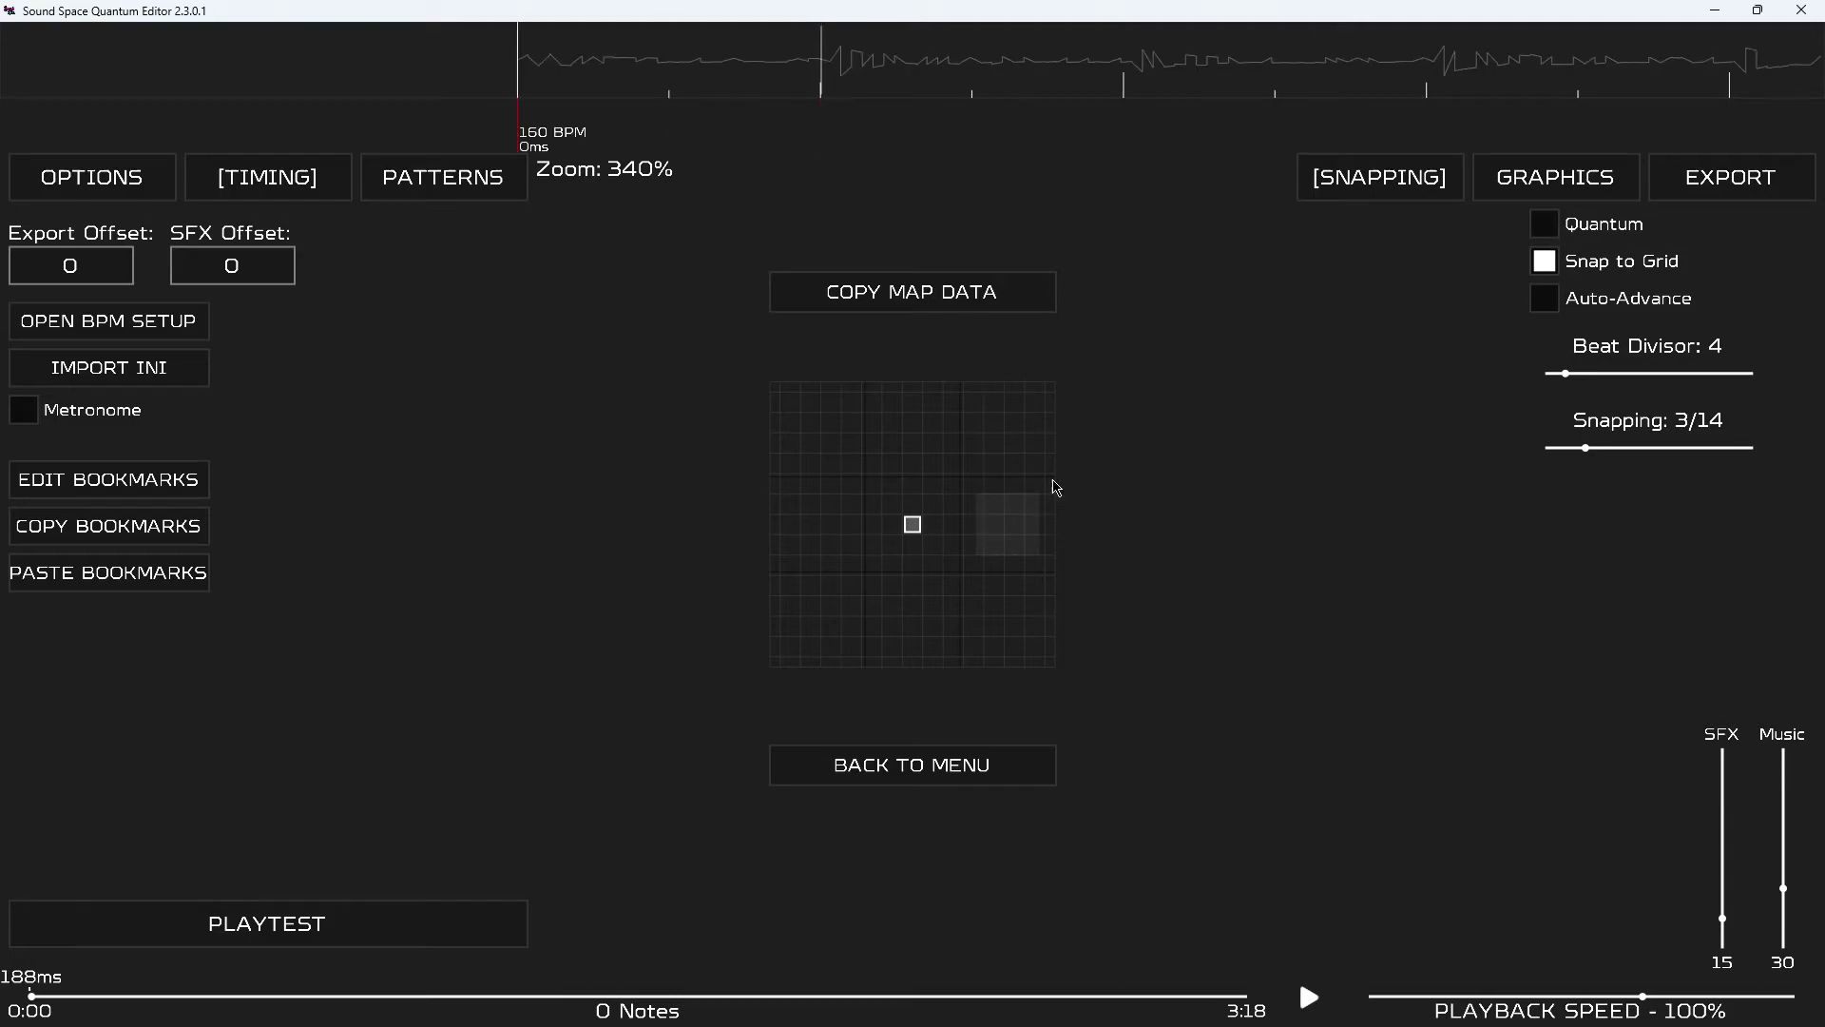
left_click(1007, 429)
left_click(1006, 525)
left_click(908, 531)
left_click(913, 450)
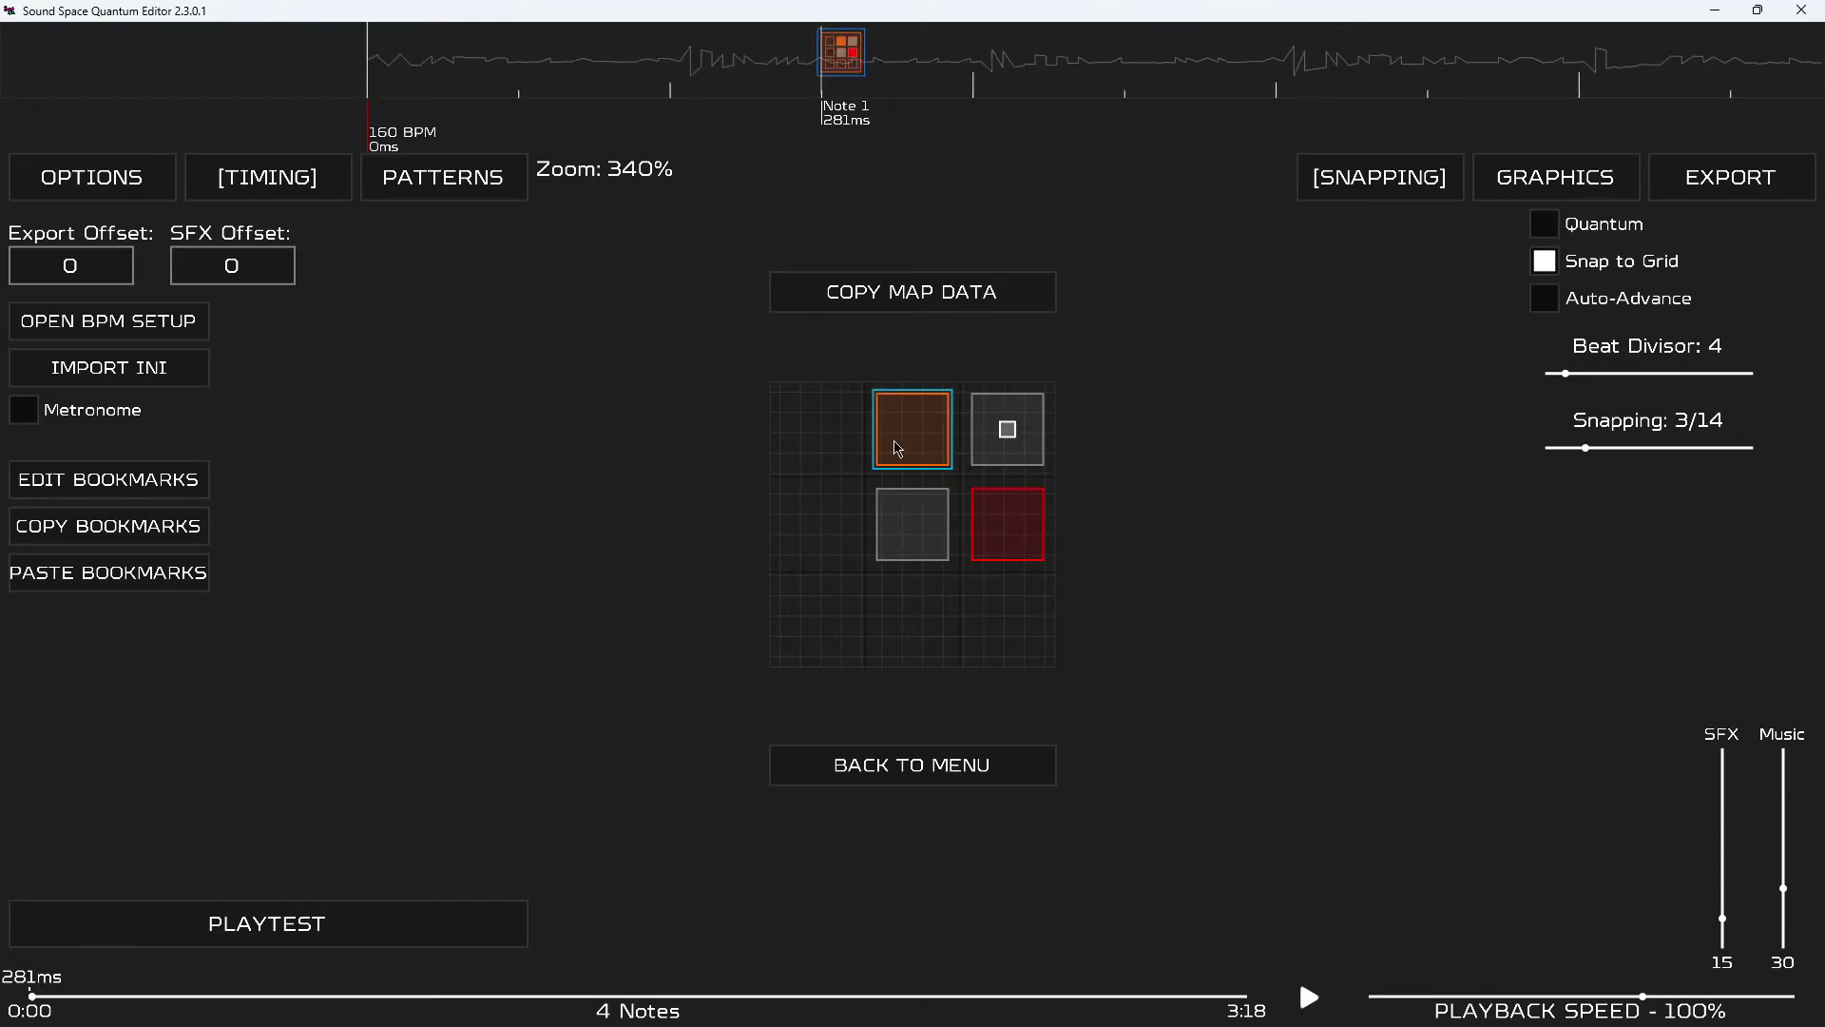
key("ctrl+z")
key("ctrl+z")
key("ctrl+z")
key("ctrl+z")
key("ctrl+z")
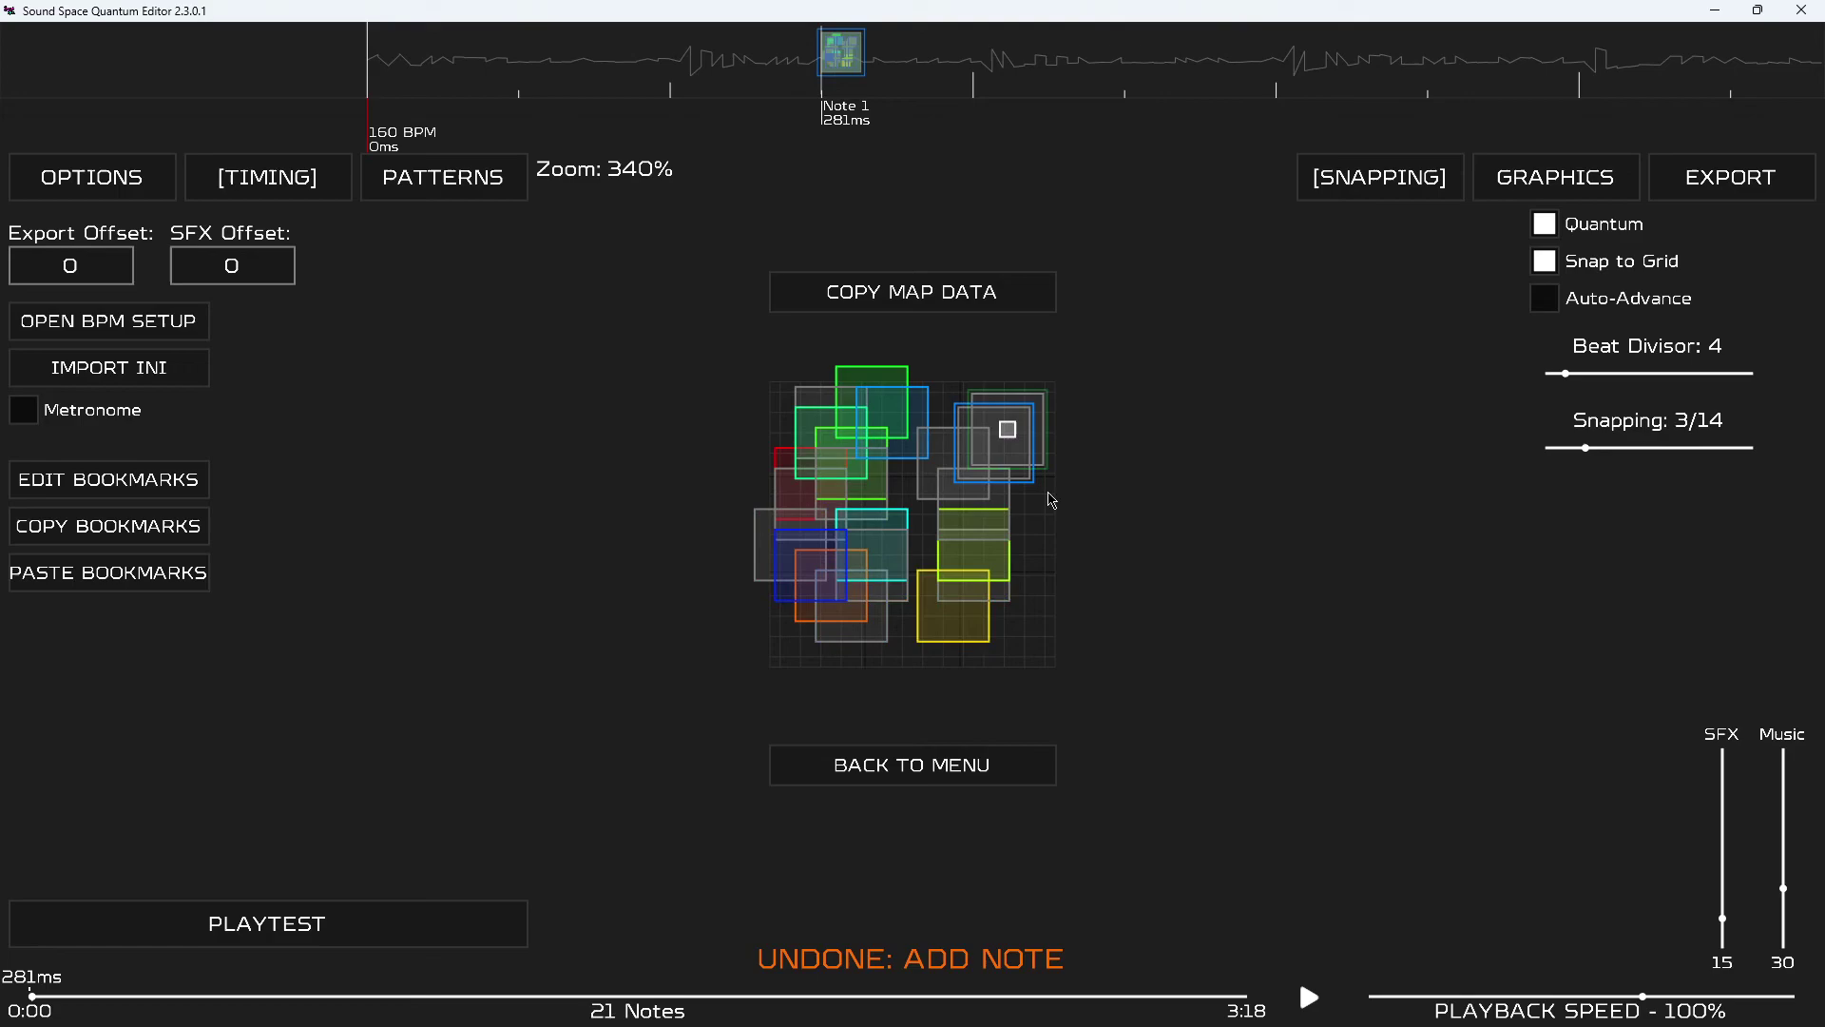
With Quantum on, paint a run of overlapping notes across the grid at 281 ms, and undo them.
left_click_drag(1051, 499, 1144, 571)
key("ctrl+z")
key("ctrl+z")
key("ctrl+z")
key("ctrl+z")
key("ctrl+z")
key("ctrl+z")
key("ctrl+z")
key("ctrl+z")
key("ctrl+z")
key("ctrl+z")
key("ctrl+z")
key("ctrl+z")
key("ctrl+z")
key("ctrl+z")
key("ctrl+z")
key("ctrl+z")
key("ctrl+z")
key("ctrl+z")
key("ctrl+z")
key("ctrl+z")
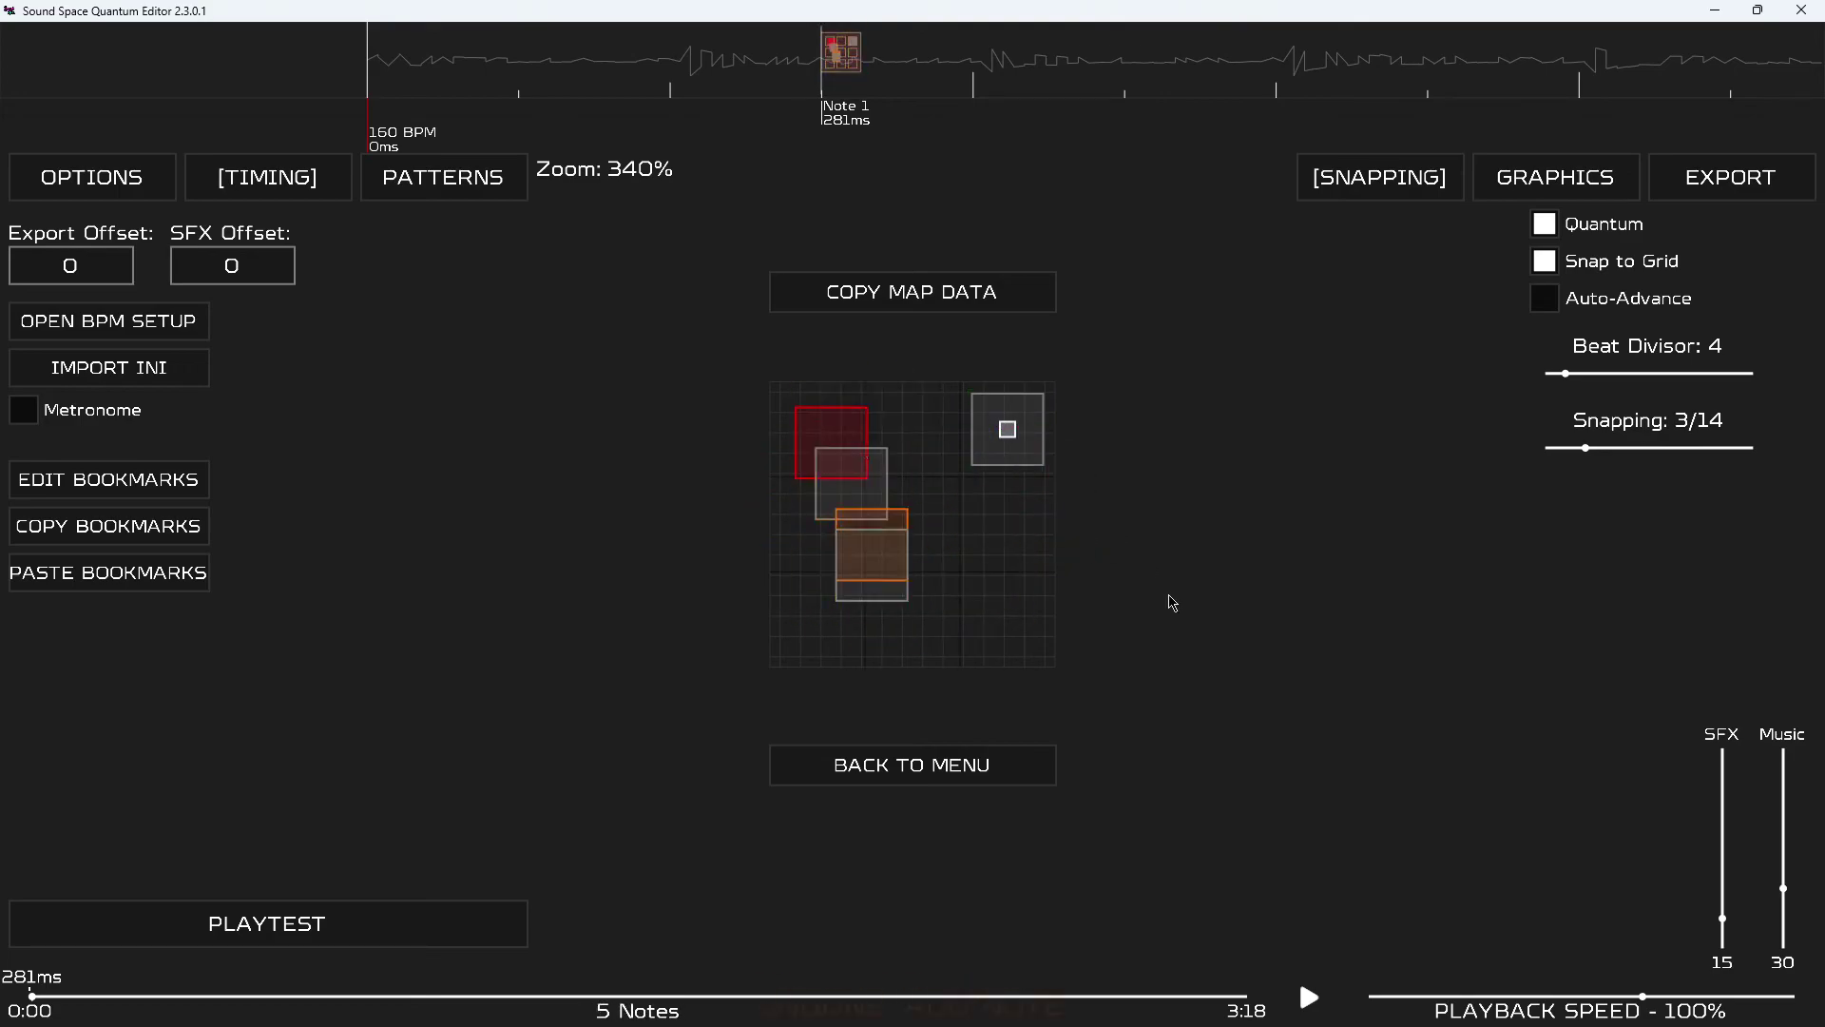
key("ctrl+z")
key("ctrl+z")
key("ctrl+z")
key("ctrl+z")
Paint a loop of overlapping Quantum notes around and beyond the grid's edges at 469 ms, and undo them.
scroll(1168, 594, "down", 3)
scroll(1168, 594, "up", 5)
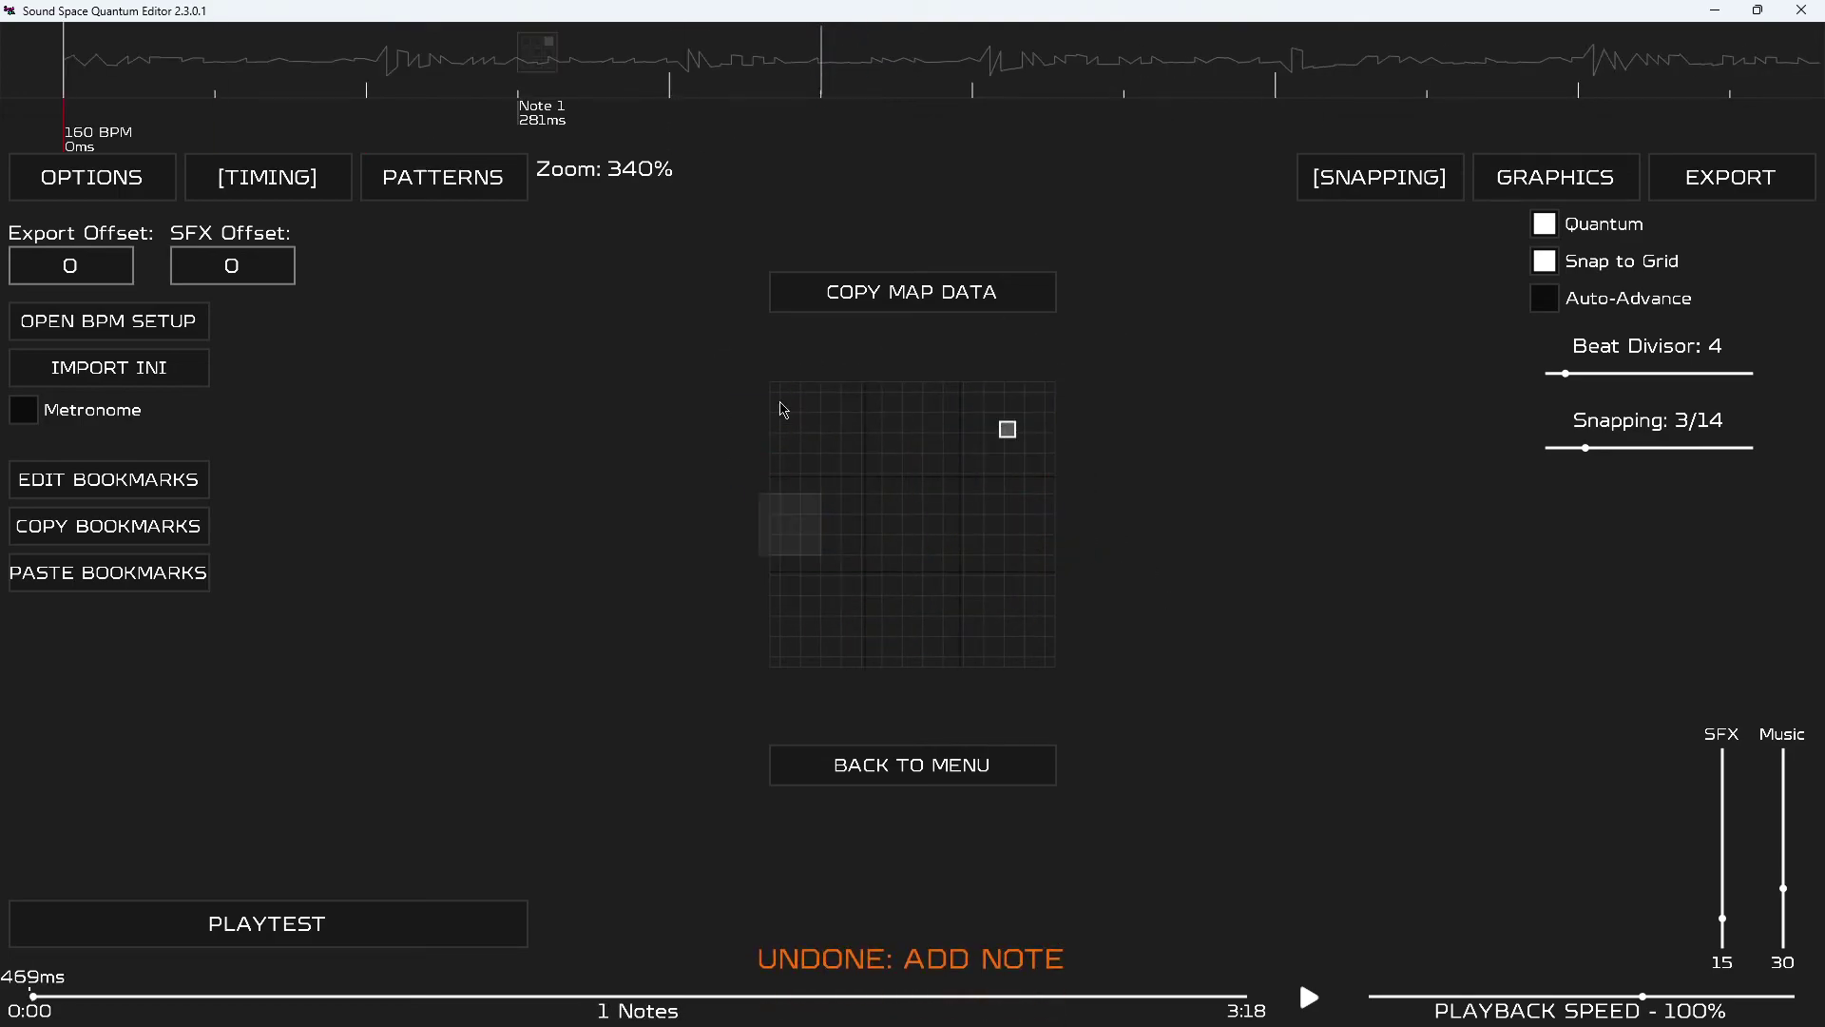
mouse_move(779, 408)
left_mouse_down()
mouse_move(756, 590)
mouse_move(777, 684)
mouse_move(1022, 677)
mouse_move(974, 650)
left_mouse_up()
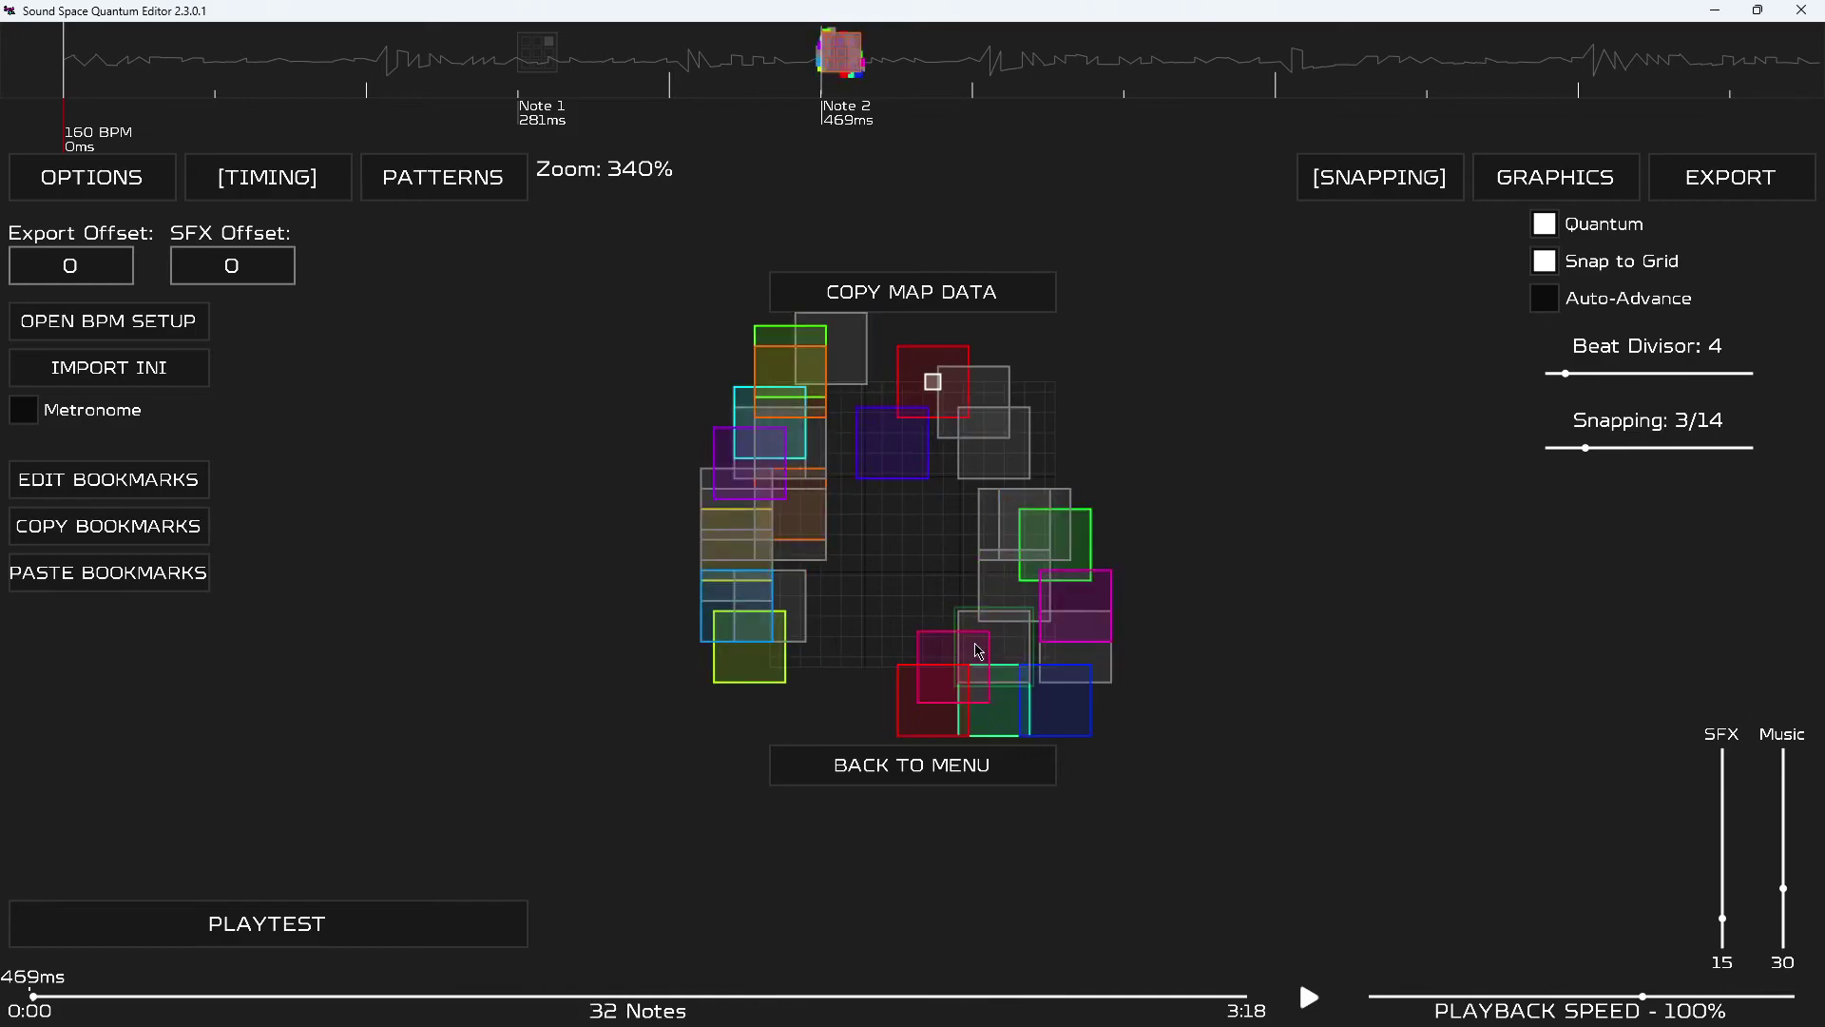
key("ctrl+z")
key("ctrl+z")
key("ctrl+z")
key("ctrl+z")
key("ctrl+z")
key("ctrl+z")
Delete the remaining test note at 281 ms.
scroll(1170, 480, "up", 5)
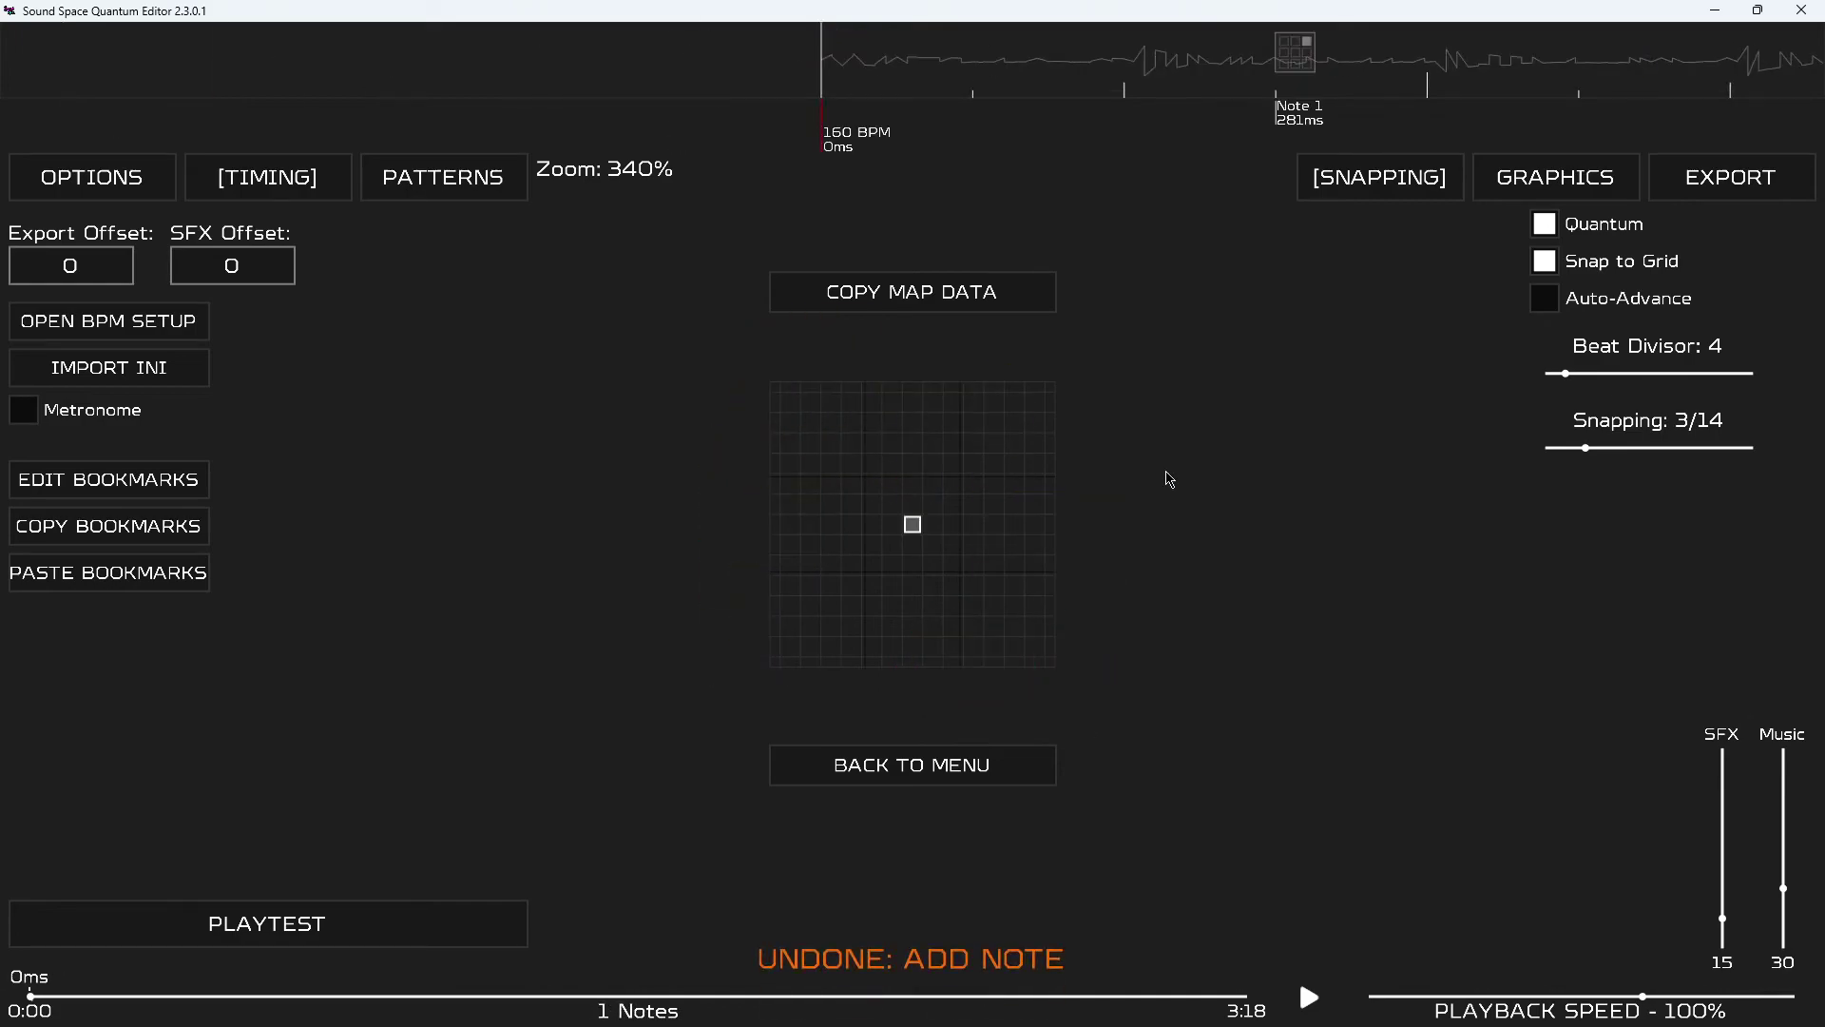
scroll(1167, 478, "up", 4)
scroll(1088, 301, "down", 2)
key("Delete")
Turn on Auto-Advance and place eight consecutive notes in various grid cells from 375 to 1,031 ms.
scroll(1018, 201, "down", 2)
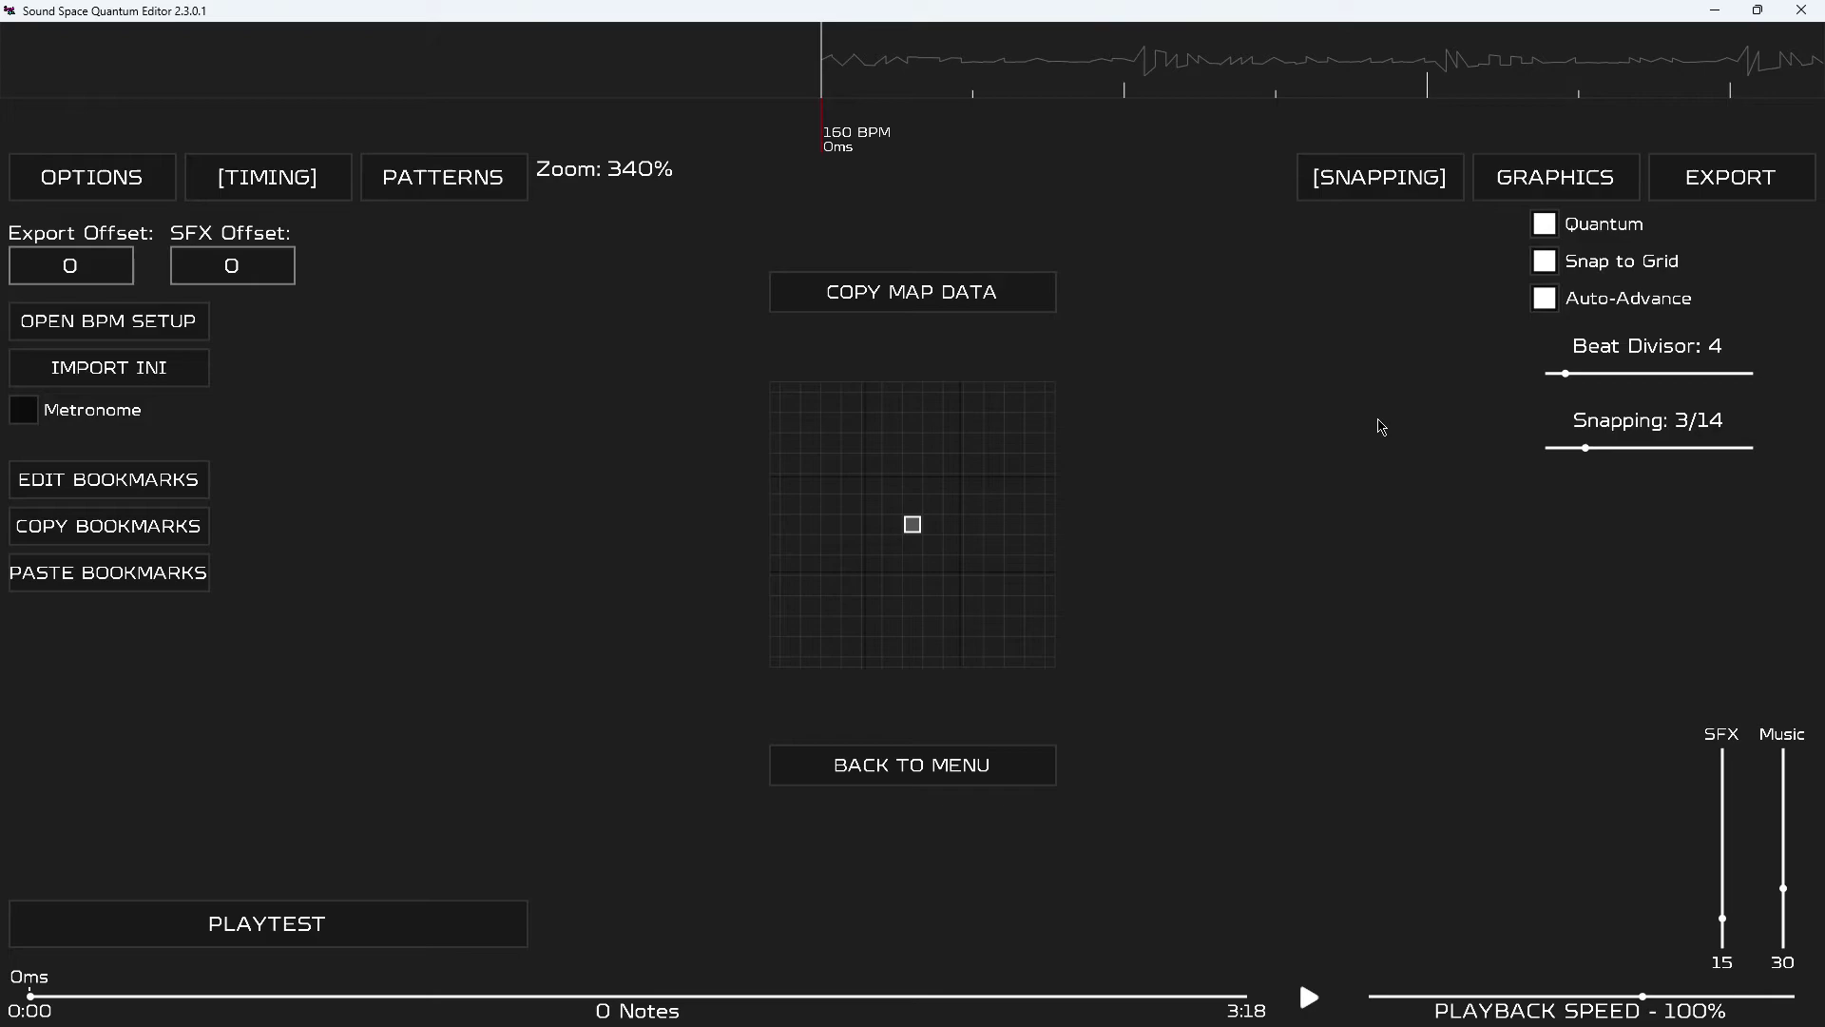
scroll(1378, 423, "down", 4)
scroll(1378, 423, "up", 1)
scroll(1330, 399, "down", 1)
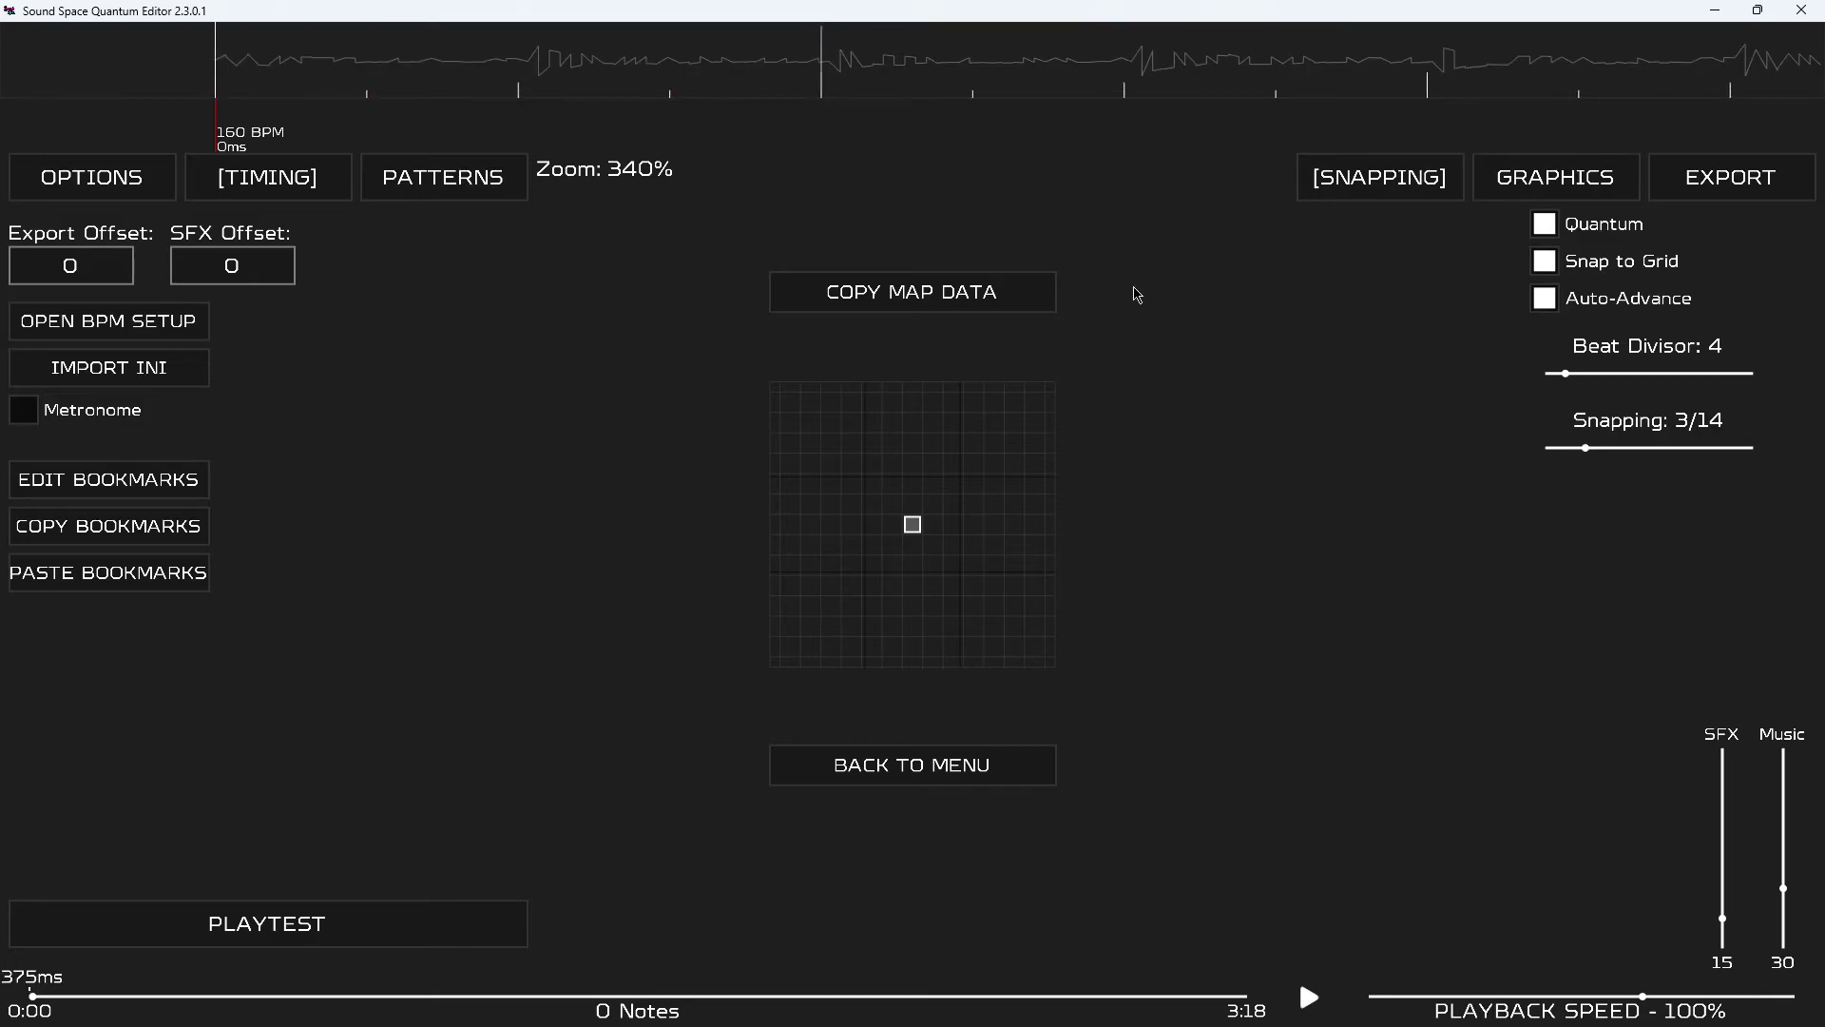
key("e")
key("s")
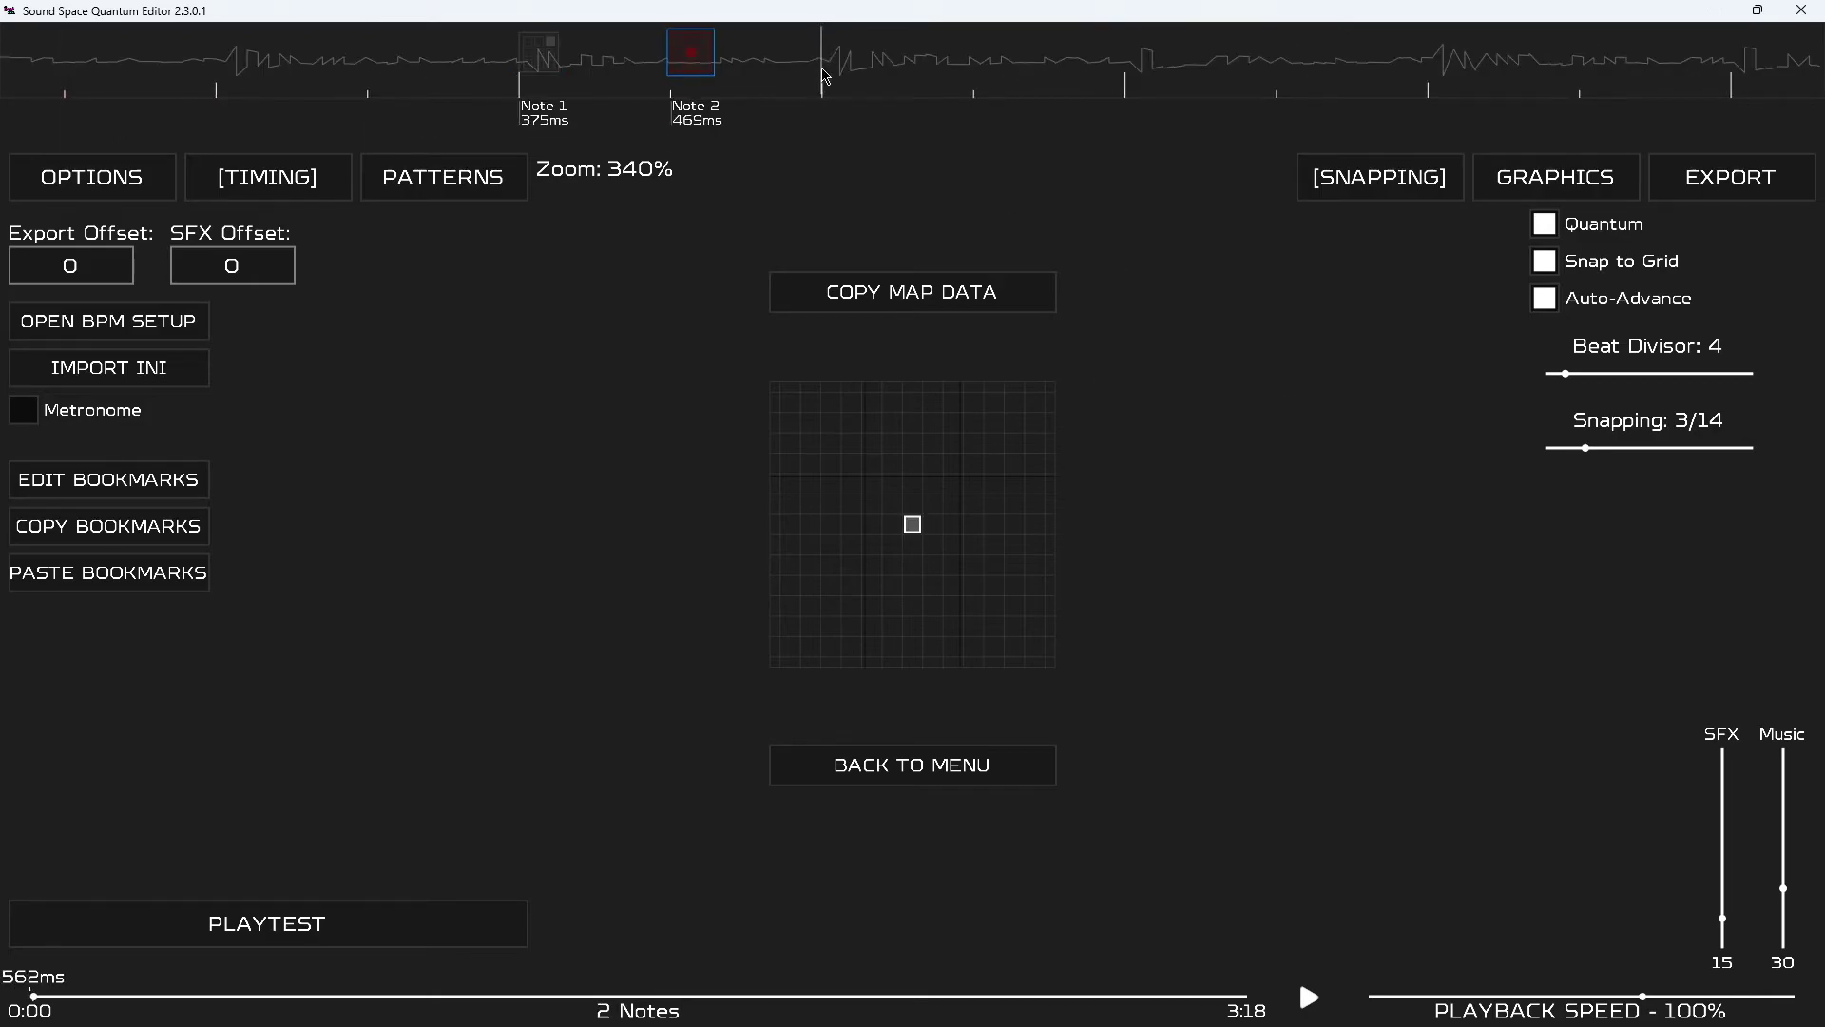
key("w")
key("s")
key("x")
key("z")
key("a")
key("q")
scroll(866, 116, "down", 9)
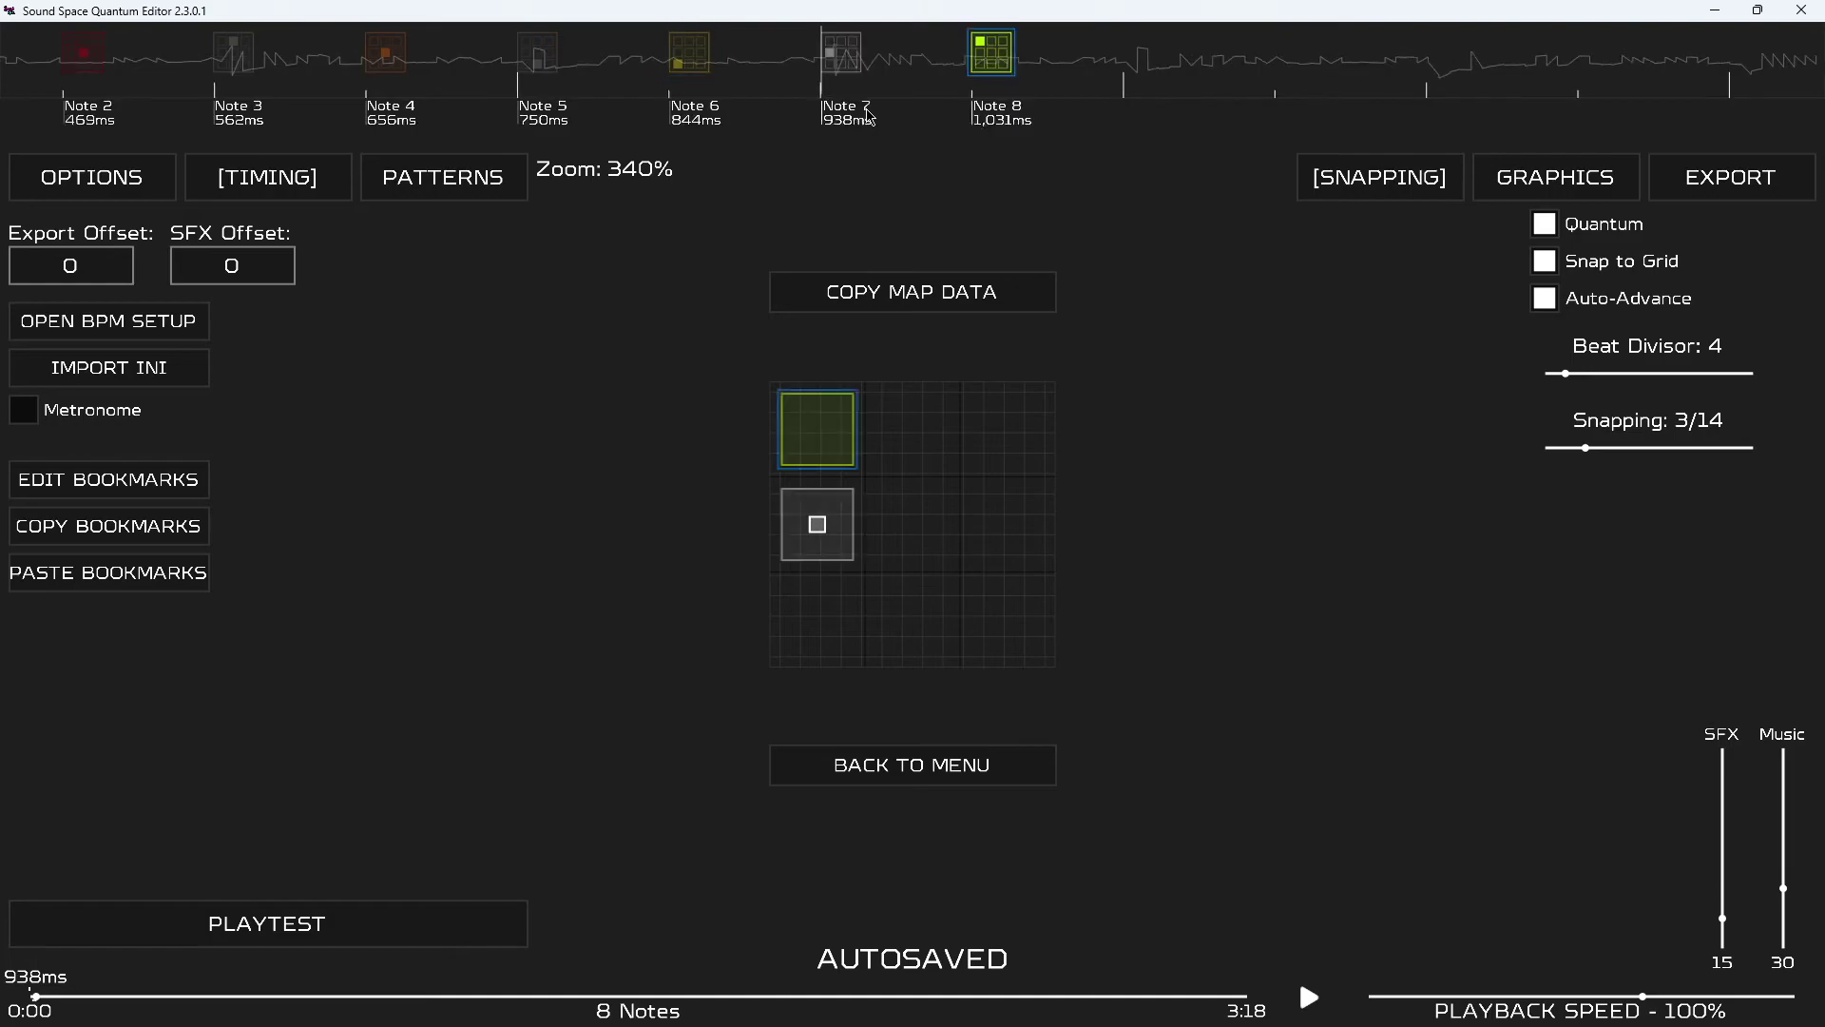
Play back the eight notes, undo them all, and turn off Auto-Advance.
key("space")
key("space")
key("ctrl+z")
key("ctrl+z")
key("ctrl+z")
key("ctrl+z")
key("ctrl+z")
key("ctrl+z")
key("ctrl+z")
key("ctrl+z")
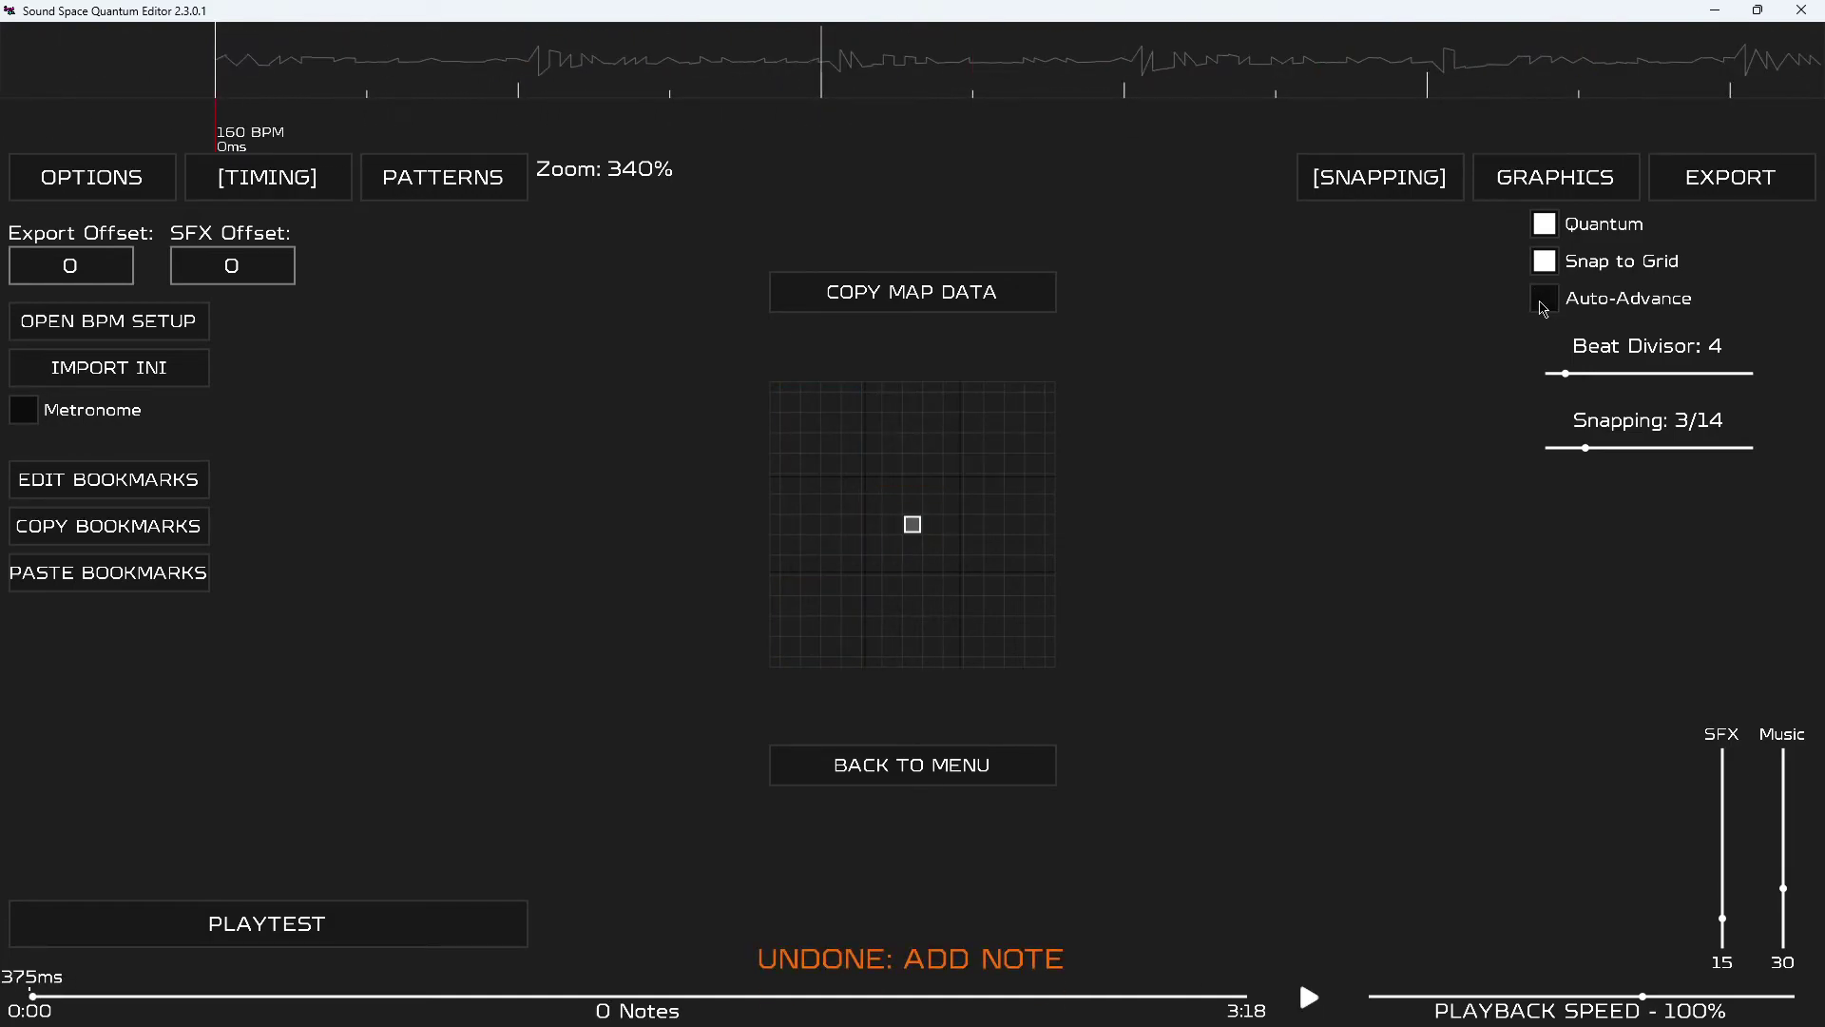
With Auto-Advance off, place six notes one by one on consecutive beat divisions from 375 to 844 ms.
key("ctrl+y")
key("ctrl+y")
key("ctrl+y")
key("ctrl+y")
key("ctrl+y")
key("ctrl+y")
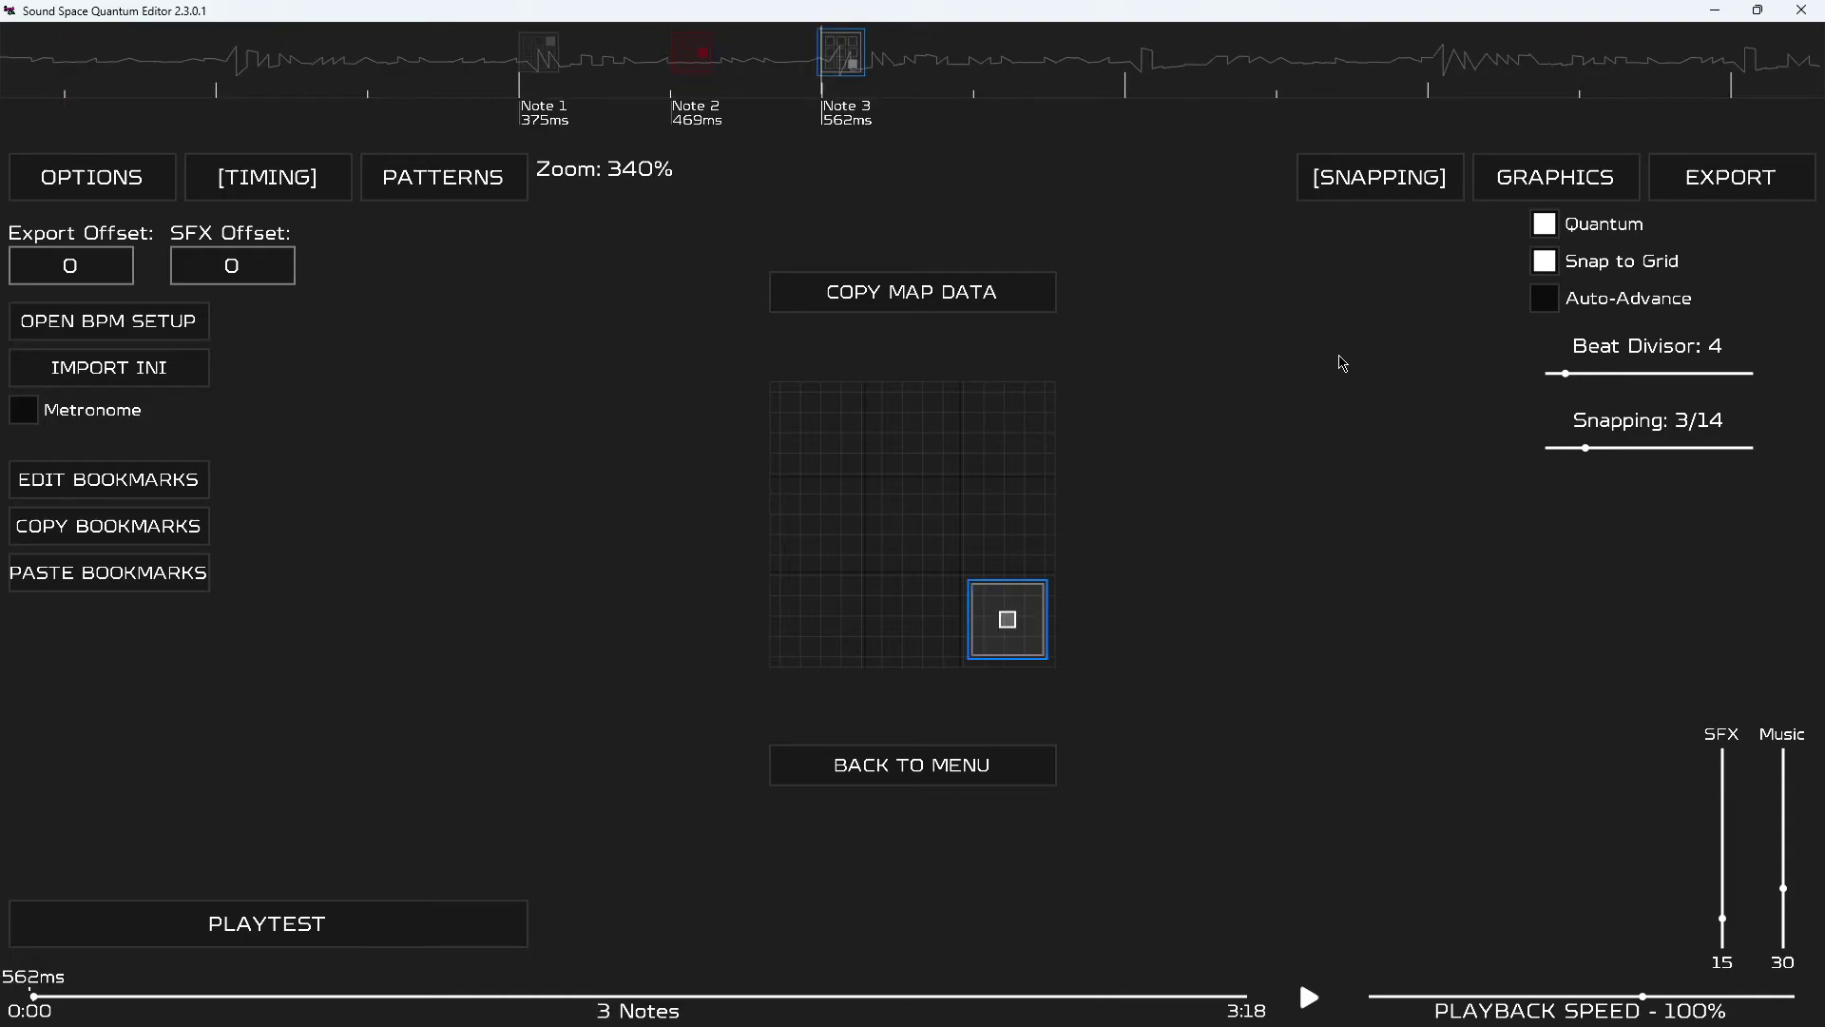
scroll(1342, 363, "up", 6)
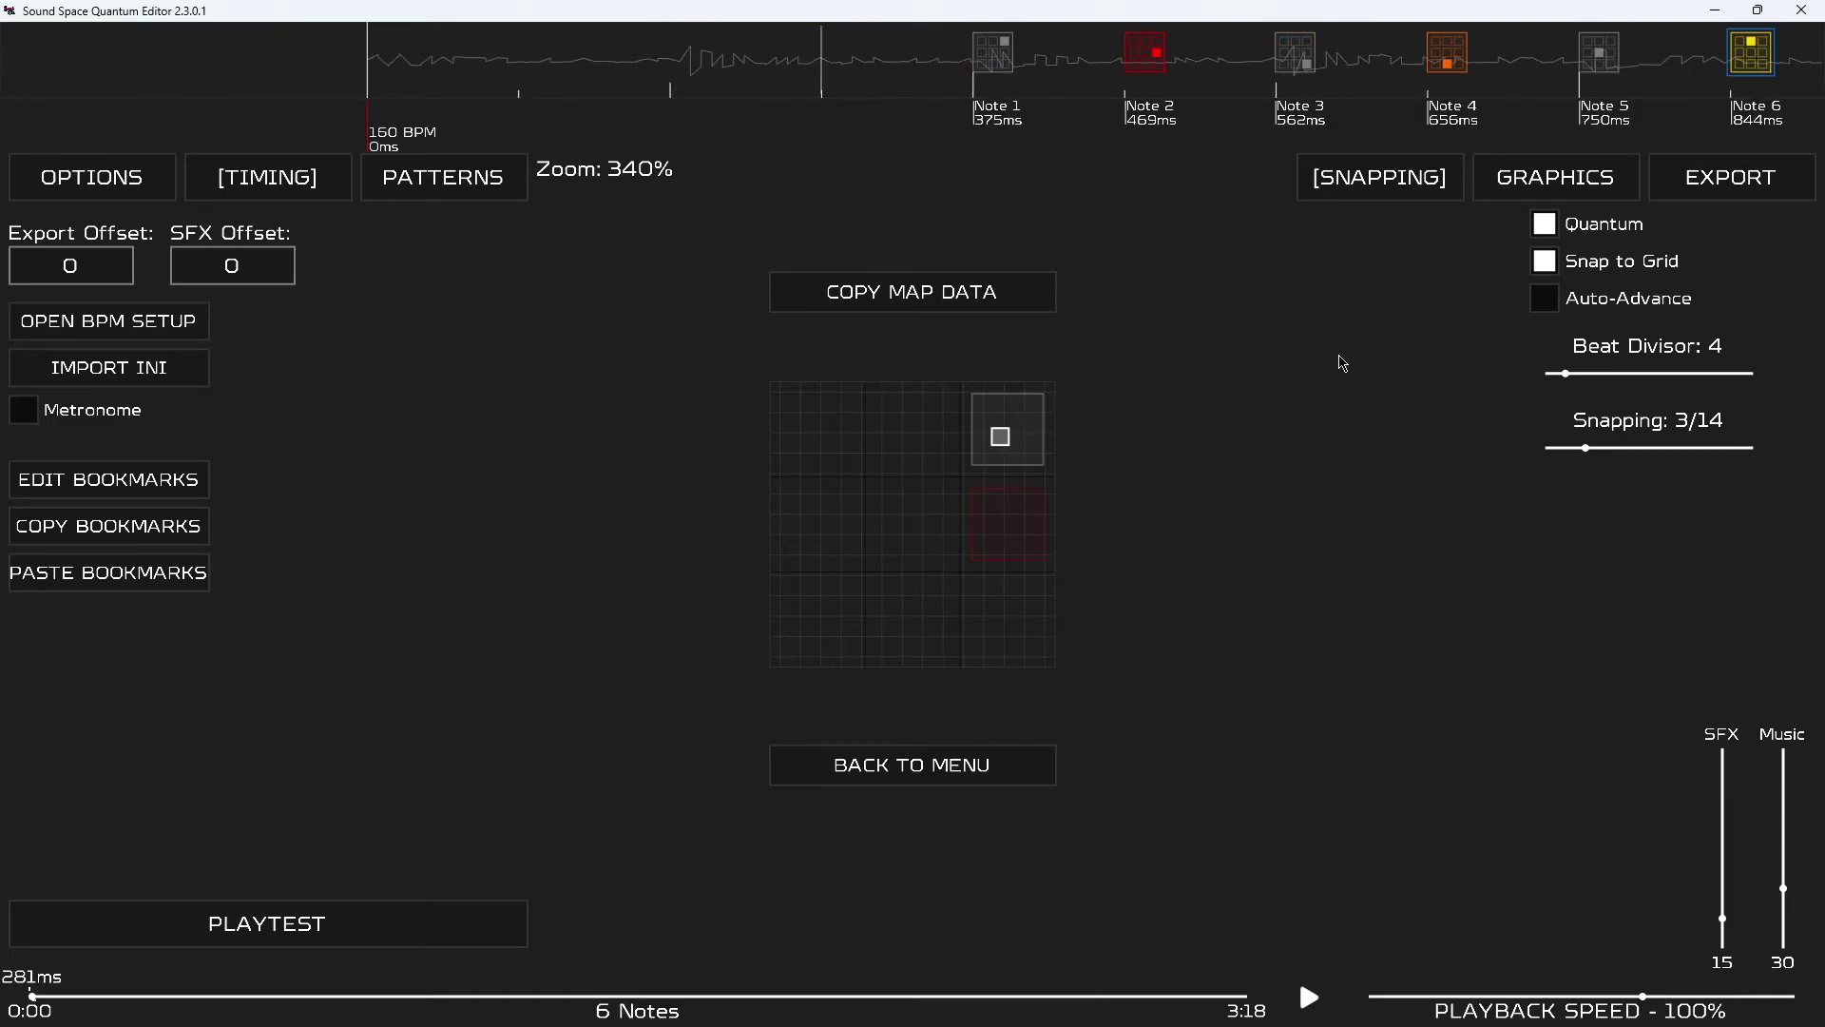
Play back the six manually placed notes and undo all of them.
key("space")
key("space")
key("ctrl+z")
key("ctrl+z")
key("ctrl+z")
key("ctrl+z")
key("ctrl+z")
key("ctrl+z")
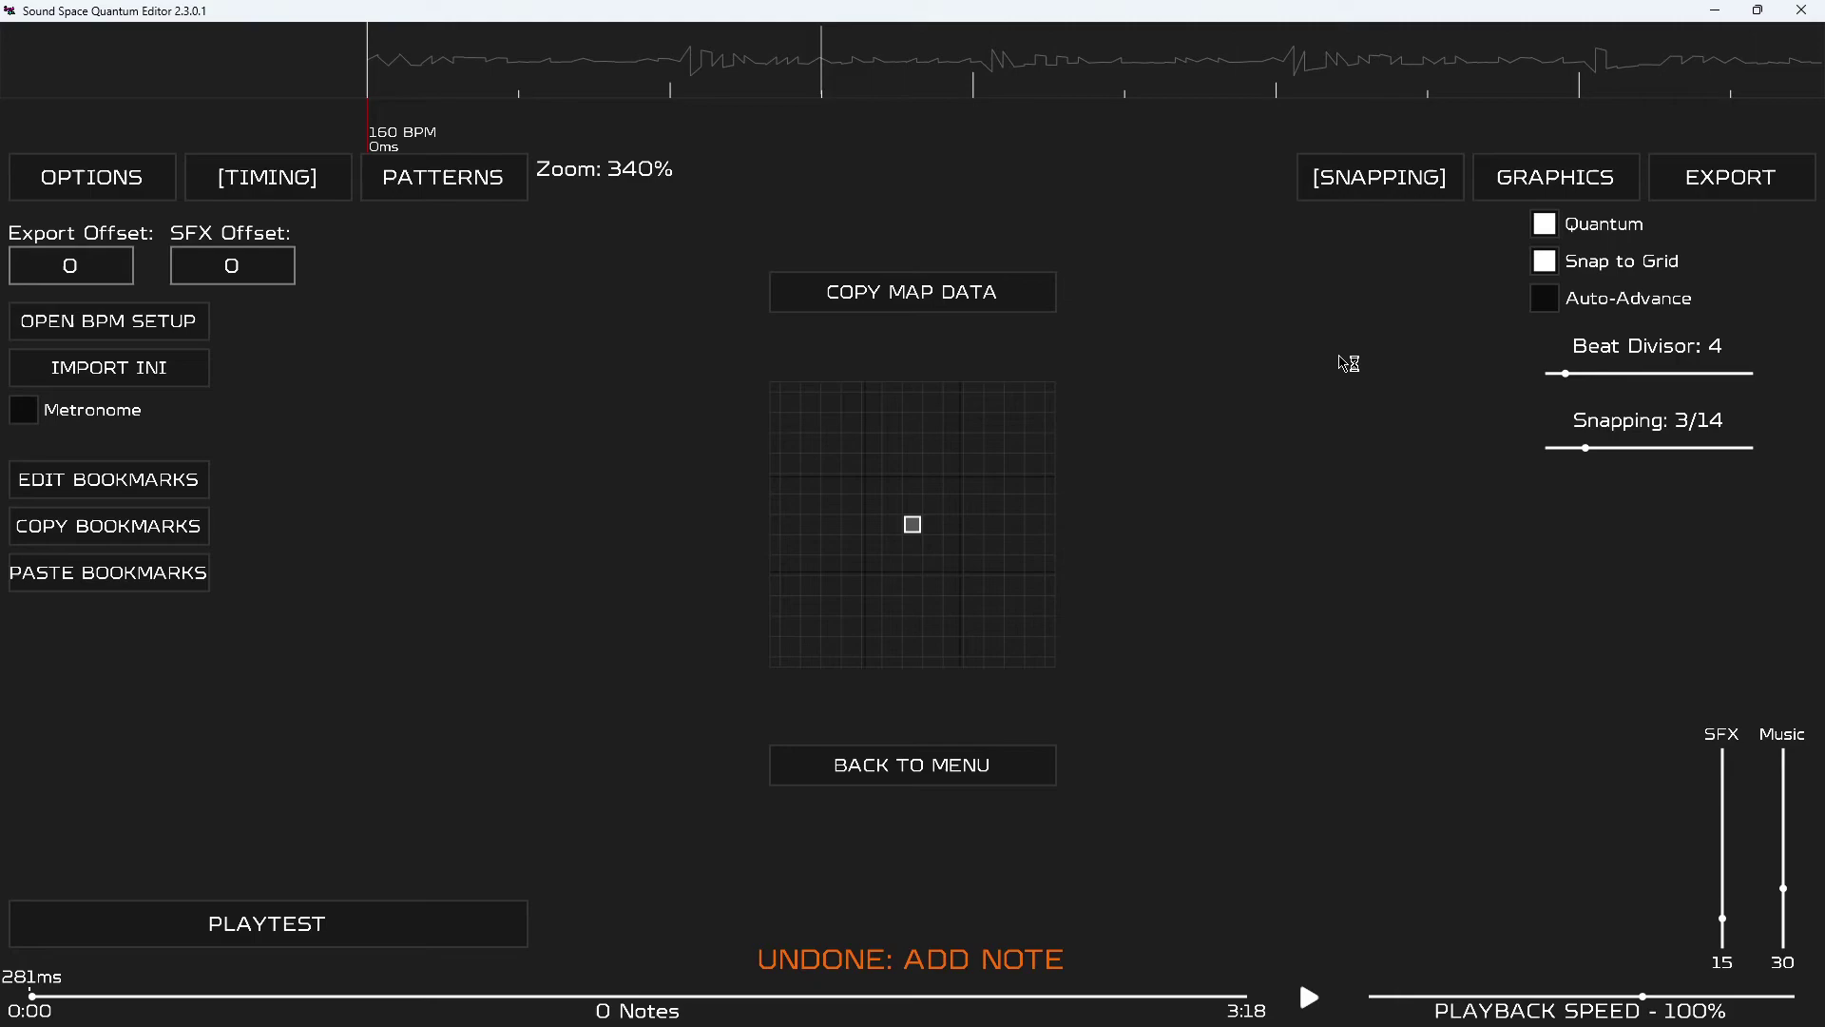
Display the graphics options, comparing them briefly with the snapping options.
left_click(1519, 193)
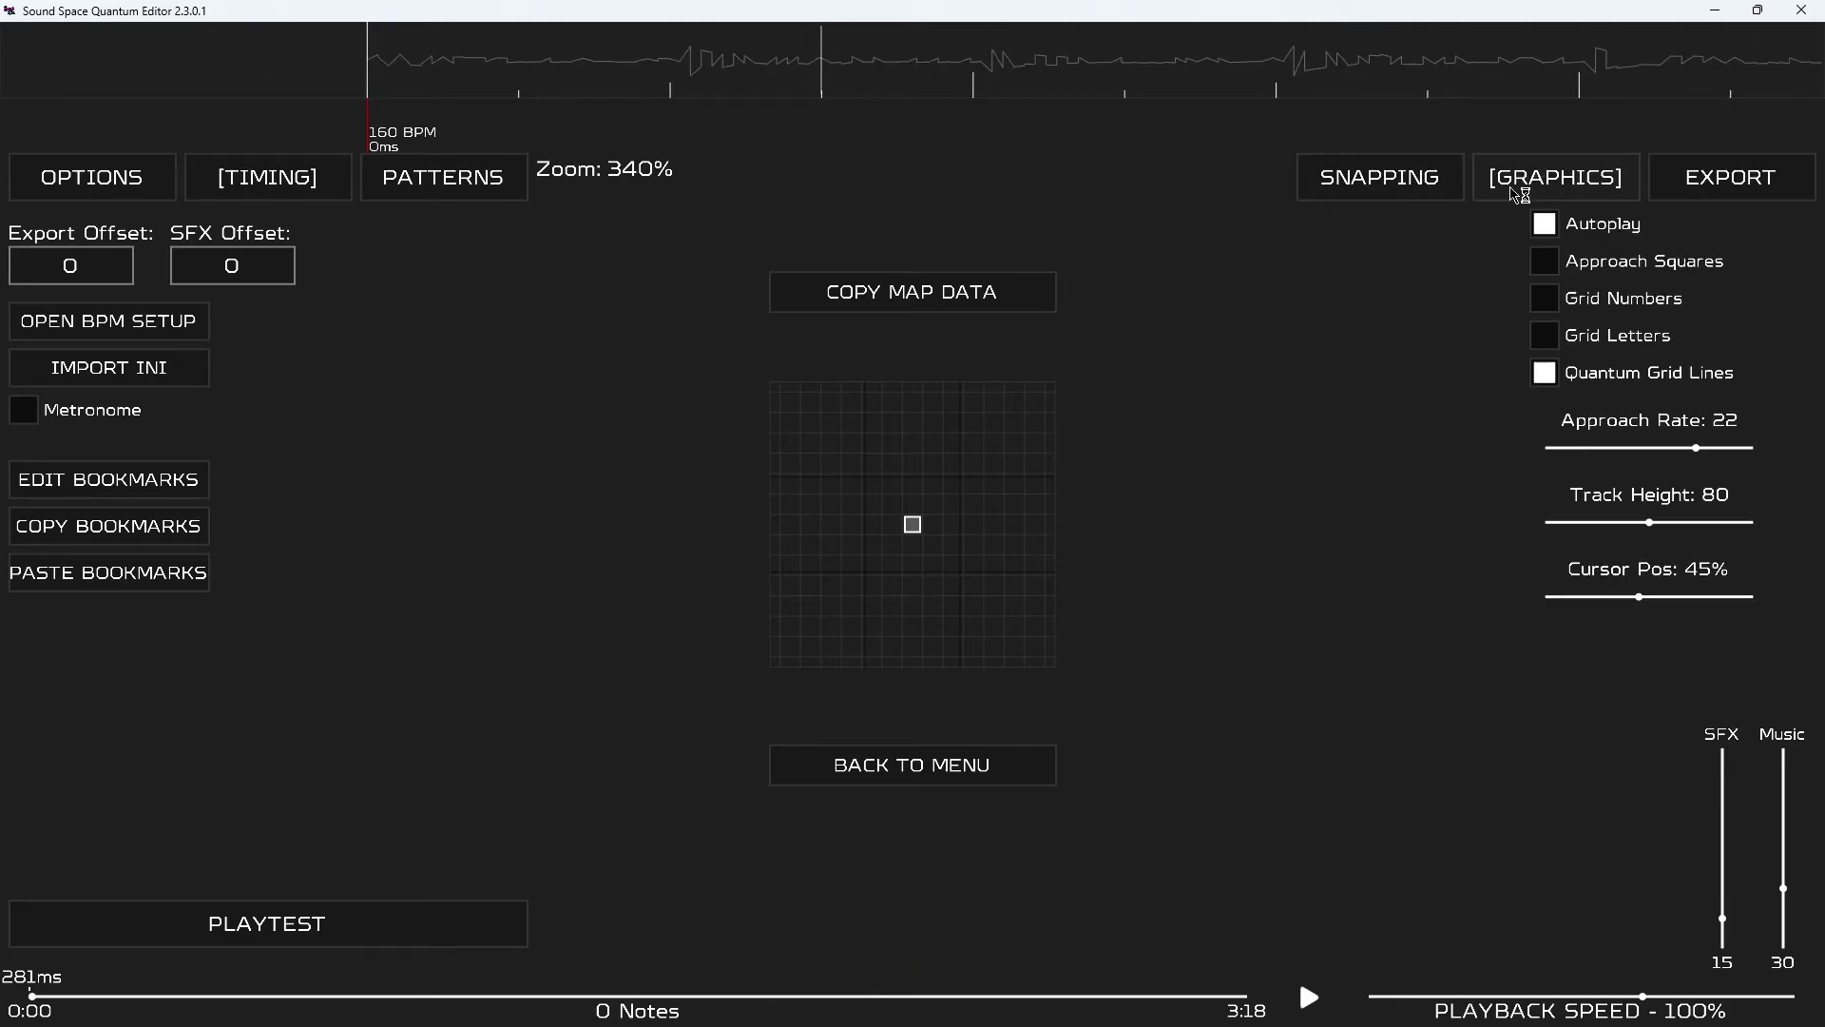
left_click(1451, 189)
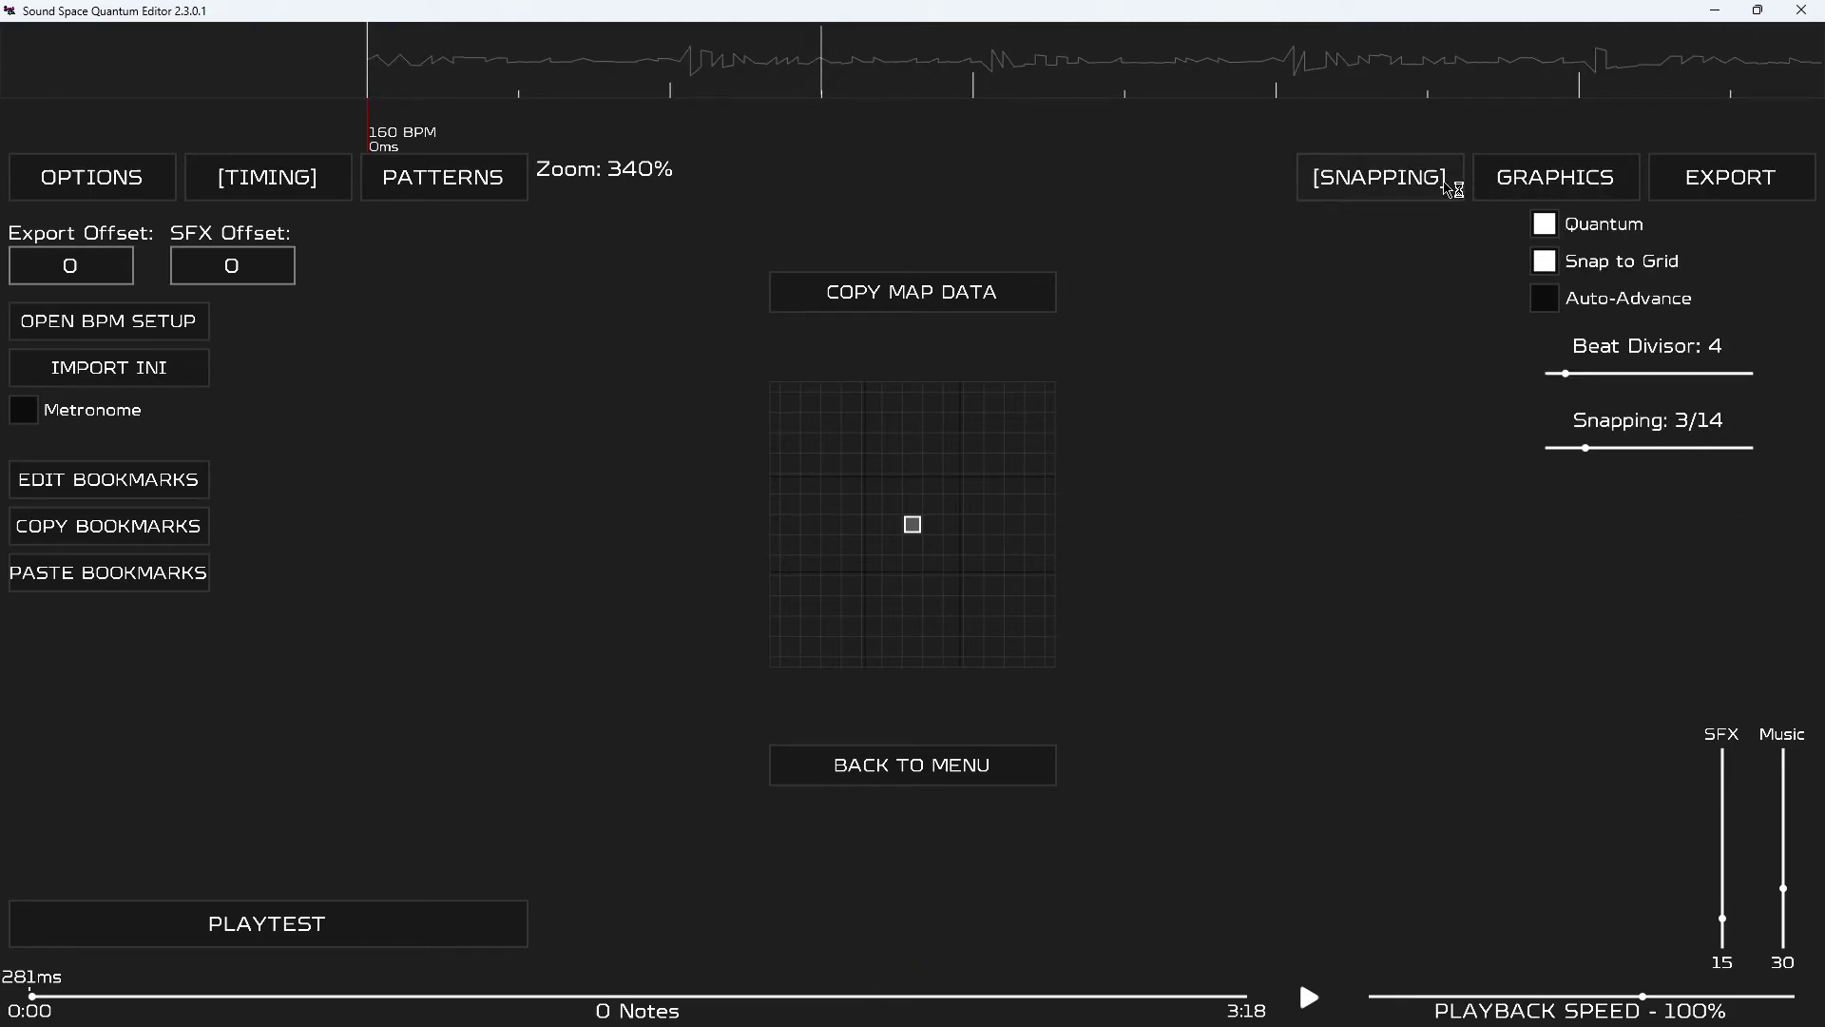
left_click(1512, 182)
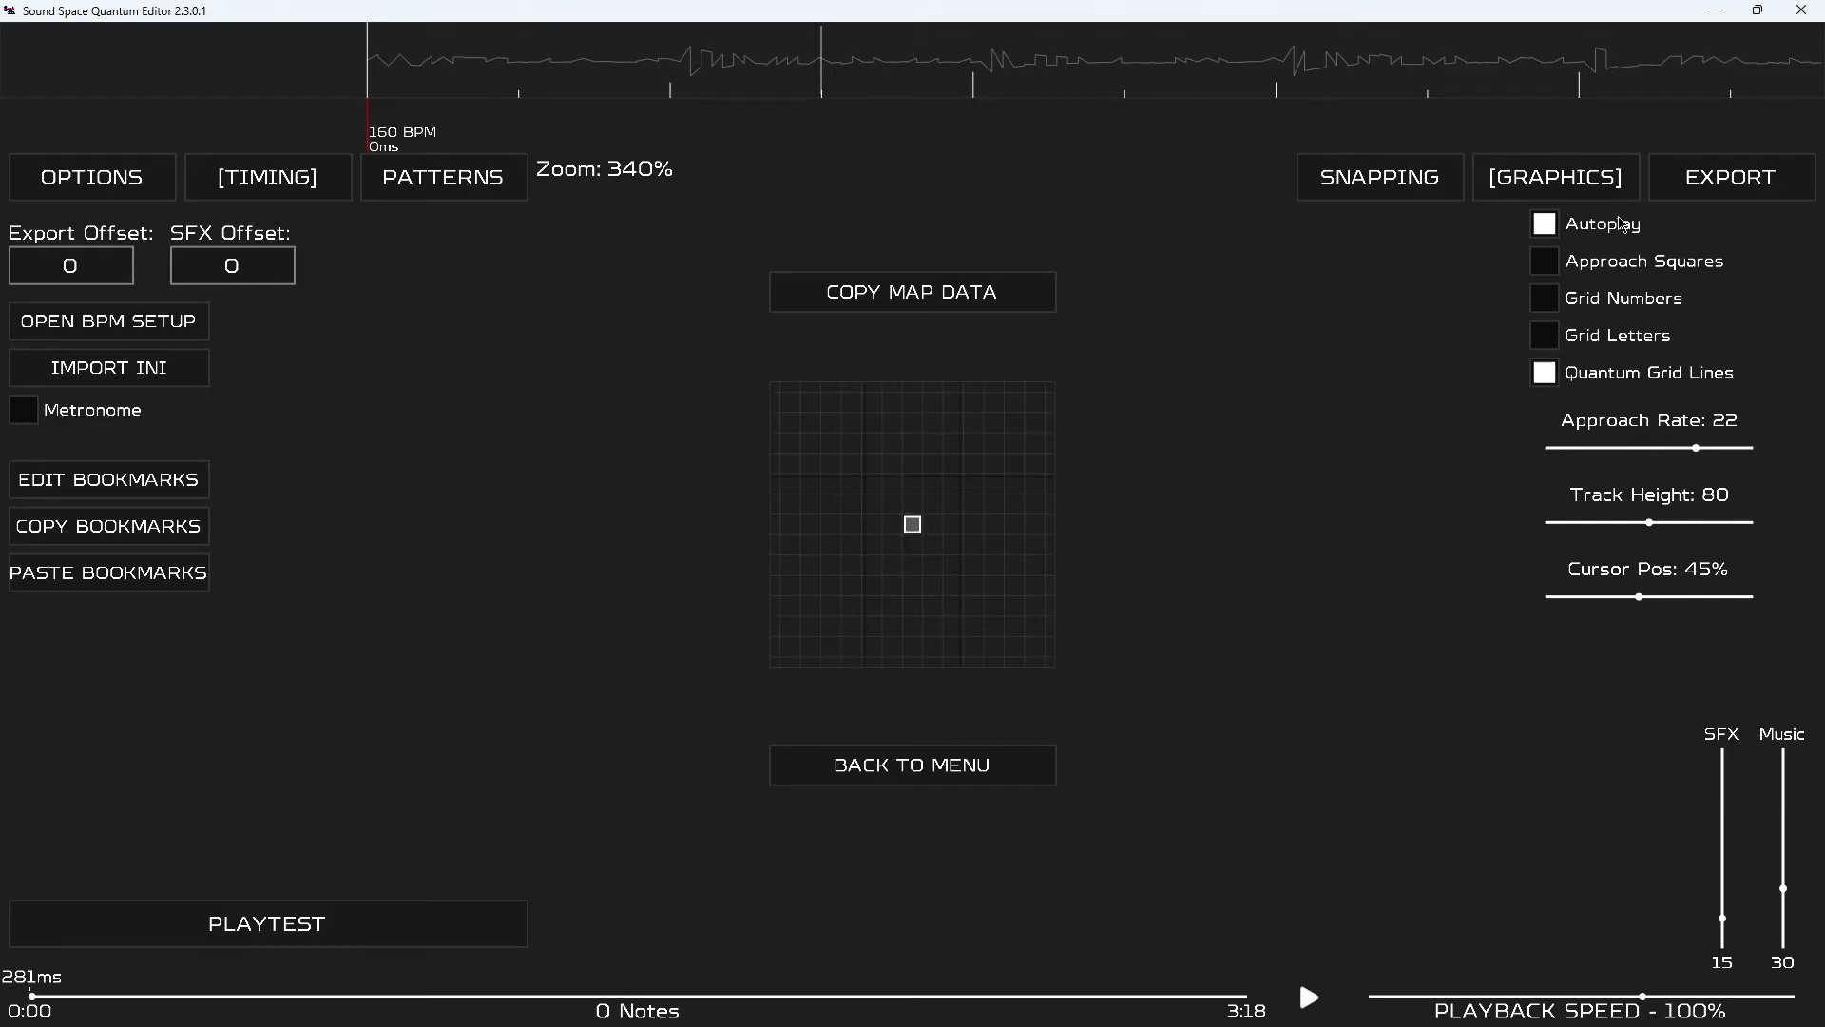
Look through the general options and the timing settings, and display the pattern tools.
left_click(1681, 185)
left_click(1603, 195)
scroll(1434, 277, "down", 3)
scroll(1286, 297, "up", 5)
scroll(1283, 301, "down", 5)
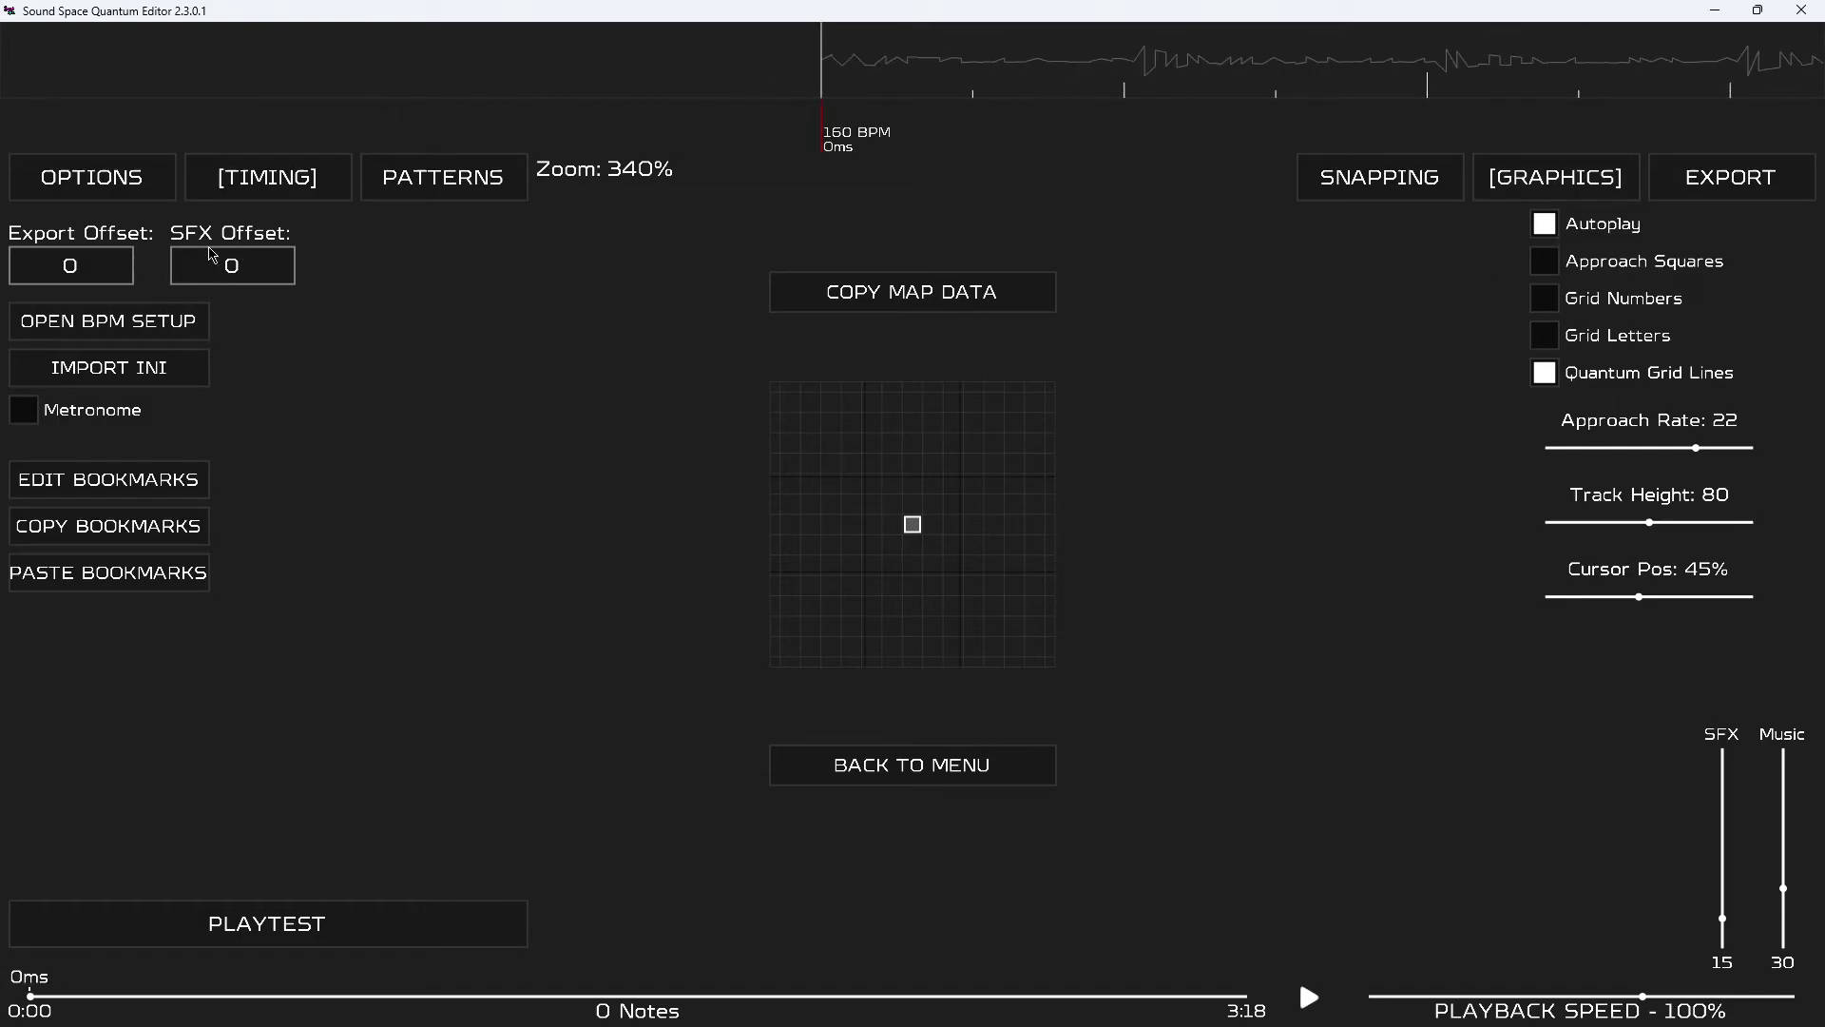
left_click(113, 173)
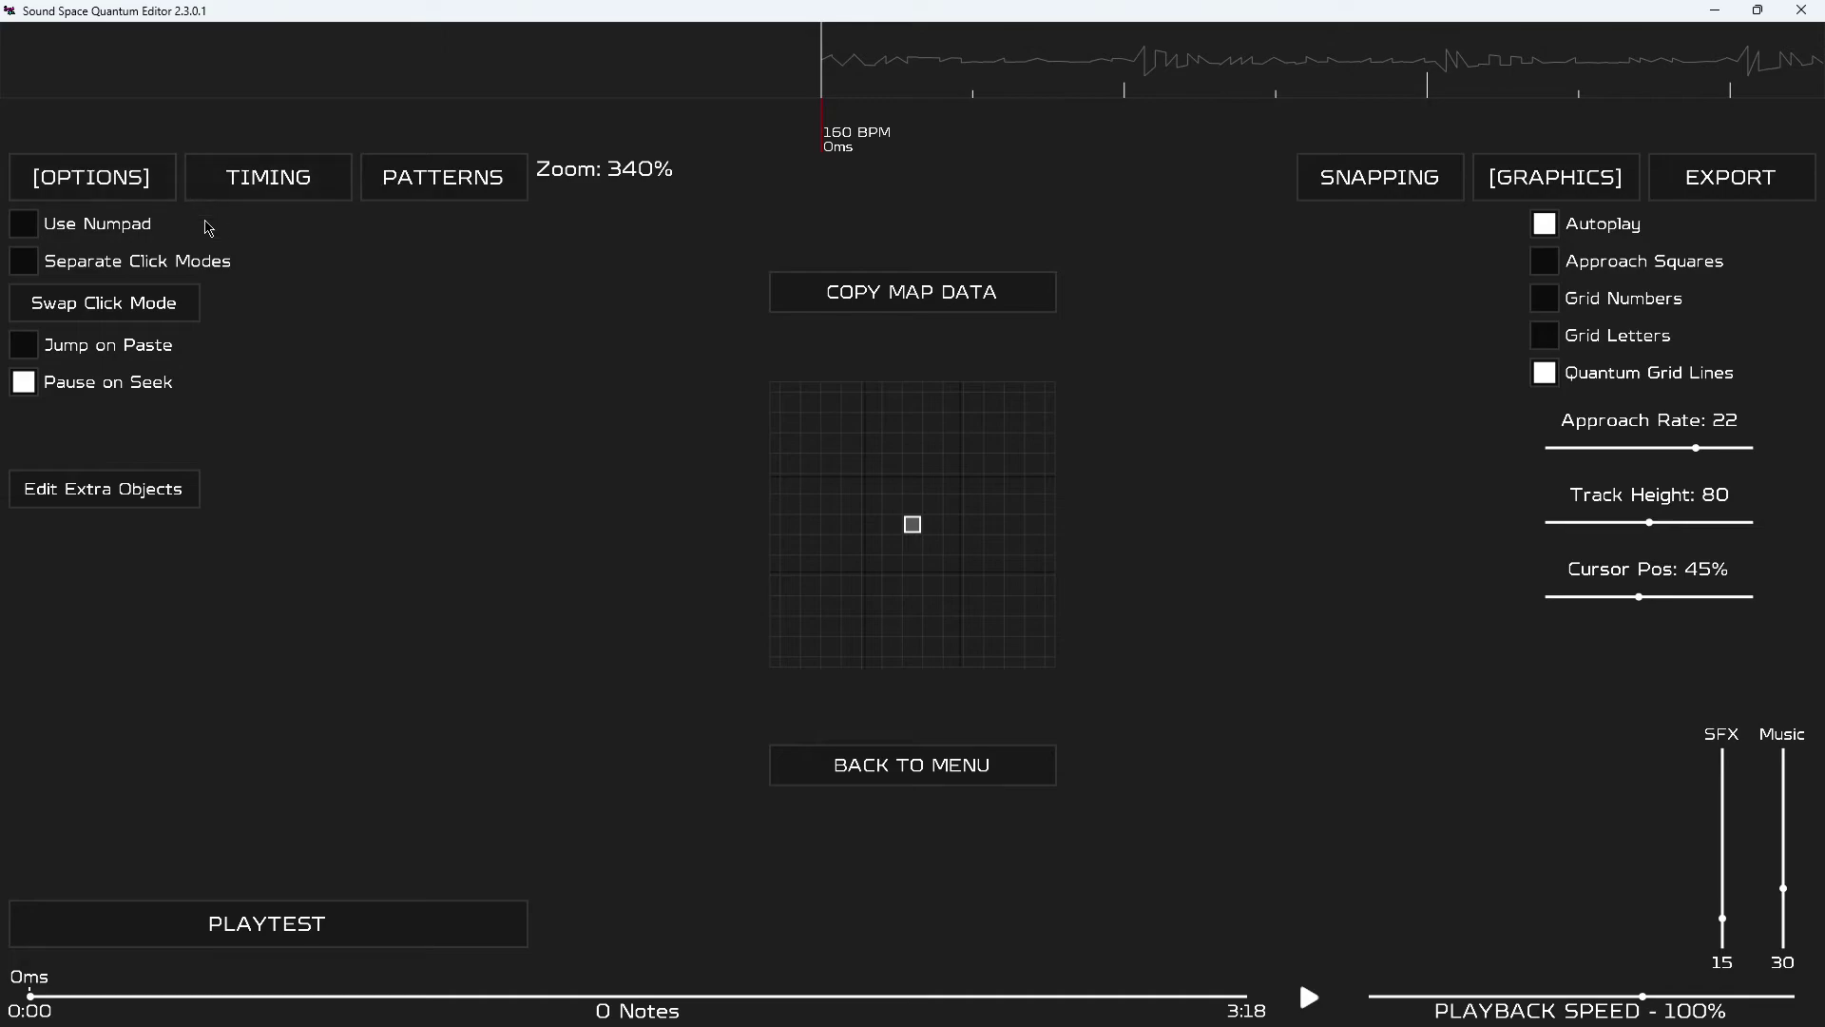
left_click(257, 197)
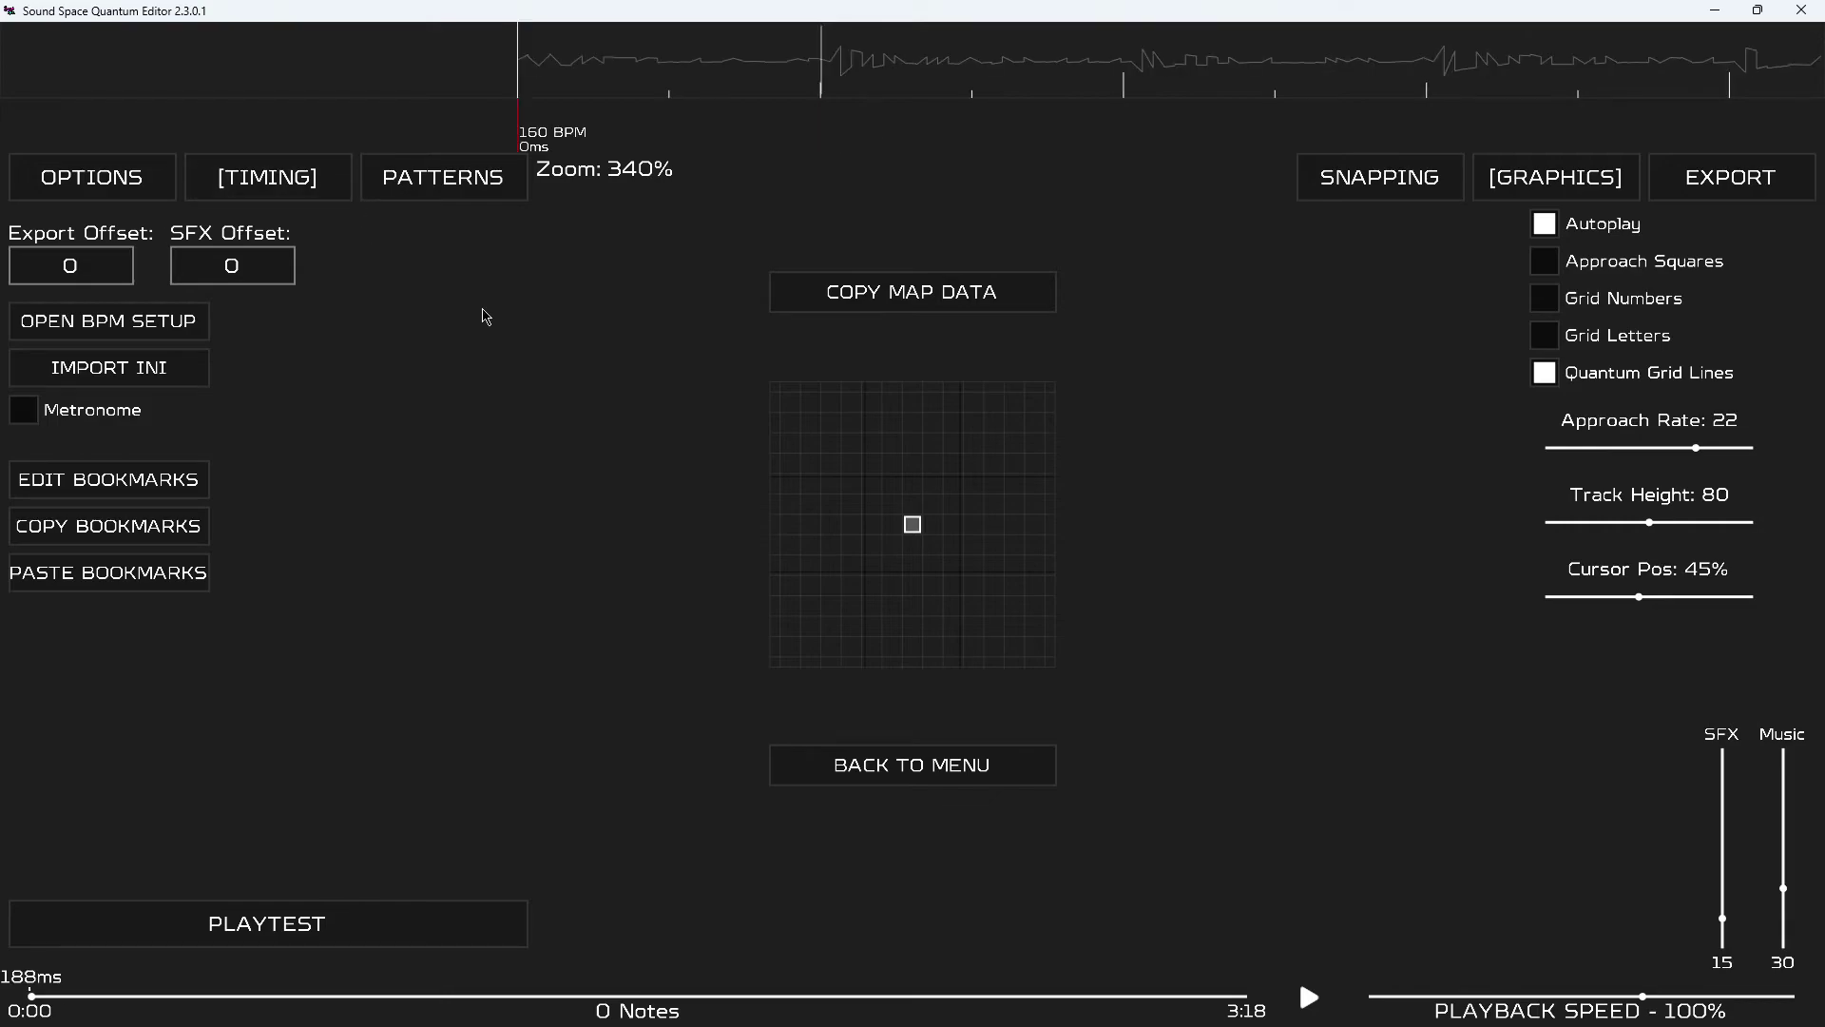
left_click(396, 180)
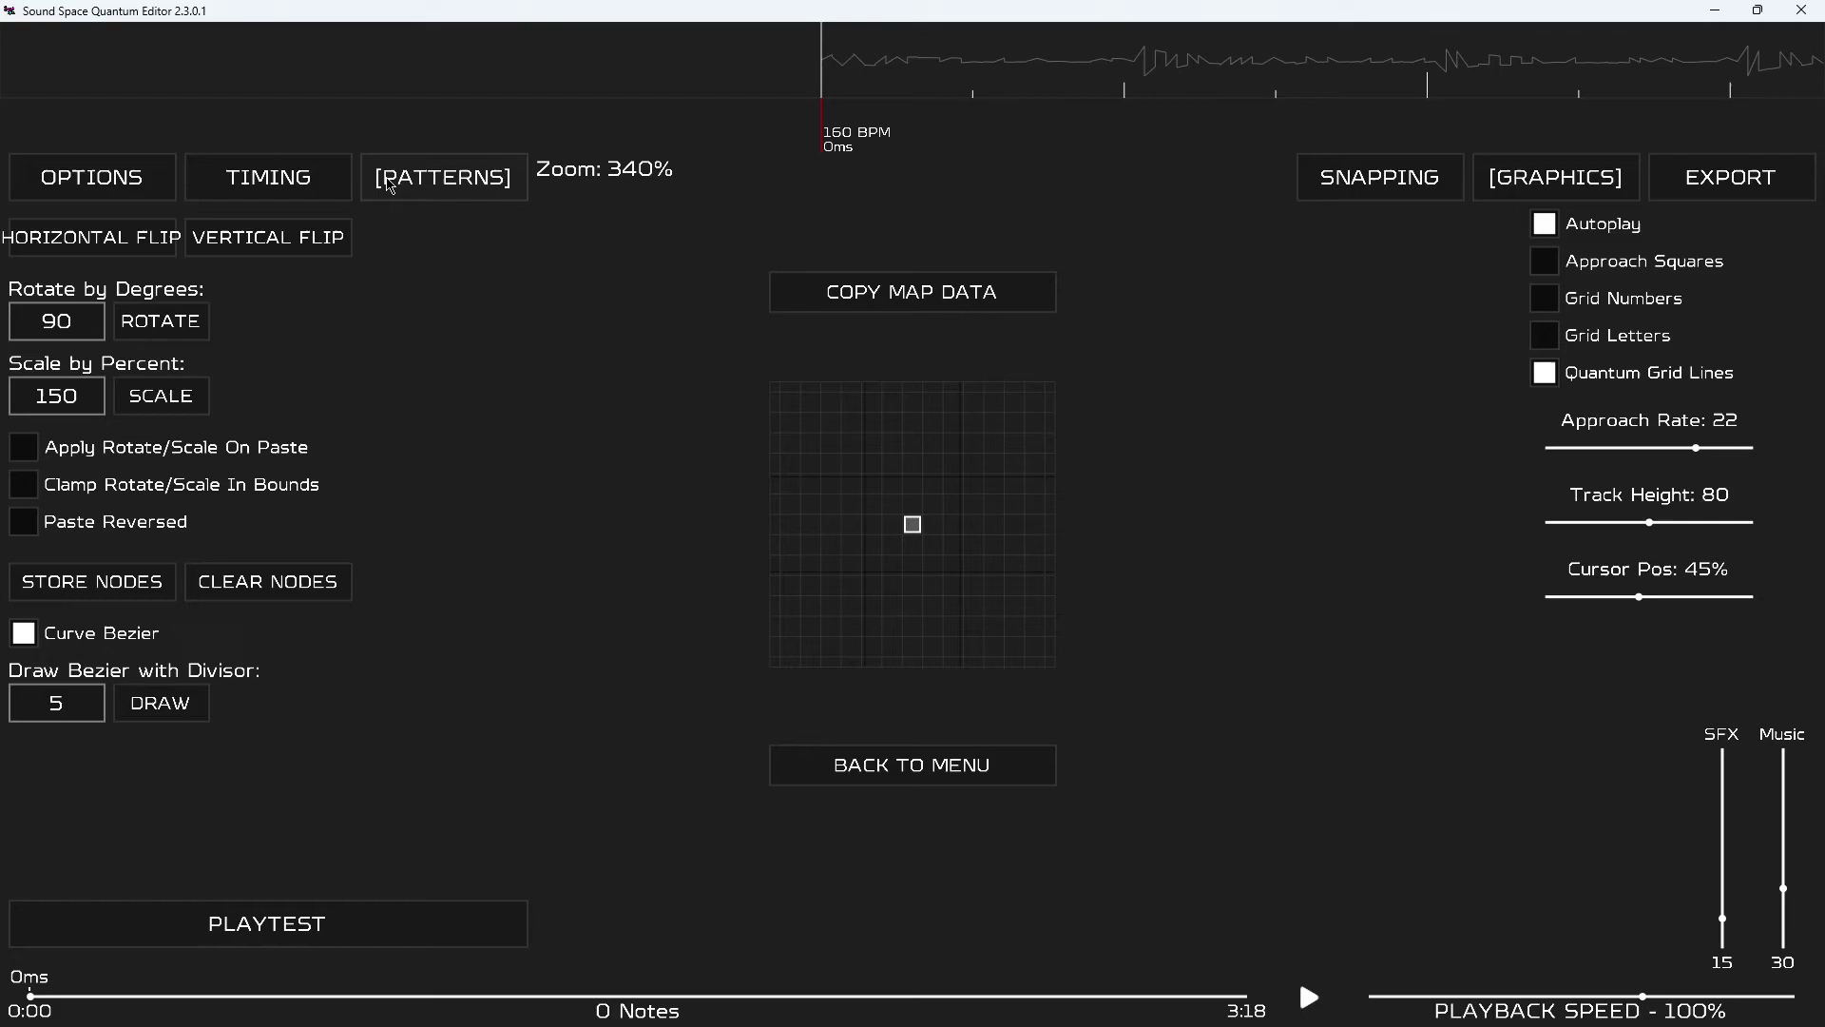
Place three notes down the grid's leftmost column at 1,500, 1,594 and 1,688 ms, and set the approach rate to 10.
scroll(420, 234, "down", 4)
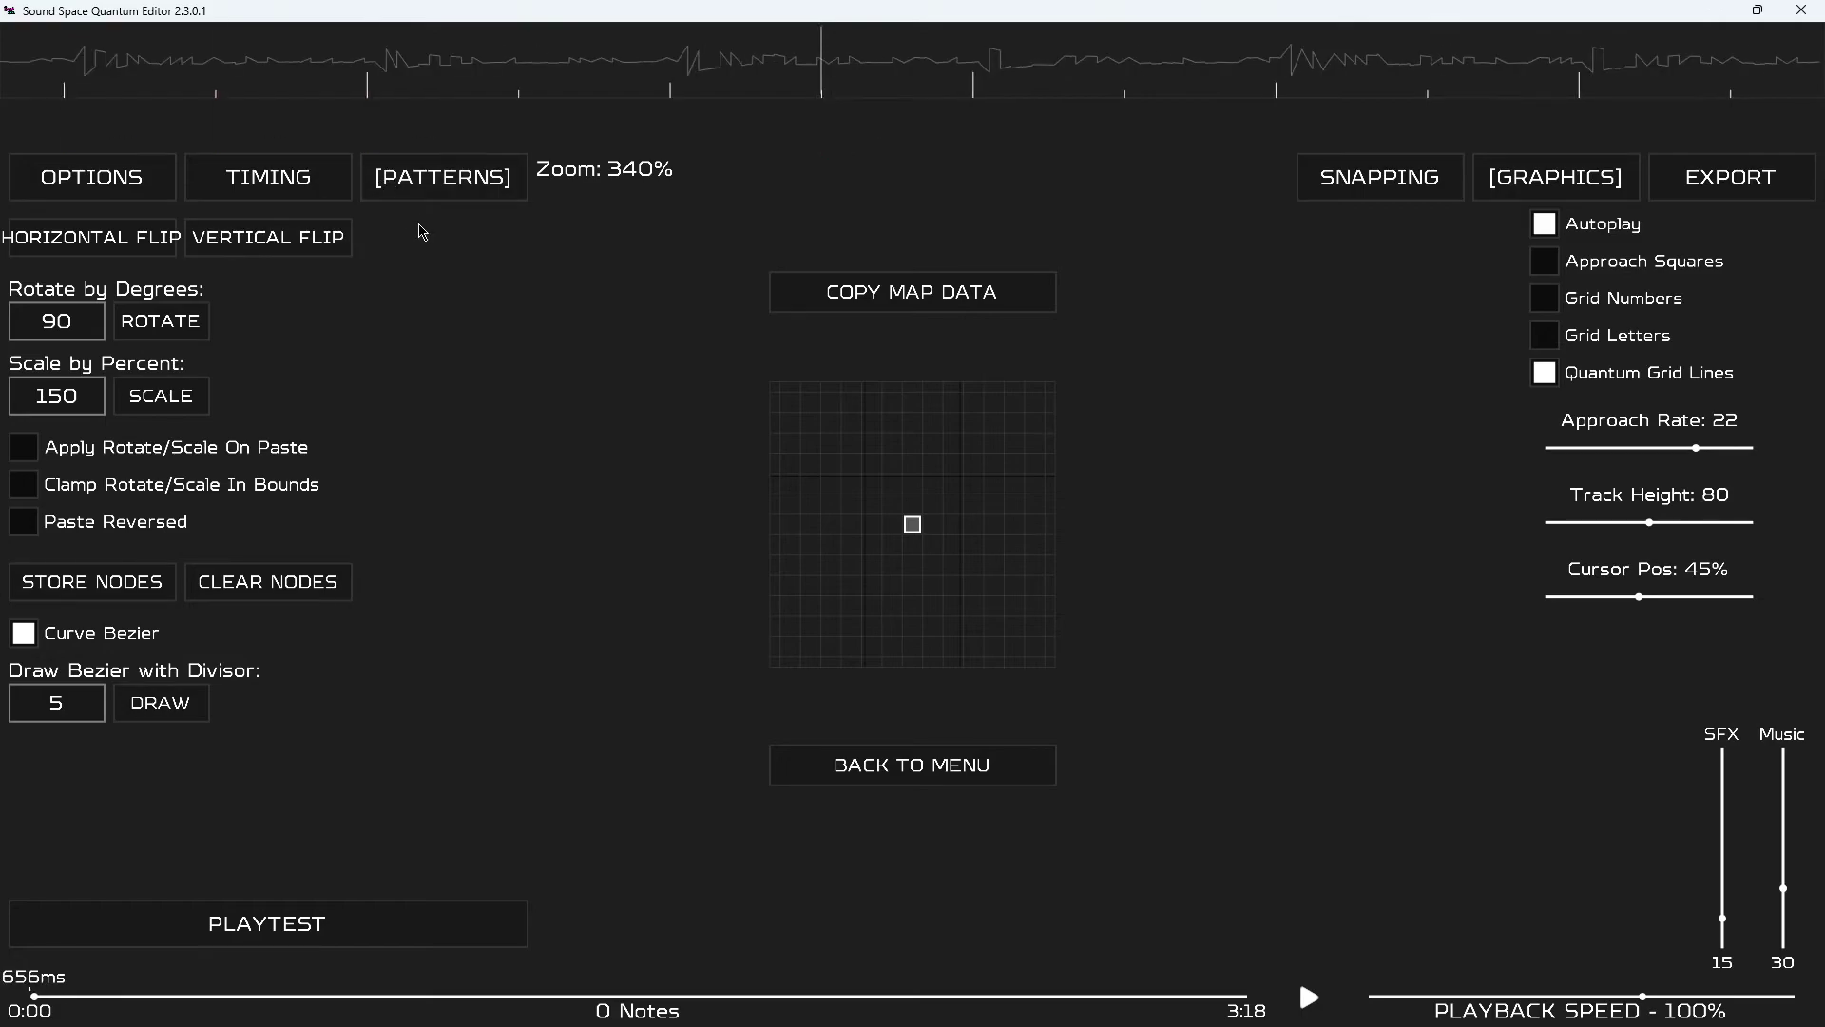
key("q")
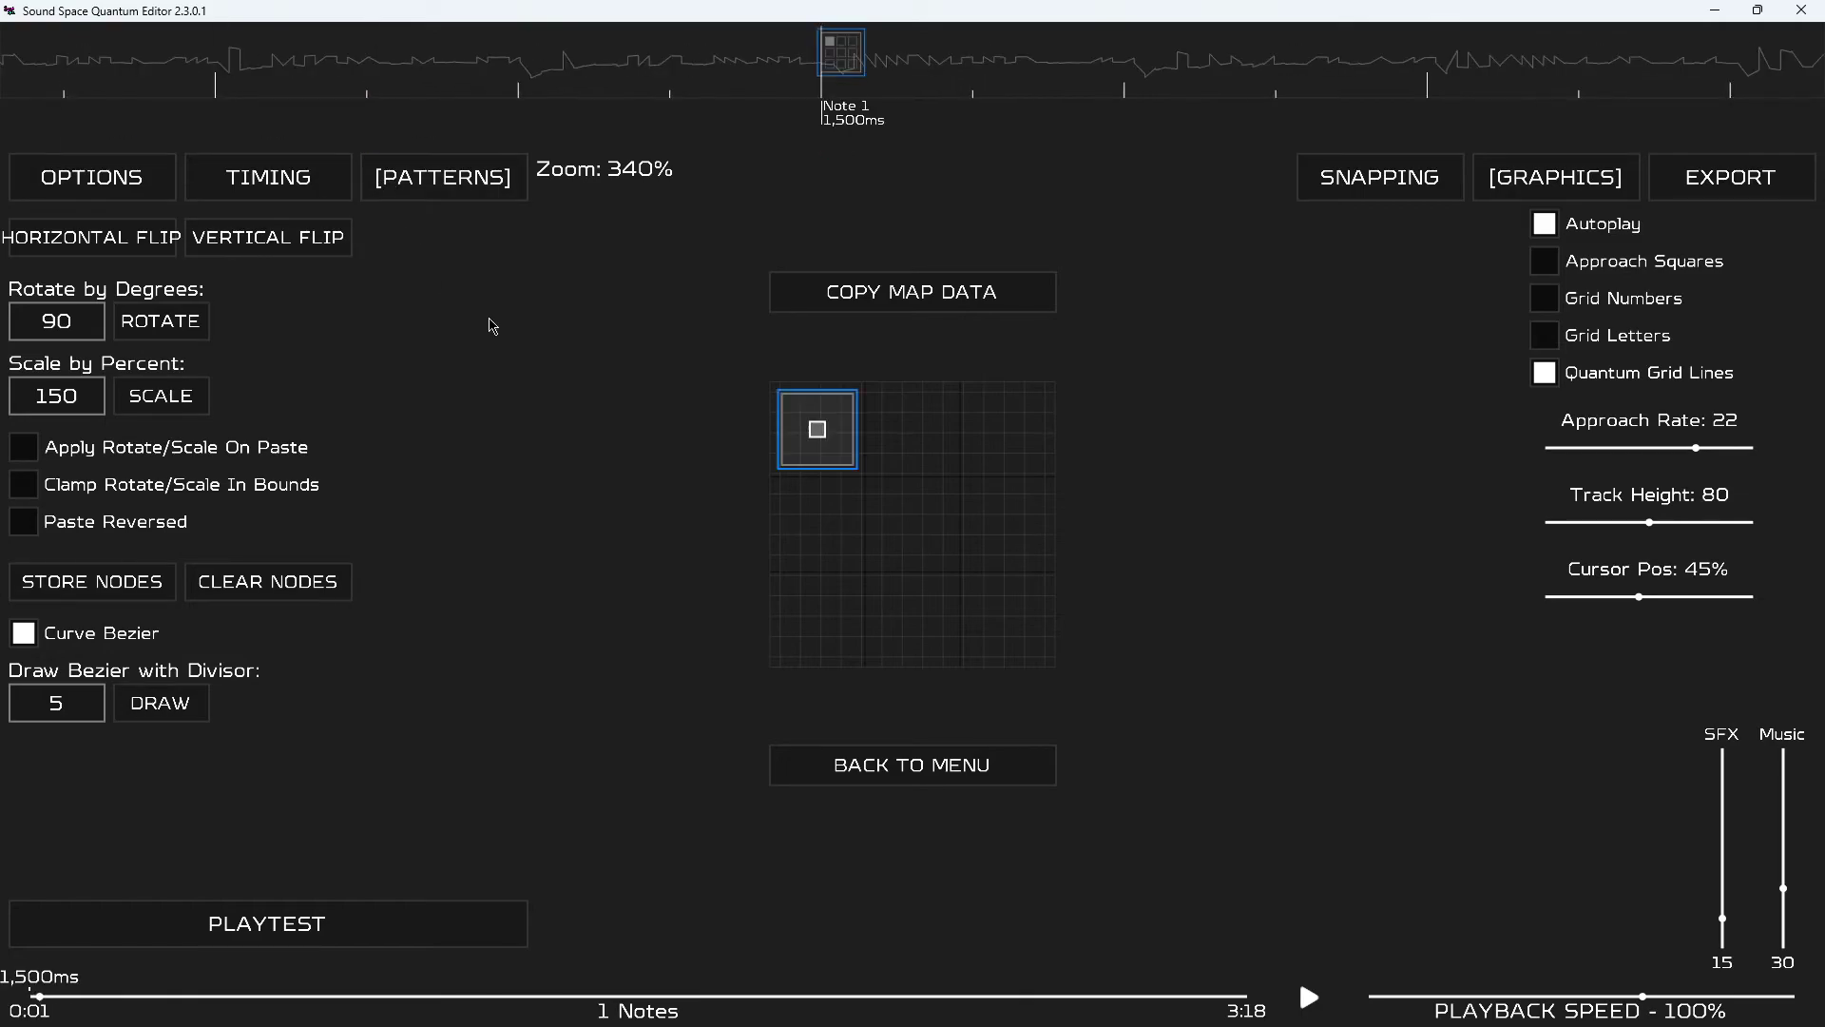
scroll(488, 318, "up", 1)
key("a")
scroll(488, 319, "up", 1)
key("z")
scroll(487, 318, "down", 2)
scroll(713, 171, "up", 1)
scroll(748, 130, "up", 1)
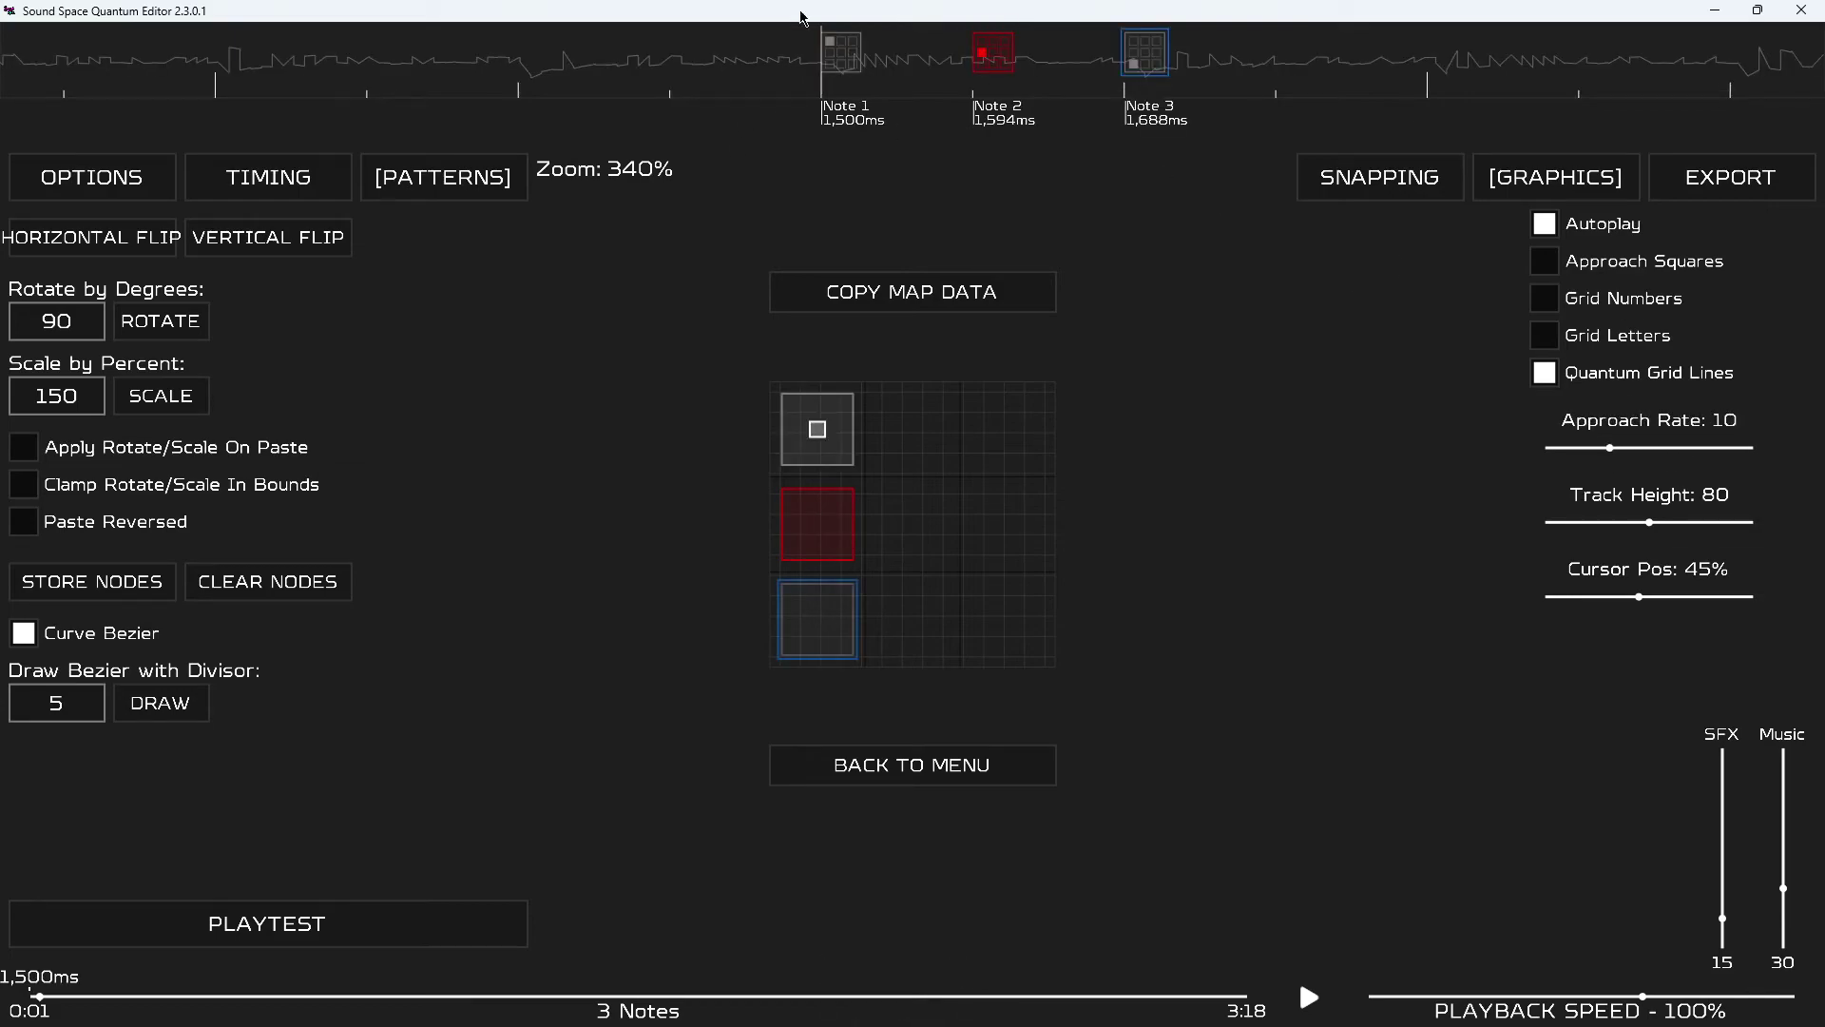
Select all three notes and rotate them repeatedly by 90 degrees through a full turn.
left_click_drag(726, 29, 1271, 76)
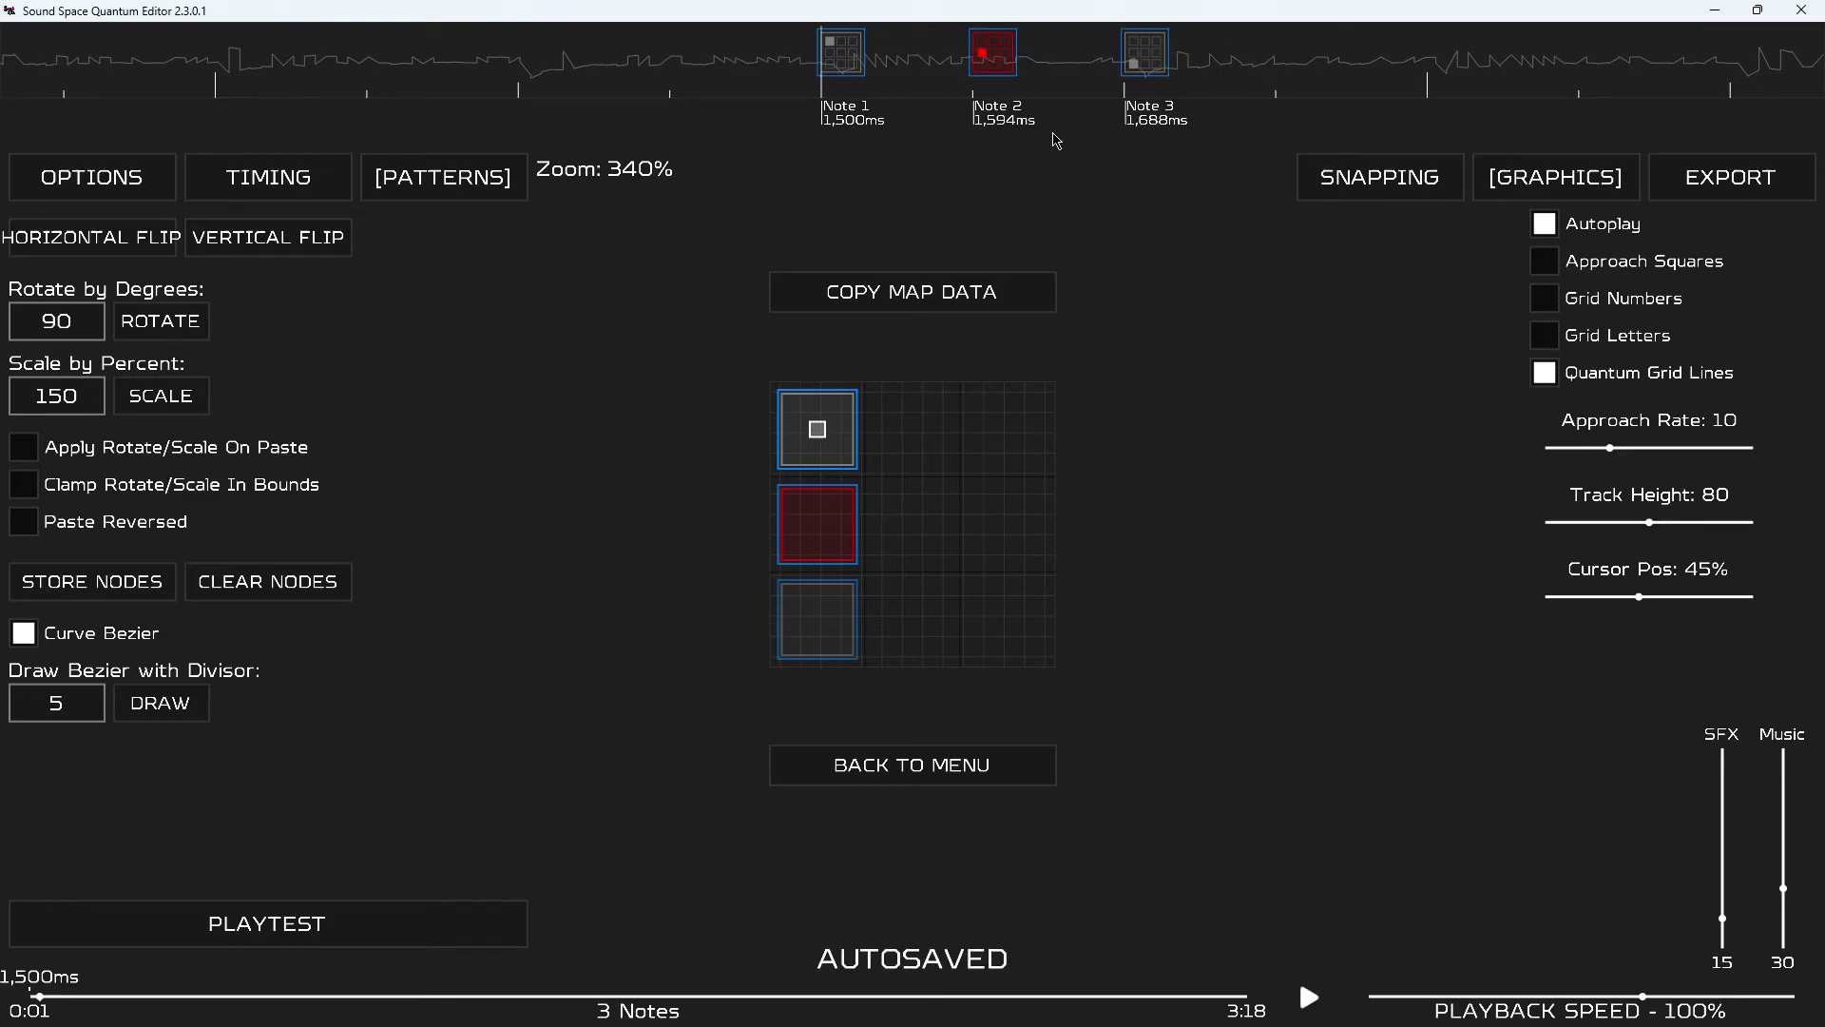
left_click(148, 336)
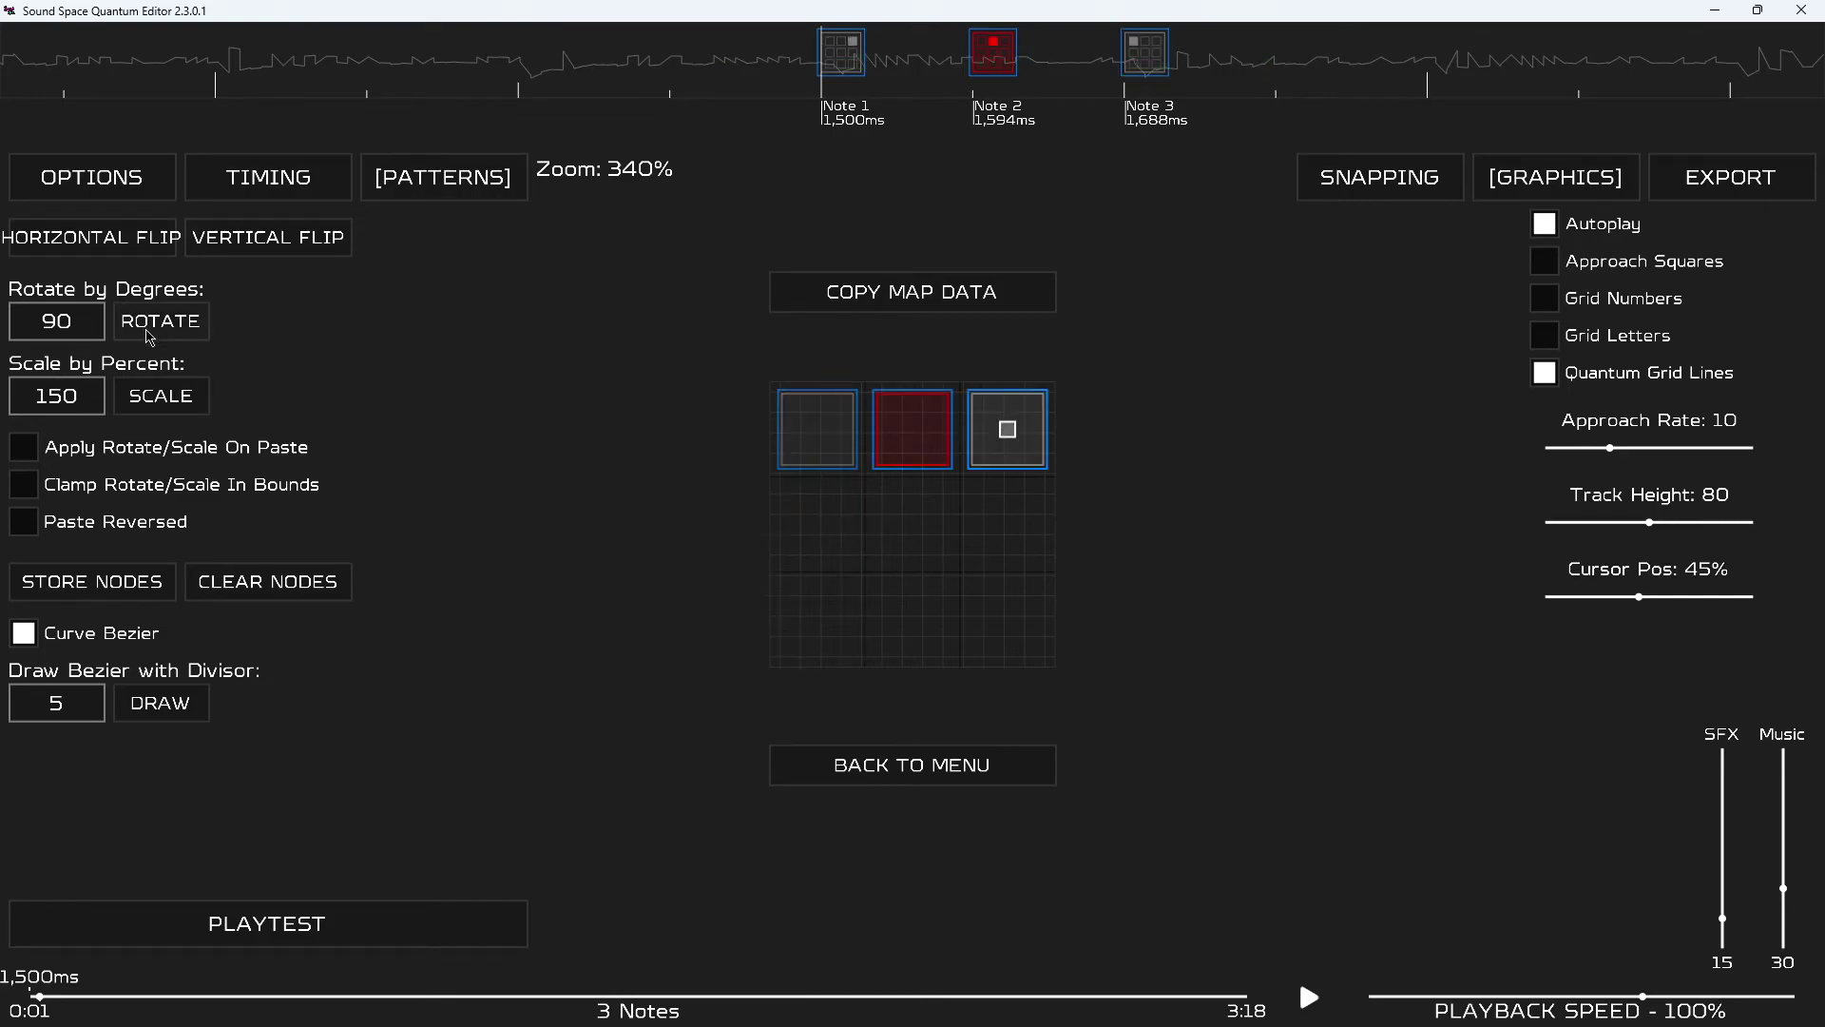
left_click(160, 324)
left_click(160, 323)
left_click(159, 323)
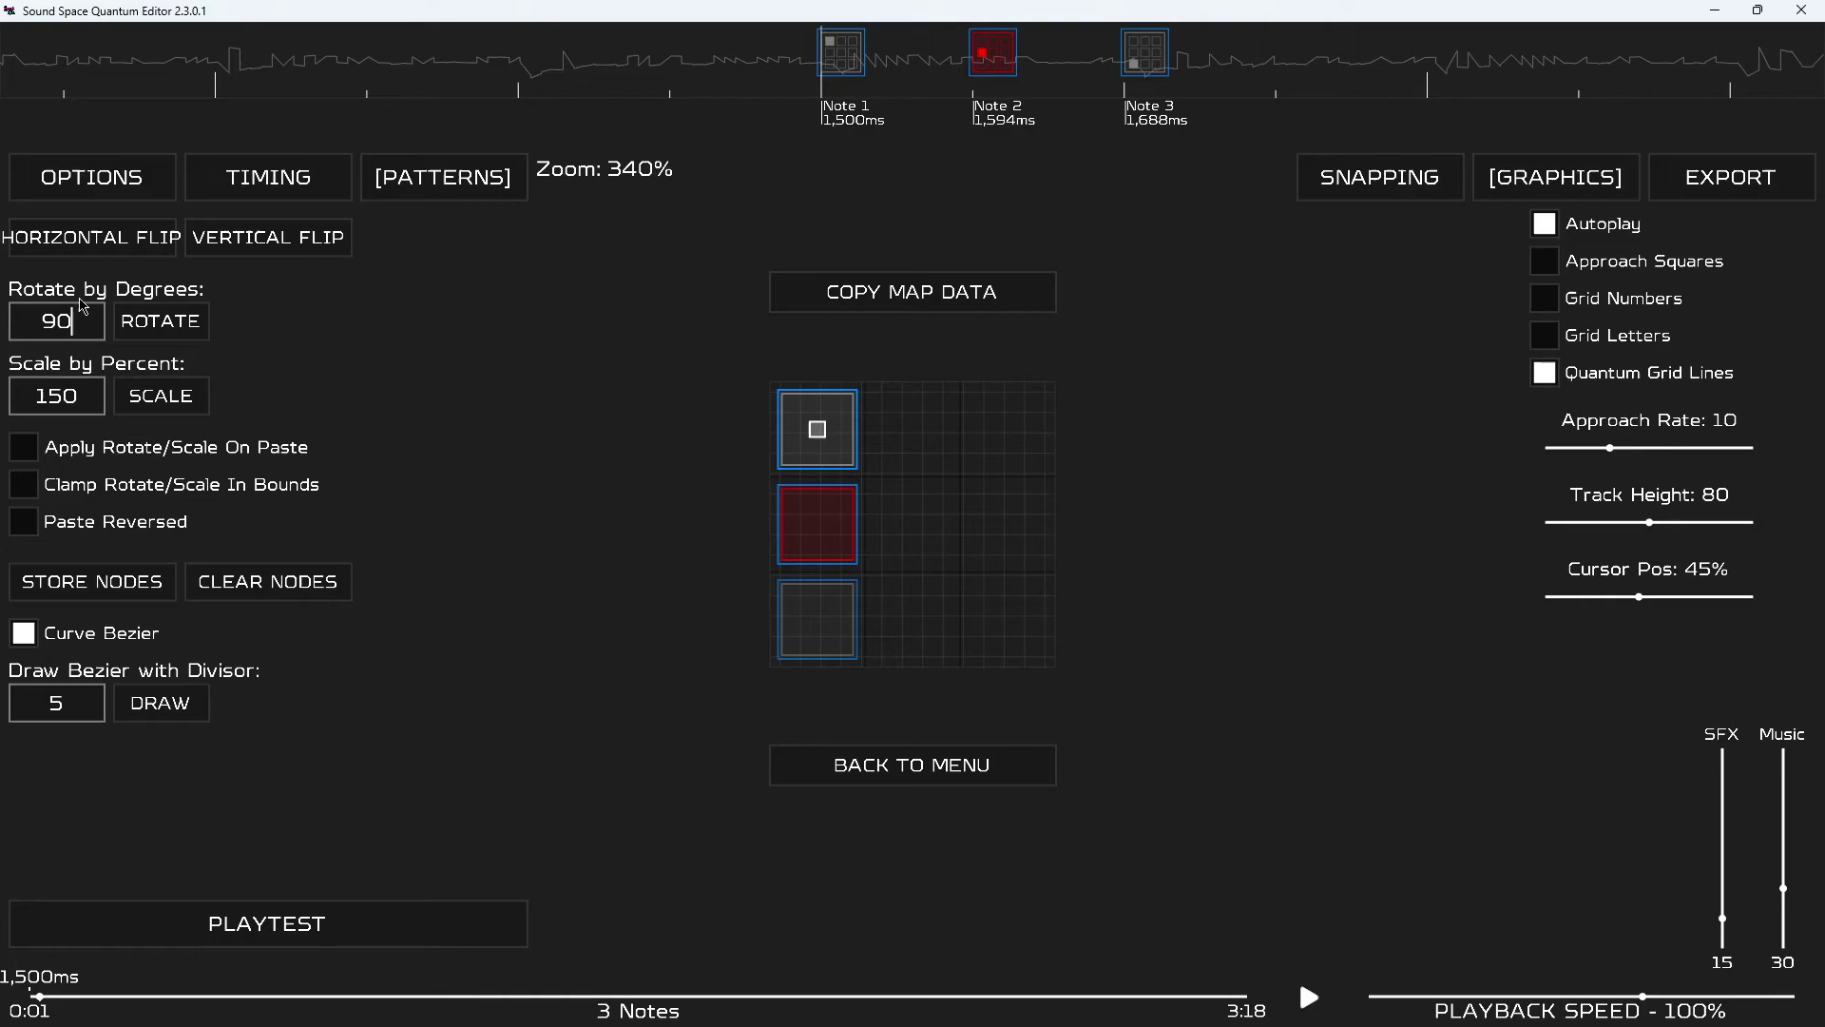
Set the rotation to -90 degrees and rotate the selected notes repeatedly in the opposite direction.
type("-")
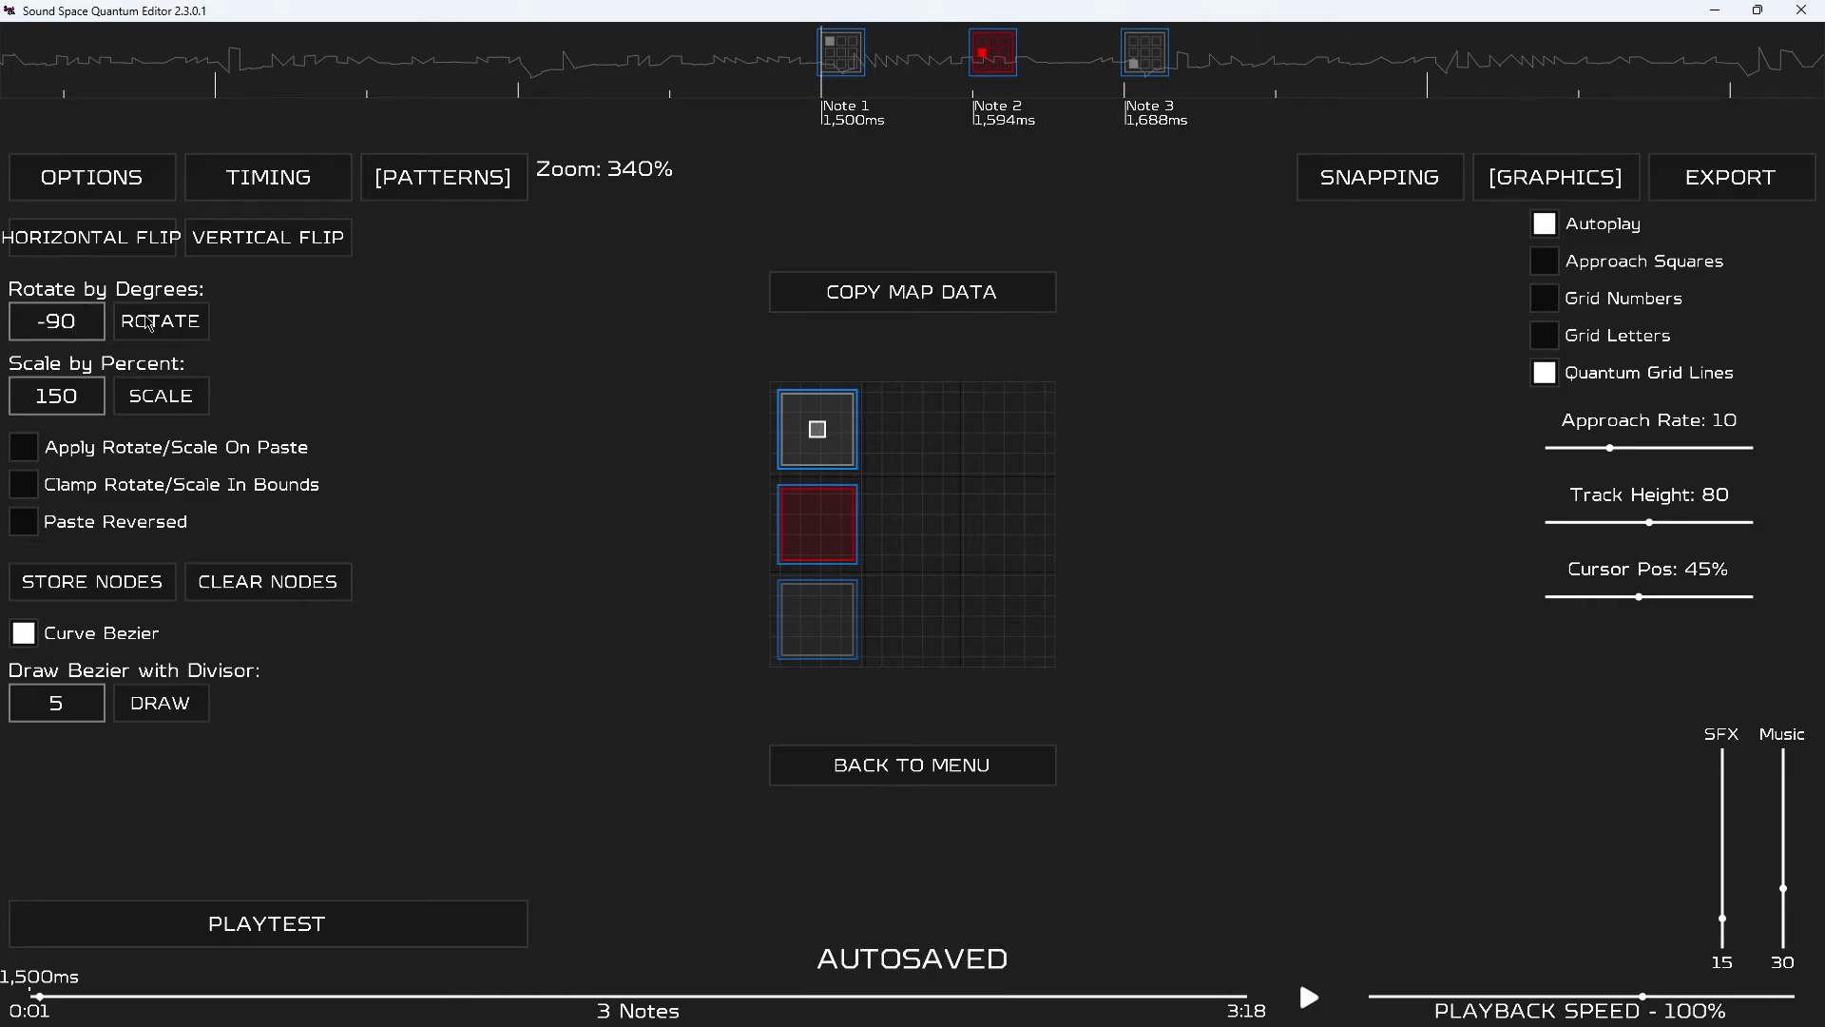
left_click(150, 323)
left_click(149, 323)
left_click(150, 323)
left_click(149, 323)
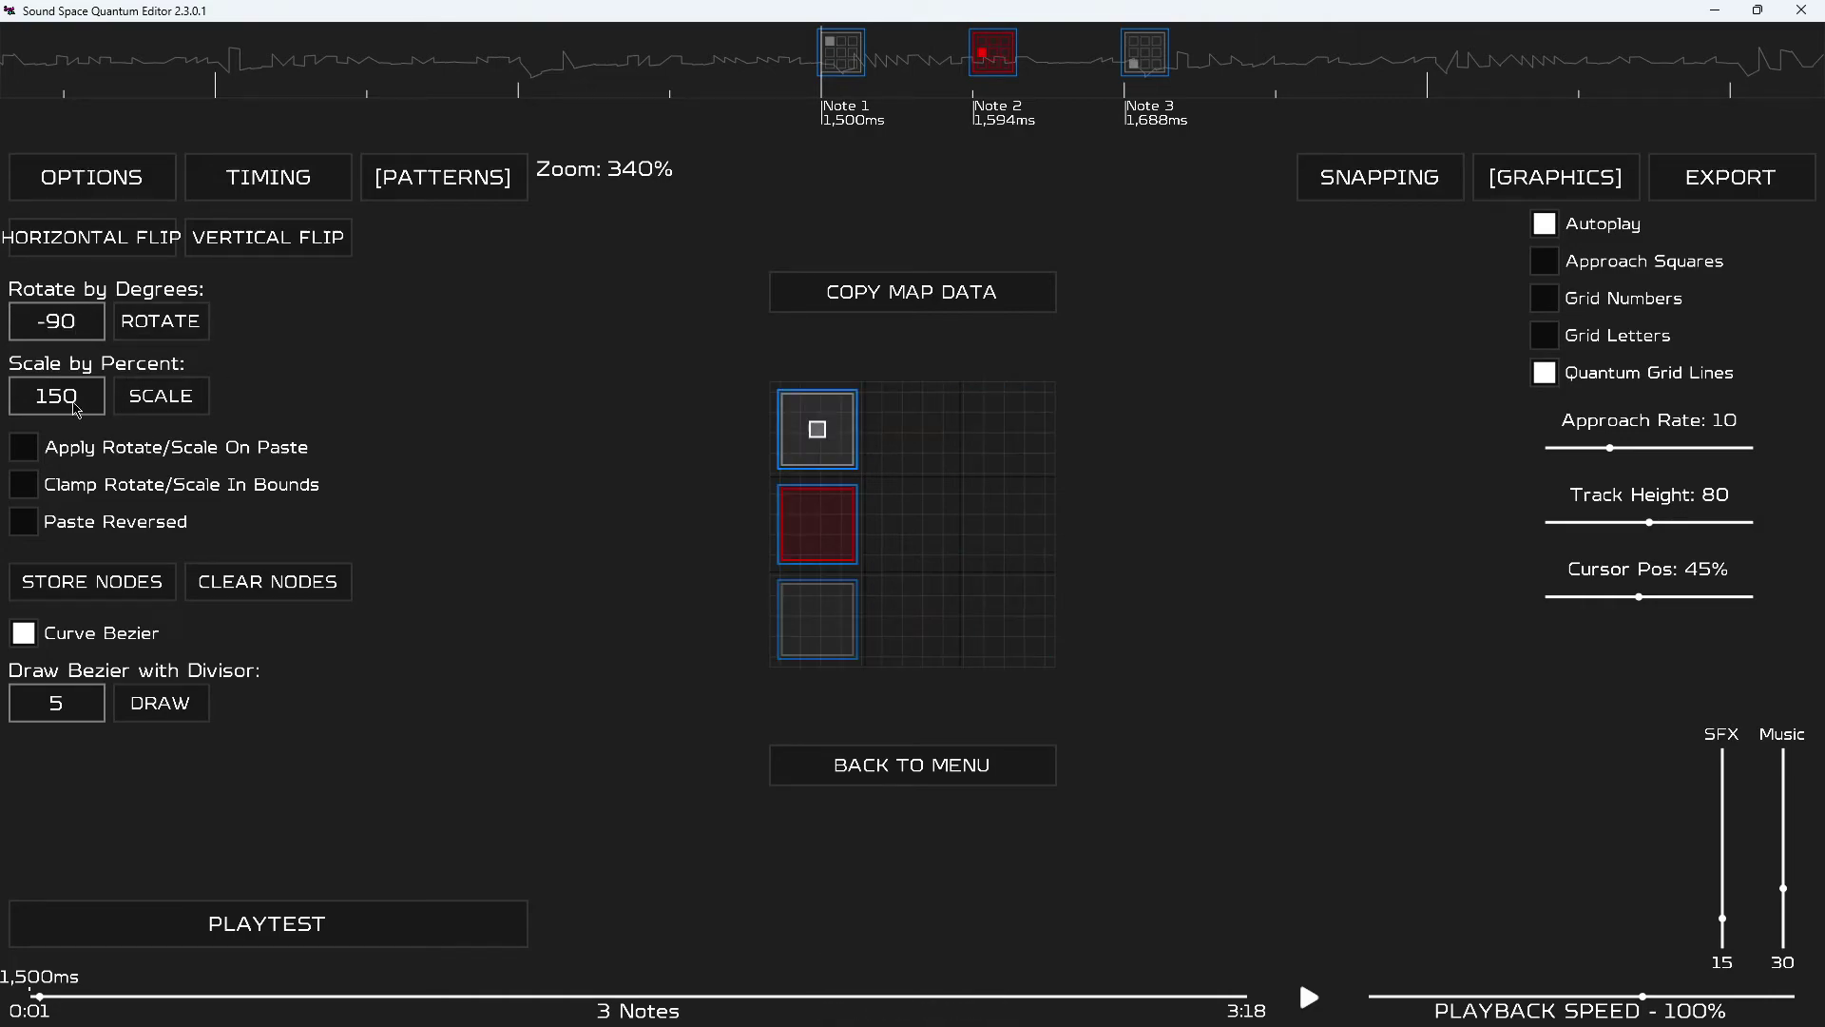
Scale the three selected notes by 150 percent and undo the scaling, doing this twice.
left_click(161, 395)
key("ctrl+z")
left_click(140, 407)
key("ctrl+z")
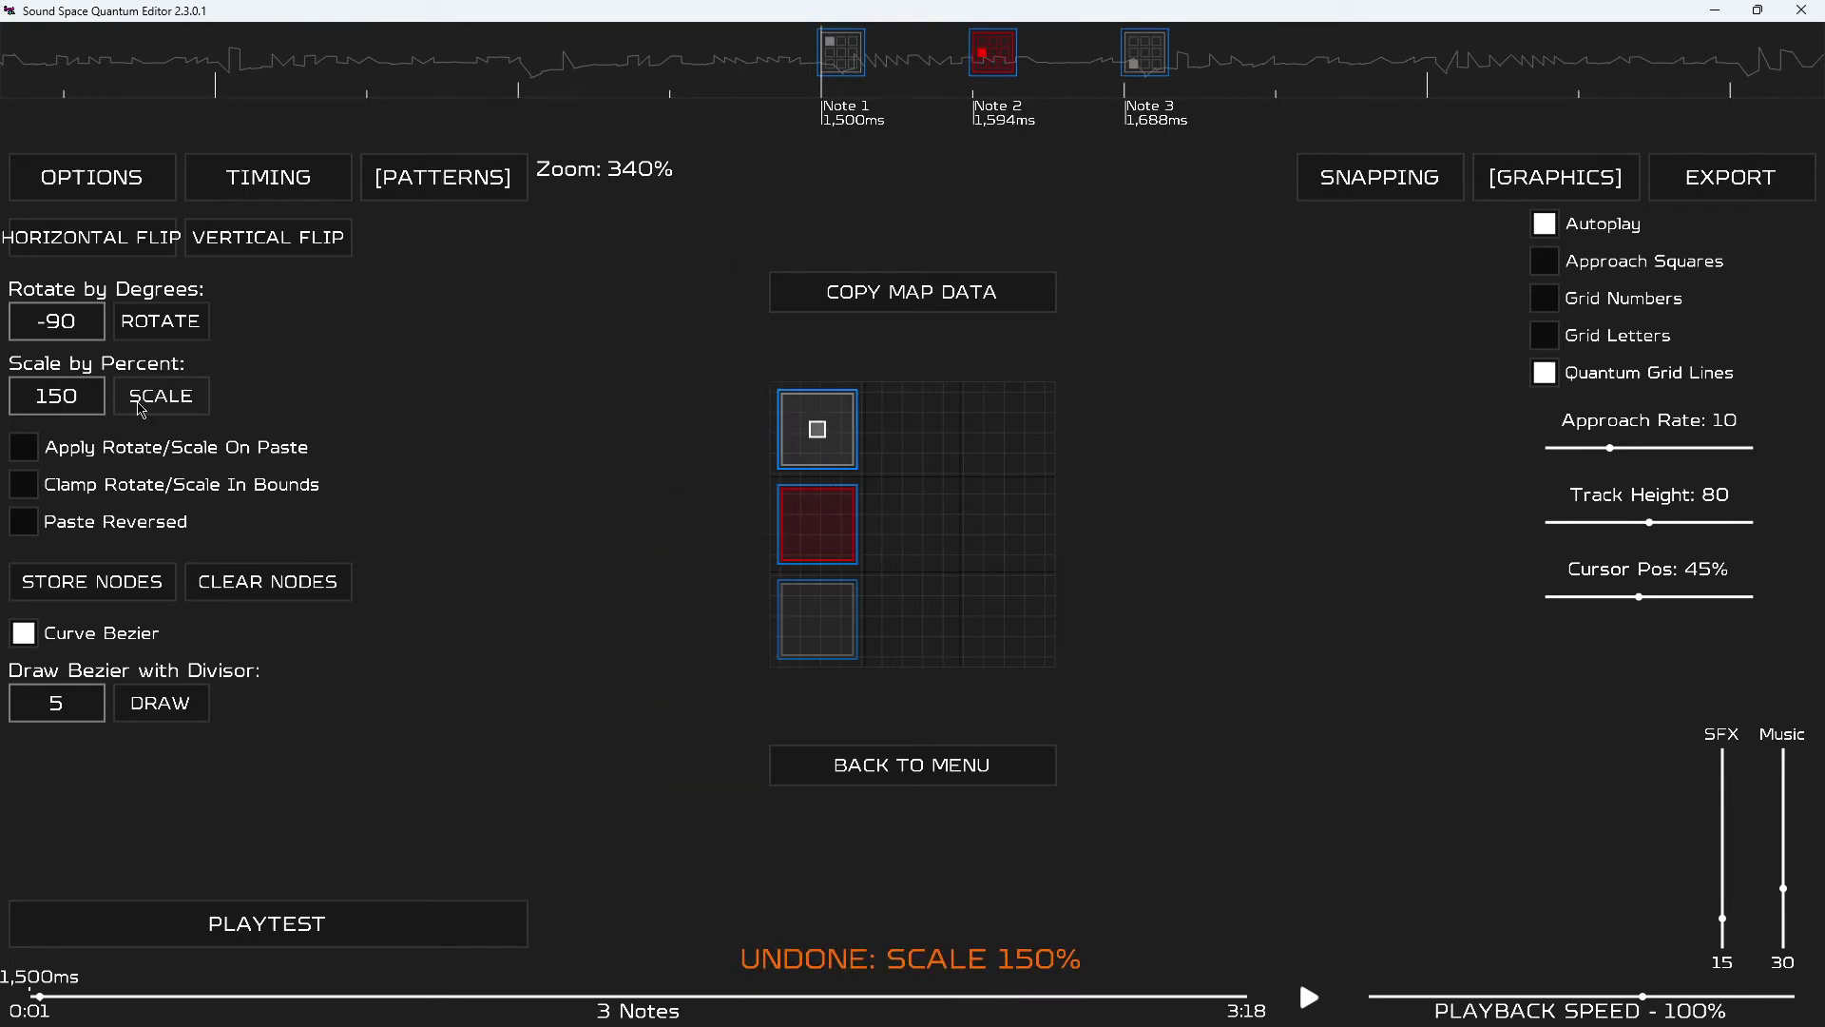
Turn on Clamp Rotate/Scale In Bounds, scale the three notes by 150 percent twice, and undo the scalings.
left_click(26, 485)
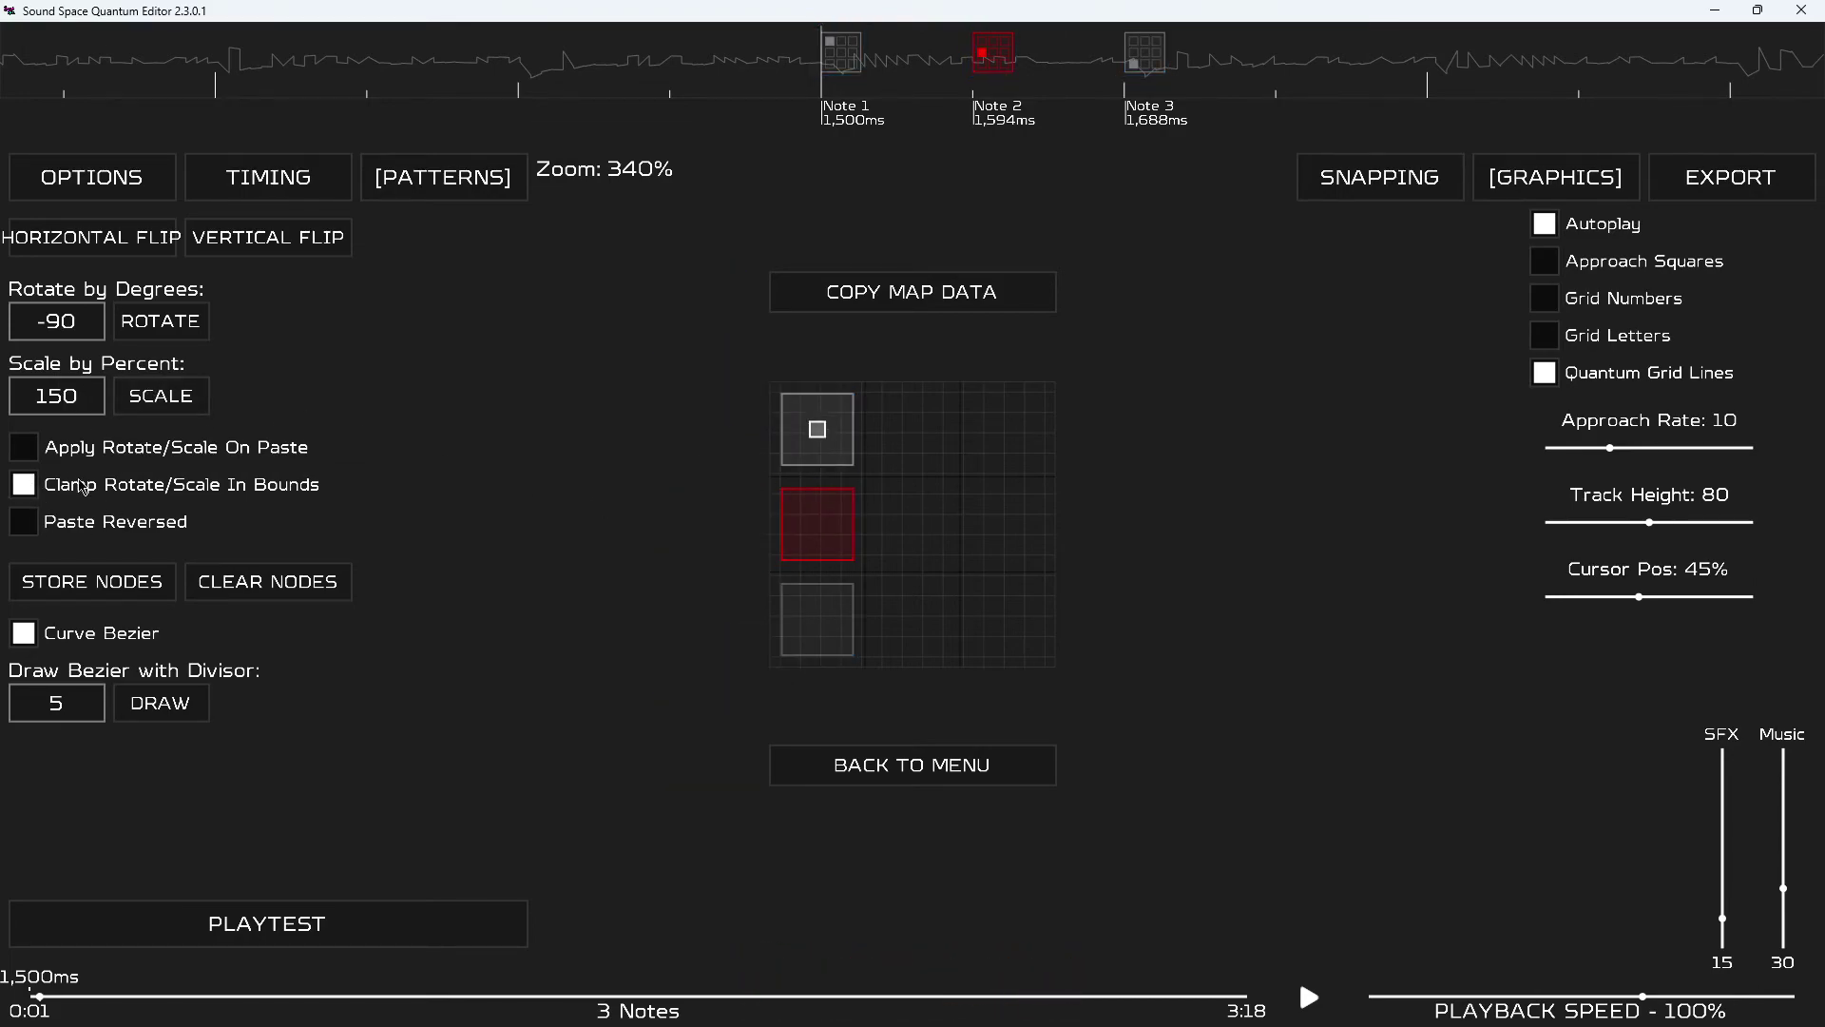
left_click_drag(679, 62, 1672, 42)
left_click(180, 404)
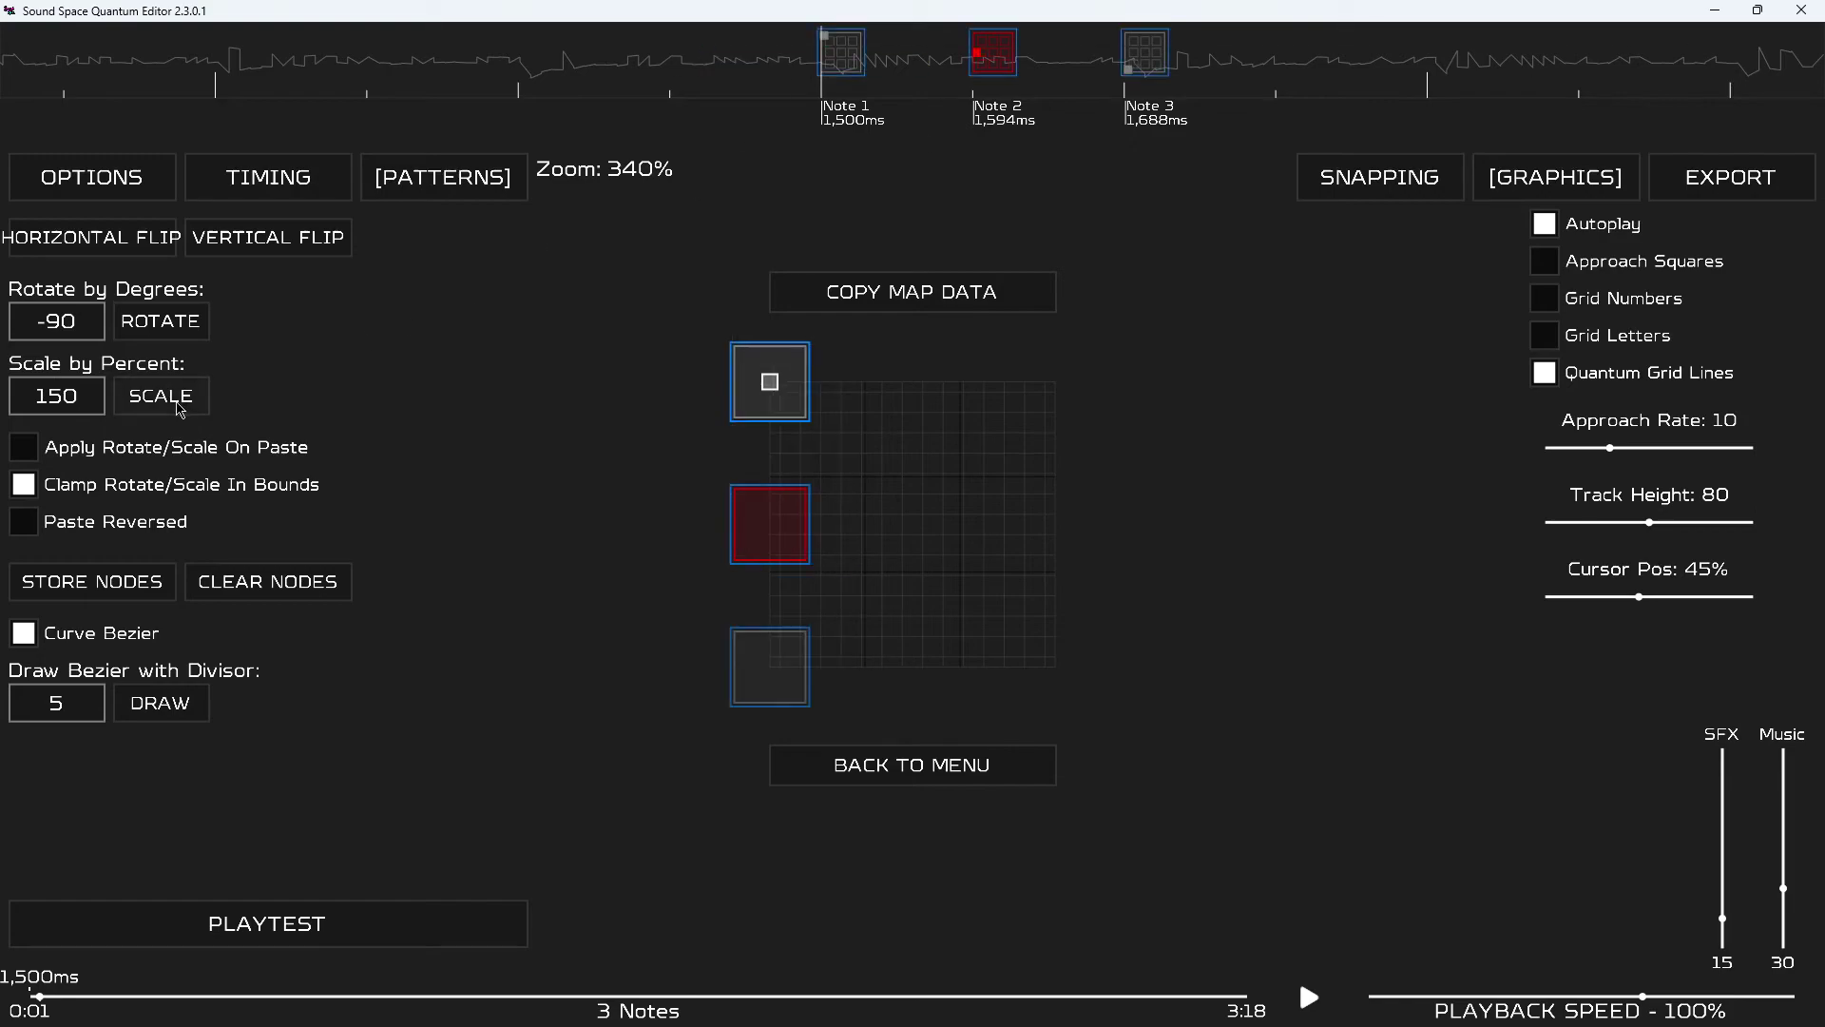
left_click(177, 404)
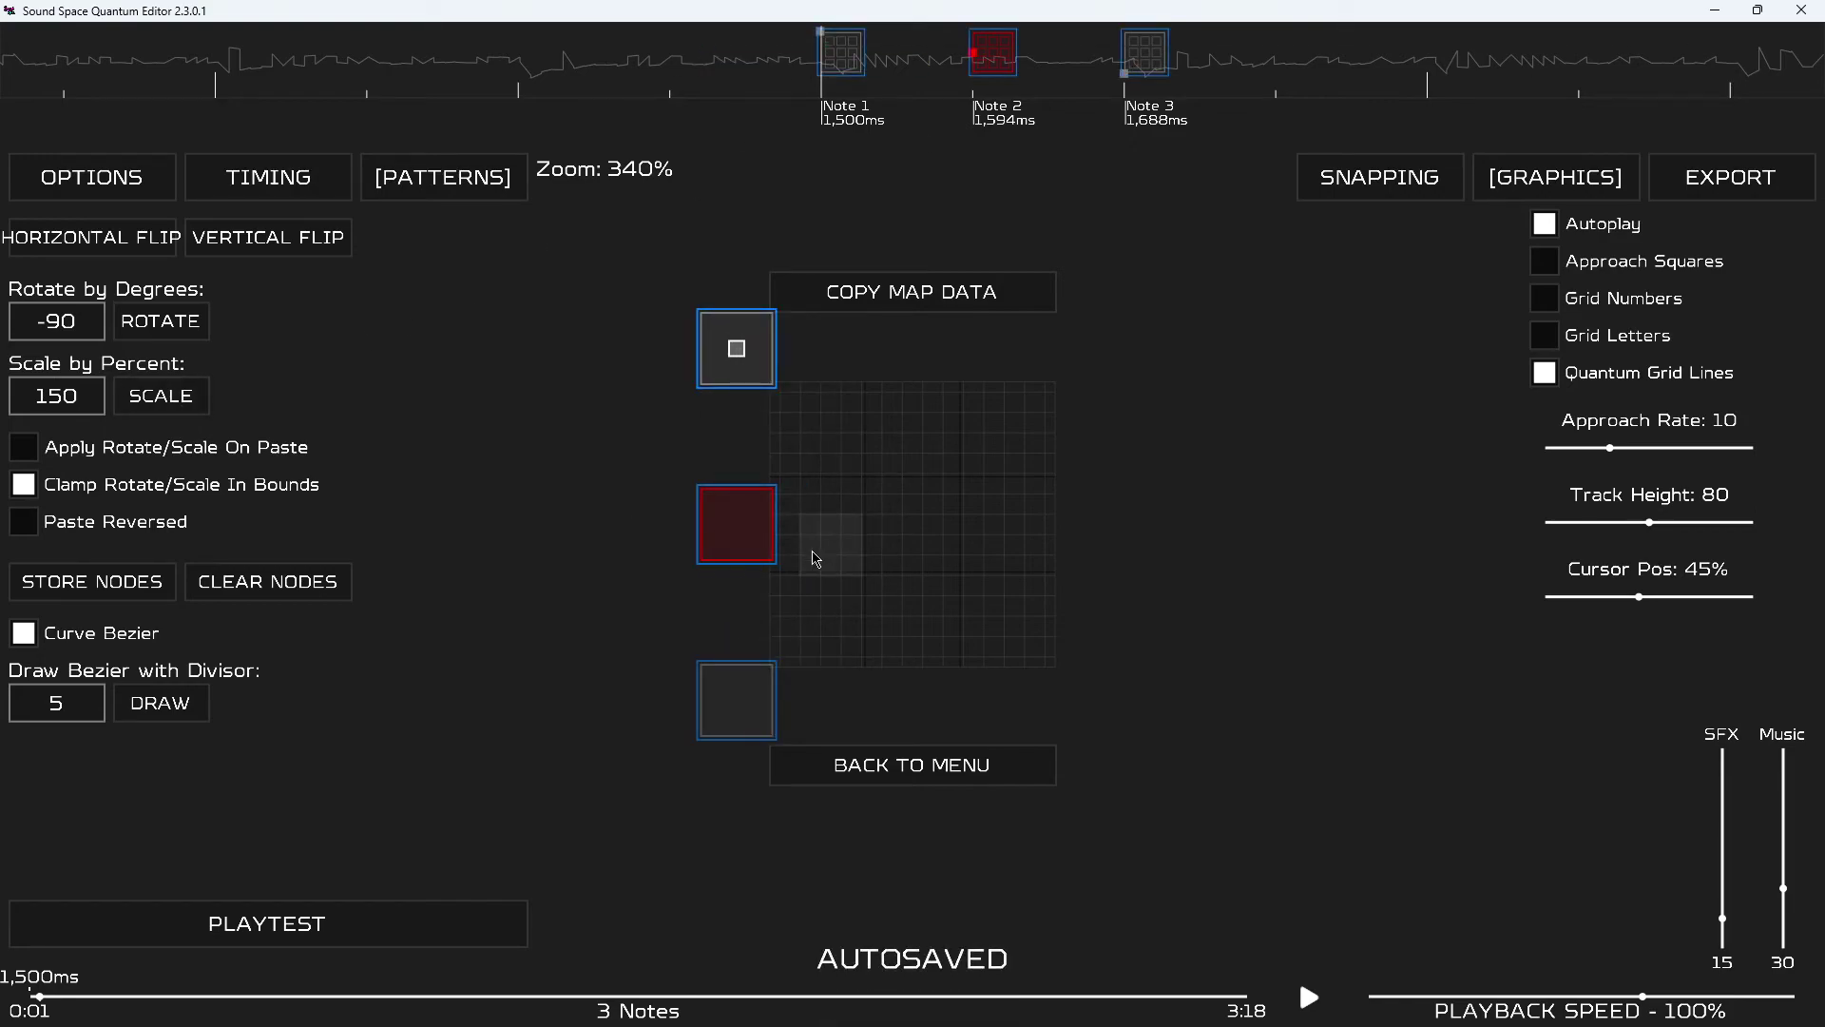
key("ctrl+z")
key("ctrl+z")
key("ctrl+z")
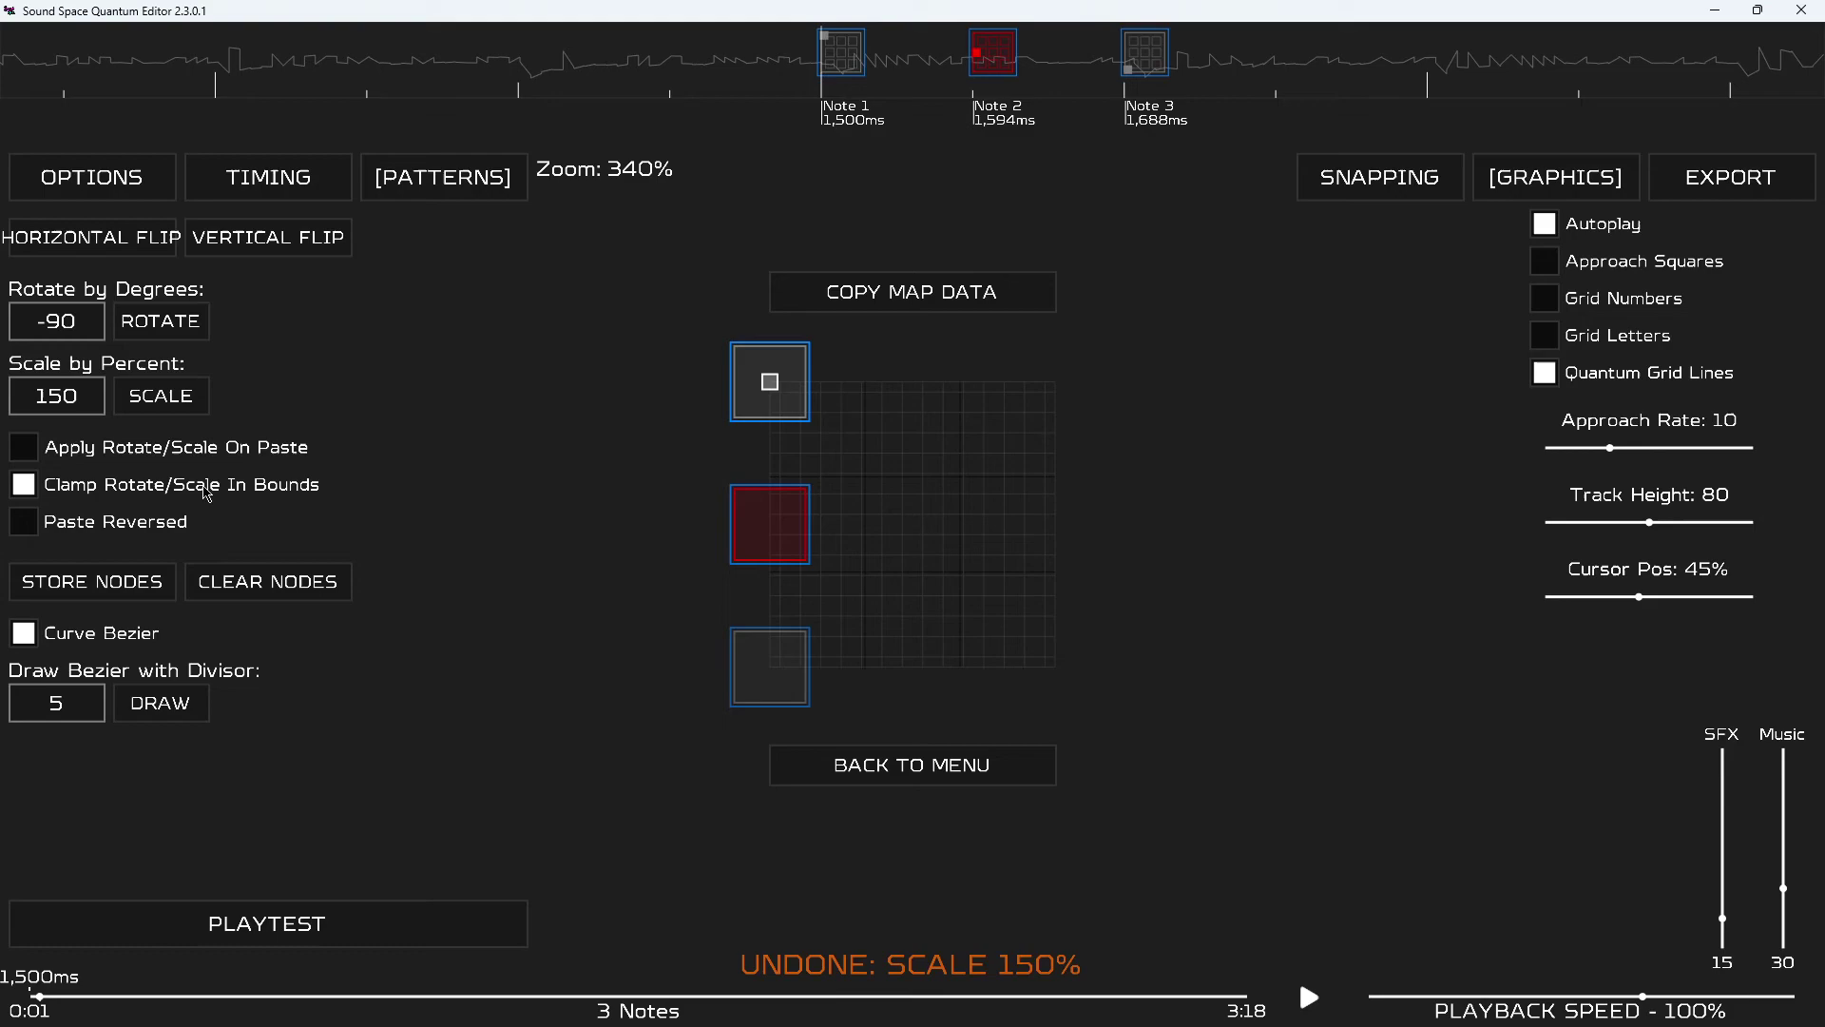
Turn off Clamp Rotate/Scale In Bounds, scale the reselected notes by 150 percent twice, and undo the scalings.
left_click(25, 490)
left_click_drag(761, 26, 1226, 62)
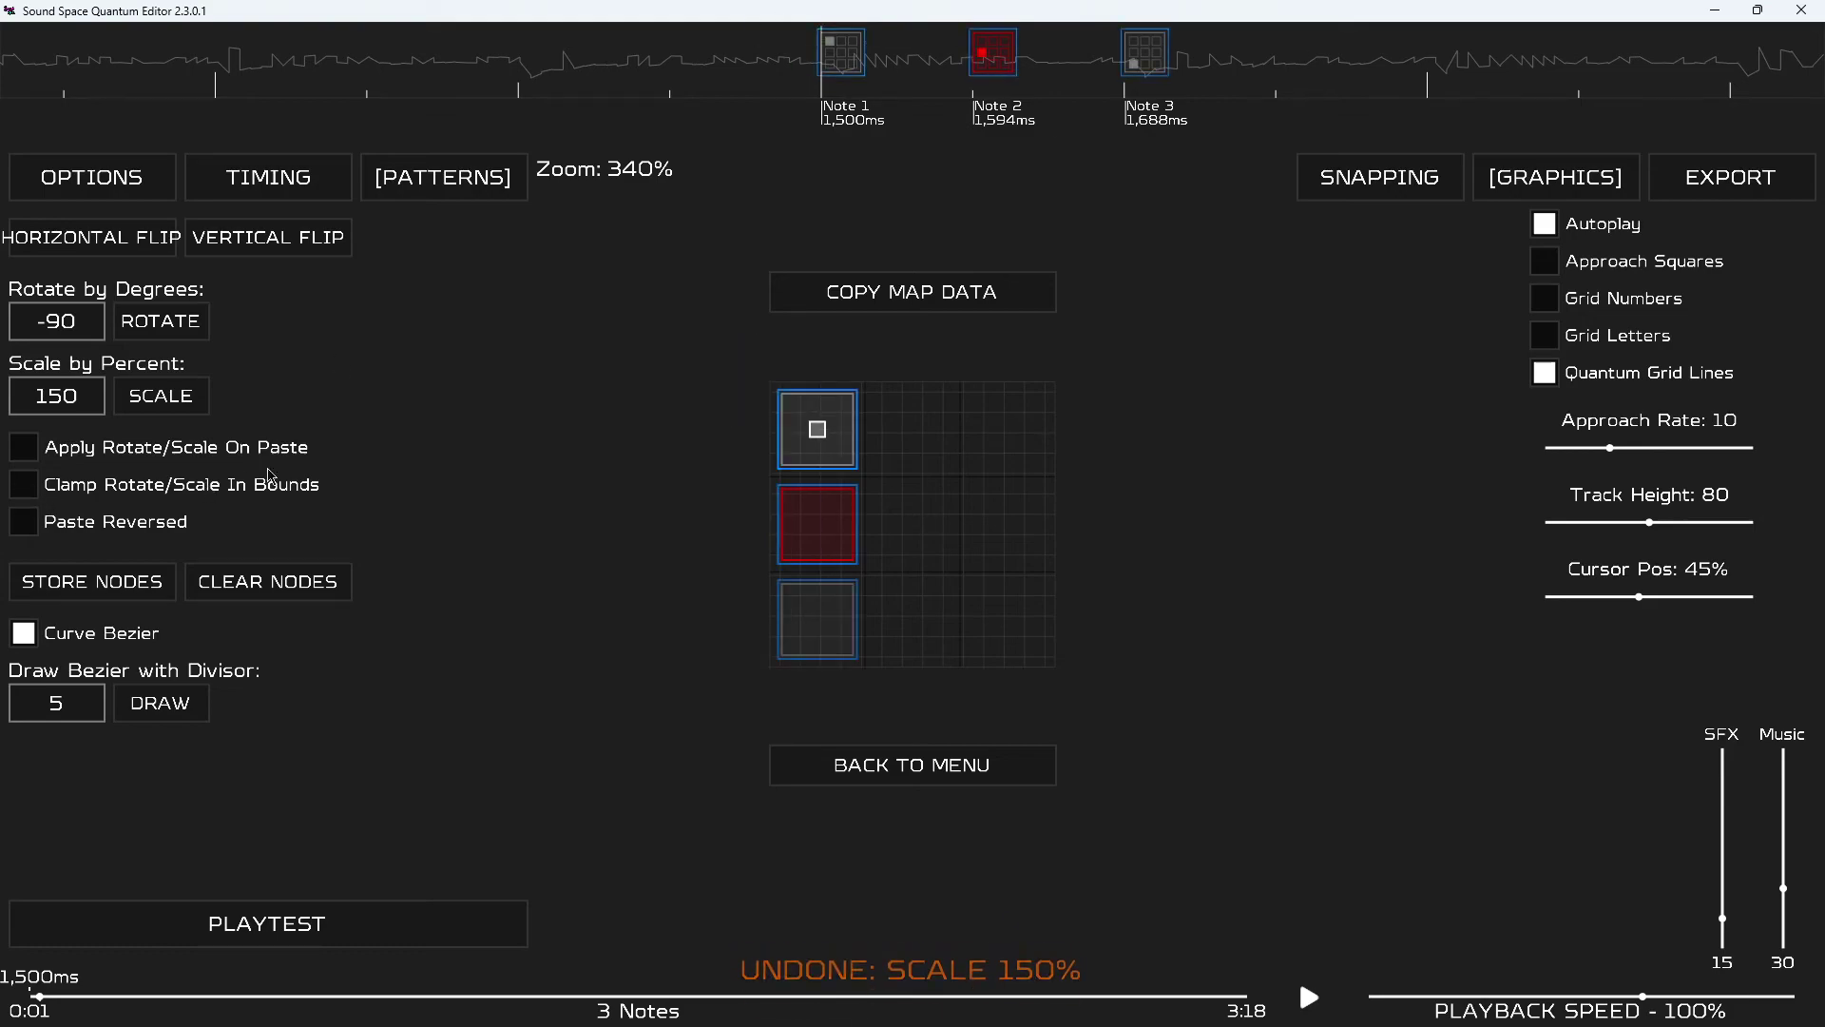
left_click(179, 404)
left_click(179, 404)
left_click(179, 404)
left_click(179, 404)
left_click(179, 404)
key("ctrl+z")
key("ctrl+z")
key("ctrl+z")
key("ctrl+z")
key("ctrl+z")
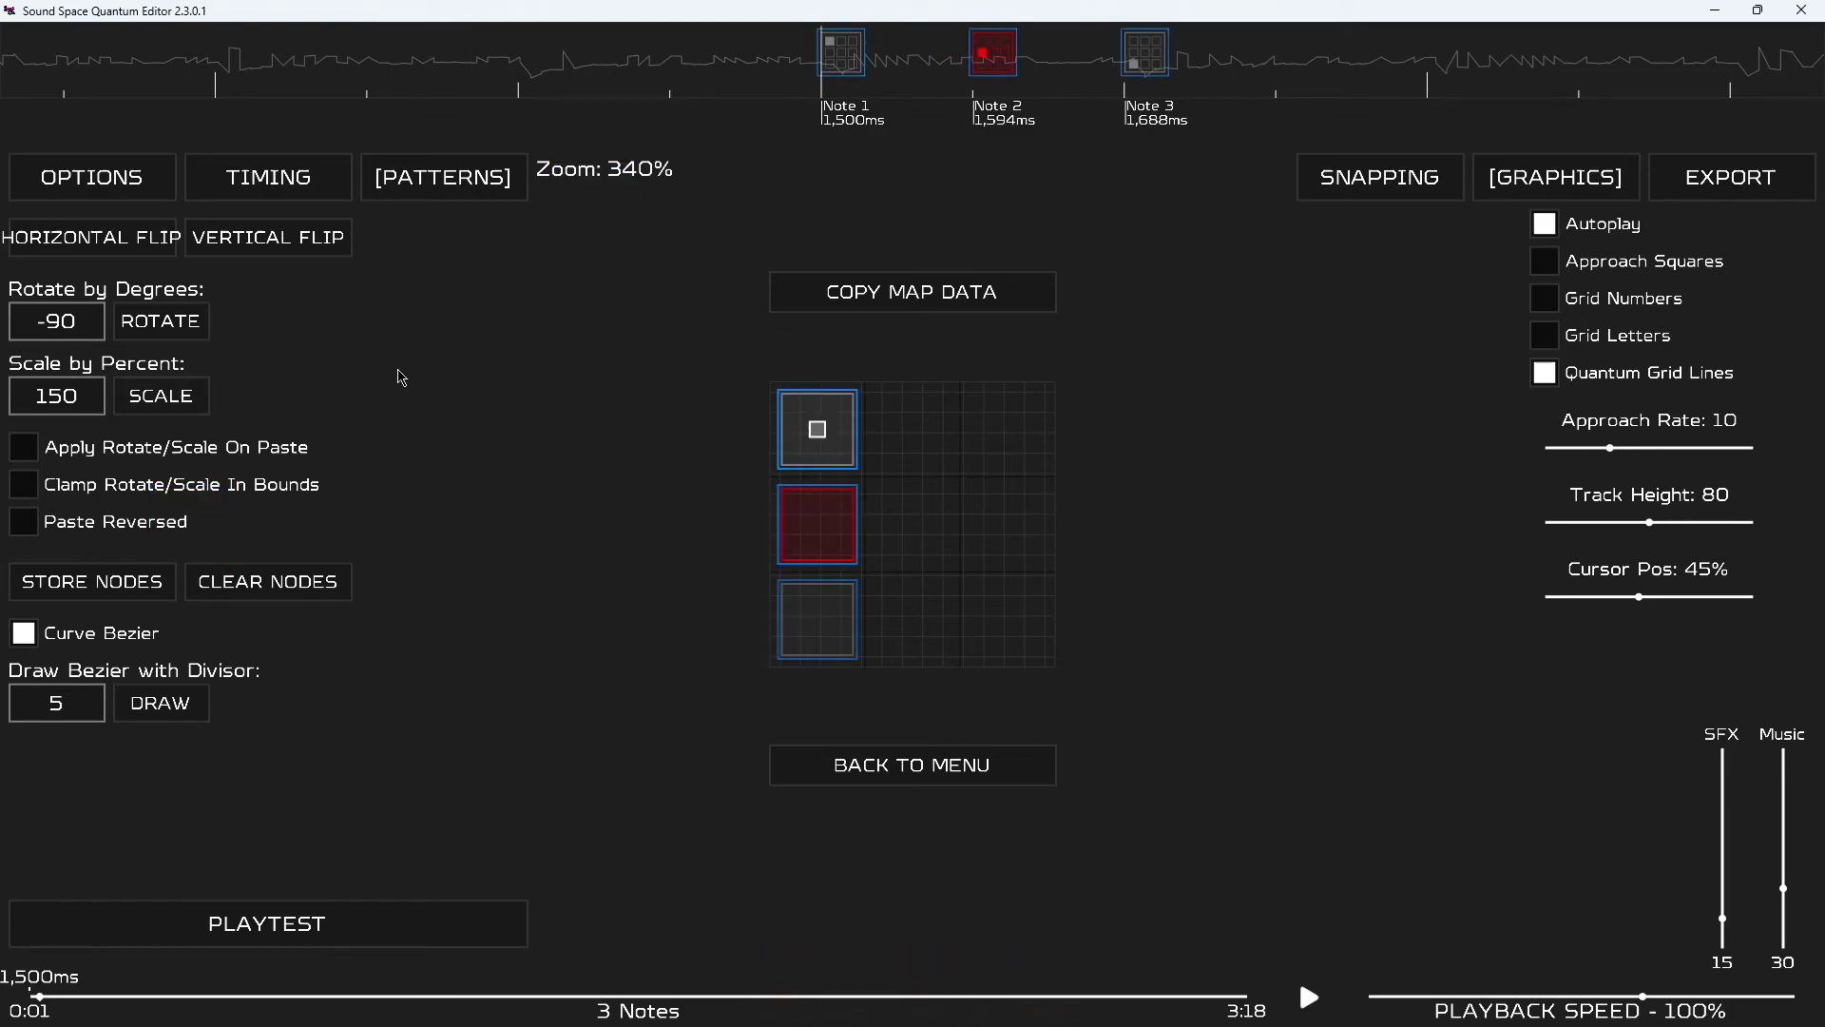
Cut the three notes, paste them with Apply Rotate/Scale On Paste enabled, then undo the paste and disable the option.
left_click(26, 452)
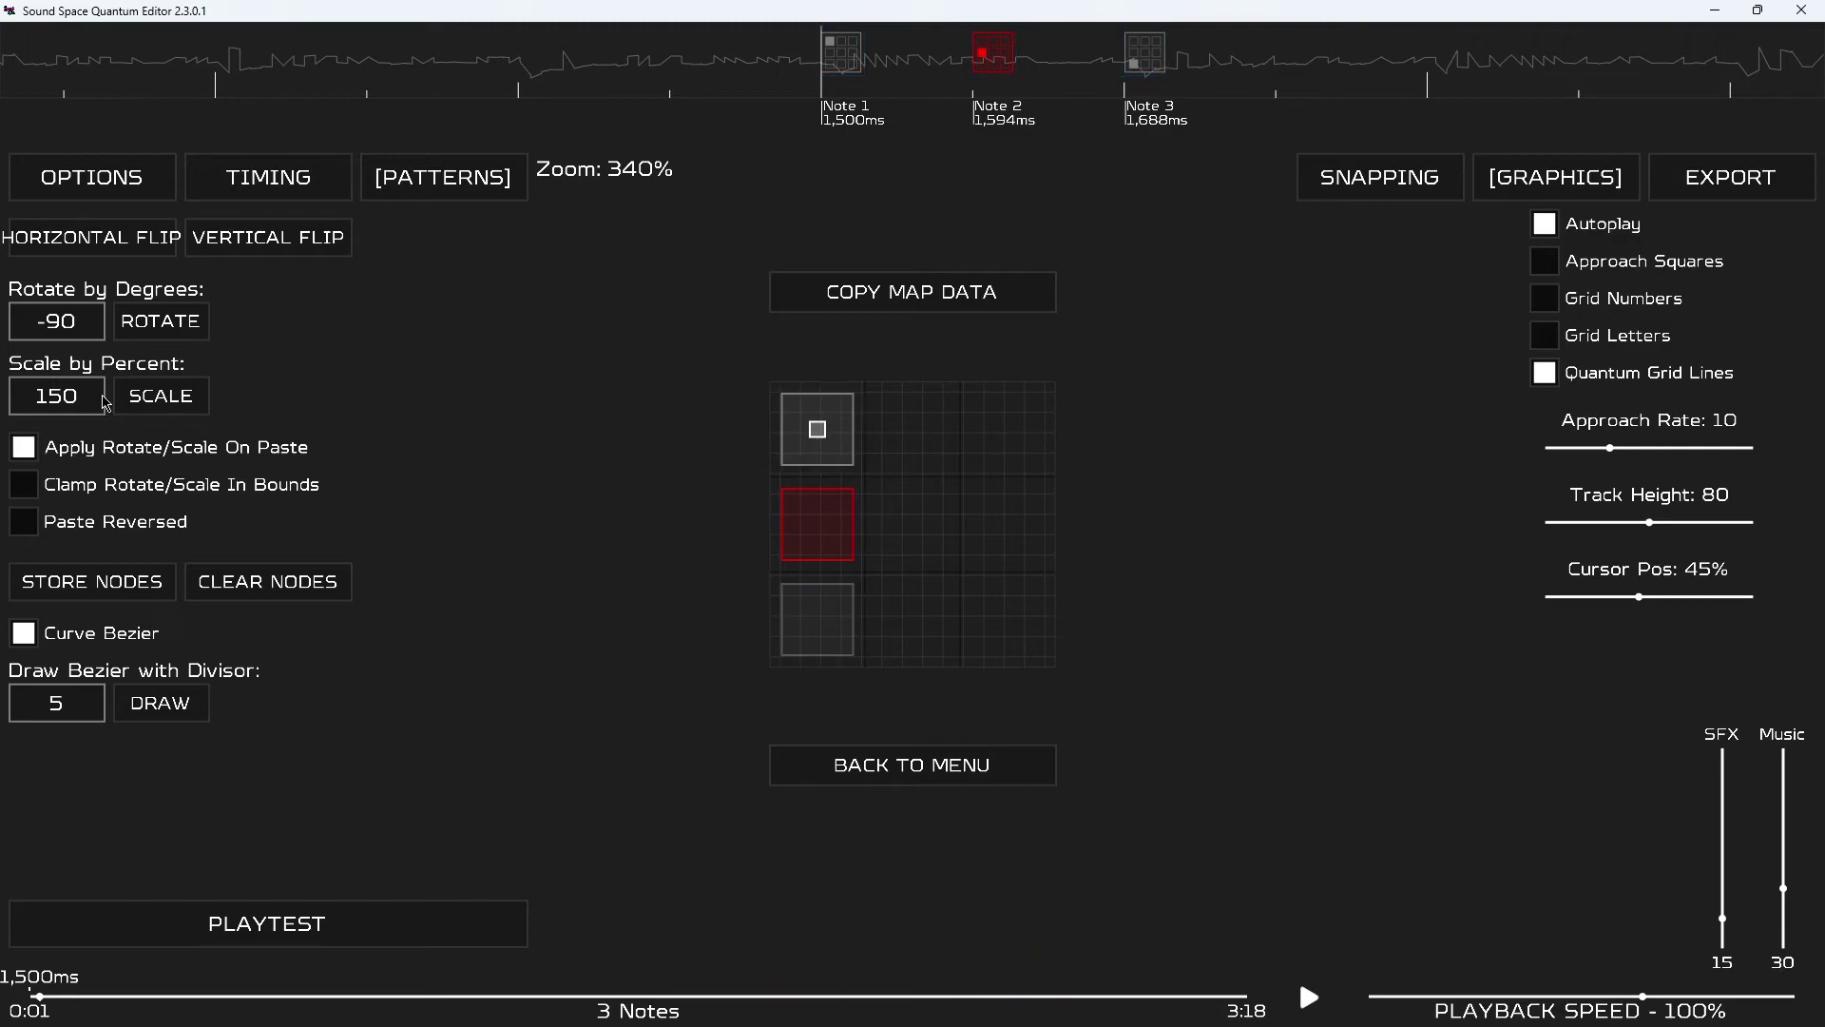
left_click_drag(754, 70, 1118, 29)
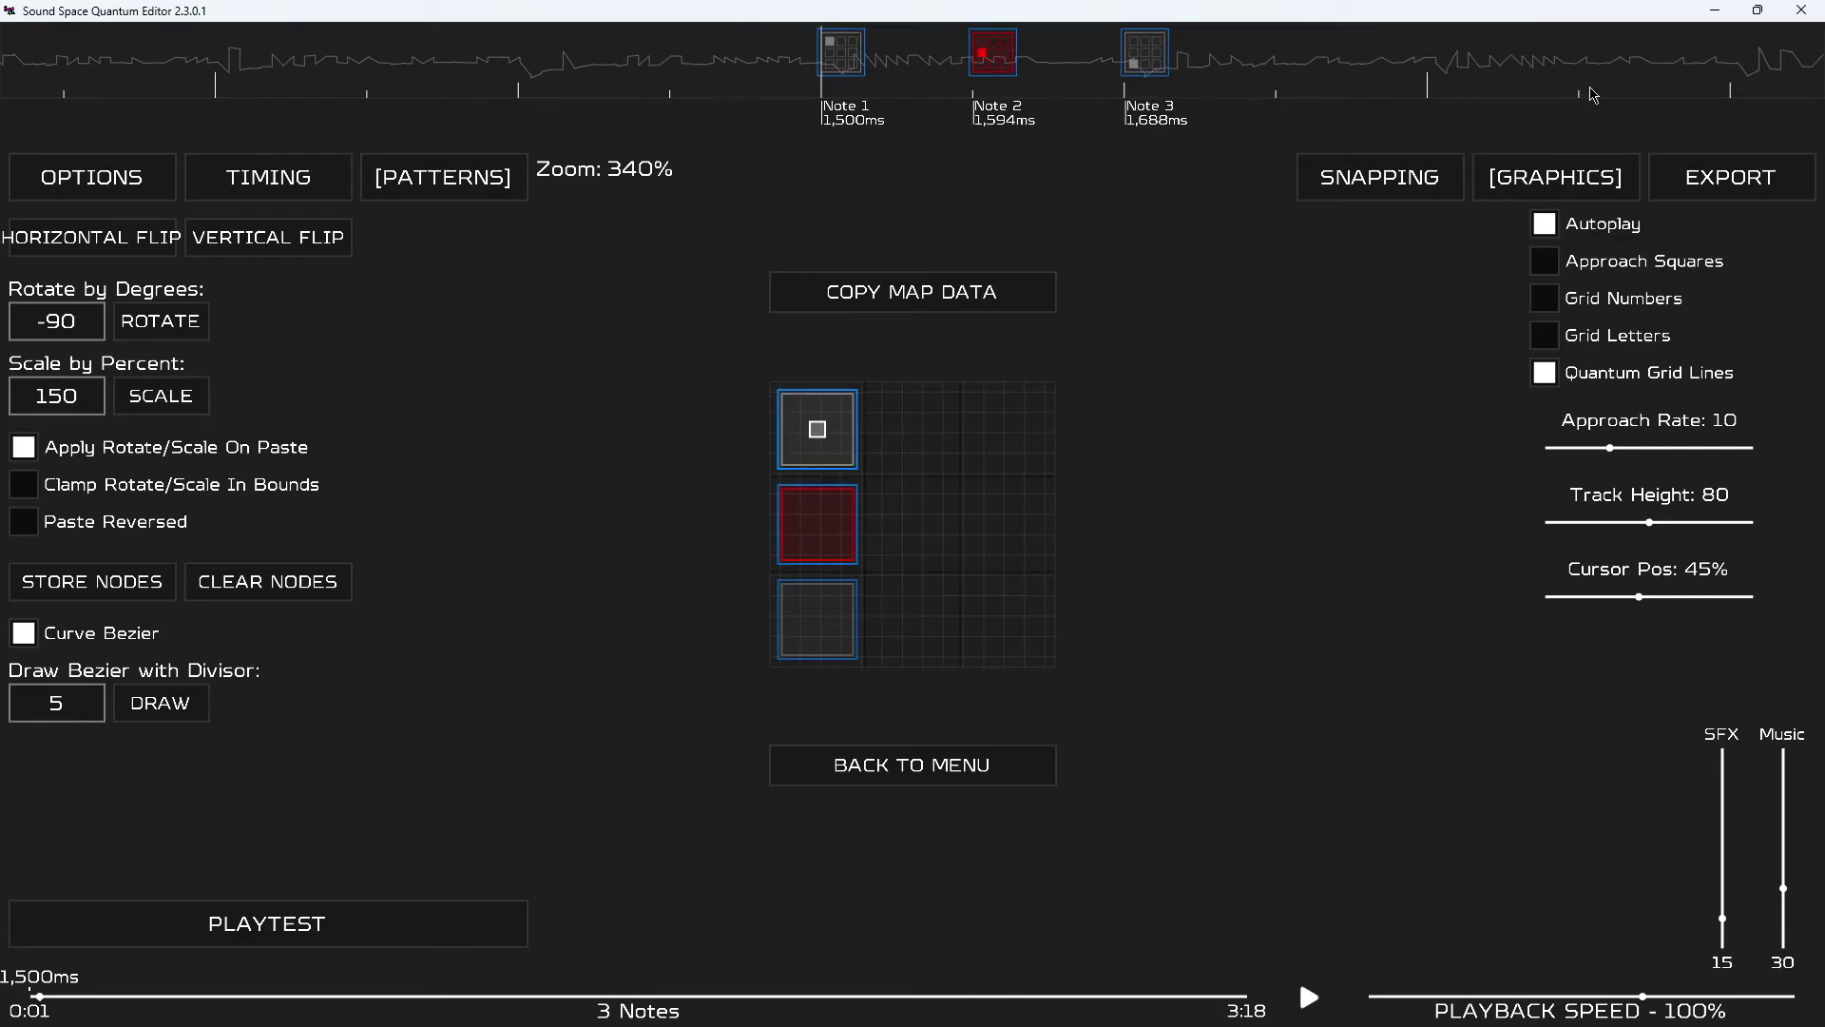
key("ctrl+x")
key("ctrl+v")
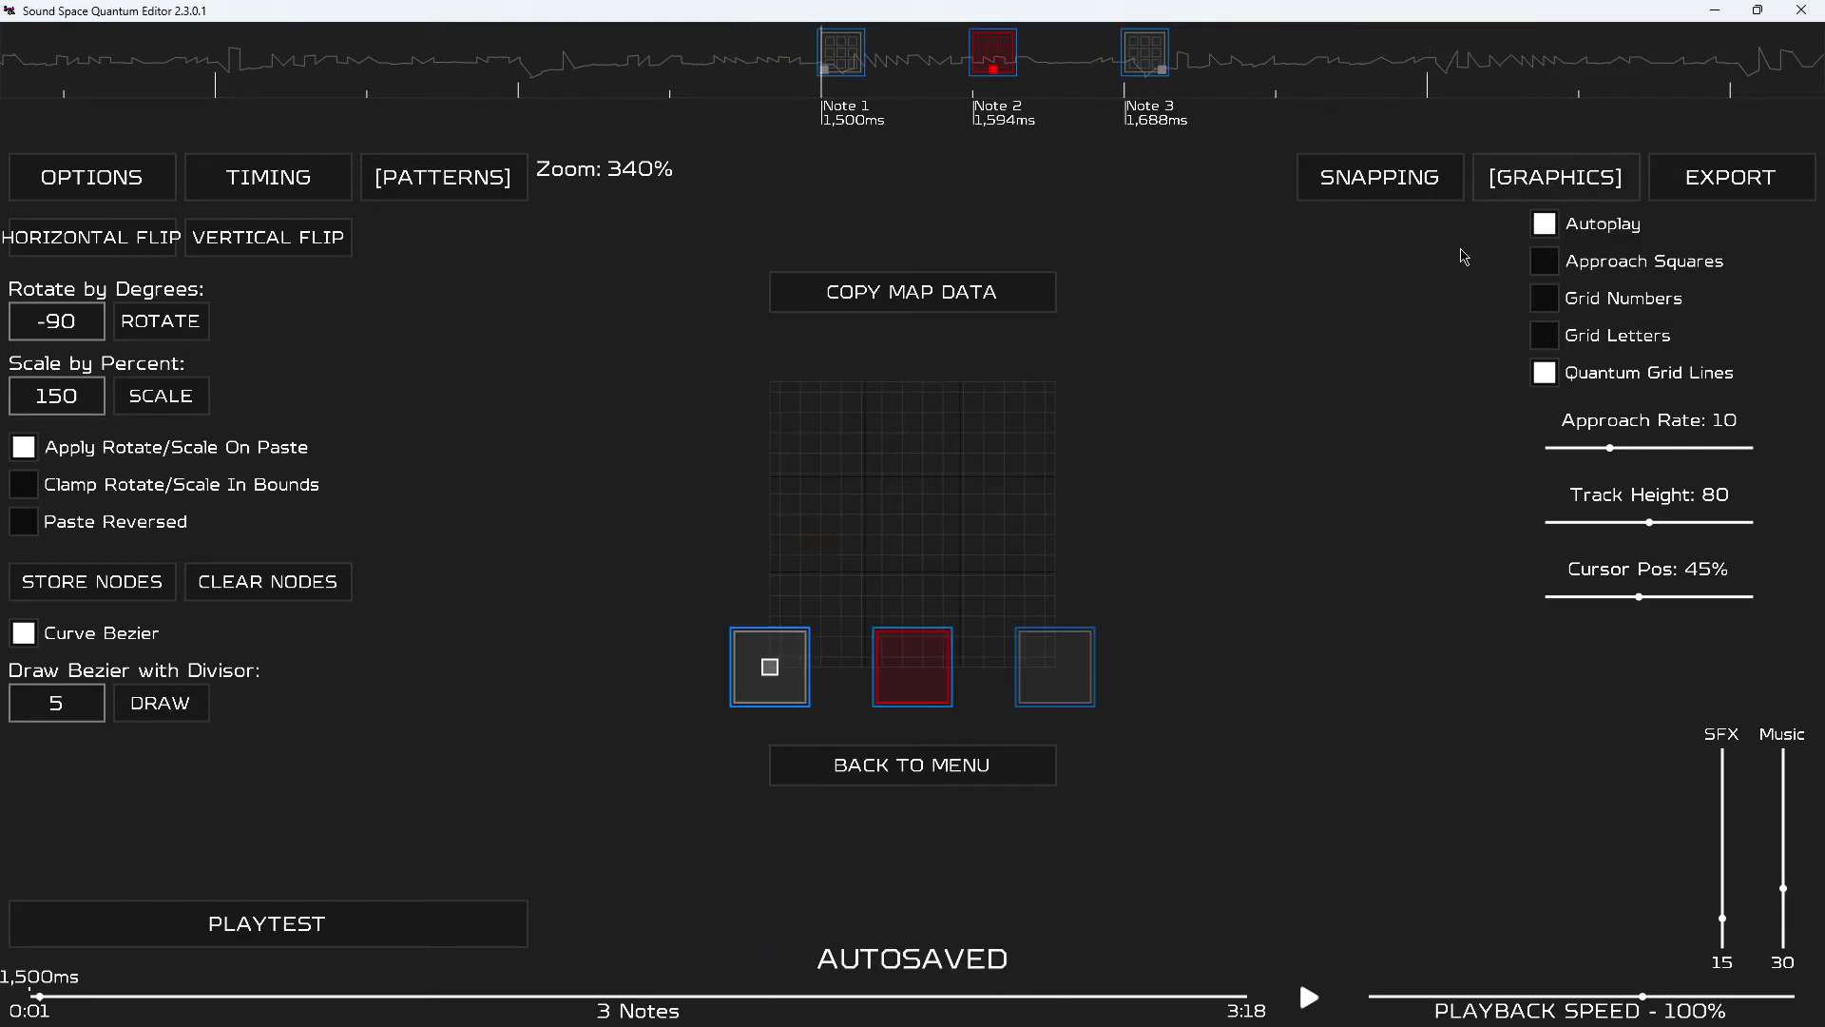
key("ctrl+z")
left_click(76, 447)
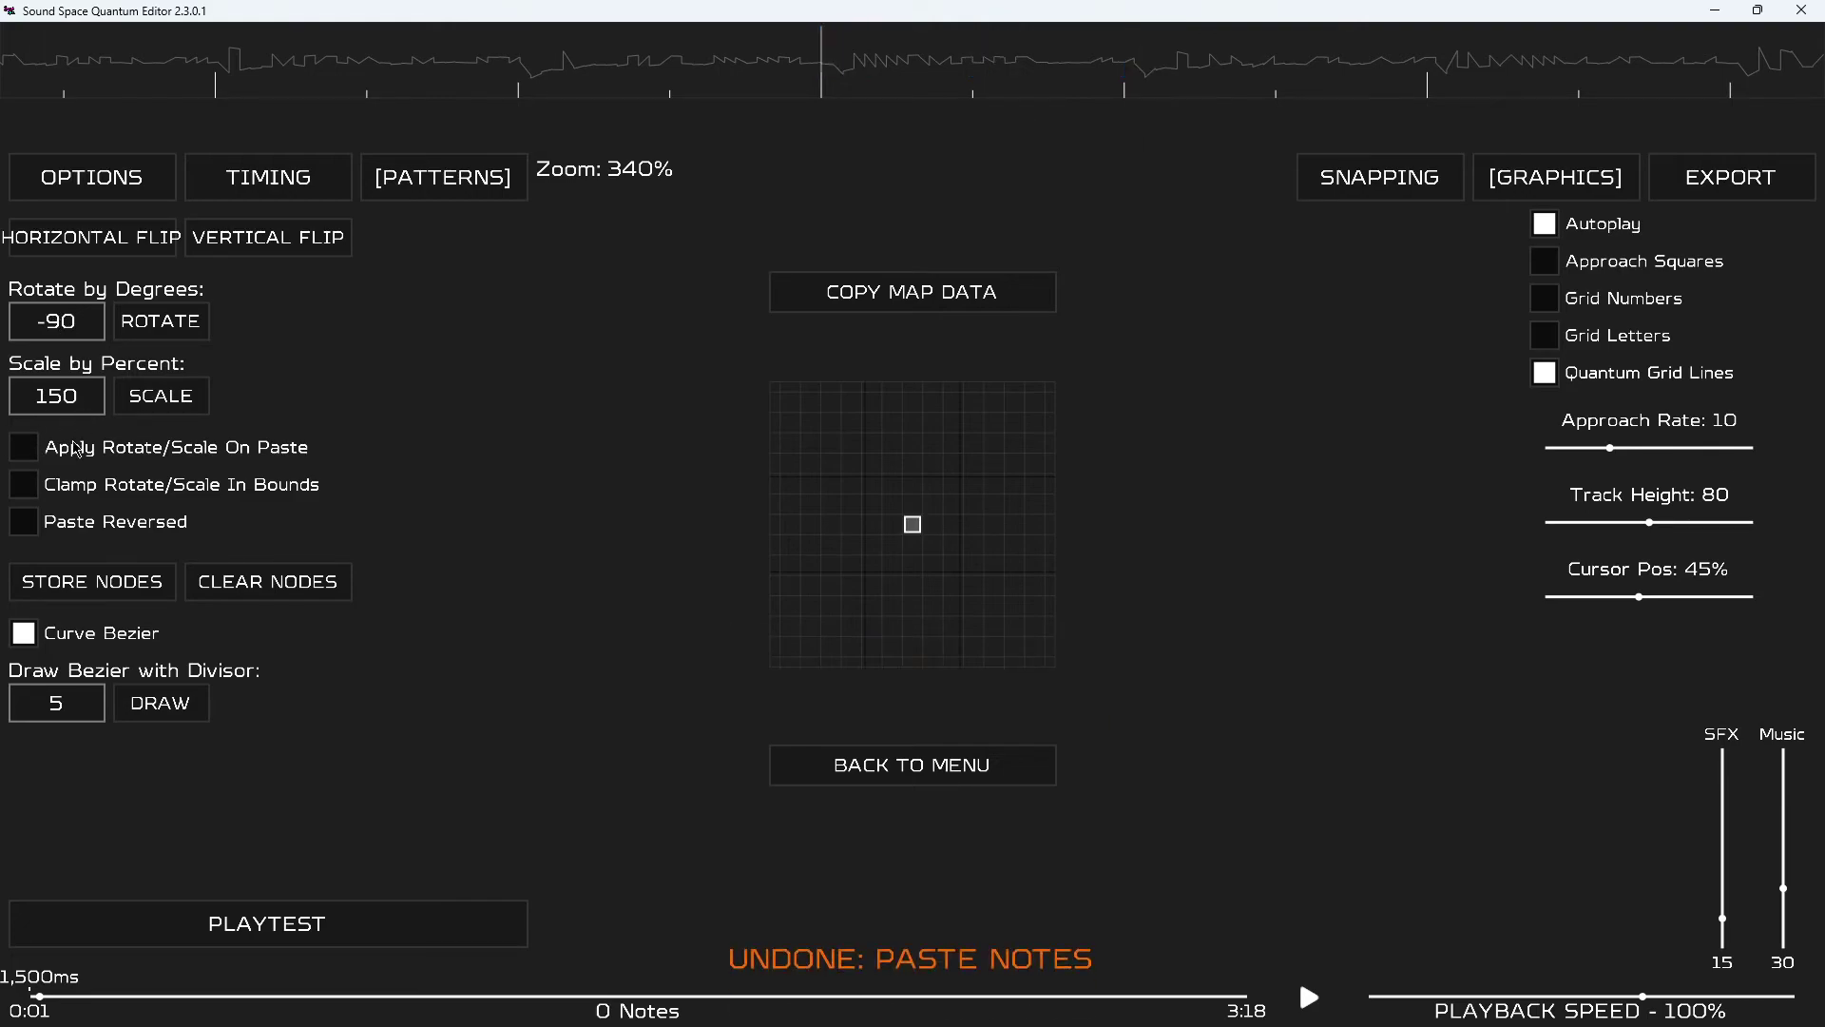
Turn on Apply Rotate/Scale On Paste and stack three notes down the grid's leftmost column, all at 1,500 ms.
scroll(387, 397, "down", 1)
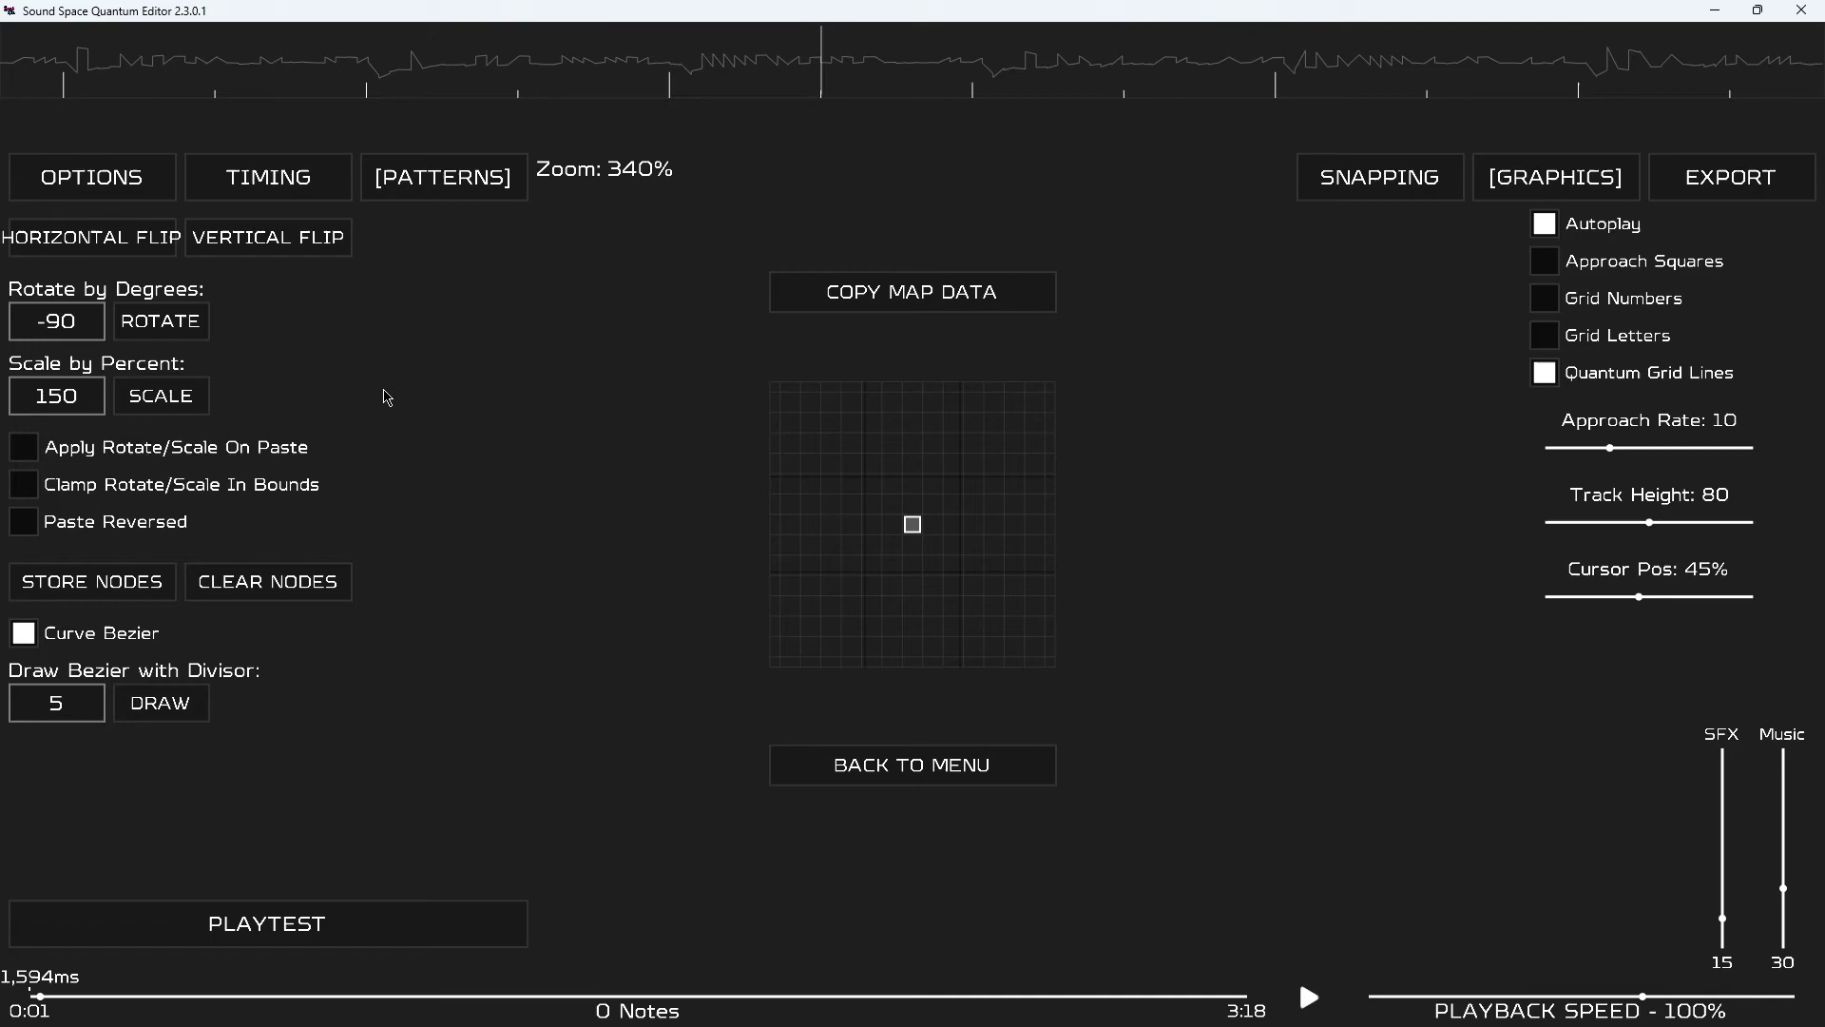
scroll(384, 389, "down", 1)
scroll(385, 389, "up", 2)
scroll(385, 389, "down", 2)
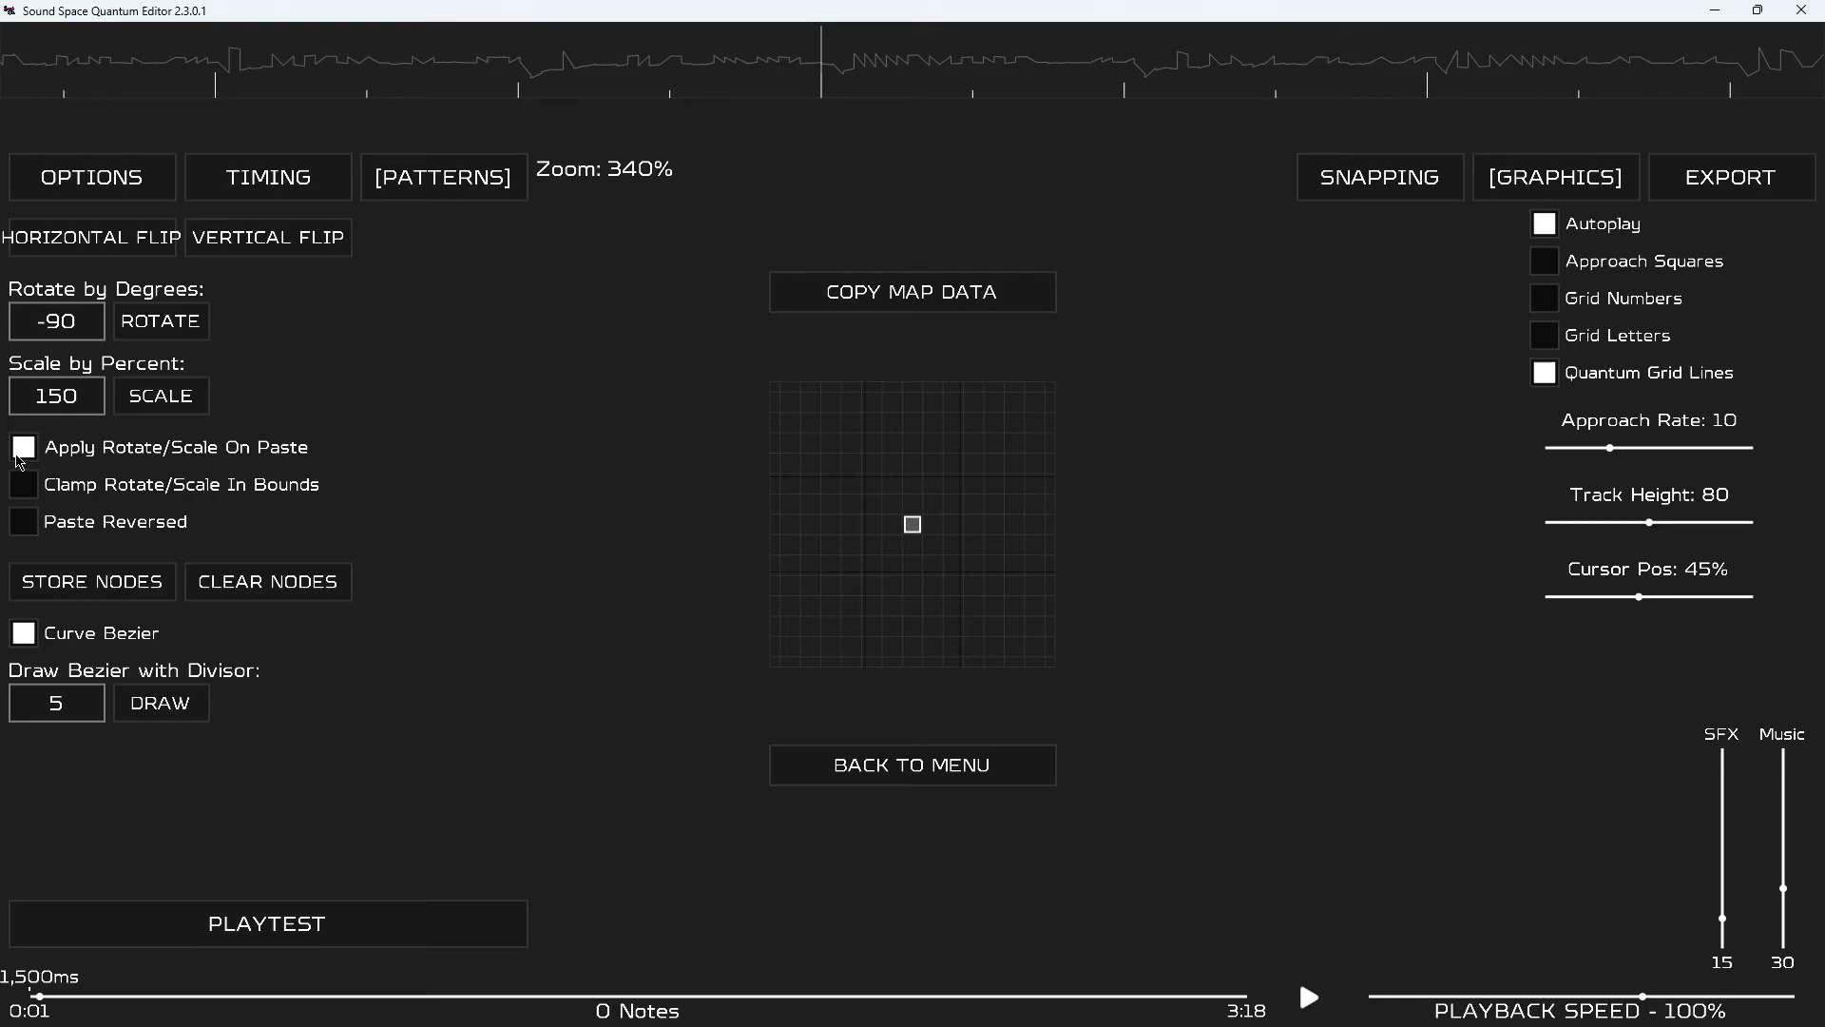
key("q")
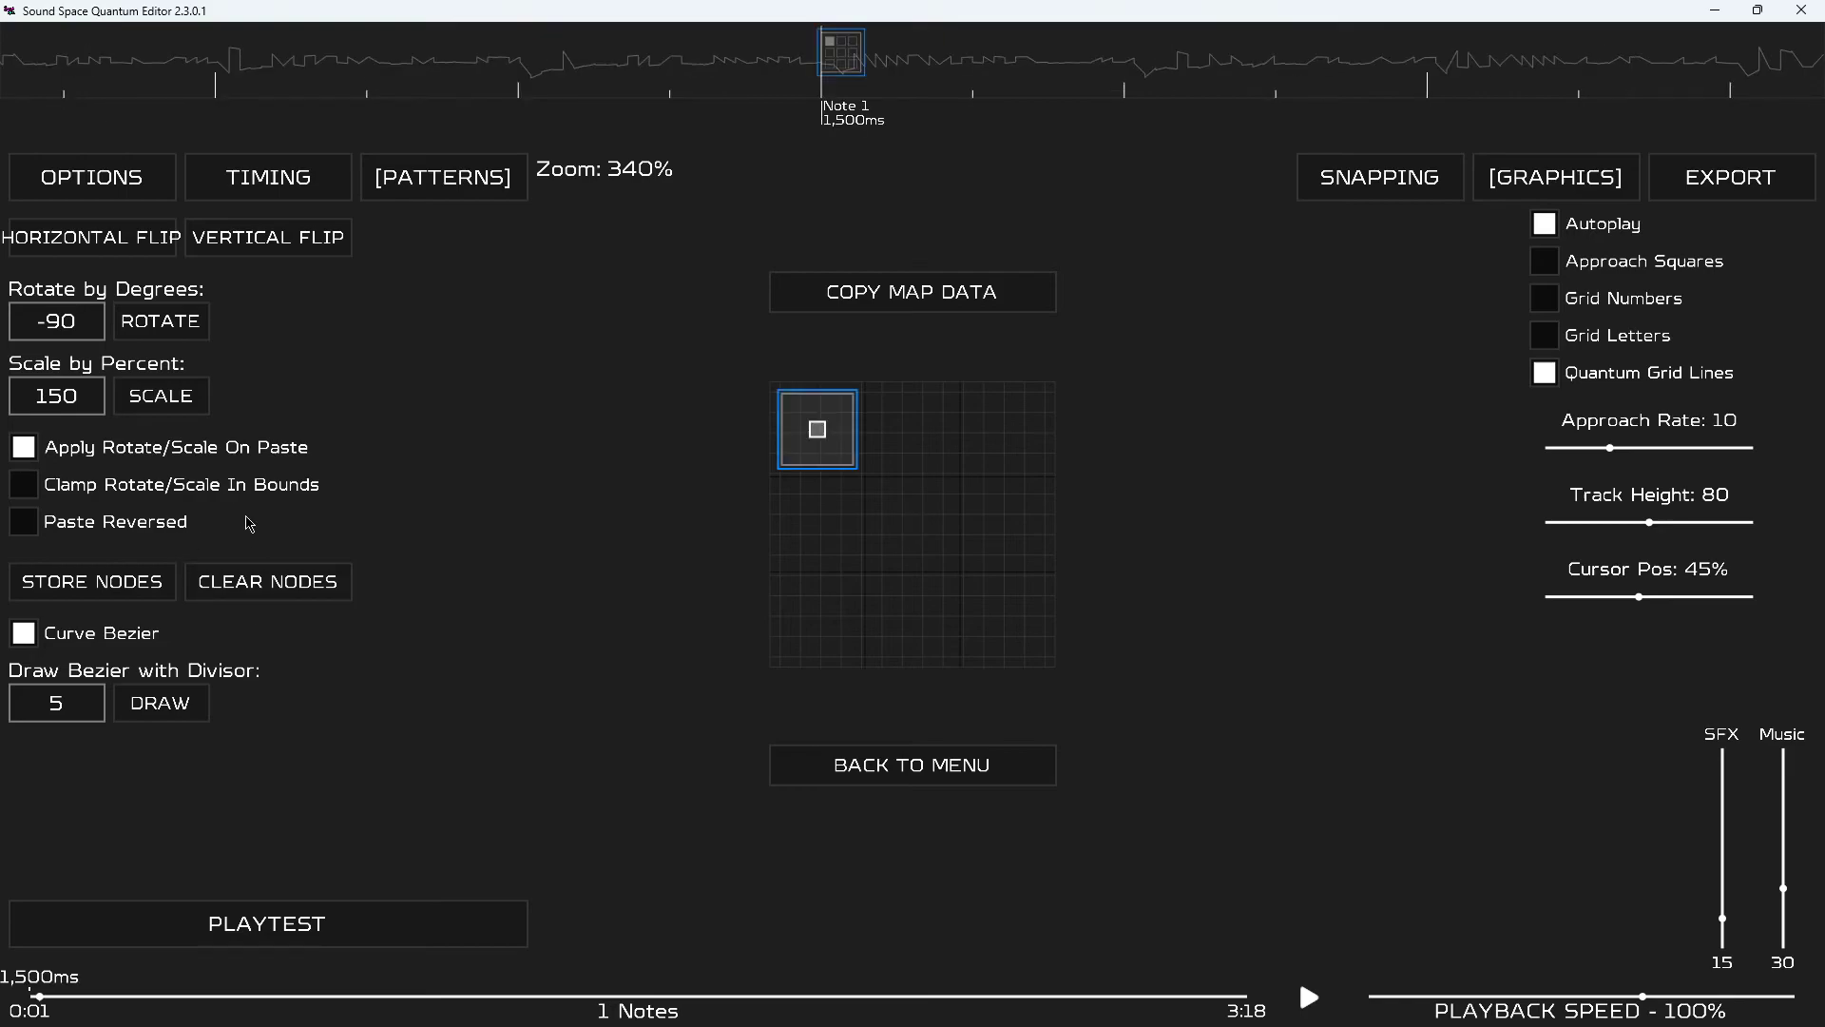
key("a")
key("z")
scroll(285, 476, "down", 1)
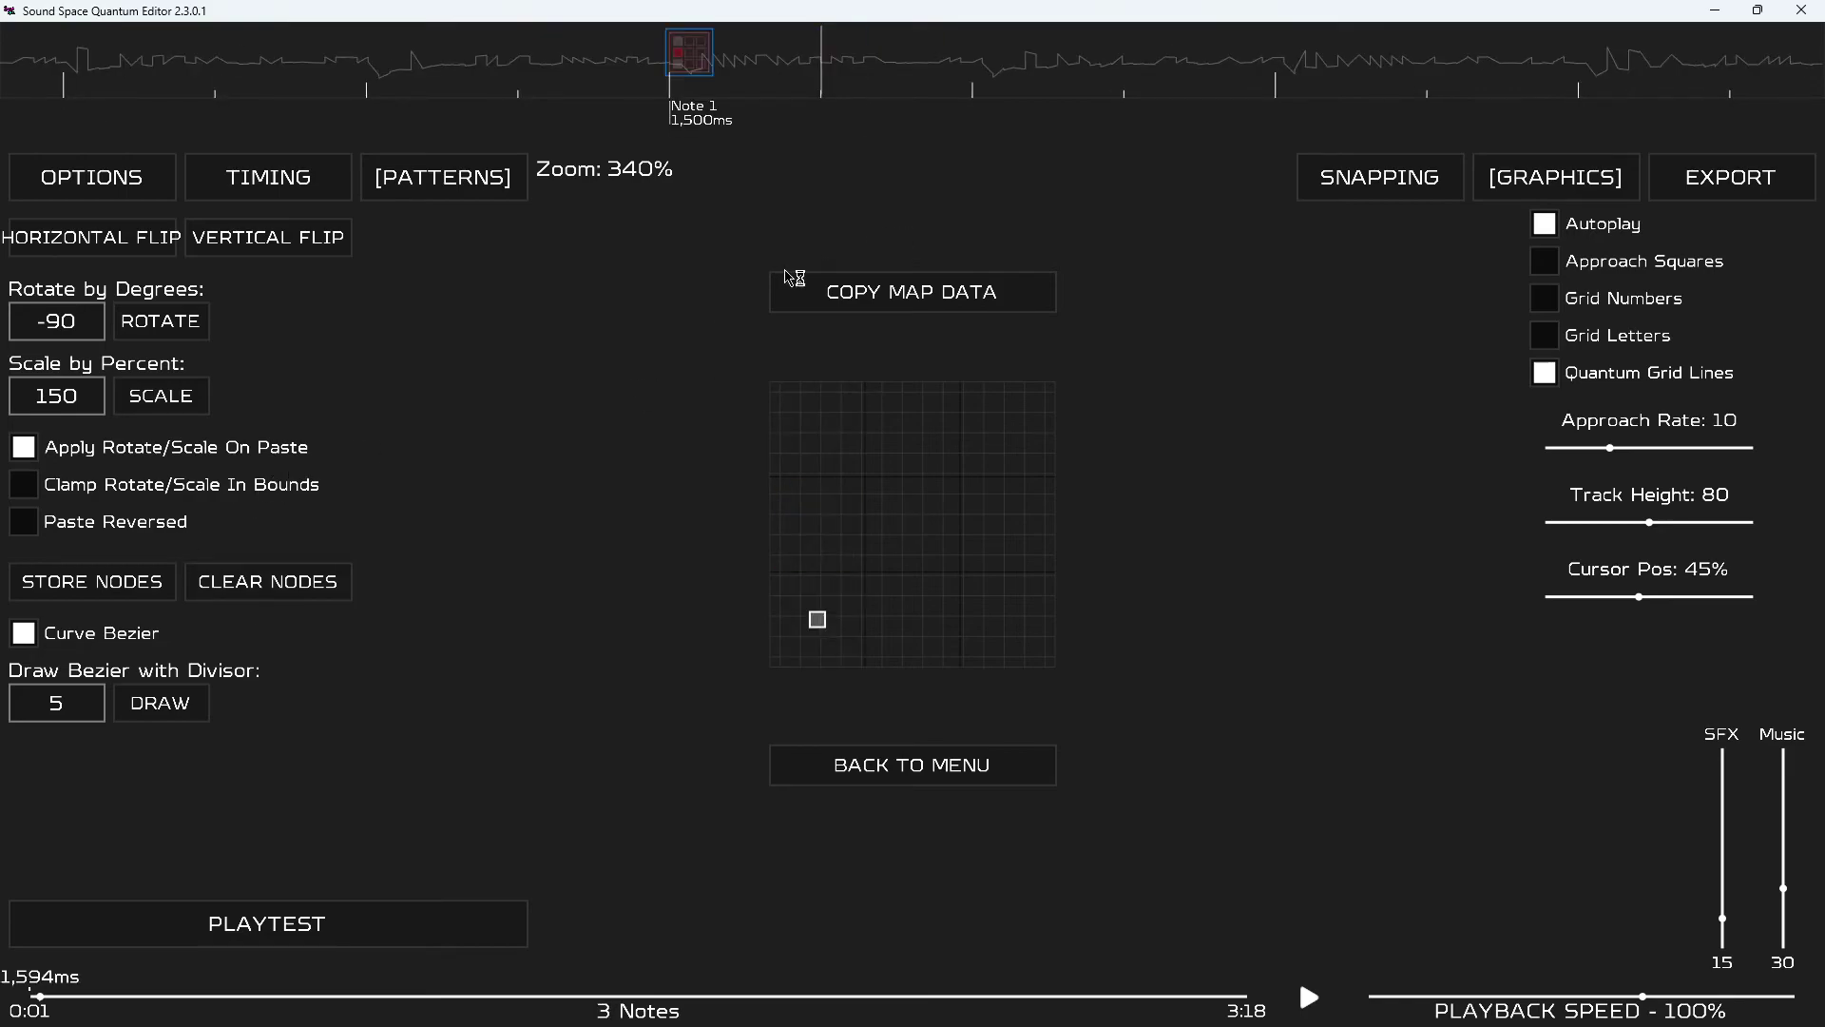
Copy all three stacked notes and set the paste rotation to -5 degrees and the scale to 101 percent.
scroll(788, 277, "up", 2)
key("ctrl+a")
key("ctrl+c")
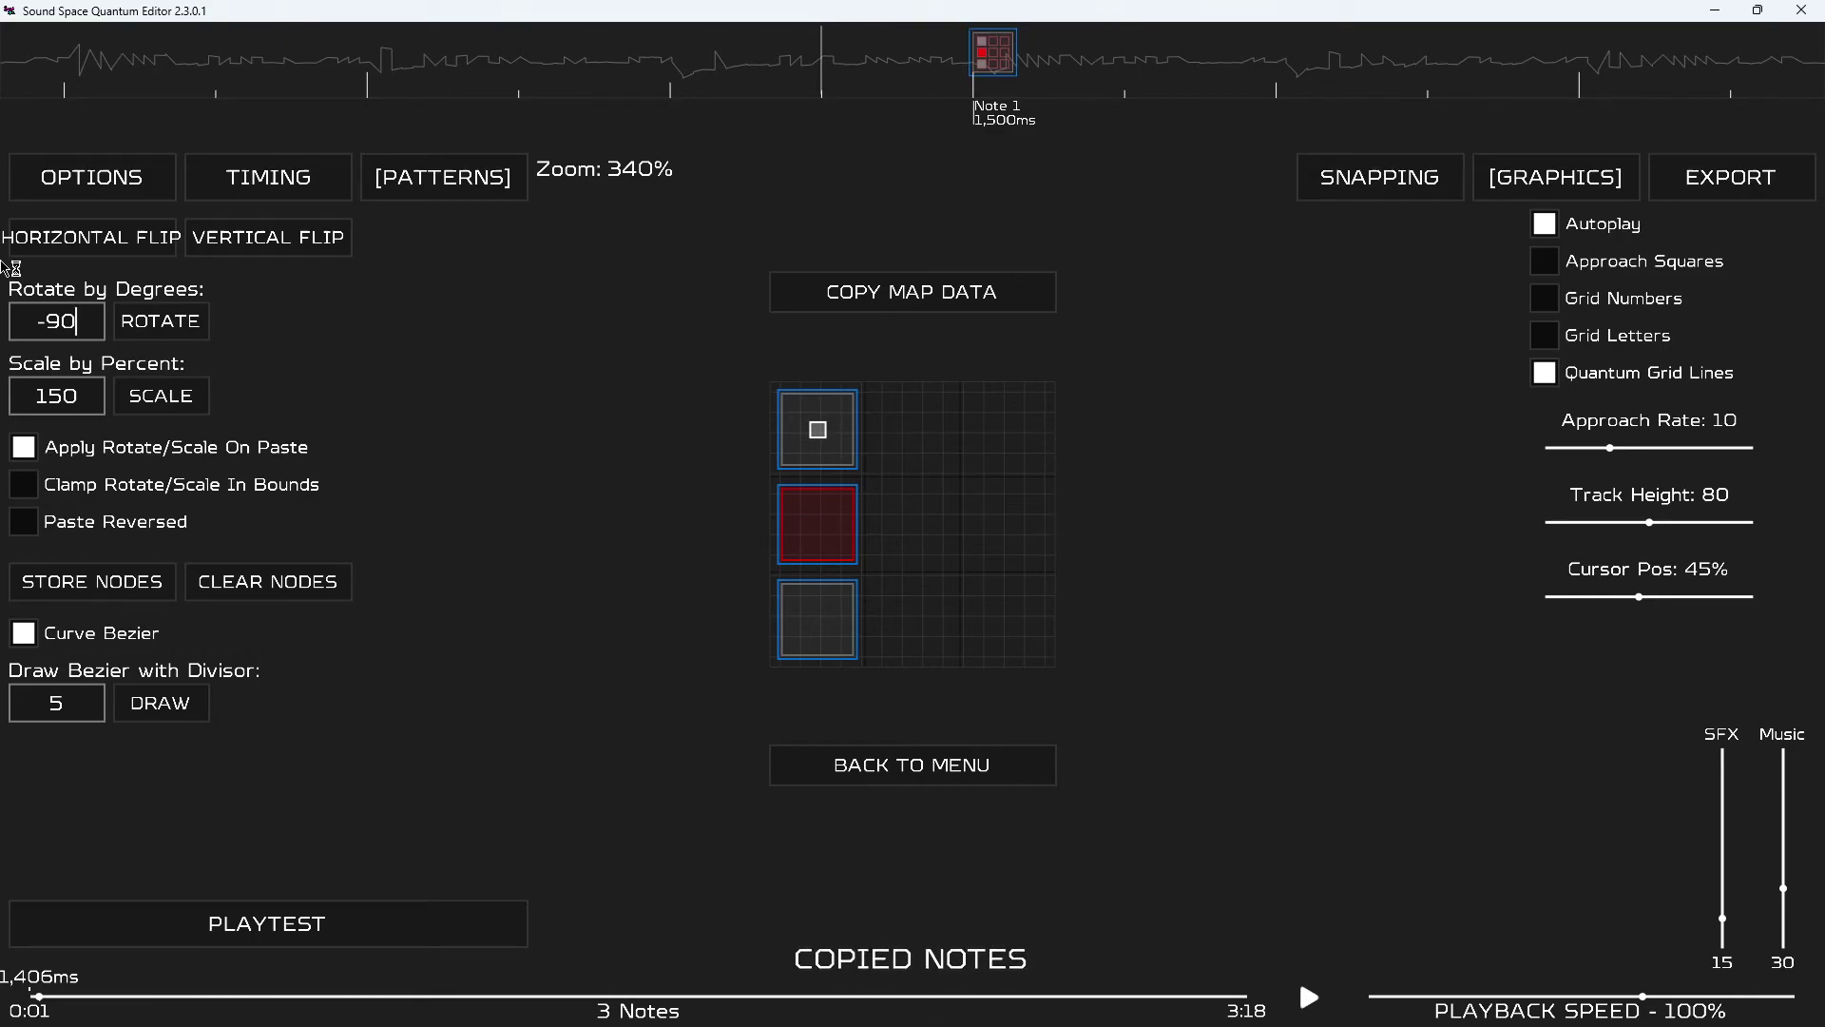
key("BackSpace")
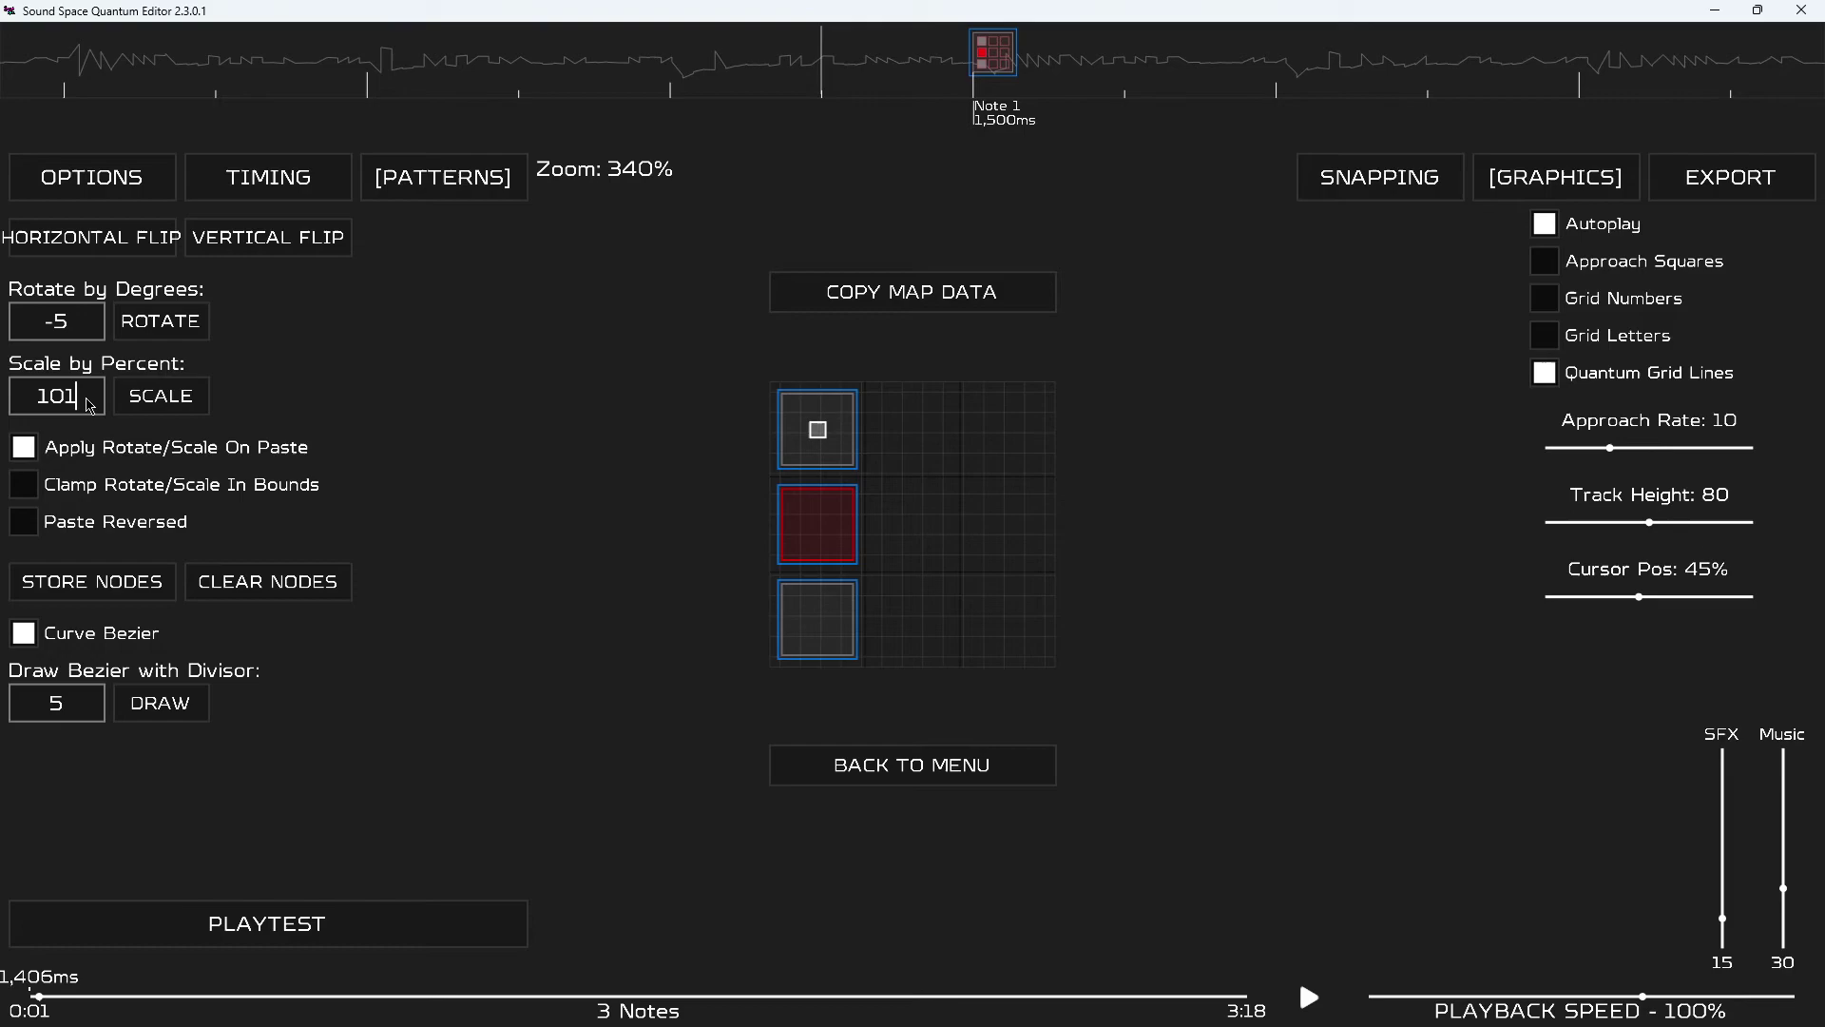
scroll(604, 163, "down", 2)
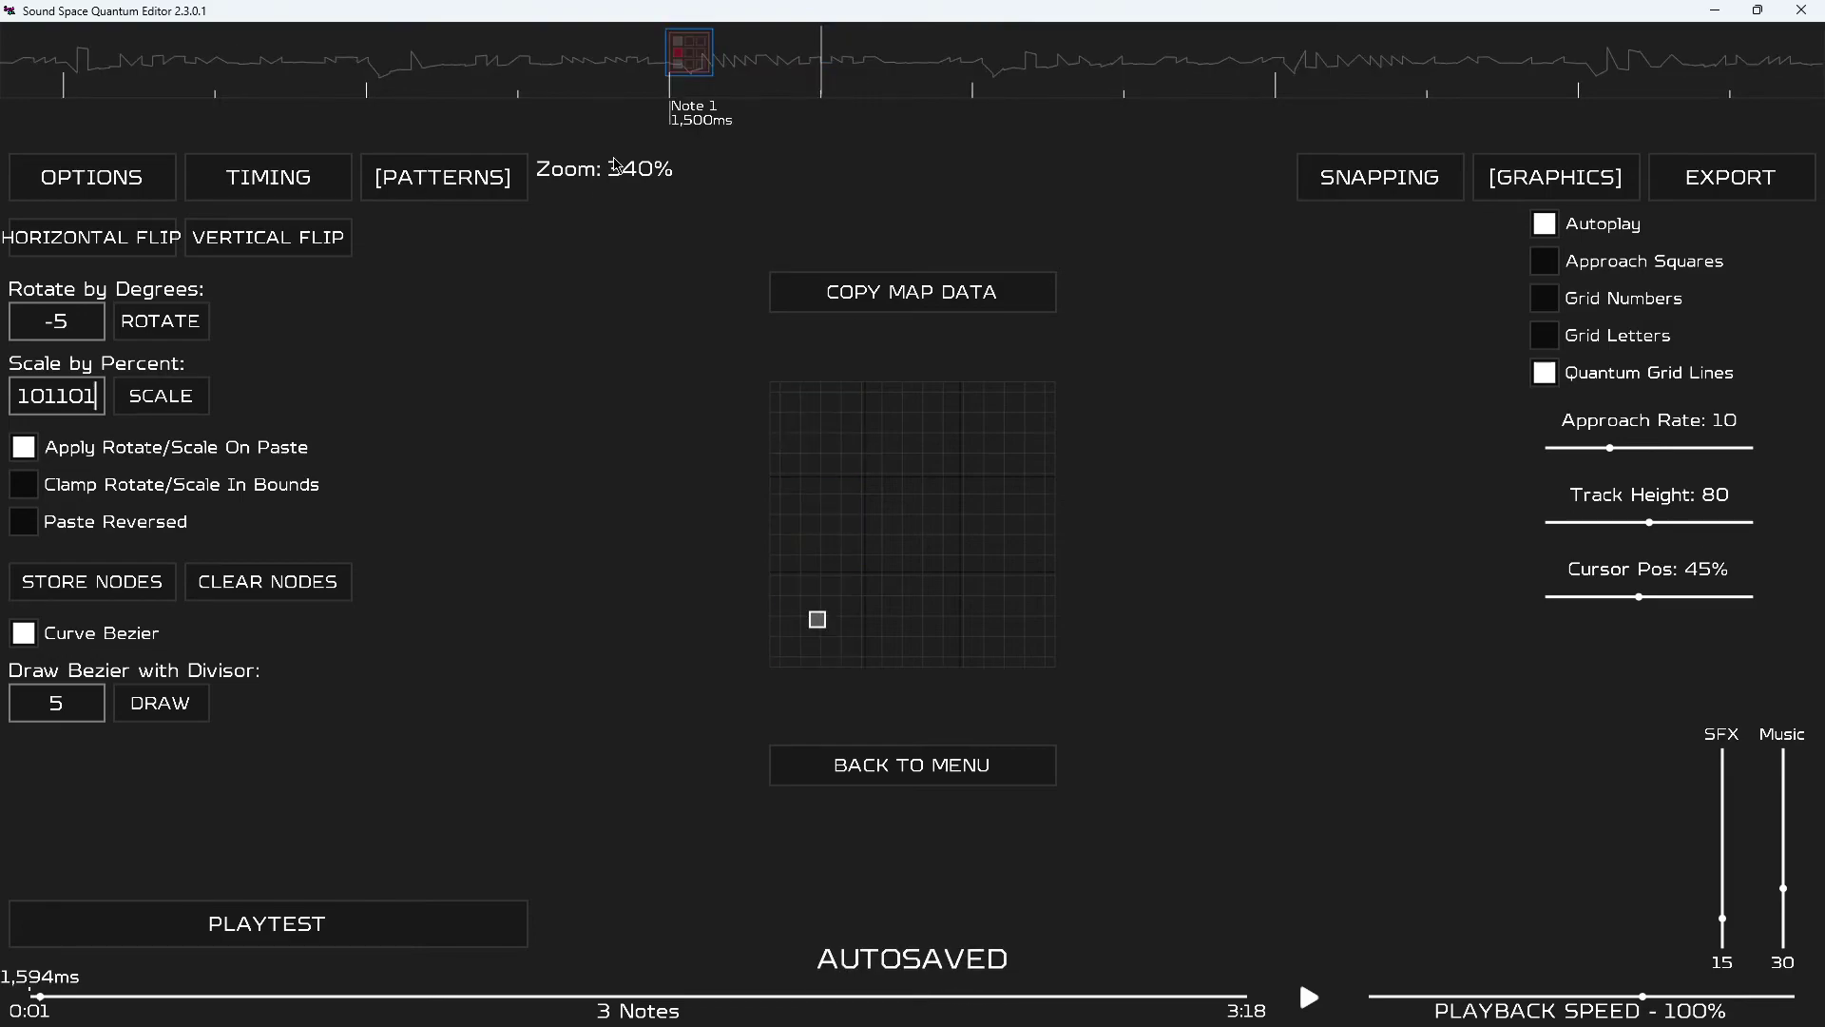
scroll(616, 171, "up", 1)
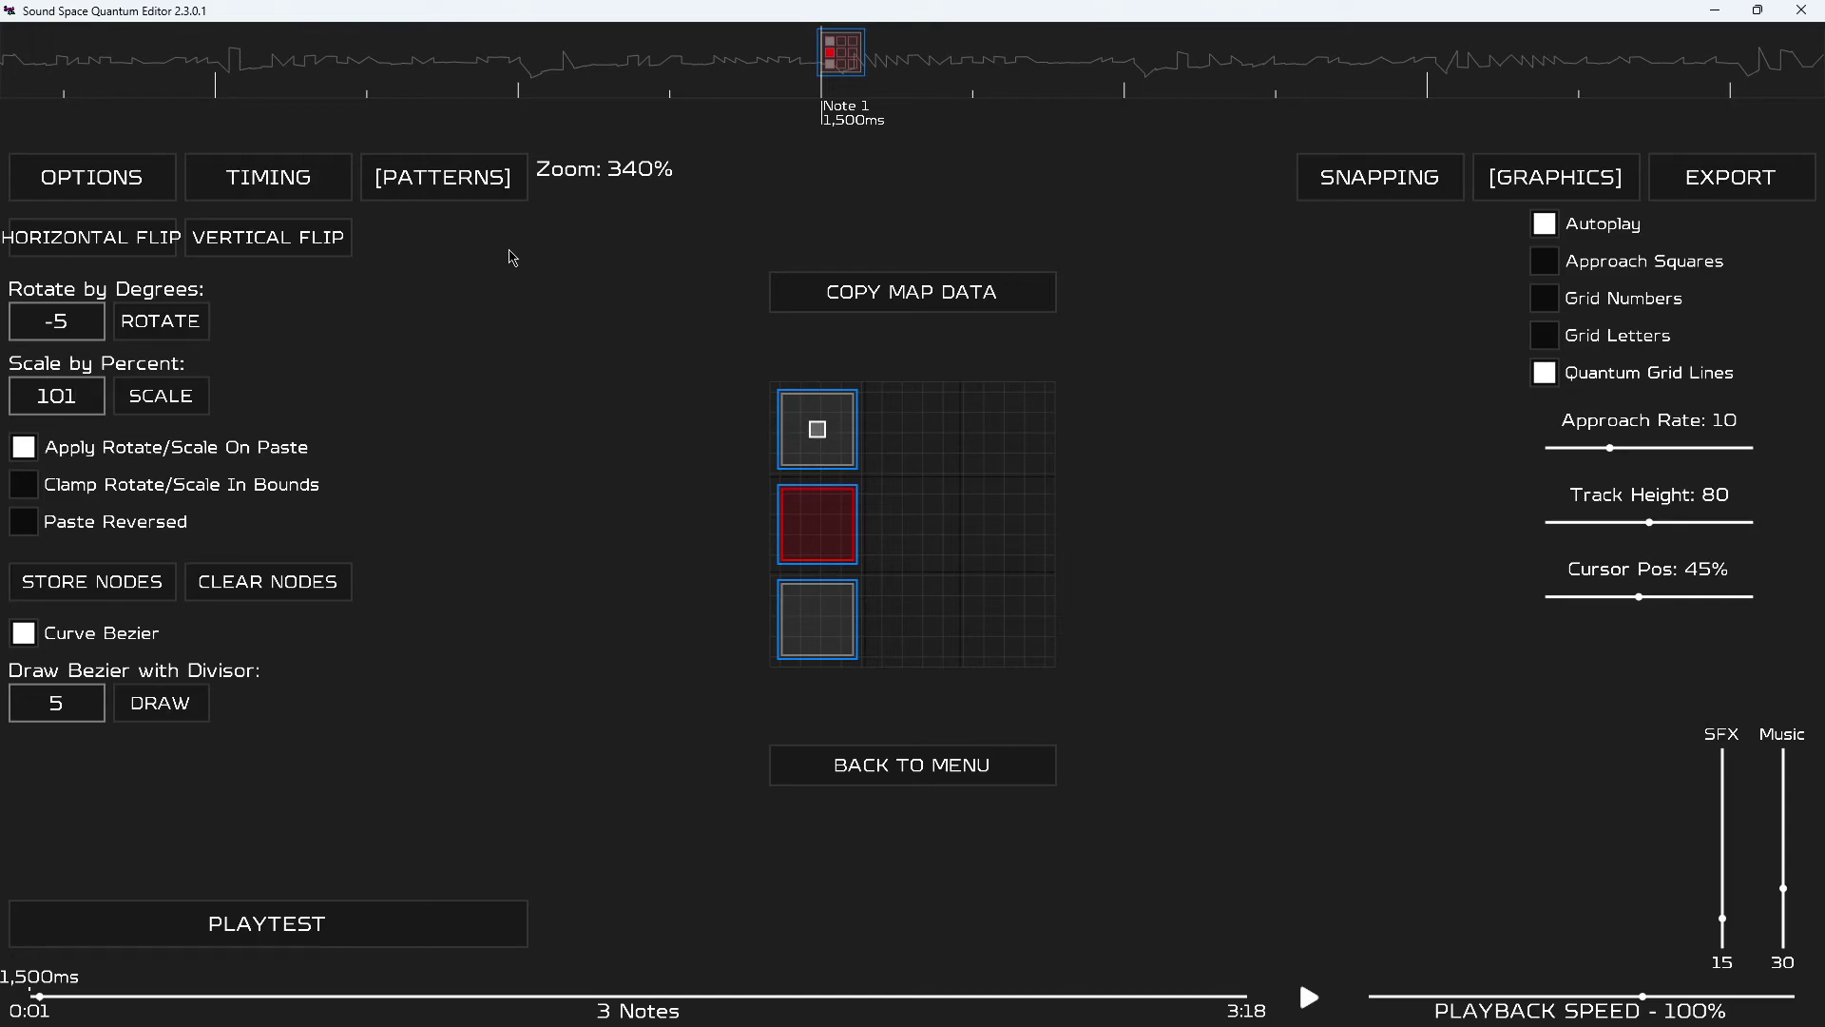
Copy the three stacked notes and paste them repeatedly at 1,500 ms with the rotation and scale applied.
key("ctrl+c")
key("ctrl+v")
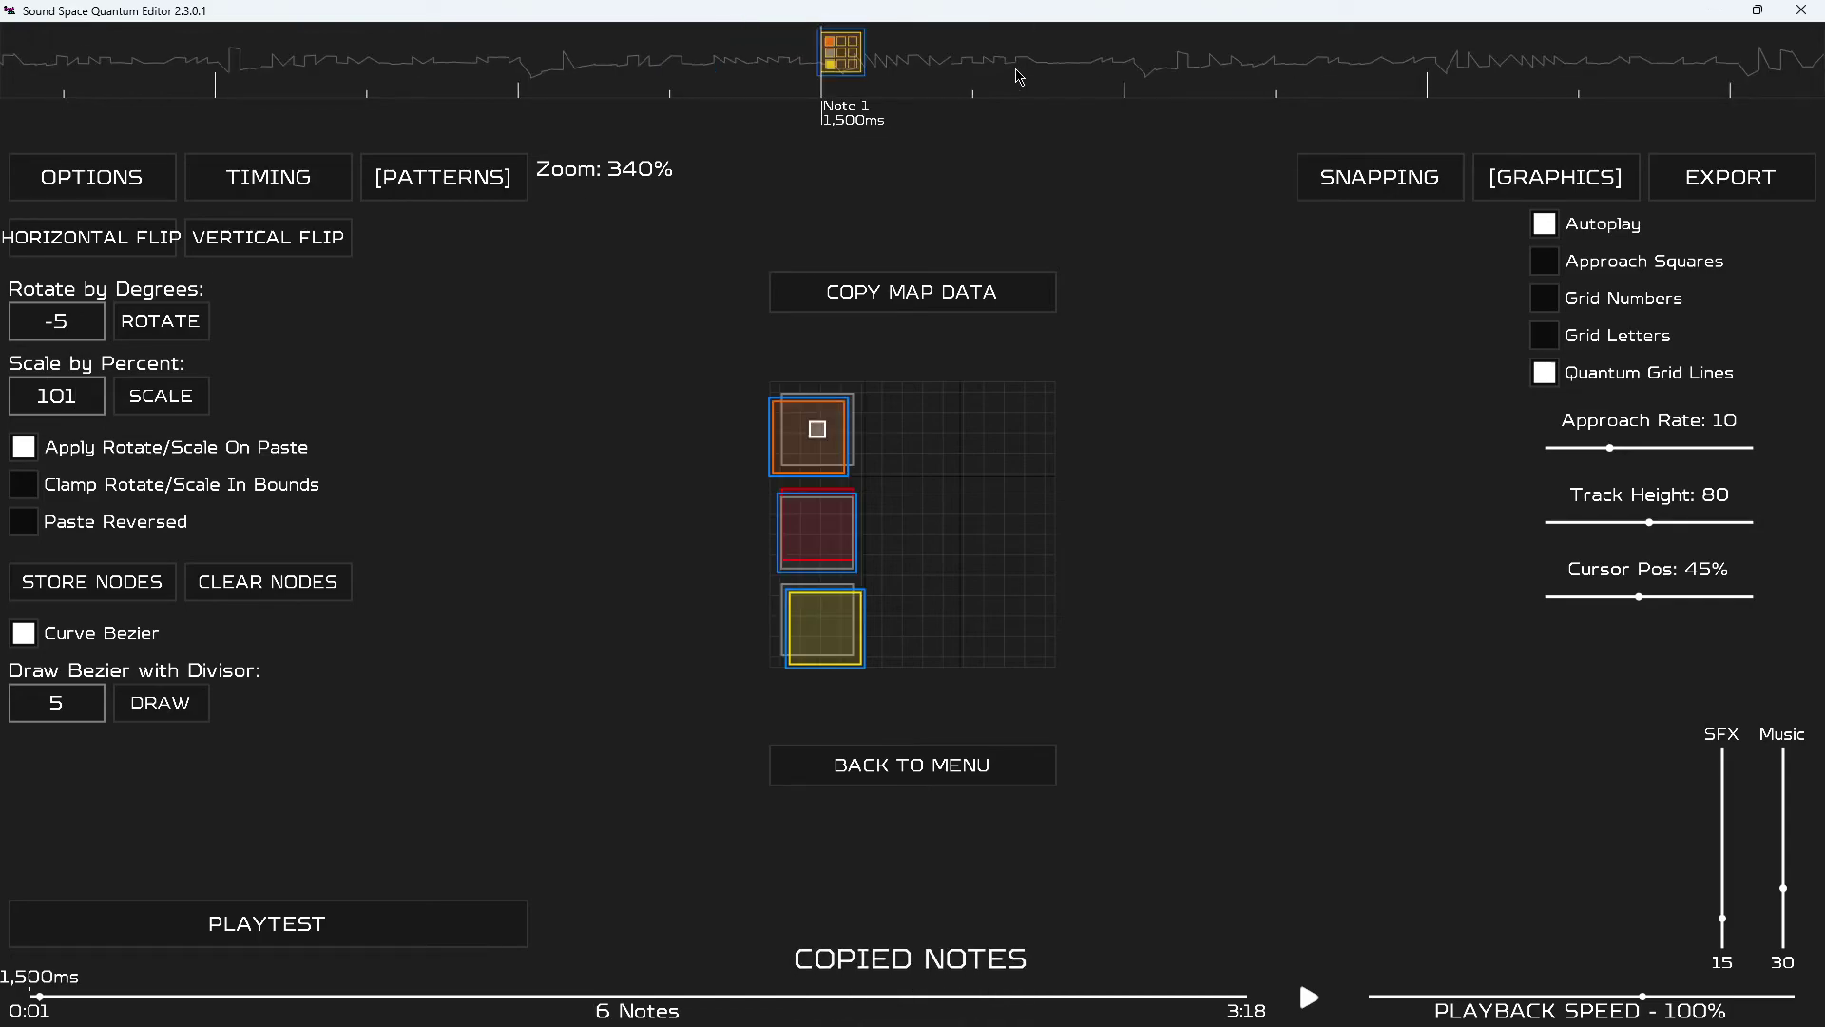
key("ctrl+v")
key("ctrl+v")
key("ctrl+v")
key("ctrl+v")
key("ctrl+v")
key("ctrl+v")
key("ctrl+v")
key("ctrl+v")
key("ctrl+v")
key("ctrl+v")
key("ctrl+v")
key("ctrl+v")
key("ctrl+v")
key("ctrl+v")
key("ctrl+v")
key("ctrl+v")
Paste the notes at 1,594 ms, then repeatedly copy and paste each new set there to build a progressively rotated, scaled pattern.
scroll(1015, 76, "down", 1)
key("ctrl+v")
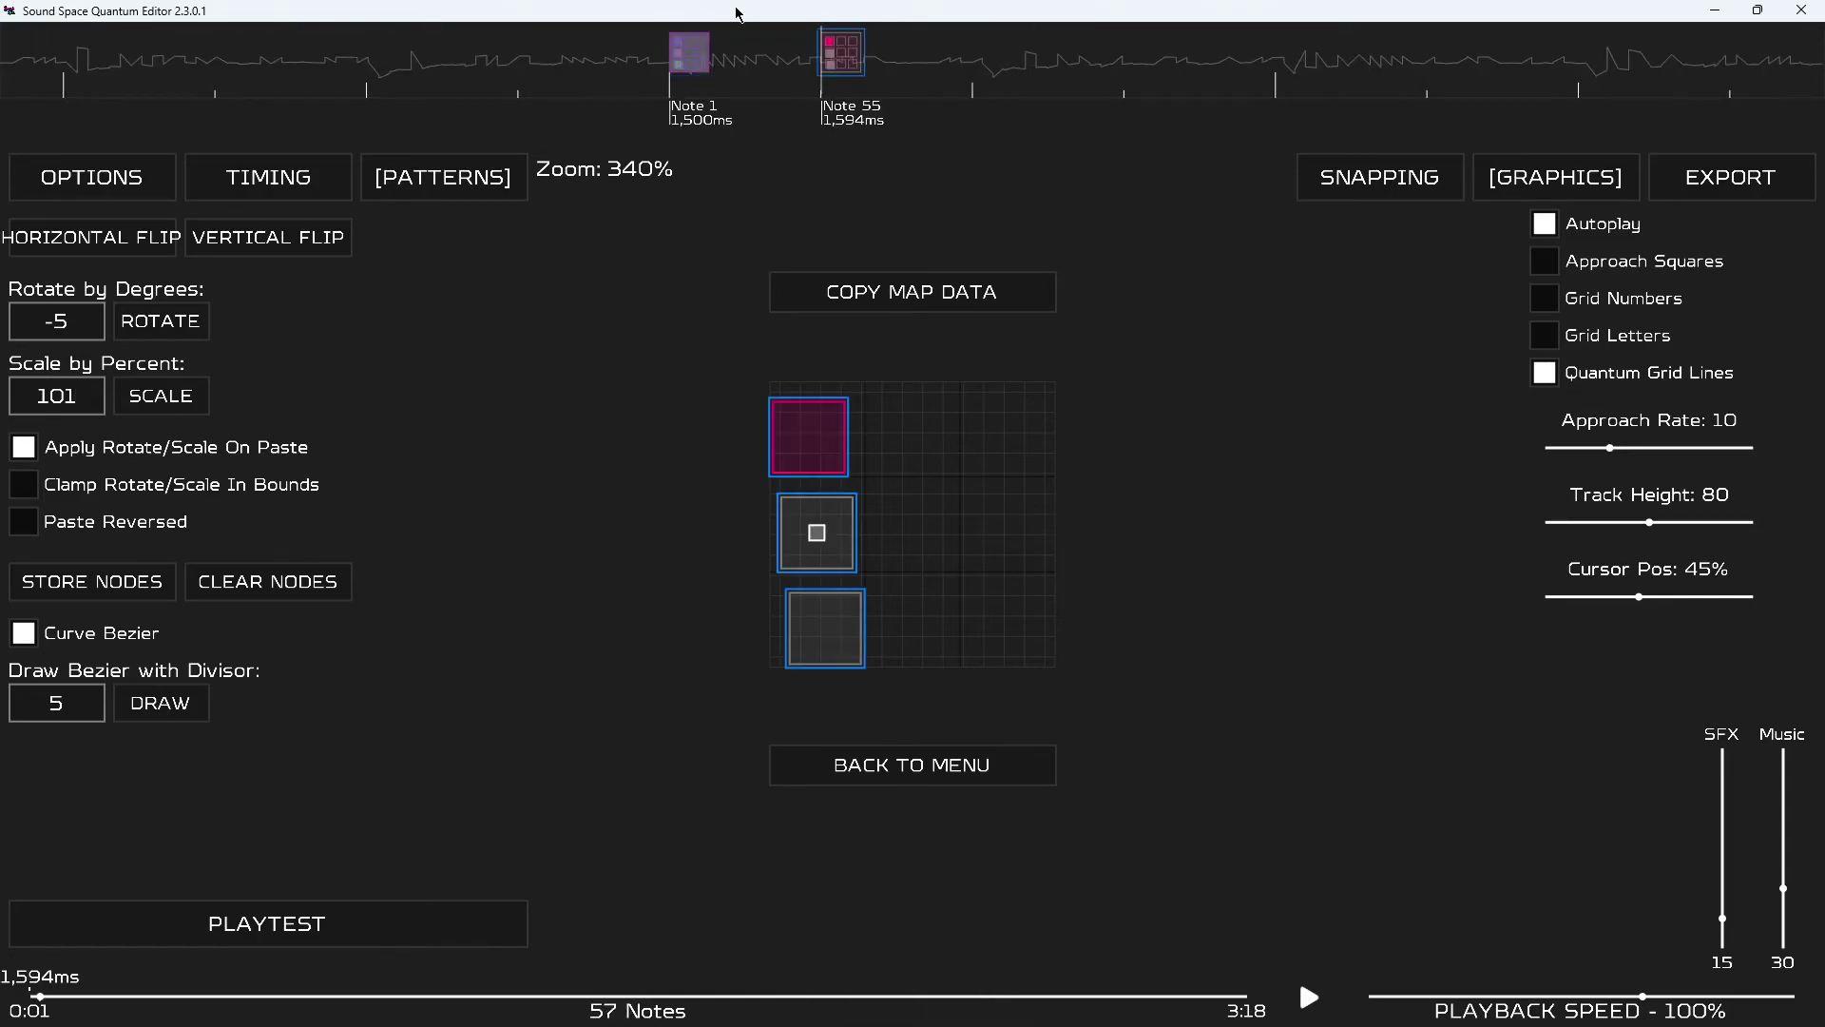
key("ctrl+c")
key("ctrl+v")
key("ctrl+c")
key("ctrl+v")
key("ctrl+c")
key("ctrl+v")
key("ctrl+c")
key("ctrl+v")
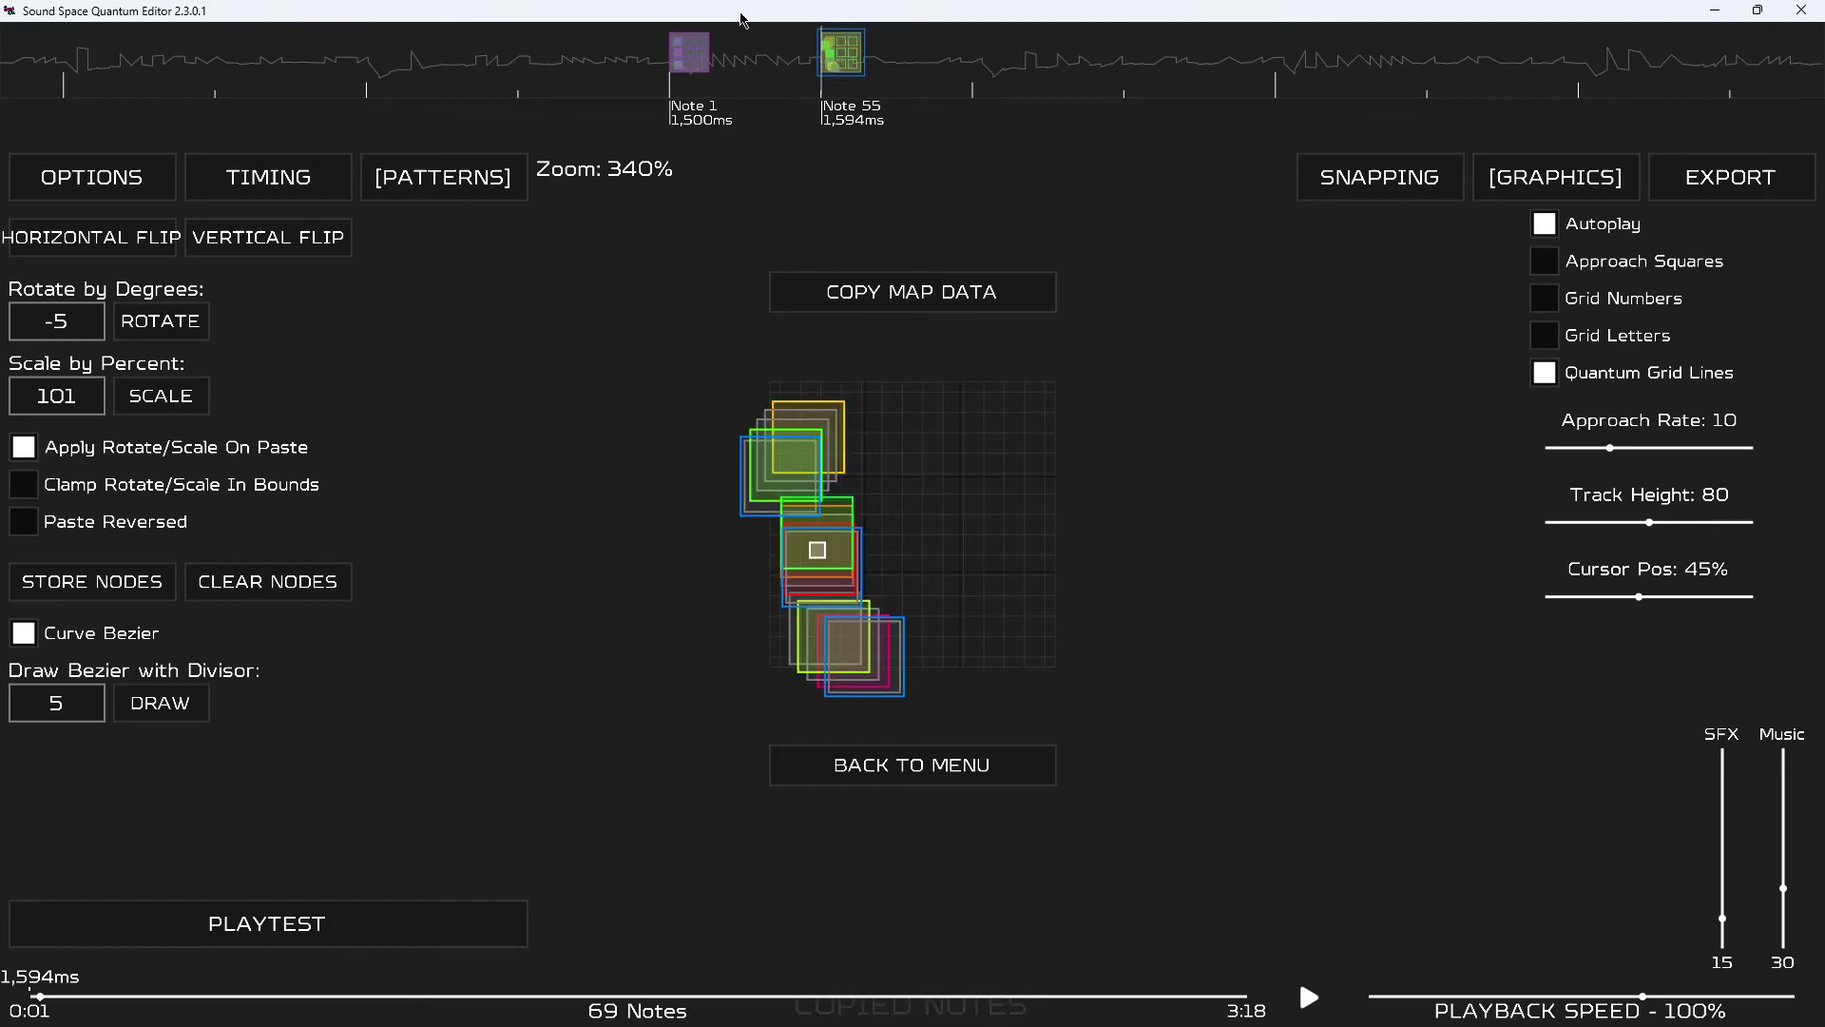
key("ctrl+c")
key("ctrl+v")
key("ctrl+c")
key("ctrl+v")
key("ctrl+v")
key("ctrl+c")
scroll(973, 29, "up", 2)
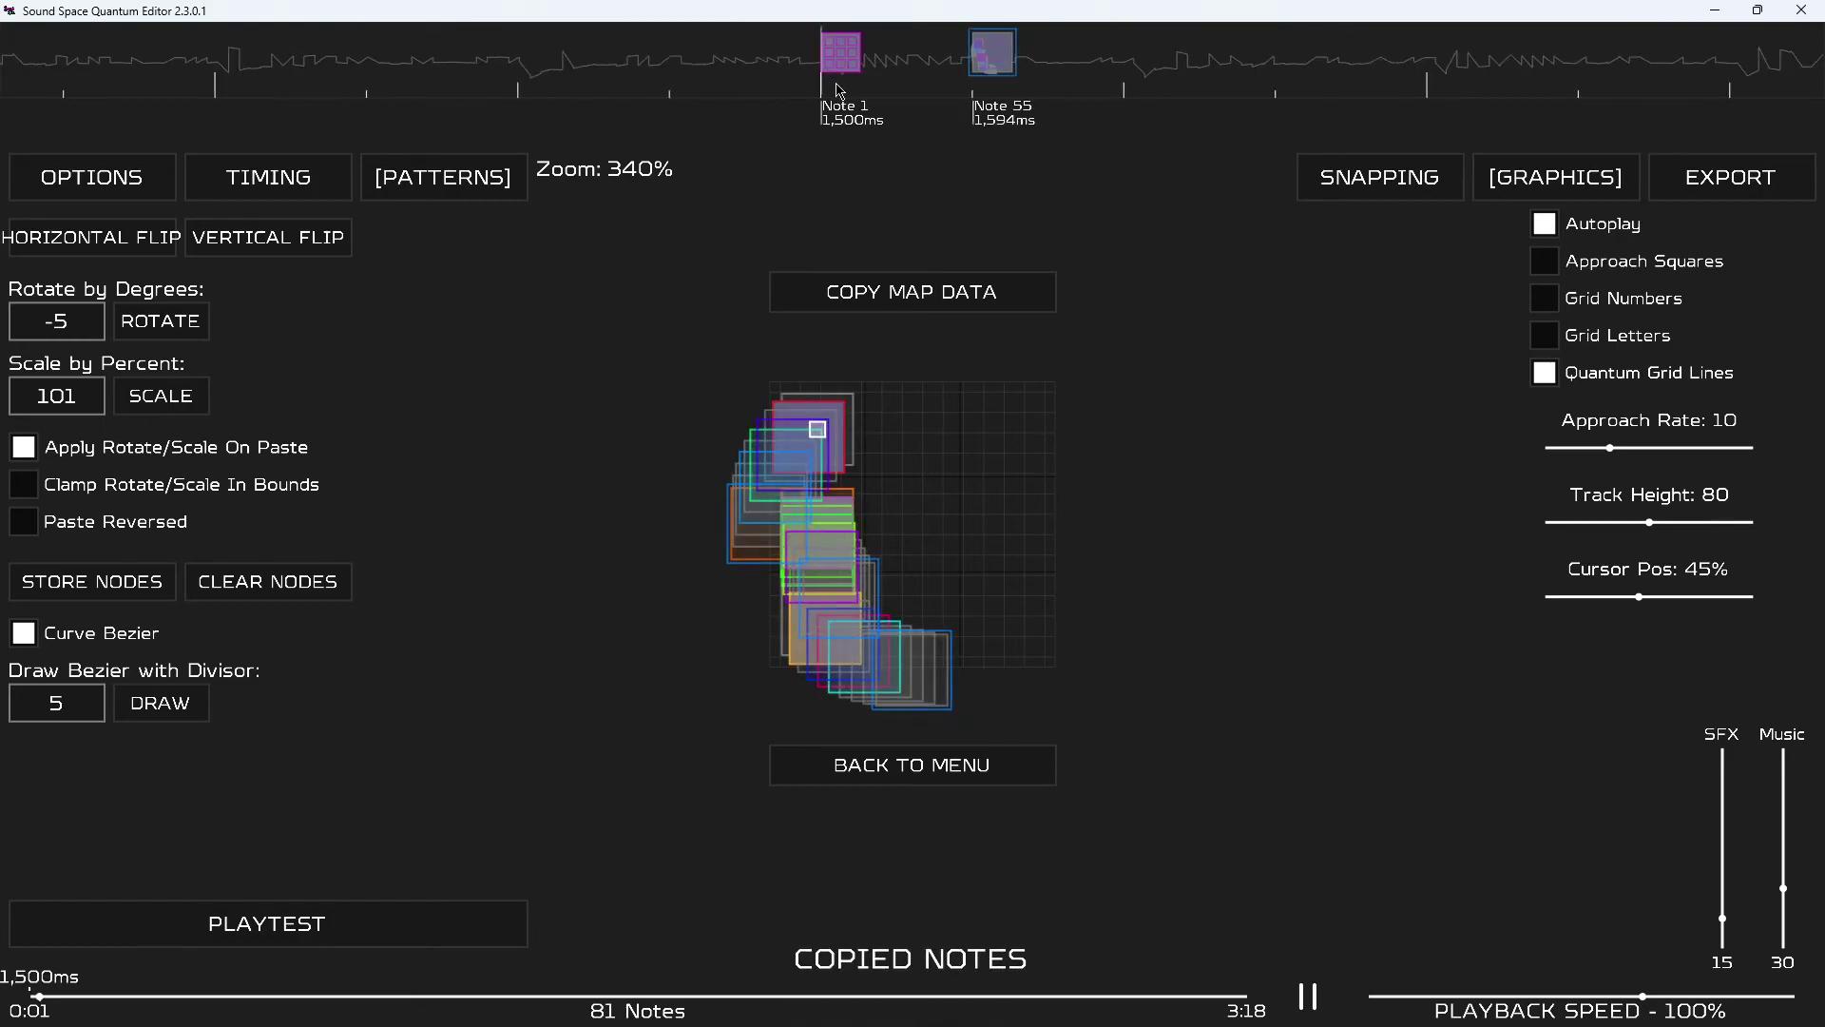
Delete every note of the rotated pattern at 1,500 ms and 1,594 ms, and return the timeline to 750 ms.
left_click_drag(1184, 60, 966, 74)
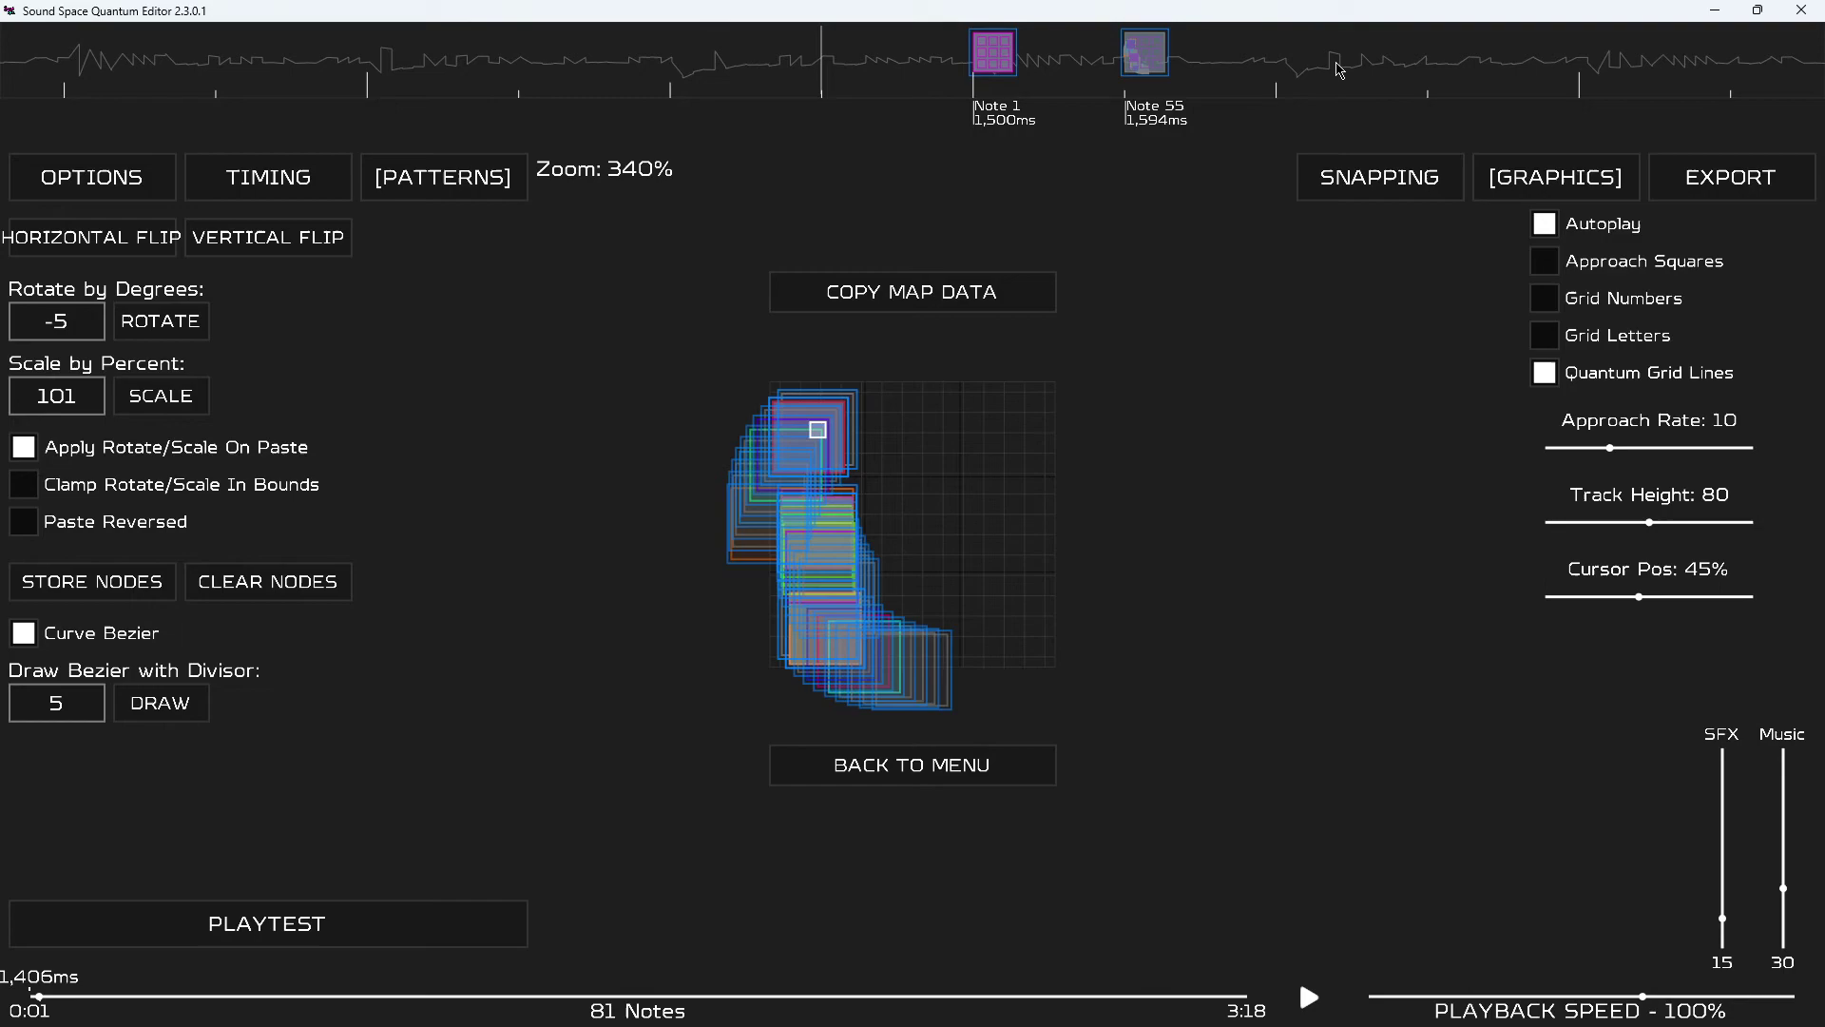
key("Delete")
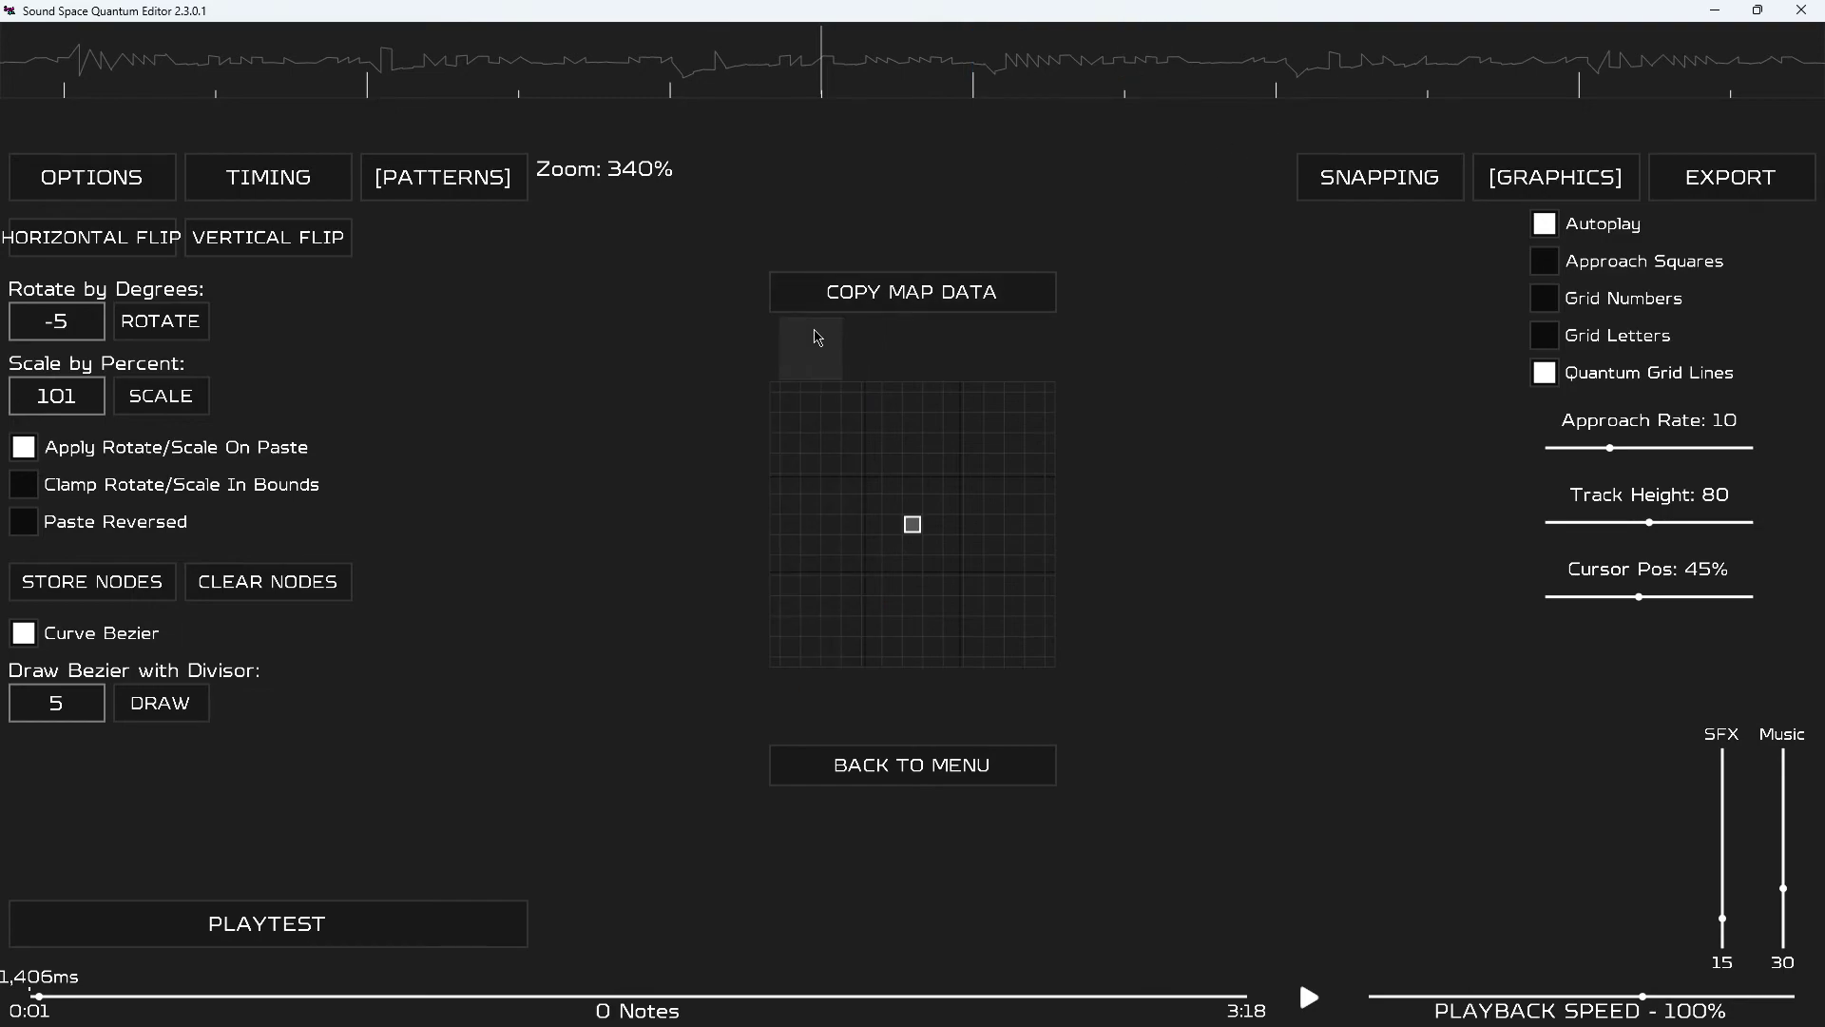
scroll(415, 374, "down", 10)
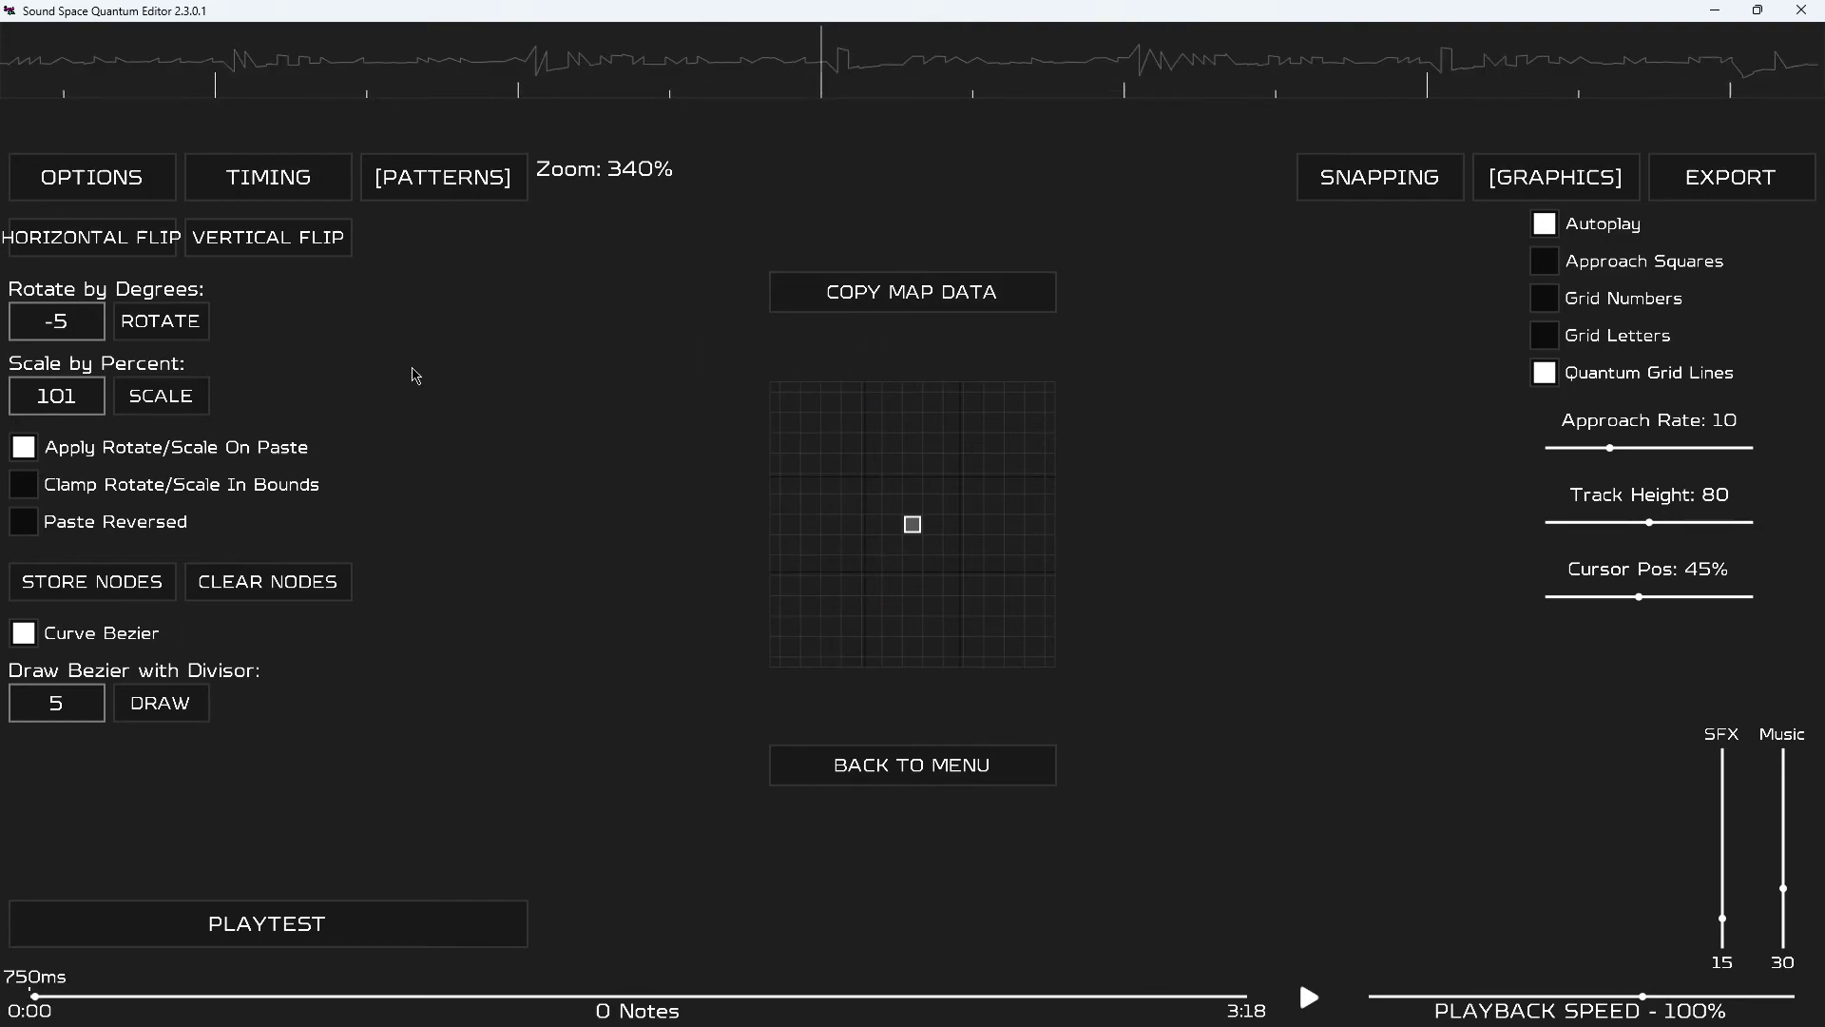
scroll(591, 284, "up", 3)
scroll(588, 253, "down", 1)
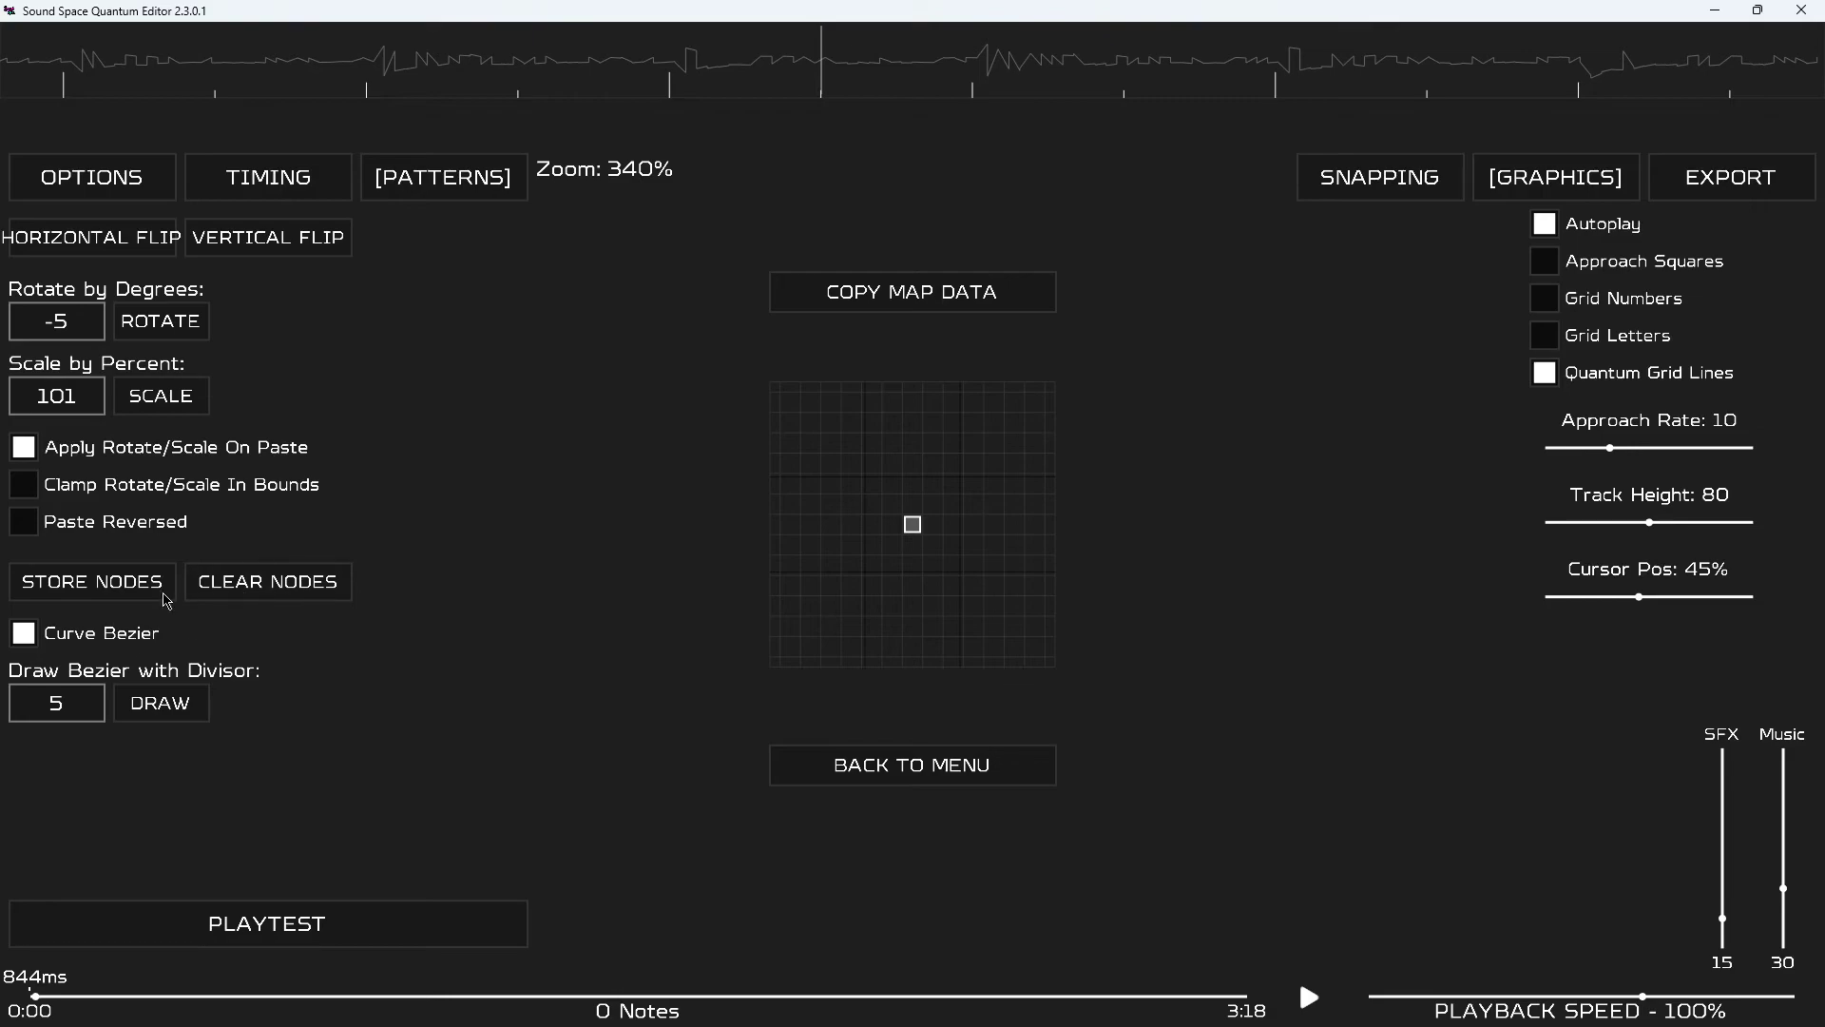
scroll(833, 439, "up", 1)
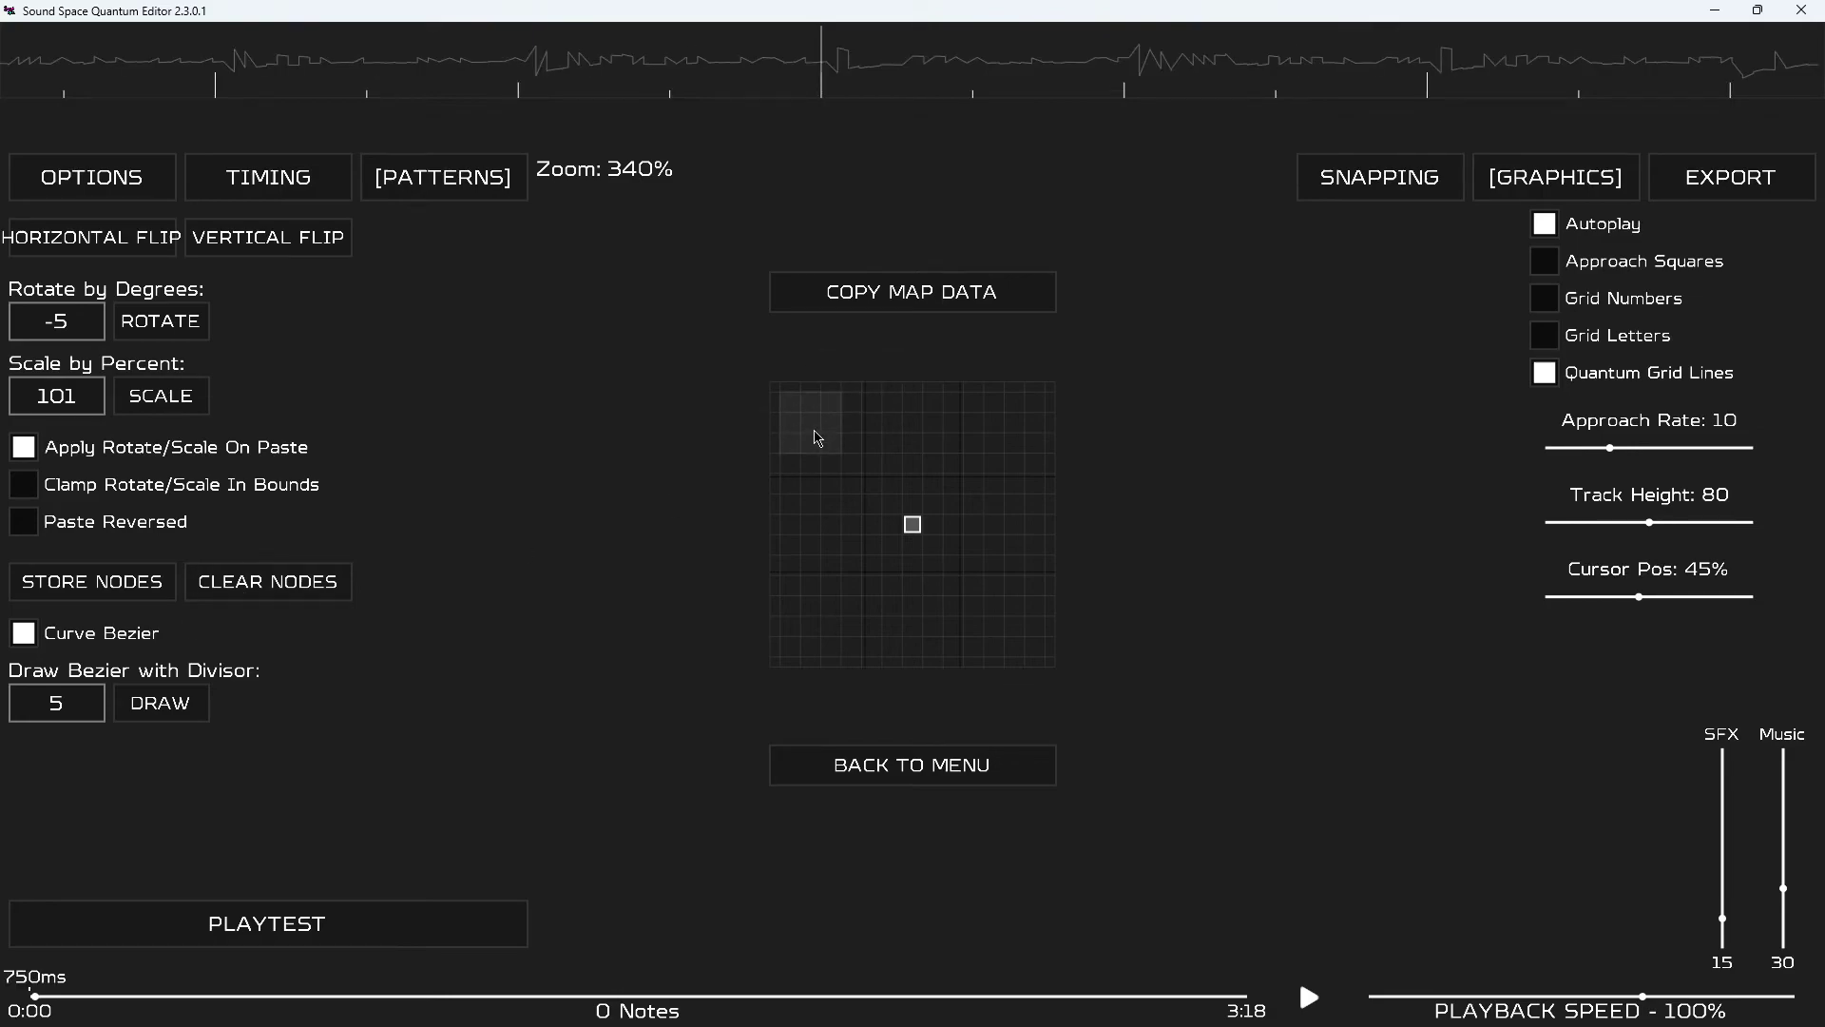
Set snapping to 3/9 and place notes in the grid's top-left at 750 ms, top-right at 938 ms and bottom-right at 1,125 ms.
left_click(1444, 193)
left_click_drag(1592, 455, 1569, 470)
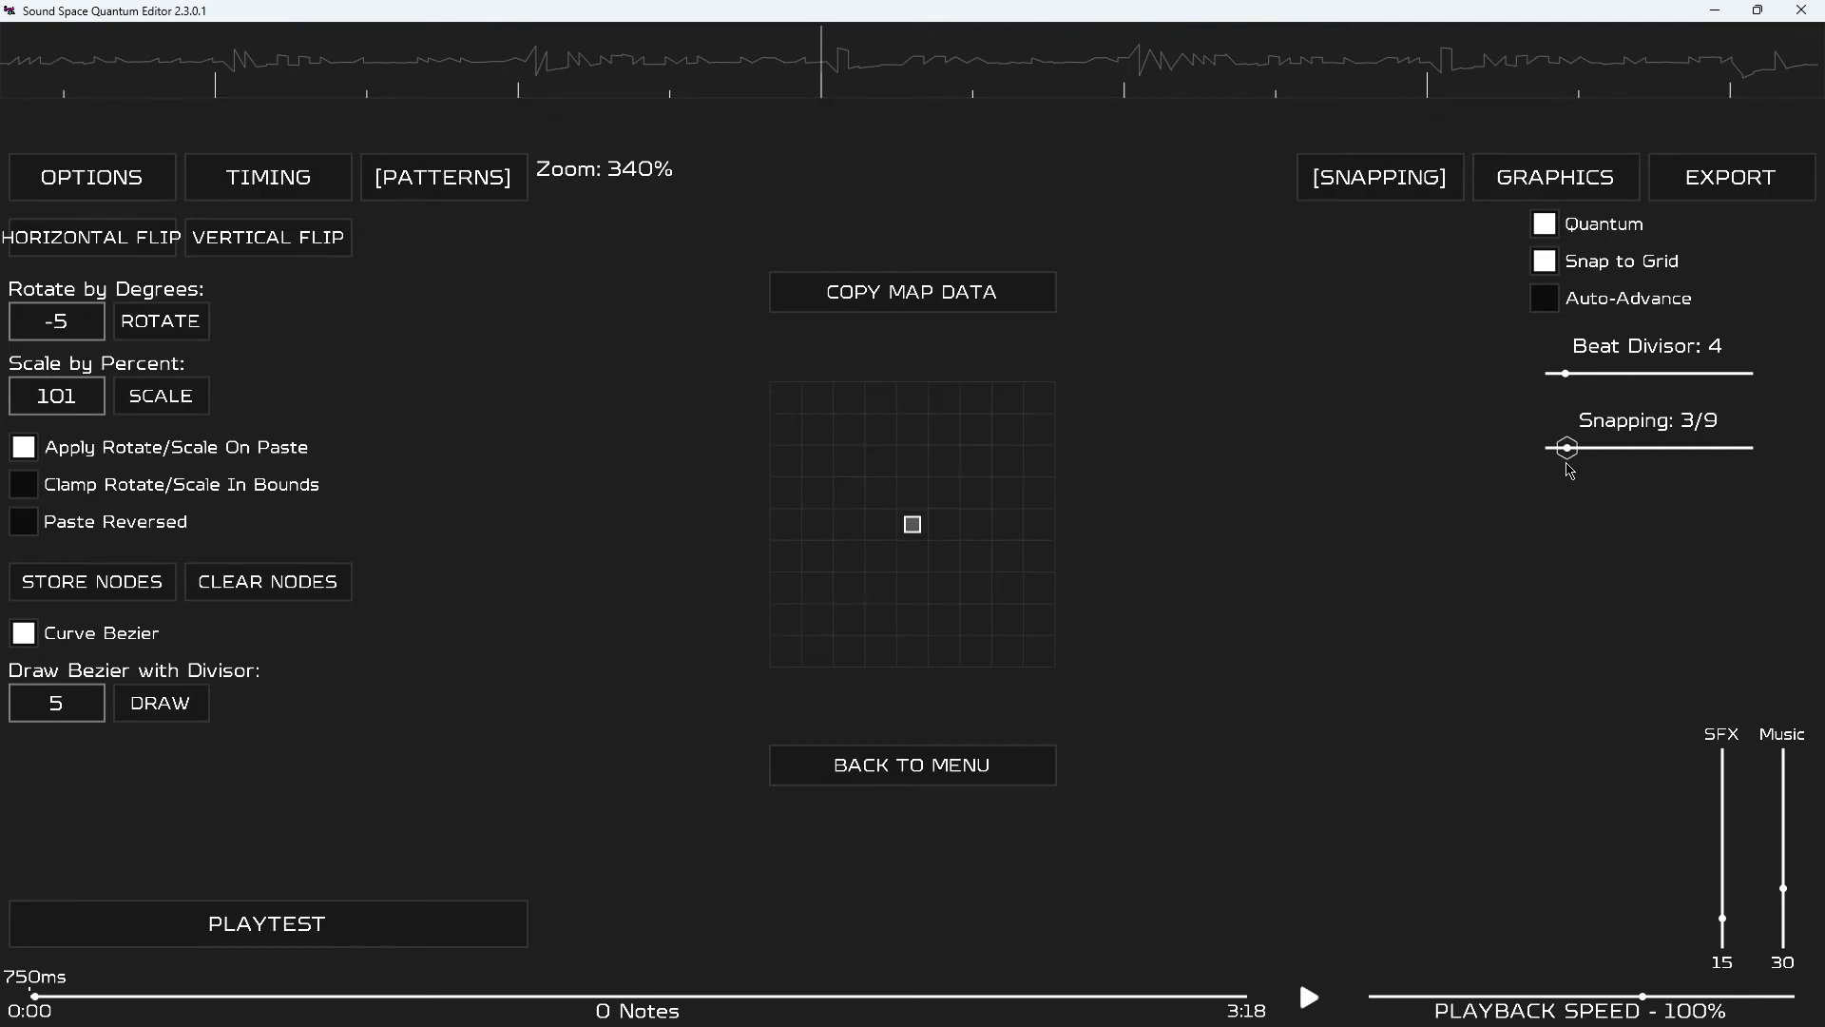
left_click(816, 436)
scroll(817, 441, "down", 1)
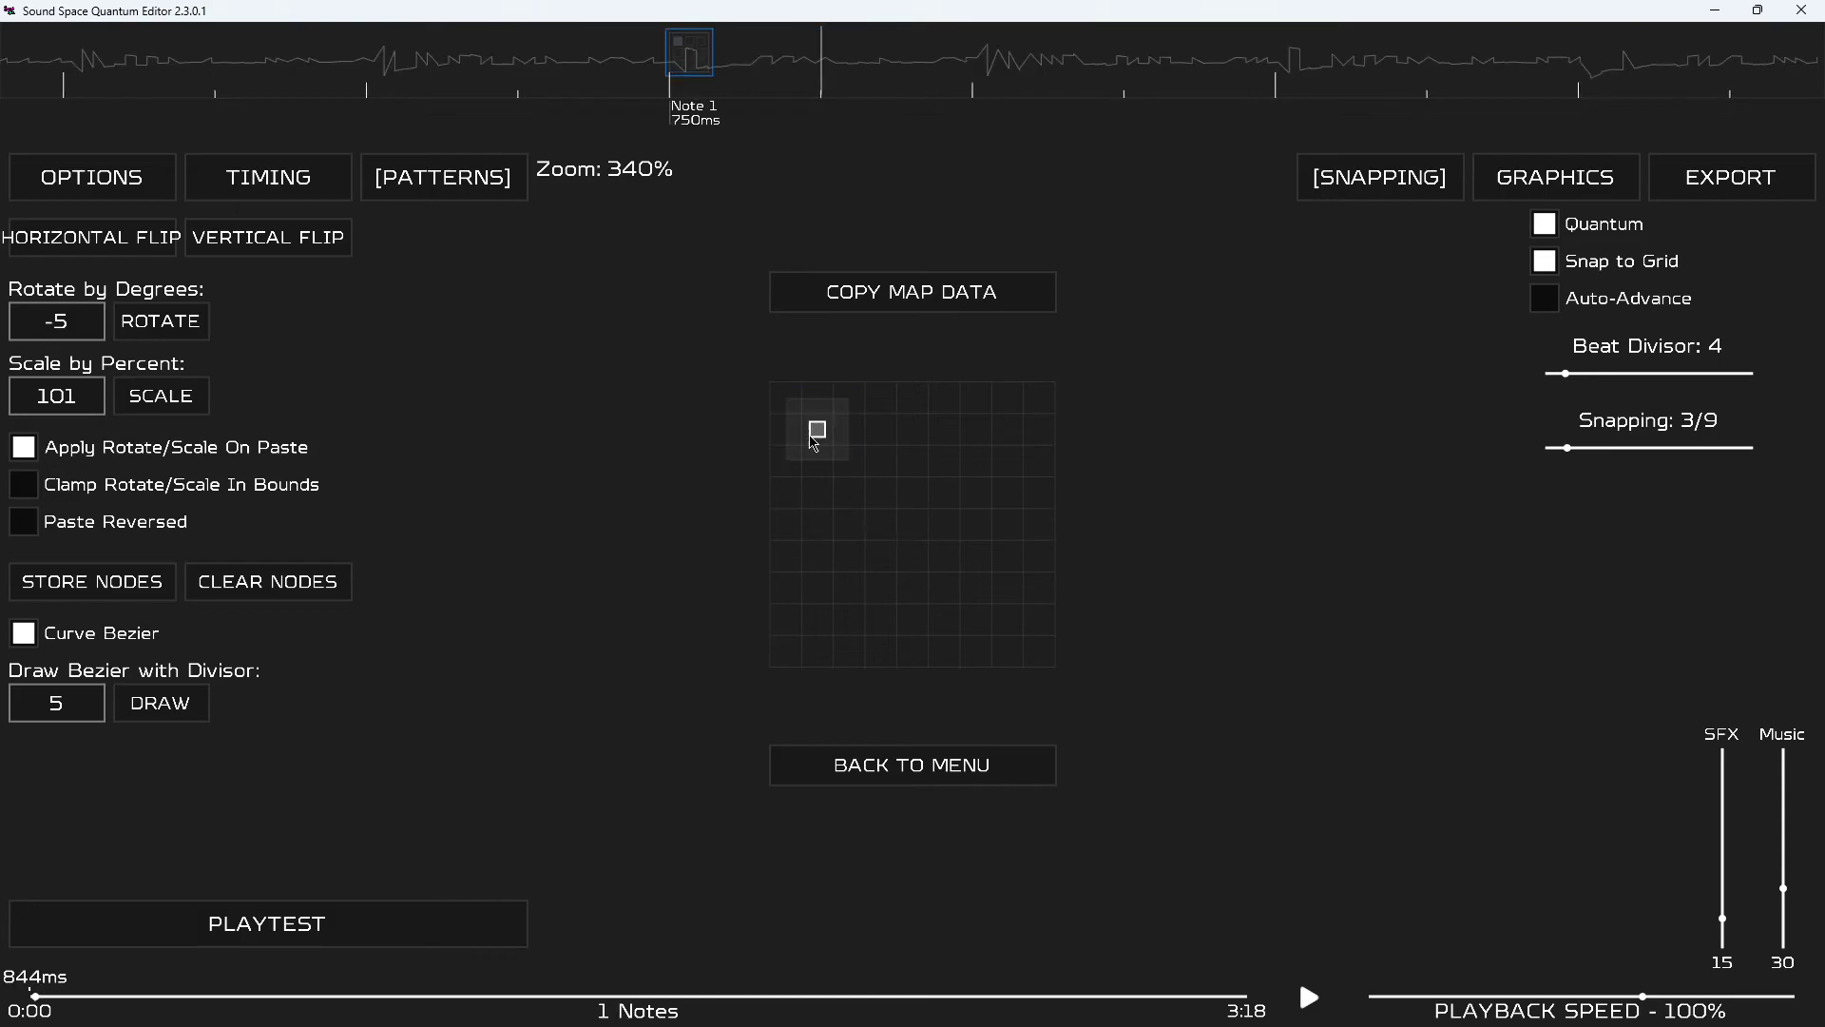
left_click(1001, 442)
key("ctrl+z")
scroll(1004, 445, "down", 1)
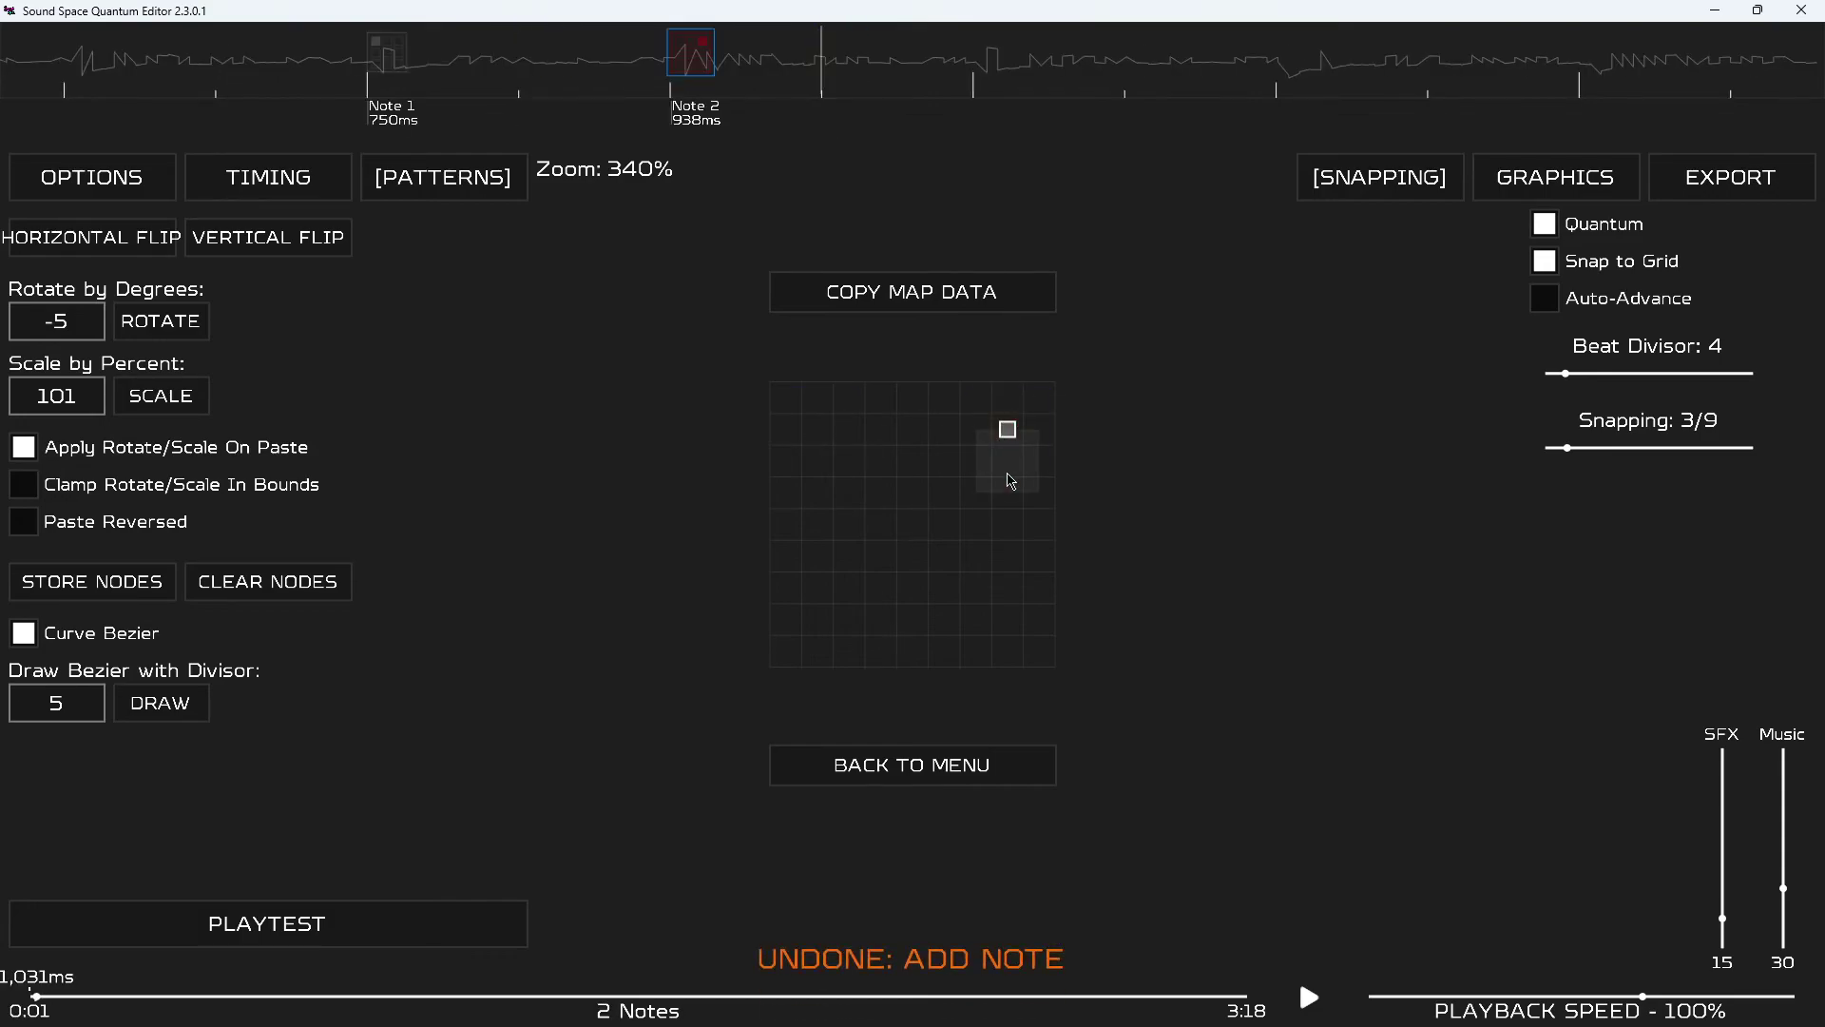
left_click(1006, 629)
Draw a Bezier with divisor 5 through the notes at 750, 938 and 1,125 ms, and undo it.
scroll(989, 442, "up", 1)
left_click_drag(633, 43, 1439, 89)
left_click(166, 704)
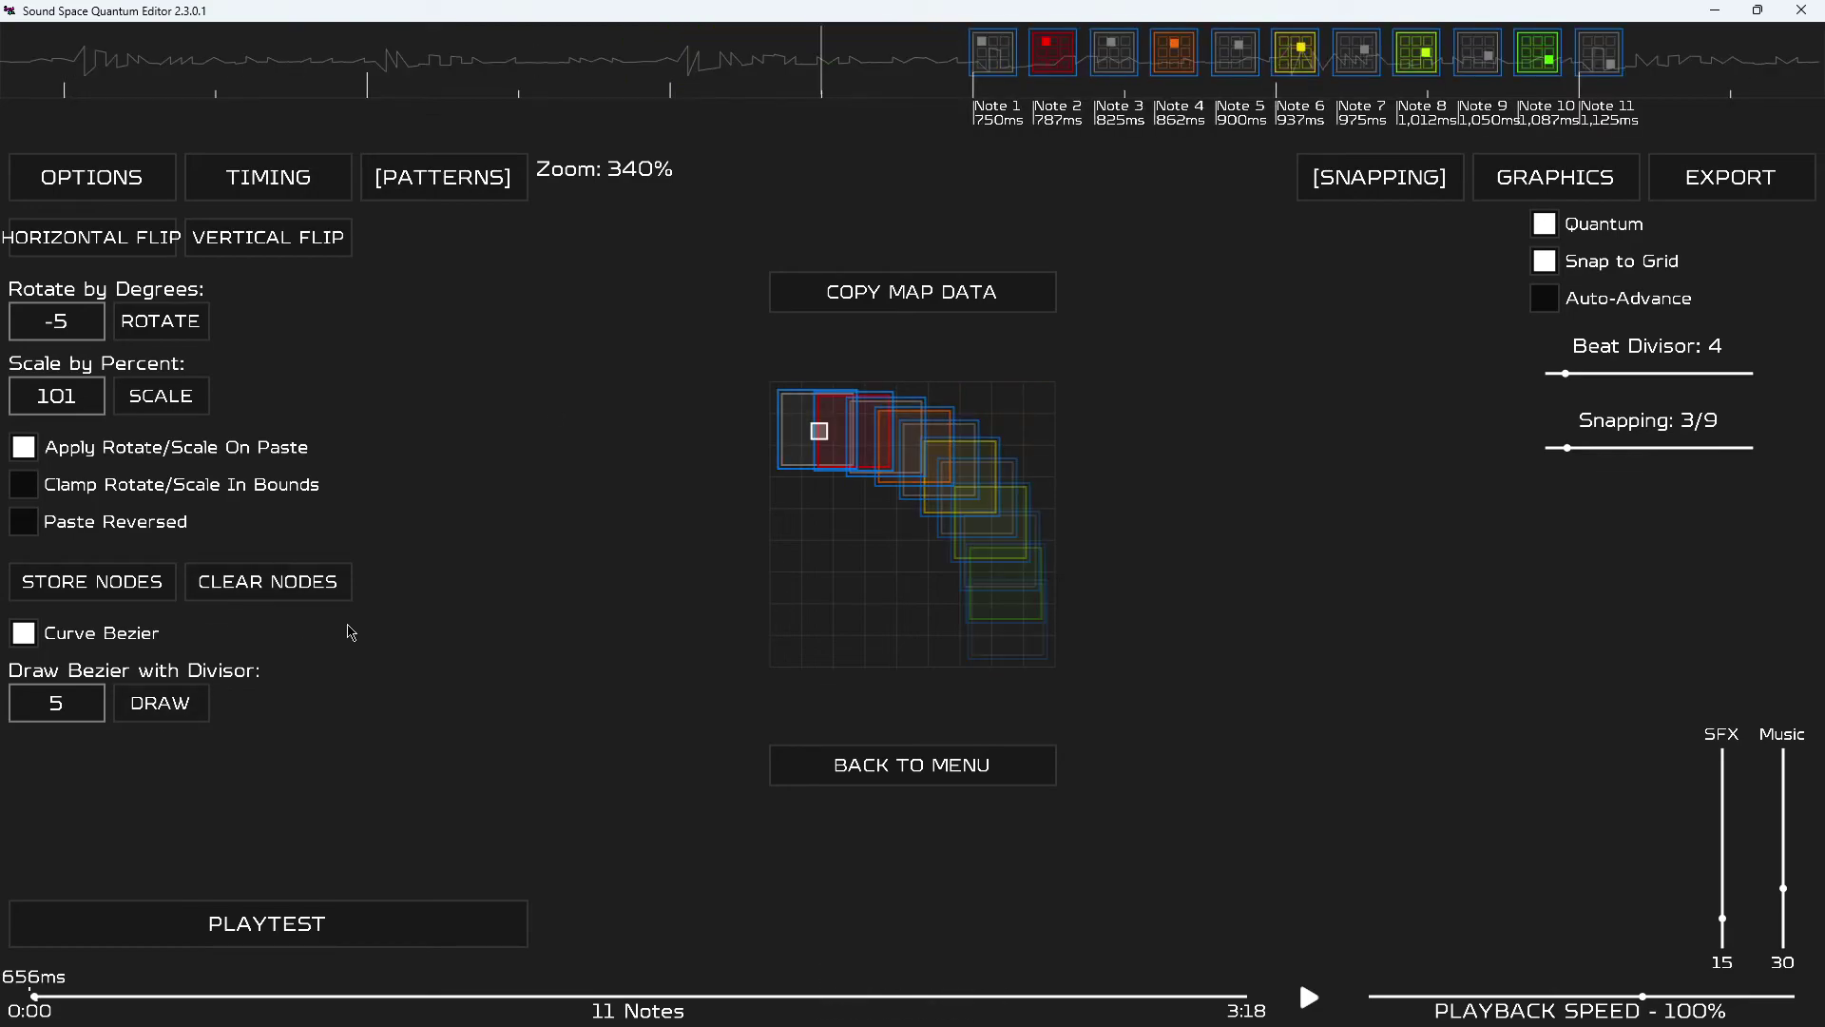
key("ctrl+z")
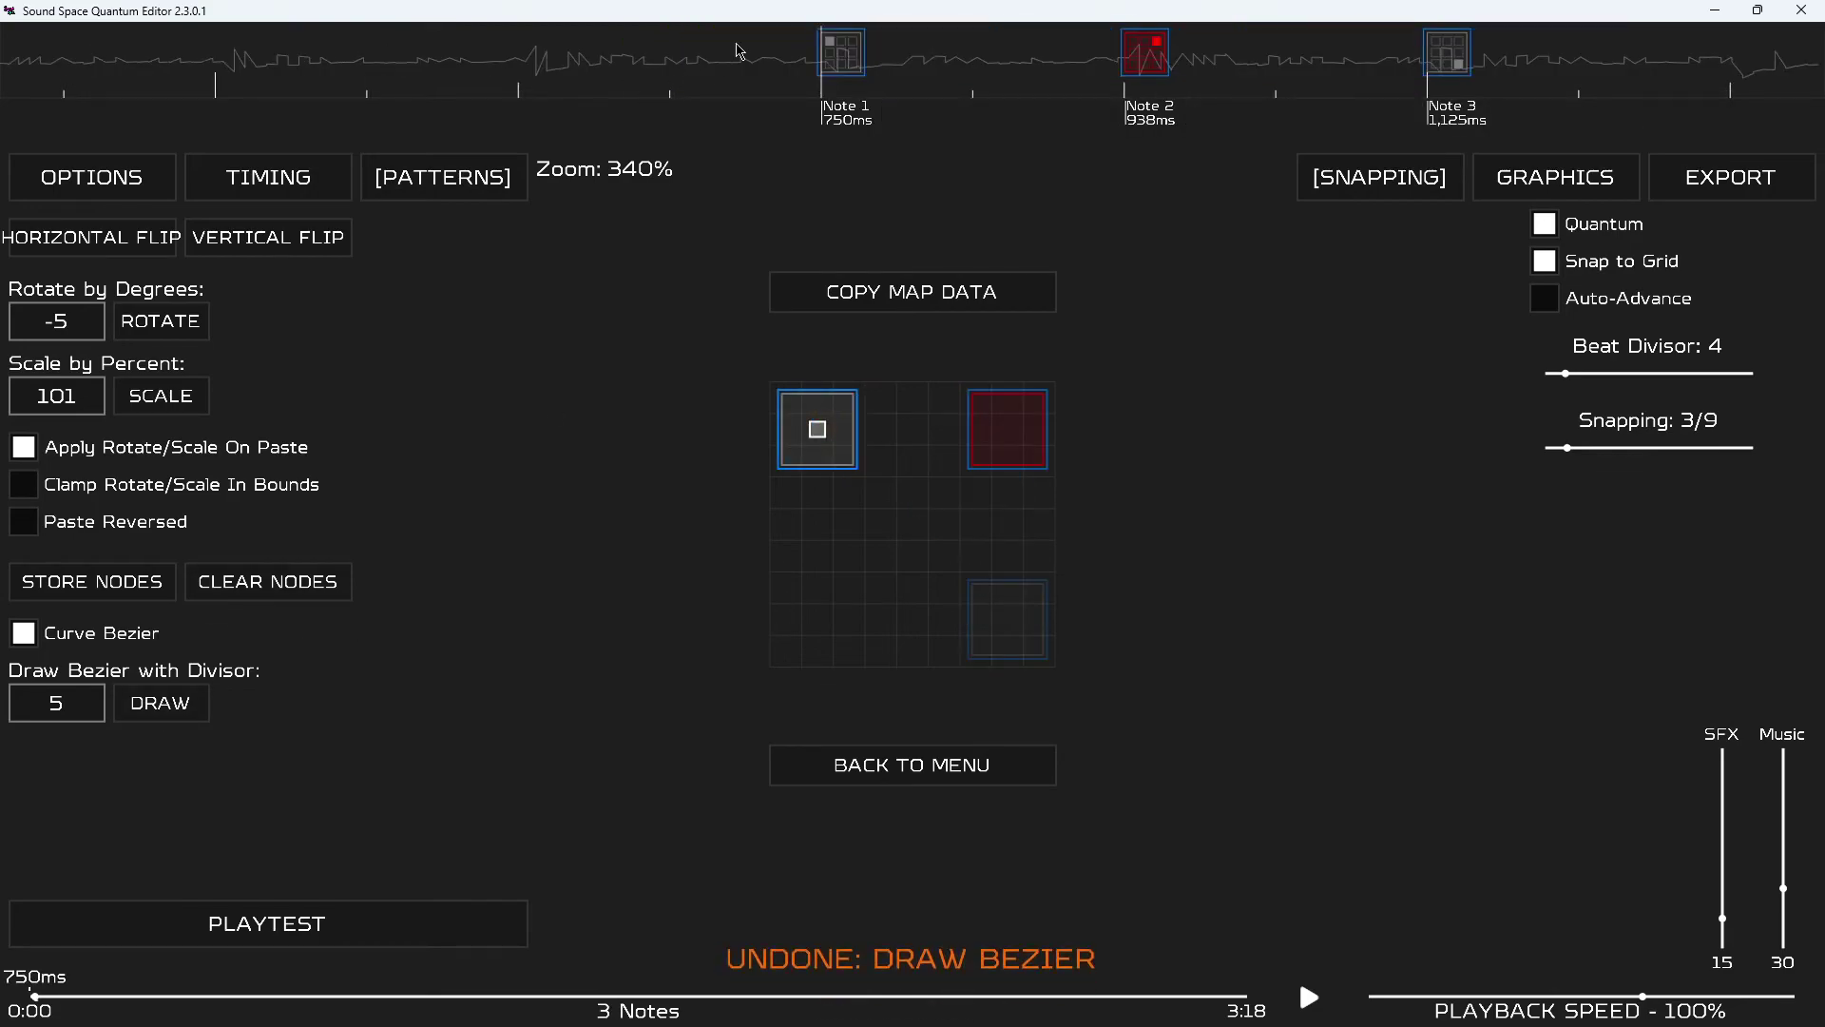
Store the three notes as Bezier nodes, moving the 938 ms note below the grid and the 1,125 ms note beyond its top-right corner.
left_click_drag(744, 48, 1618, 58)
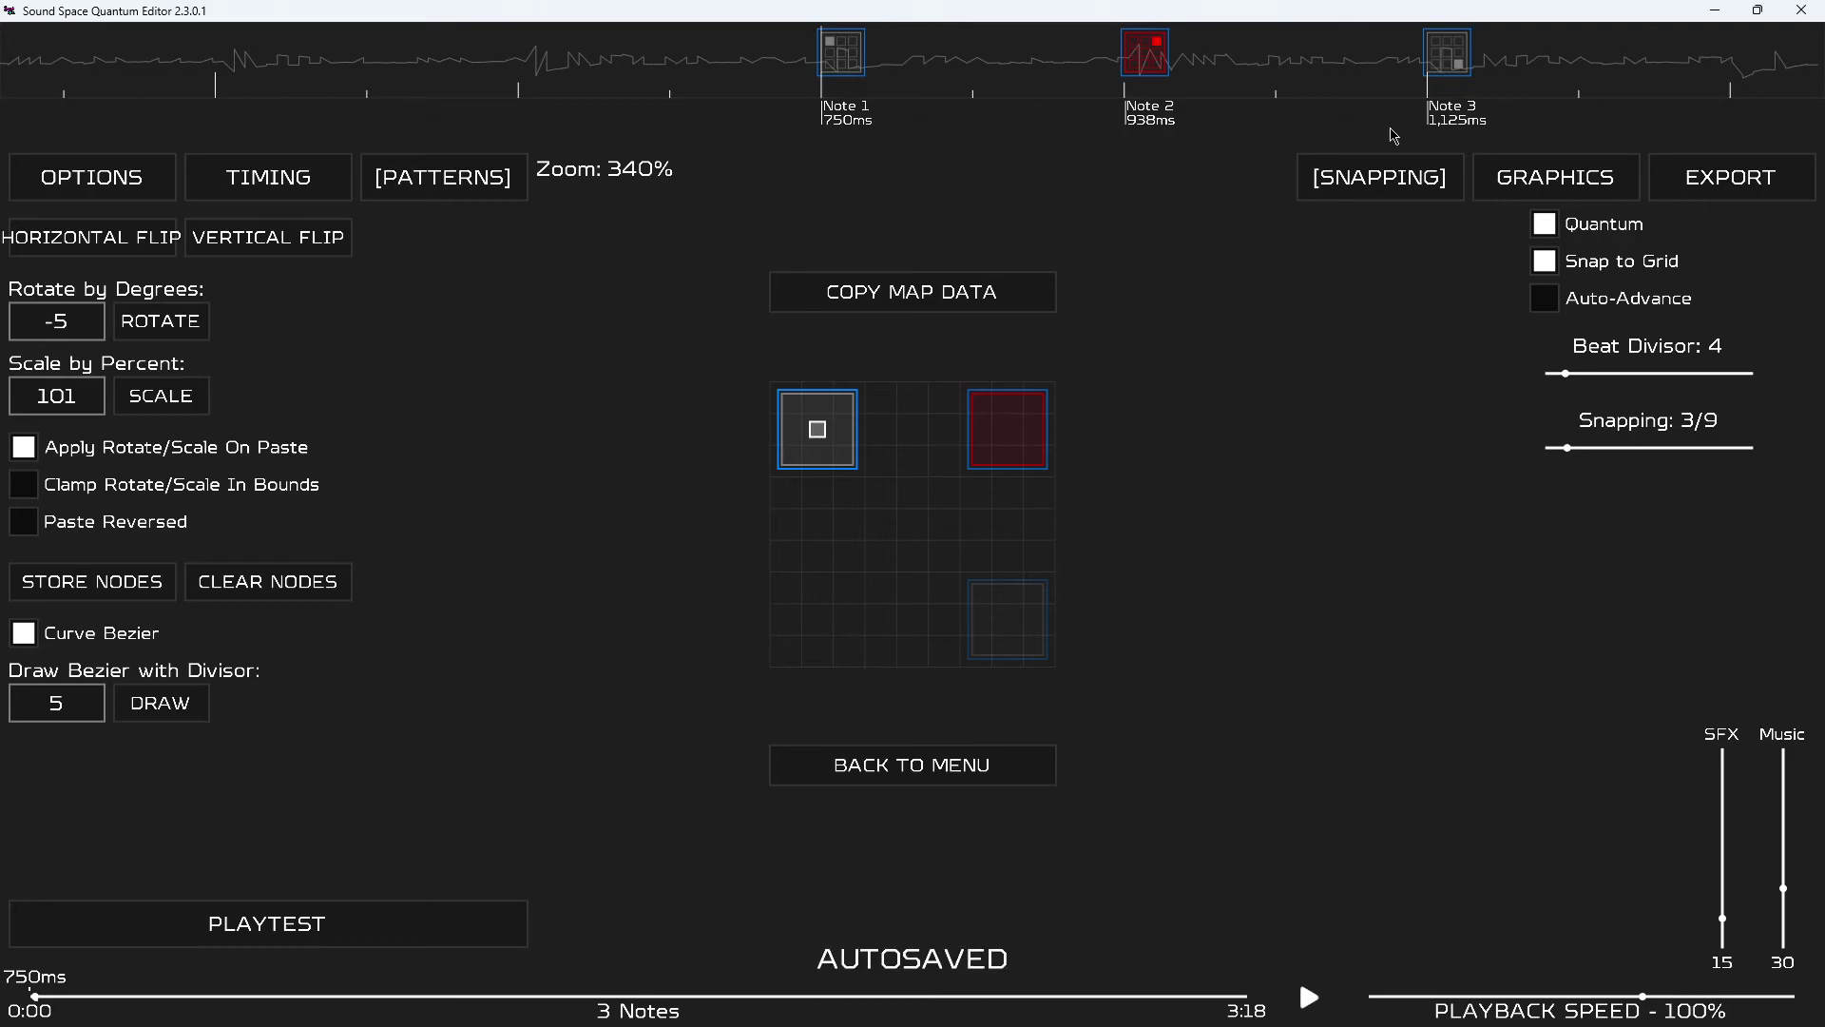
left_click(123, 594)
key("Escape")
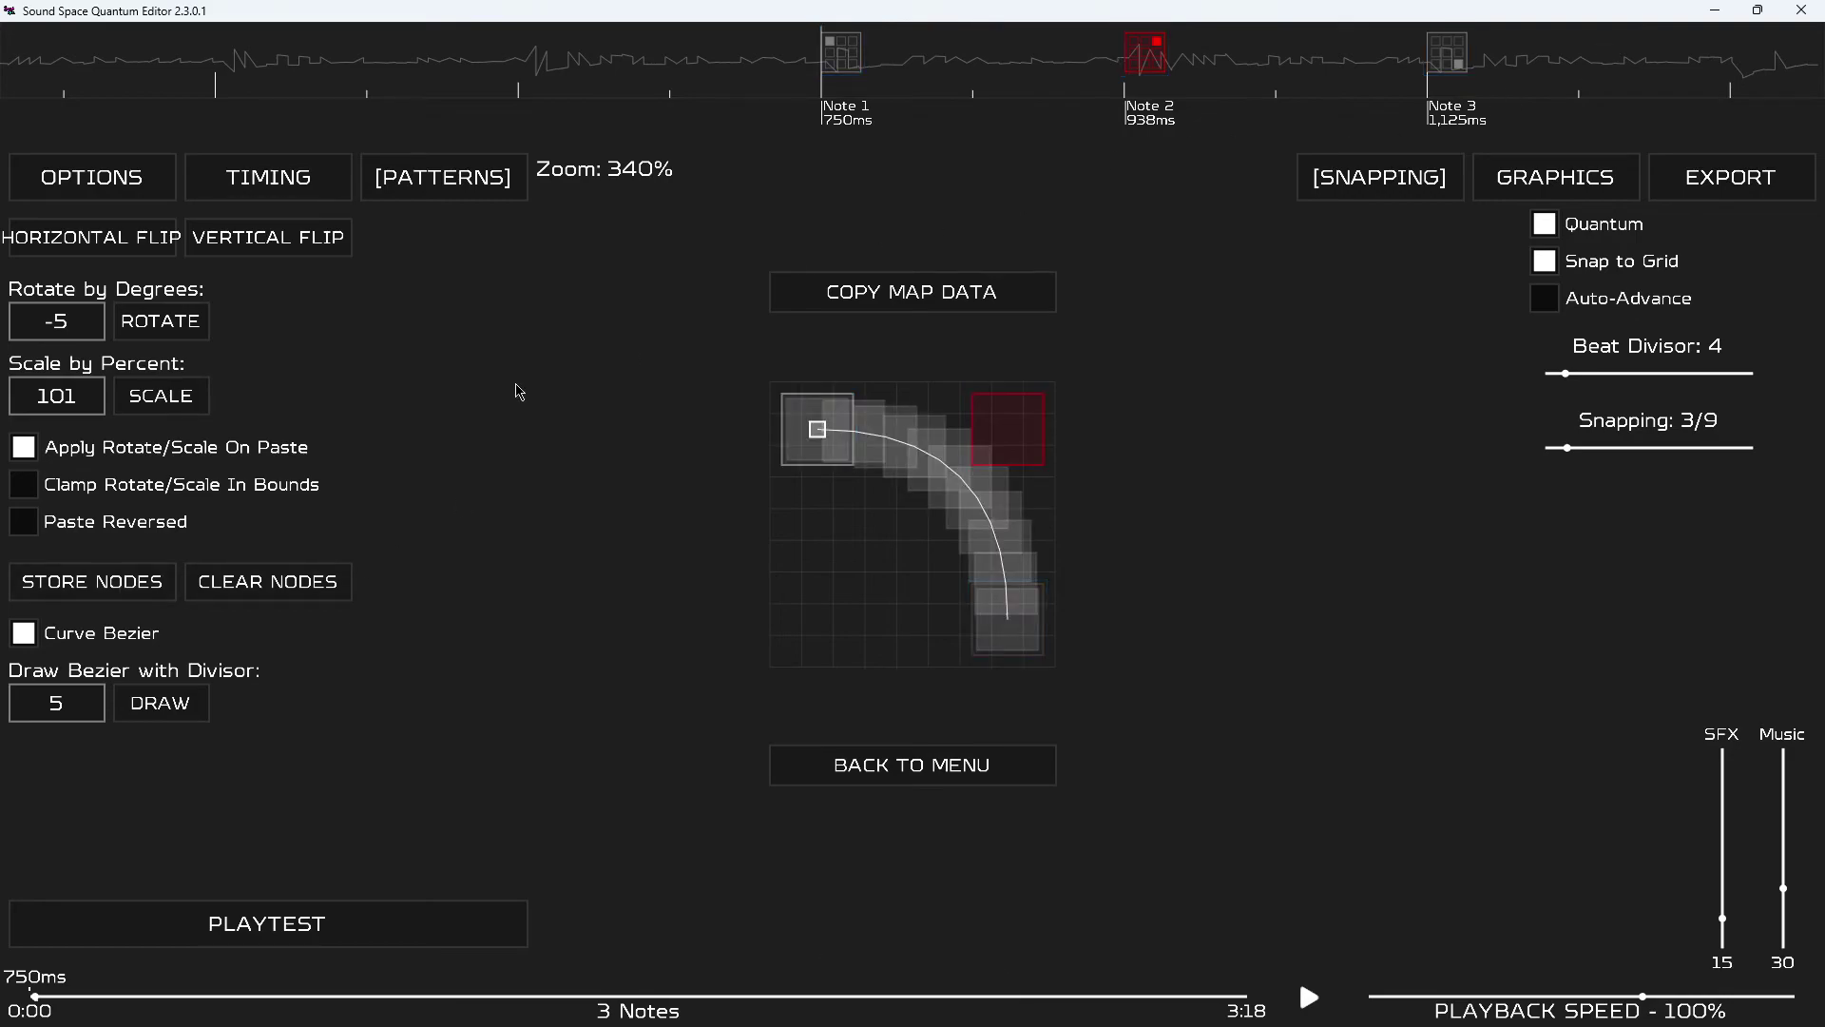
left_click_drag(1015, 444, 848, 524)
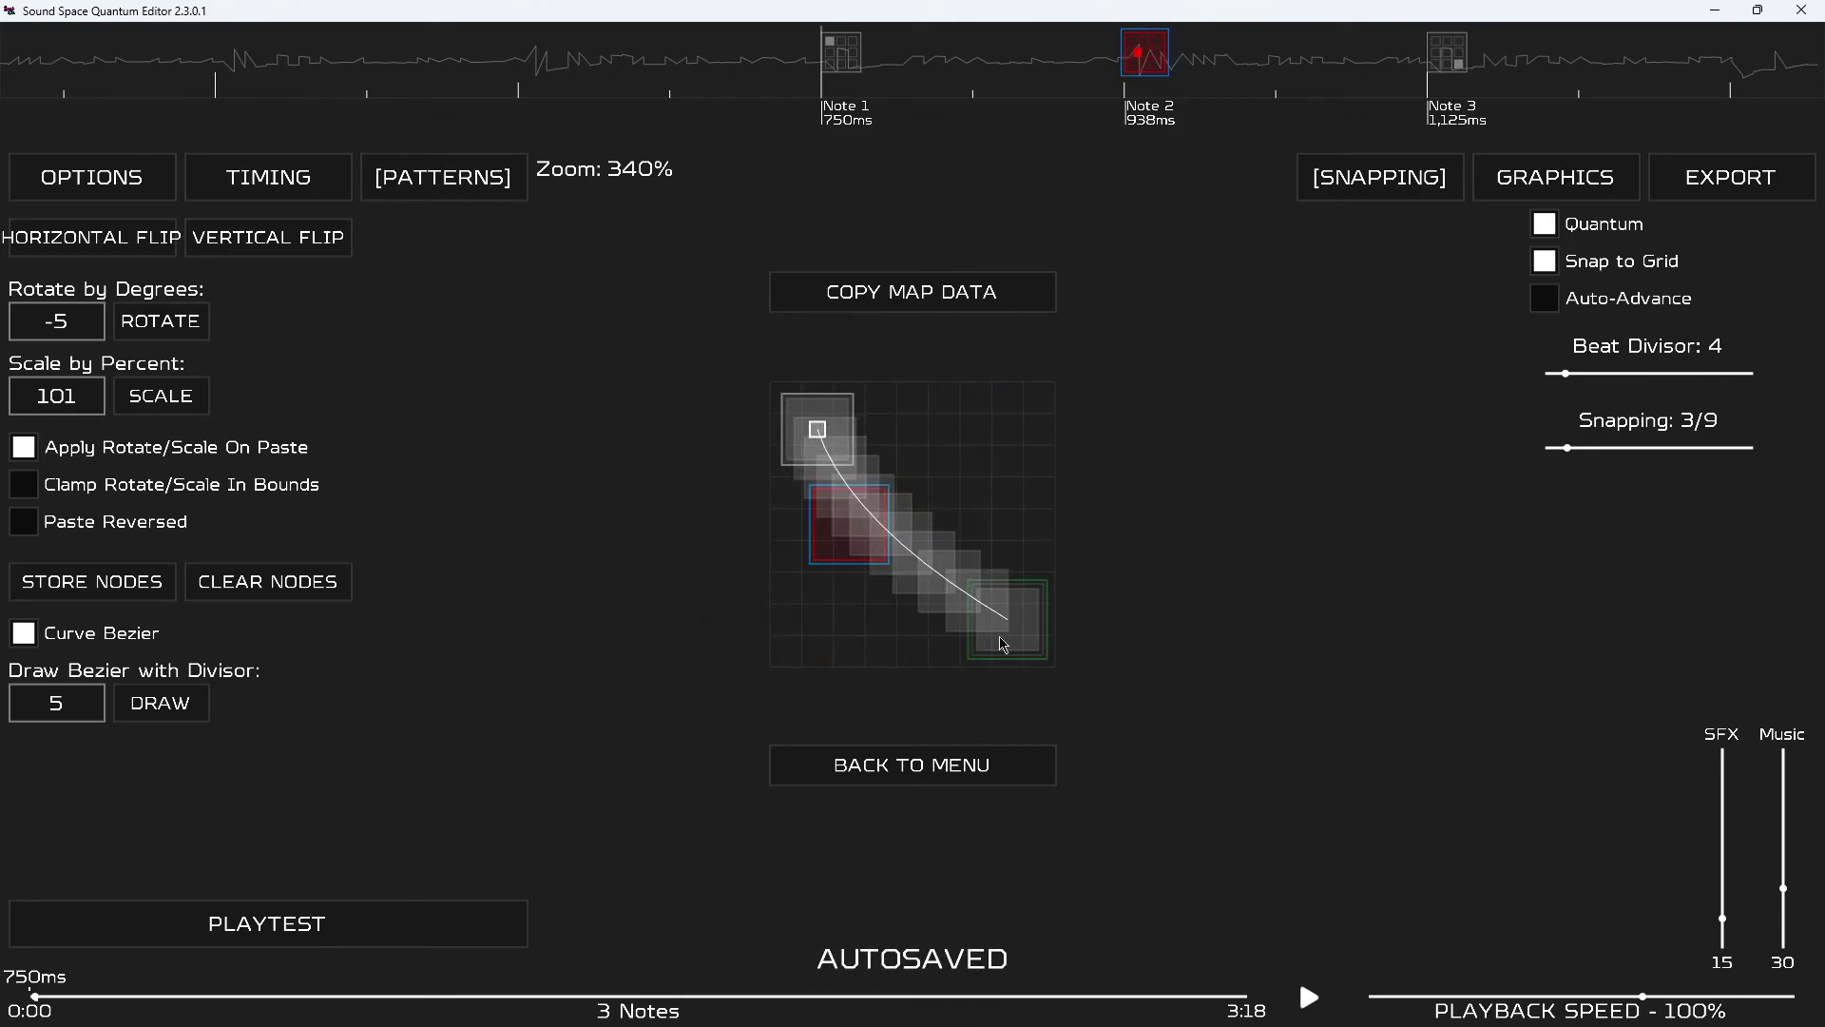
left_click_drag(1008, 619, 1138, 364)
left_click_drag(811, 542, 898, 699)
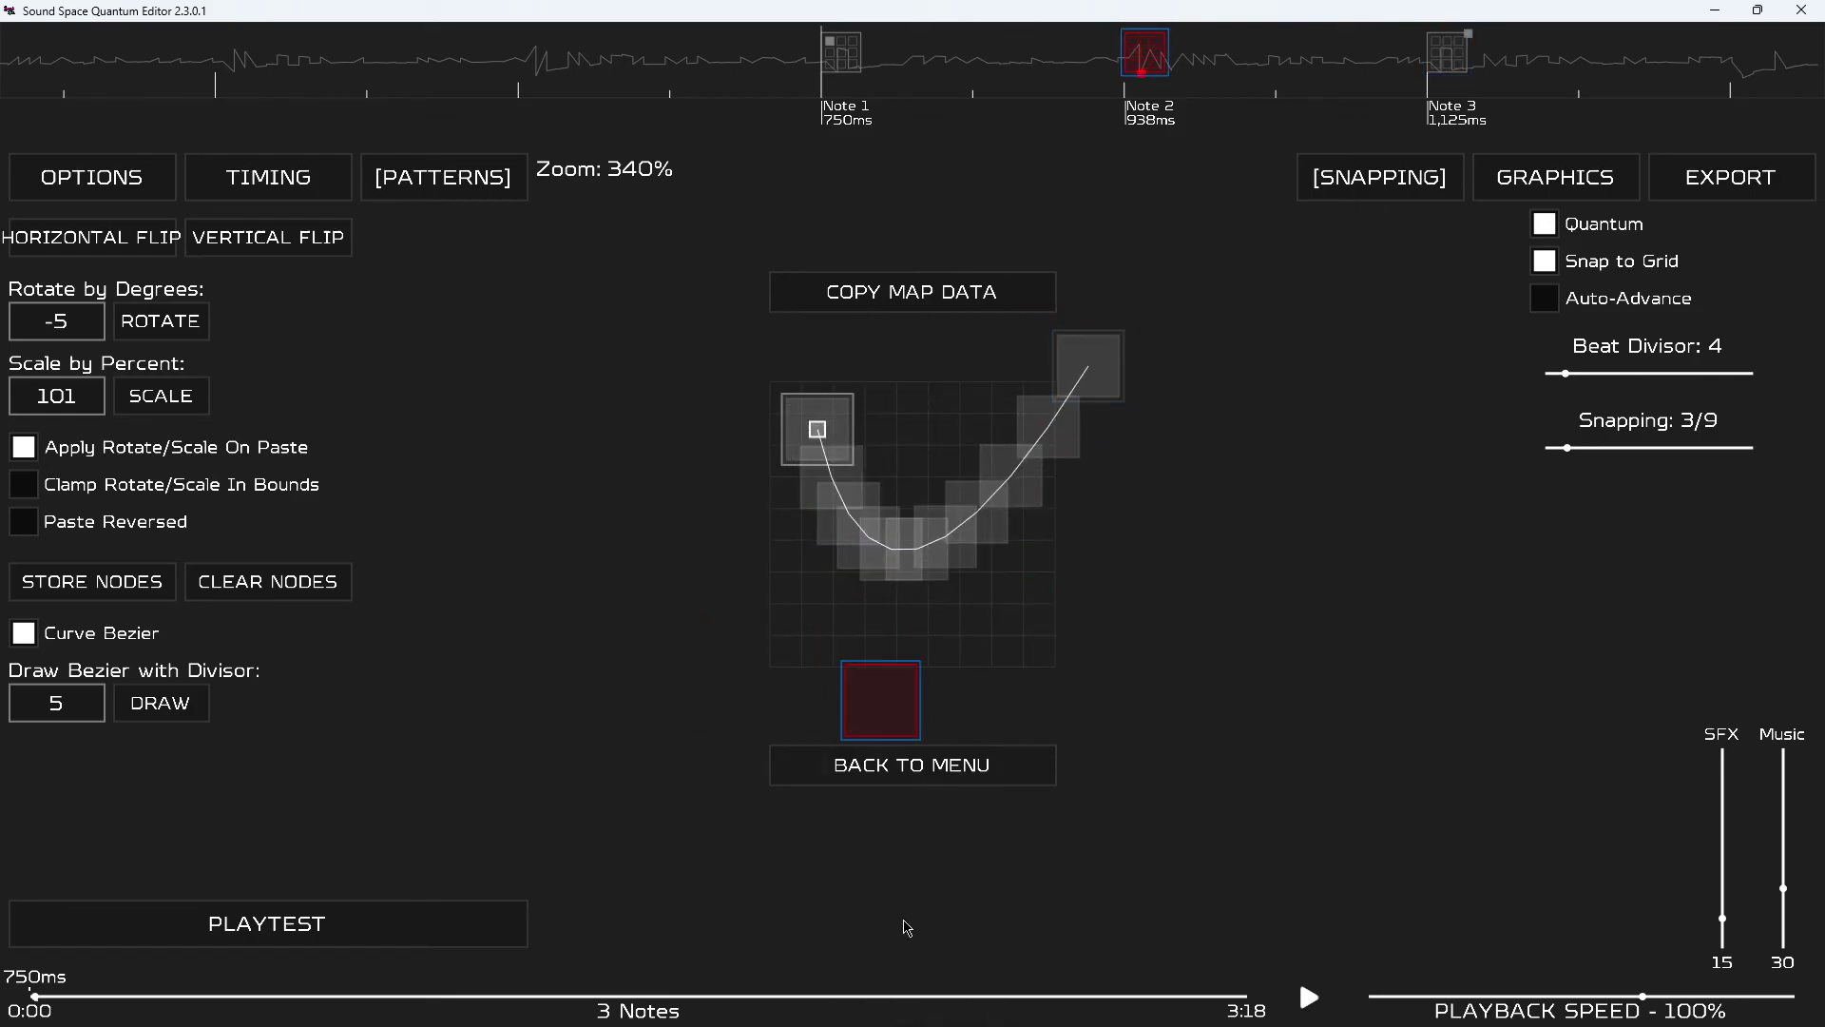
Draw the reshaped Bezier curve from the stored nodes with divisor 5, and undo it.
left_click(202, 705)
scroll(713, 381, "down", 1)
key("ctrl+z")
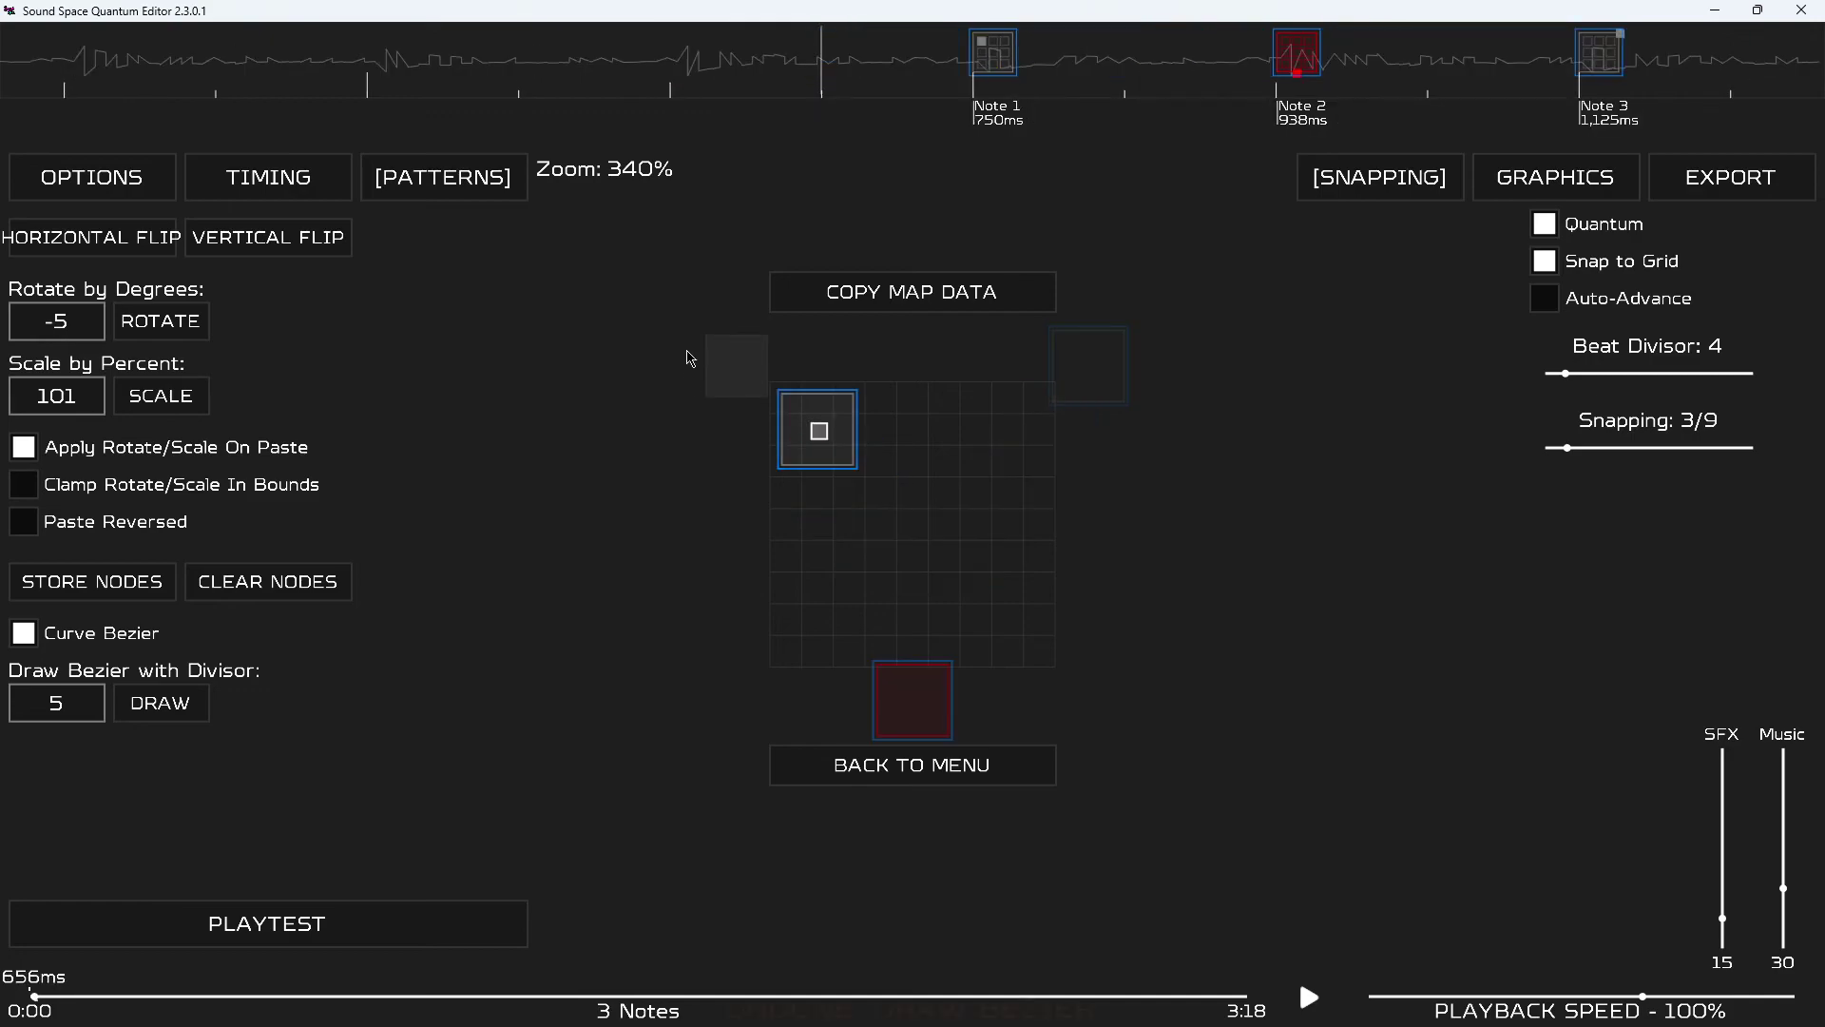
Add a top-centre note at 844 ms and a middle-left note at 1,031 ms, storing all notes as Bezier nodes.
scroll(688, 359, "up", 2)
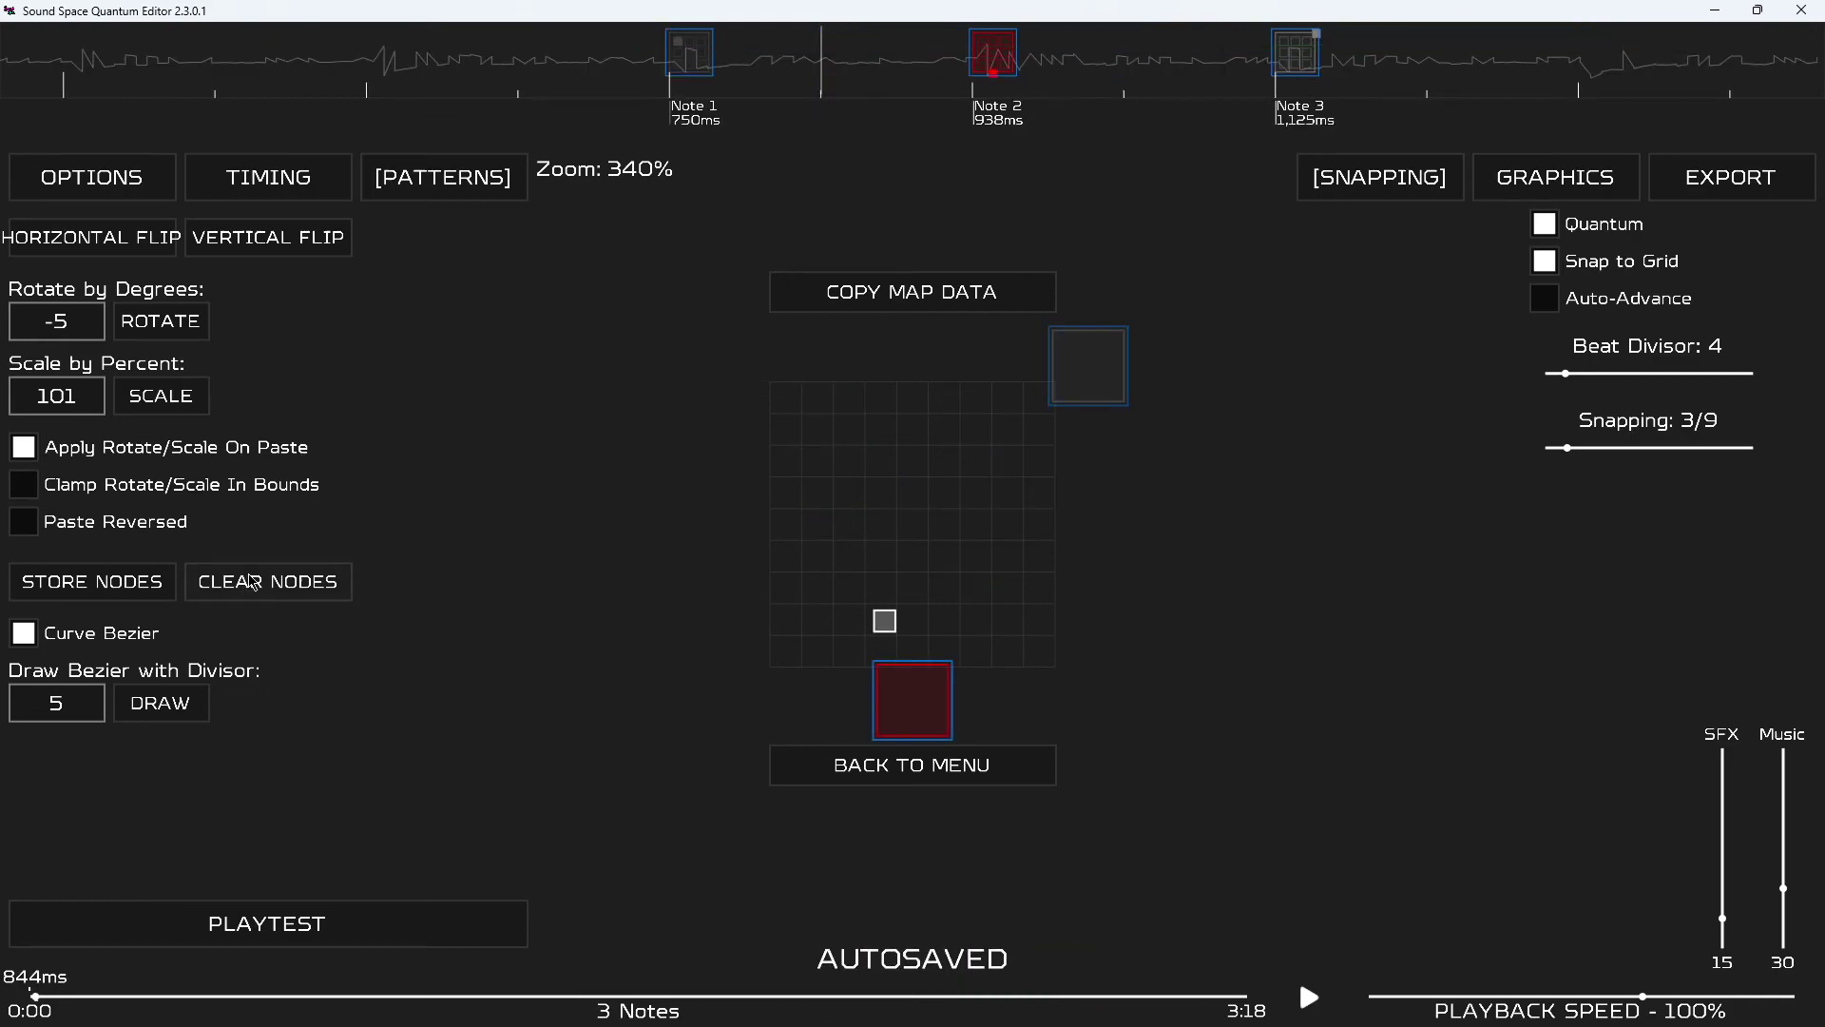
key("w")
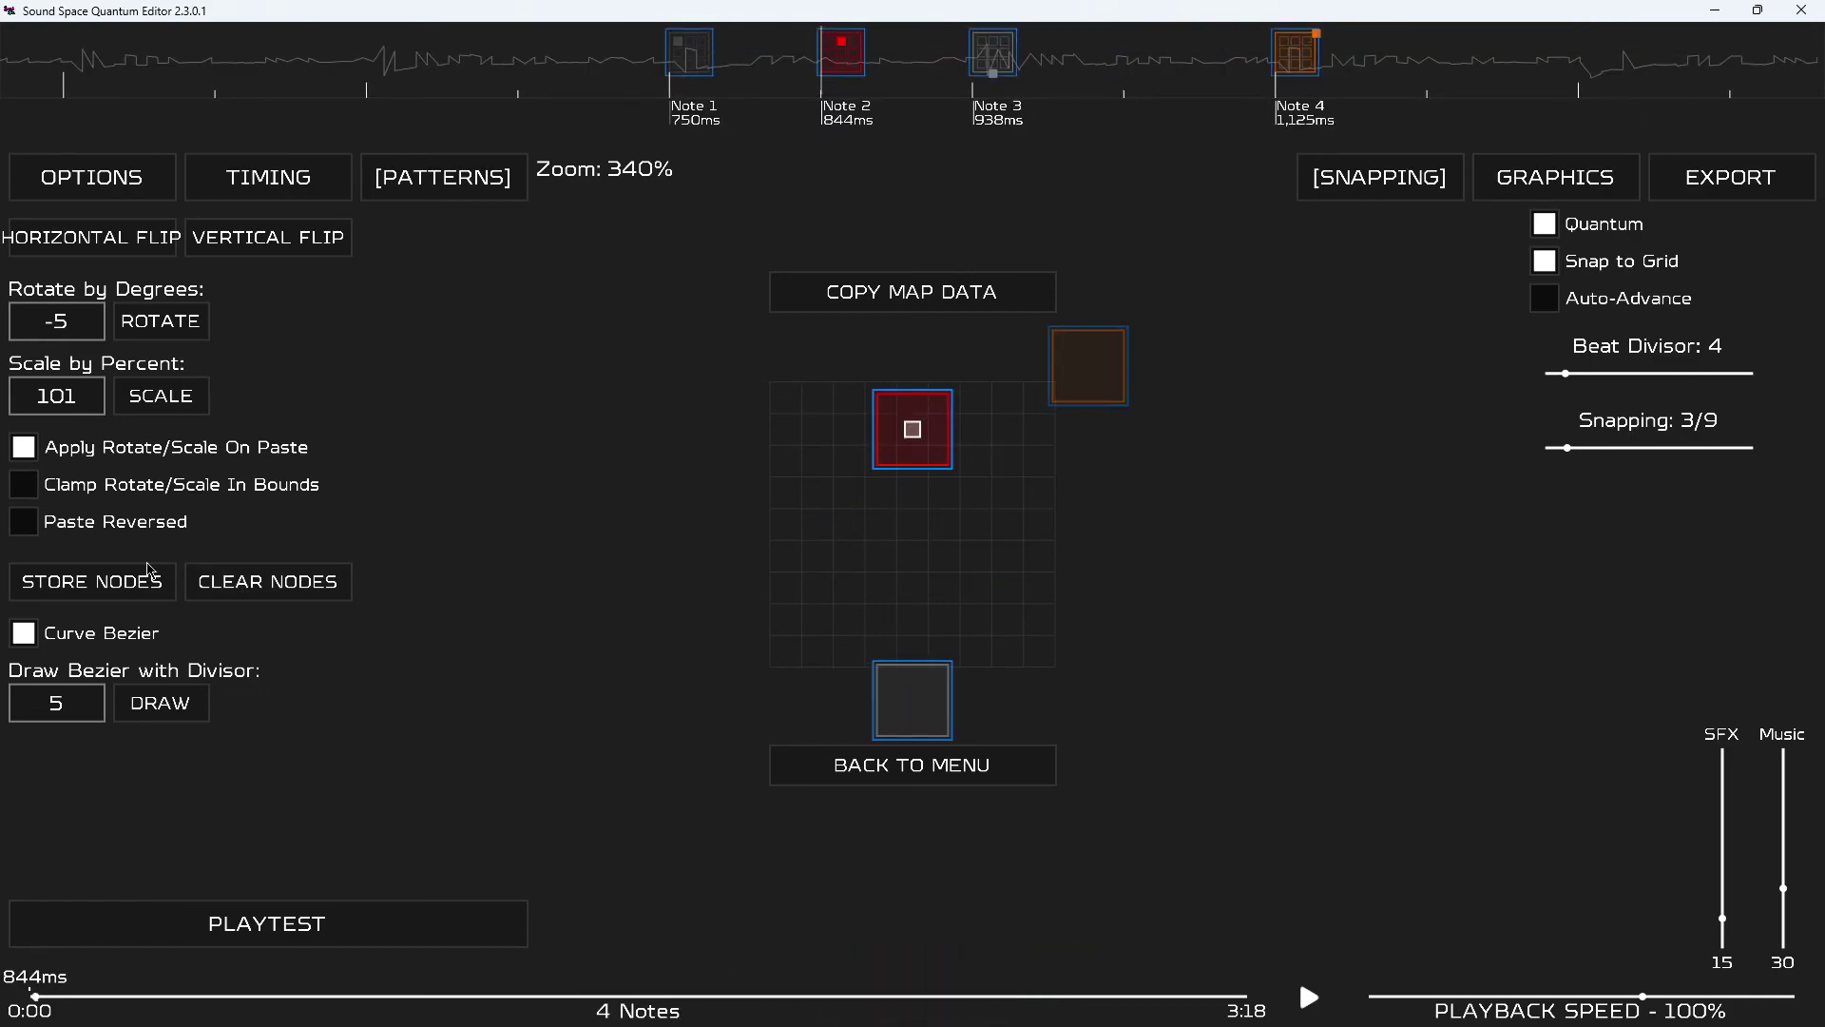
left_click(86, 591)
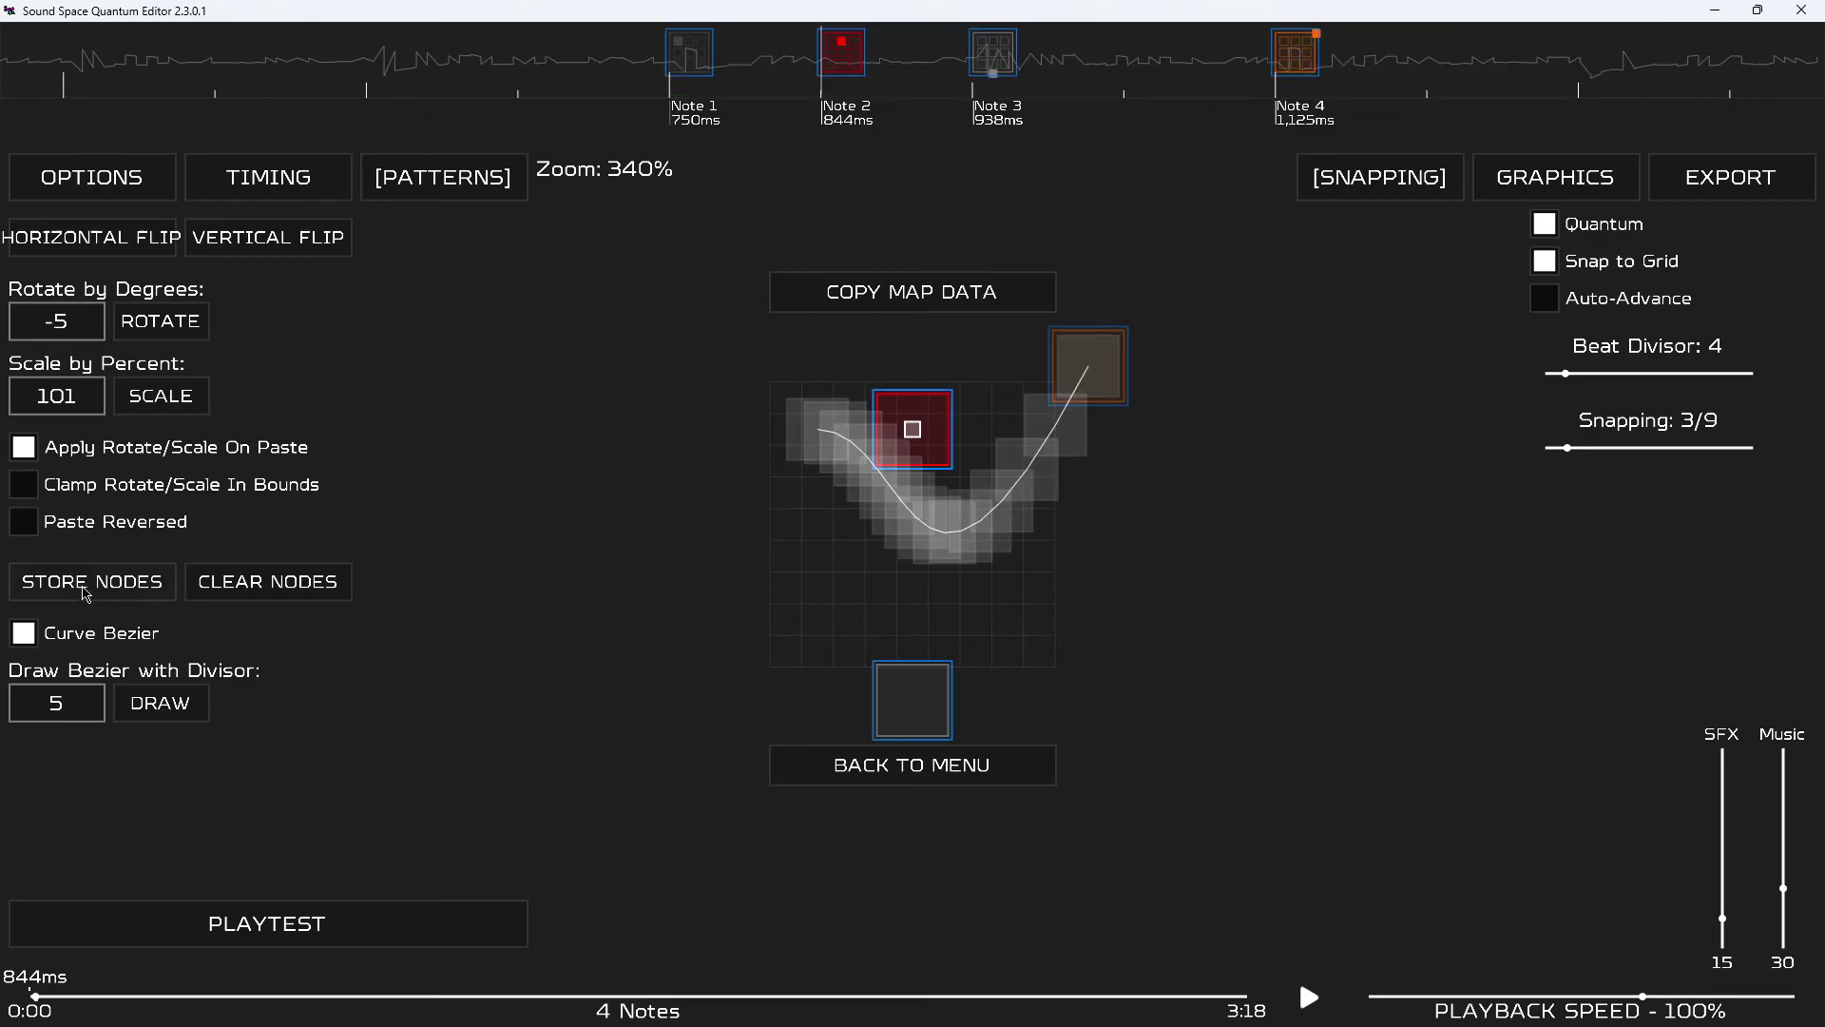
scroll(789, 218, "down", 2)
key("a")
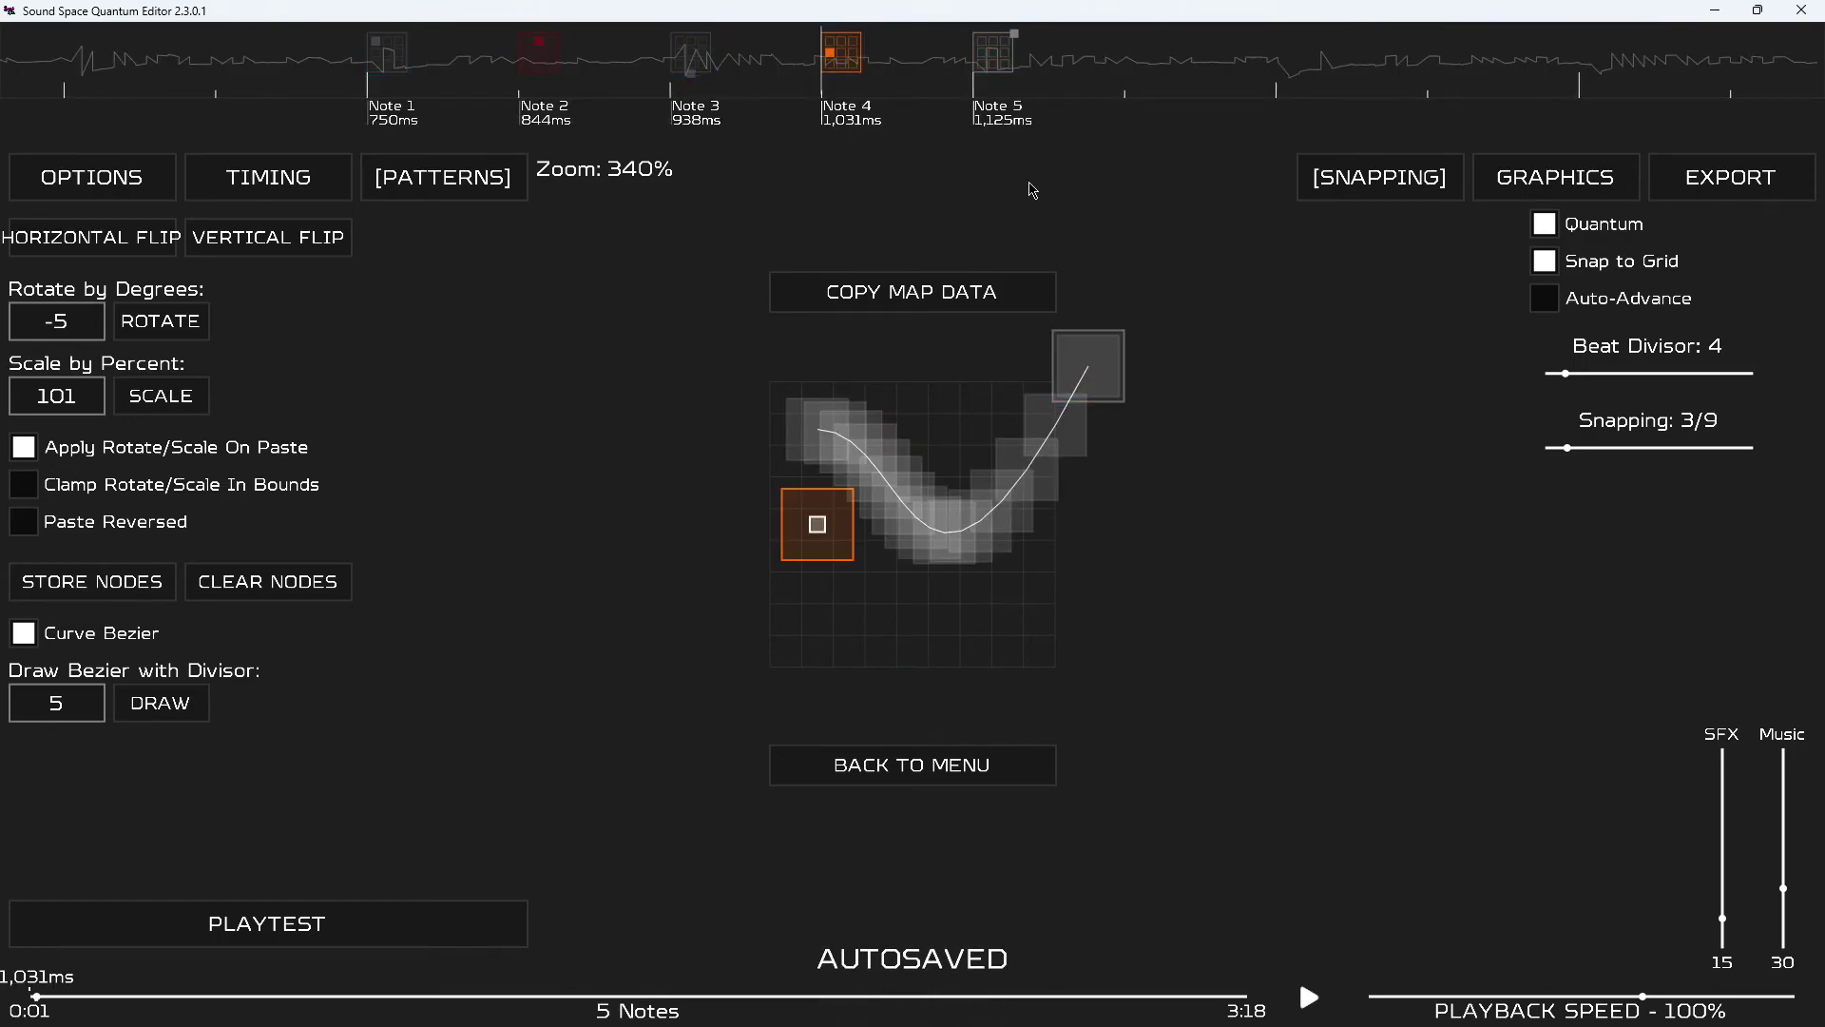
key("ctrl+a")
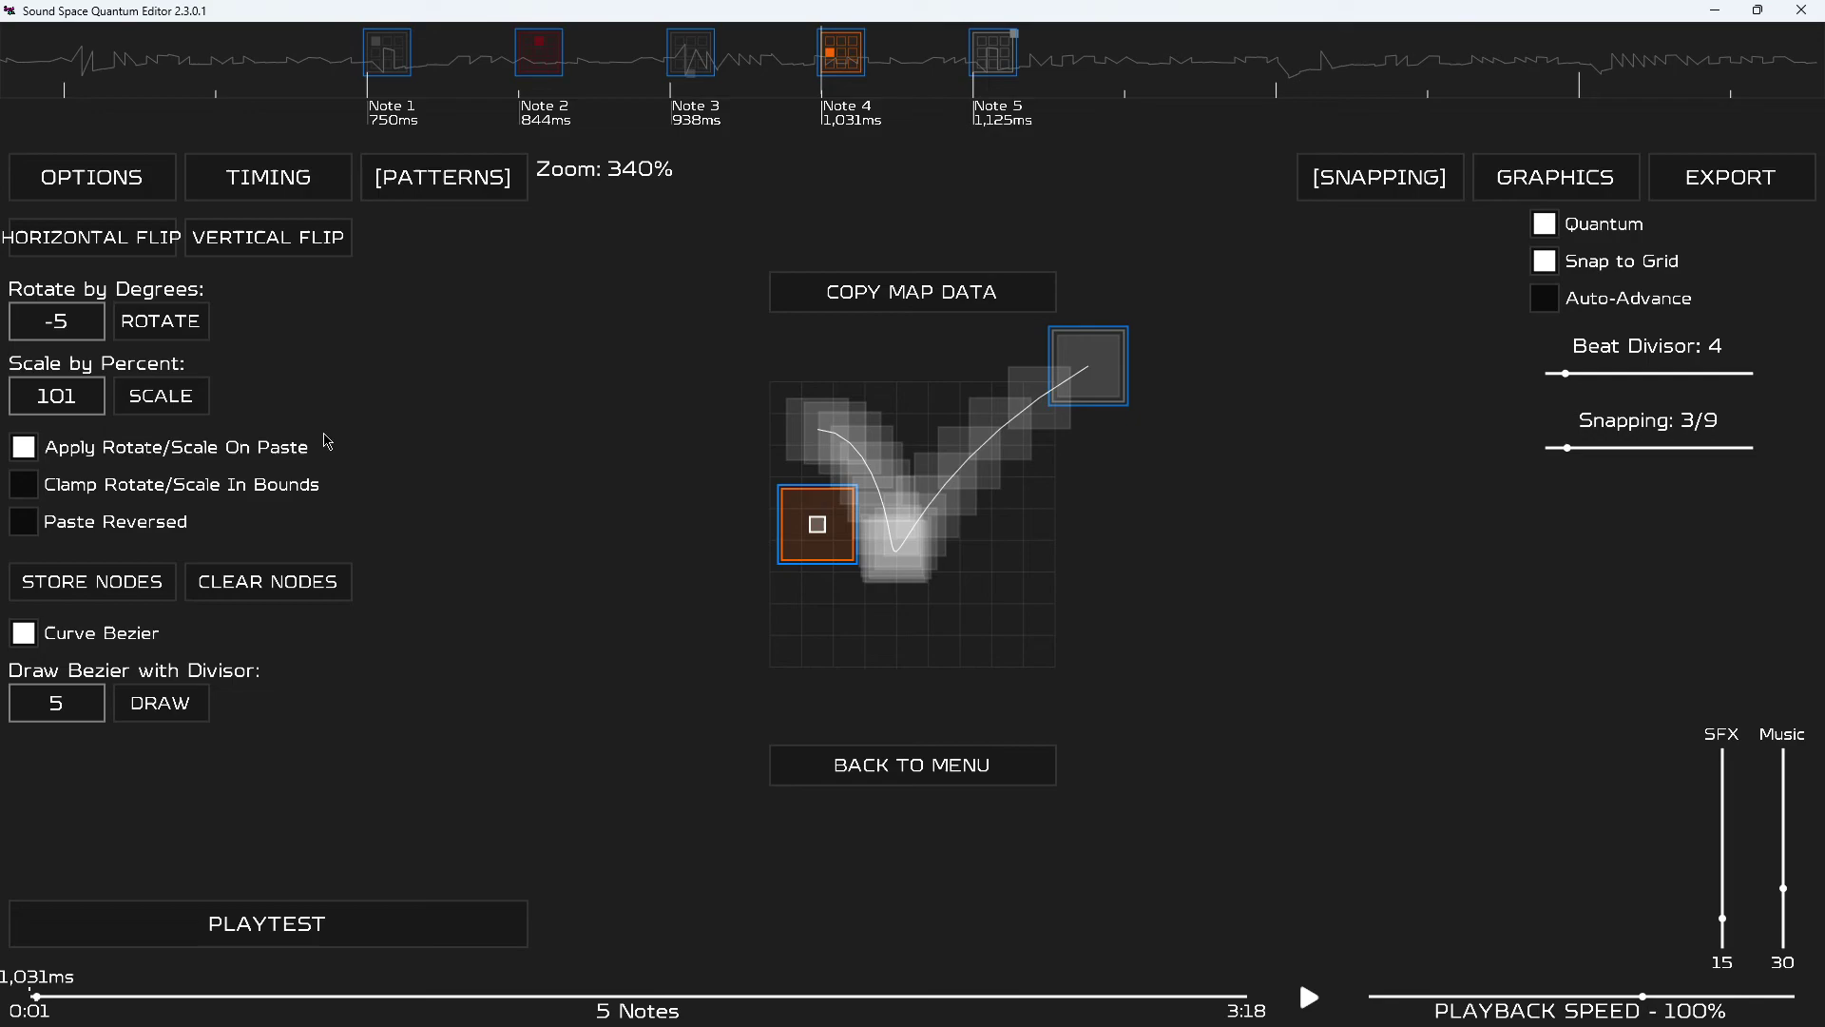
Reshape the Bezier preview by moving the 1,031 ms note to the grid's bottom-right and the 844 ms note past its left edge.
scroll(409, 456, "up", 2)
left_click_drag(744, 663, 1007, 618)
left_click_drag(912, 429, 754, 588)
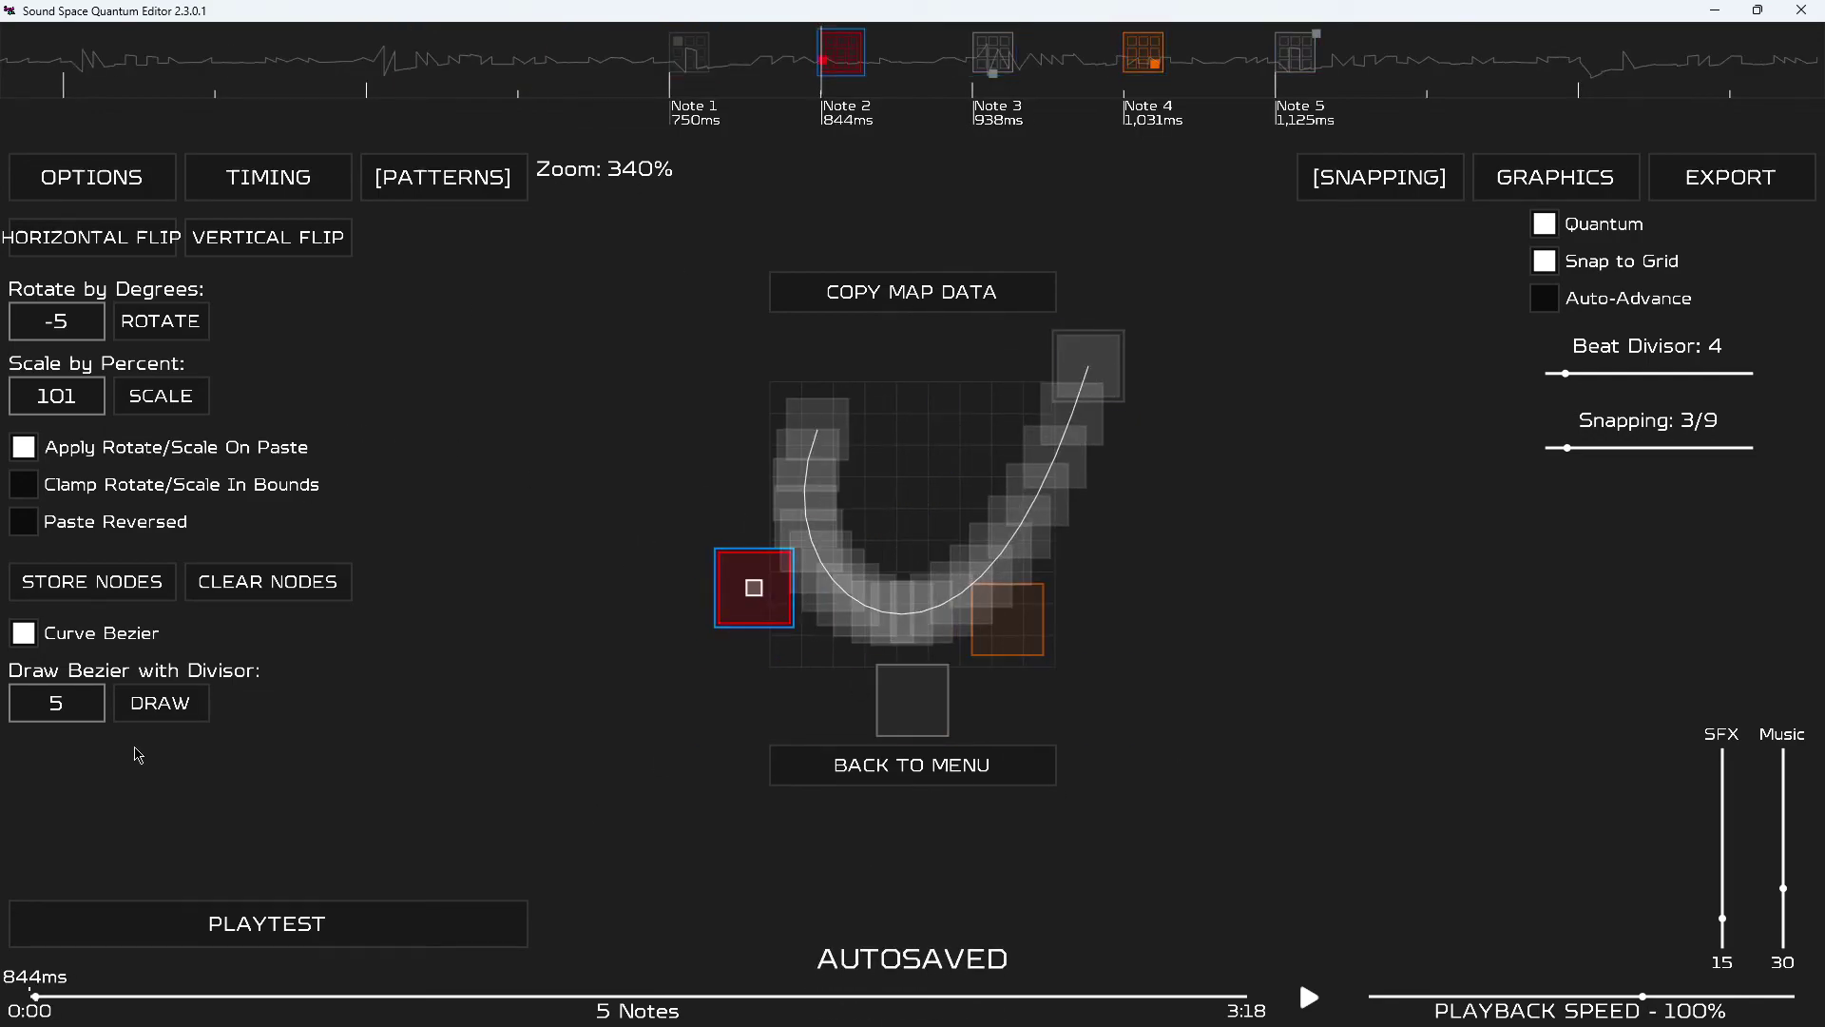
Draw the five-node Bezier curve, then delete all the notes in the map.
left_click(160, 702)
key("ctrl+a")
key("Delete")
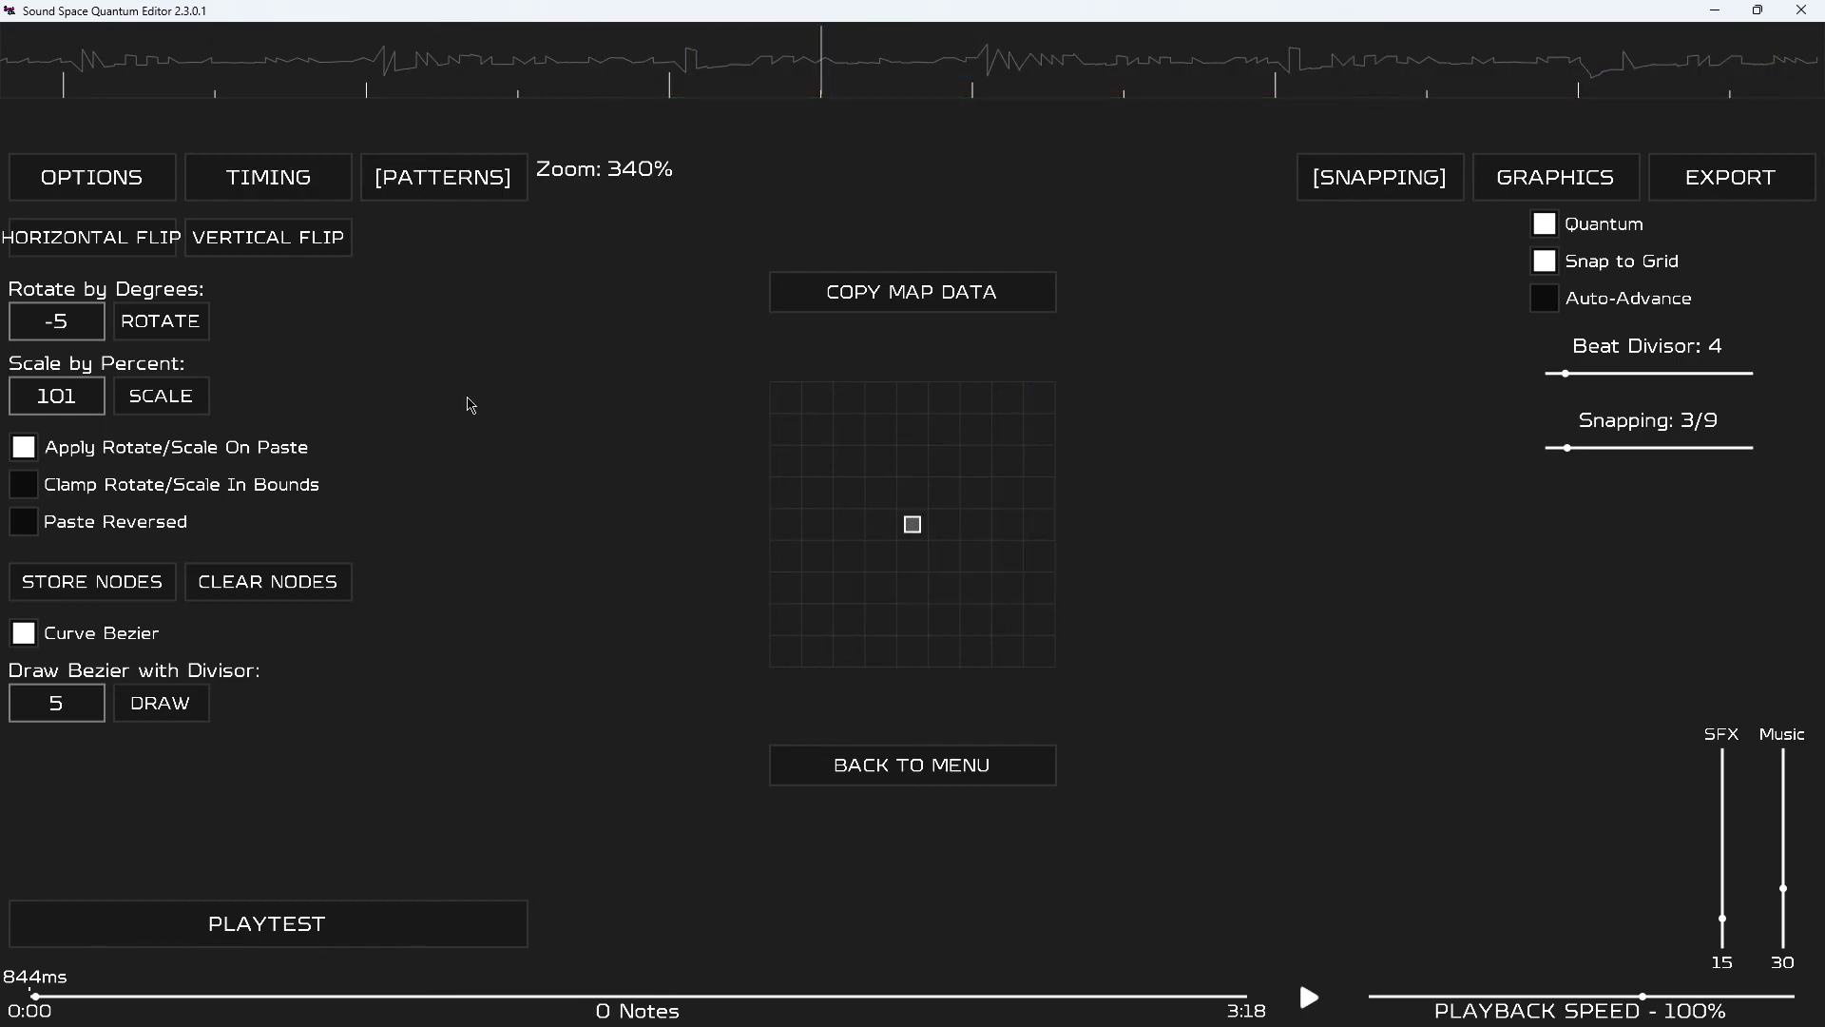
Place a top-right note at 750 ms and a middle-right note at 938 ms, and draw a Bezier between them with divisor 5.
scroll(290, 506, "up", 1)
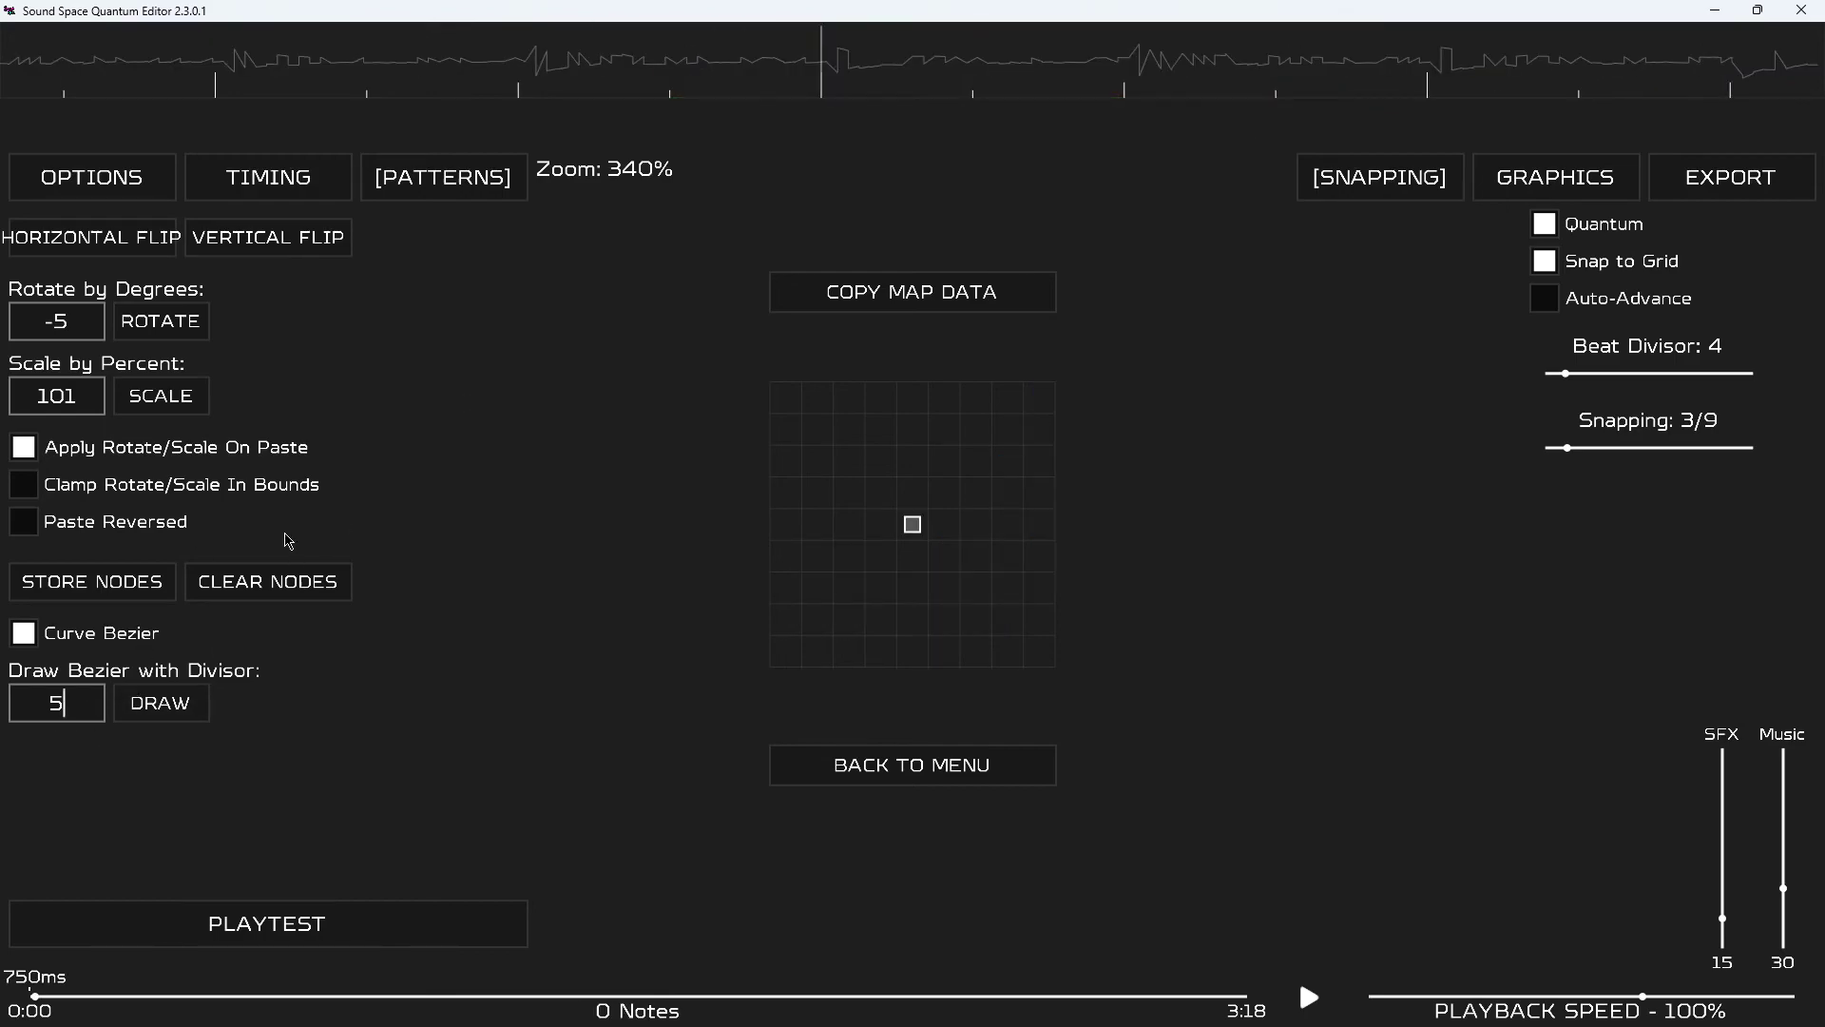
key("e")
scroll(556, 238, "down", 1)
key("d")
left_click_drag(492, 74, 1112, 51)
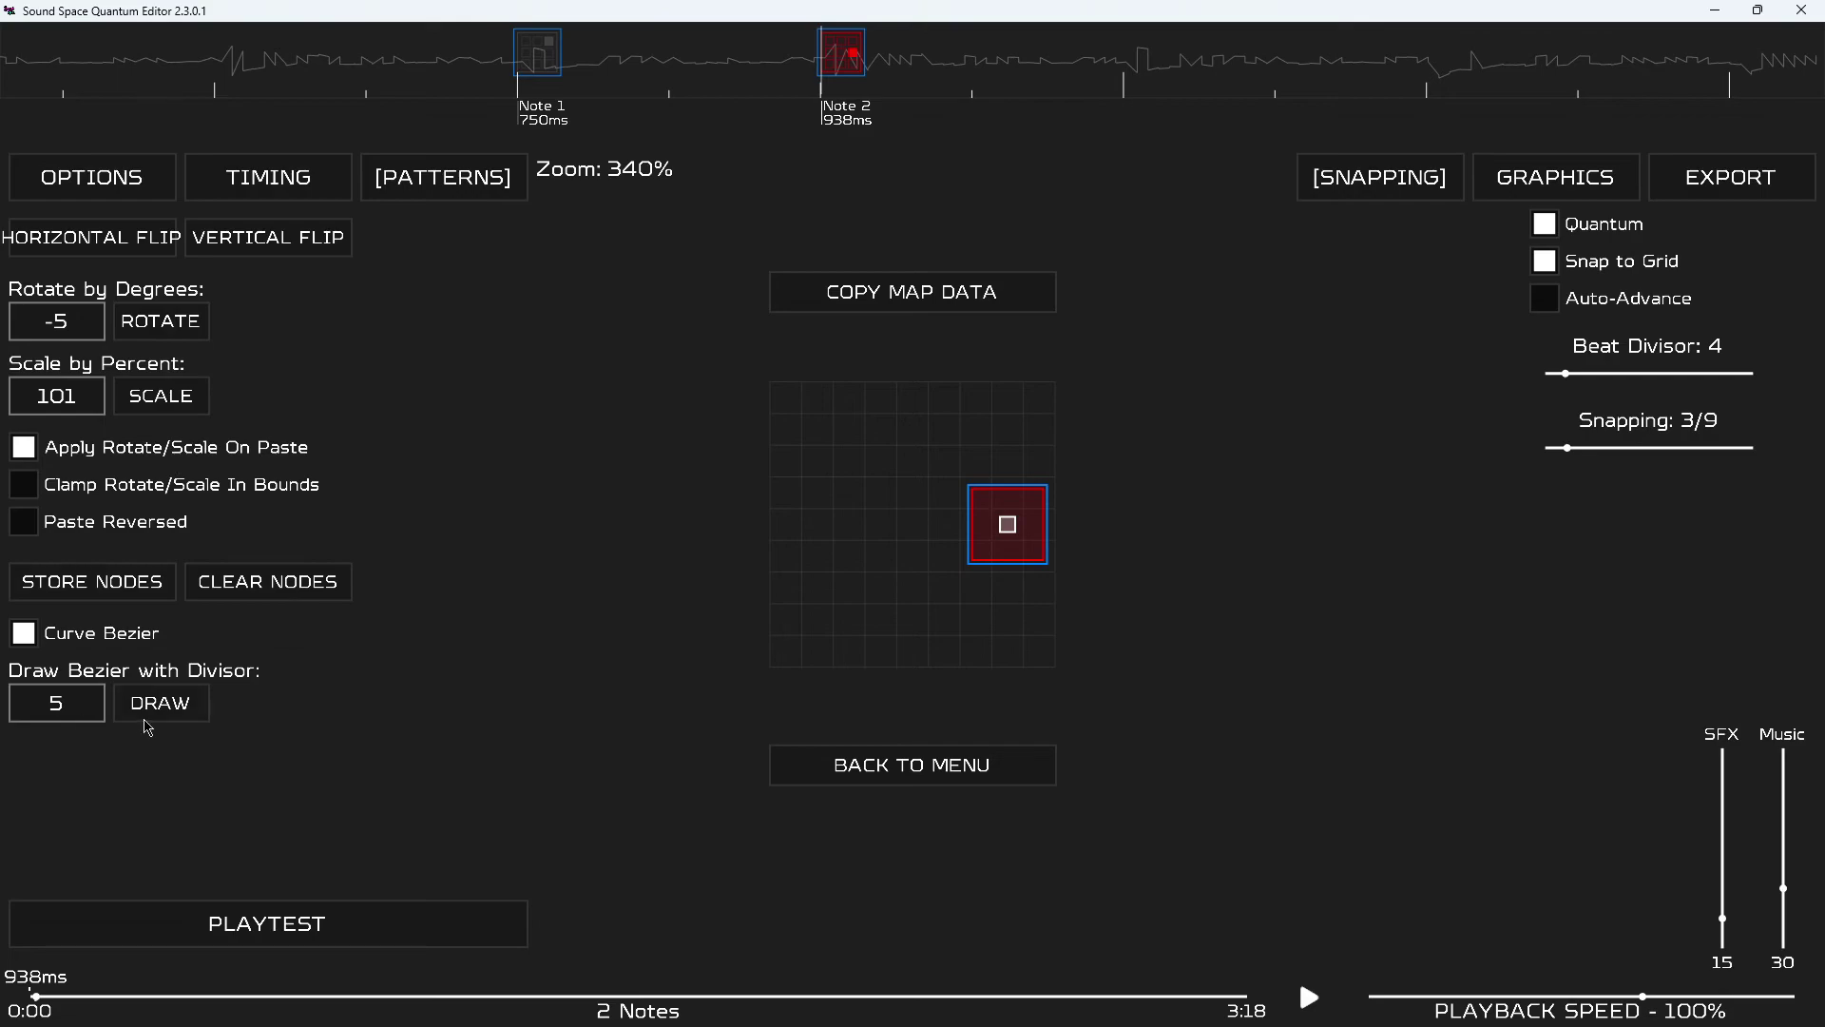
left_click(154, 713)
Set the Bezier divisor to 2 and delete the notes drawn between 750 ms and 938 ms.
scroll(571, 422, "up", 3)
scroll(571, 422, "up", 4, "ctrl")
scroll(542, 427, "up", 1, "ctrl")
scroll(758, 121, "down", 1)
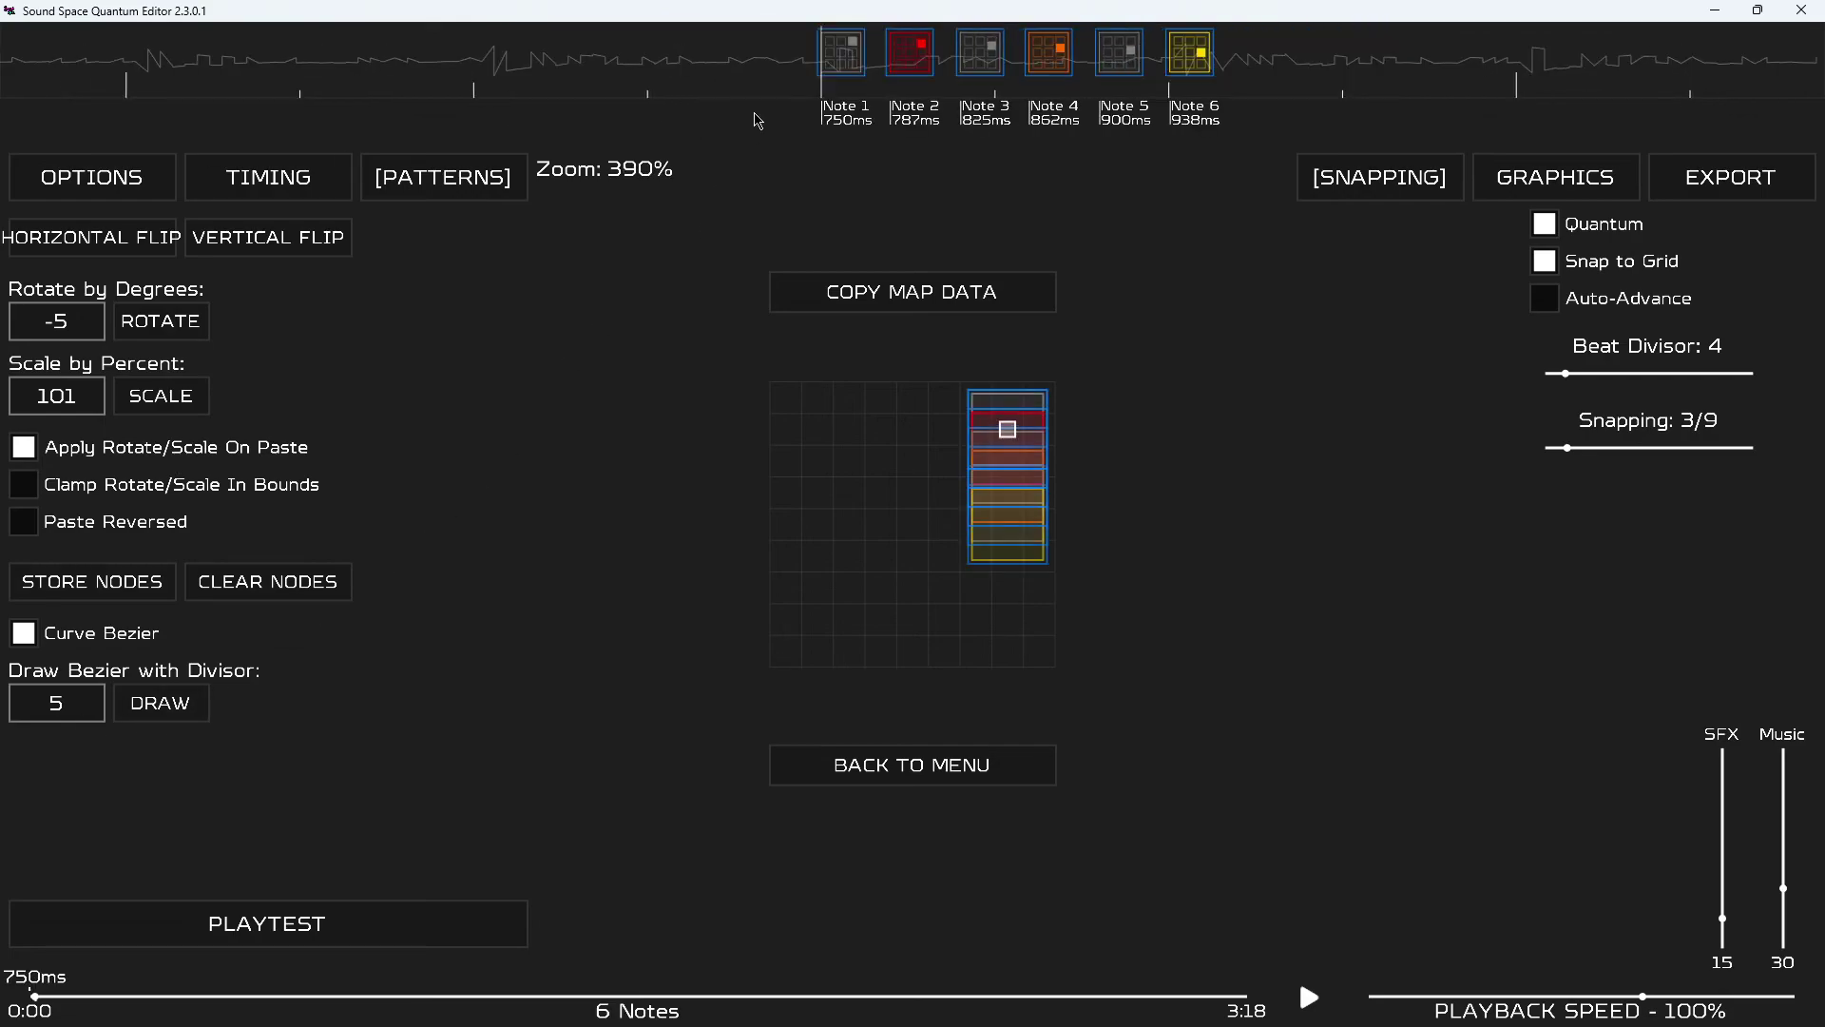
scroll(959, 206, "down", 1)
scroll(927, 182, "up", 2)
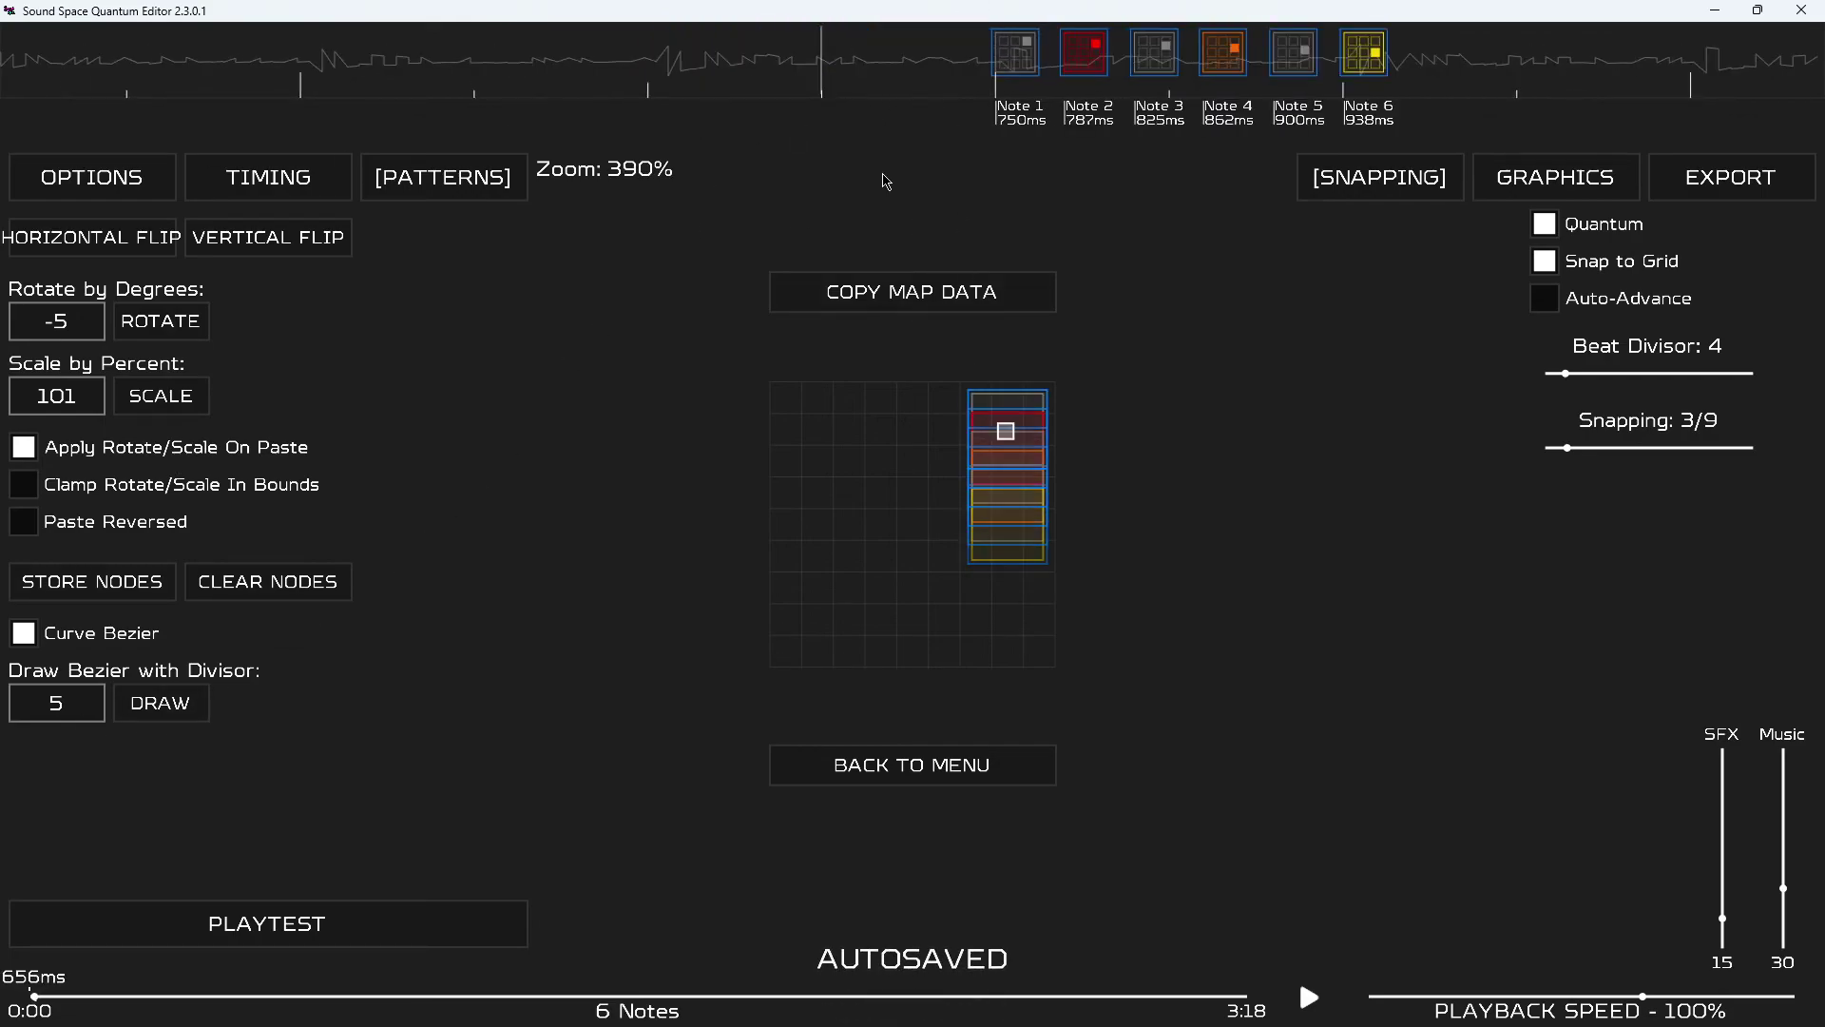
right_click(886, 179)
scroll(901, 165, "down", 1)
left_click_drag(766, 44, 1464, 38)
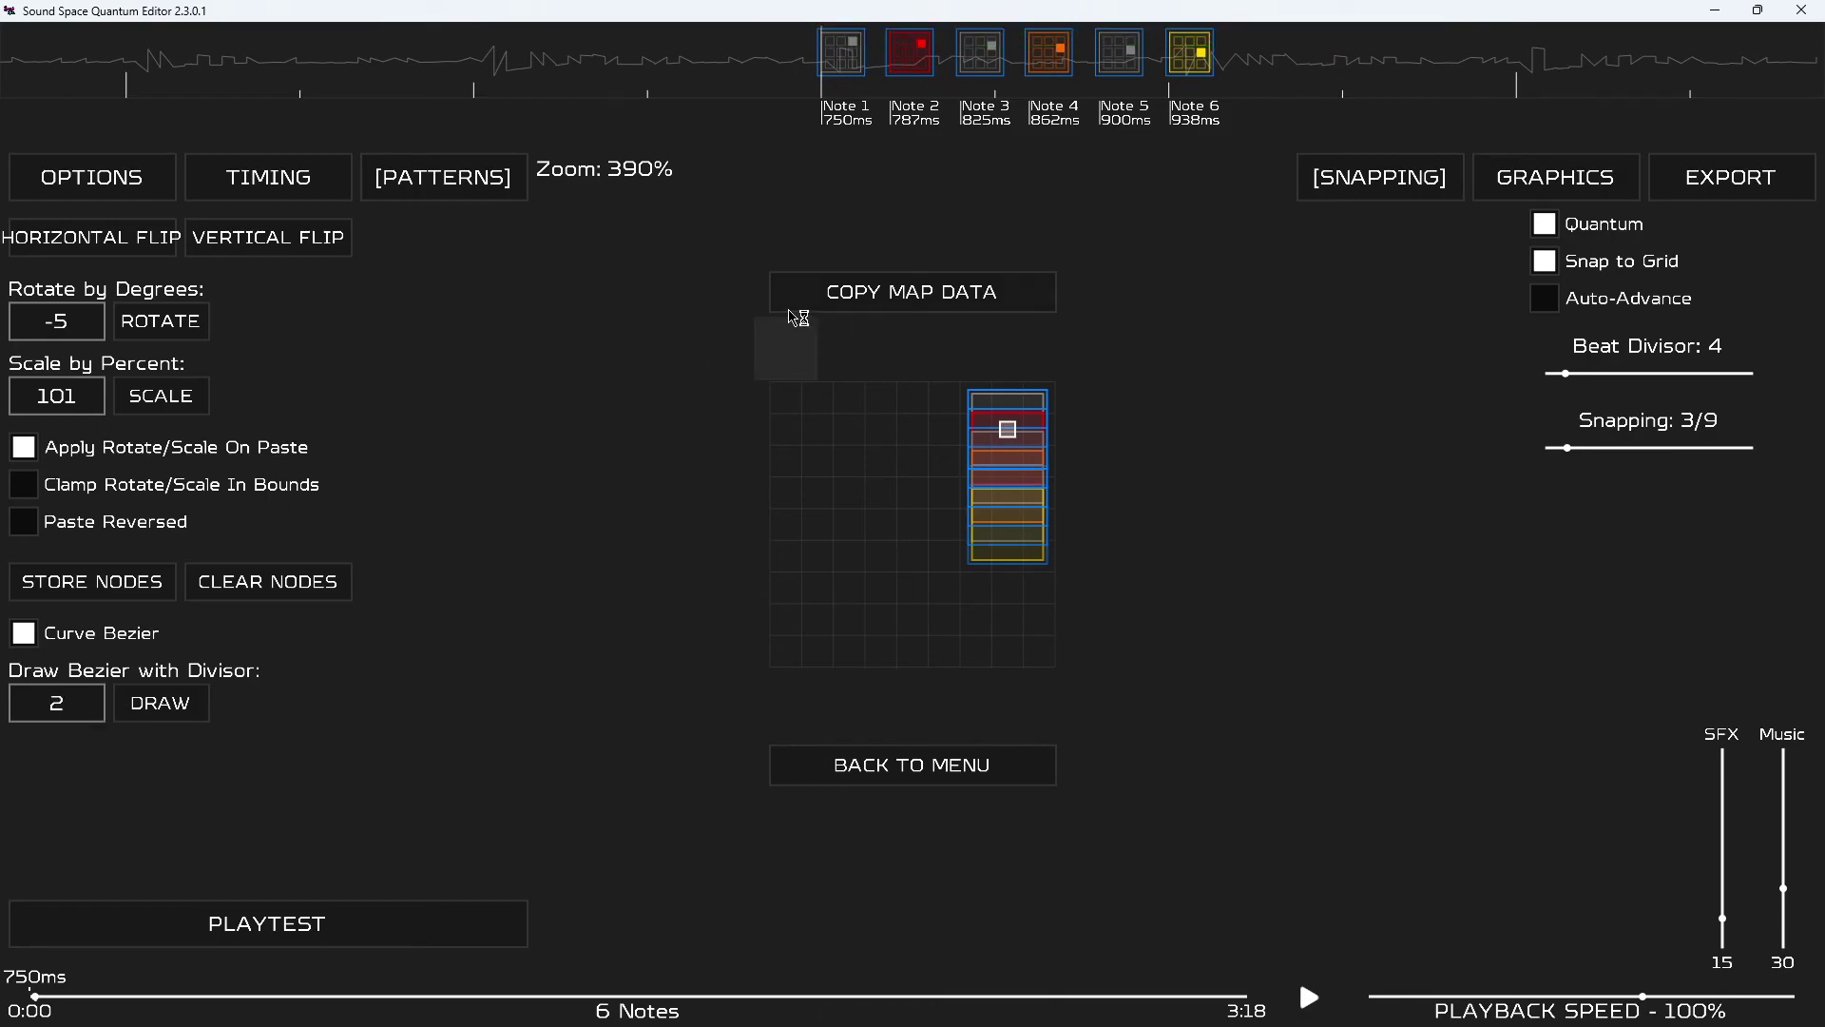
key("Delete")
scroll(627, 314, "up", 1)
key("e")
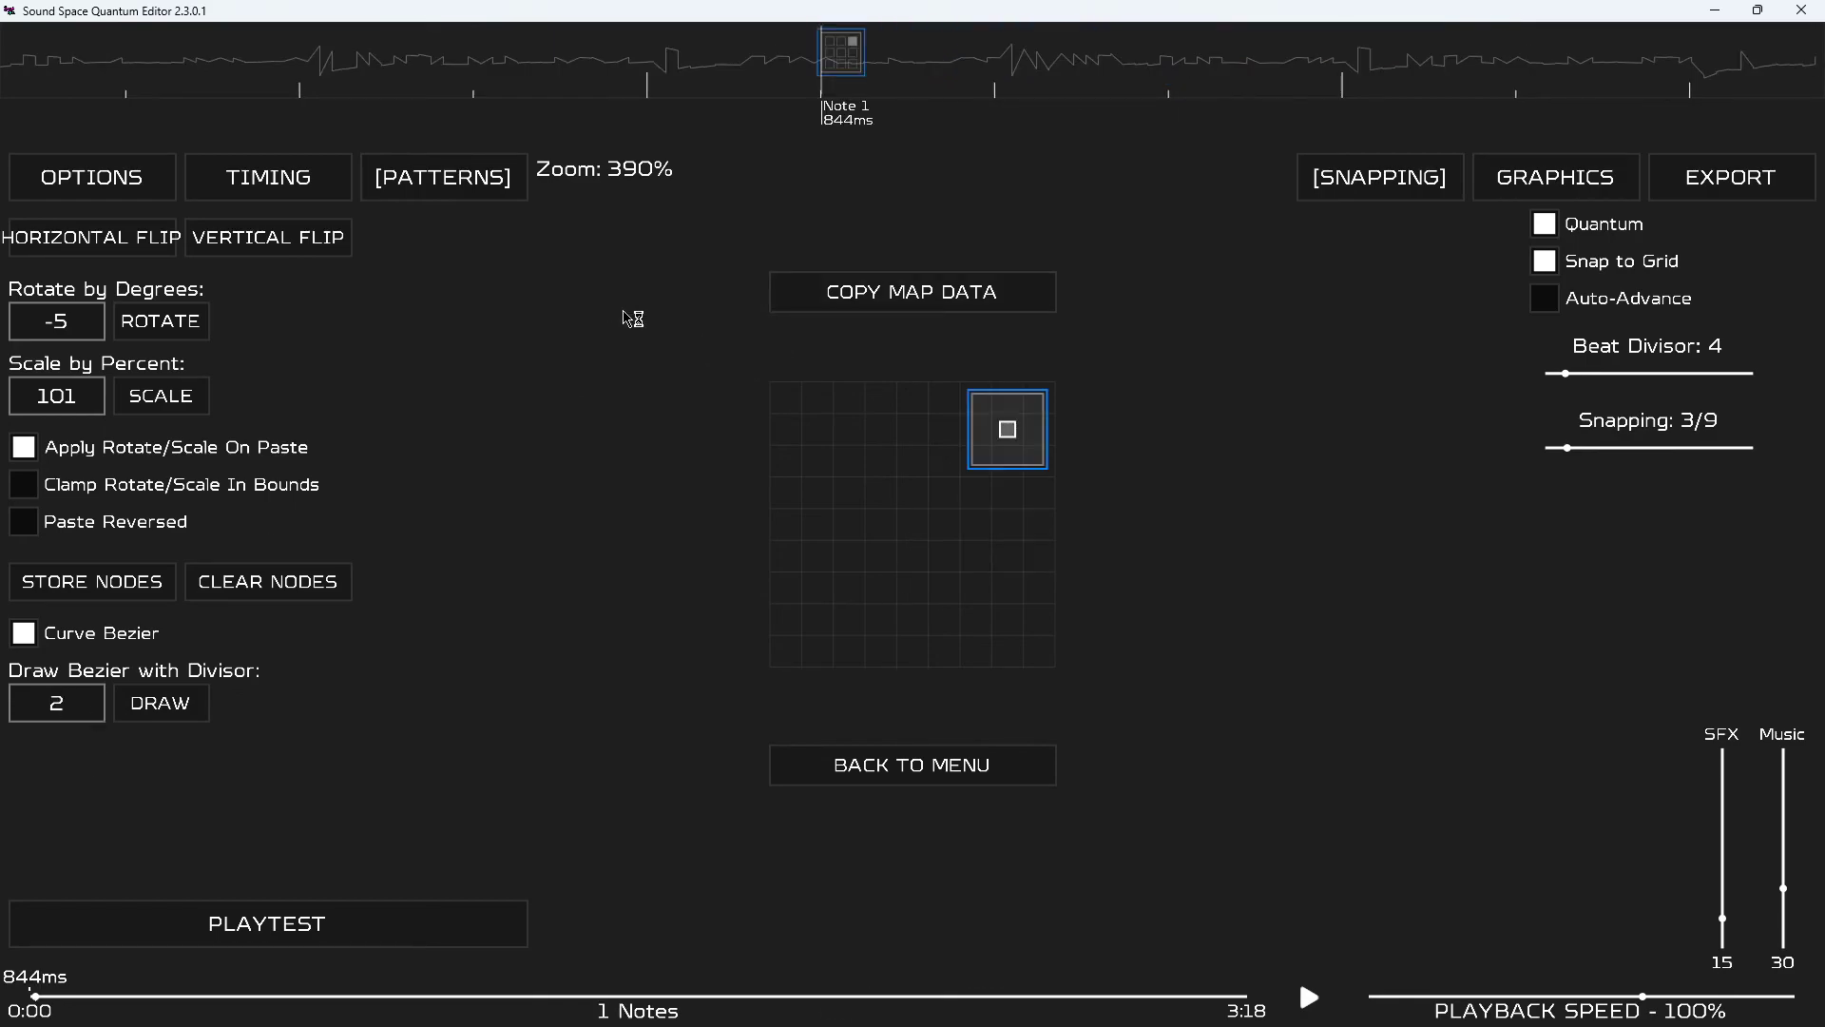
scroll(627, 315, "down", 1)
key("ctrl+z")
Place notes down the grid's right column at 750, 844 and 938 ms, and draw a Bezier through them with divisor 2.
key("e")
scroll(627, 314, "up", 1)
key("d")
Play back the drawn right-column pattern, then delete all of its notes.
scroll(698, 171, "up", 1)
key("c")
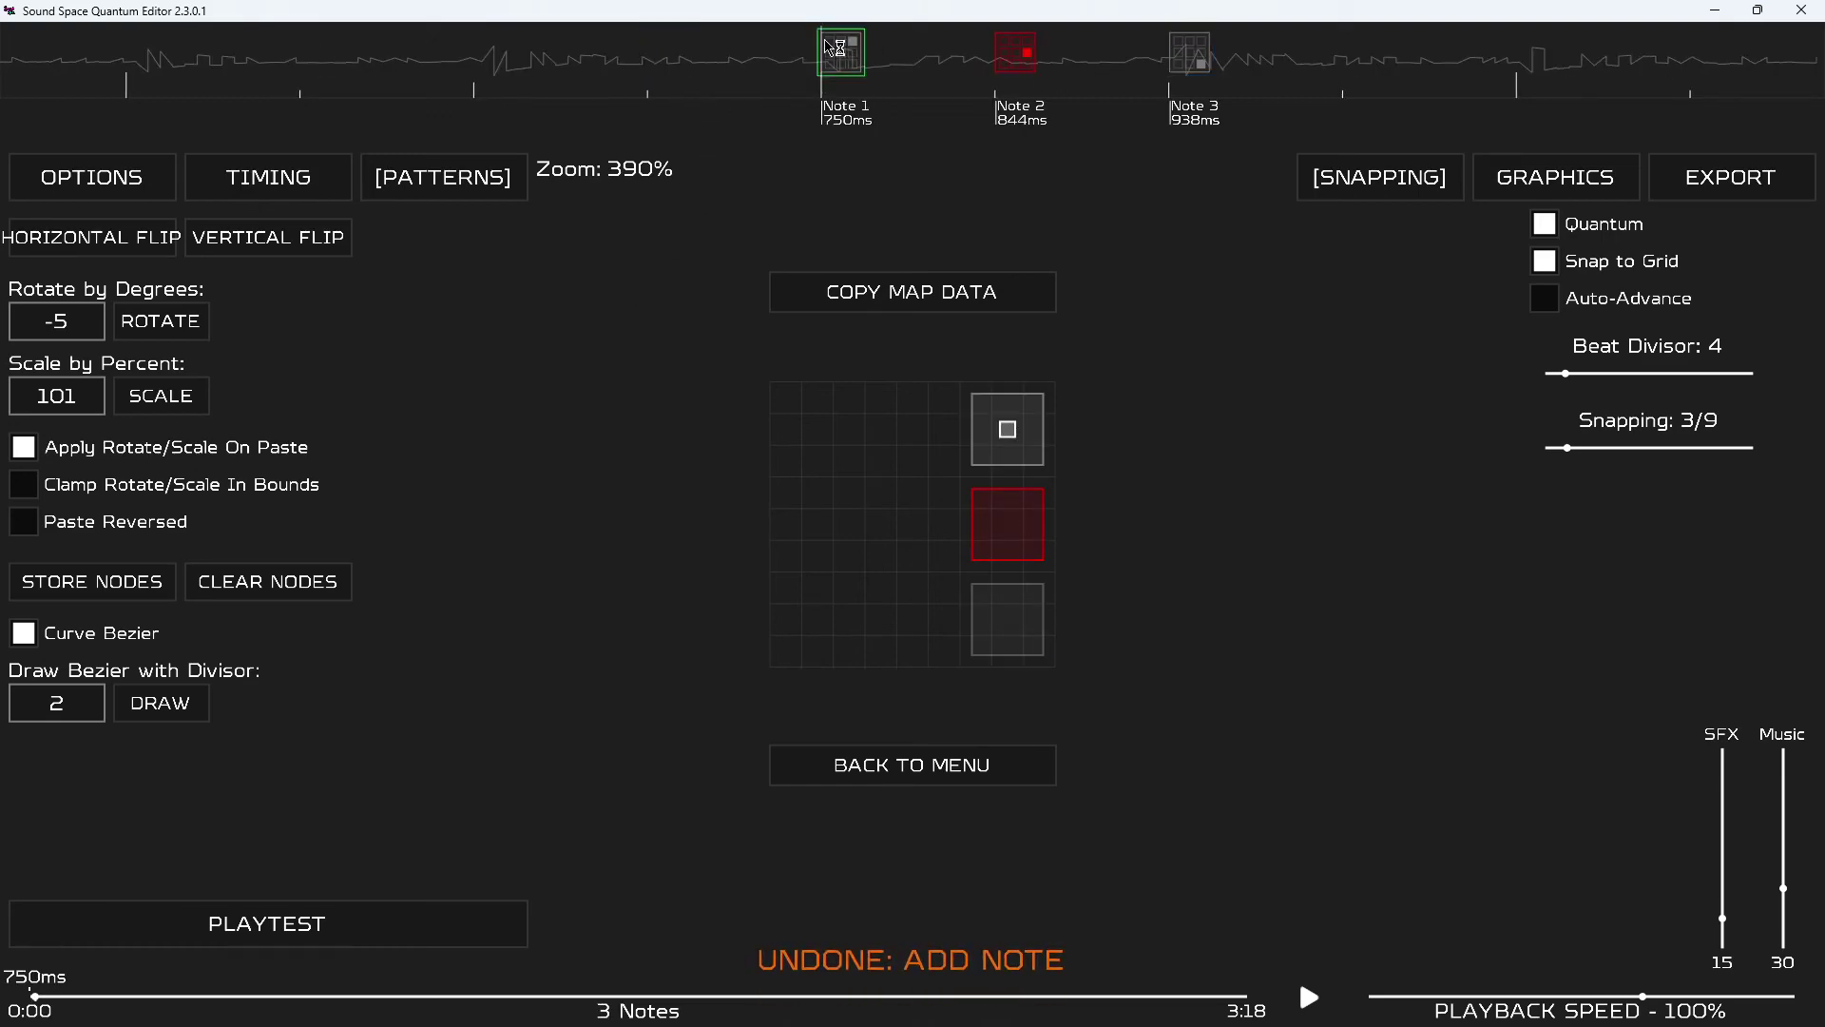
key("ctrl+a")
left_click(160, 704)
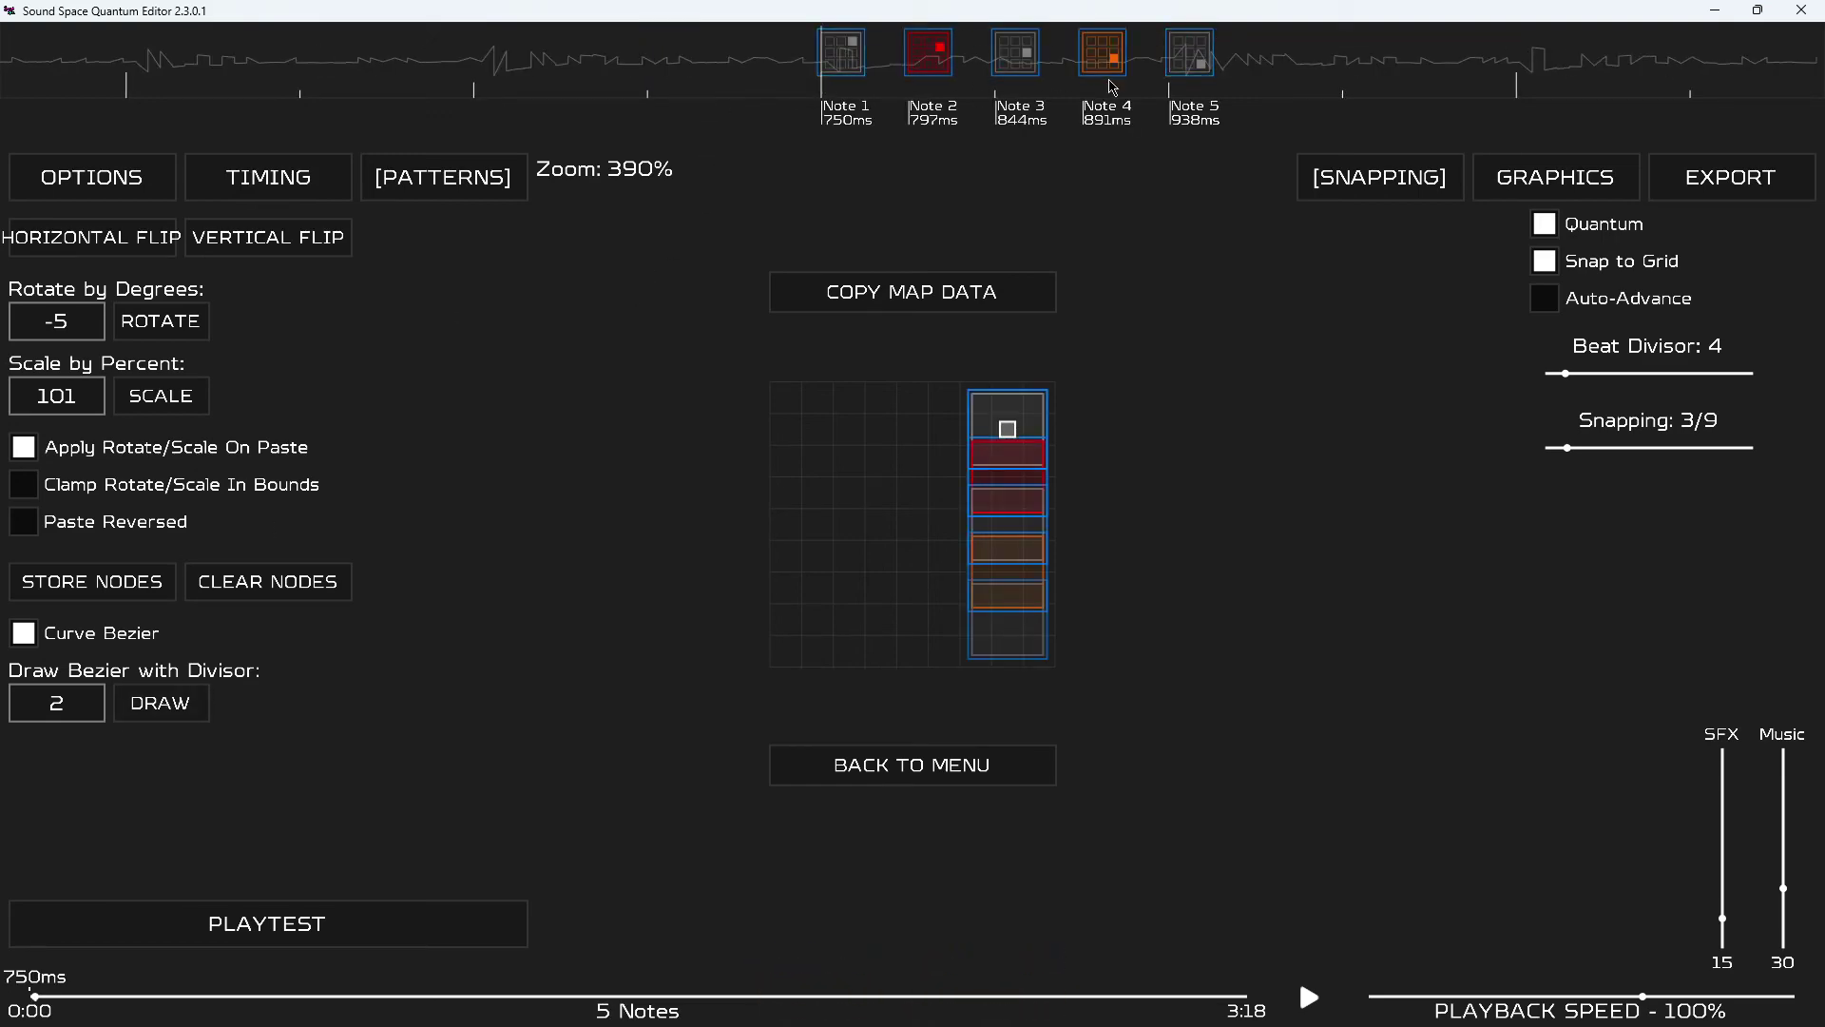
left_click(1197, 91)
scroll(1210, 123, "up", 2)
scroll(1127, 184, "down", 4)
key("space")
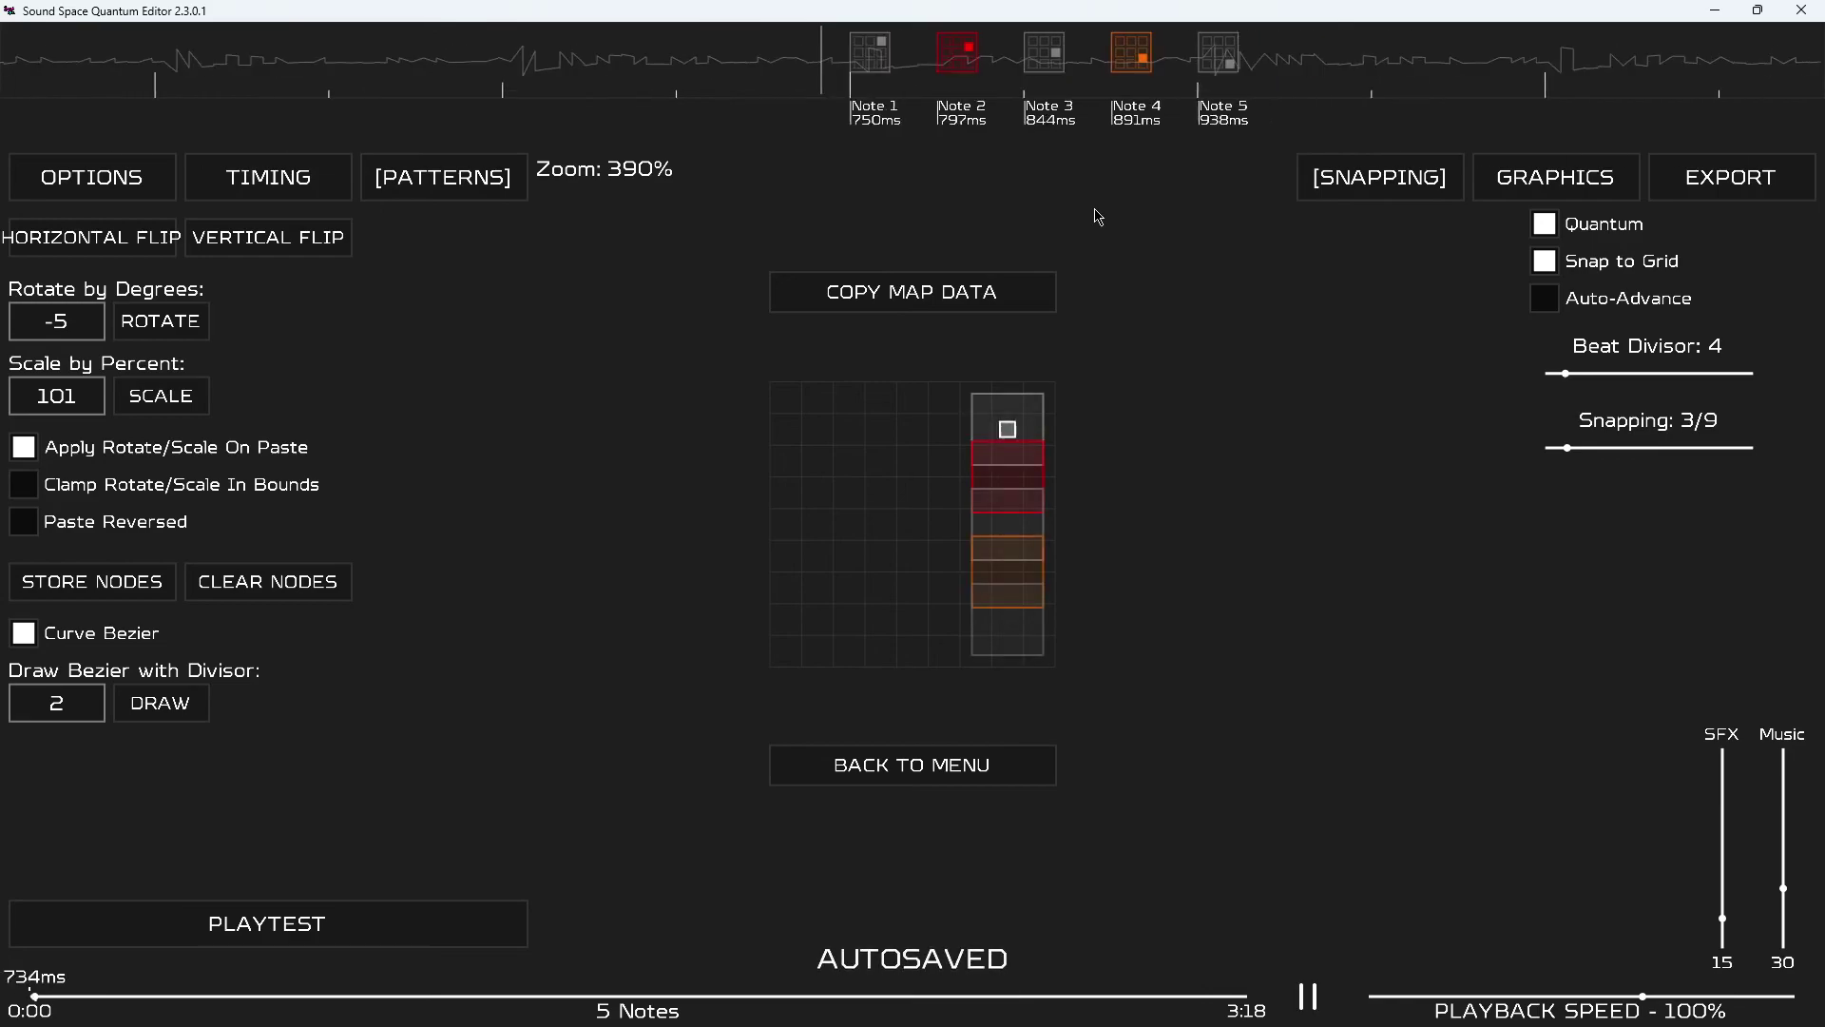
scroll(1100, 165, "down", 3)
key("ctrl+a")
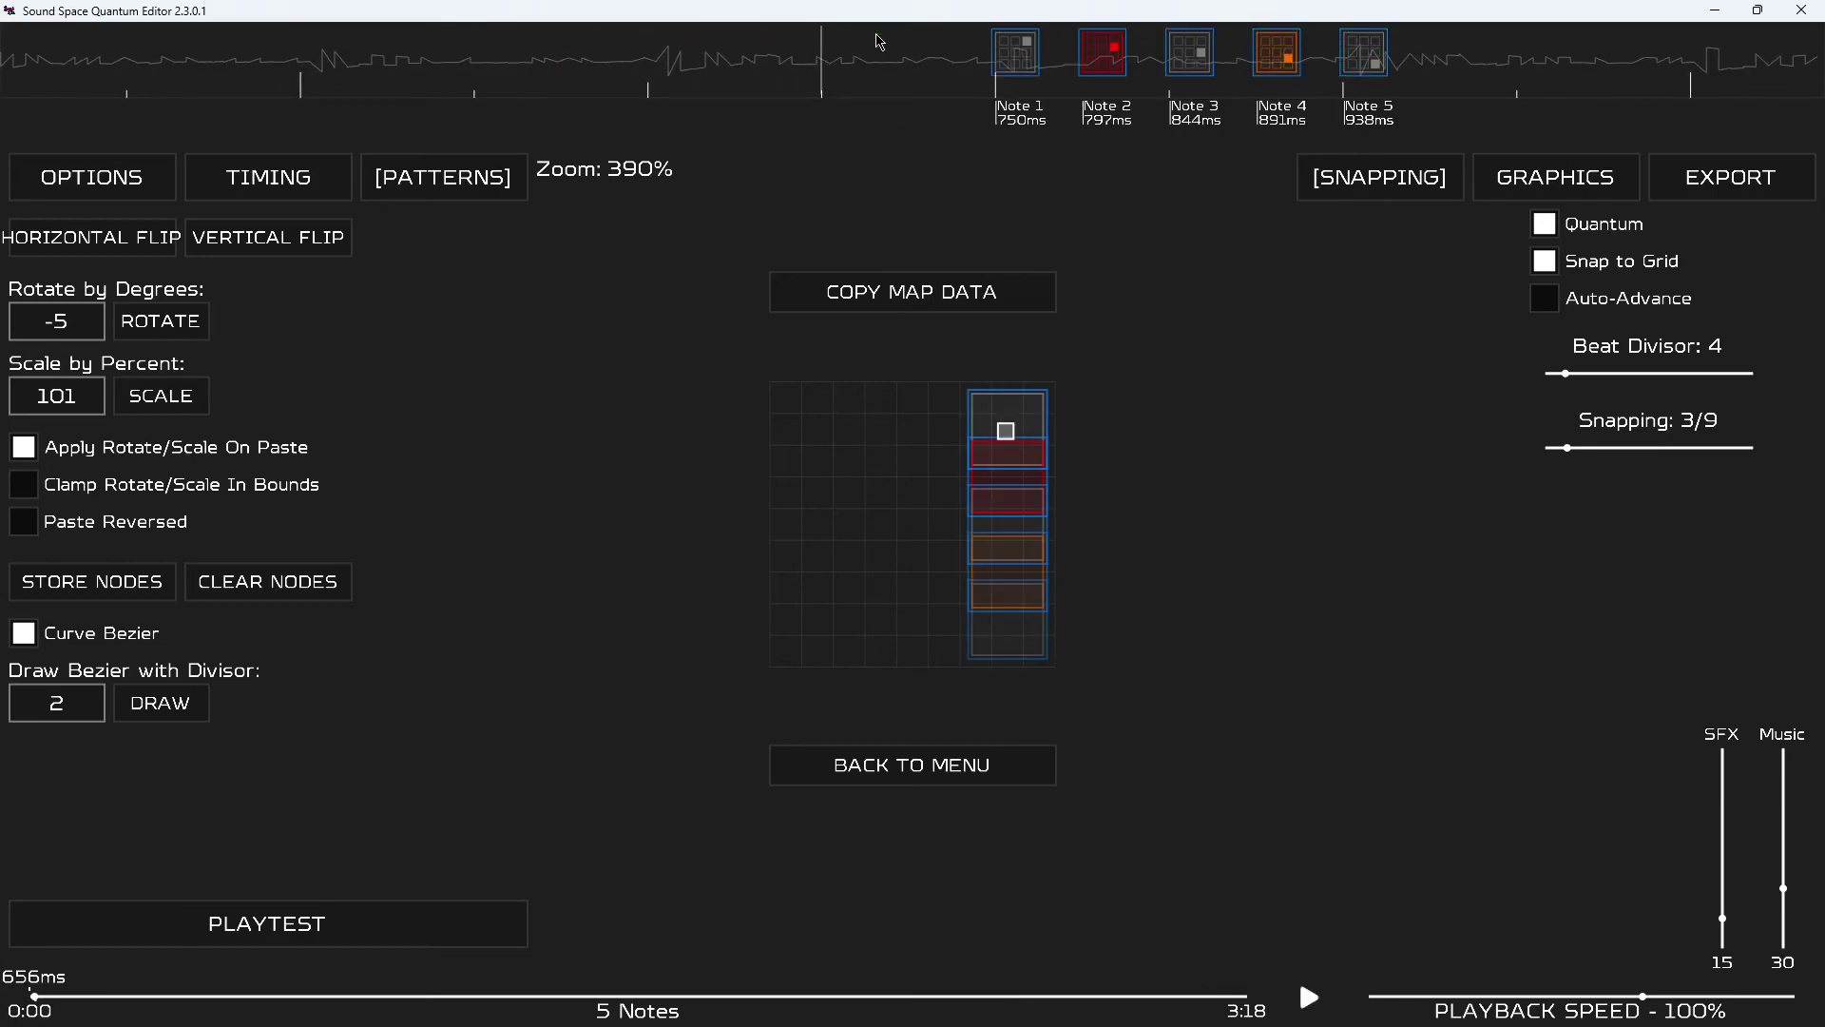
key("Delete")
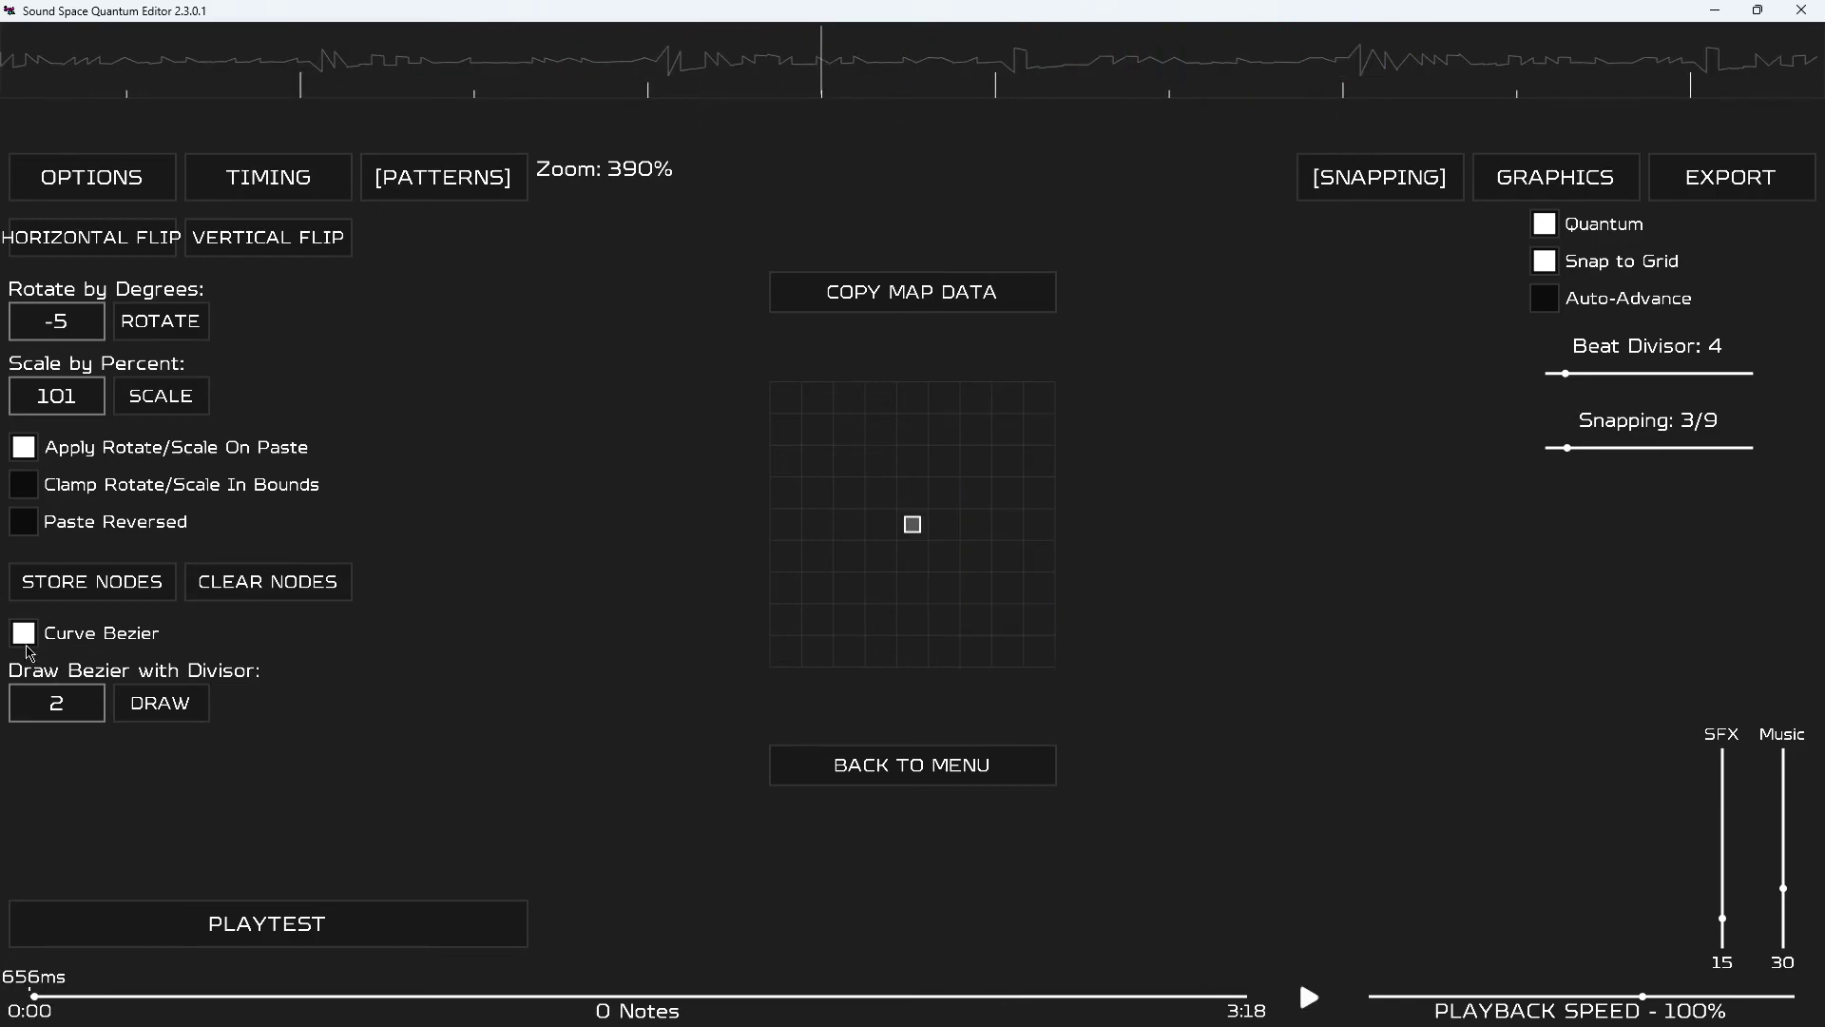
Turn off Curve Bezier and place notes down the right column at 750, 844 and 938 ms, then bottom-centre at 1,031 ms and bottom-left at 1,125 ms.
scroll(77, 605, "up", 5)
key("e")
key("d")
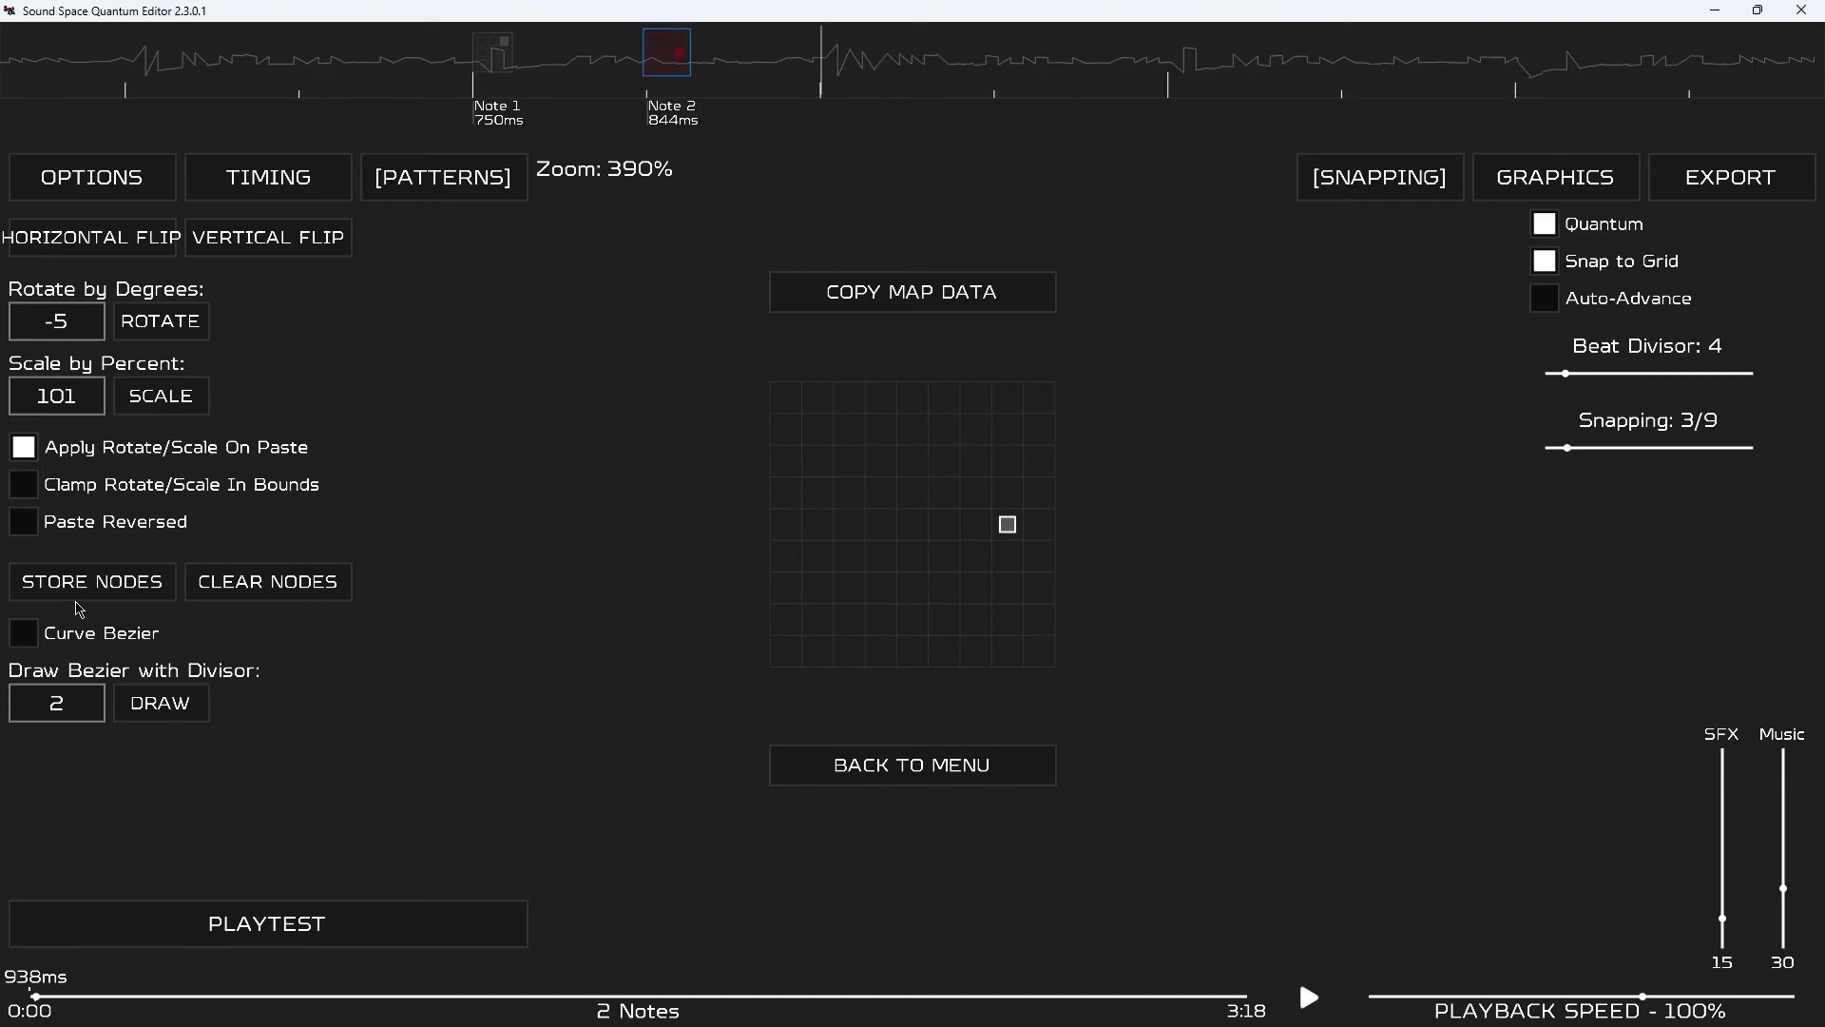
key("c")
key("x")
key("z")
scroll(170, 470, "down", 3)
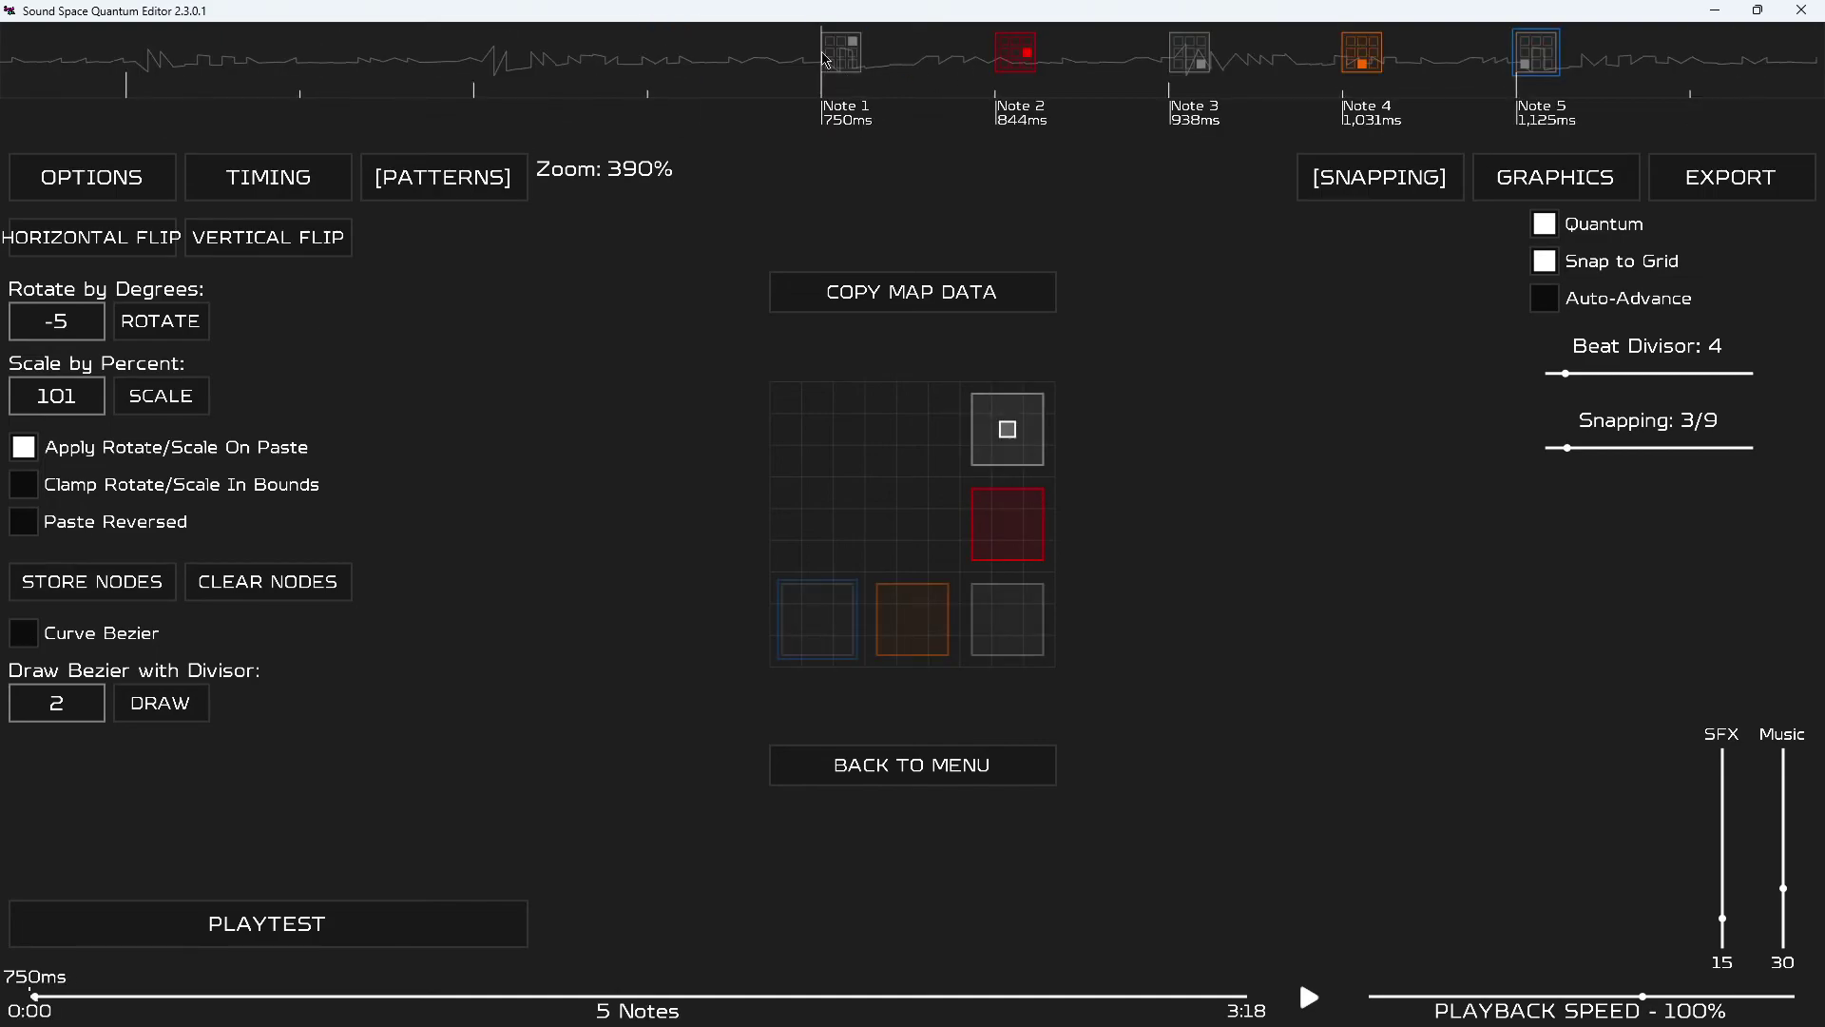
Select all five notes, draw a straight Bezier through them with divisor 2, and scrub through the result.
key("ctrl+a")
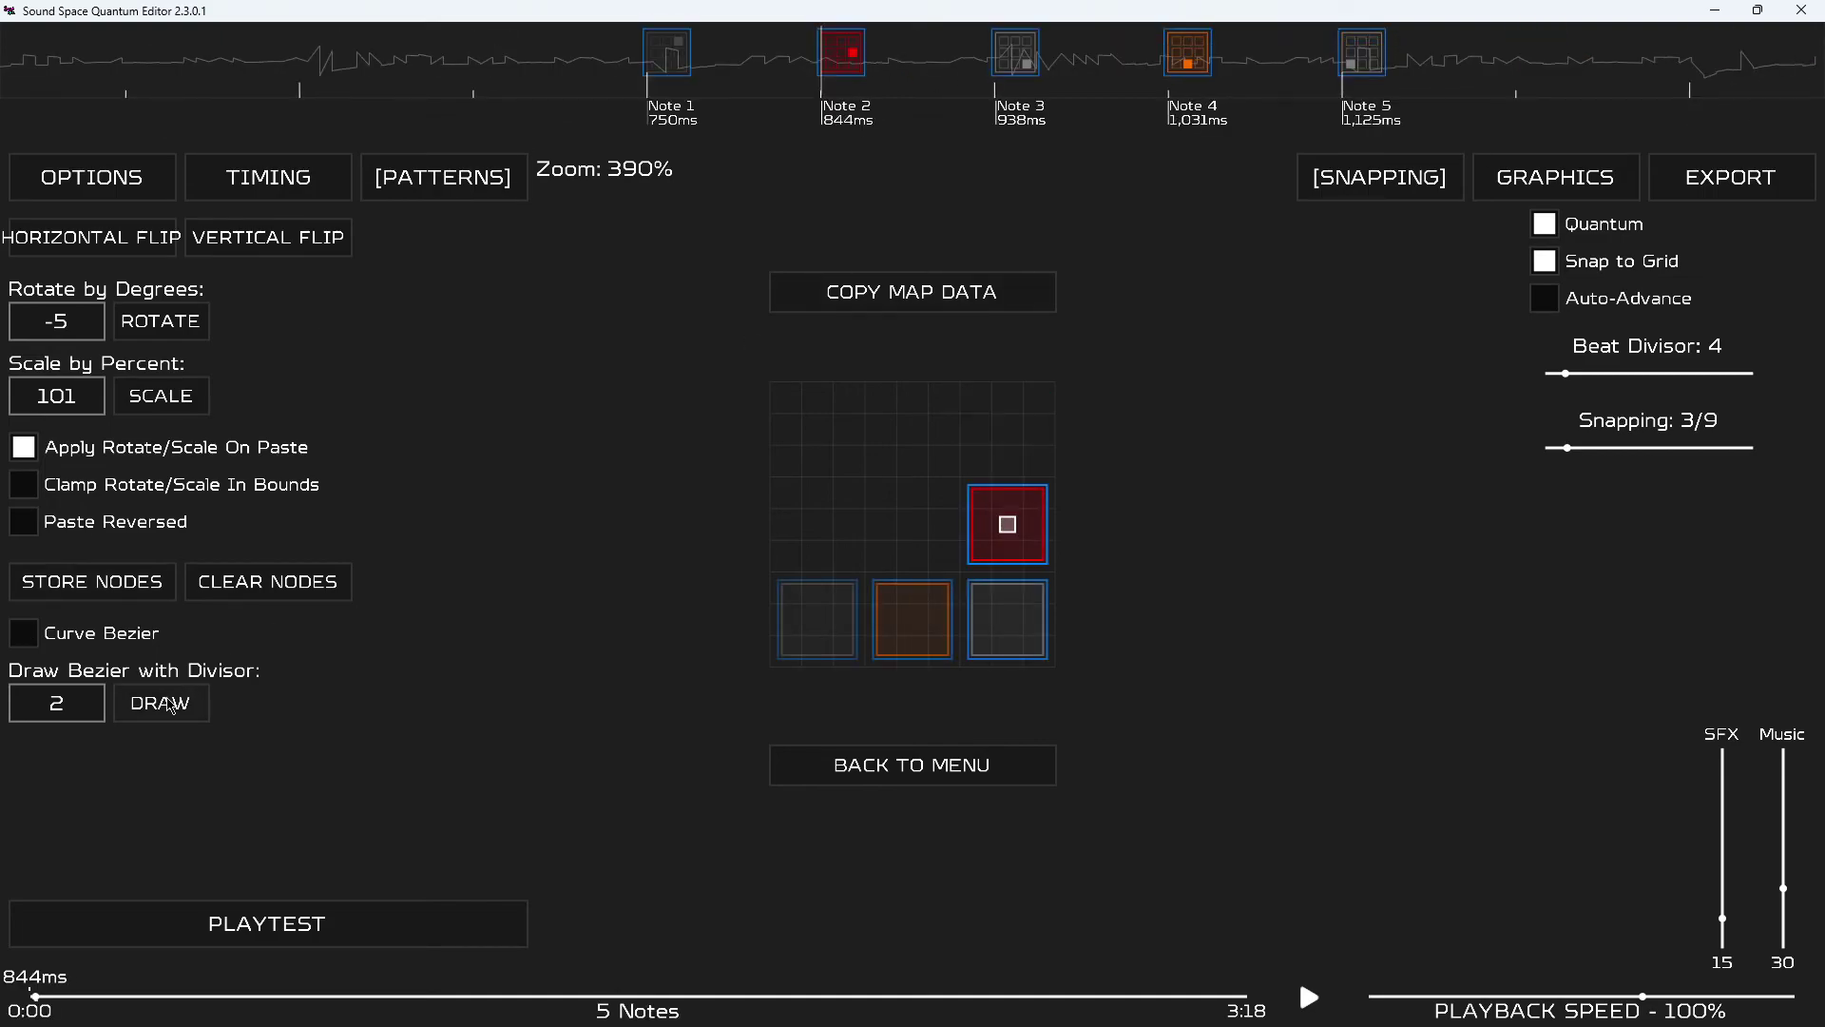
left_click(171, 704)
scroll(1083, 484, "up", 2)
scroll(1052, 481, "up", 1)
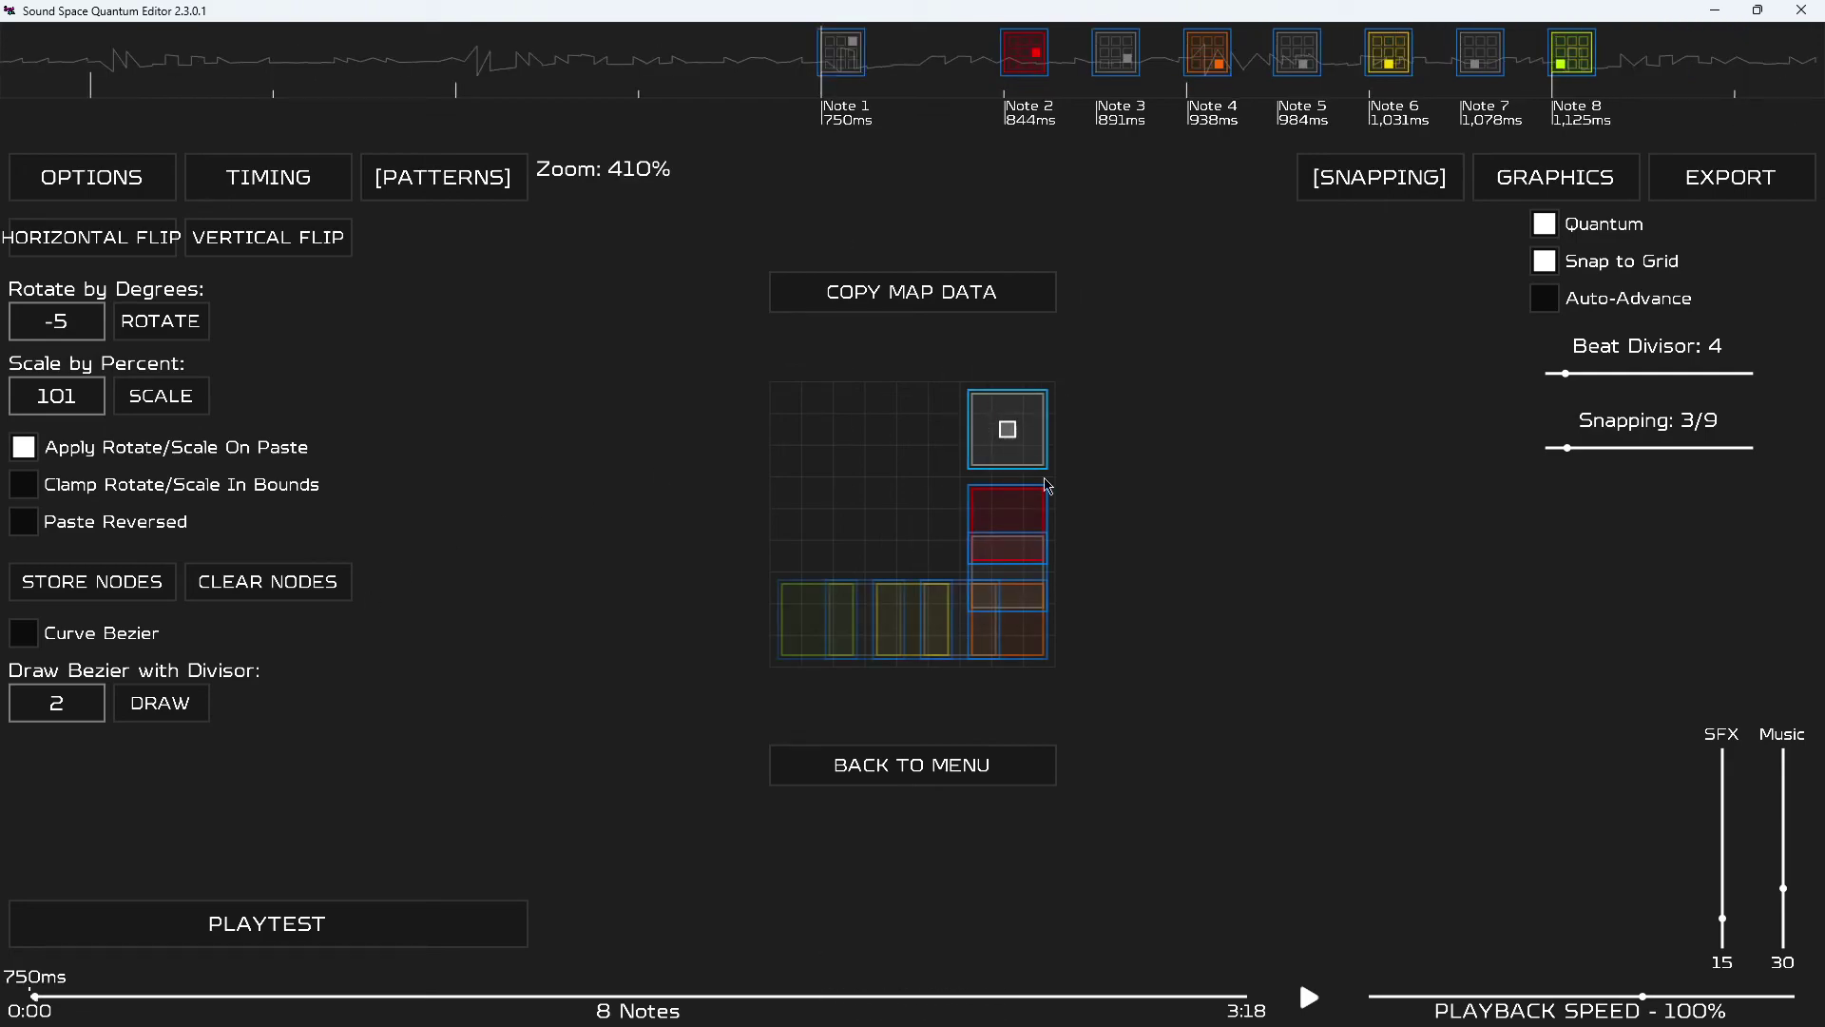
scroll(1059, 490, "up", 2)
scroll(960, 631, "down", 2)
scroll(950, 560, "up", 2)
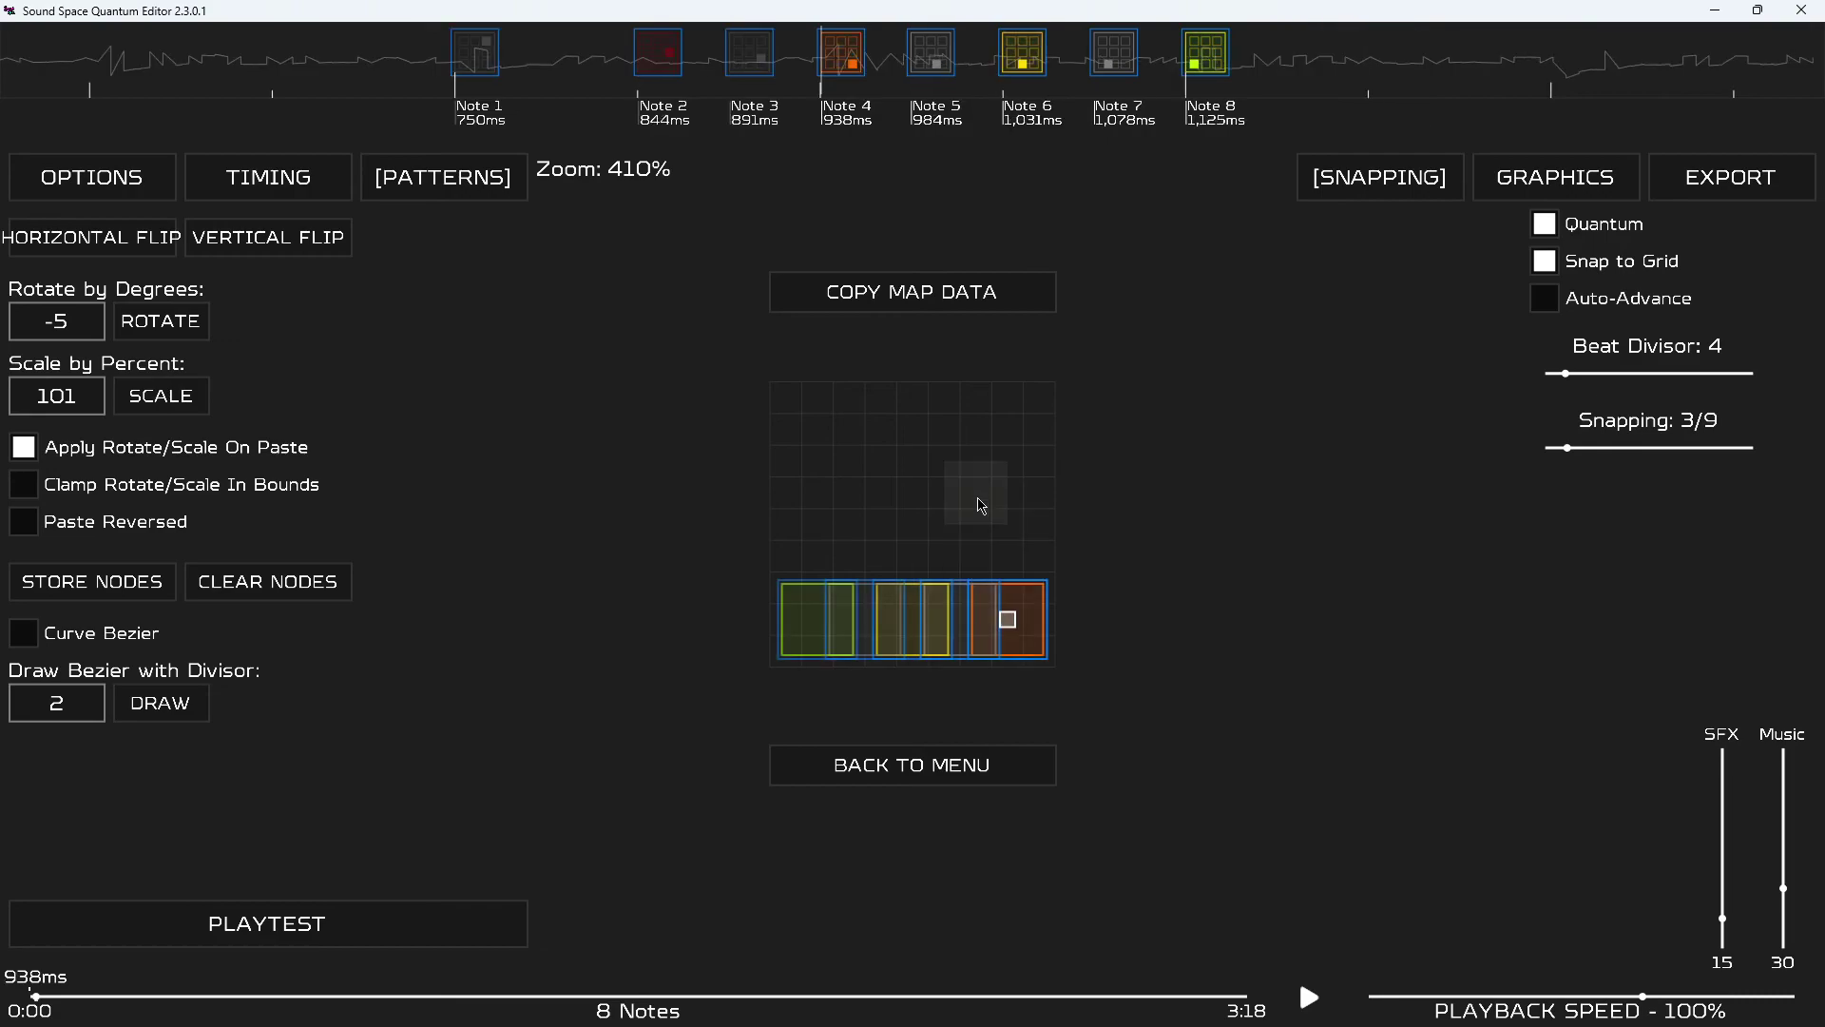
scroll(978, 501, "down", 2)
Enable Curve Bezier, redraw the Bezier through all selected notes with divisor 2, and scrub through the curved pattern.
left_click_drag(795, 24, 1821, 45)
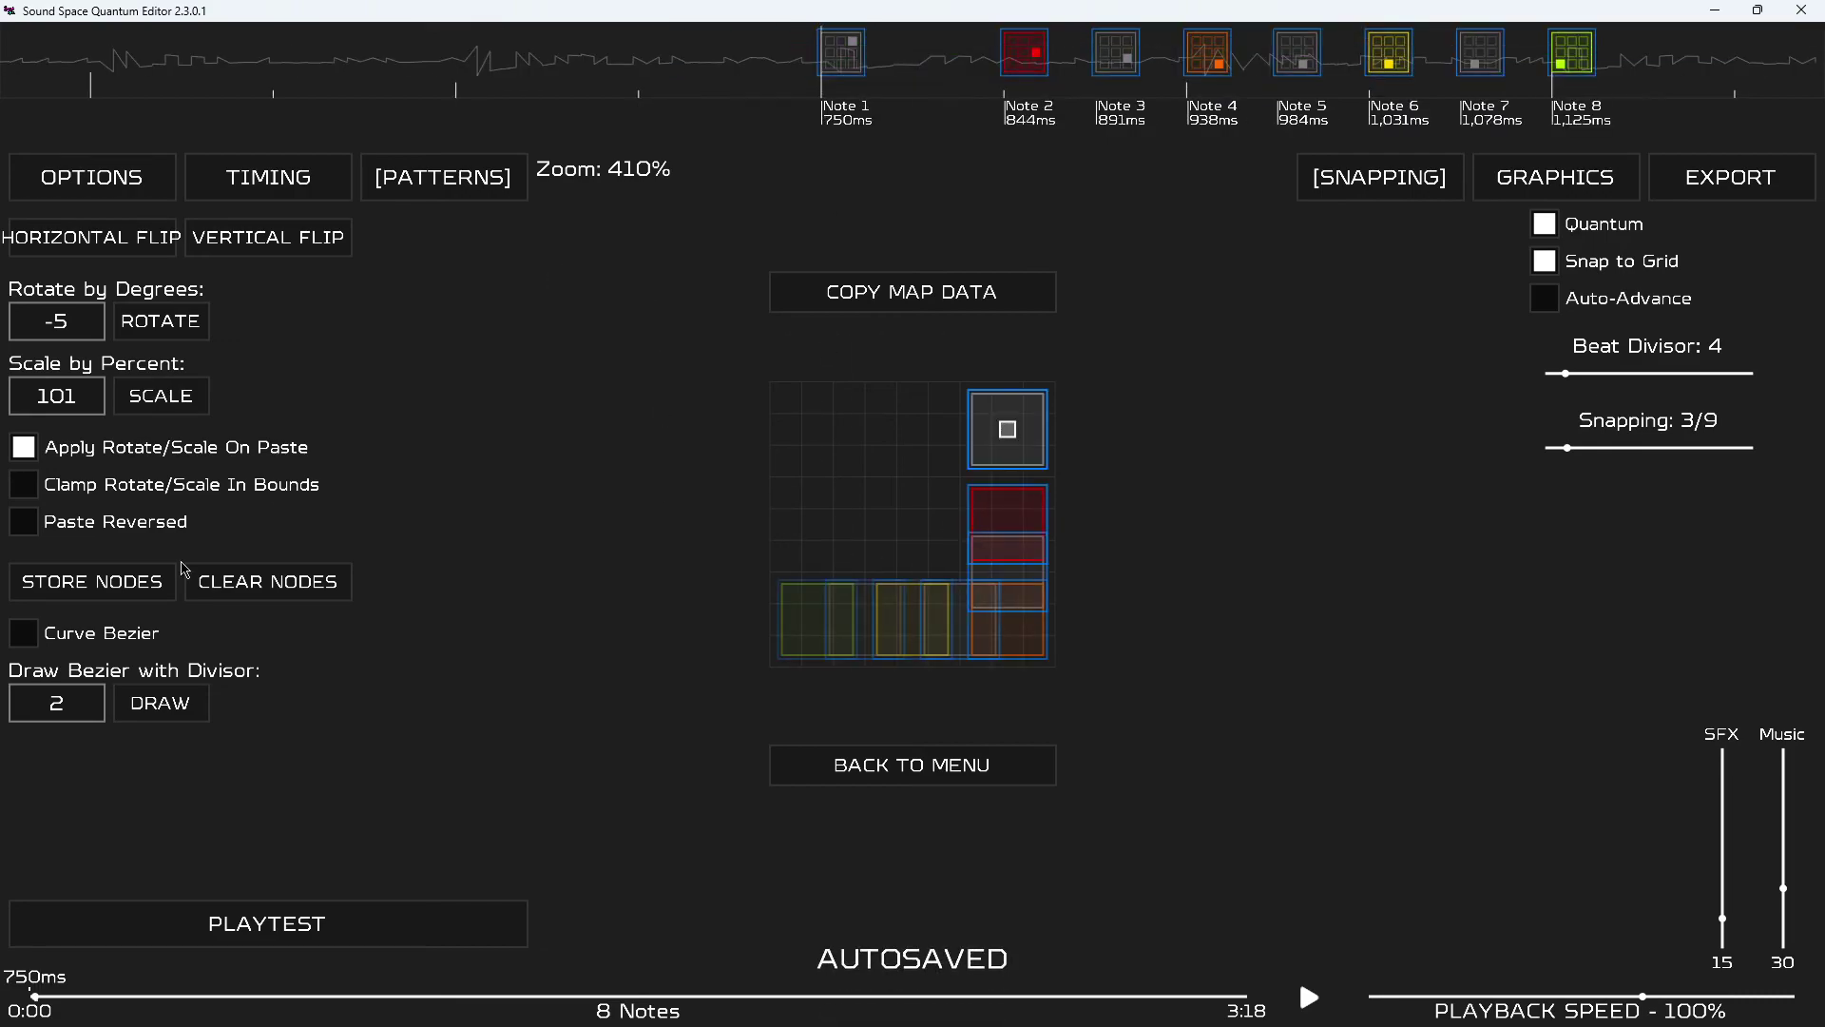
left_click(30, 634)
left_click_drag(784, 41, 1543, 196)
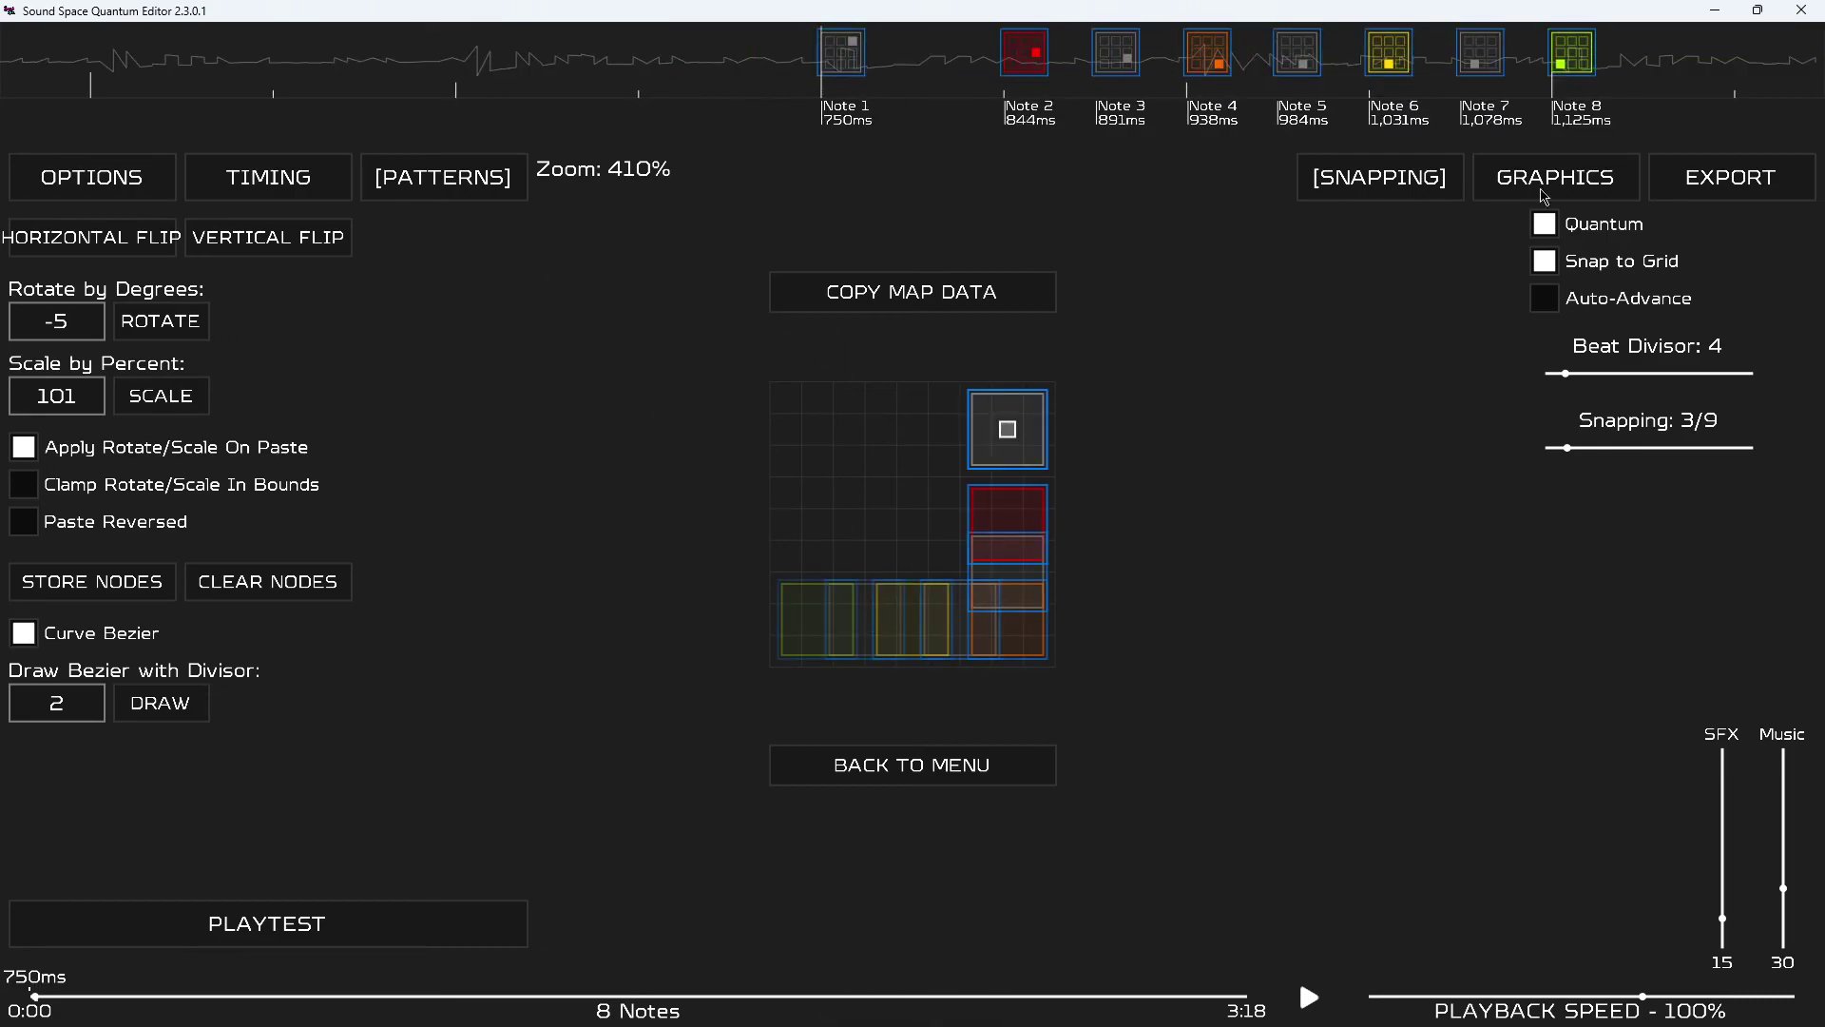
left_click(191, 713)
scroll(799, 522, "up", 2)
scroll(798, 522, "down", 3)
scroll(799, 514, "up", 2)
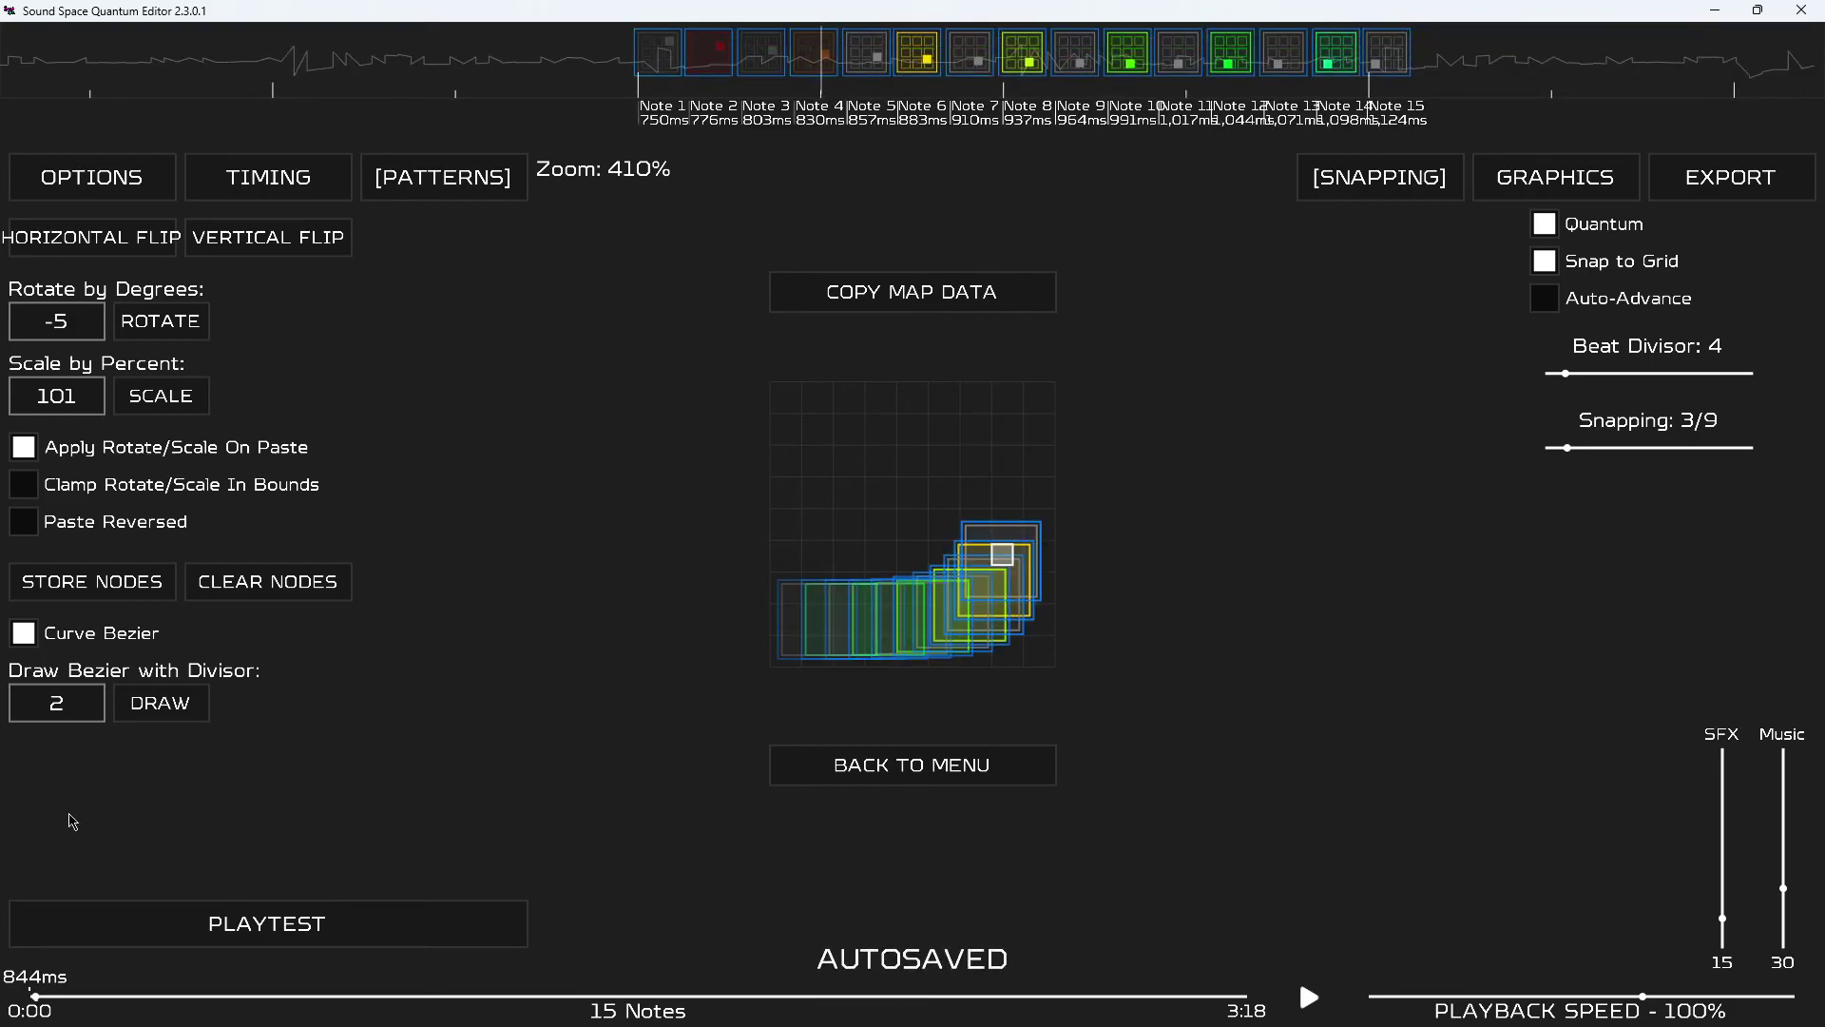
Draw the curved Bezier once more through the selected notes and play the denser pattern back.
left_click(167, 708)
scroll(681, 122, "down", 4)
key("space")
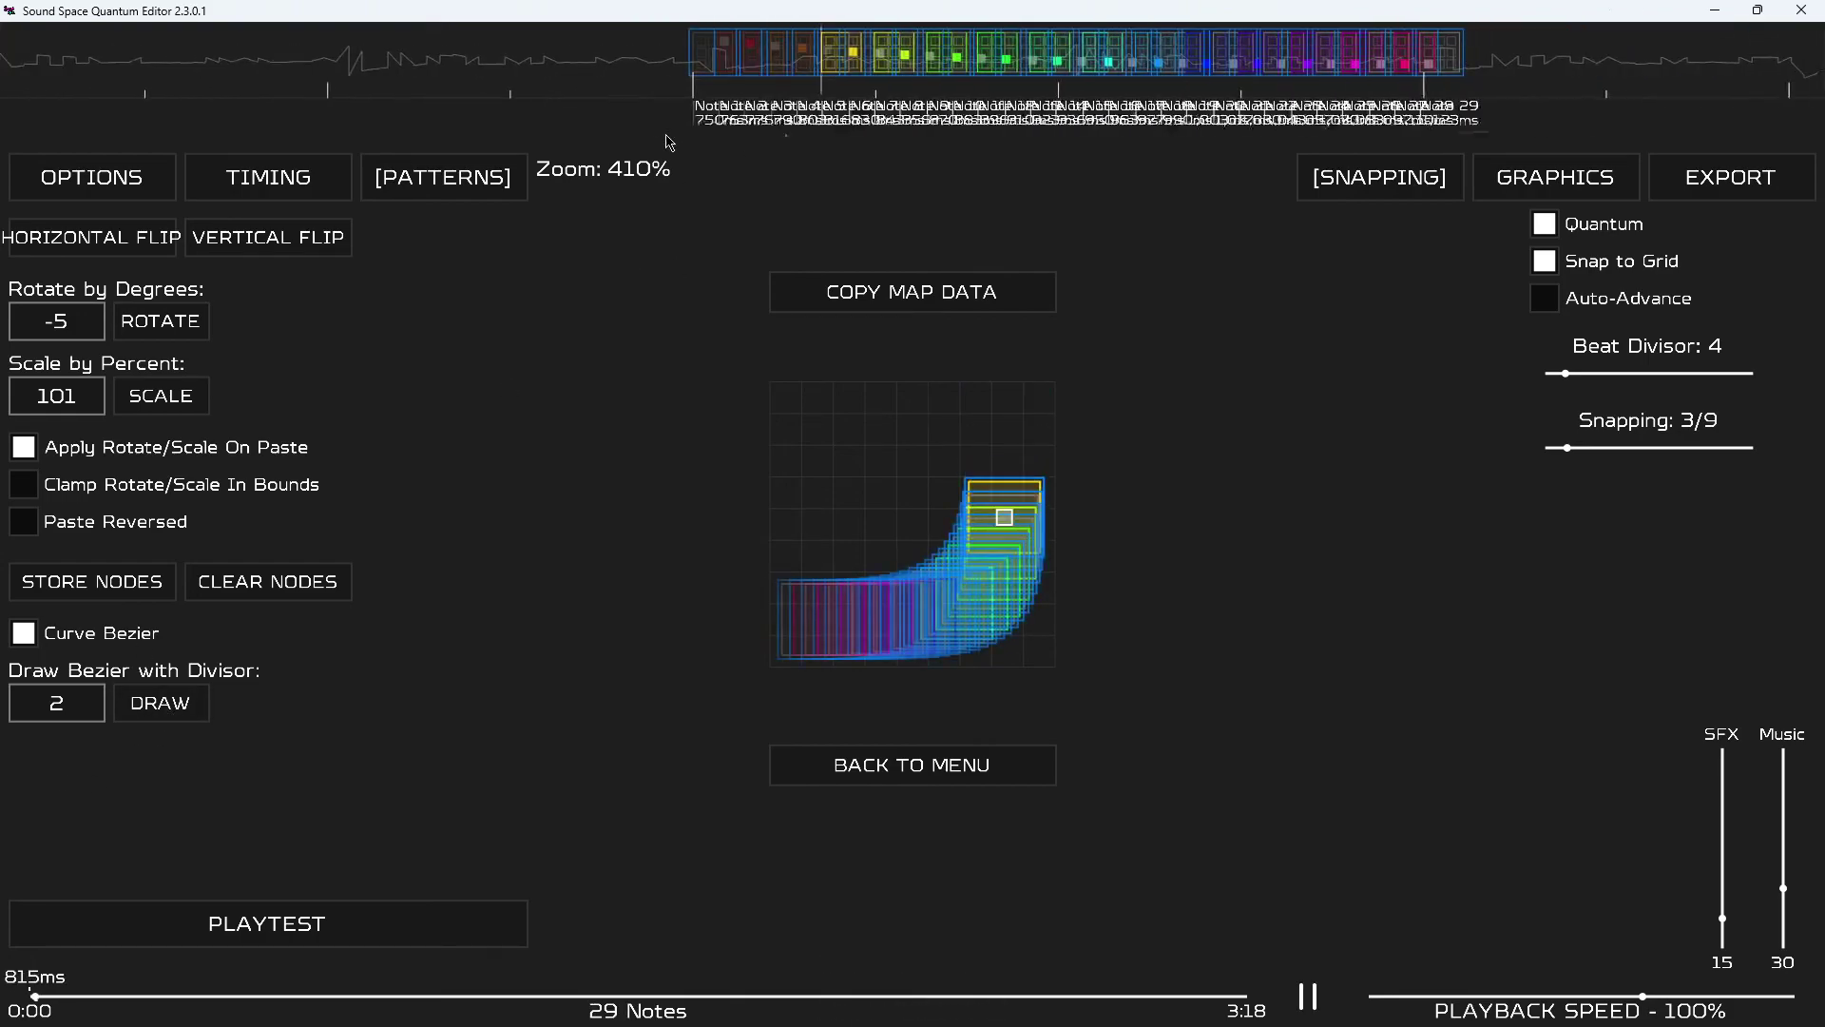
scroll(700, 122, "down", 4)
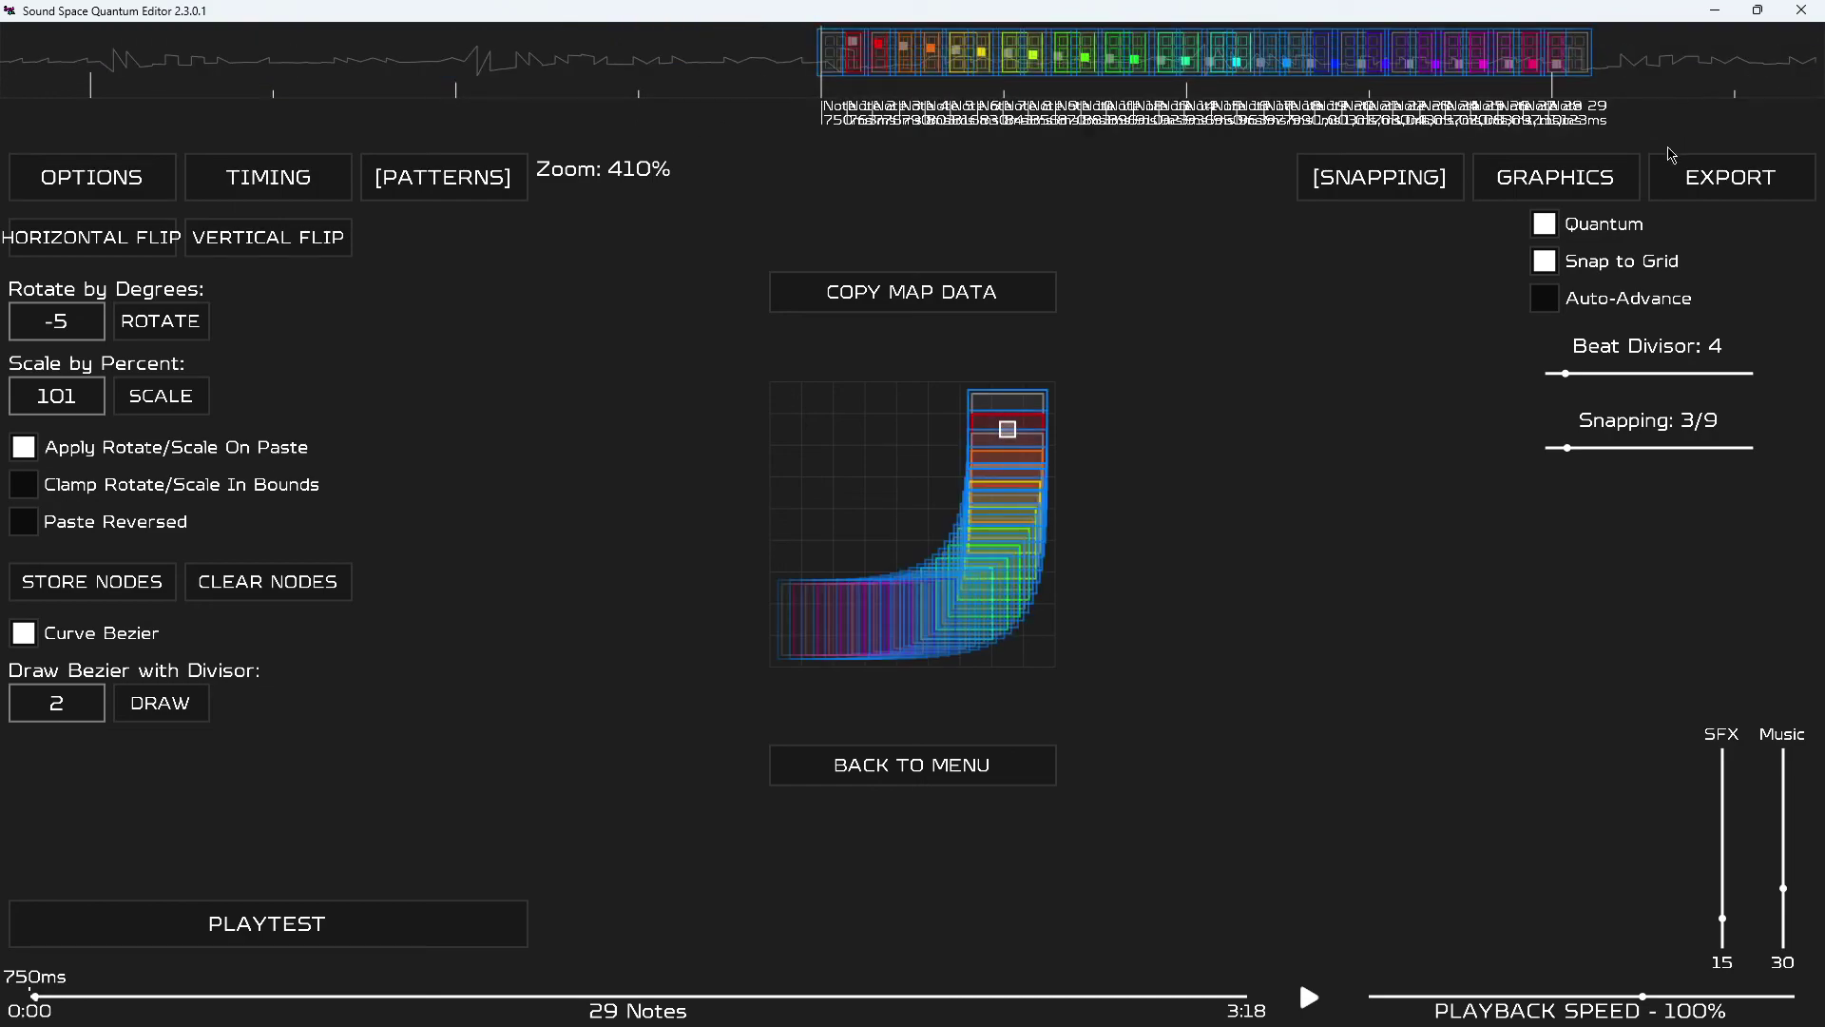
Delete all notes of the drawn Bezier pattern.
key("Delete")
scroll(471, 427, "up", 3)
scroll(472, 427, "down", 10)
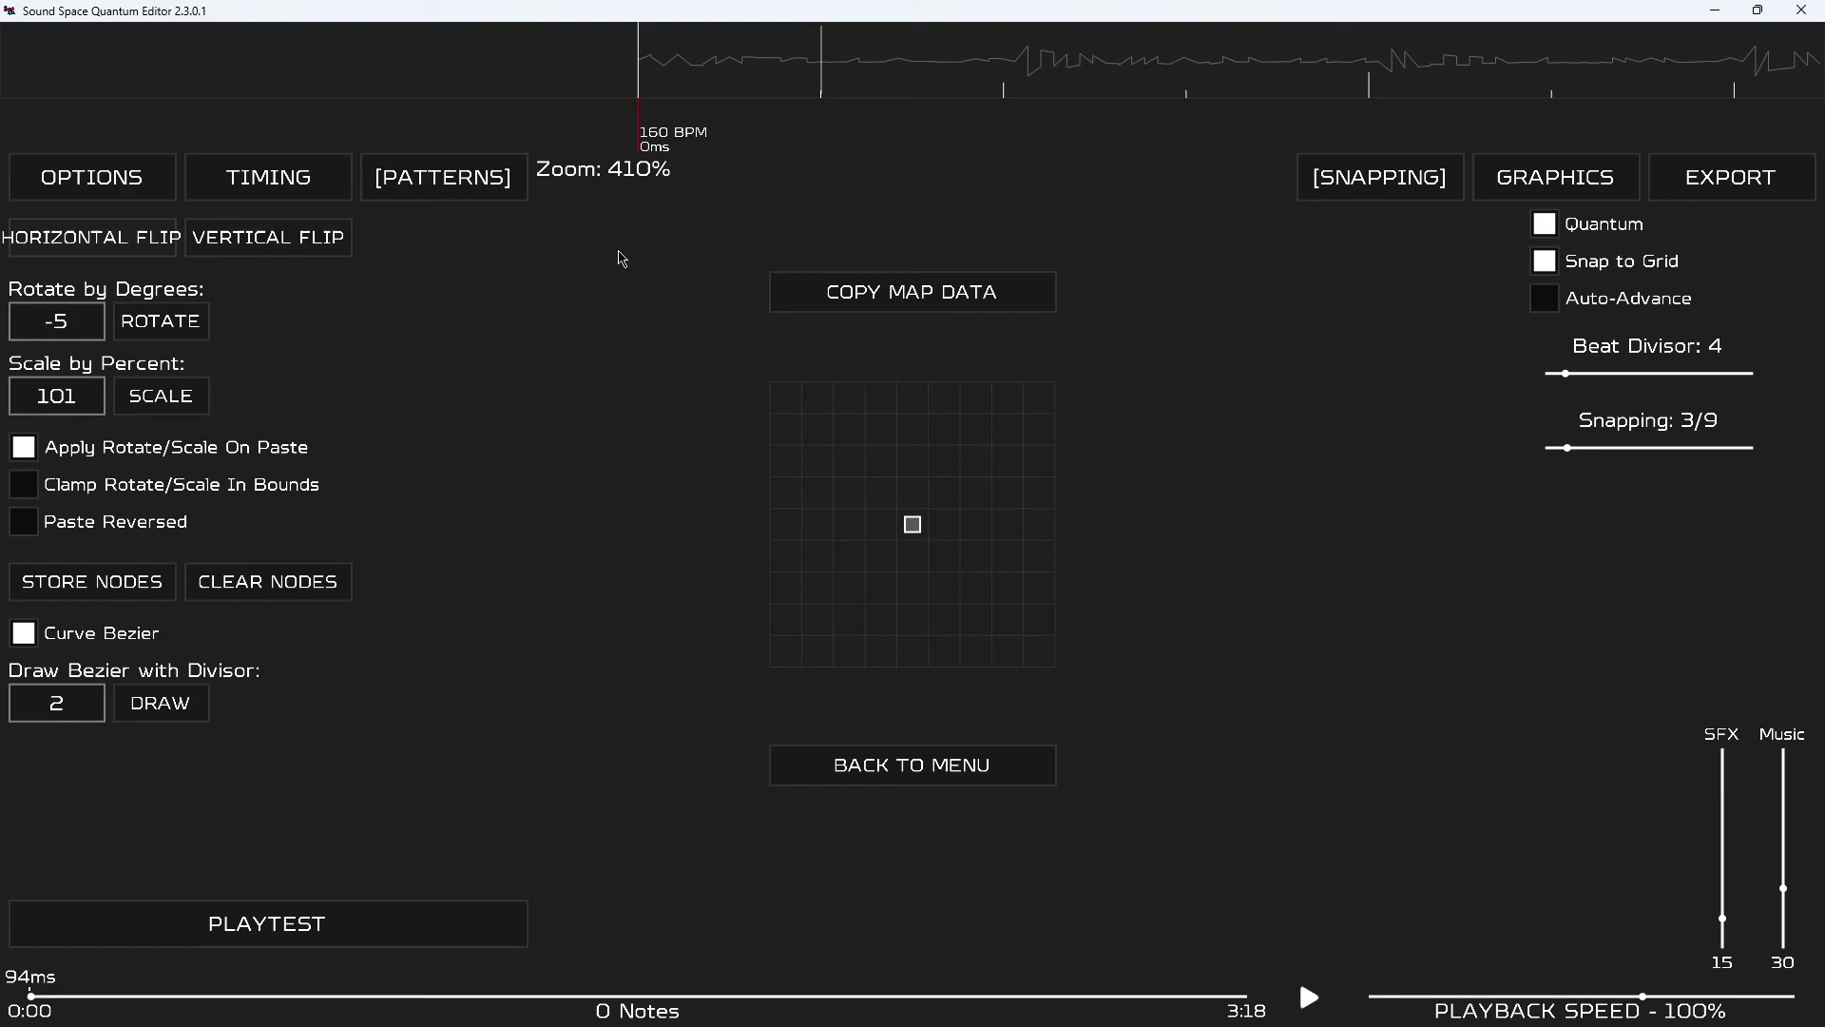
Undo a misplaced note and place notes down the grid's right column at 375, 469 and 562 ms.
scroll(690, 244, "up", 4)
key("e")
scroll(691, 244, "up", 1)
scroll(691, 243, "down", 1)
key("ctrl+z")
scroll(691, 243, "down", 1)
key("e")
scroll(691, 244, "up", 1)
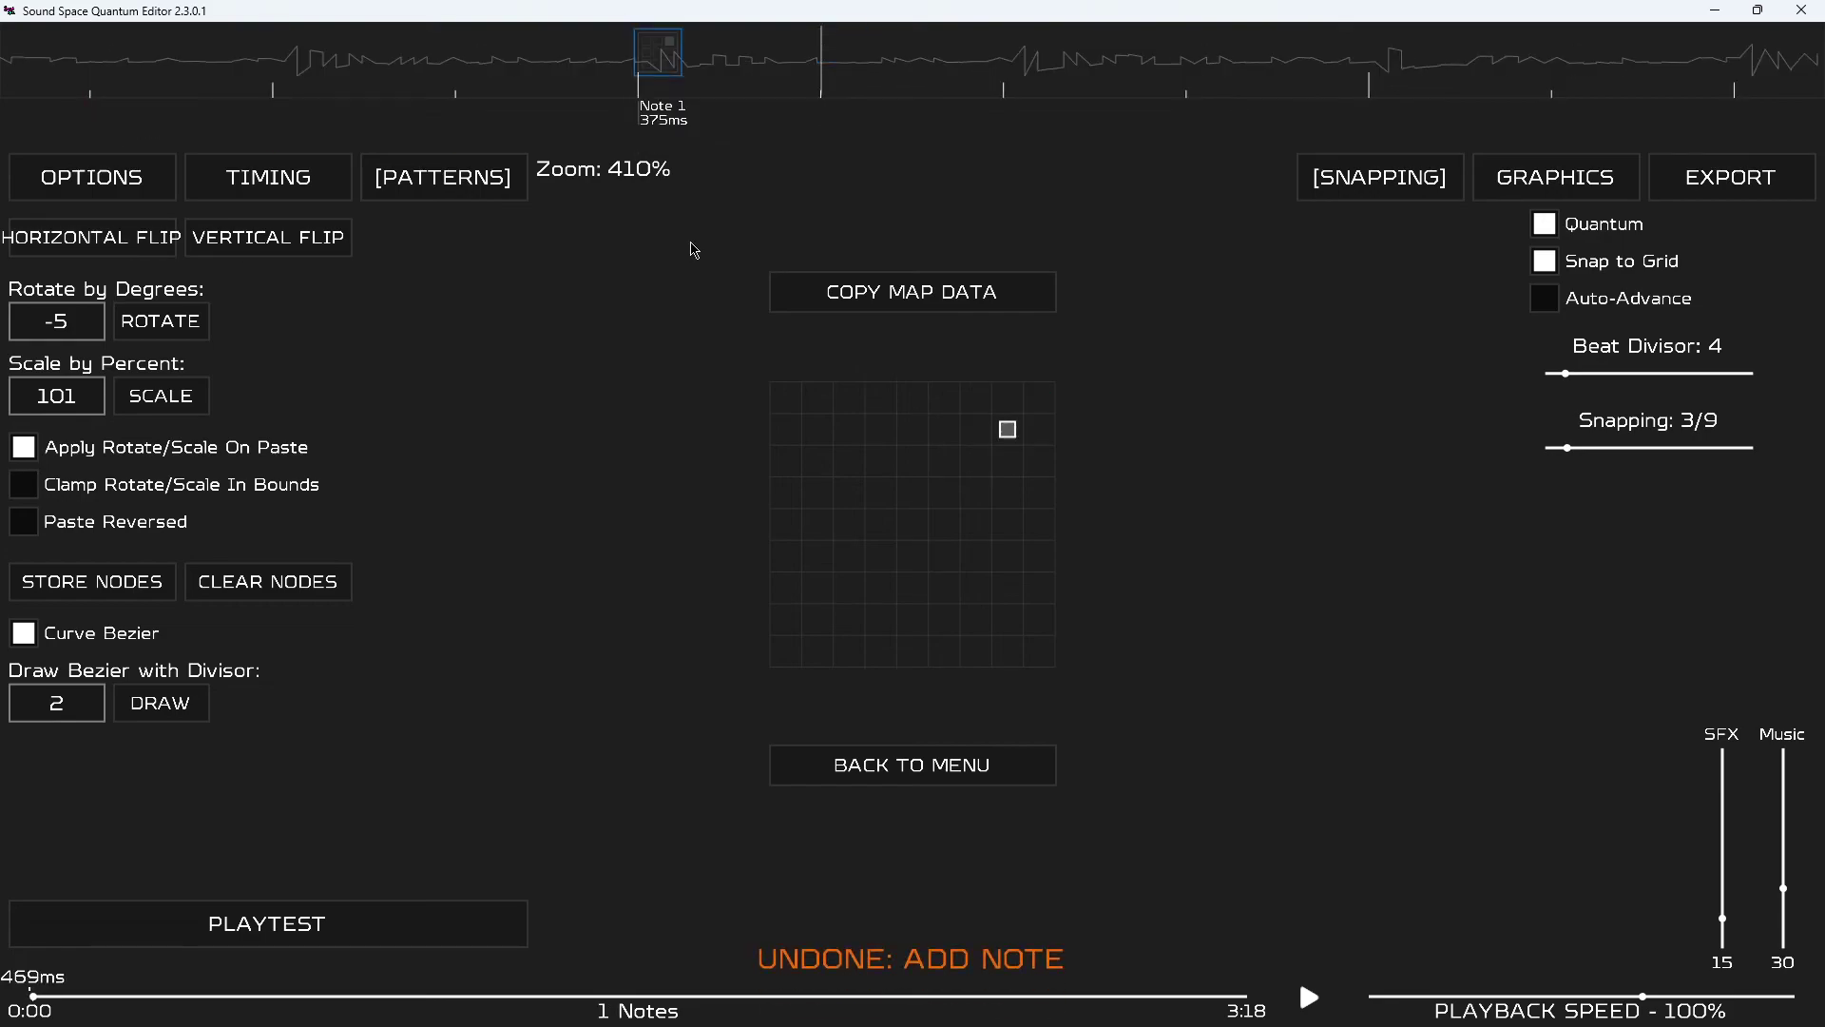
key("d")
scroll(695, 250, "down", 1)
key("c")
scroll(427, 304, "up", 2)
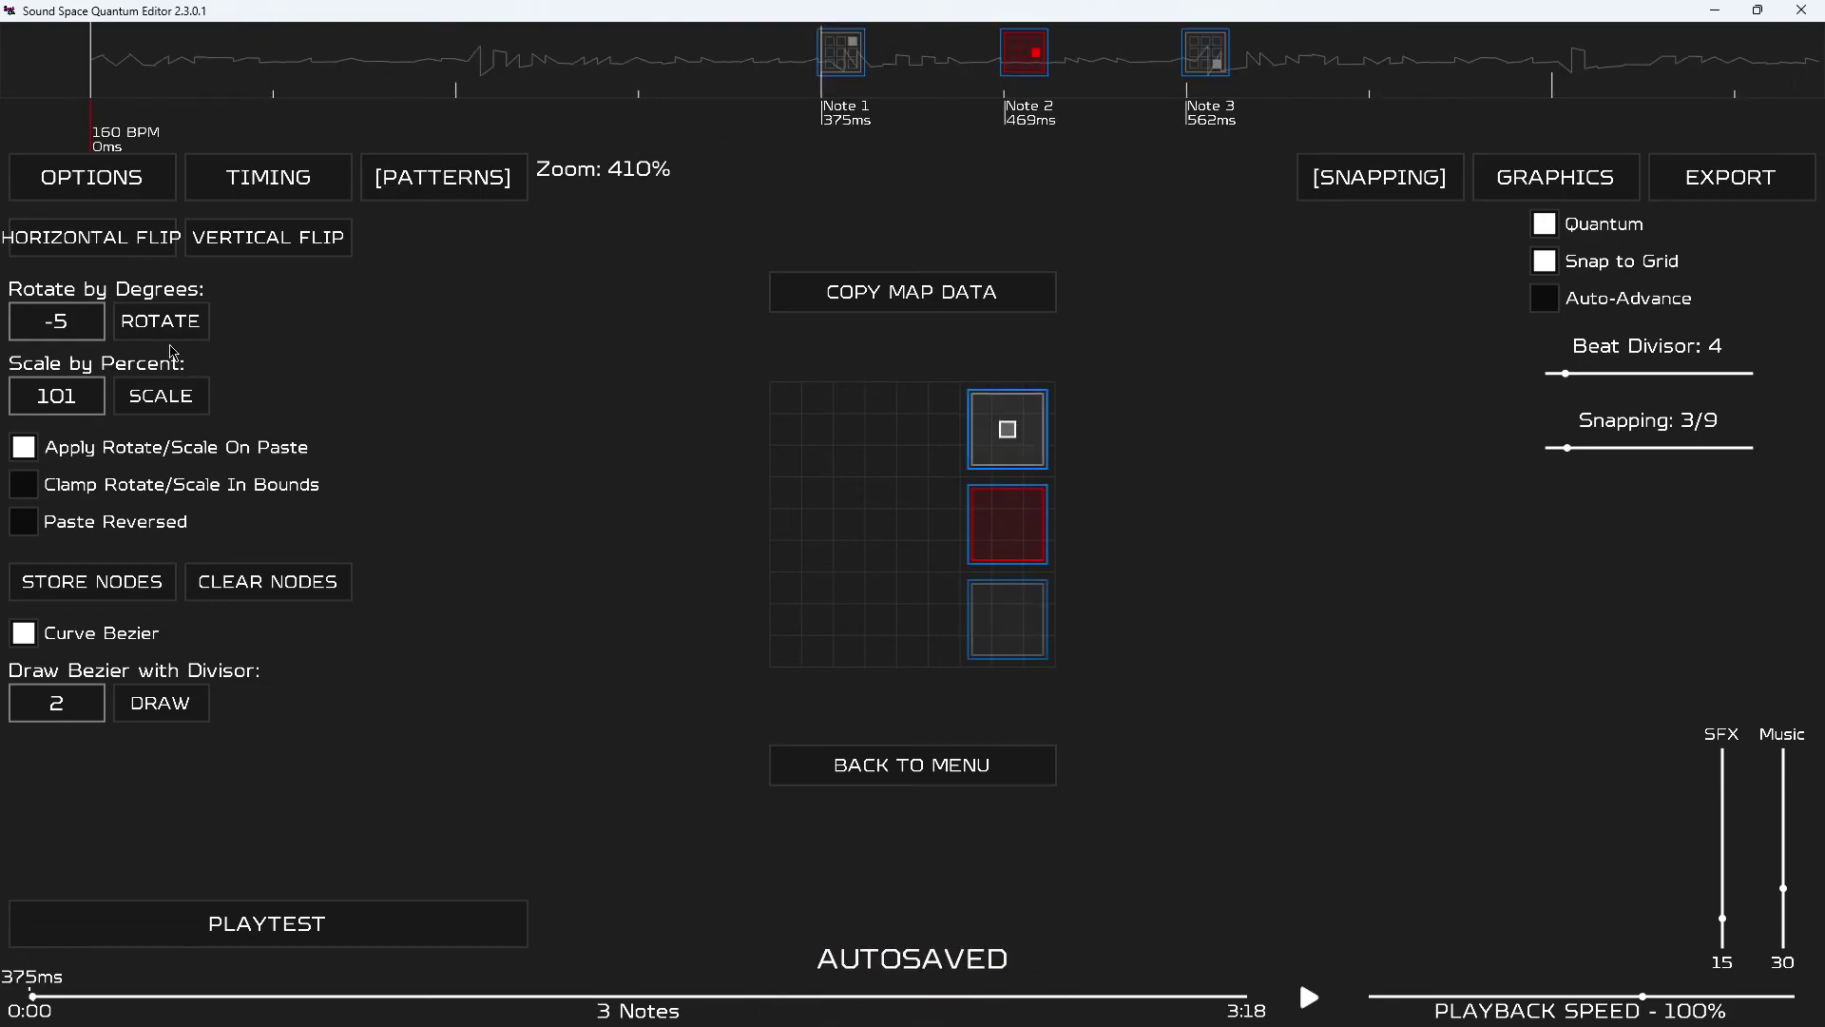
Flip the three right-column notes vertically several times, then delete them.
left_click(278, 251)
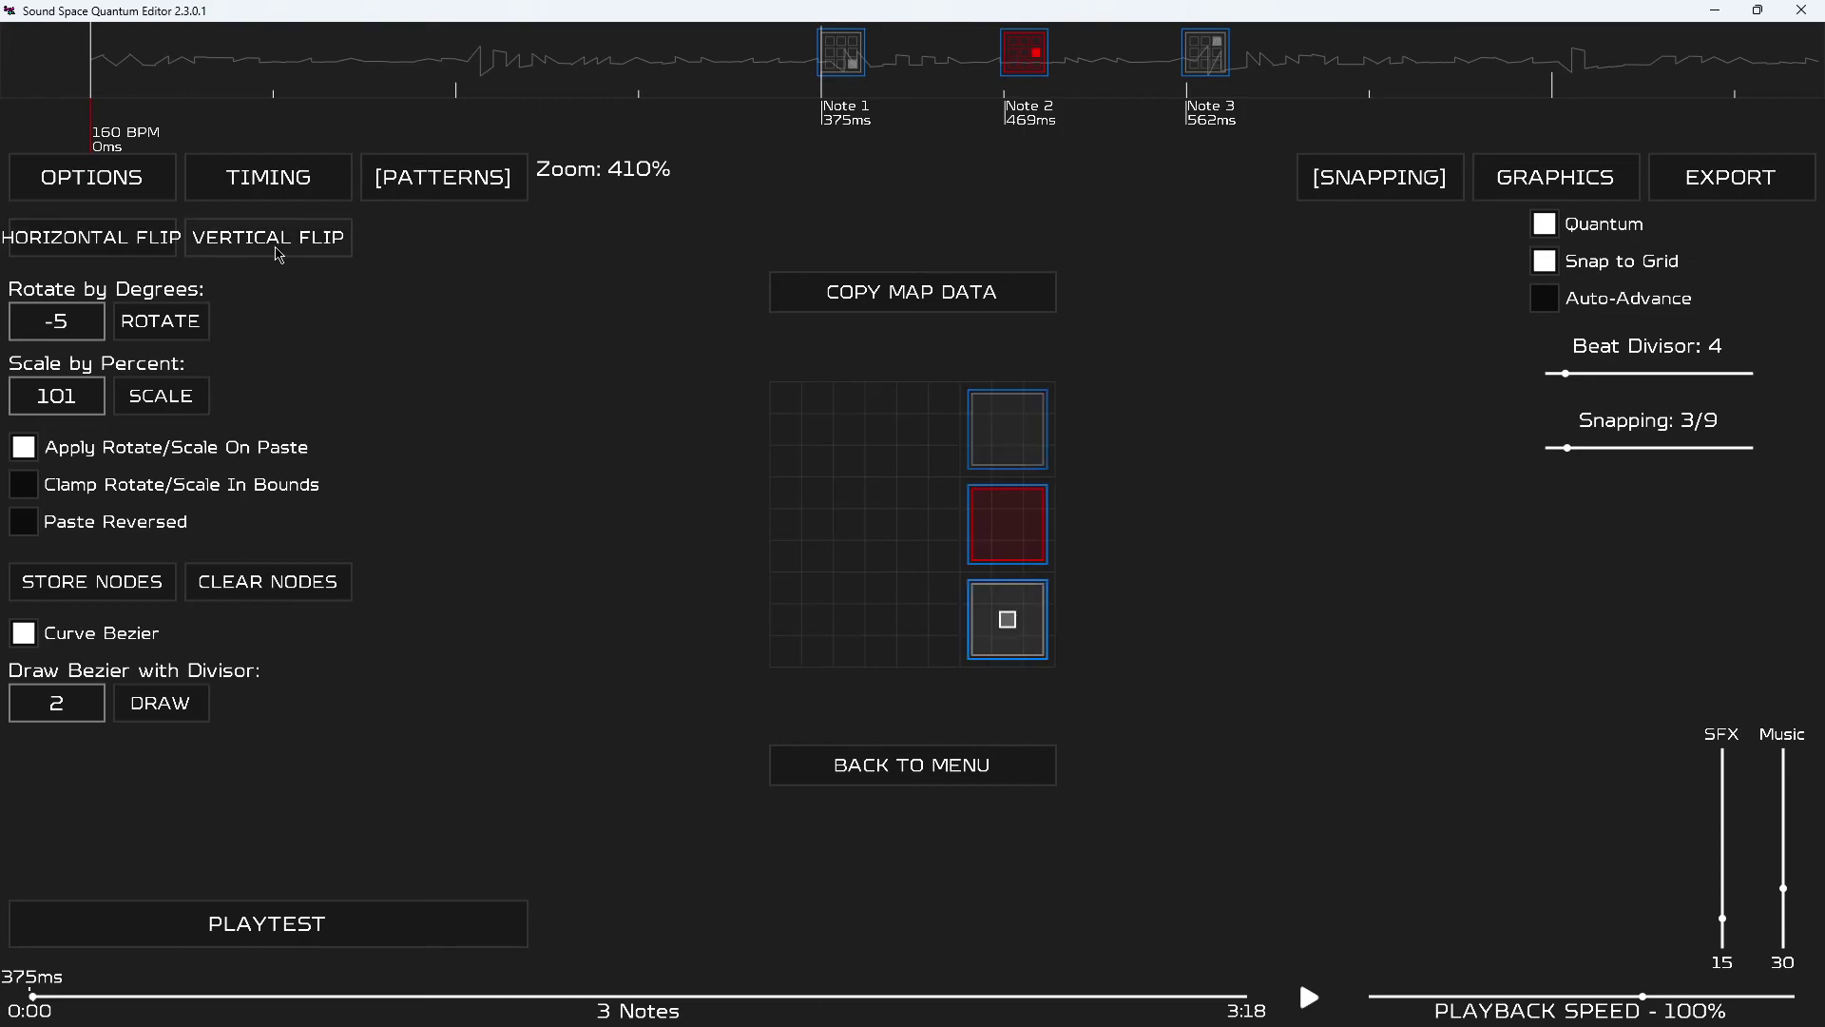
left_click(279, 253)
left_click(278, 253)
left_click(279, 253)
key("Delete")
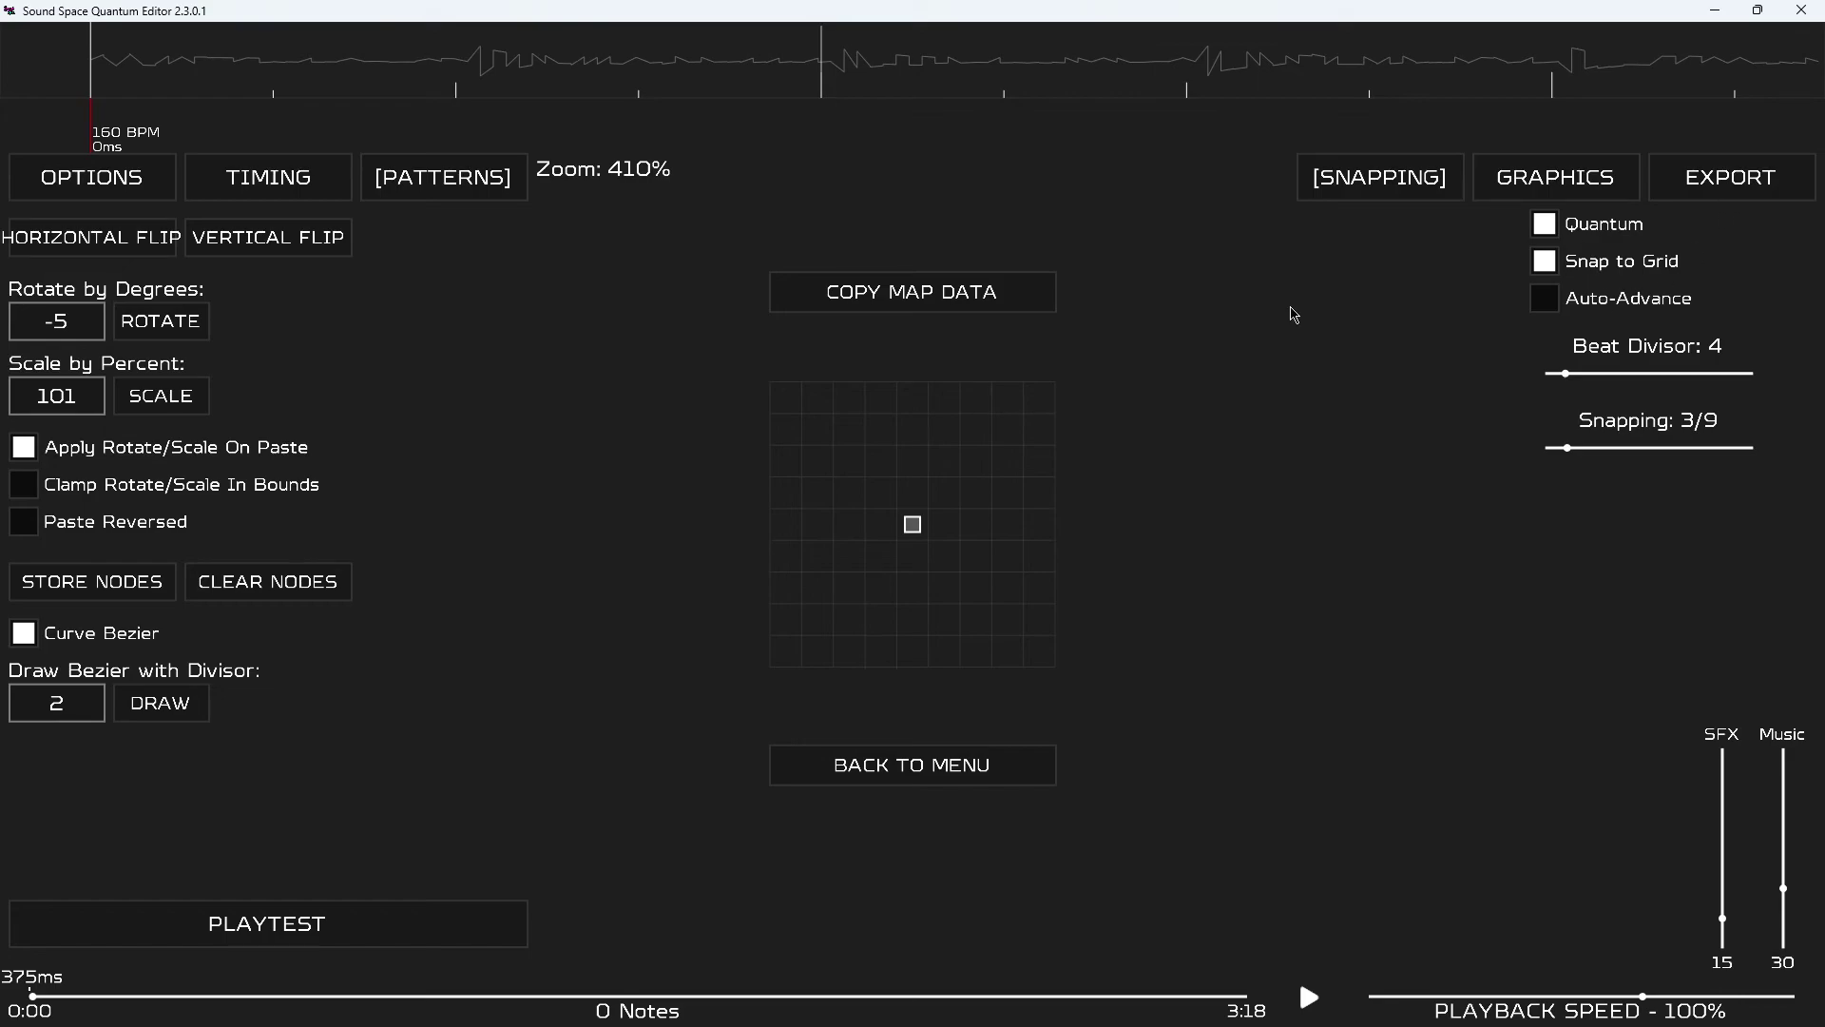
Move the playback position to about 68,722 ms in the song.
scroll(1291, 307, "down", 4)
scroll(1291, 307, "up", 1)
left_click_drag(639, 998, 456, 932)
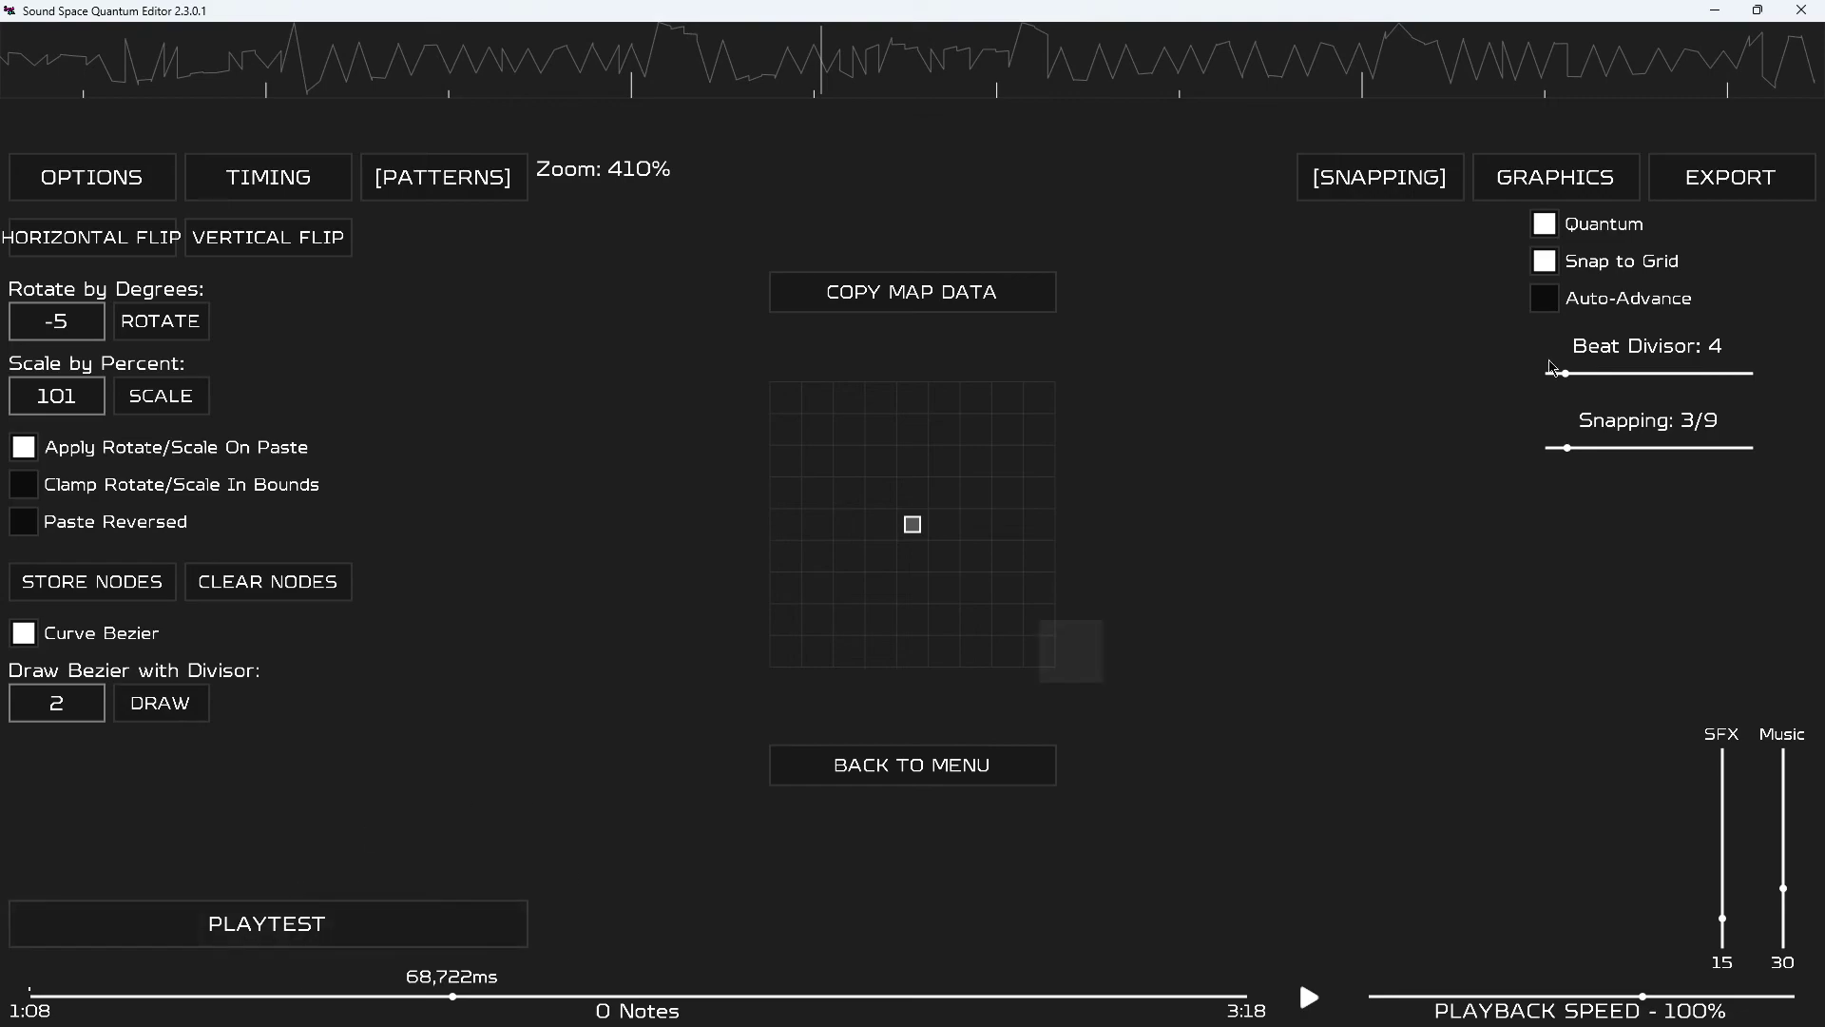
Save the map as a text document named Stereo Madness in the - custom maps folder.
left_click(1758, 194)
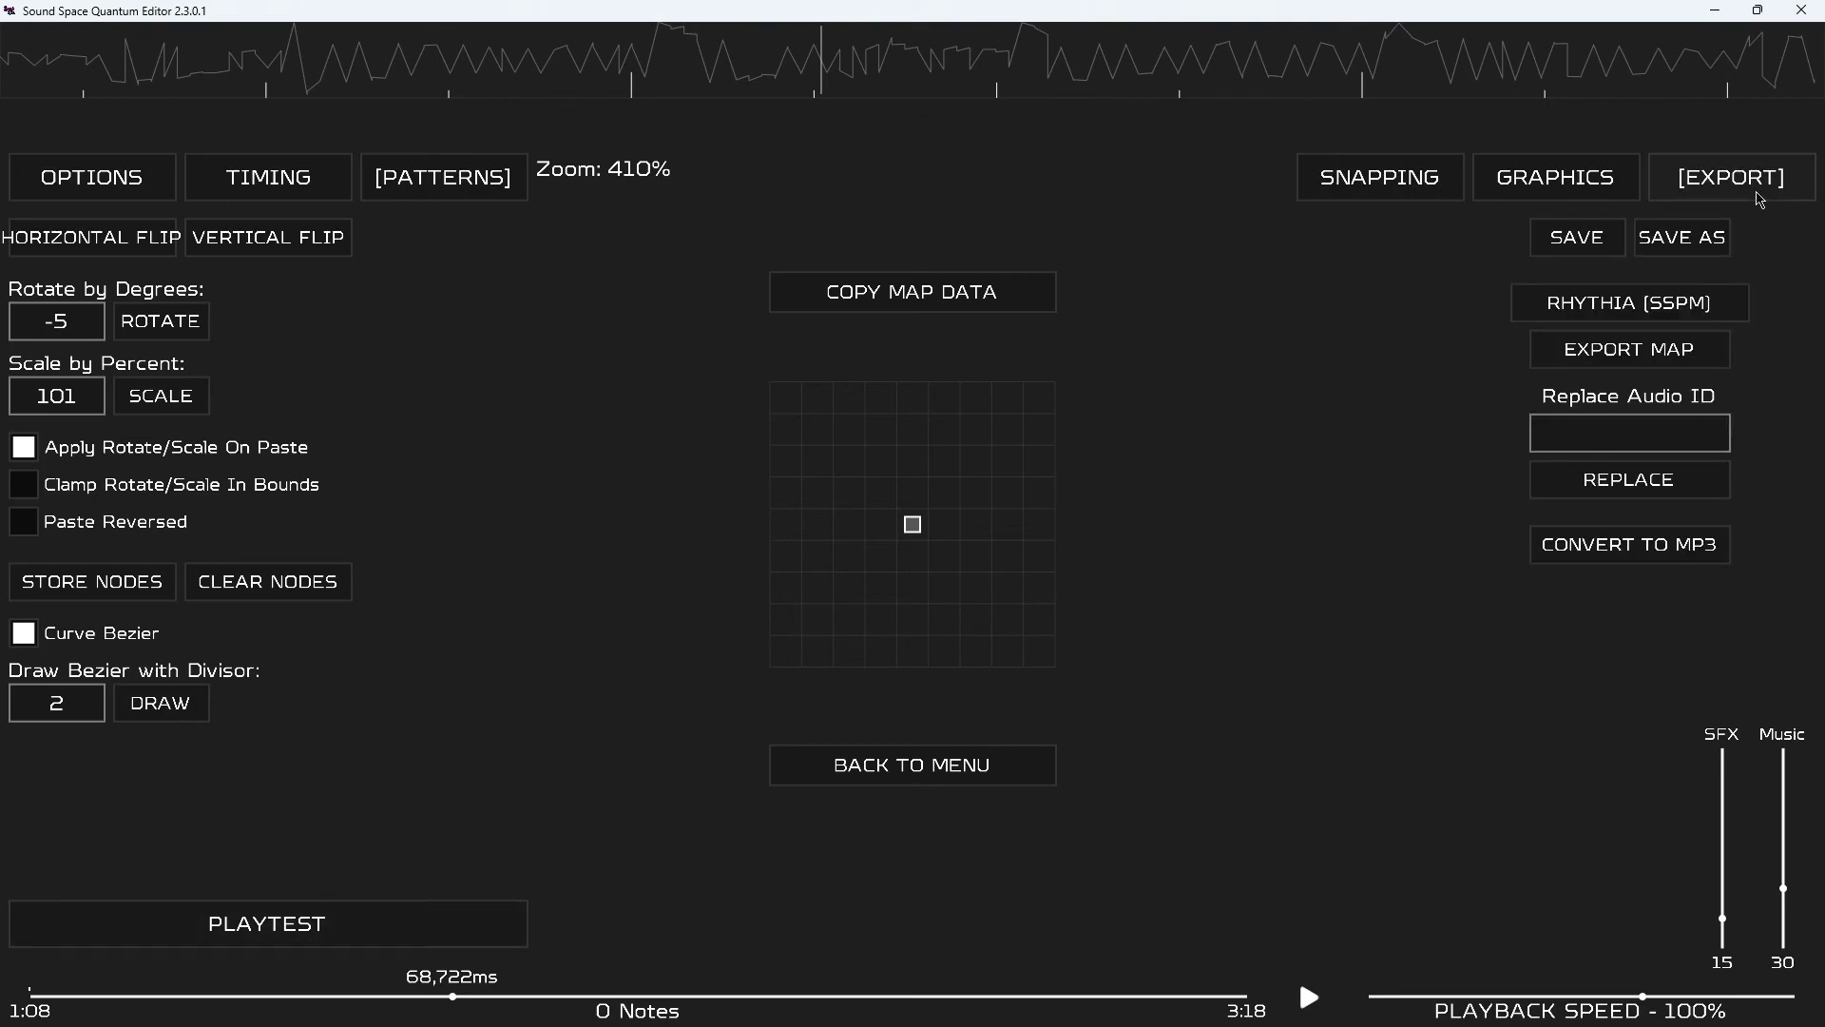
left_click(1602, 253)
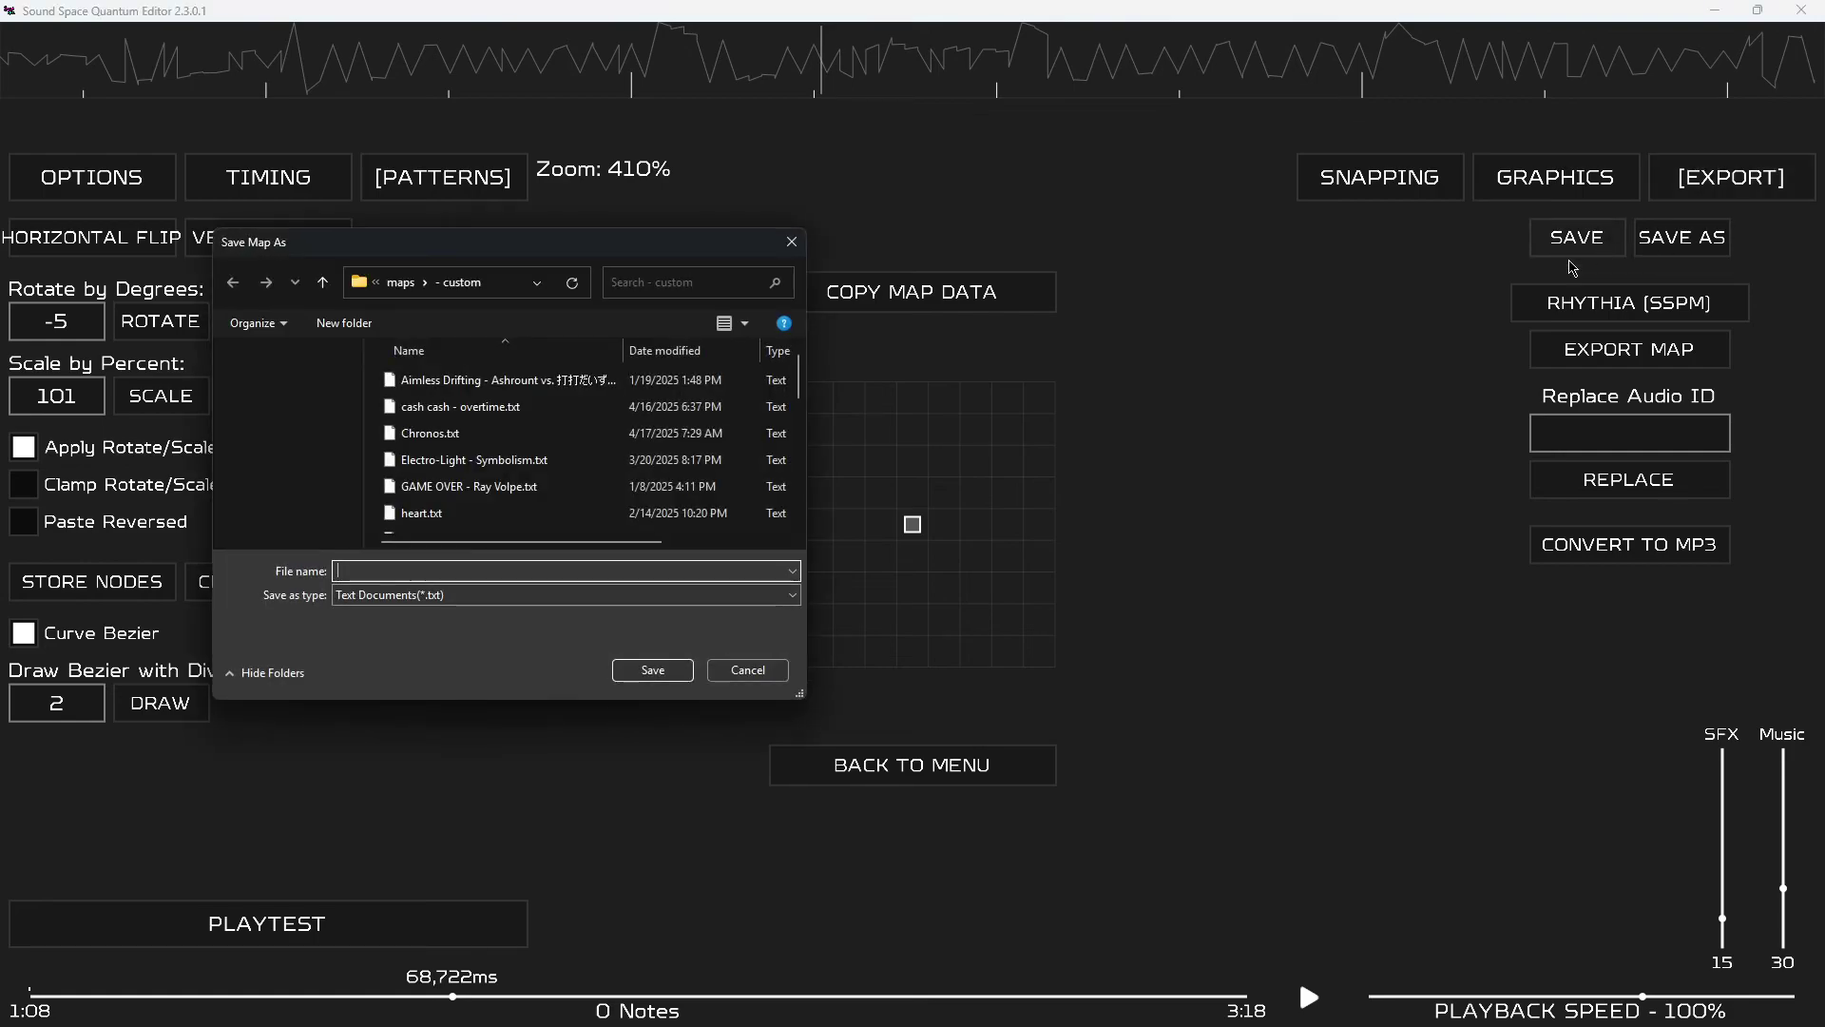
scroll(494, 490, "down", 1)
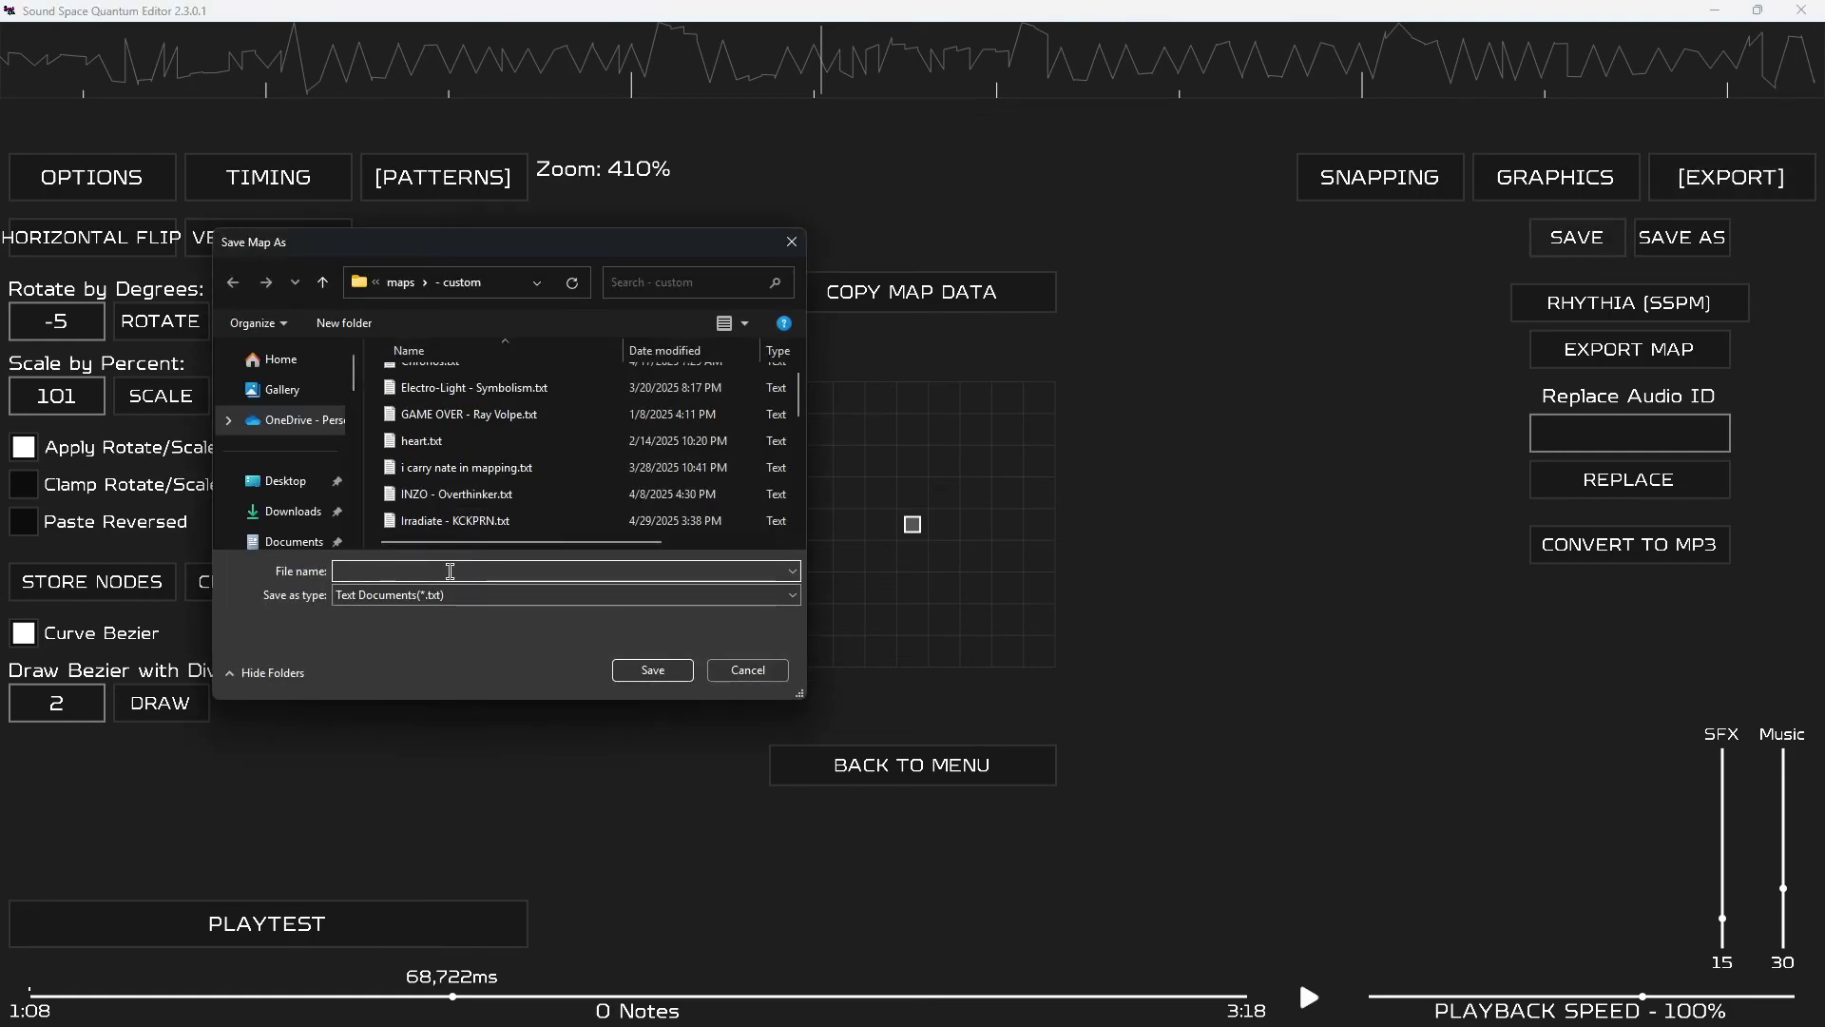
type("Stereo M")
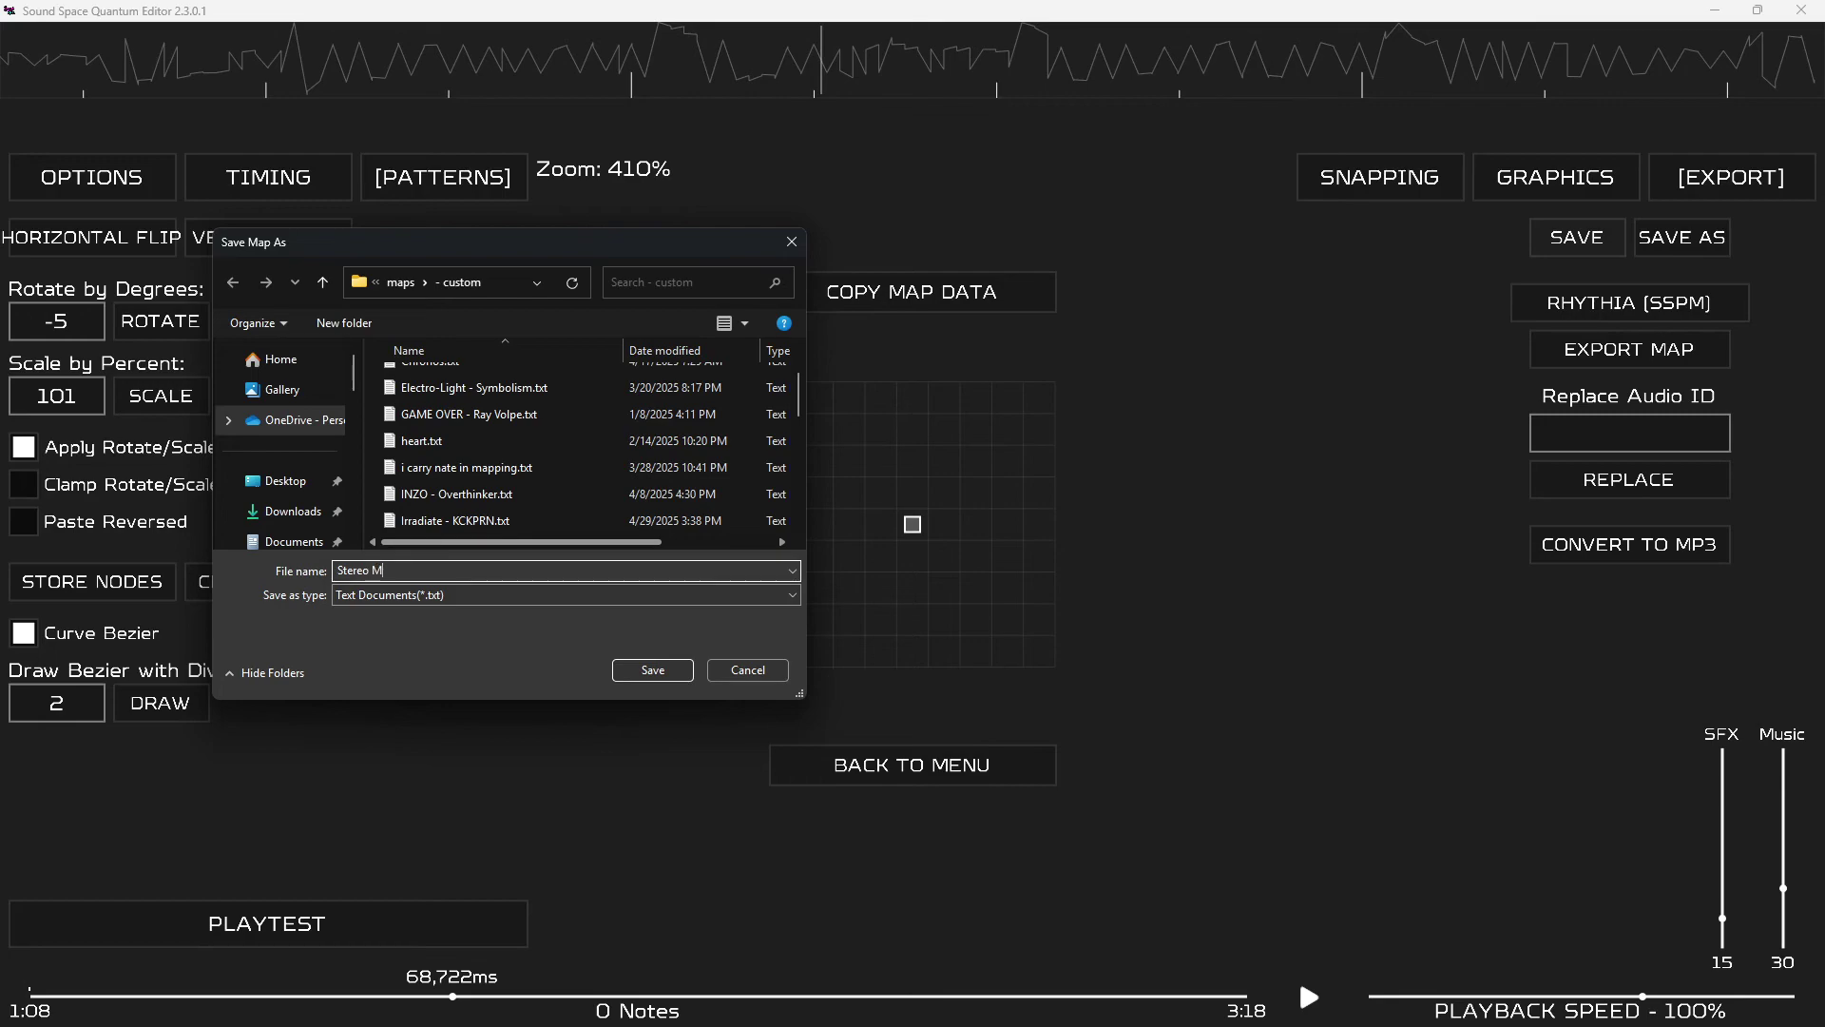
type("adness")
key("Return")
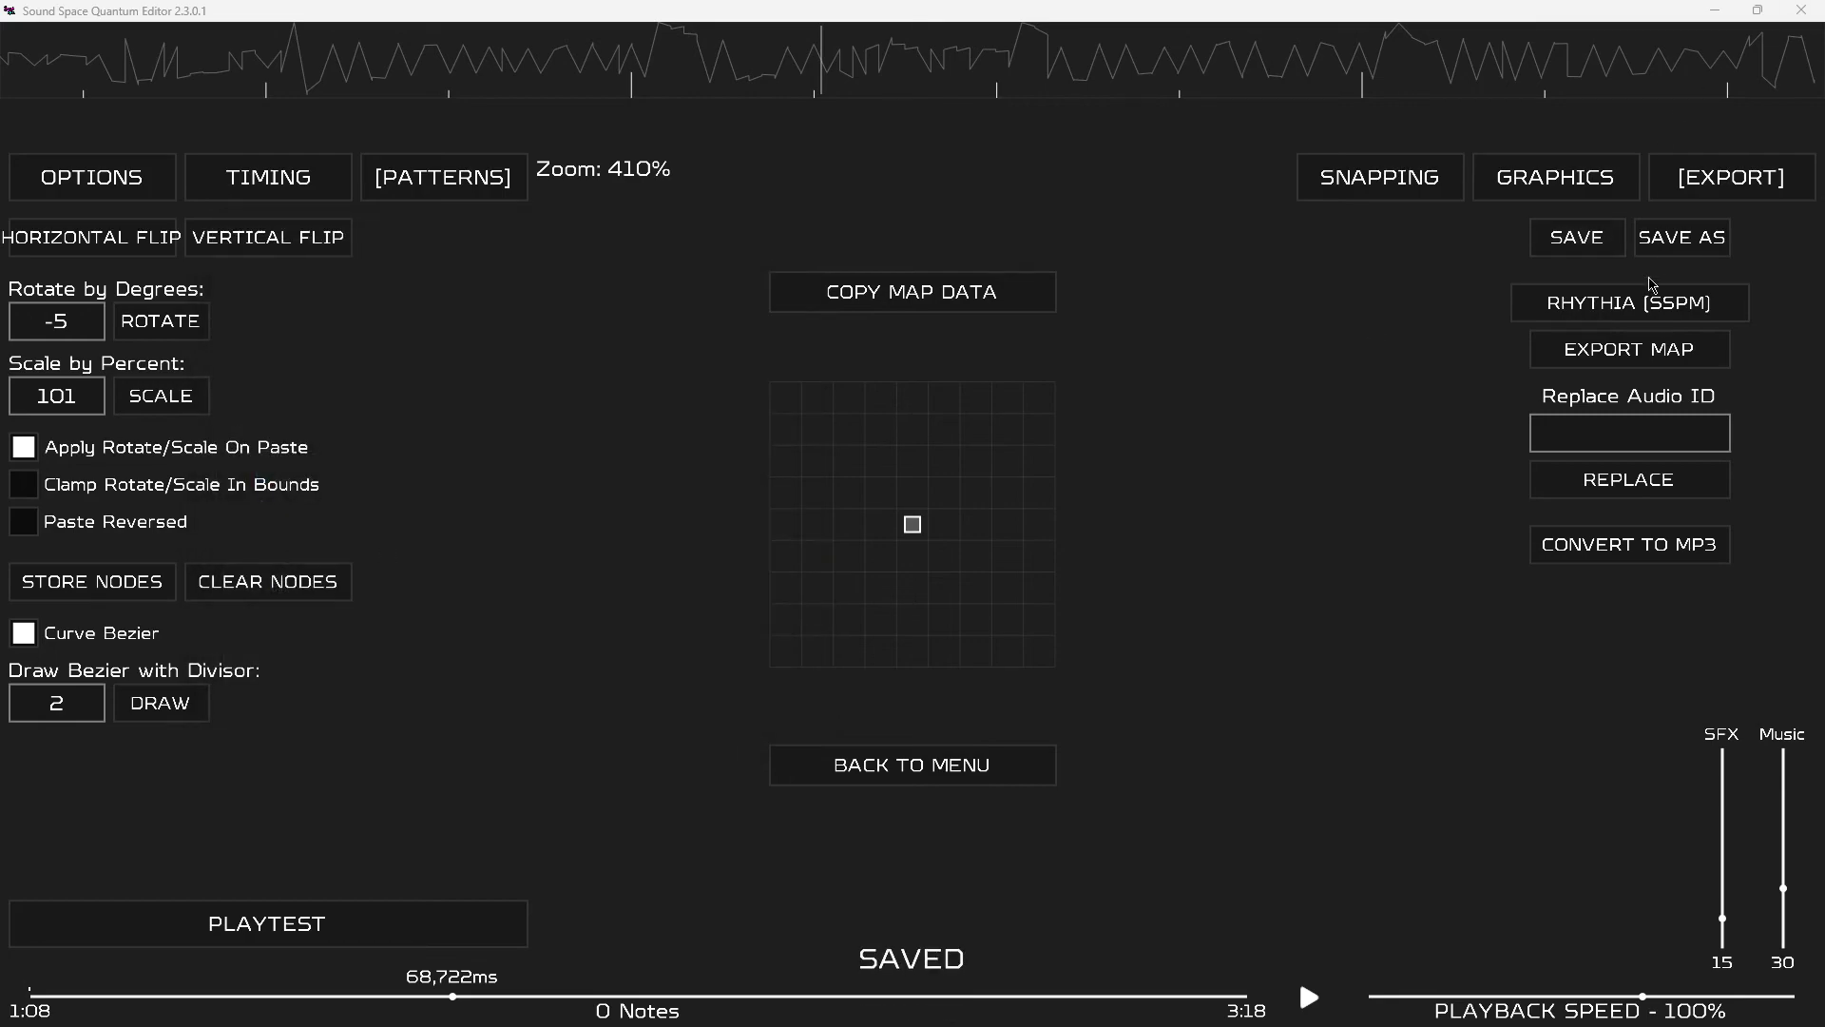
In File Explorer, look through the SSQE2.2.2.3 and Sound Space Quantum Editor folders in Documents, including the 1.8.5.5 subfolder.
mouse_move(892, 1010)
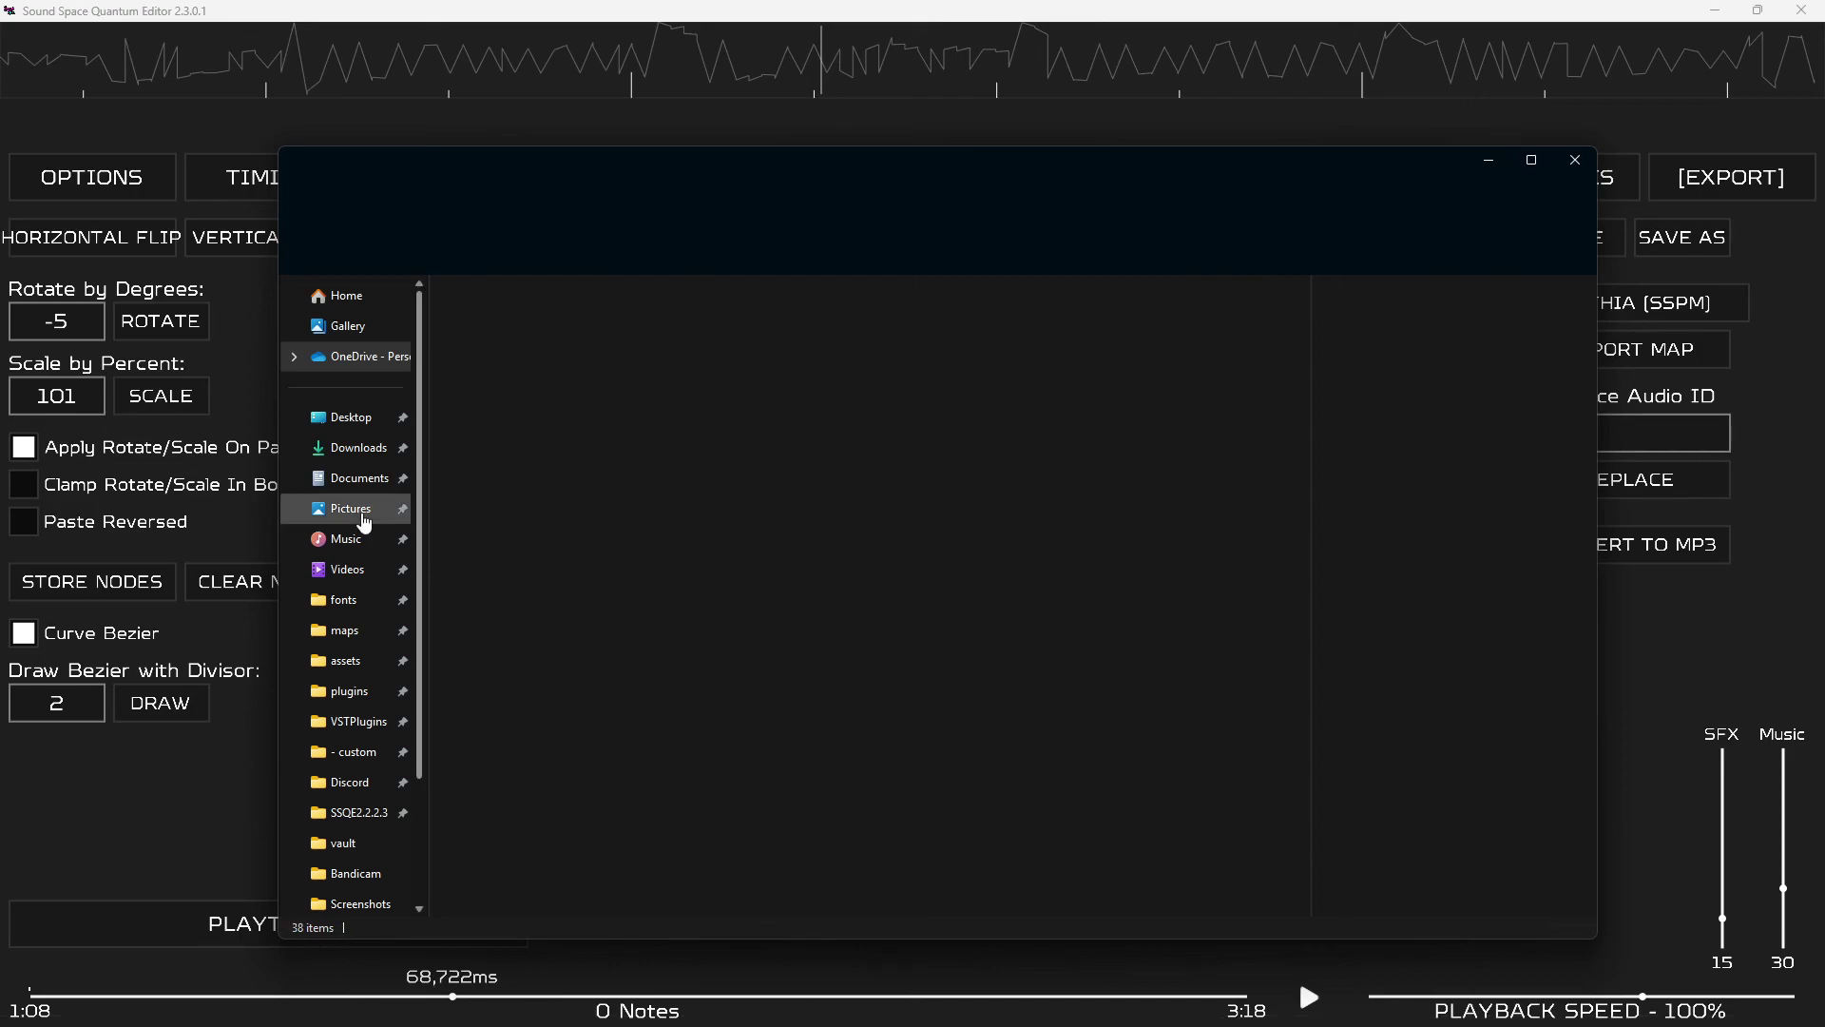
left_click(358, 477)
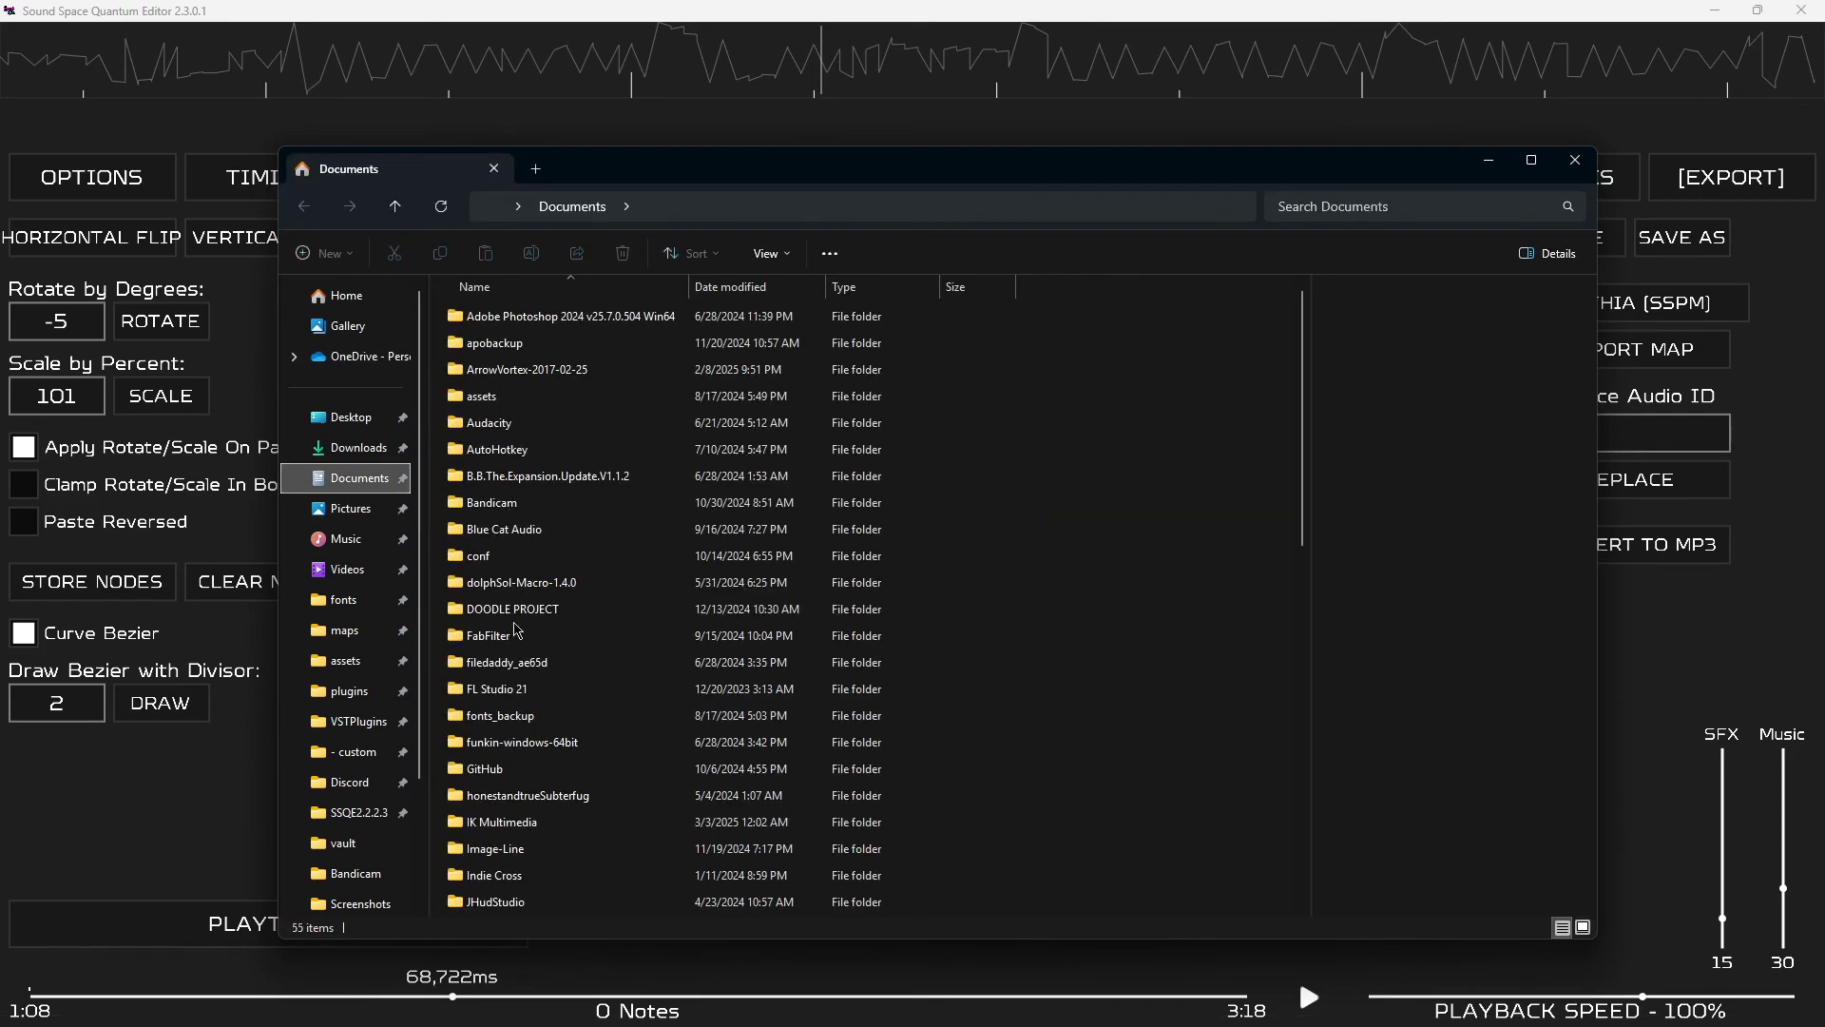
scroll(561, 647, "down", 10)
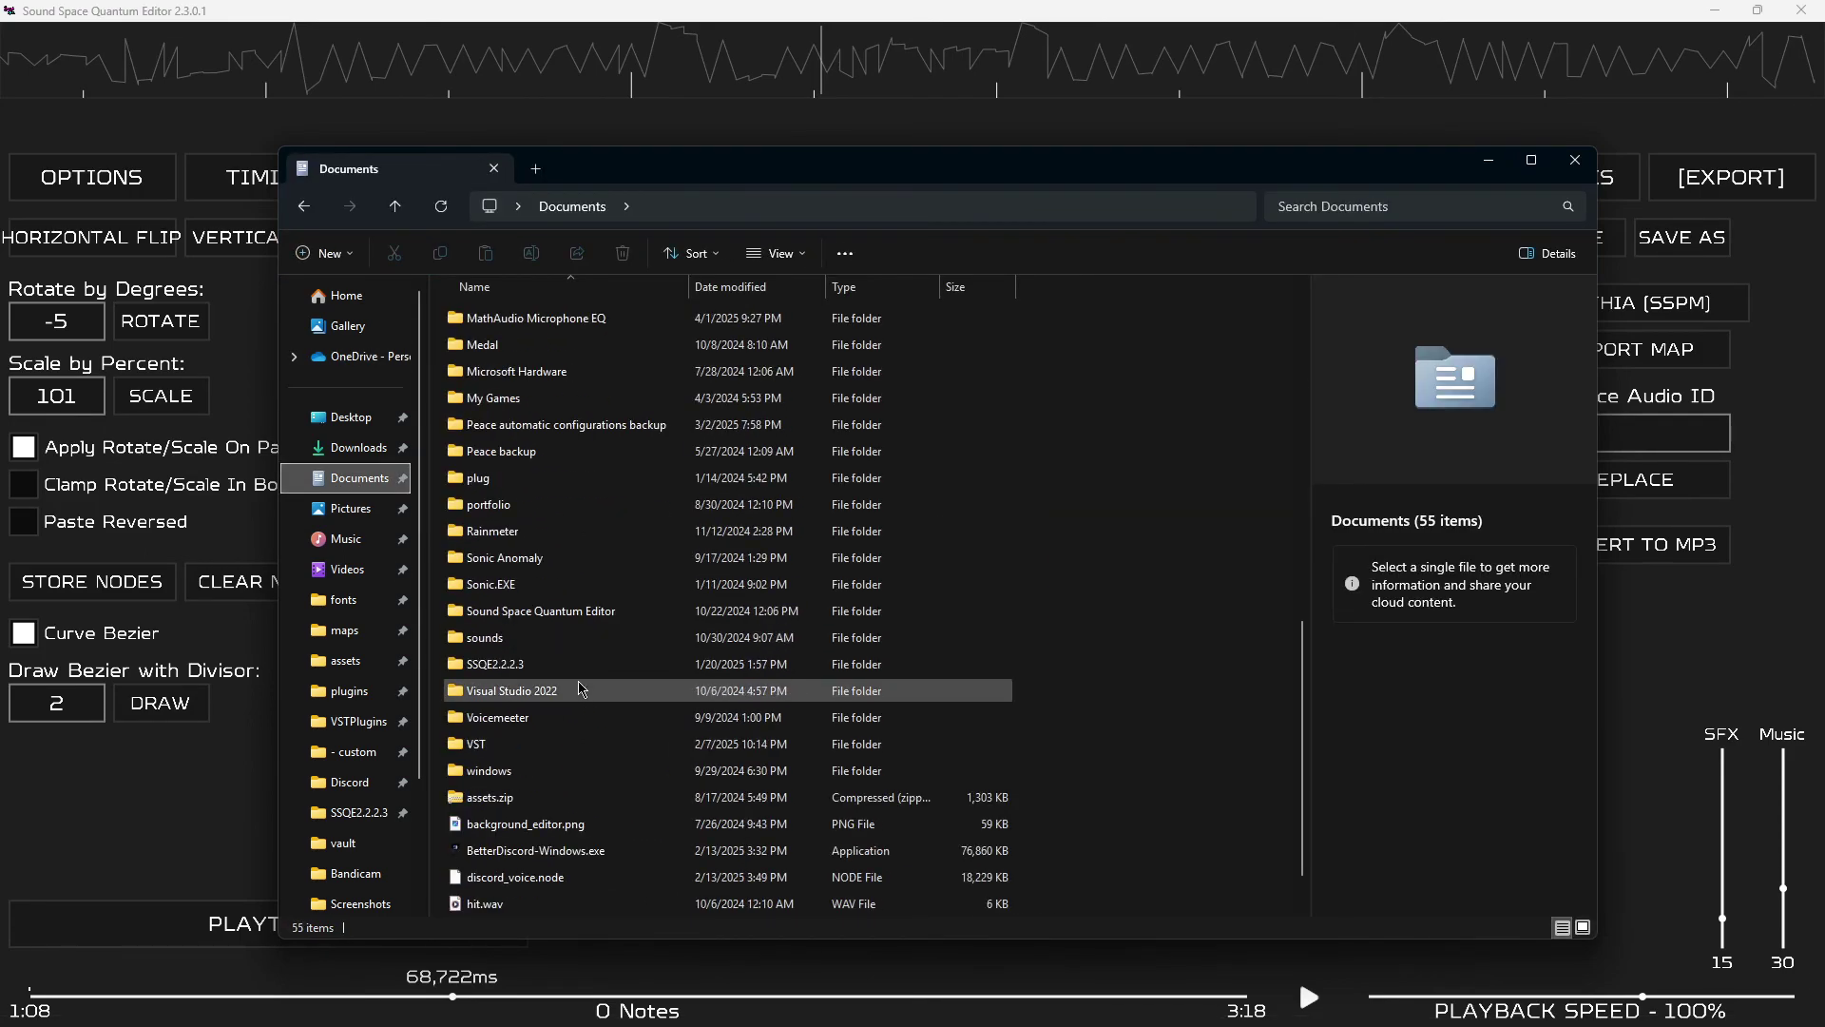
double_click(547, 665)
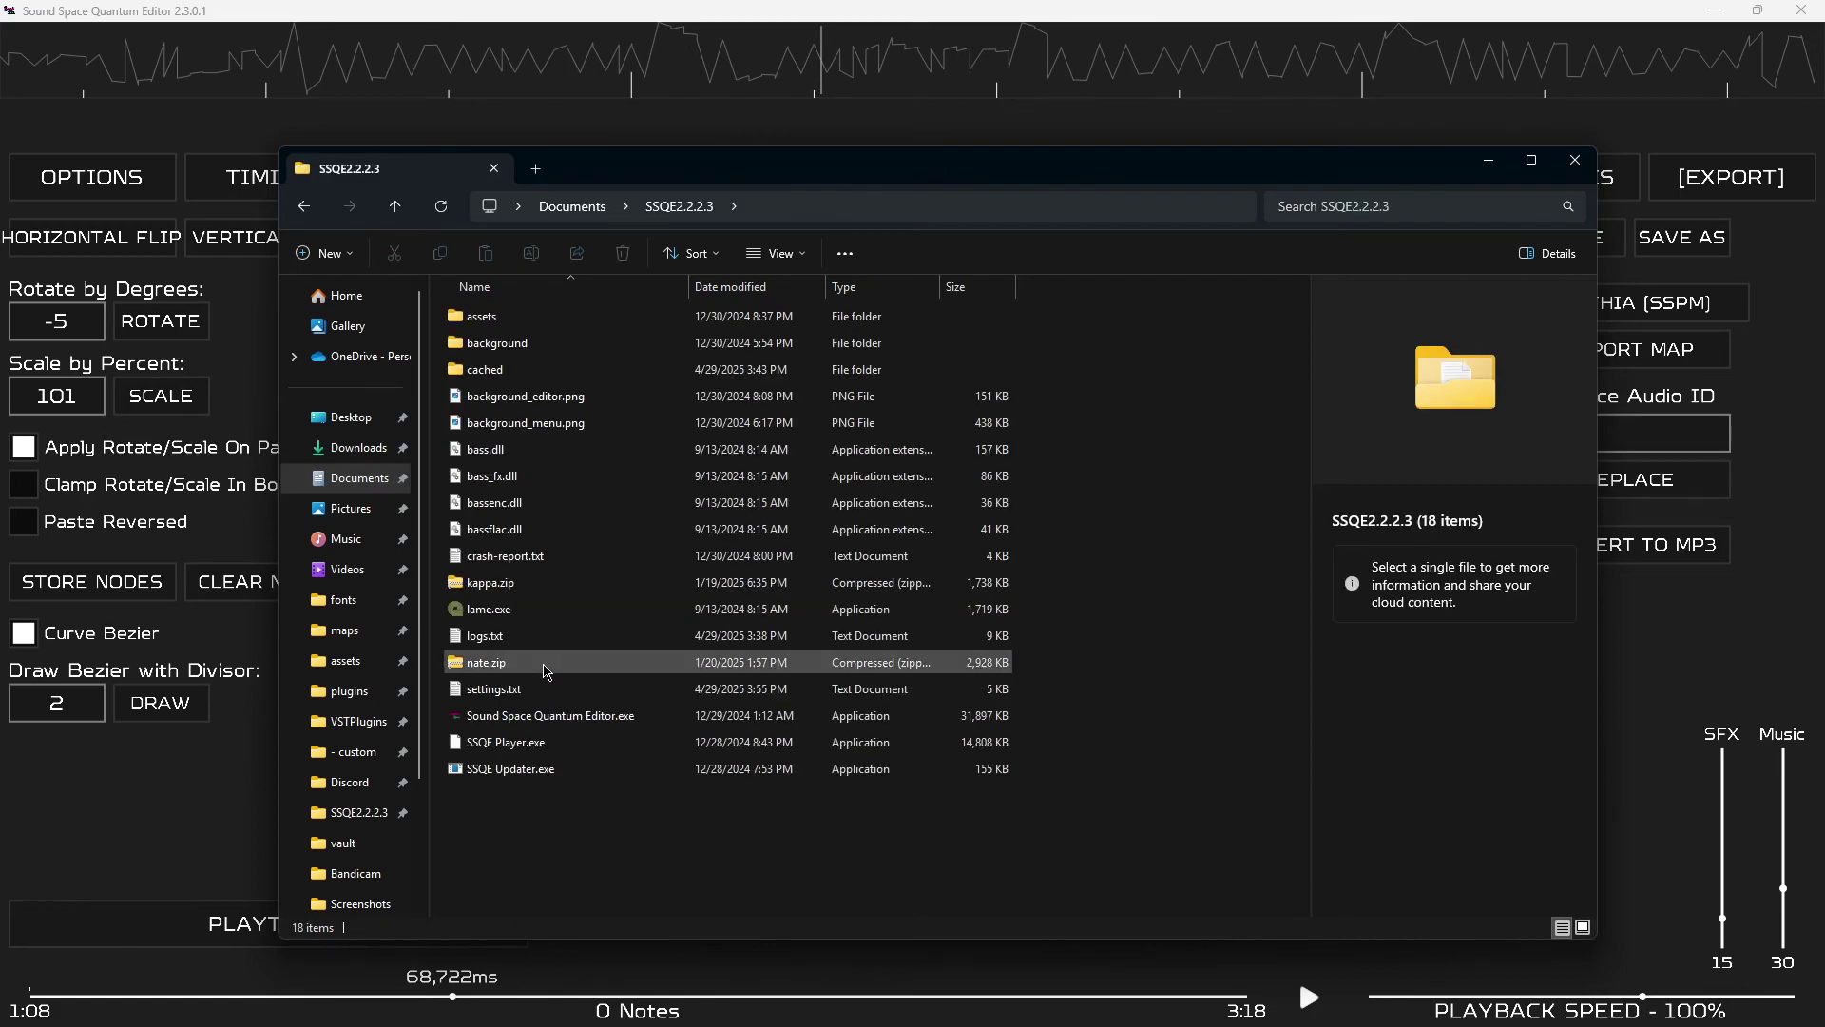
left_click(573, 207)
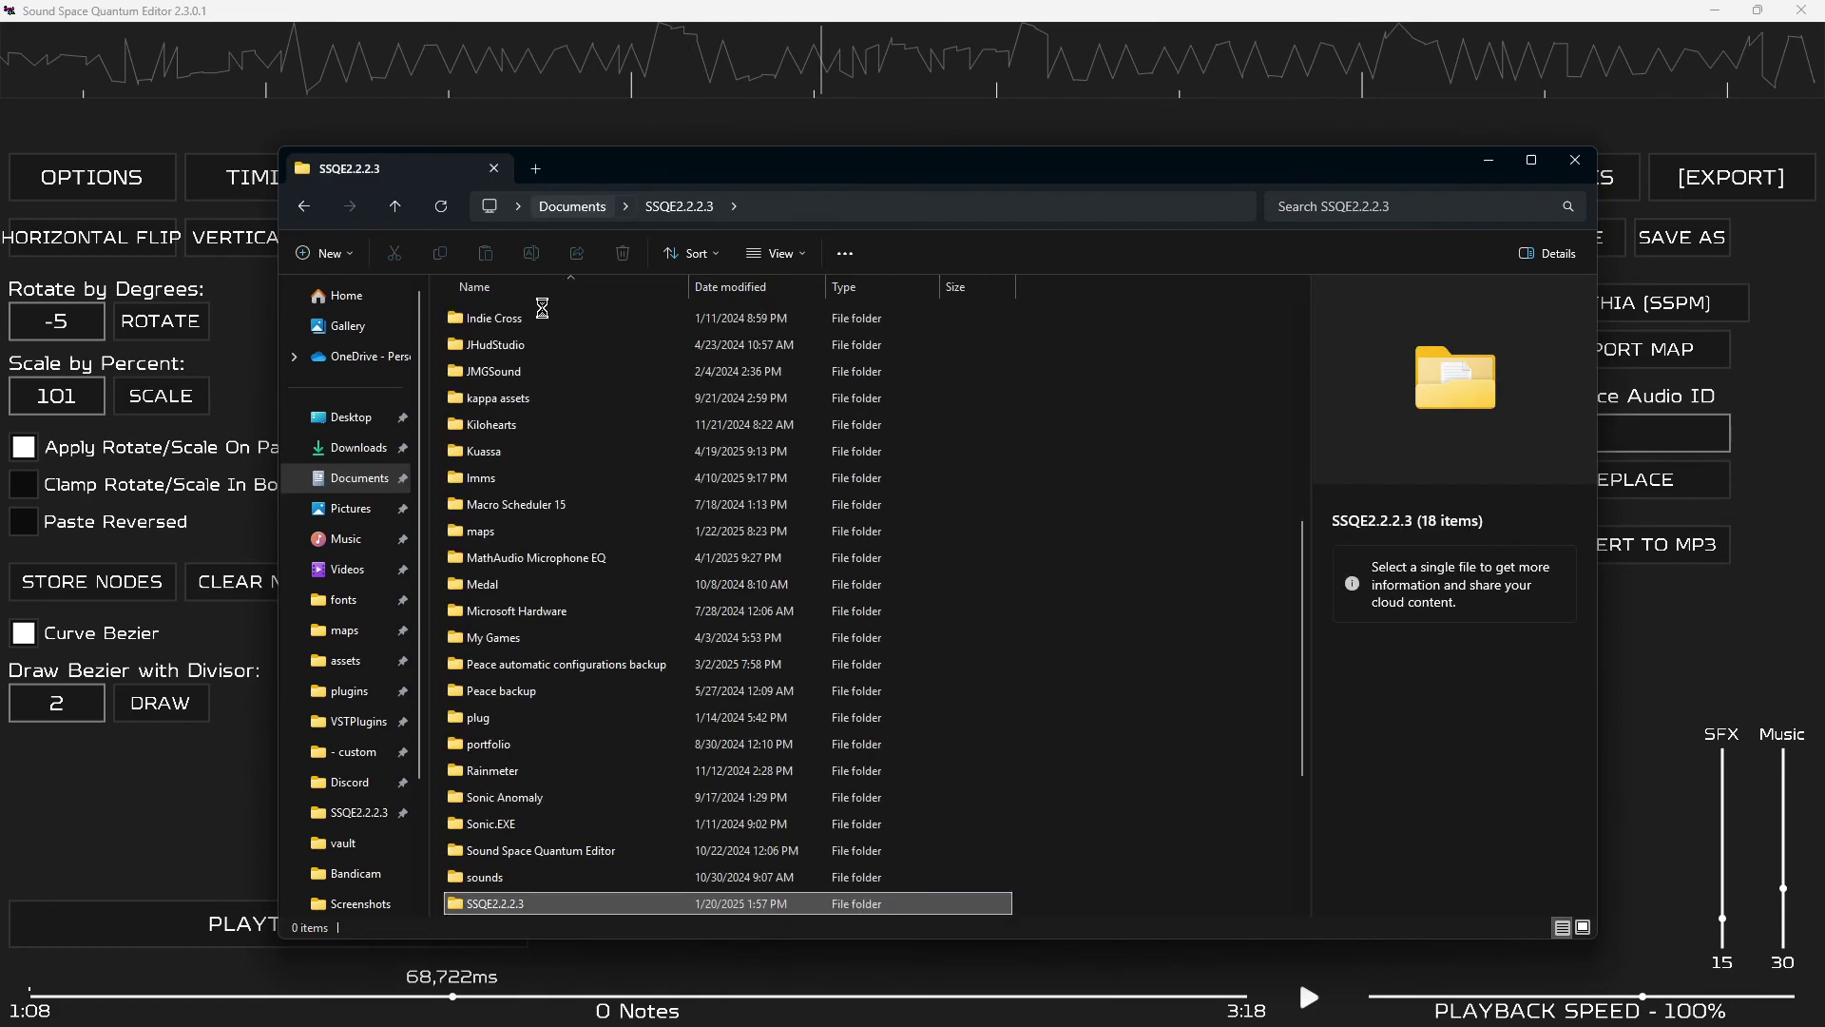
scroll(570, 587, "down", 3)
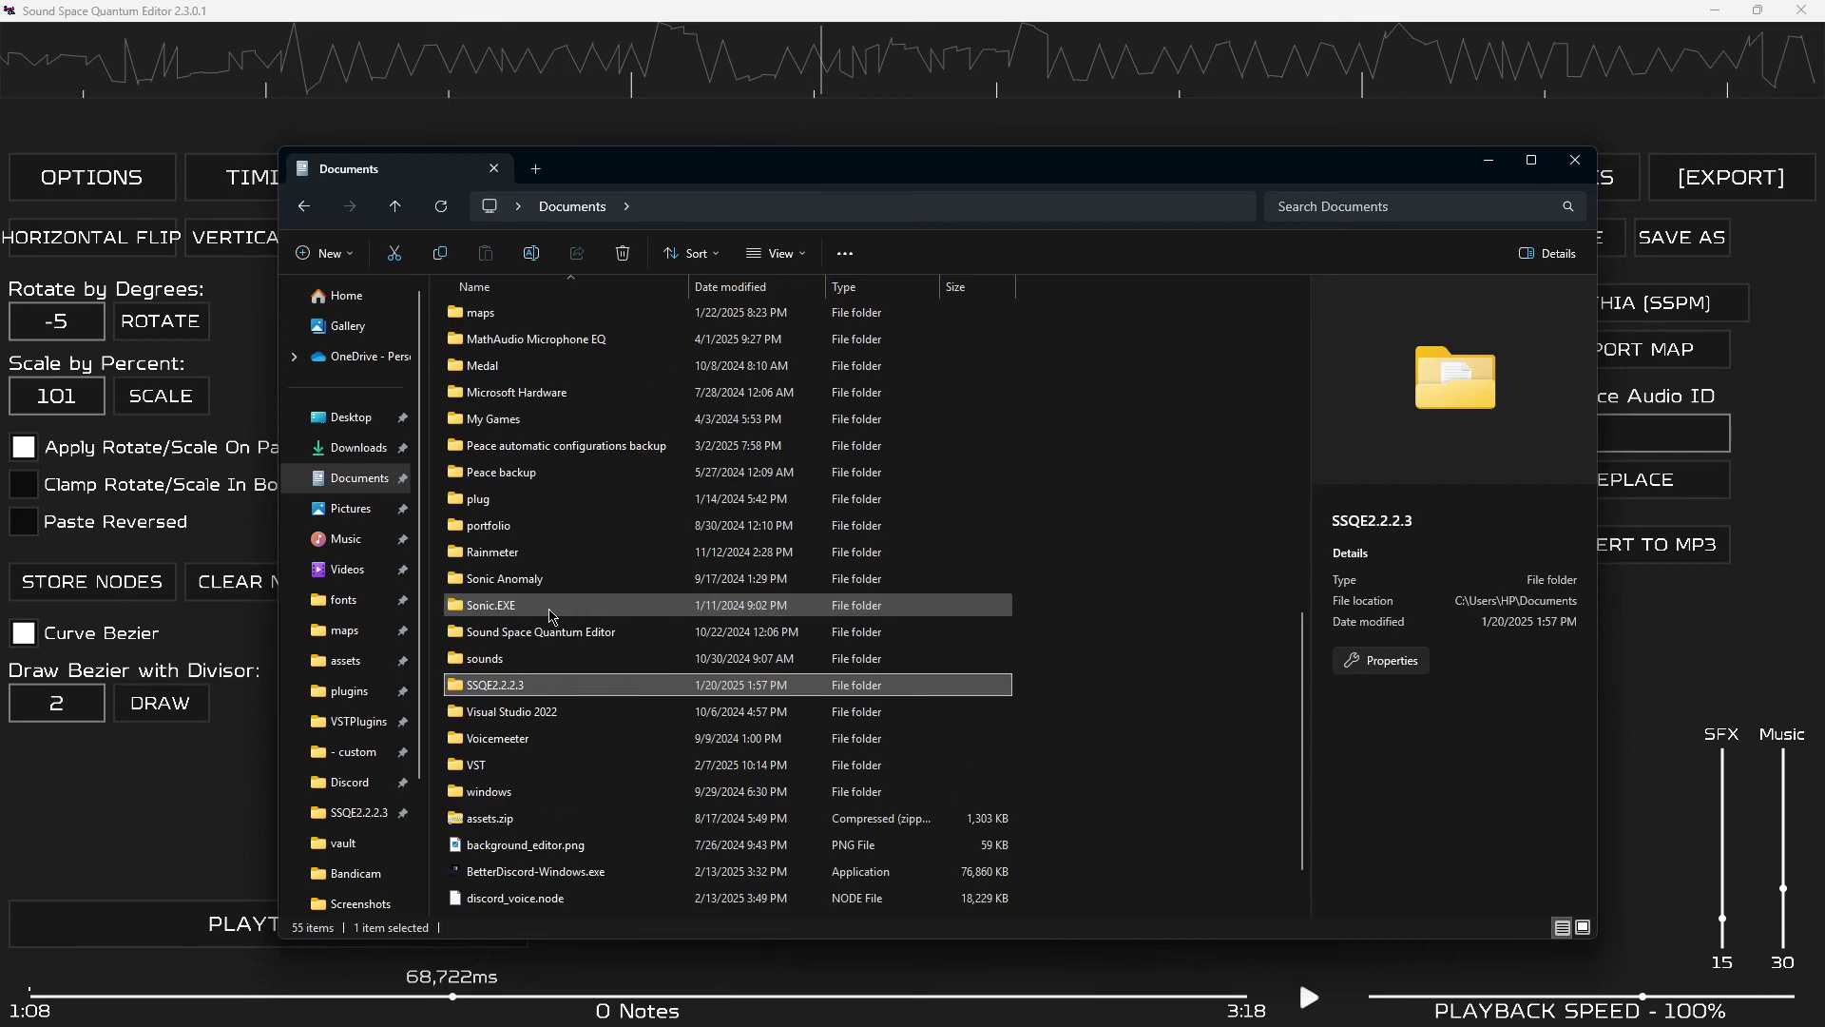
double_click(550, 633)
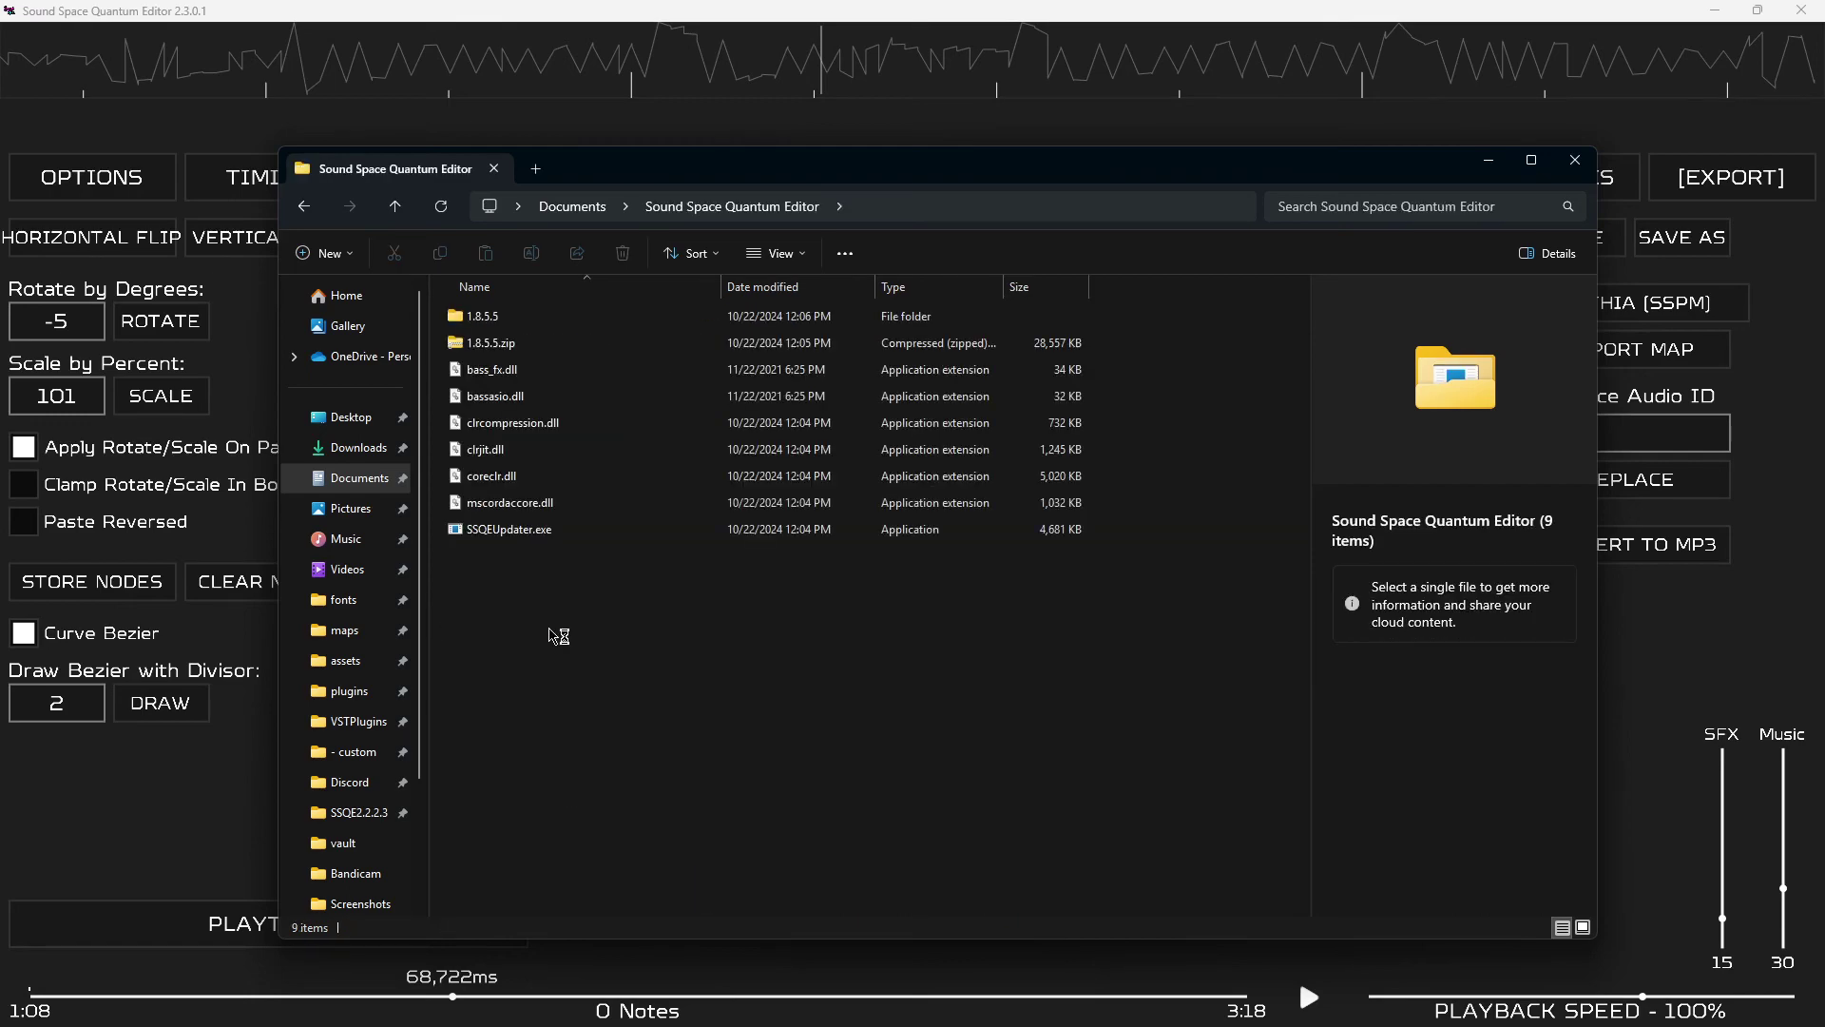
double_click(555, 319)
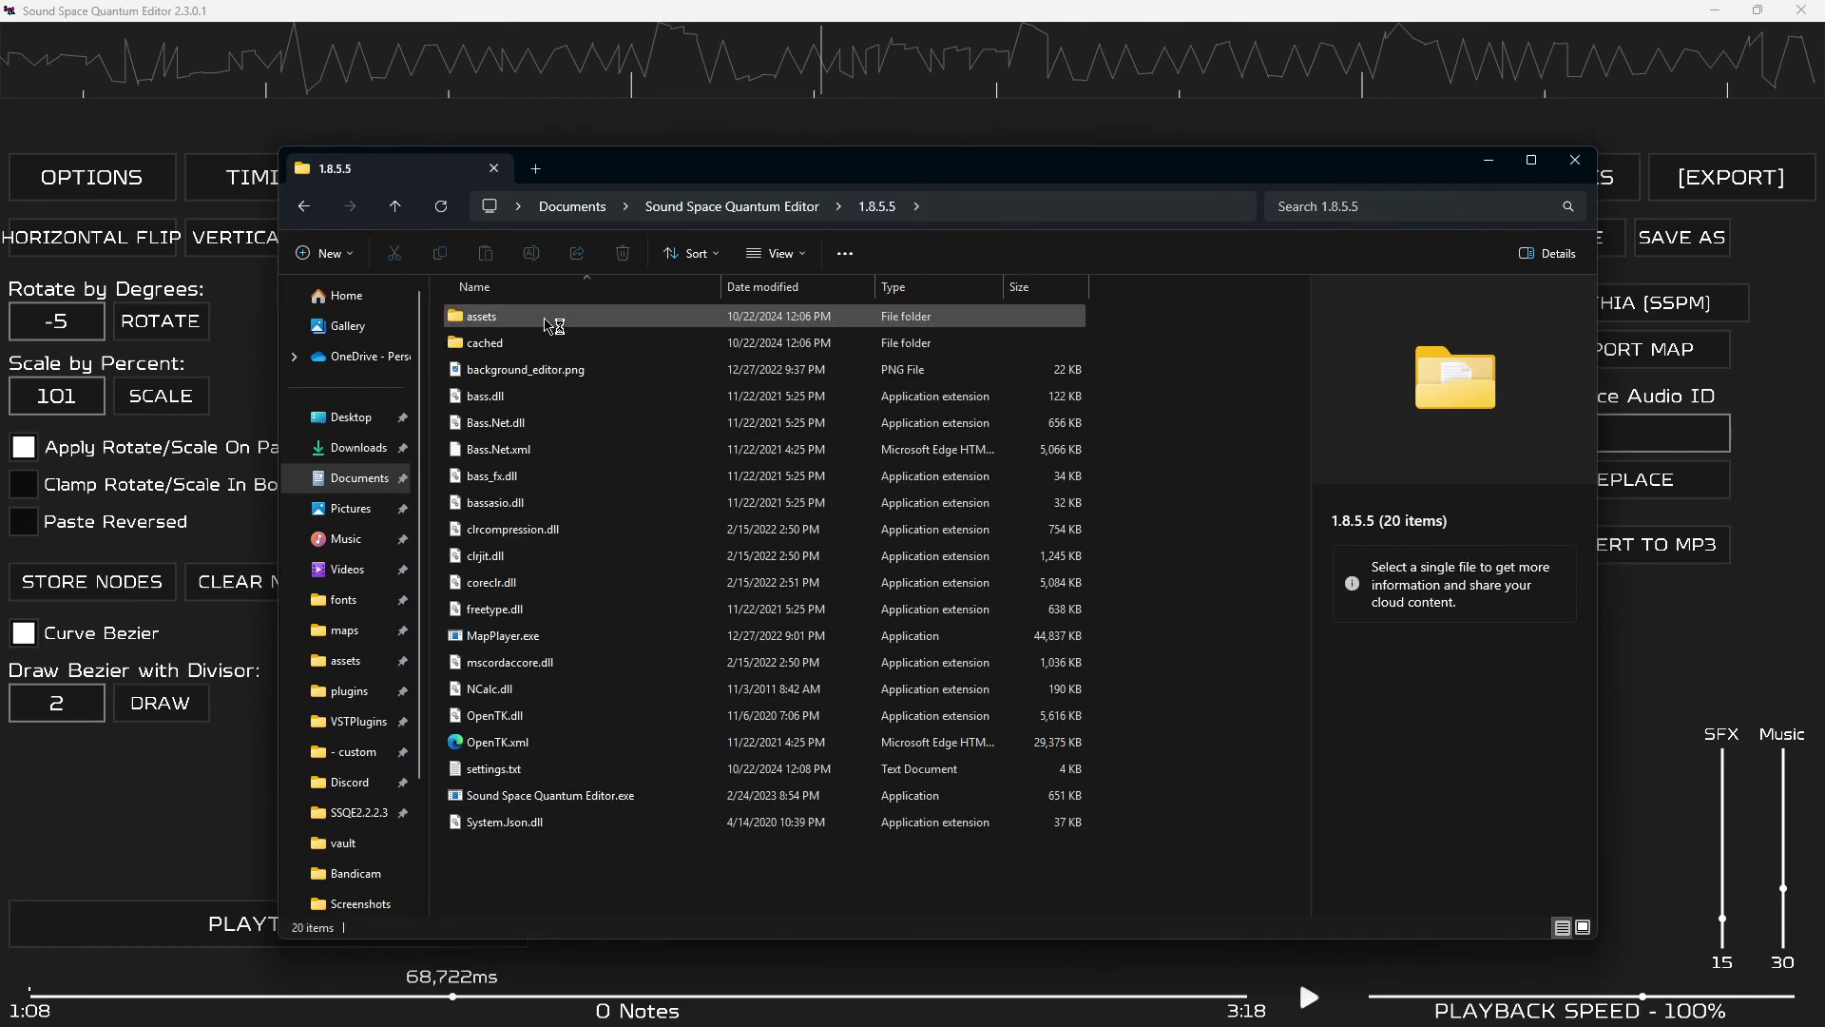
left_click(685, 207)
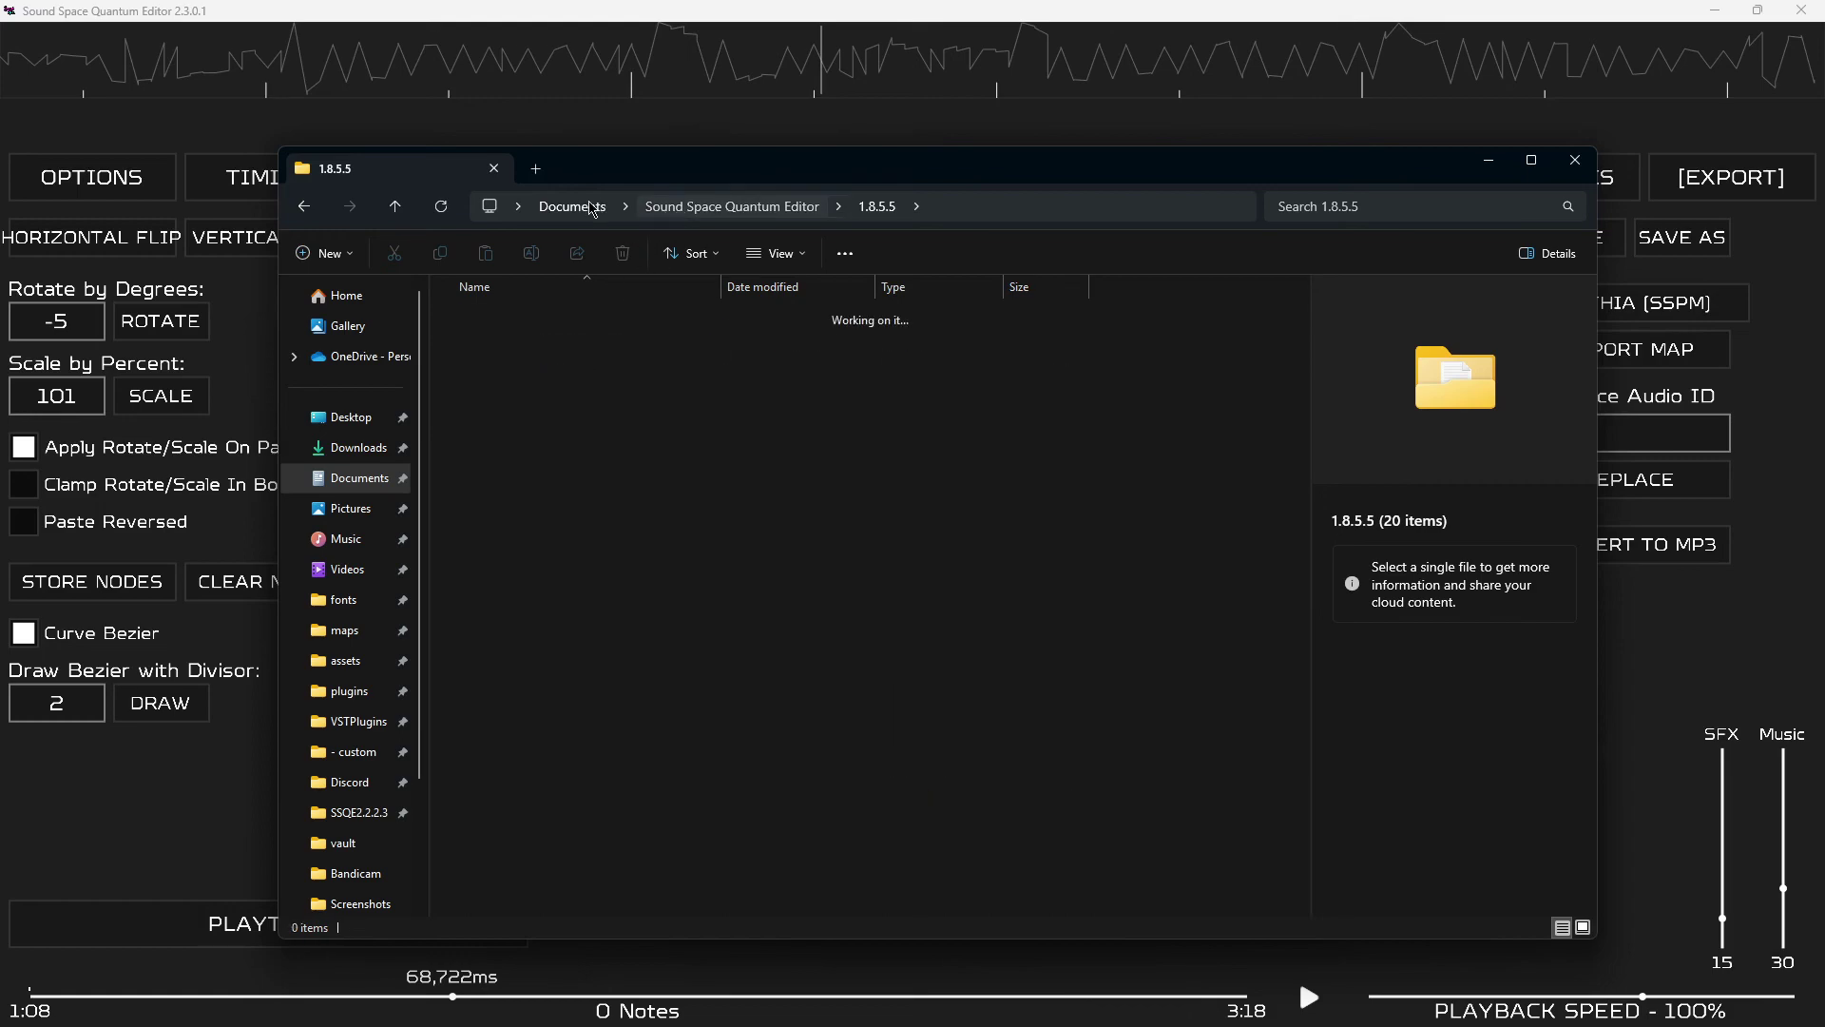
Browse to the - custom folder inside Documents > maps and select the saved Stereo Madness.txt file.
left_click(359, 751)
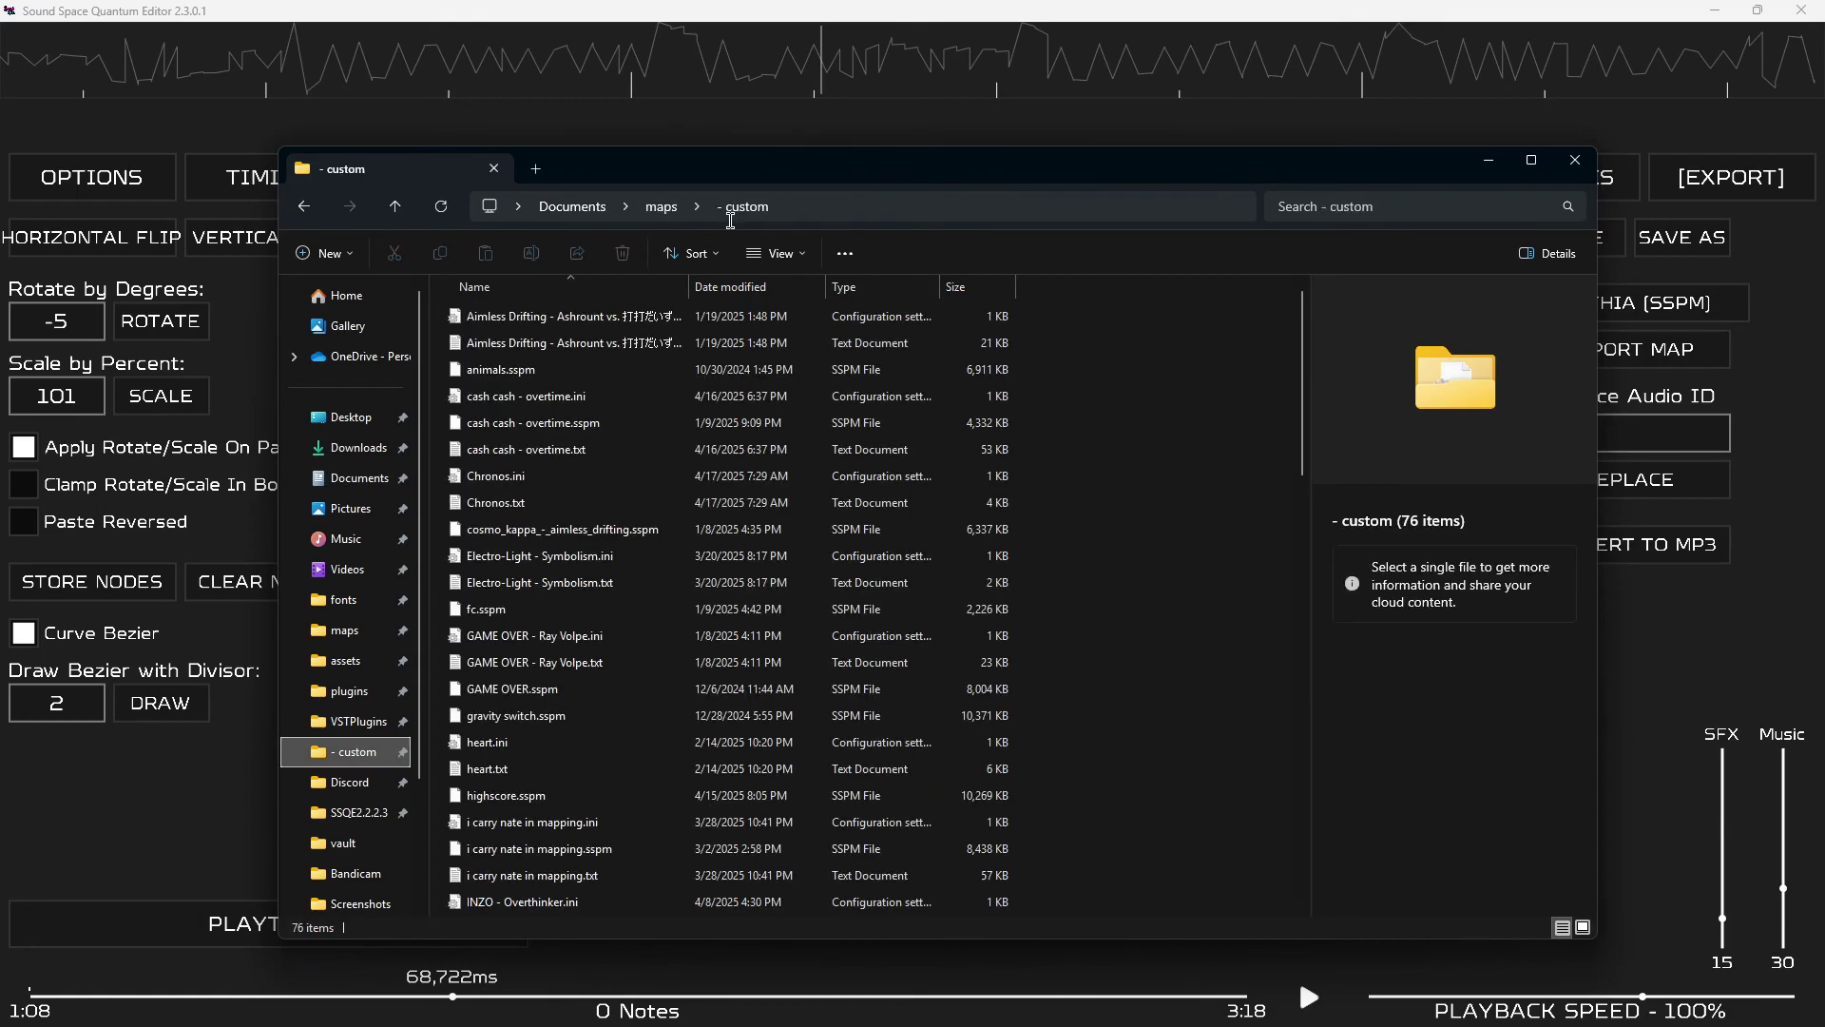
left_click(662, 217)
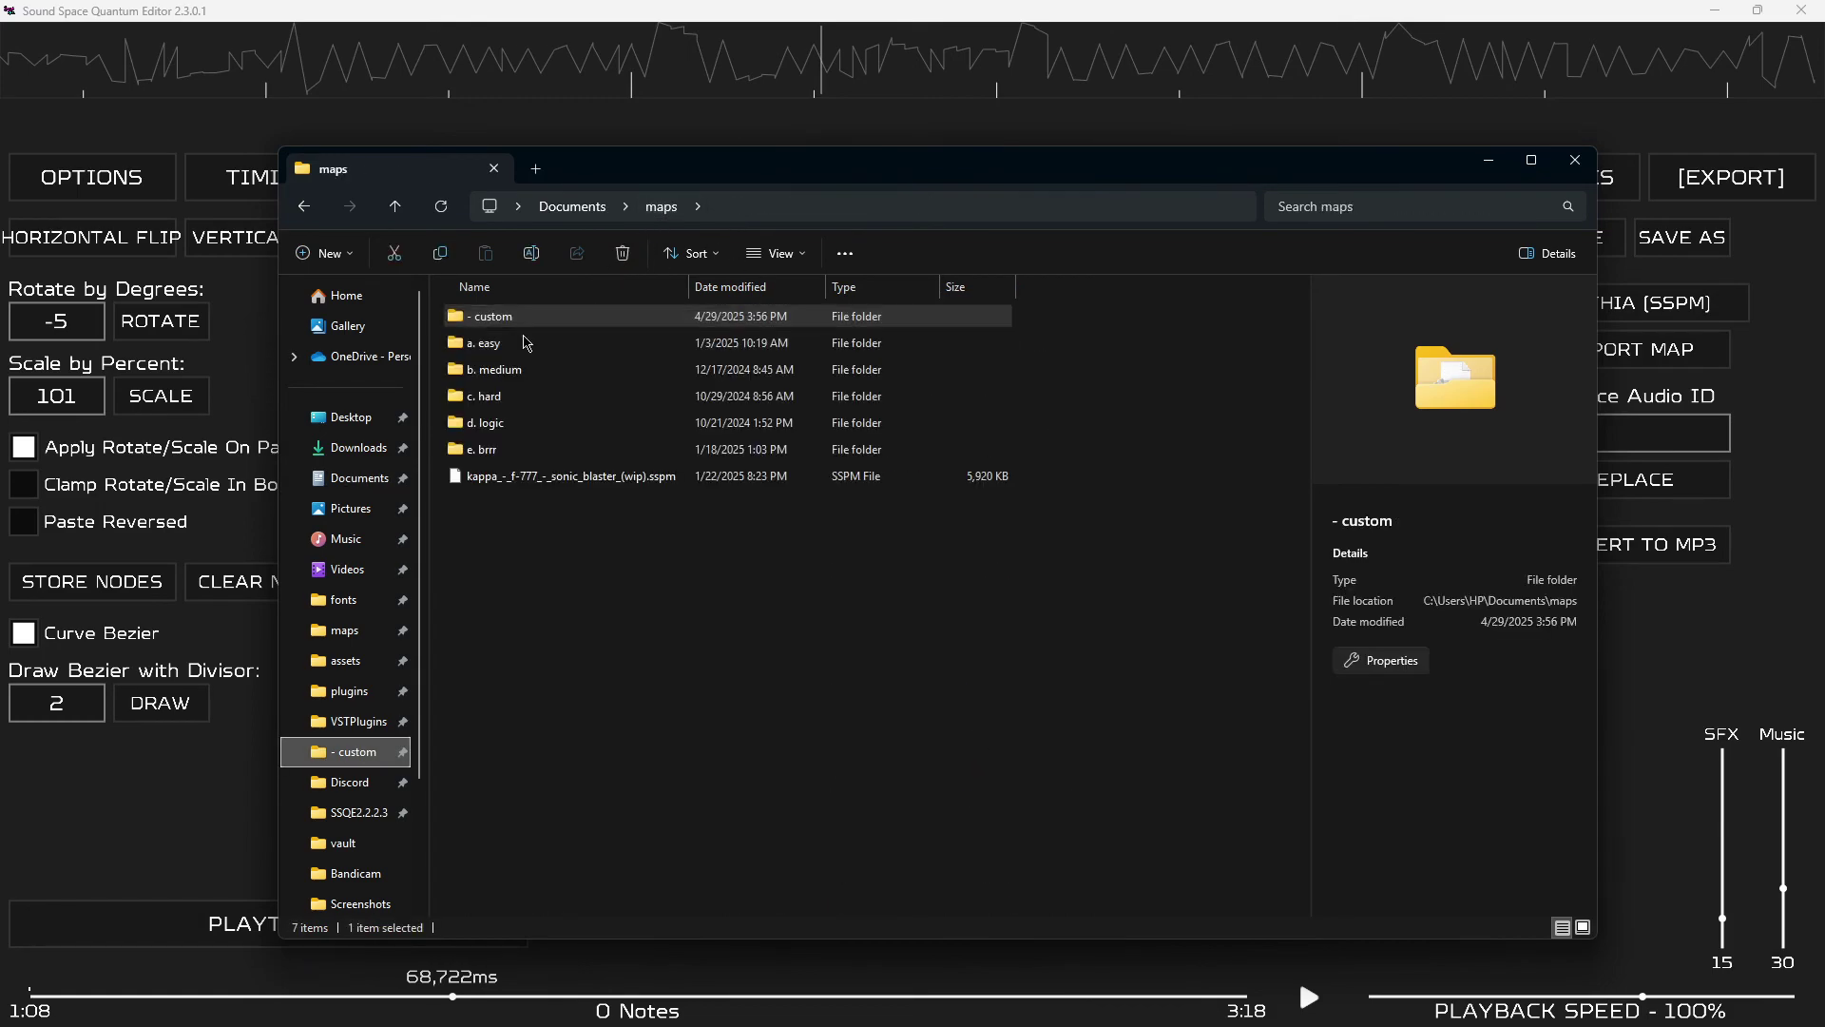
left_click(572, 207)
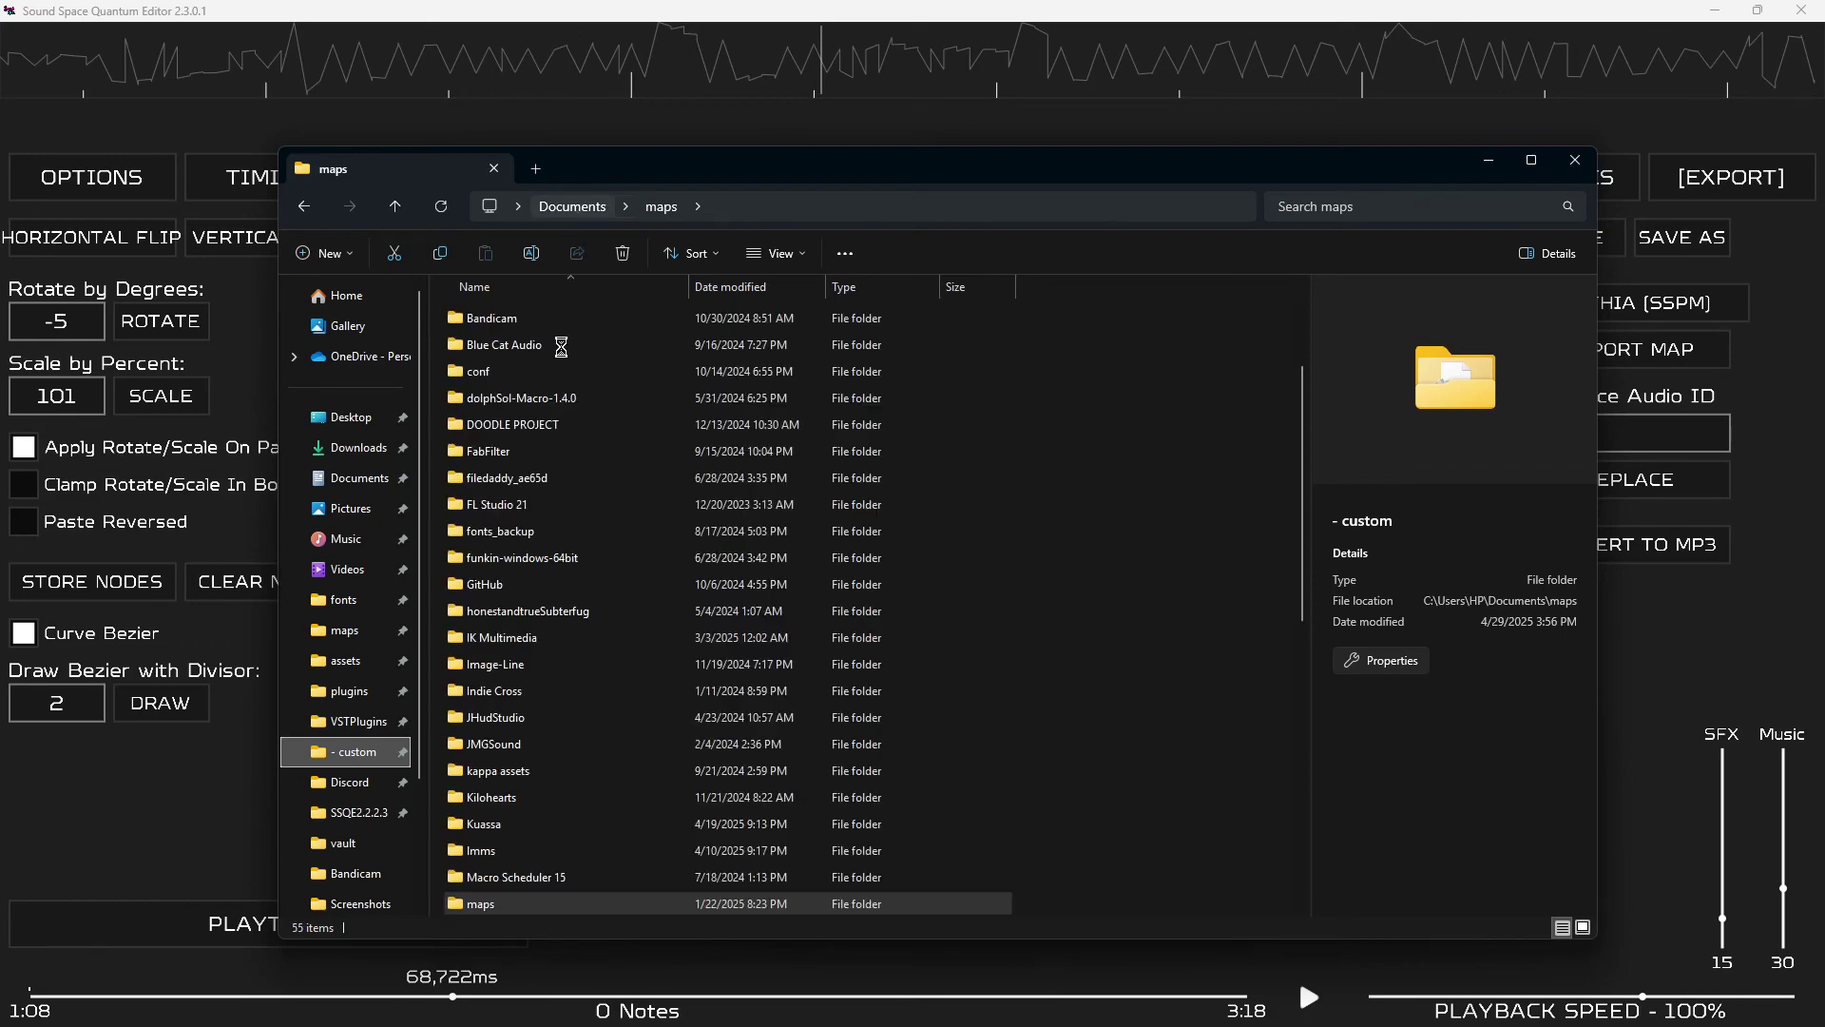
double_click(538, 746)
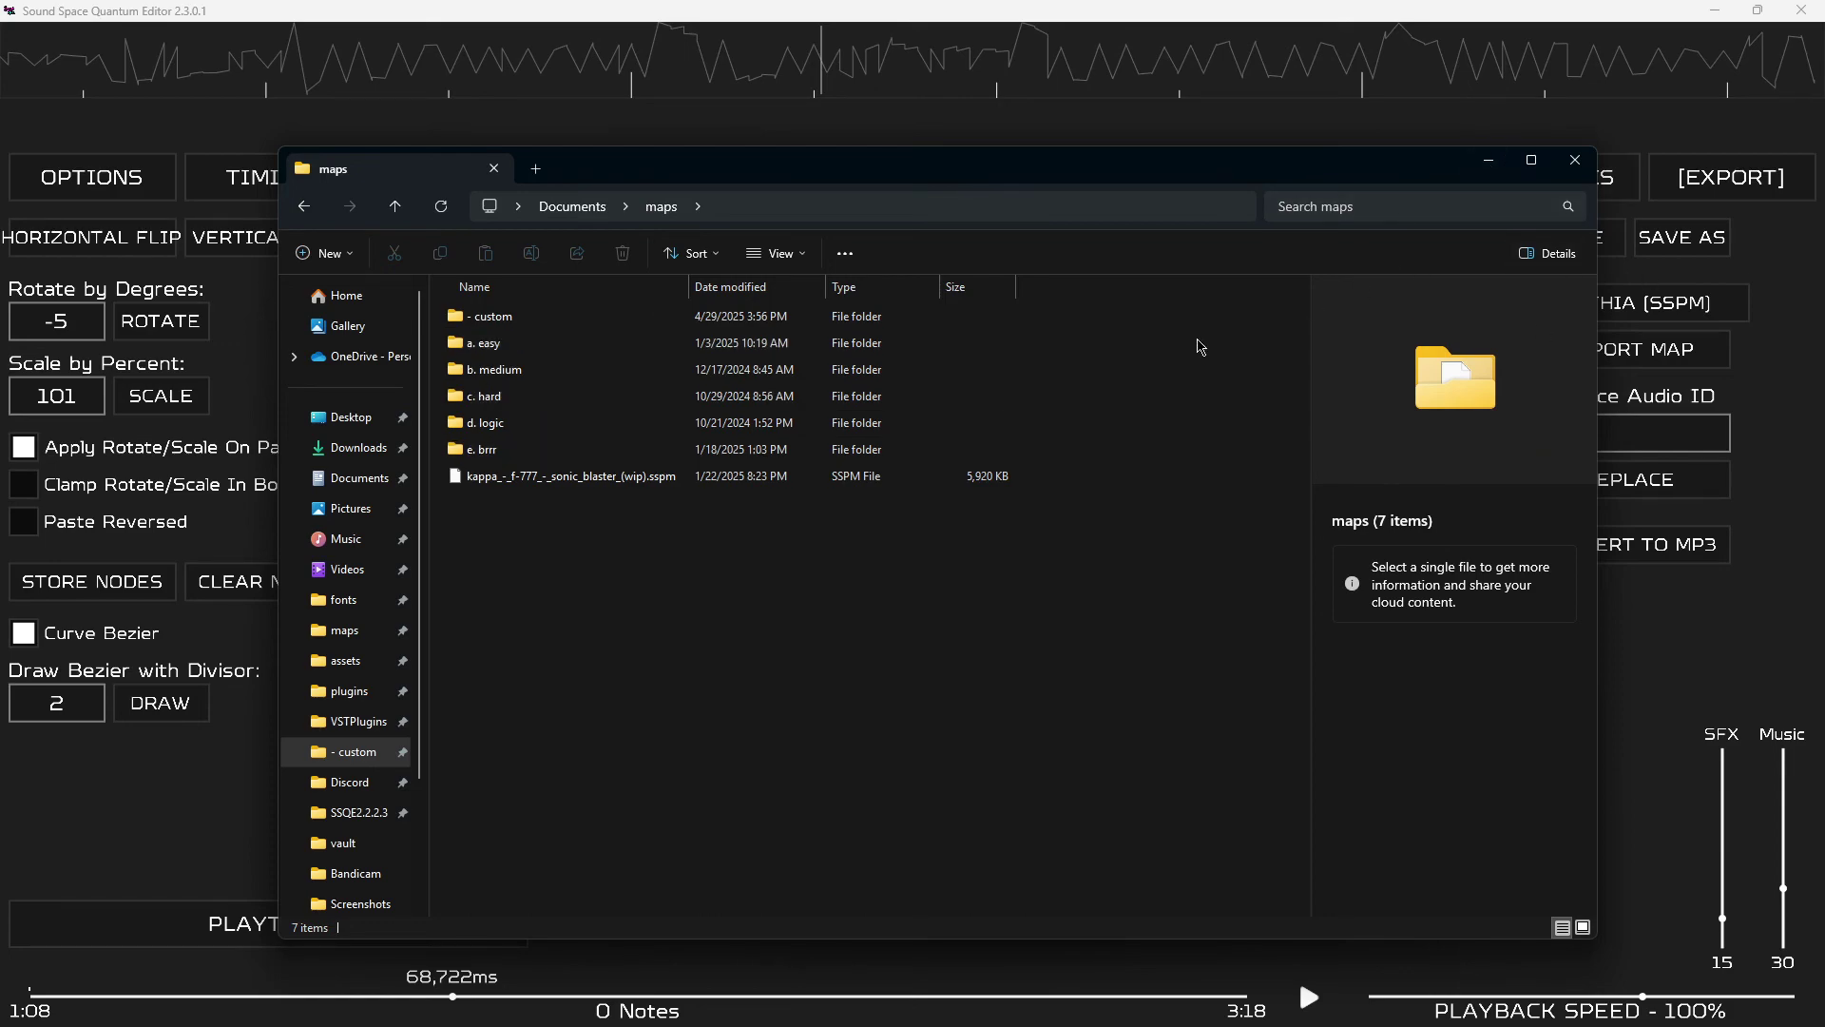
double_click(579, 323)
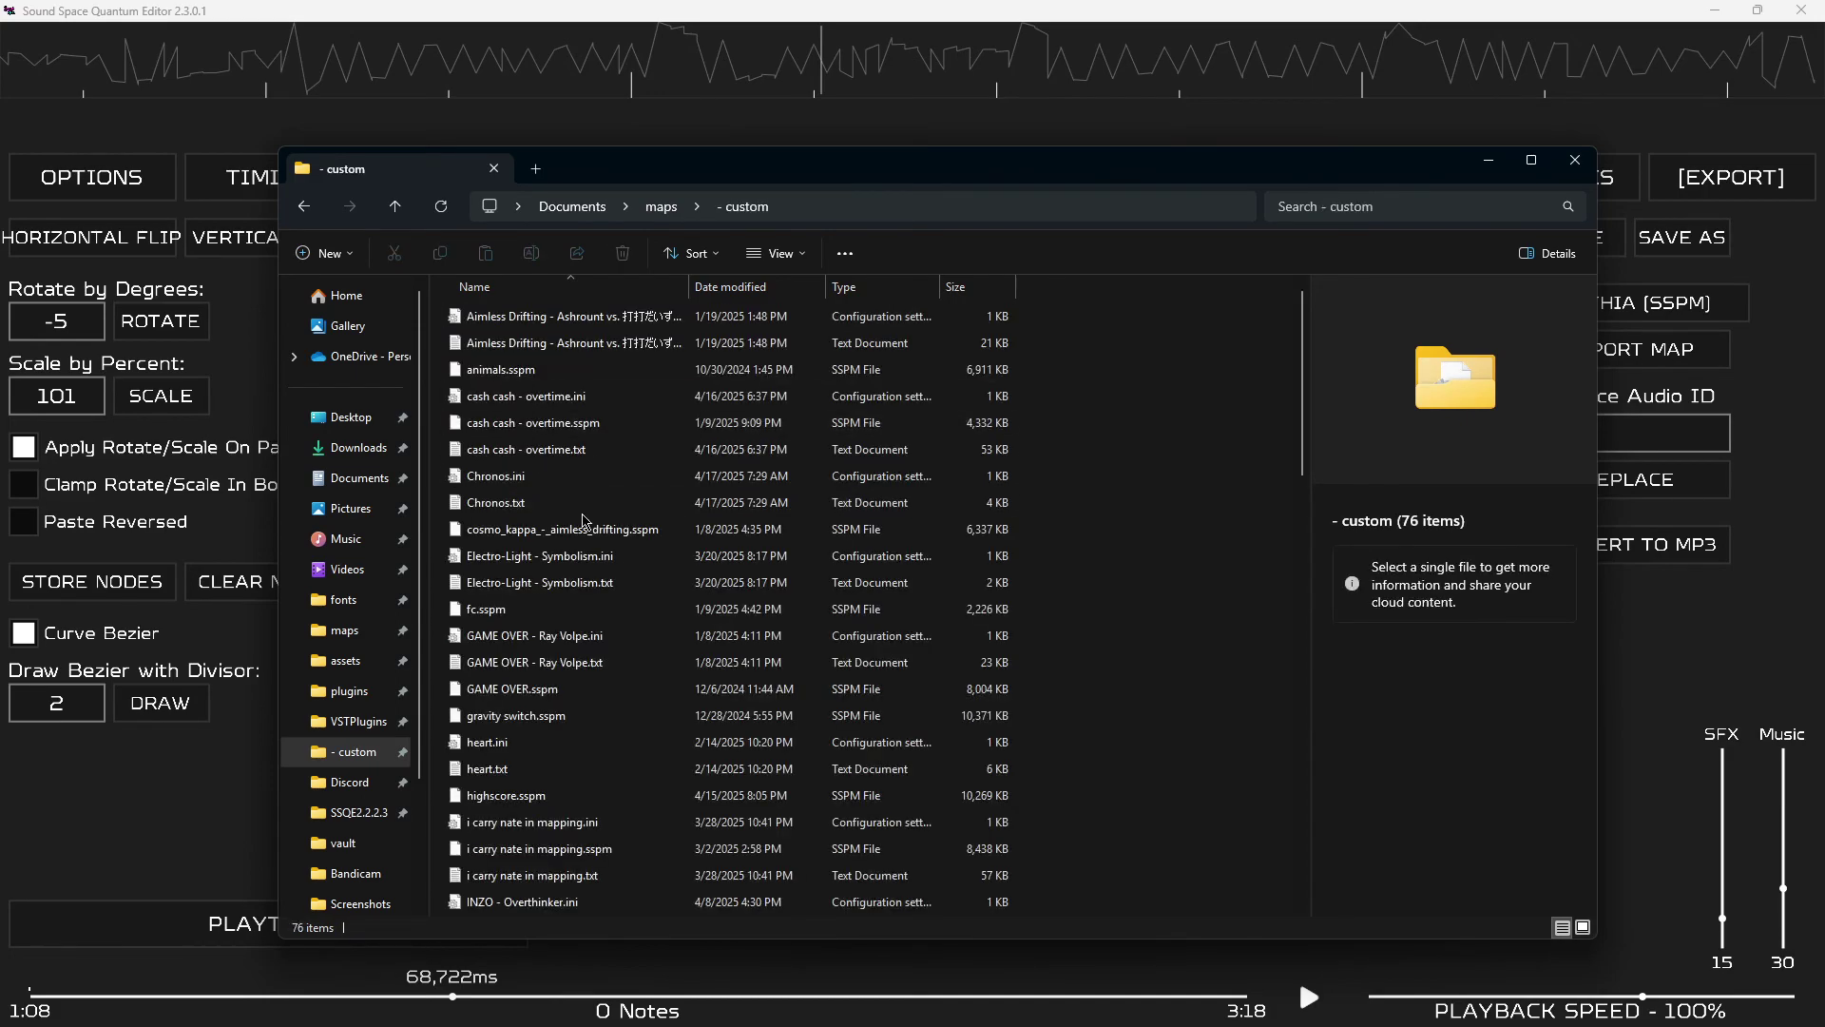
scroll(582, 519, "down", 10)
scroll(581, 585, "down", 10)
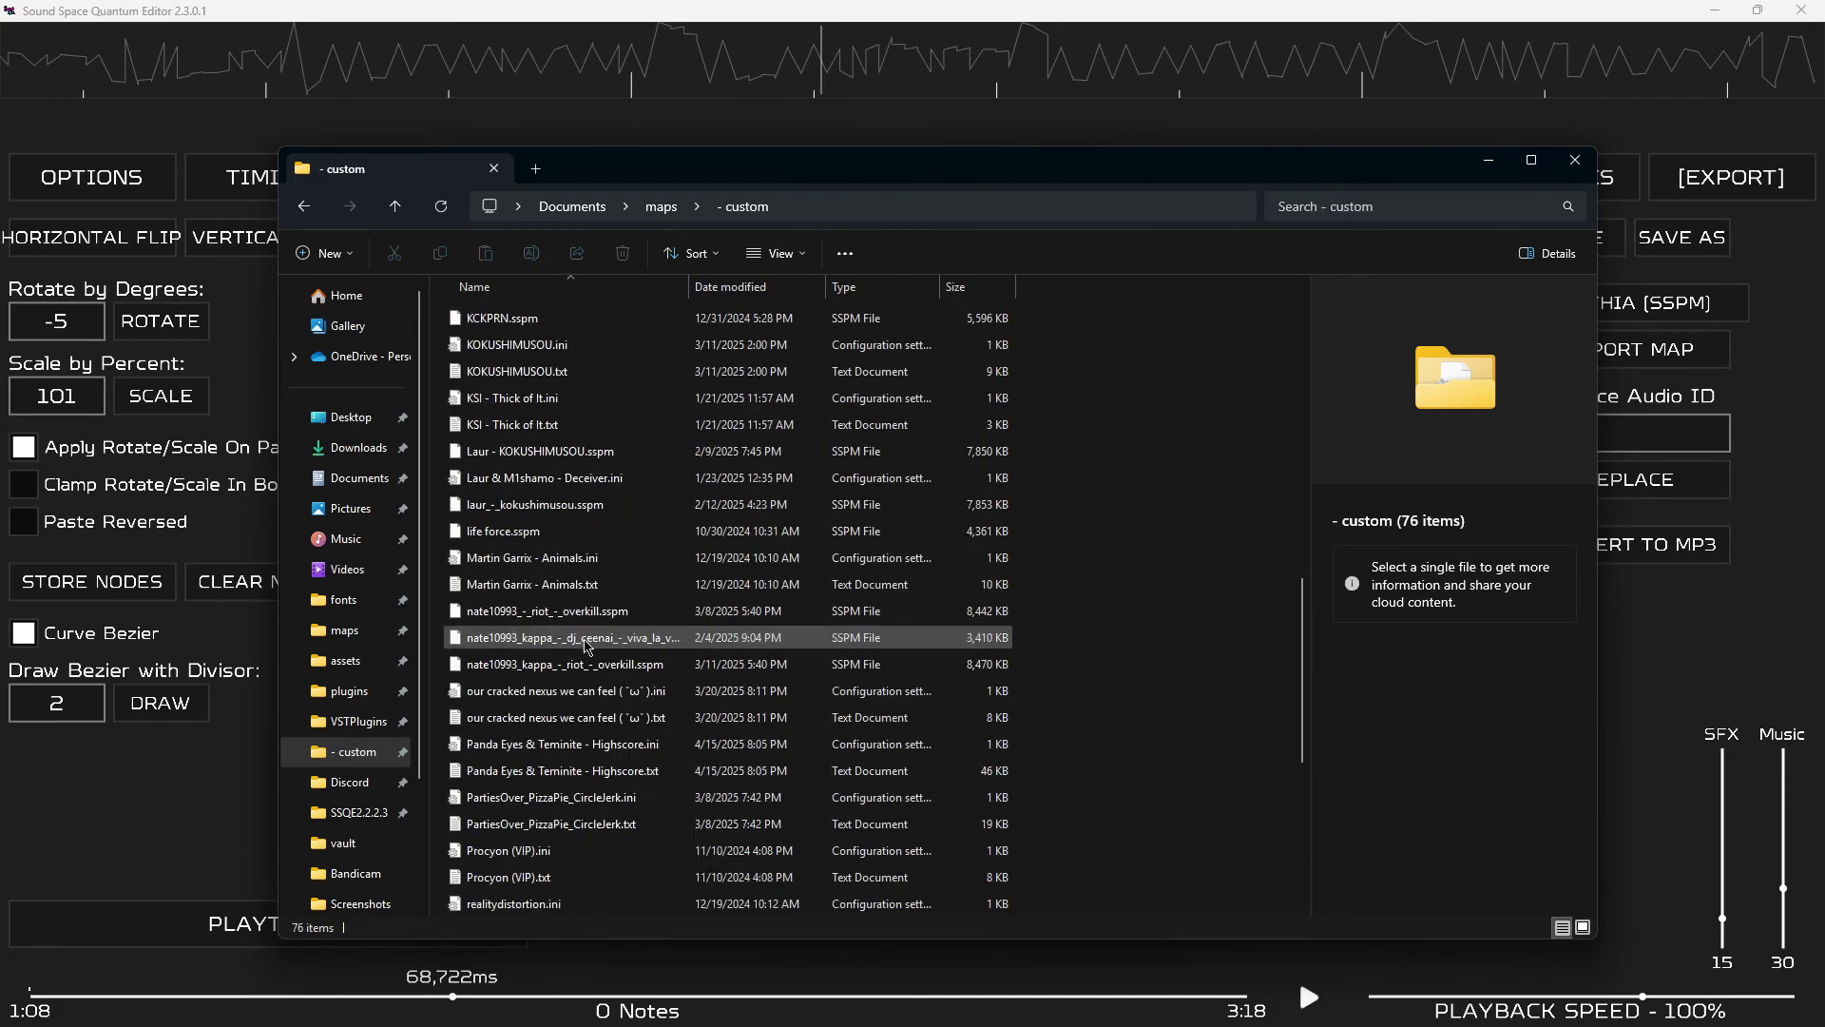
left_click(556, 697)
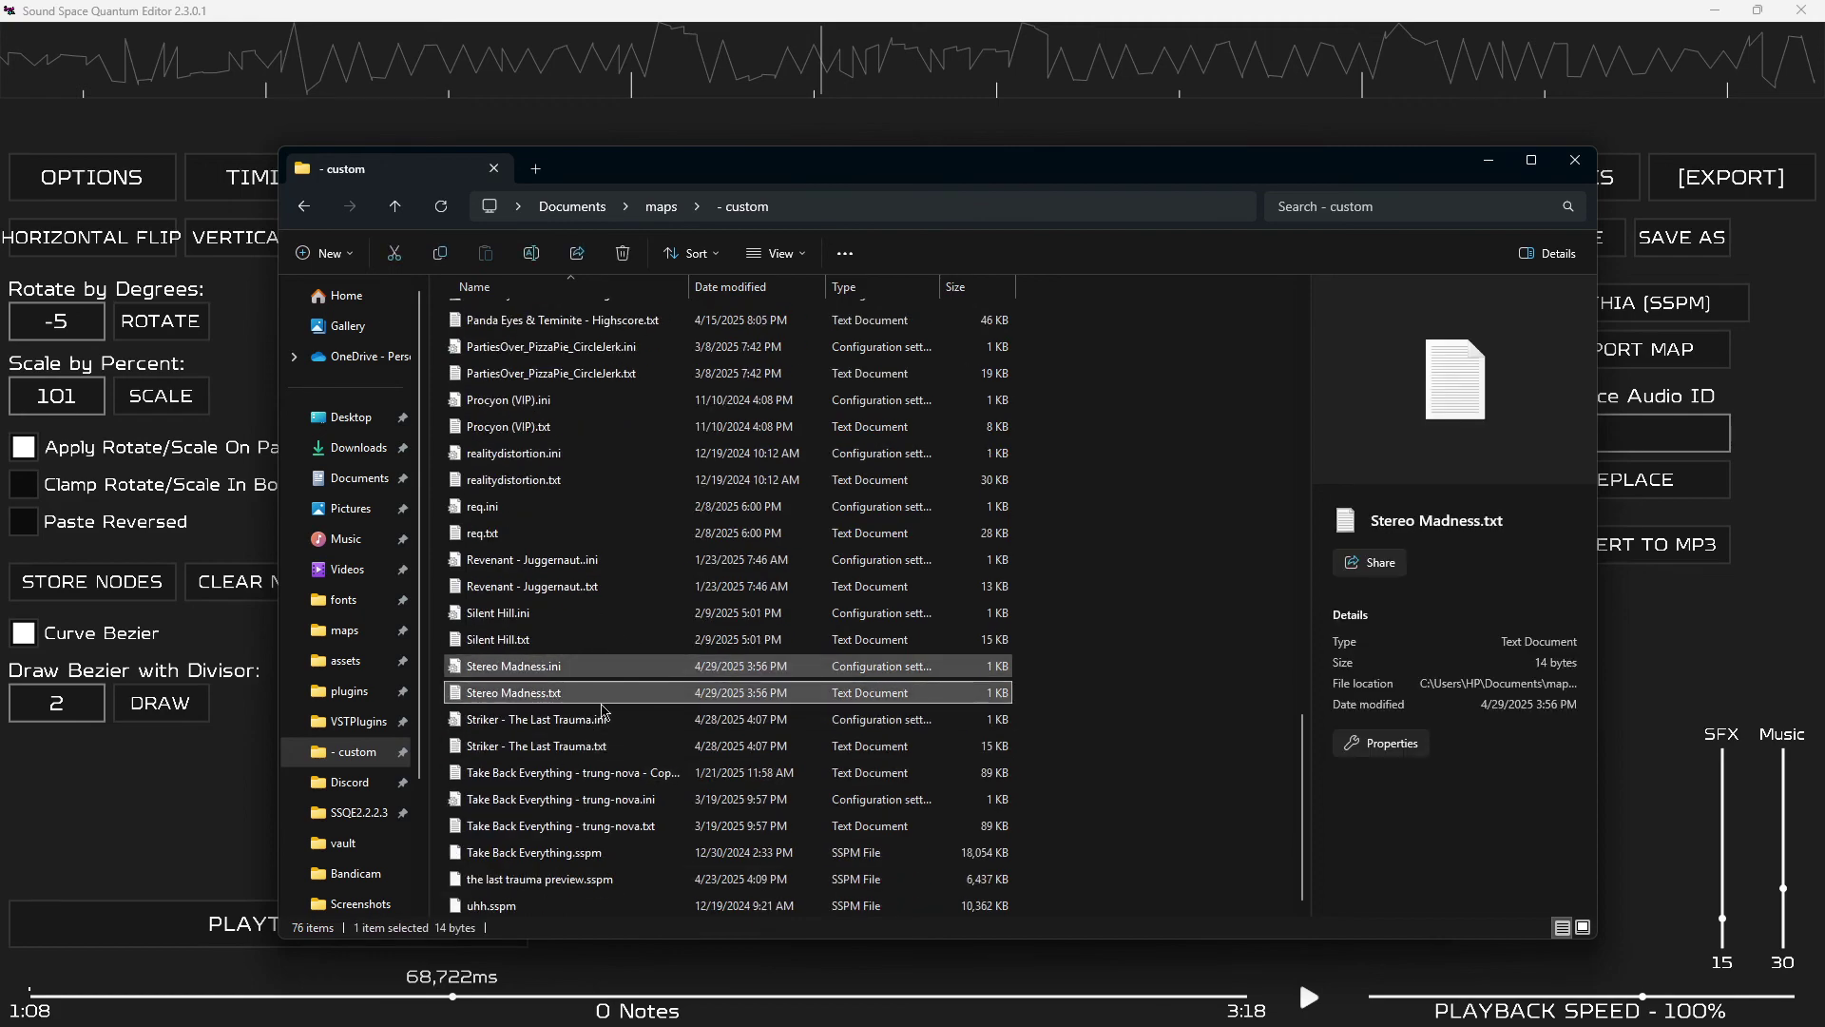
Select Stereo Madness.ini and Stereo Madness.txt in turn to compare the two saved files, and close File Explorer.
left_click(576, 670)
left_click(571, 671)
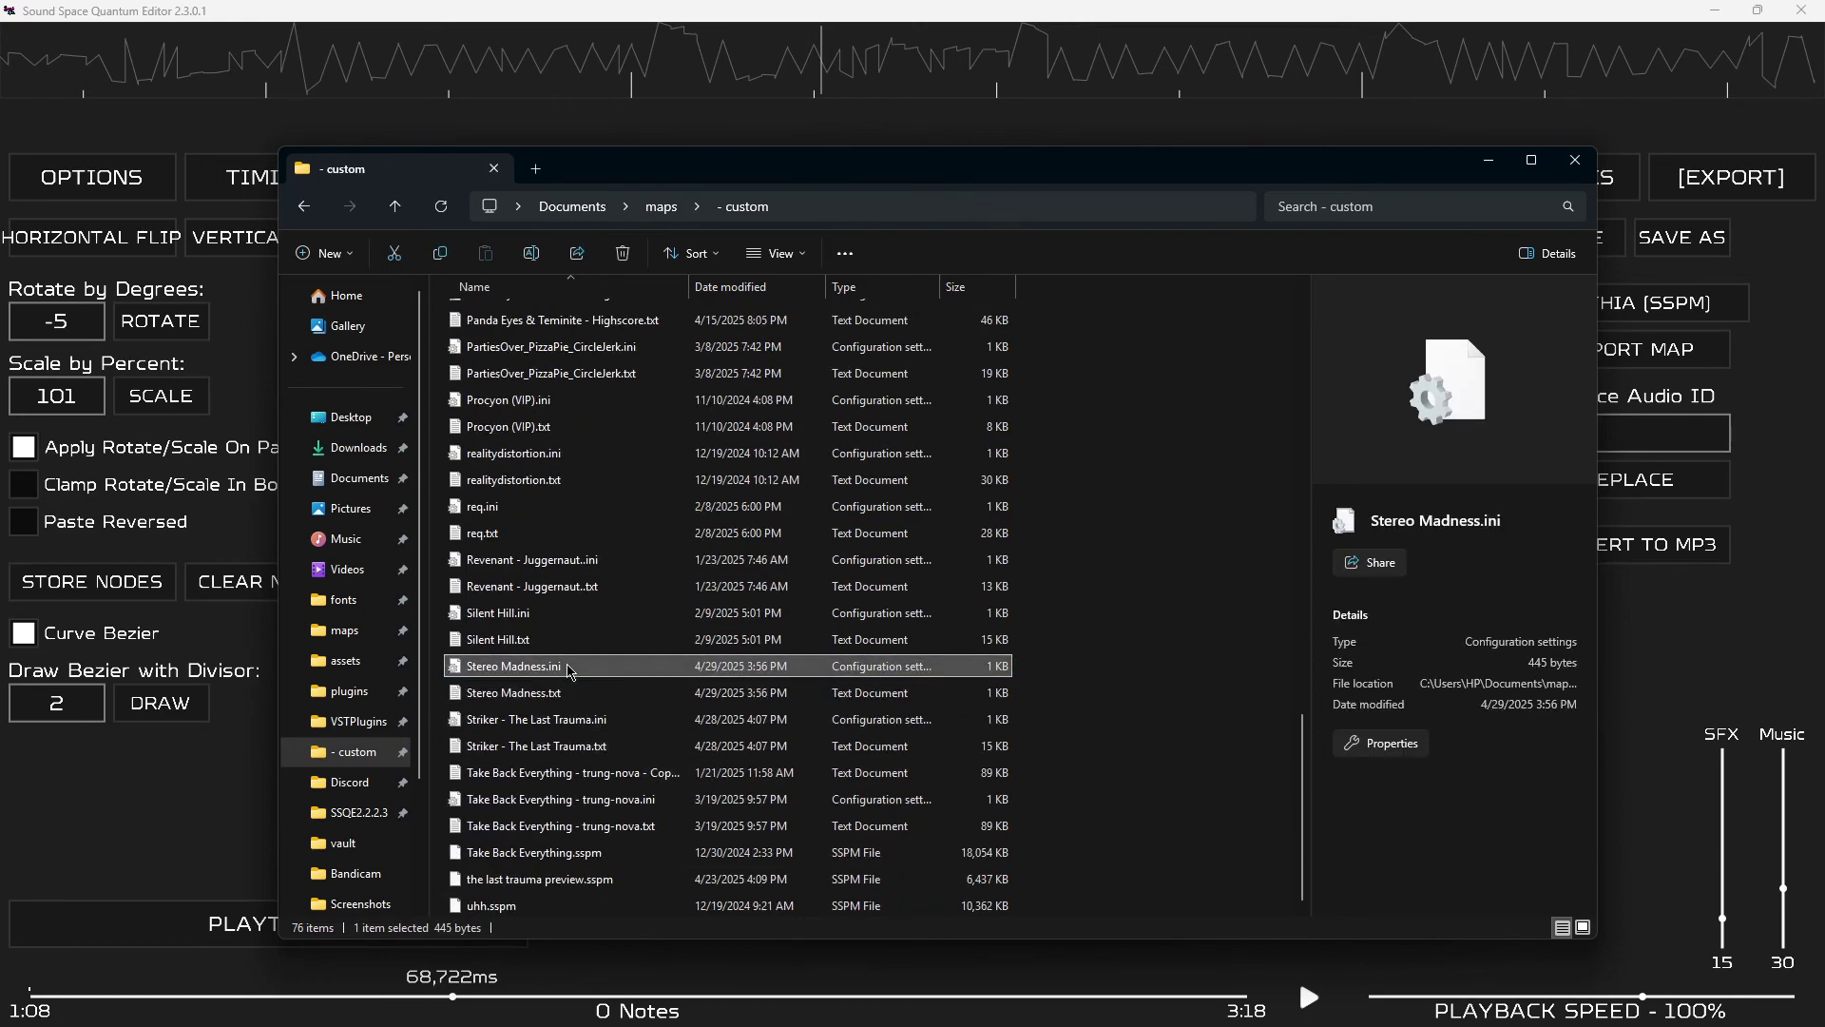
left_click(572, 693)
left_click(572, 671)
left_click(574, 691)
left_click(575, 669)
left_click(1575, 160)
Reopen Stereo Madness from the recent maps, and reload it from the main menu using Stereo Madness.txt in the - custom folder.
left_click(946, 766)
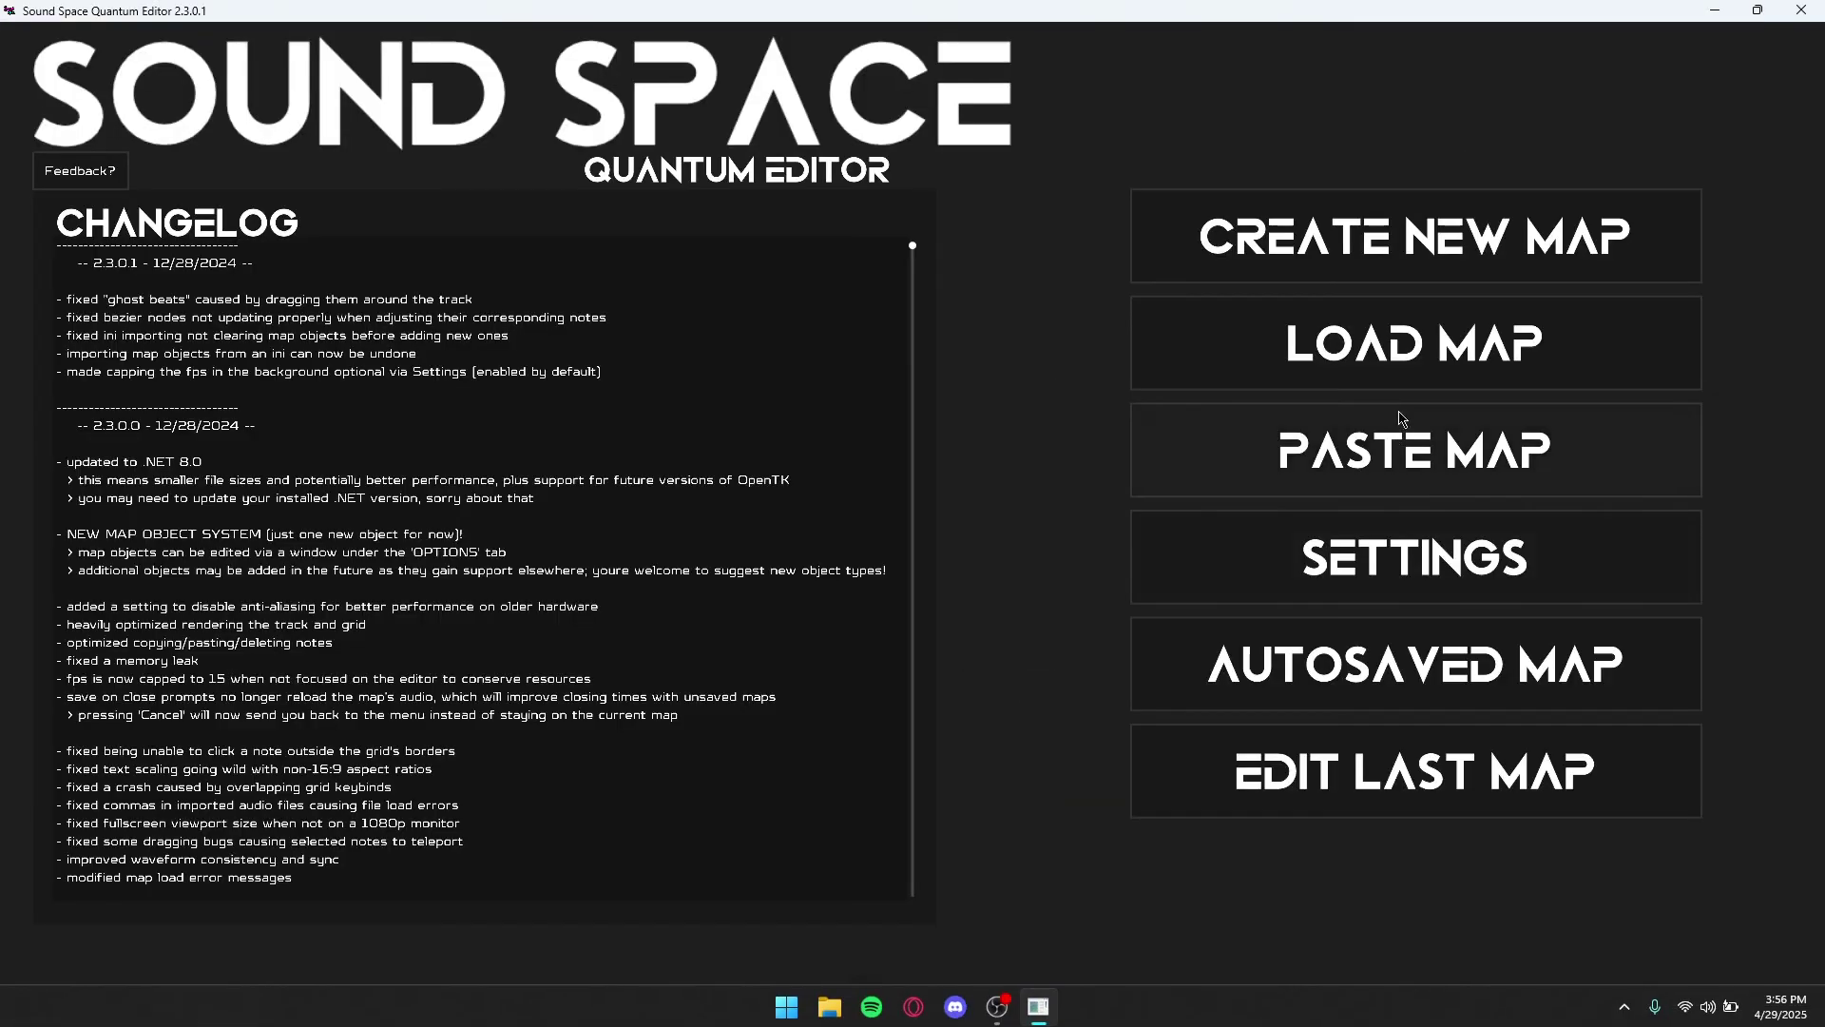
left_click(332, 1014)
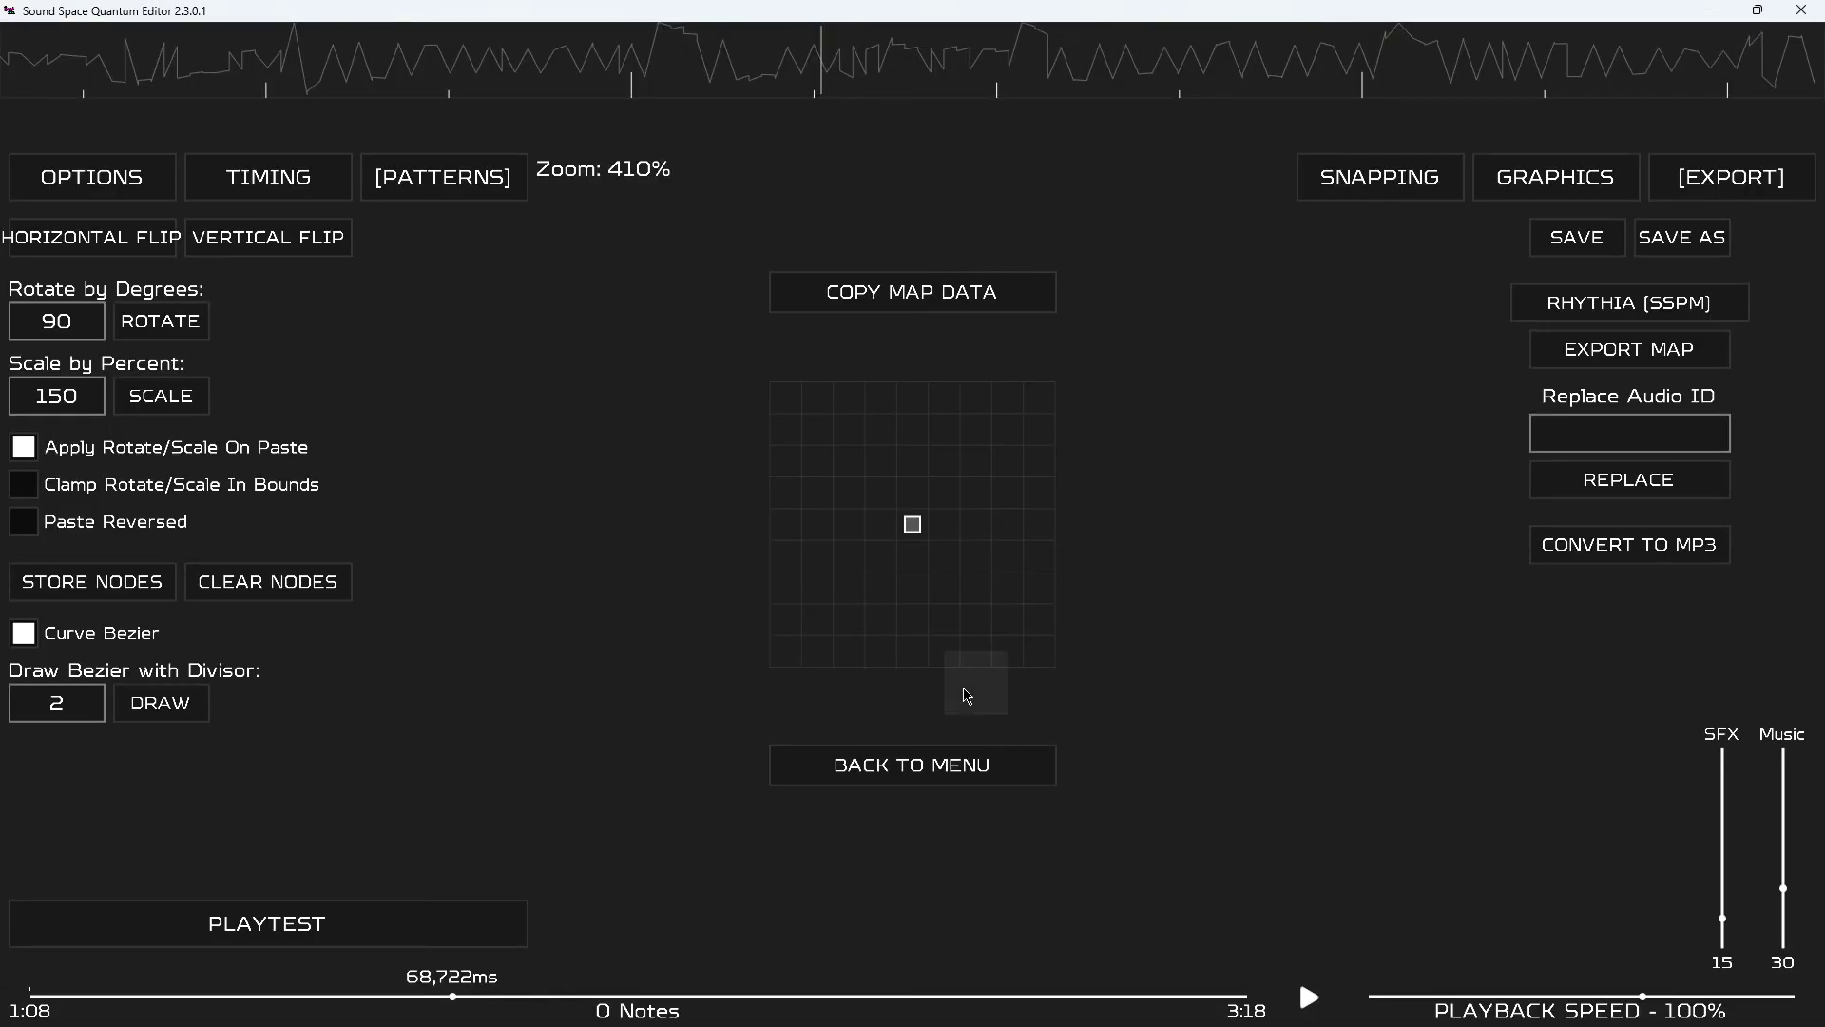
left_click(950, 760)
left_click(1332, 344)
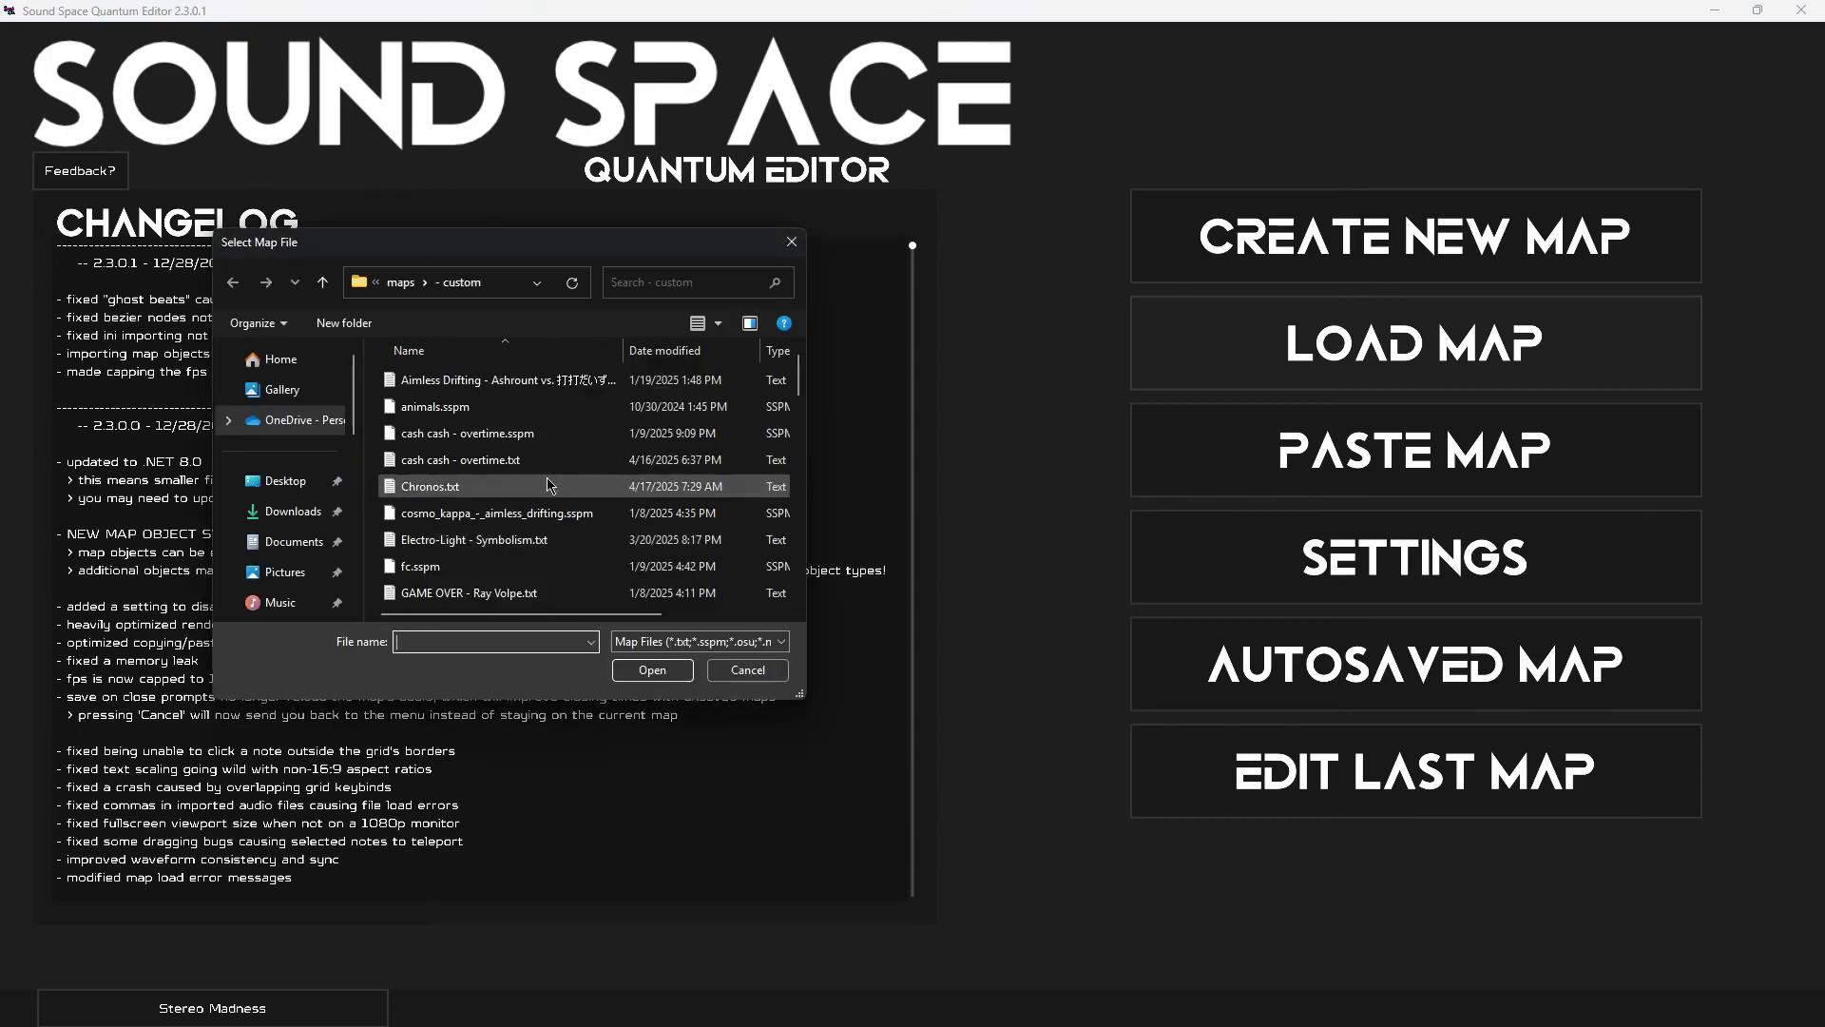
scroll(539, 511, "down", 10)
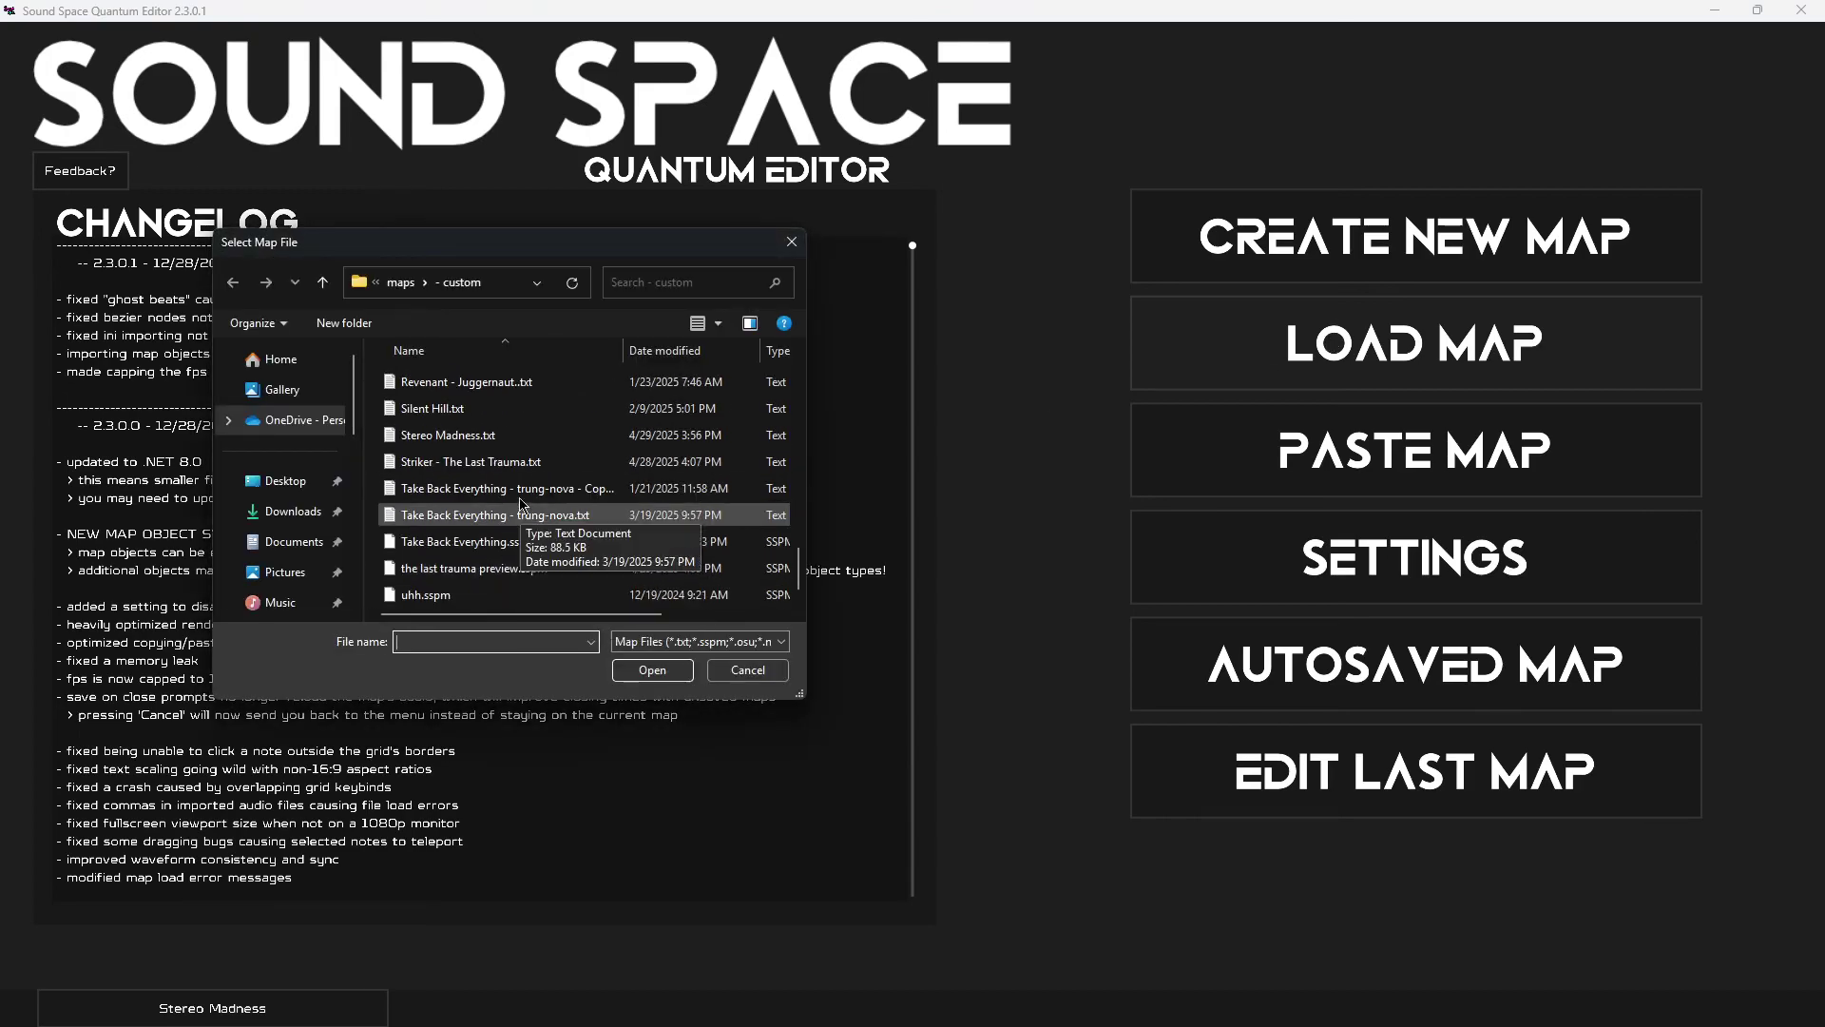
double_click(510, 443)
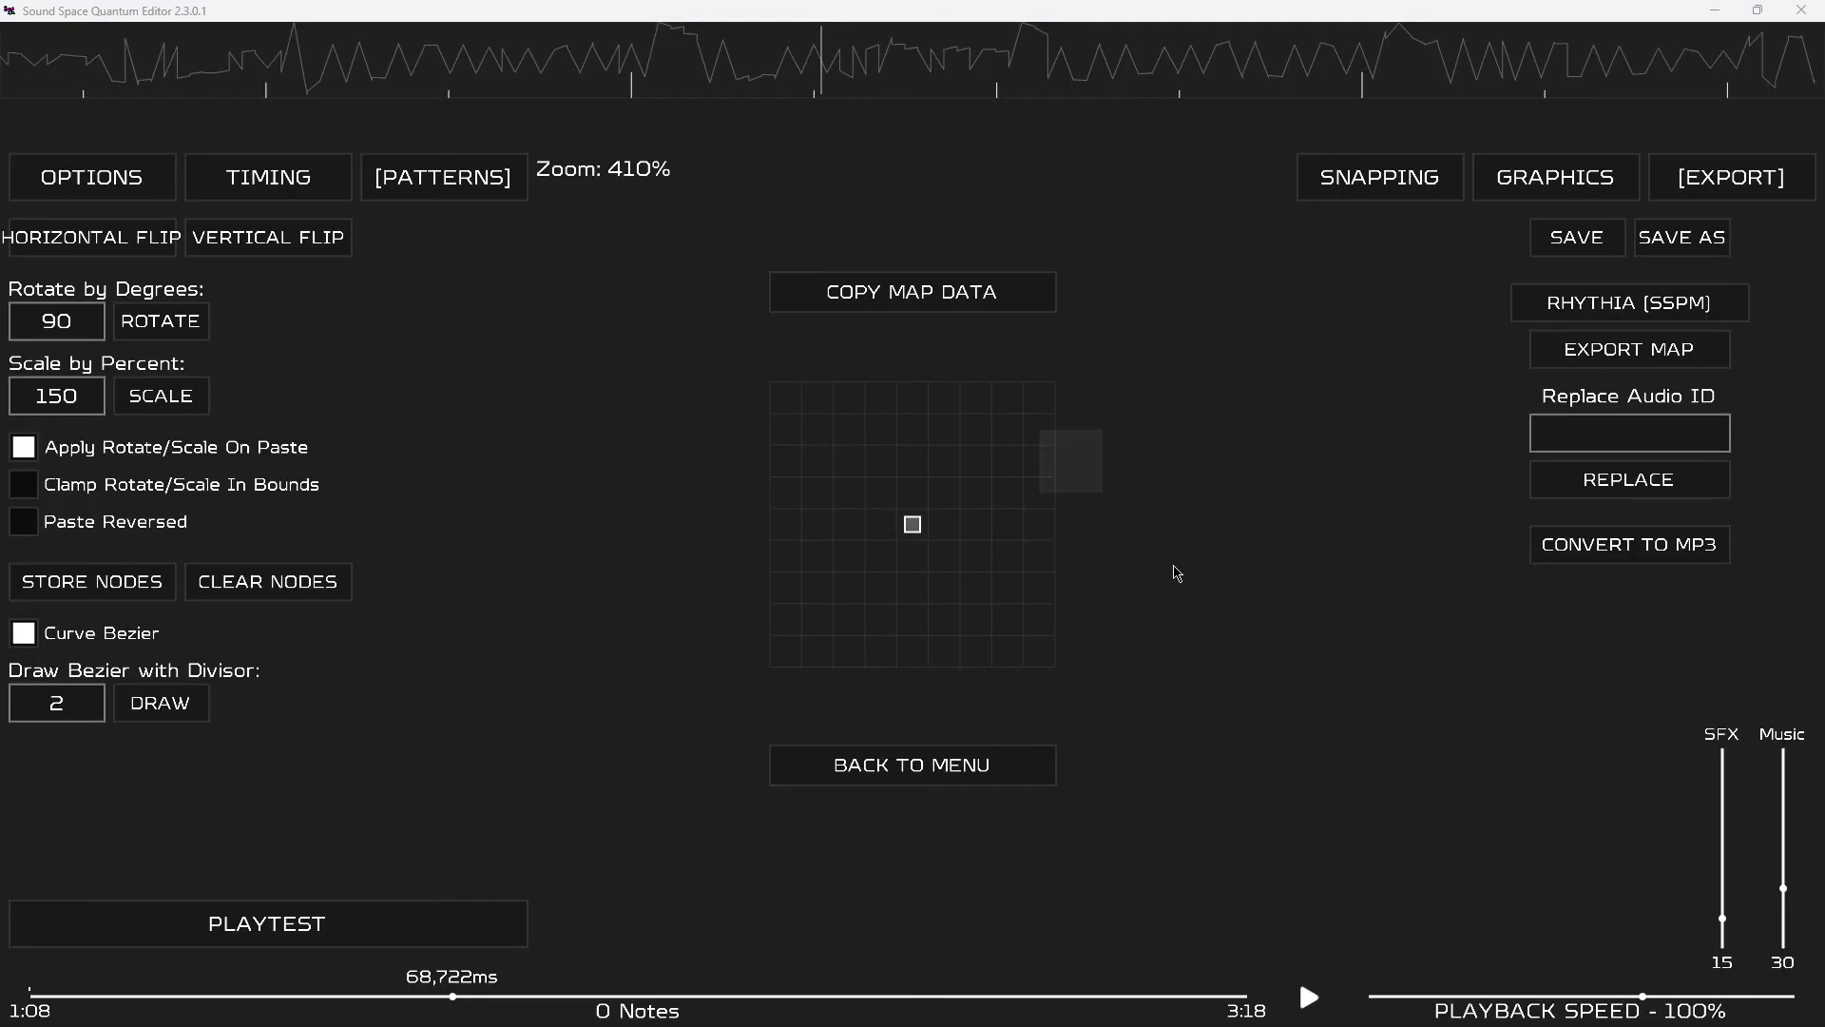
Play the song briefly and move the playback position back to 0 ms.
key("space")
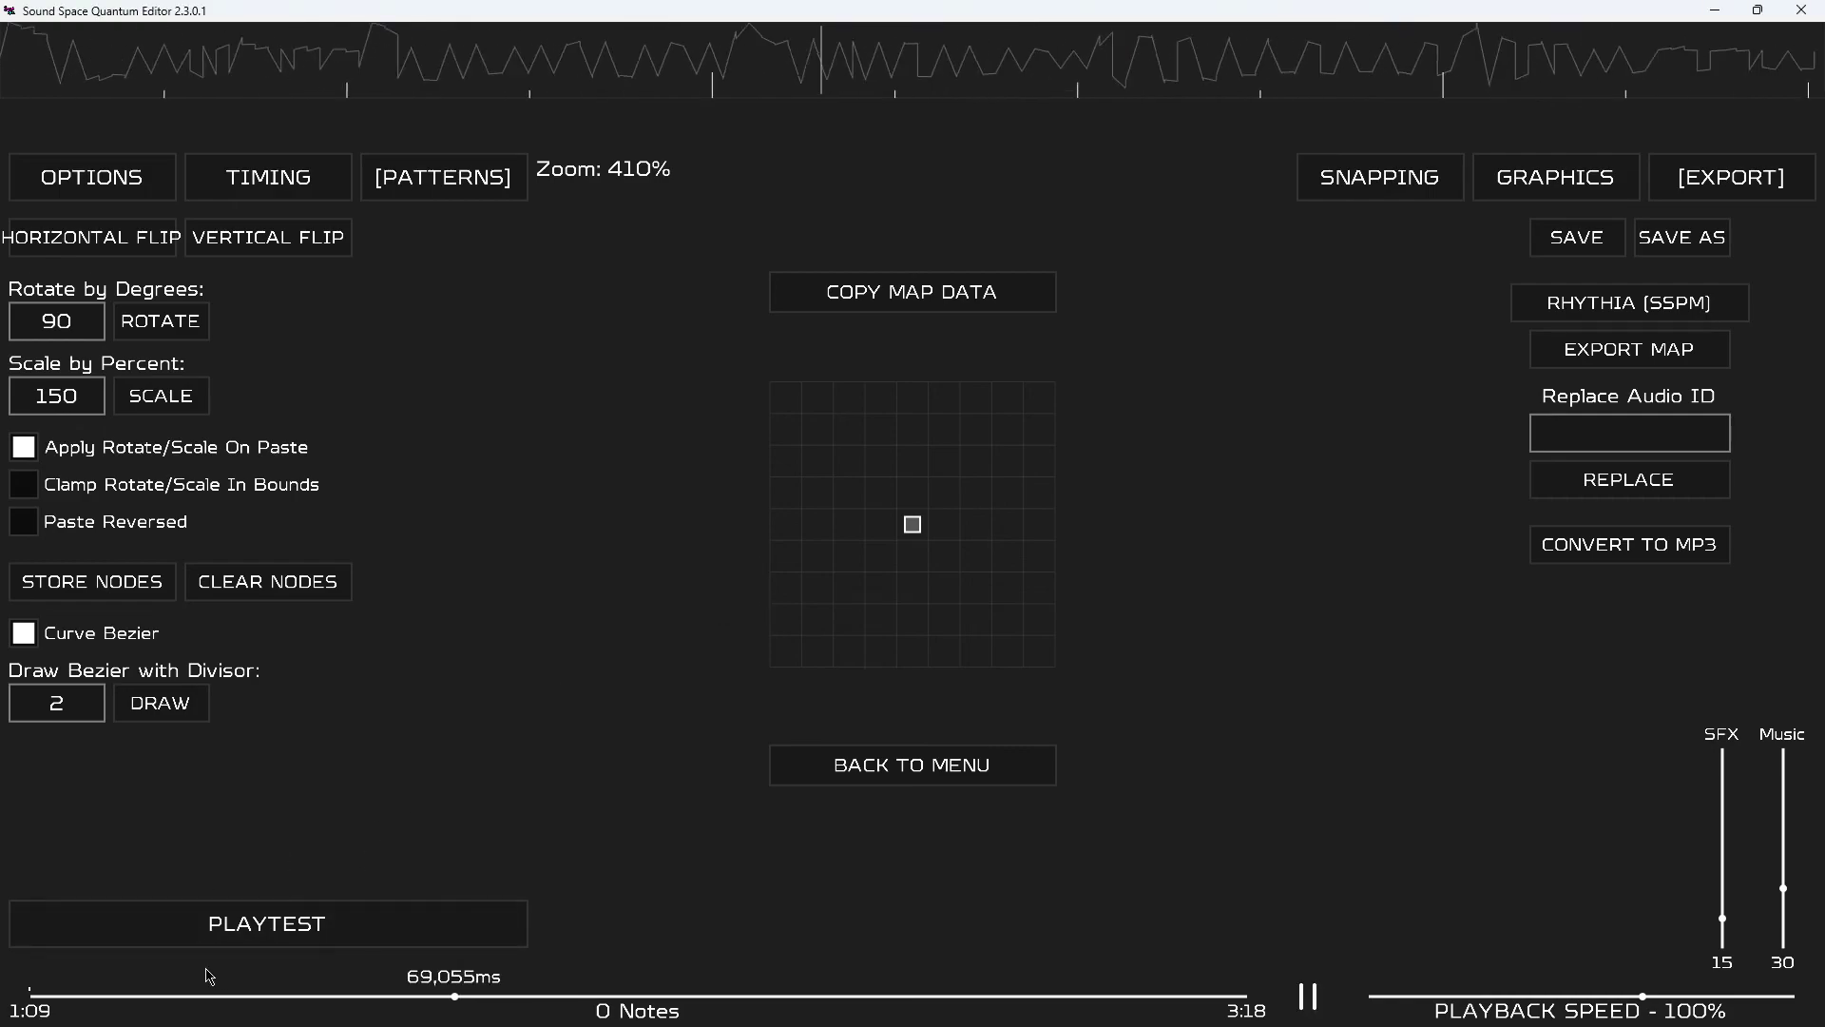
left_click(29, 989)
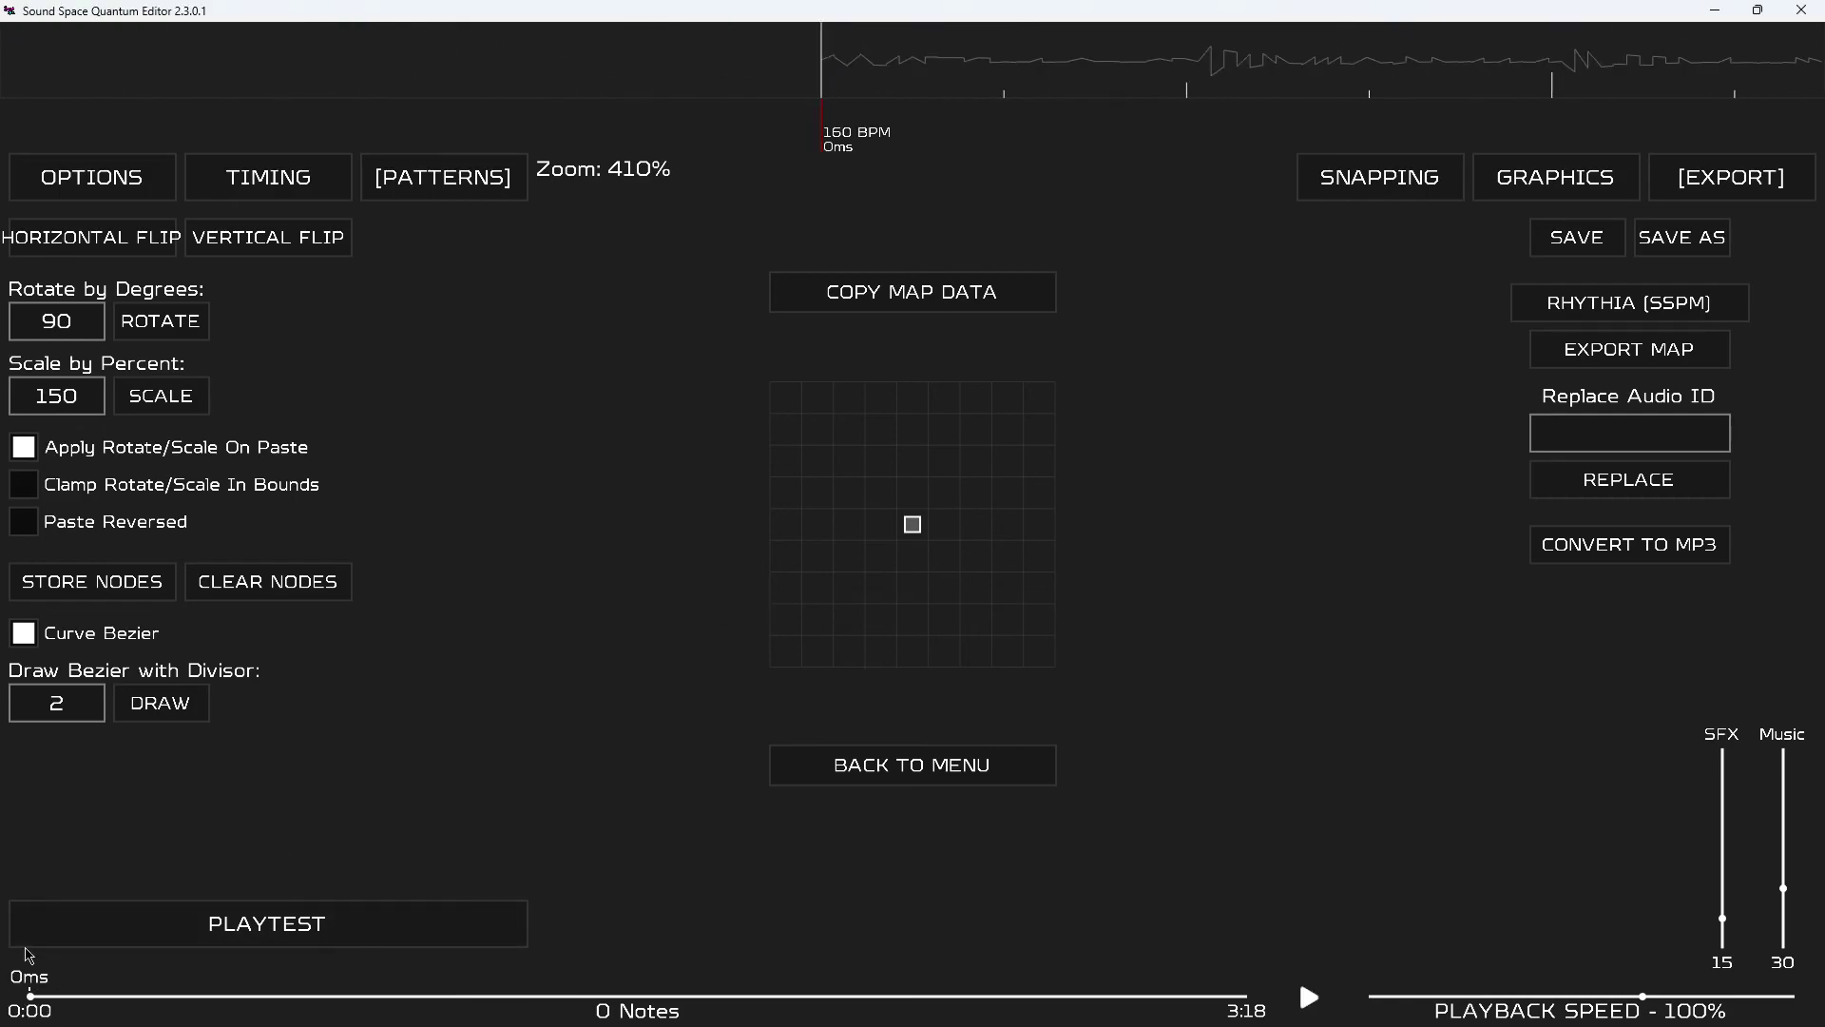
Start a Rhythia map export and set the song name to stereo madness.
left_click(1648, 353)
left_click(941, 404)
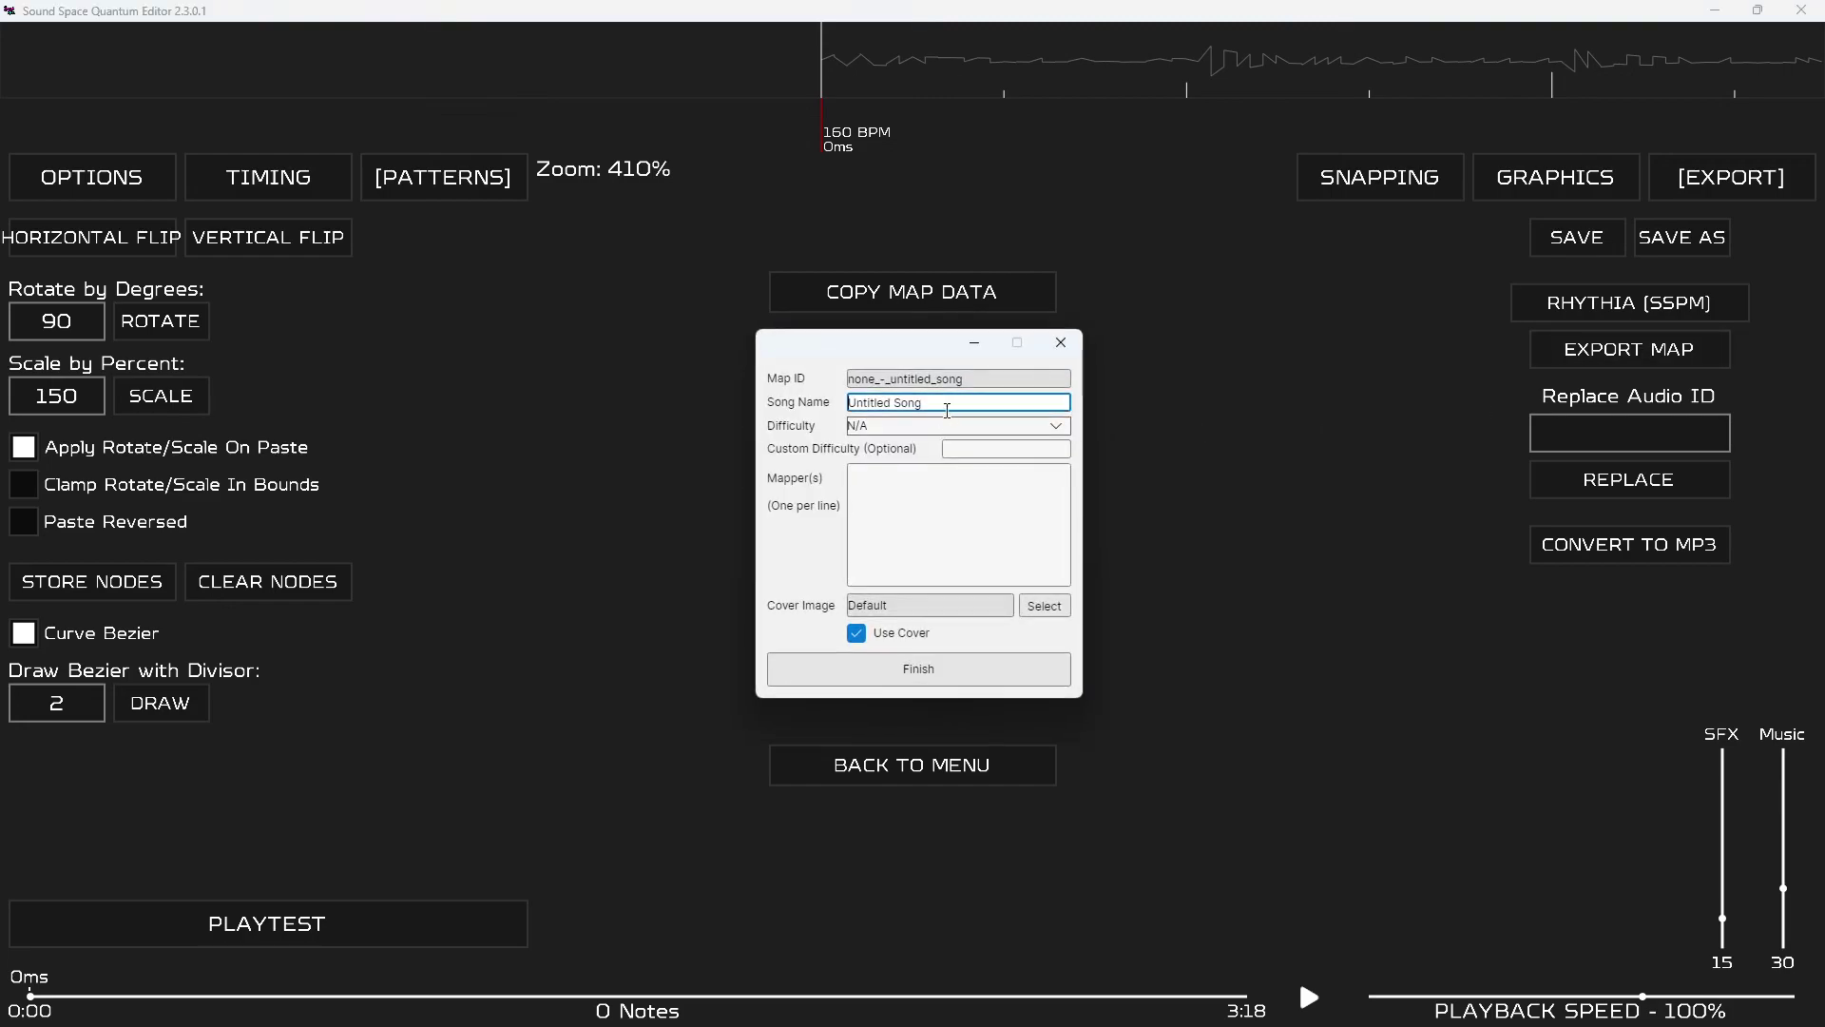
triple_click(939, 400)
triple_click(939, 400)
type("stere")
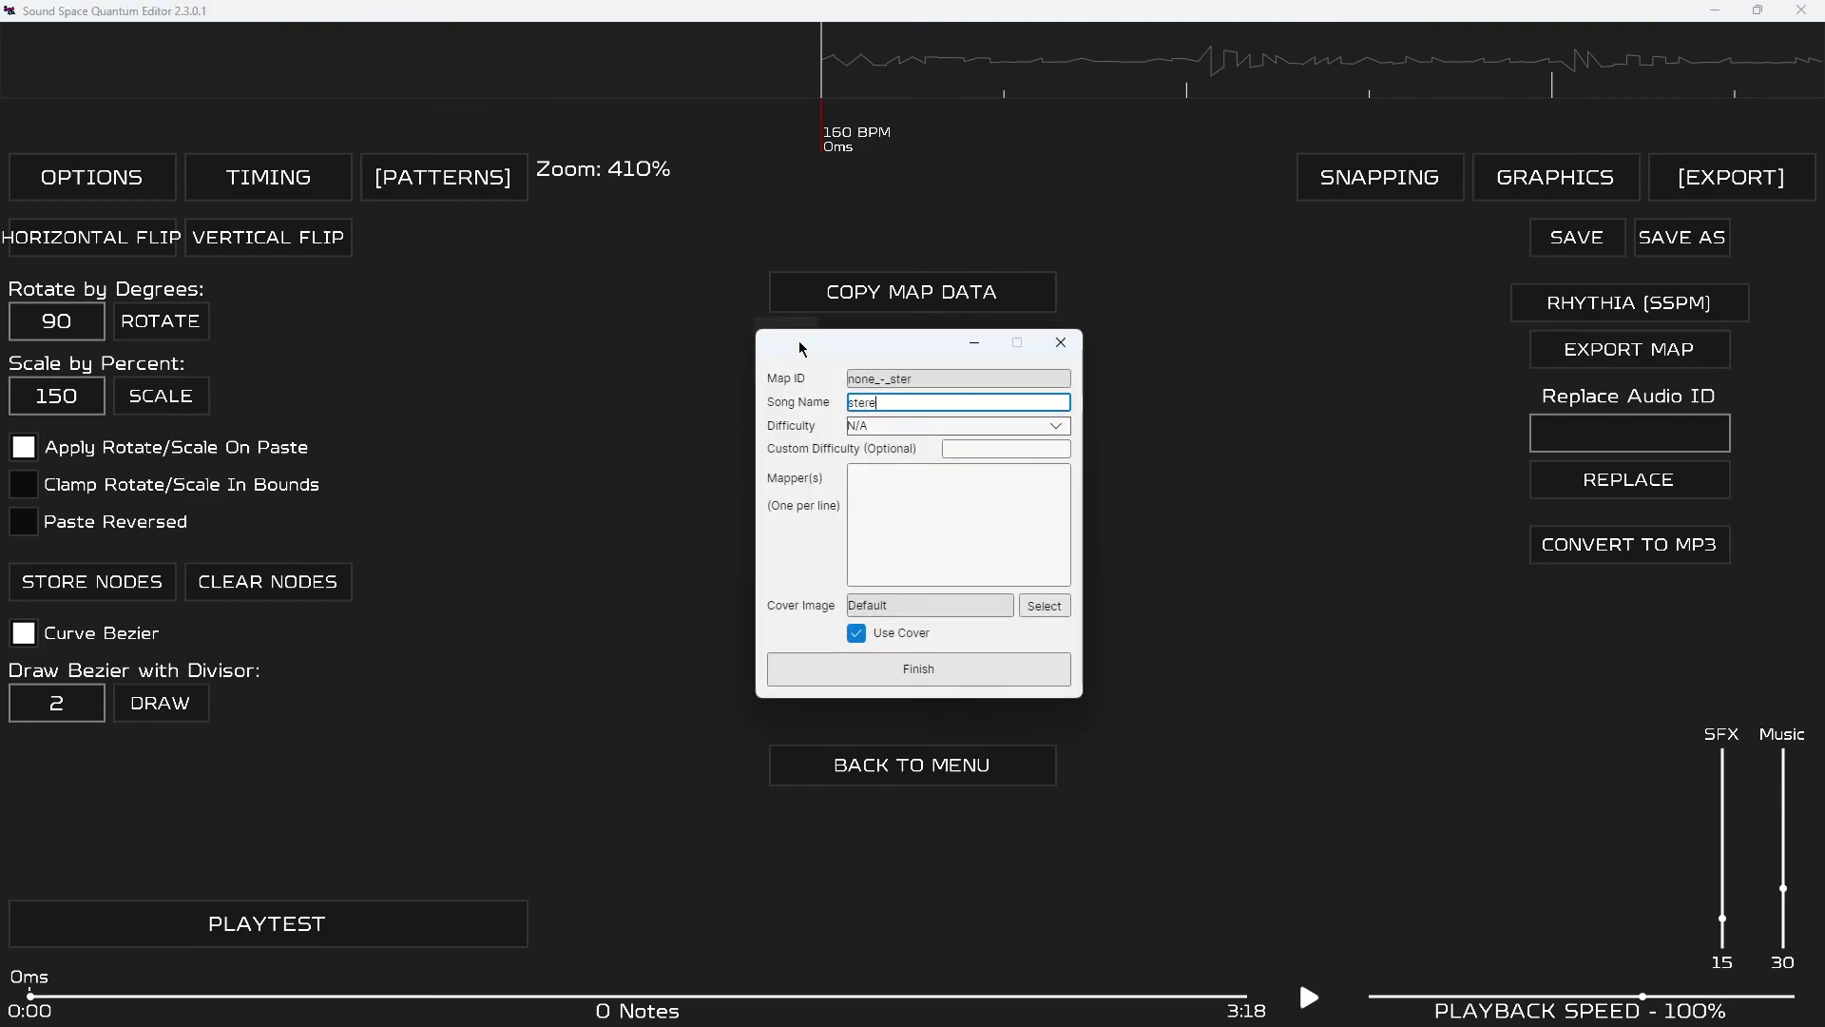
type("o macdnness")
Keep the difficulty at N/A with no custom difficulty, and enter the mapper's name.
left_click(979, 426)
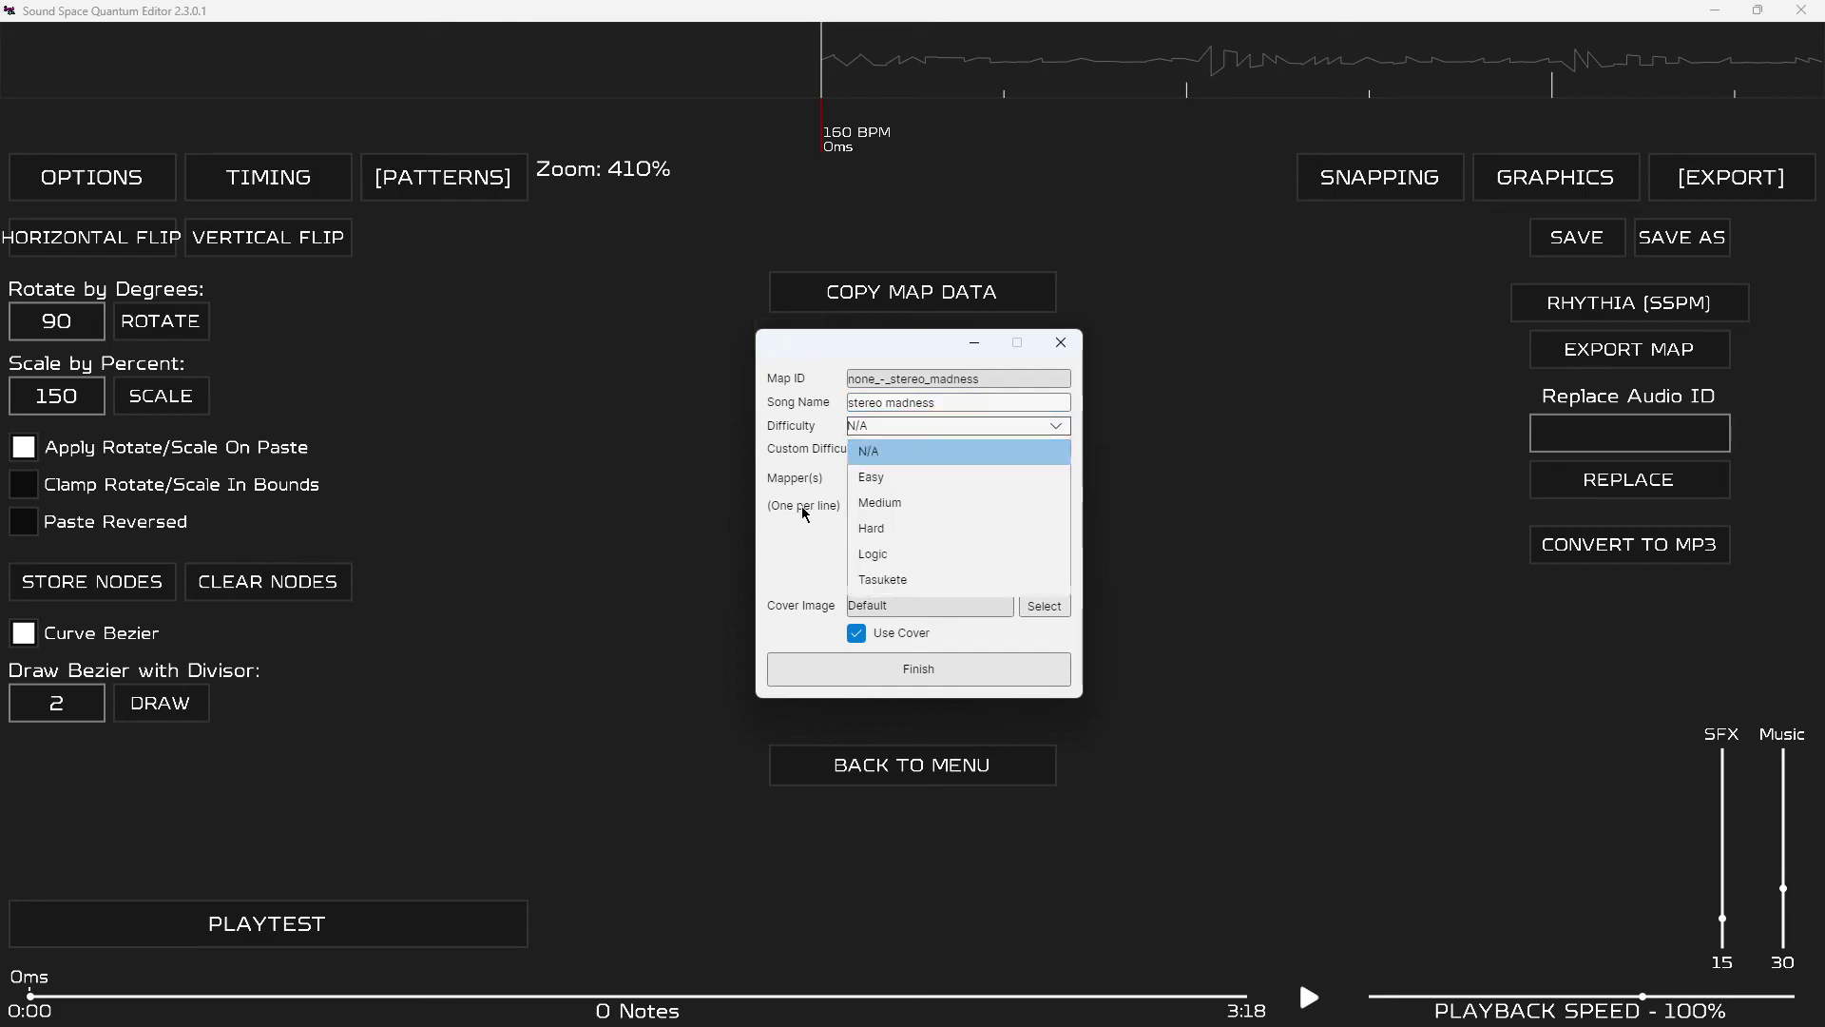
left_click(979, 452)
left_click(973, 448)
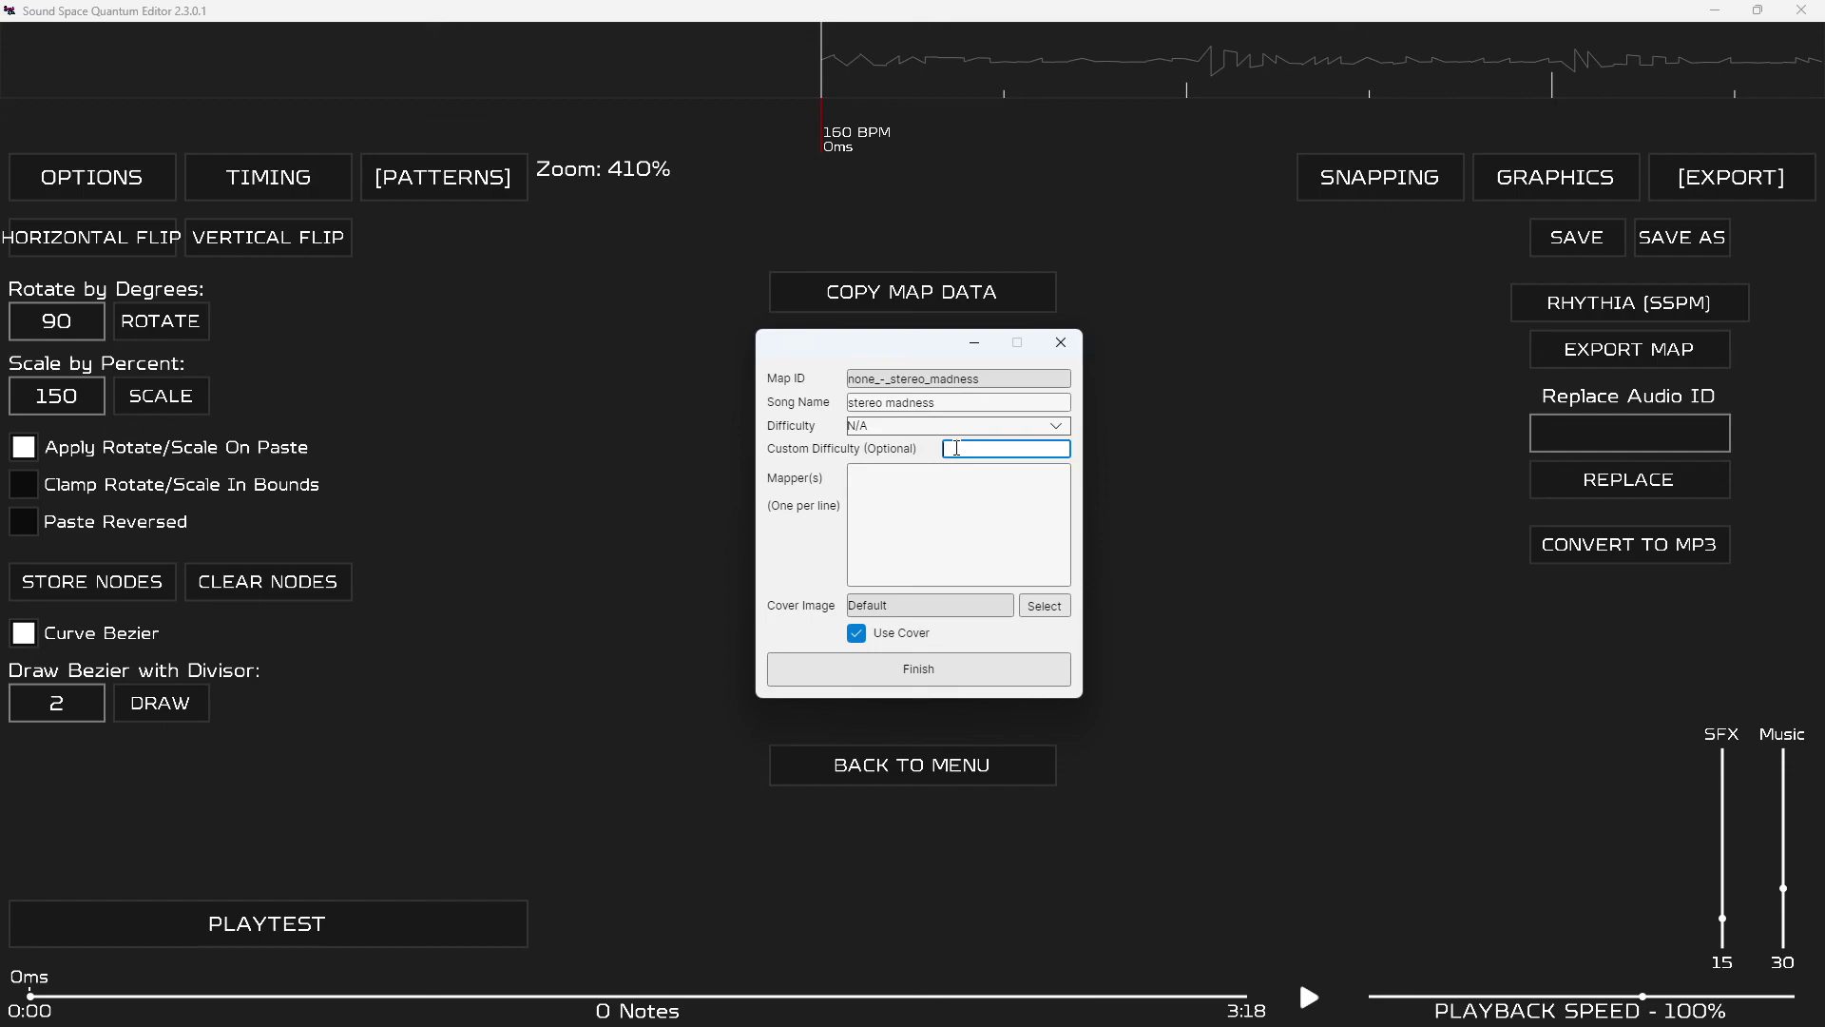
left_click(919, 491)
type("kappa")
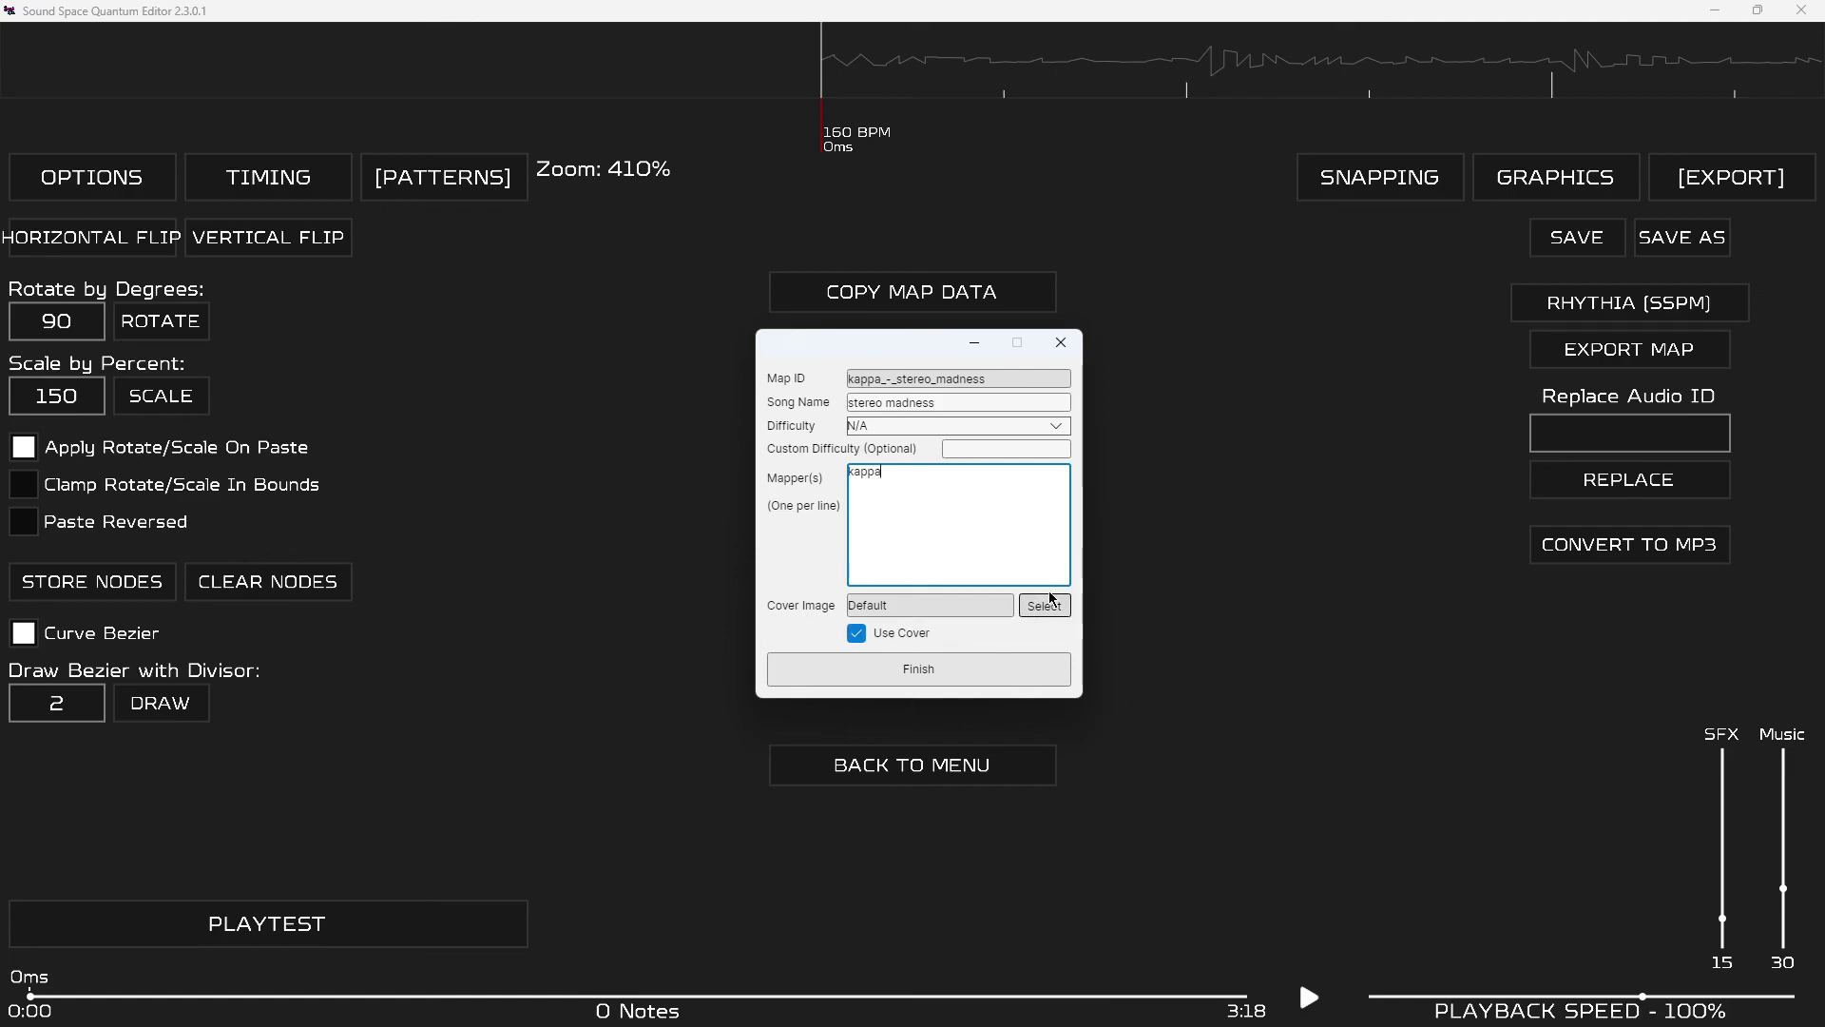
Toggle the Use Cover option and try to export the map as a Rhythia .sspm file in the - custom folder.
left_click(856, 637)
left_click(857, 635)
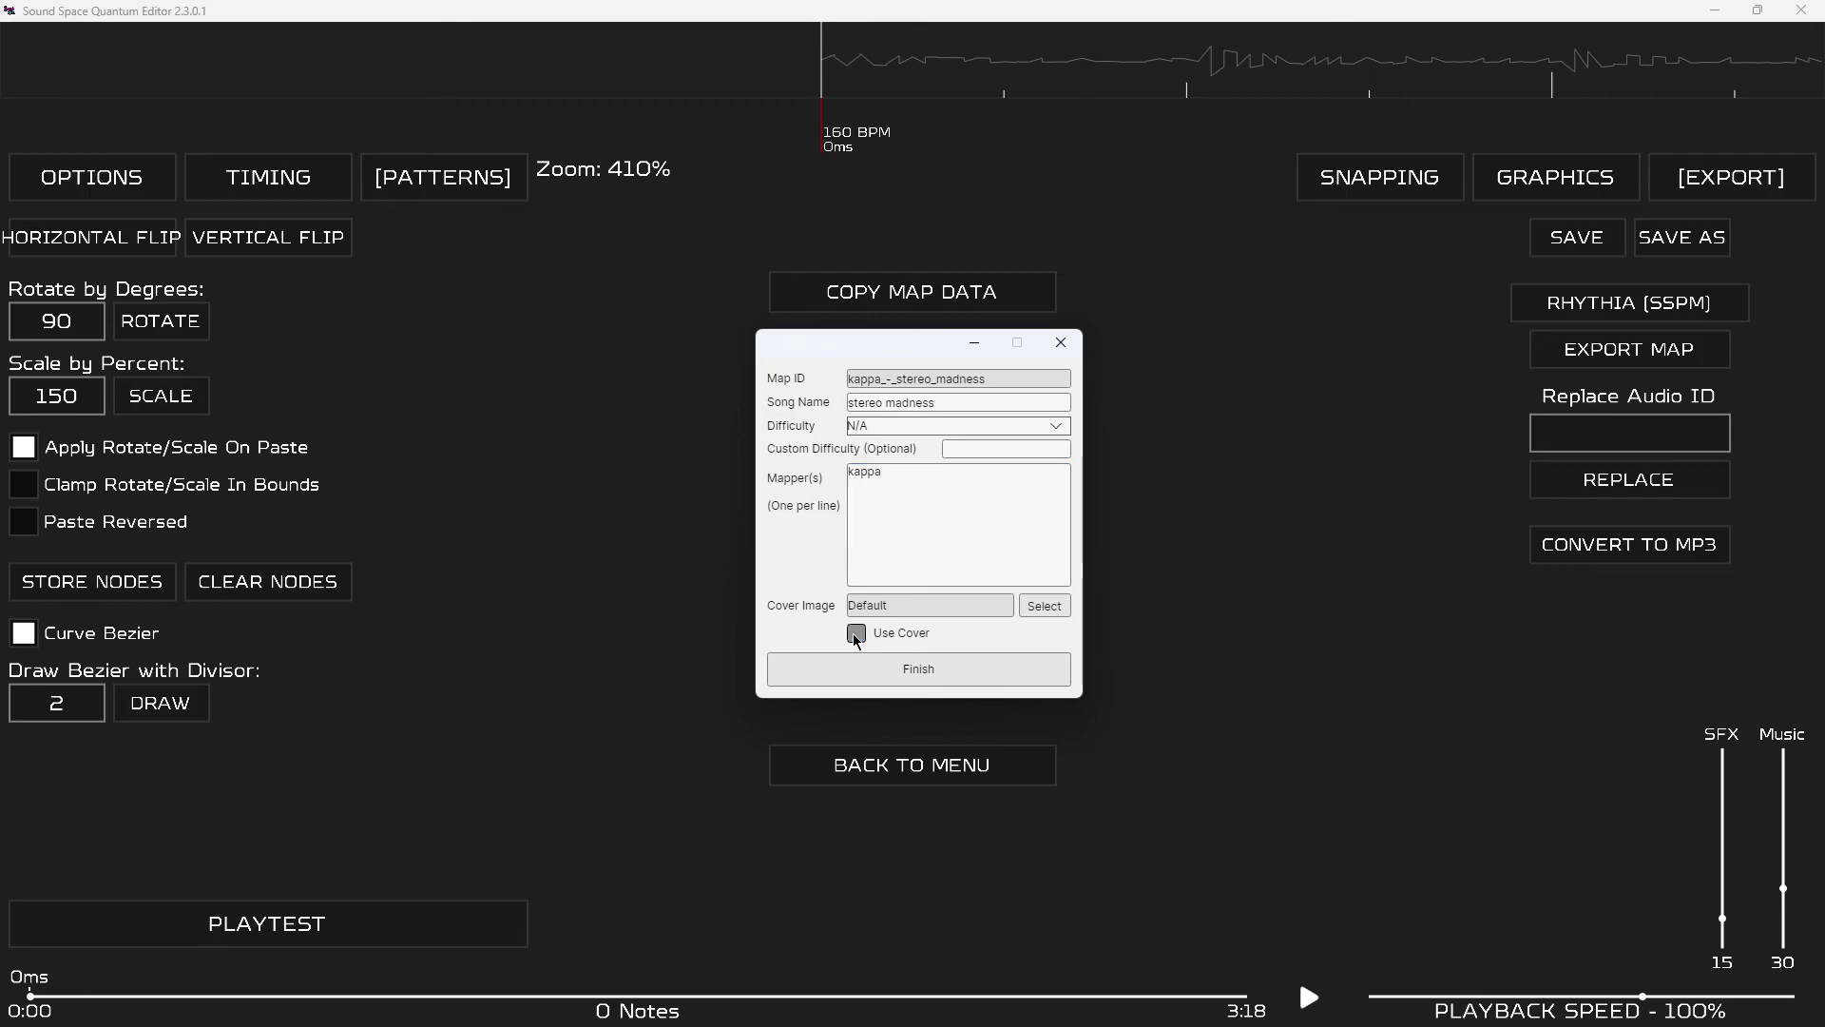
left_click(920, 670)
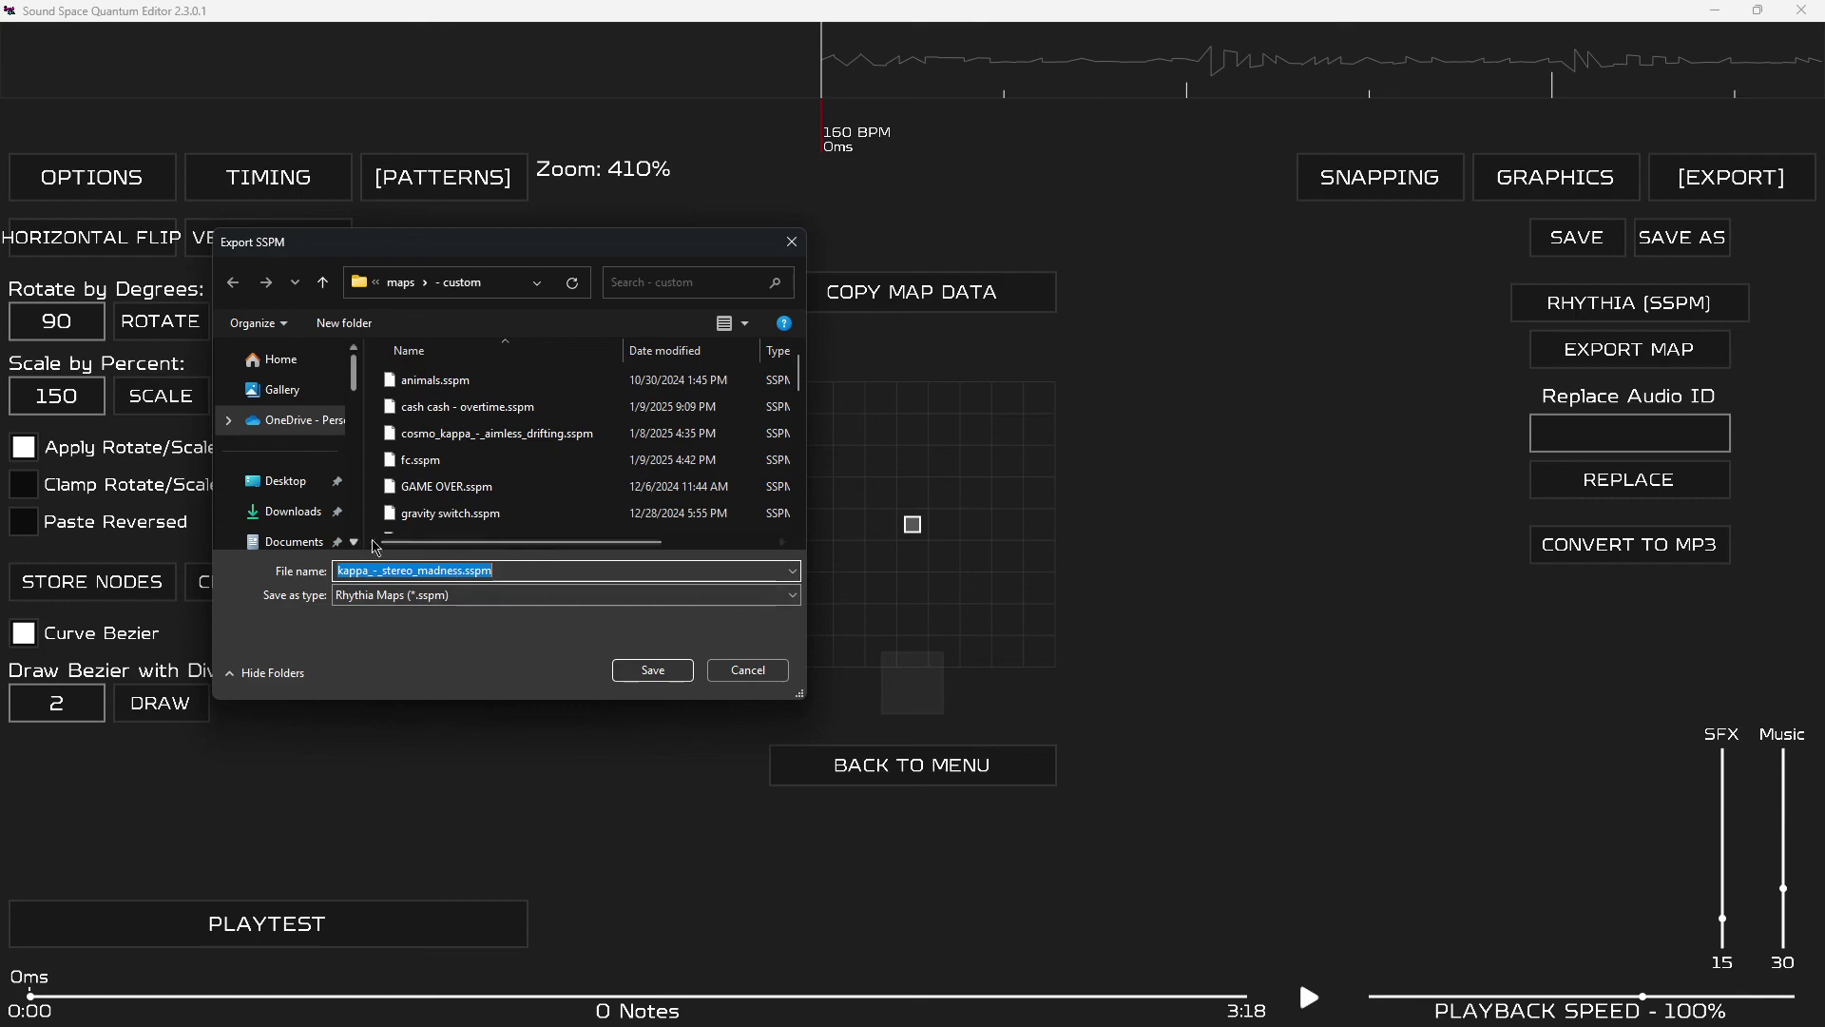
left_click(647, 672)
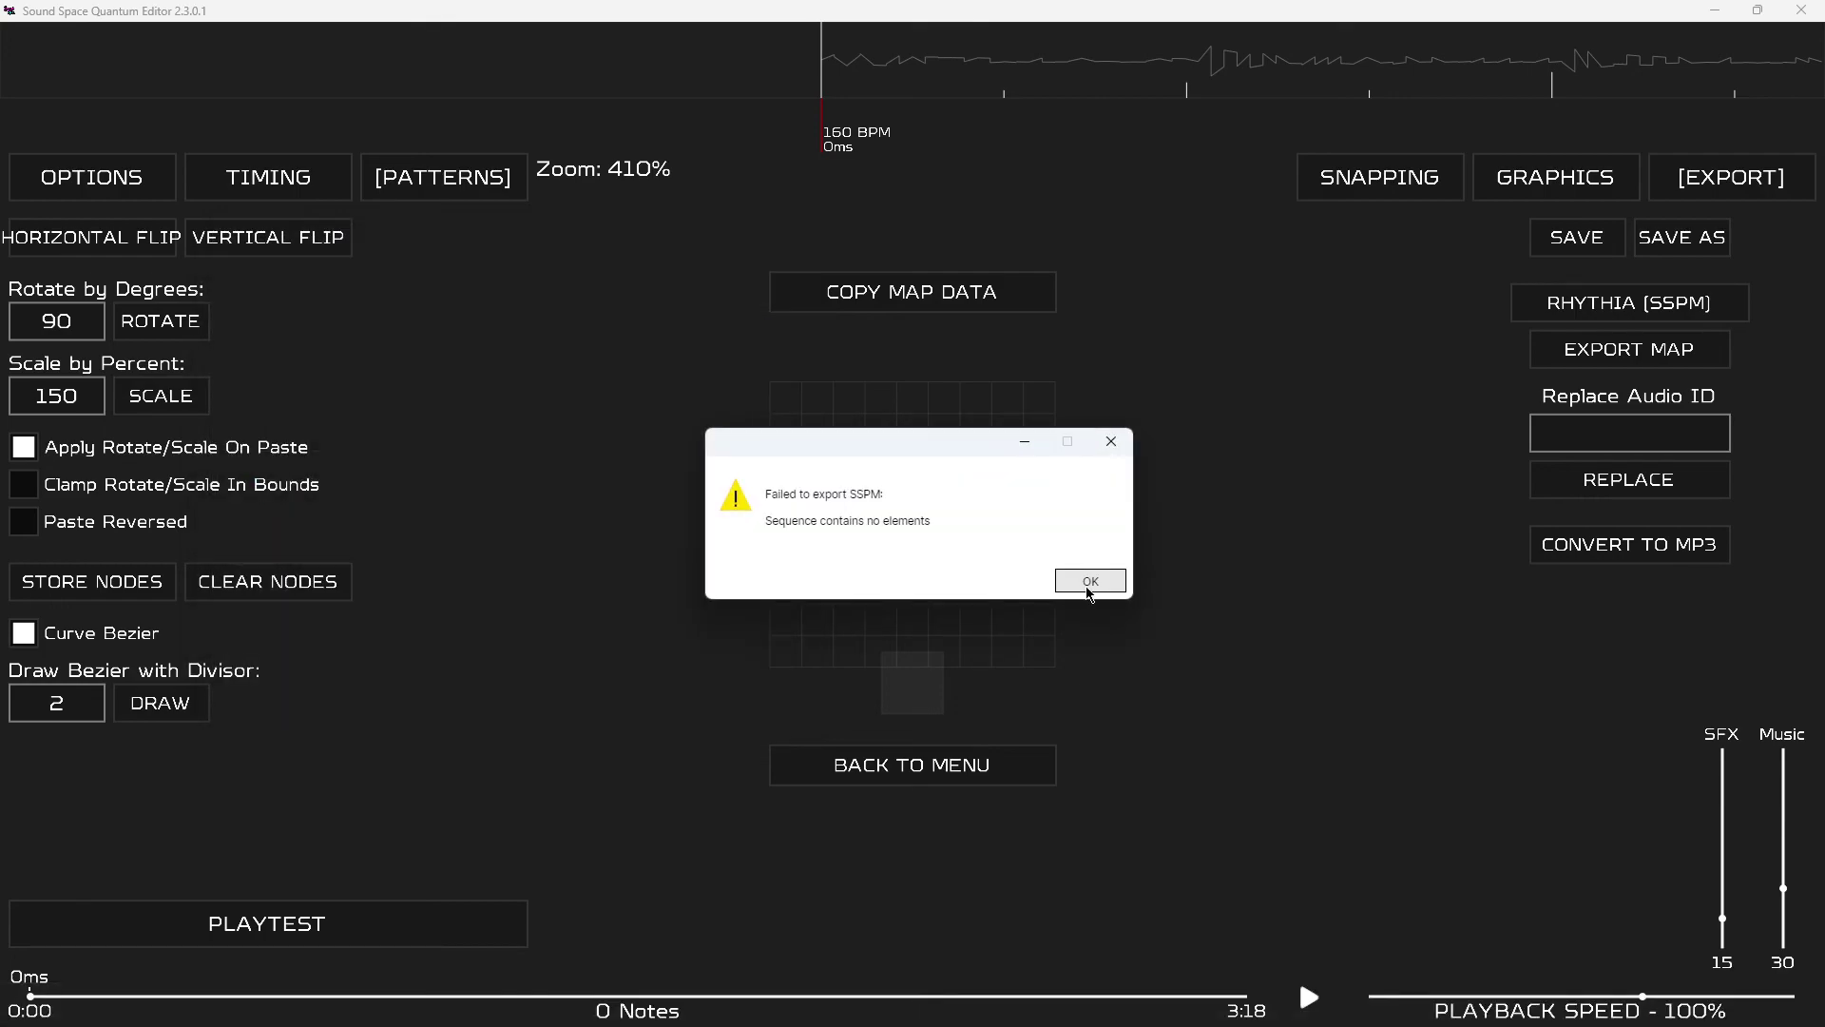
left_click(1089, 580)
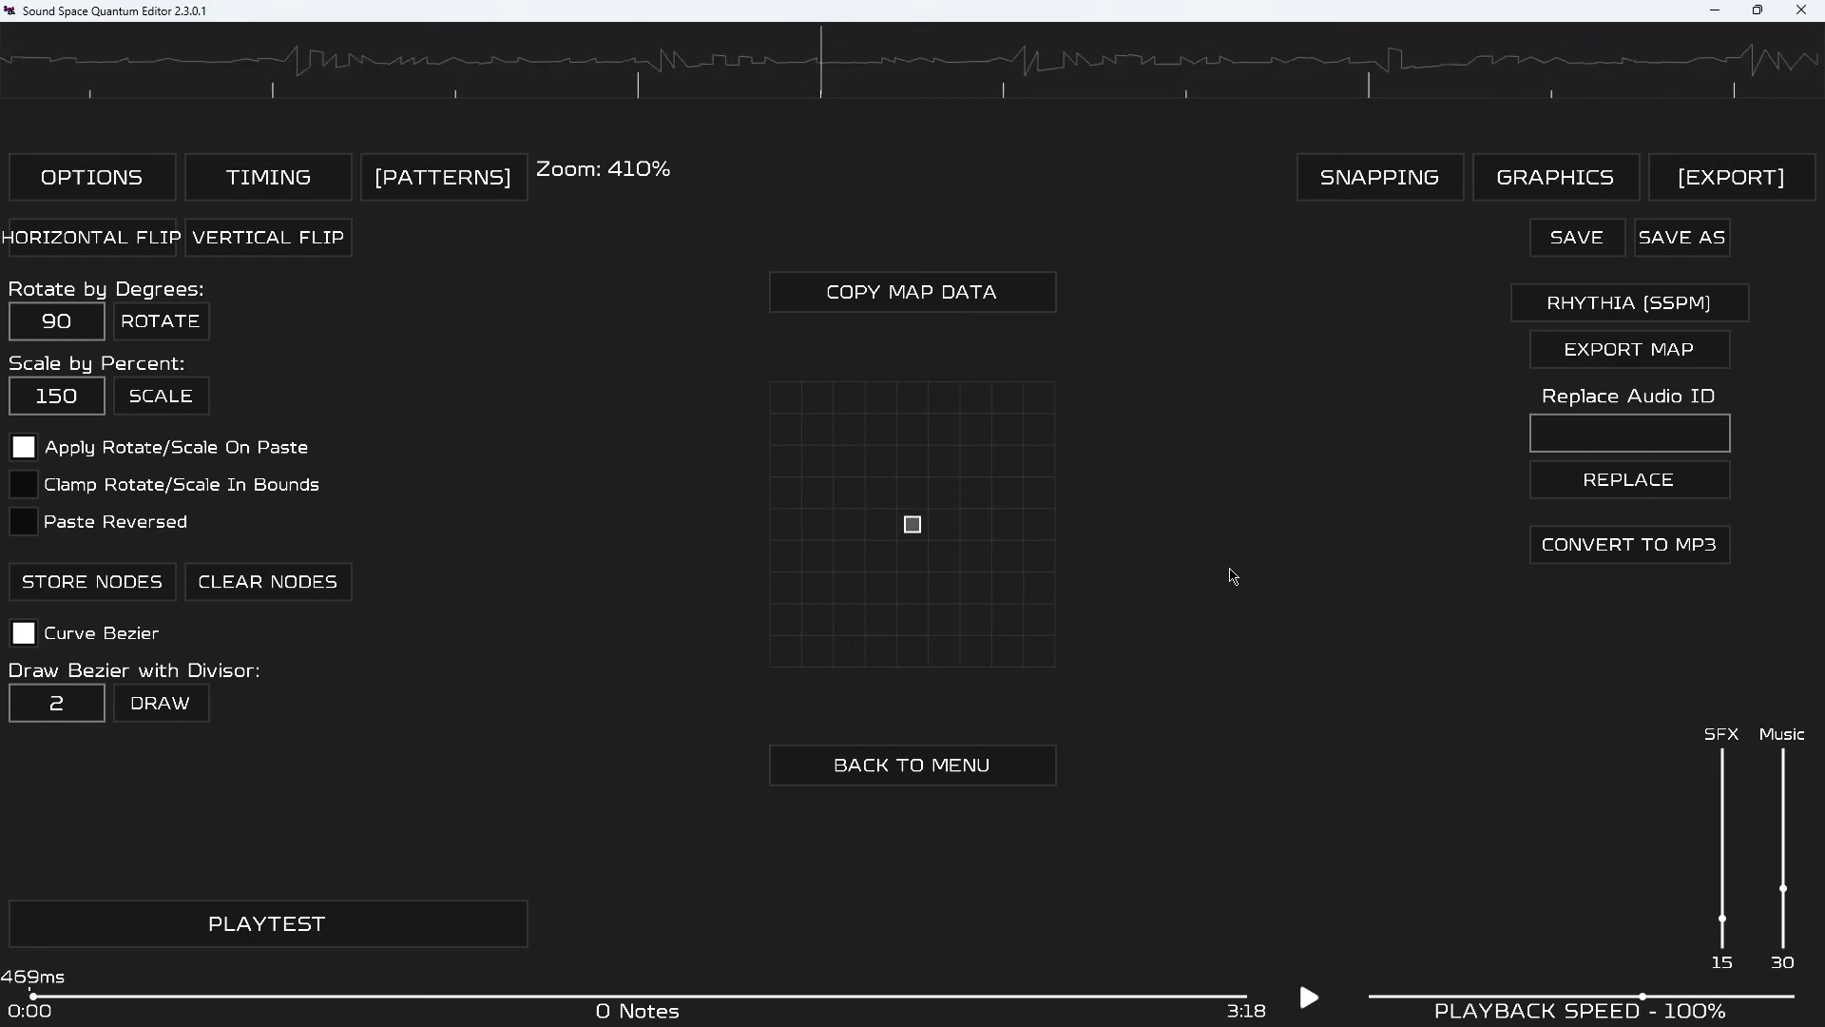
scroll(1216, 580, "up", 2)
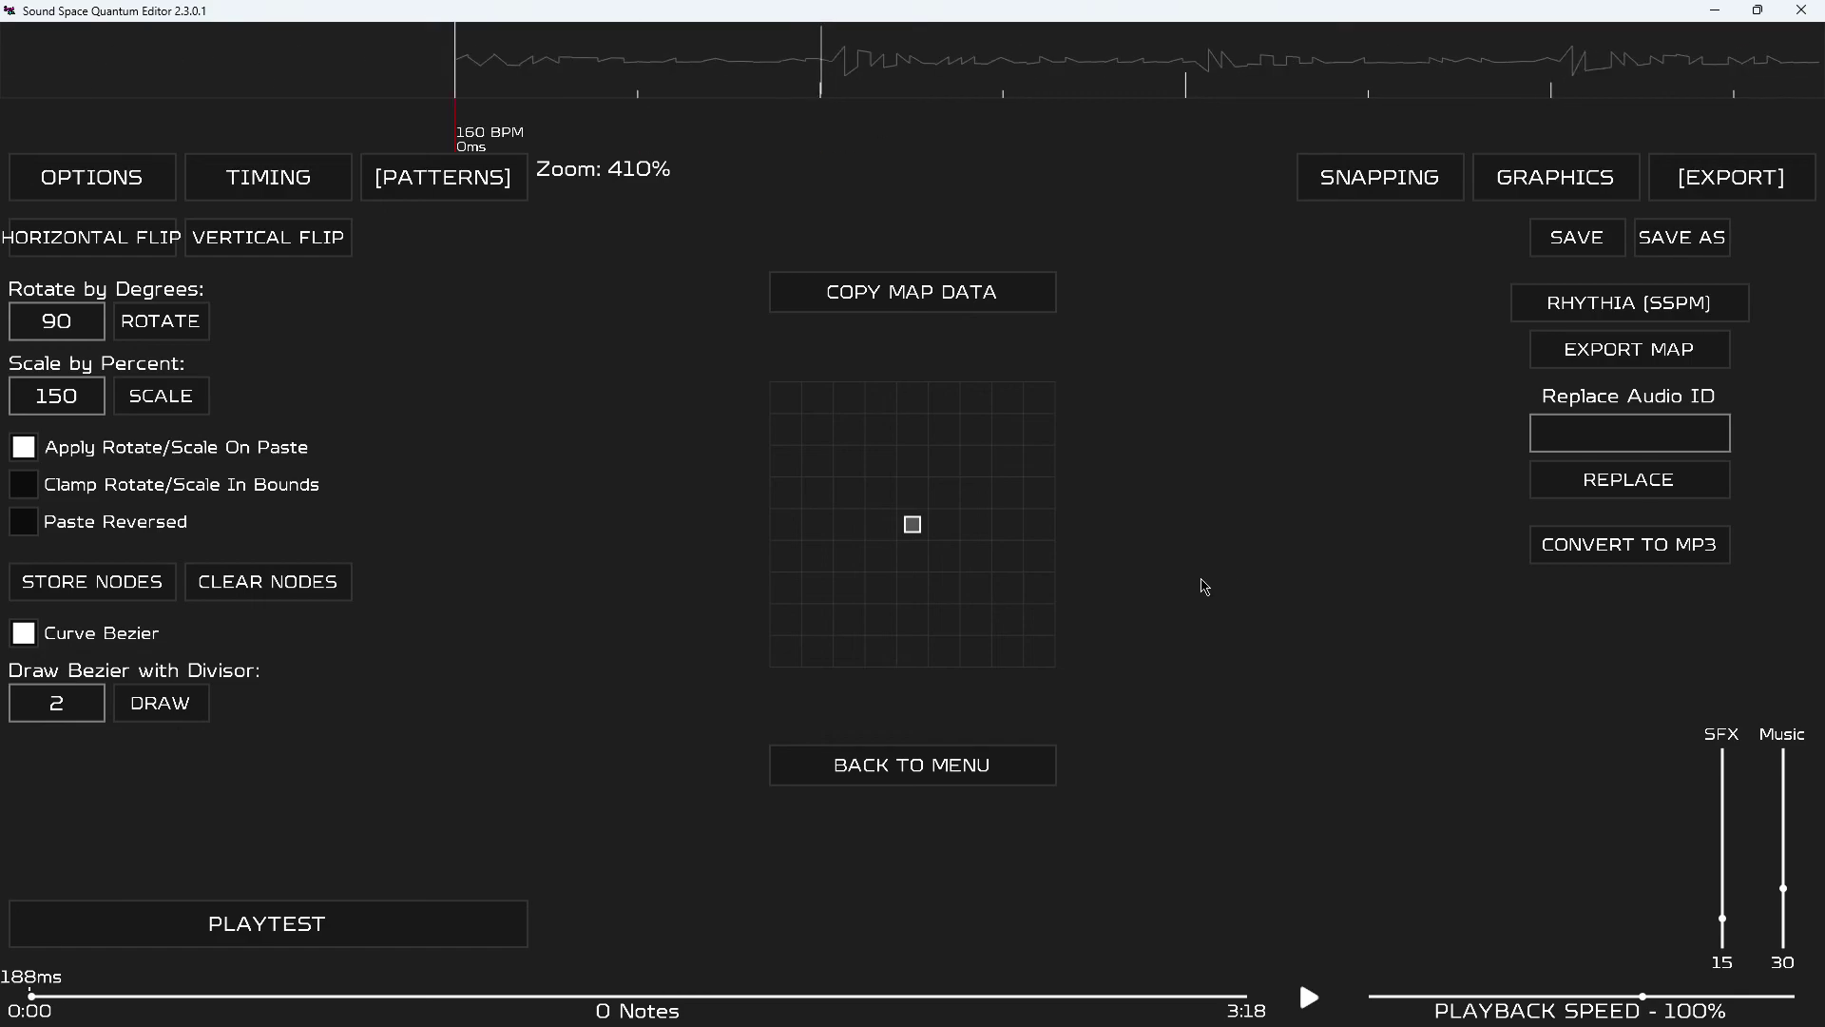
scroll(1203, 585, "up", 1)
scroll(1188, 600, "down", 1)
scroll(1189, 603, "down", 2)
scroll(1192, 605, "up", 3)
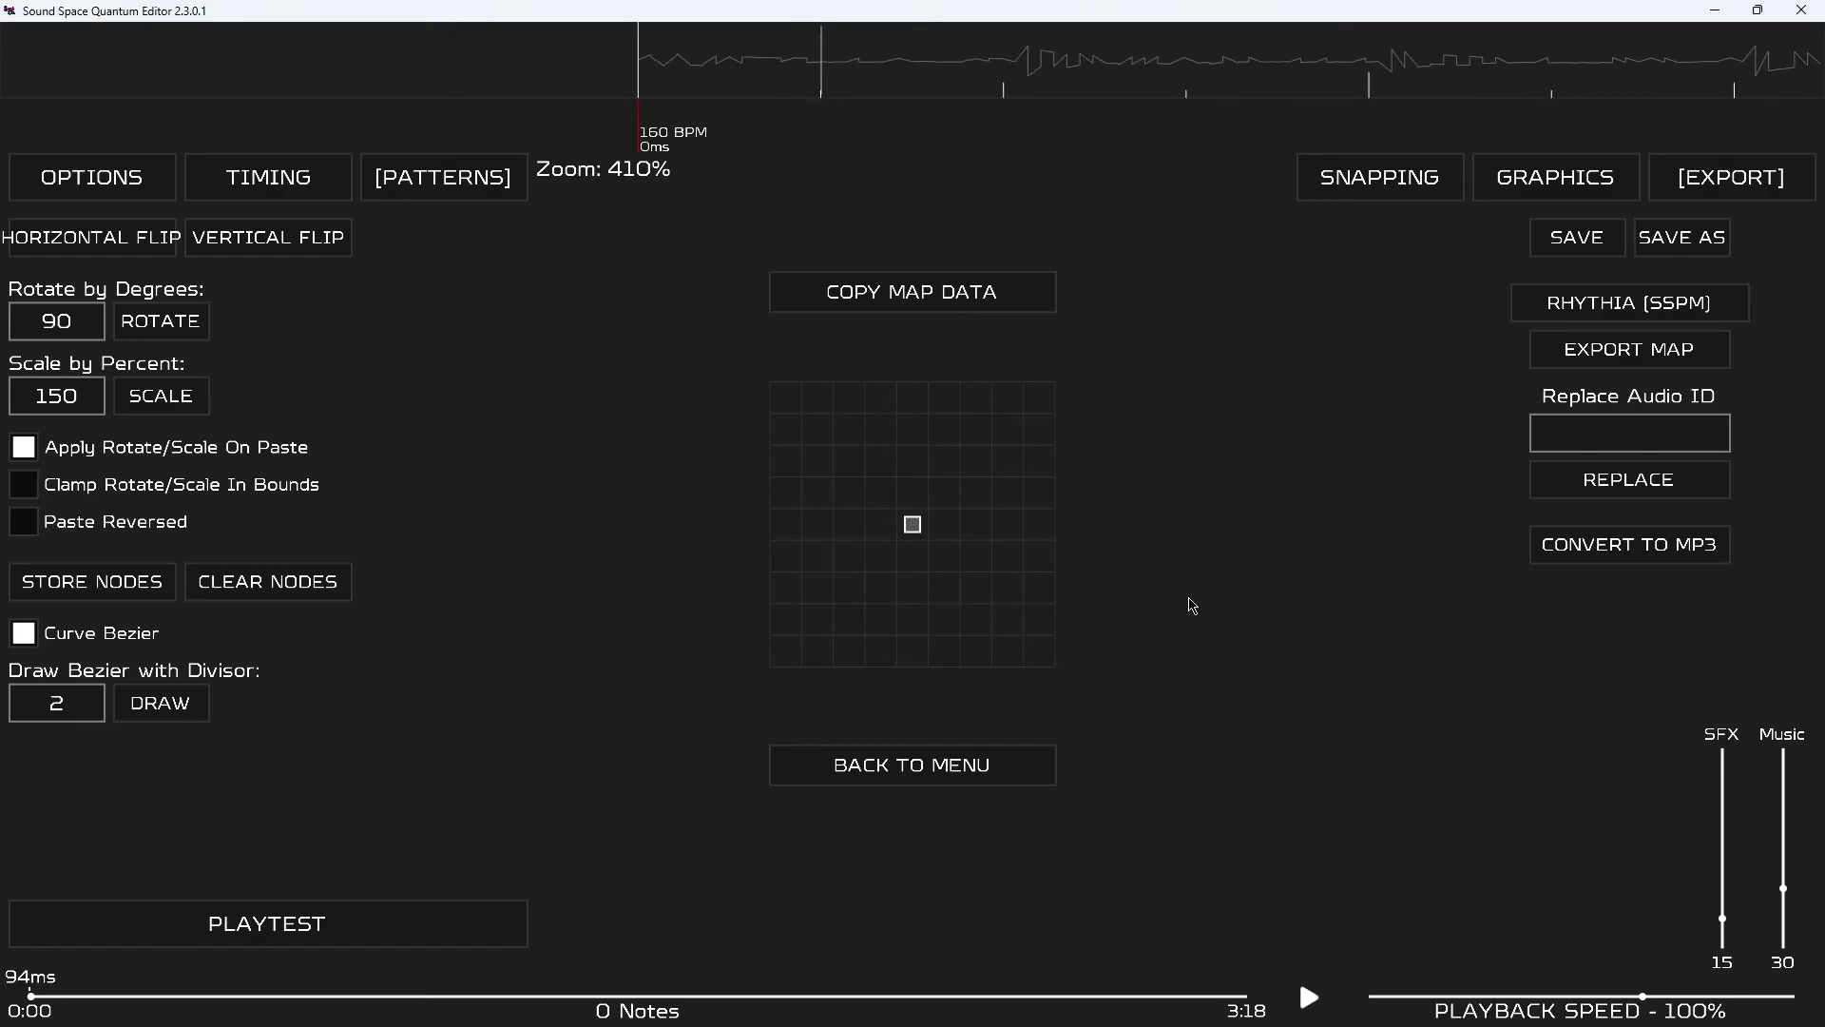
scroll(1192, 606, "down", 3)
scroll(1194, 605, "up", 4)
scroll(1196, 605, "down", 2)
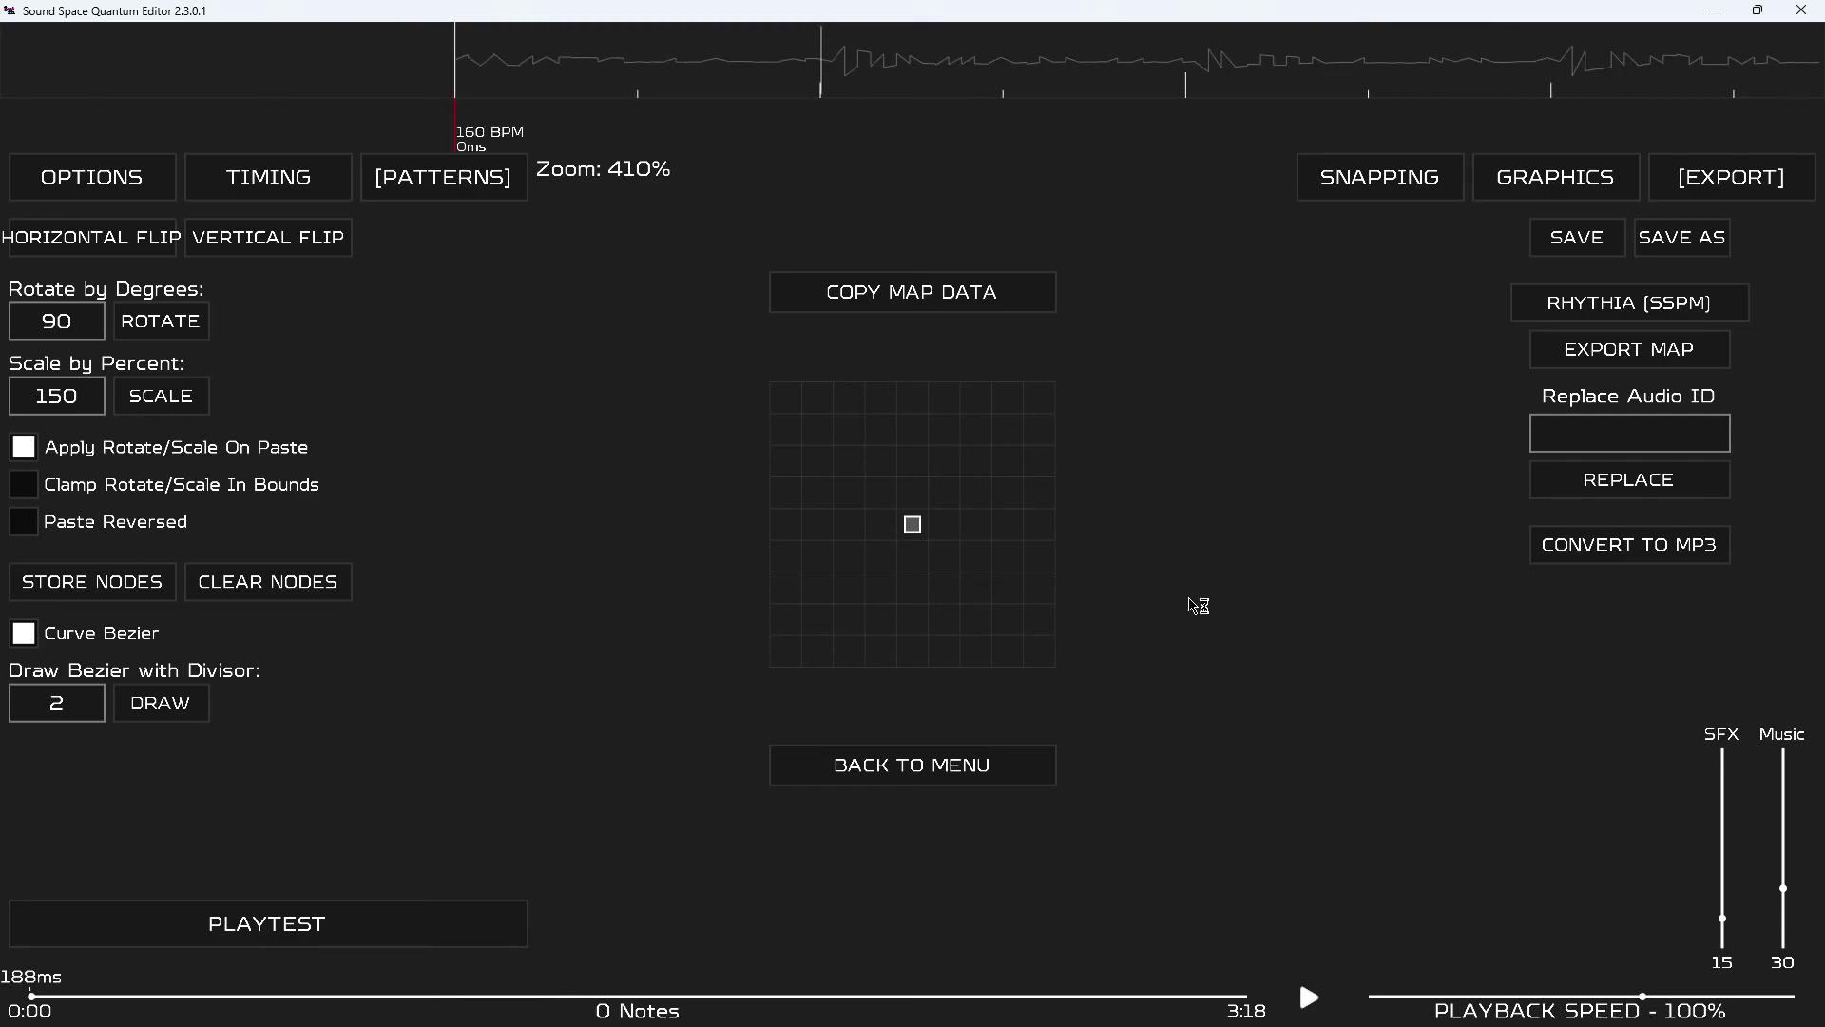
scroll(1196, 605, "up", 2)
scroll(1196, 605, "down", 3)
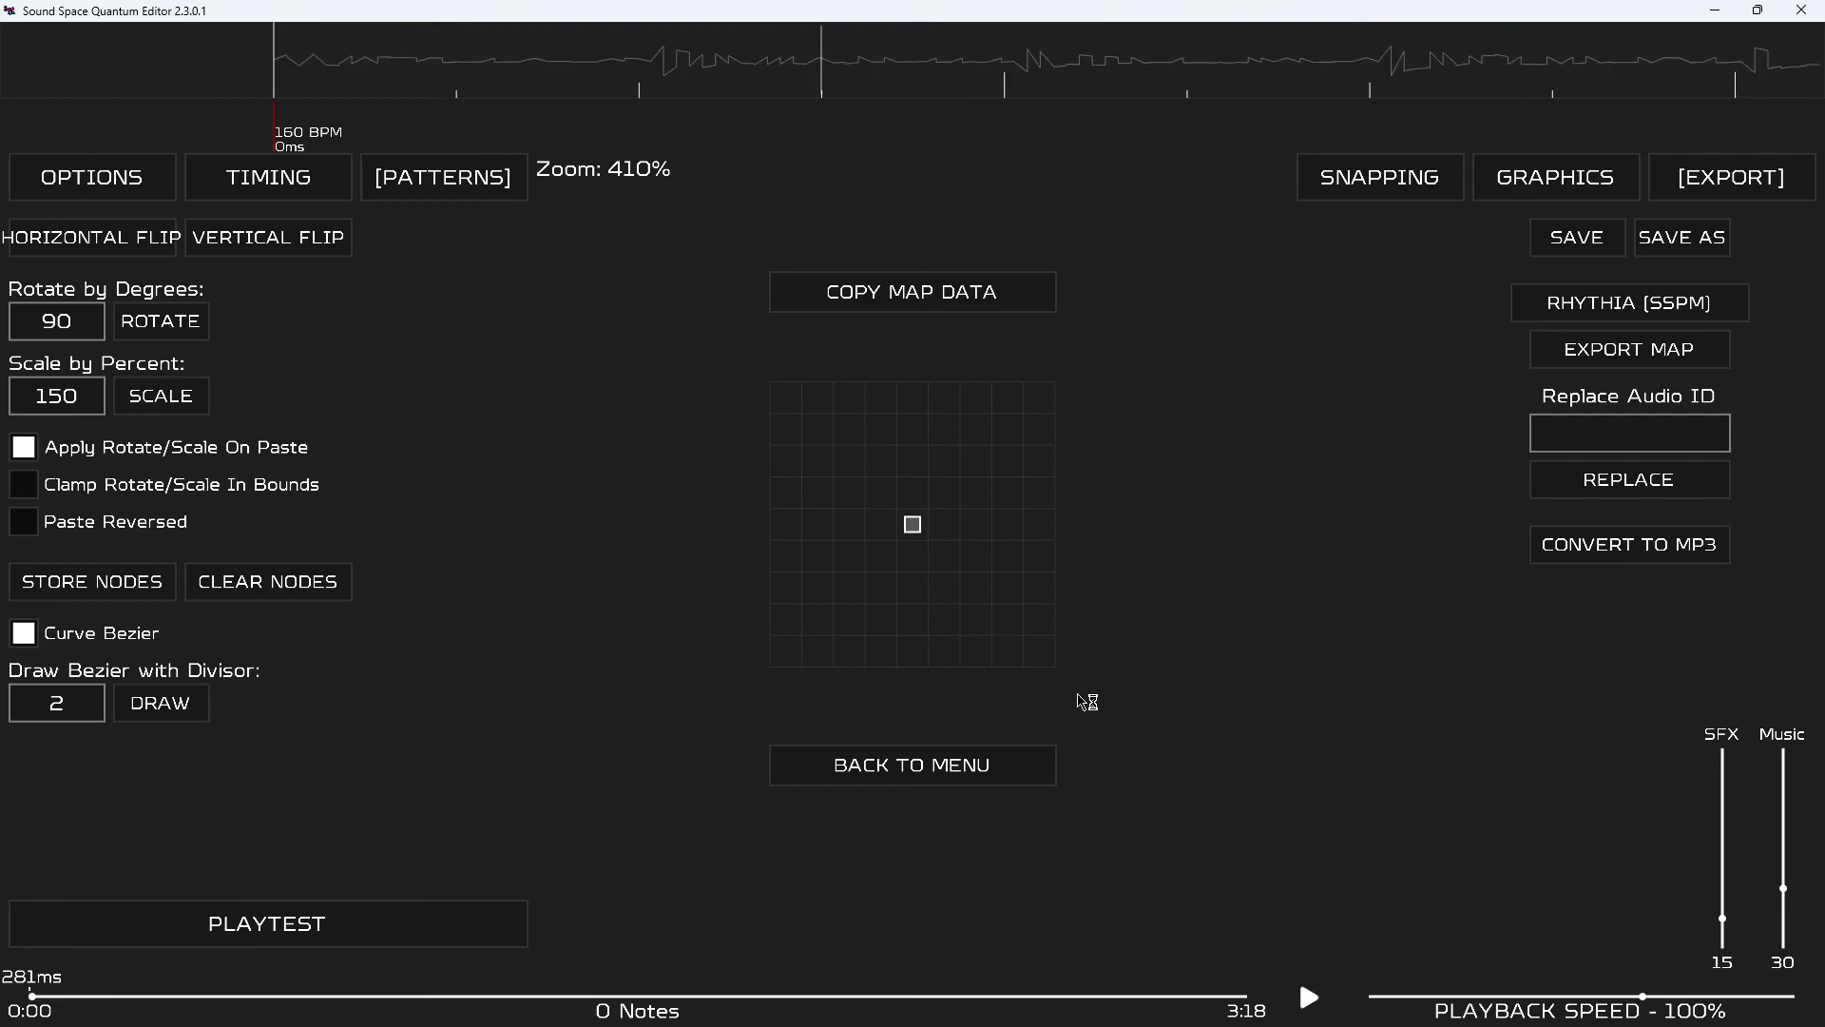
In the editor settings, look at the Rhythia executable path selection without choosing a file, and save and return to the main menu.
left_click(1005, 772)
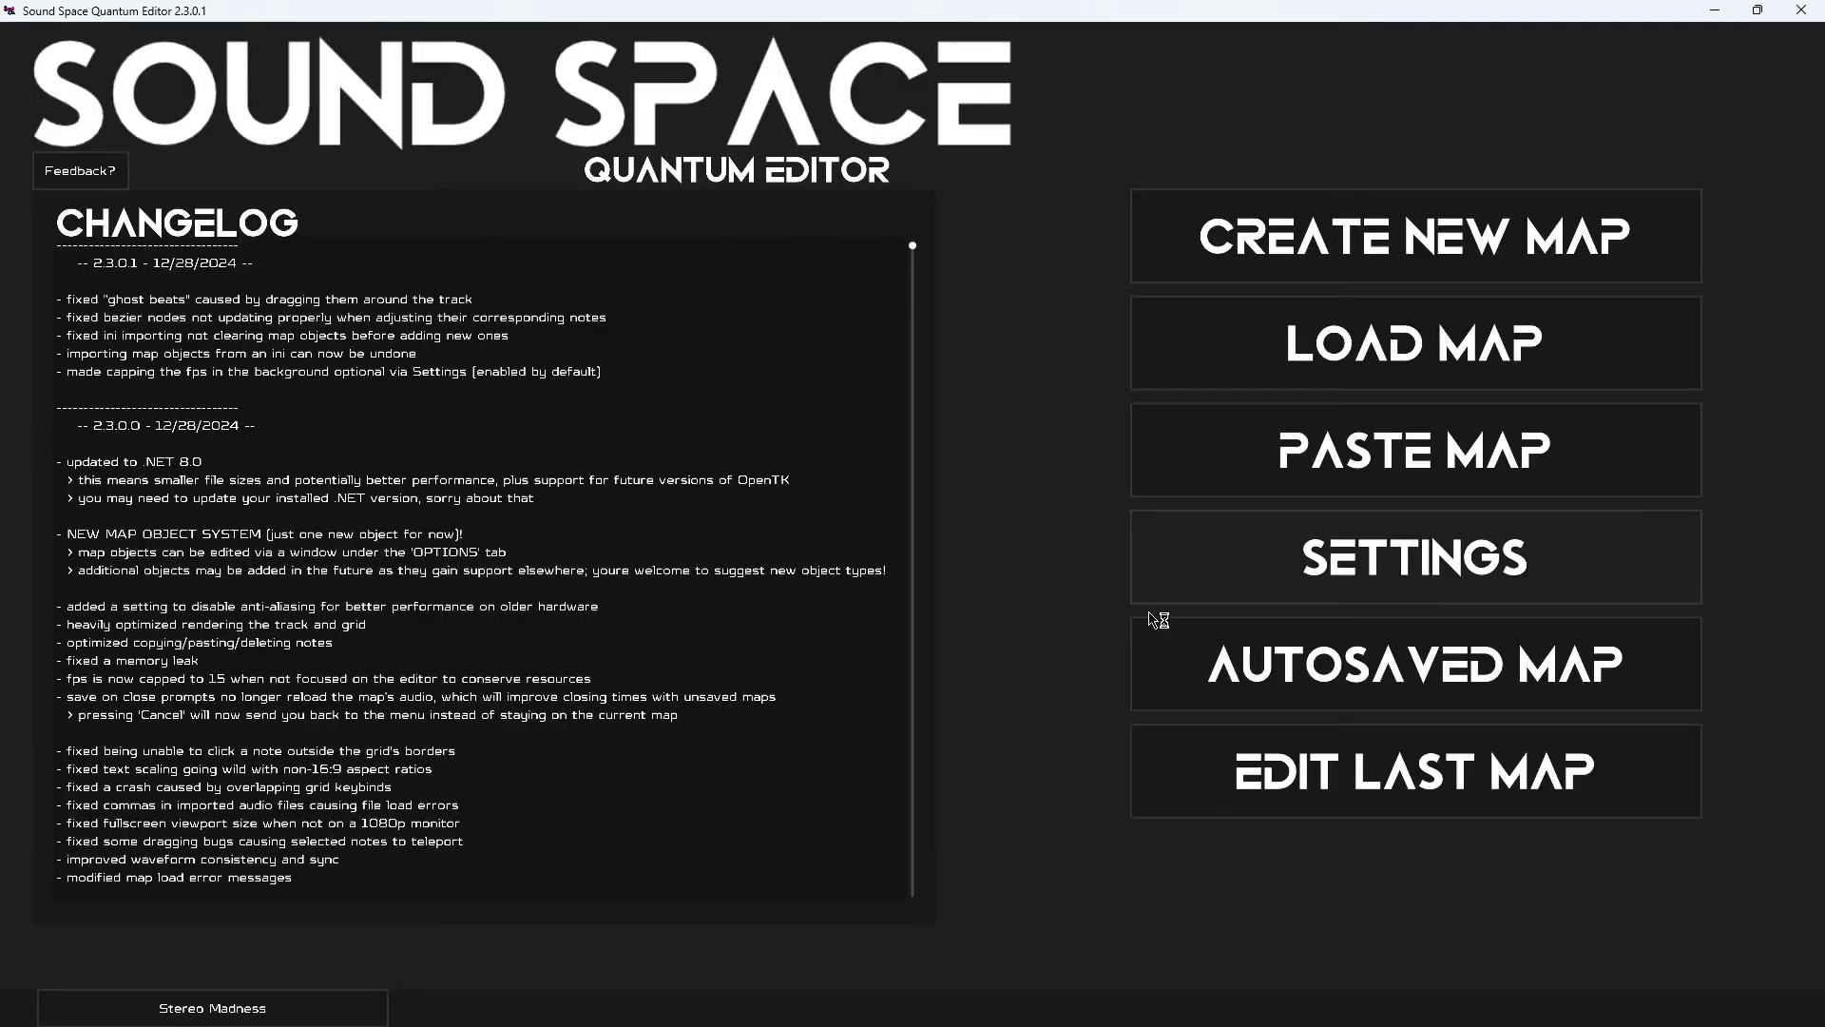
left_click(1352, 601)
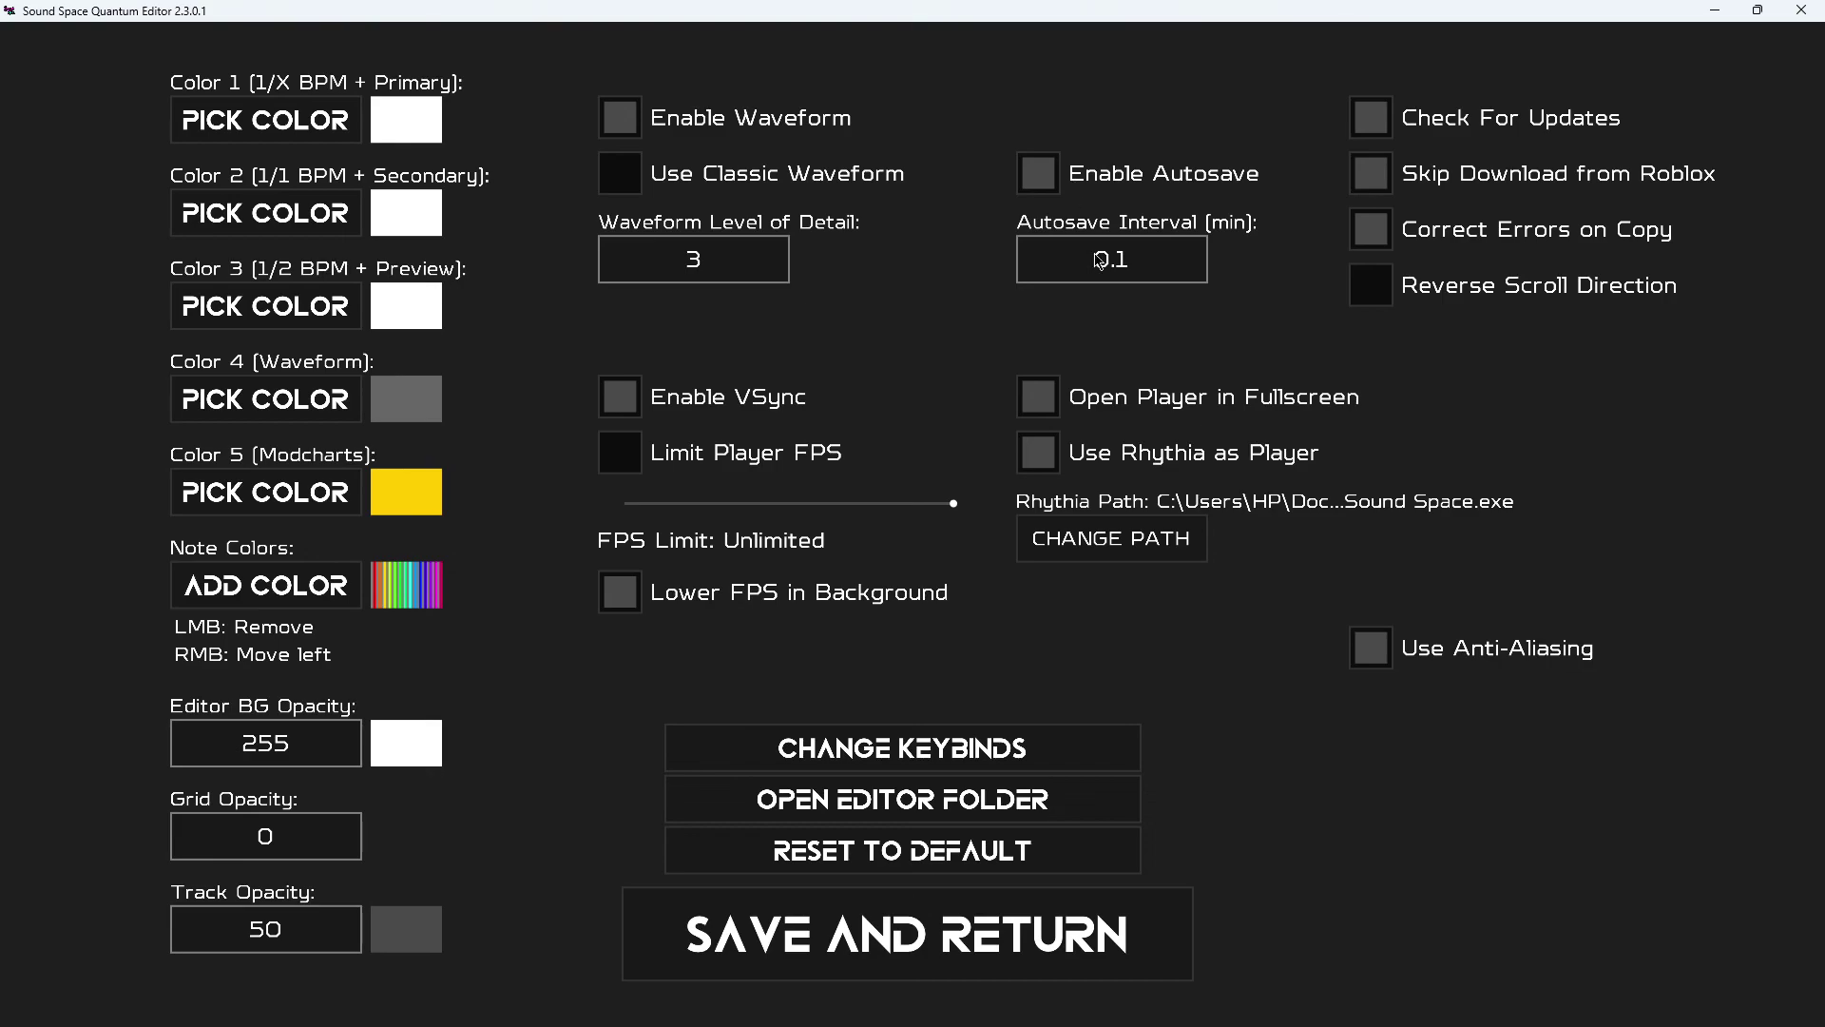
left_click(1118, 557)
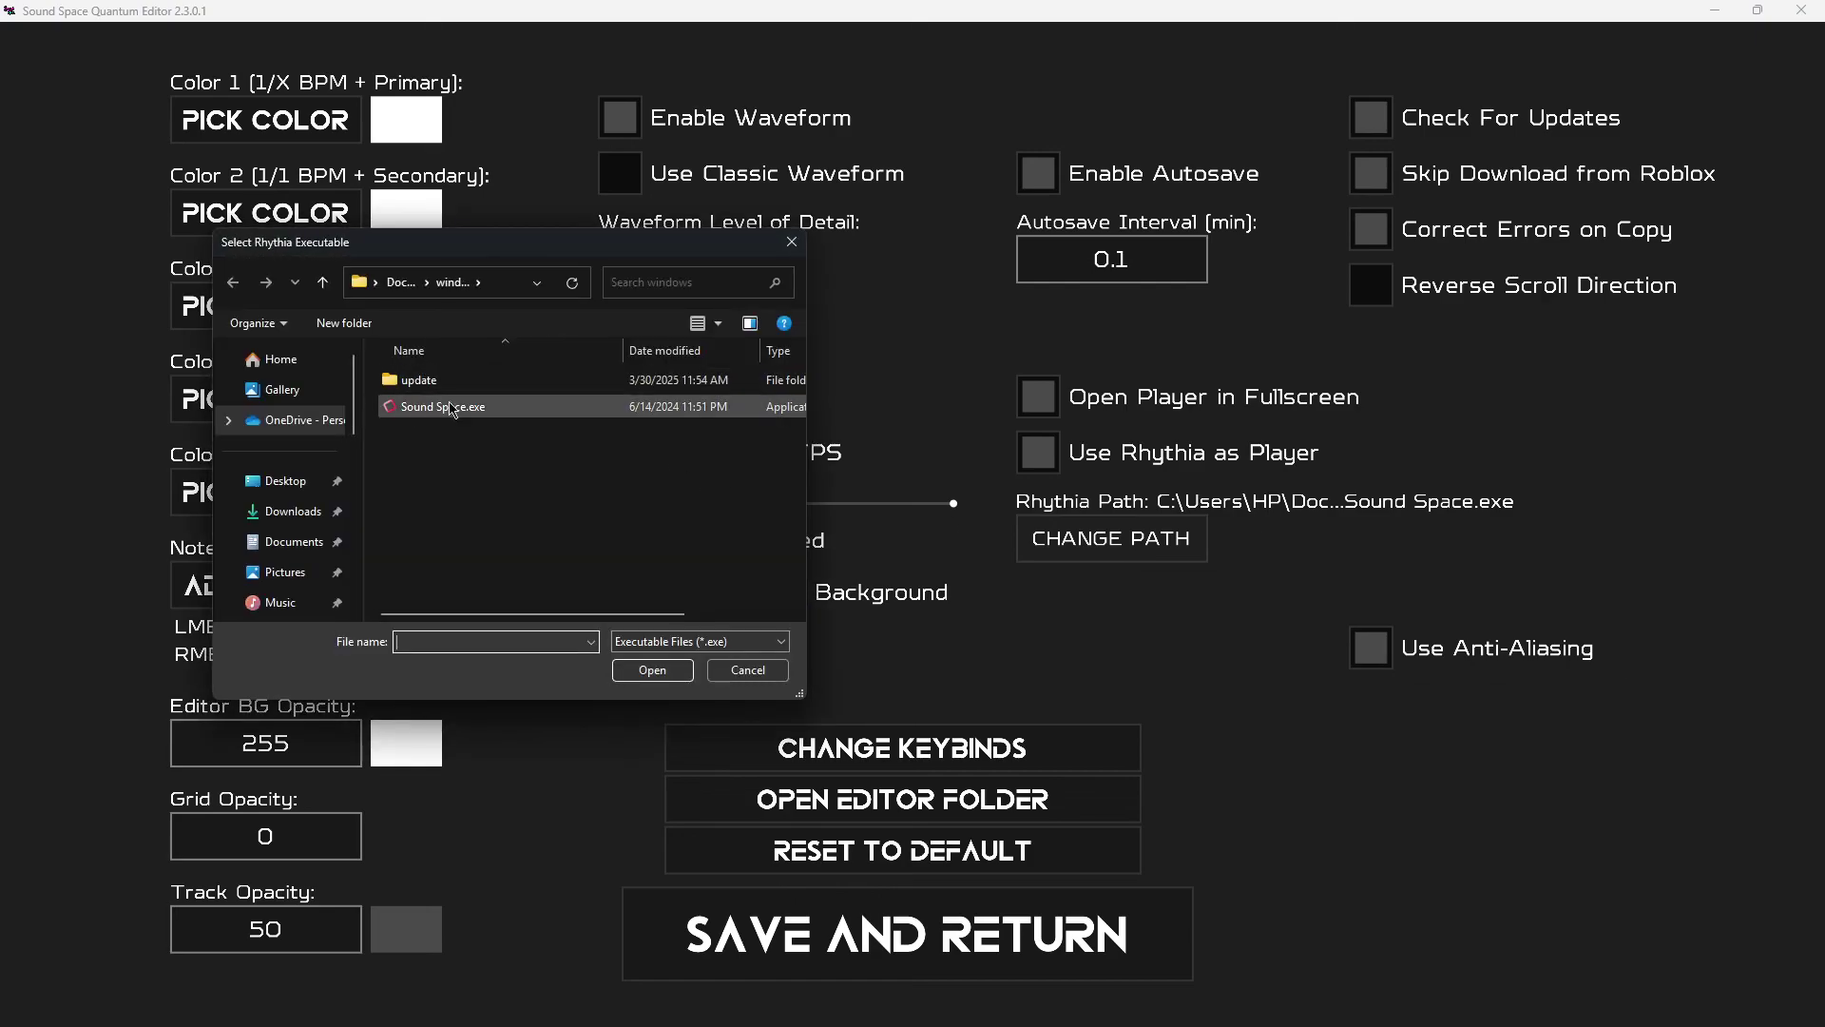
left_click(792, 241)
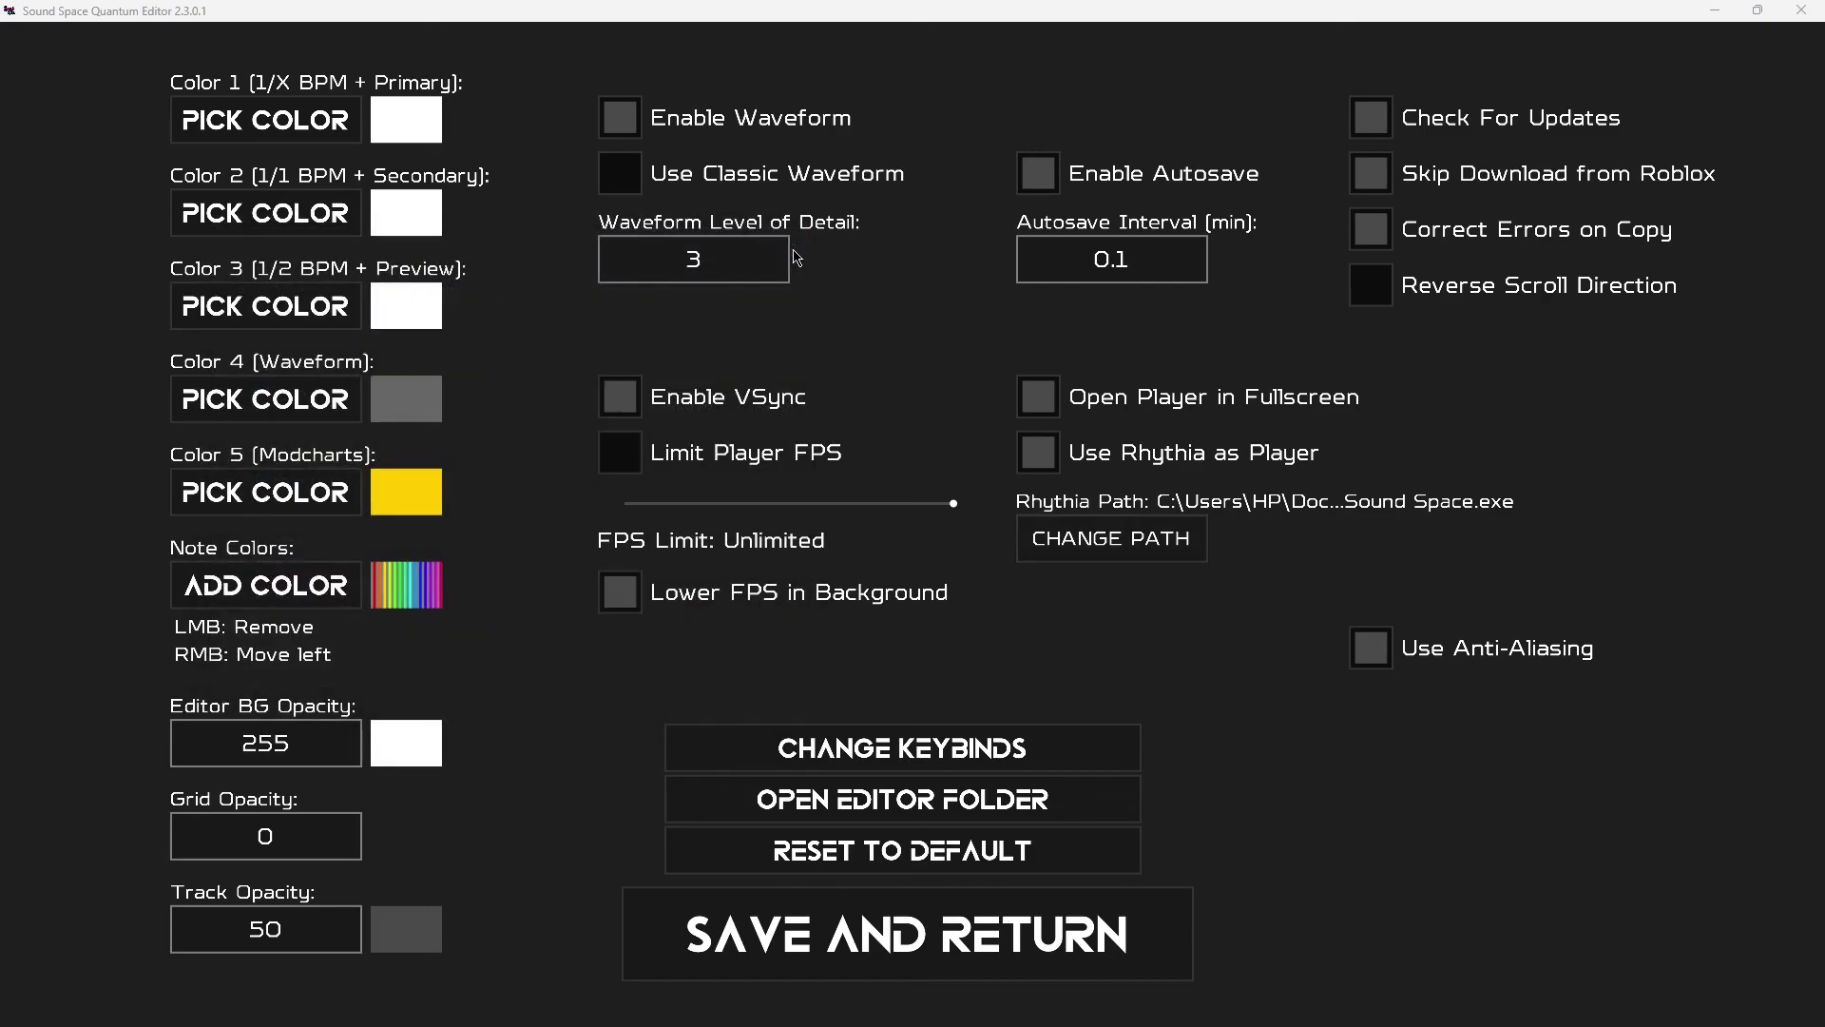
left_click(941, 922)
Reopen the Stereo Madness map from the recent maps and start a playtest.
left_click(223, 1009)
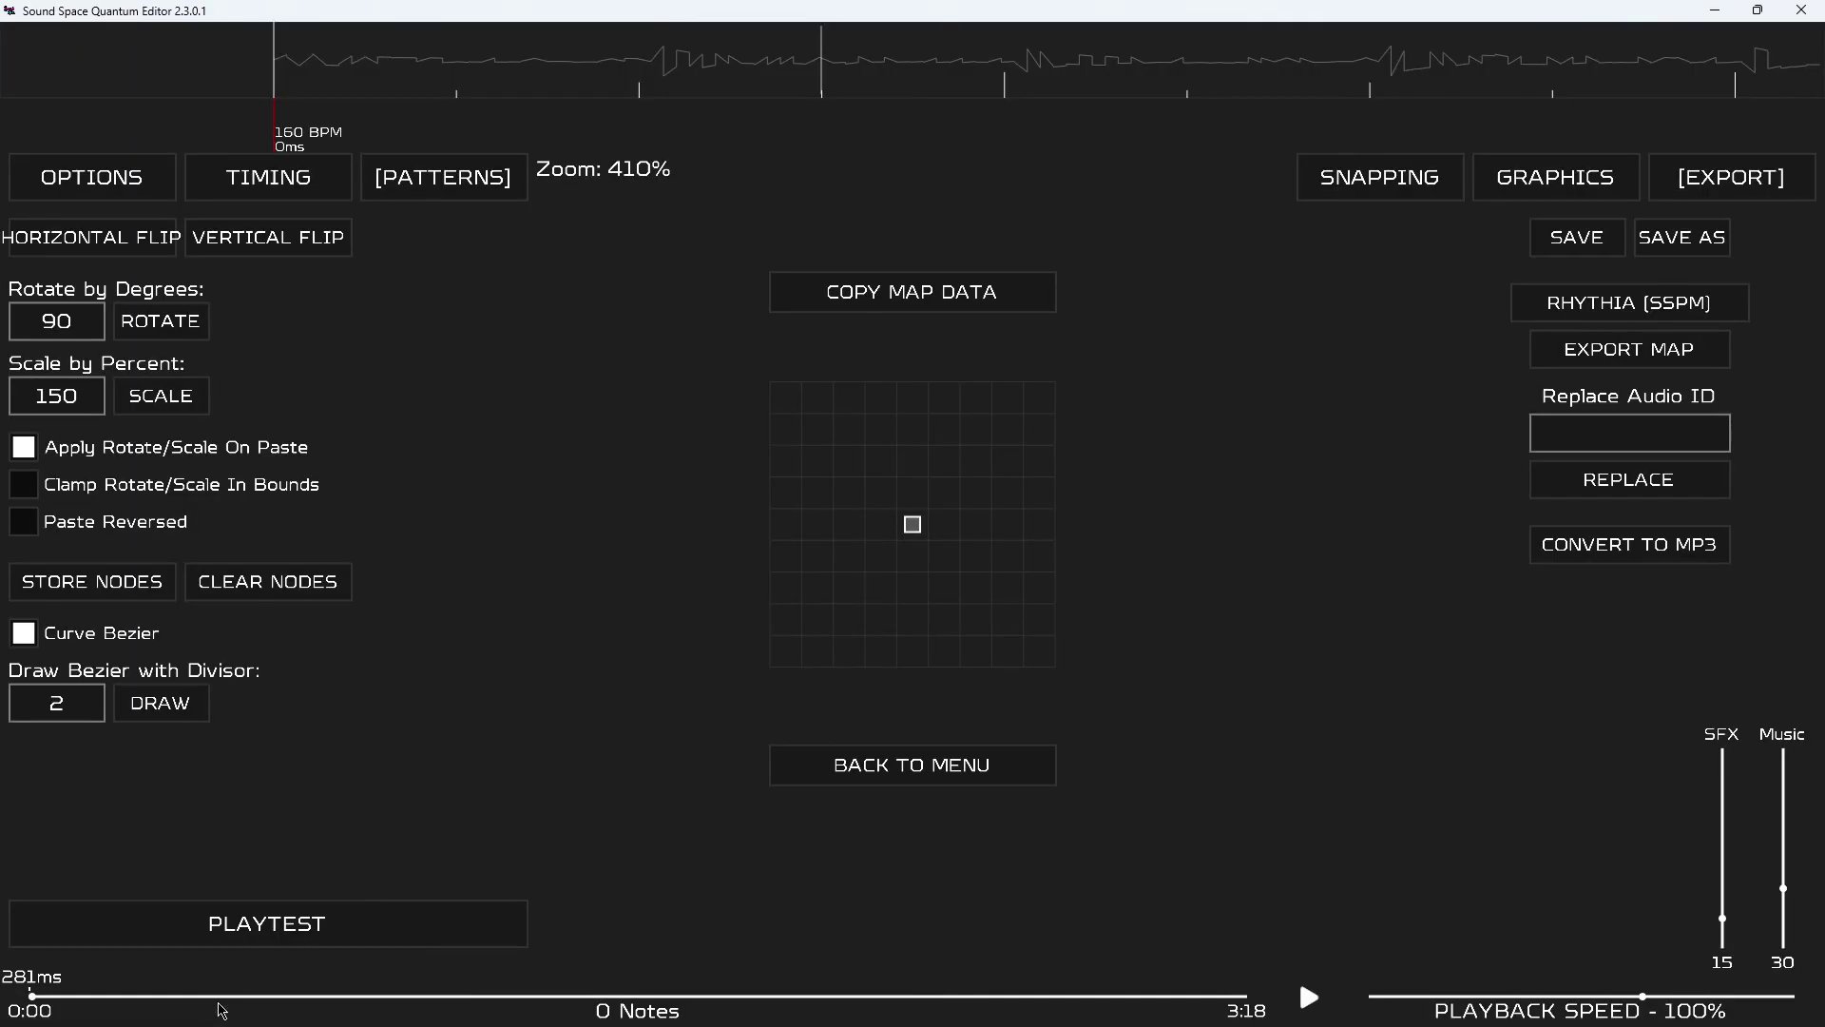
left_click(249, 920)
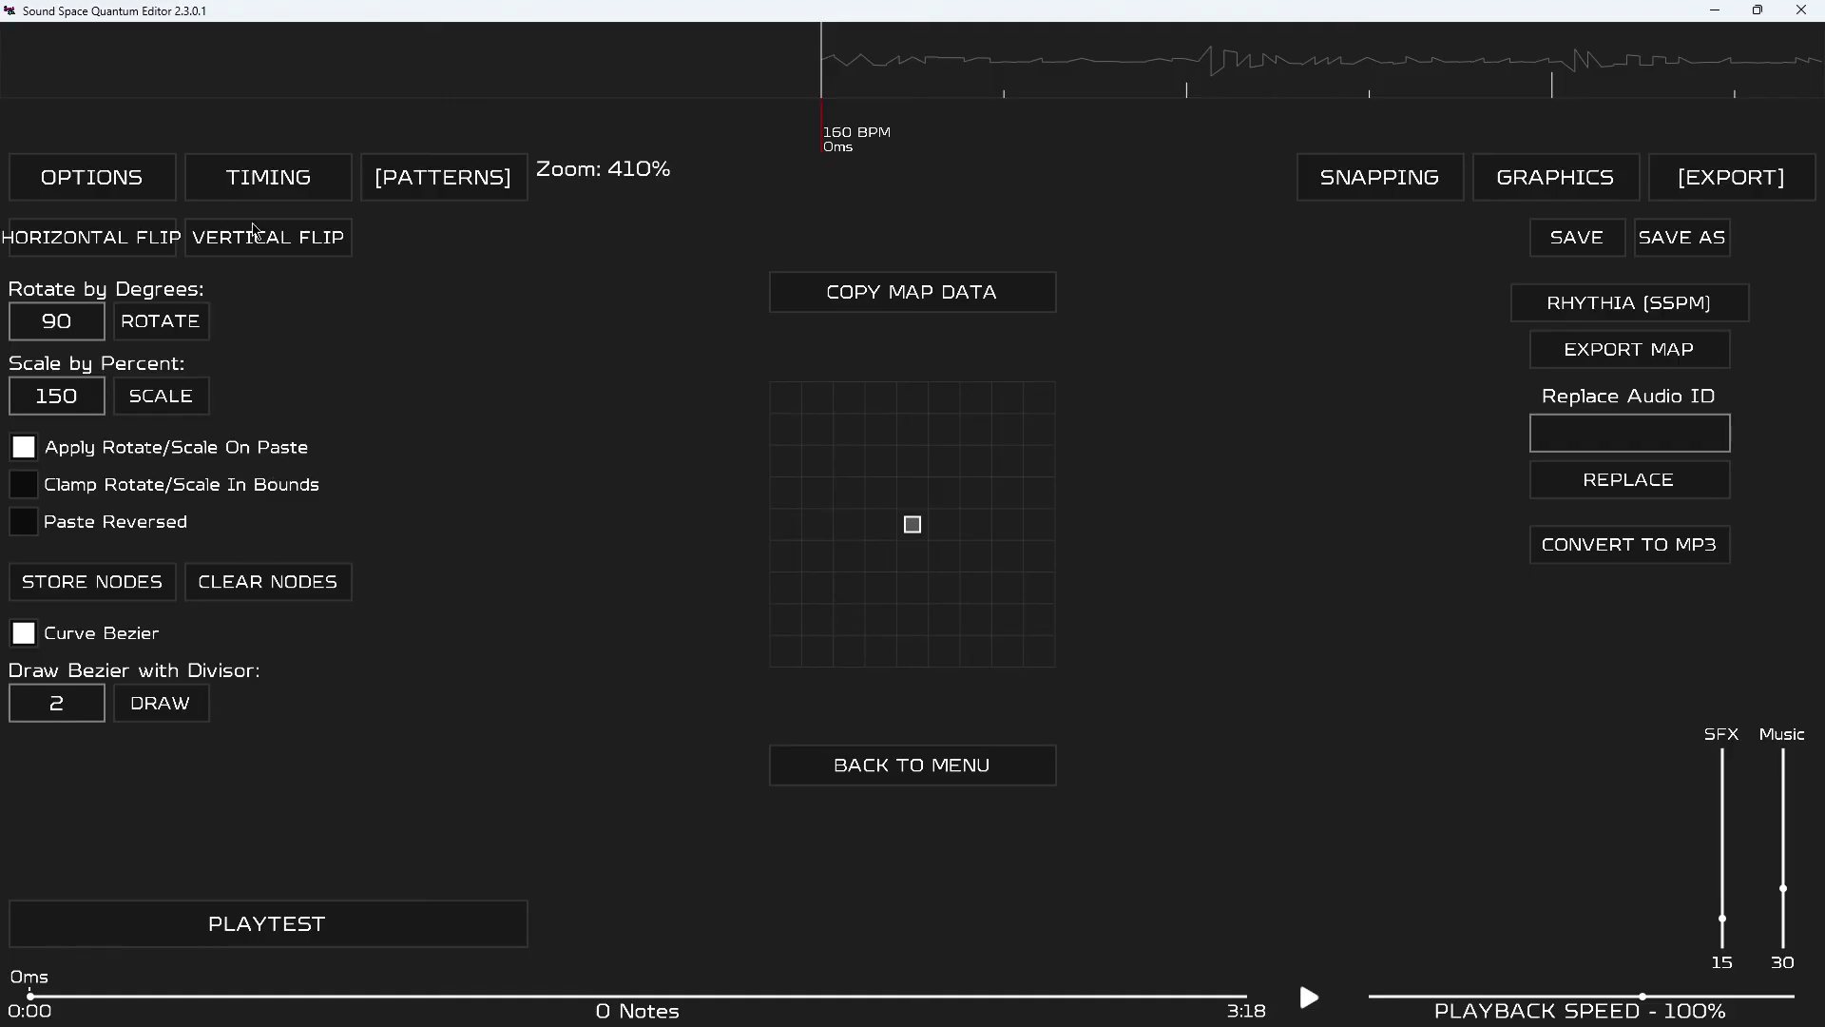
Look through the editor's general and timing options, switching the metronome on and back off.
left_click(205, 196)
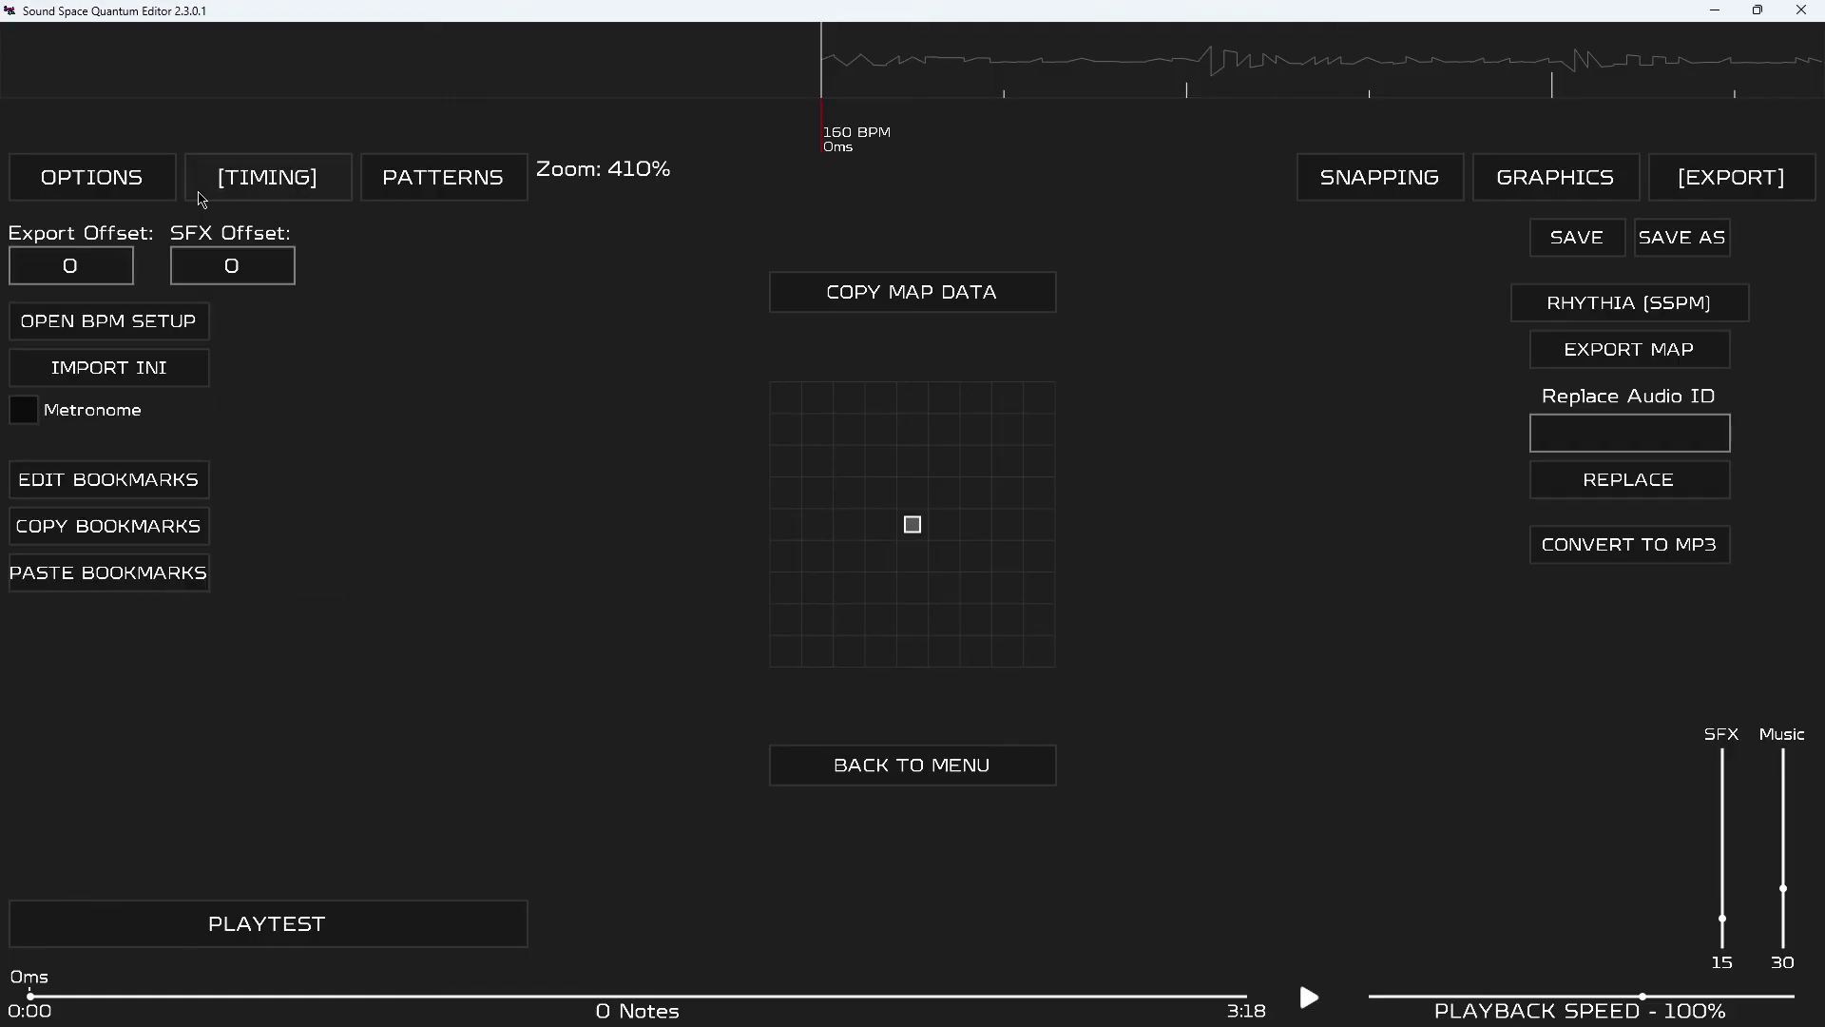
left_click(138, 198)
left_click(245, 187)
left_click(27, 409)
left_click(30, 411)
Look through the map's graphics and export settings.
left_click(1591, 180)
left_click(1716, 180)
left_click(1611, 181)
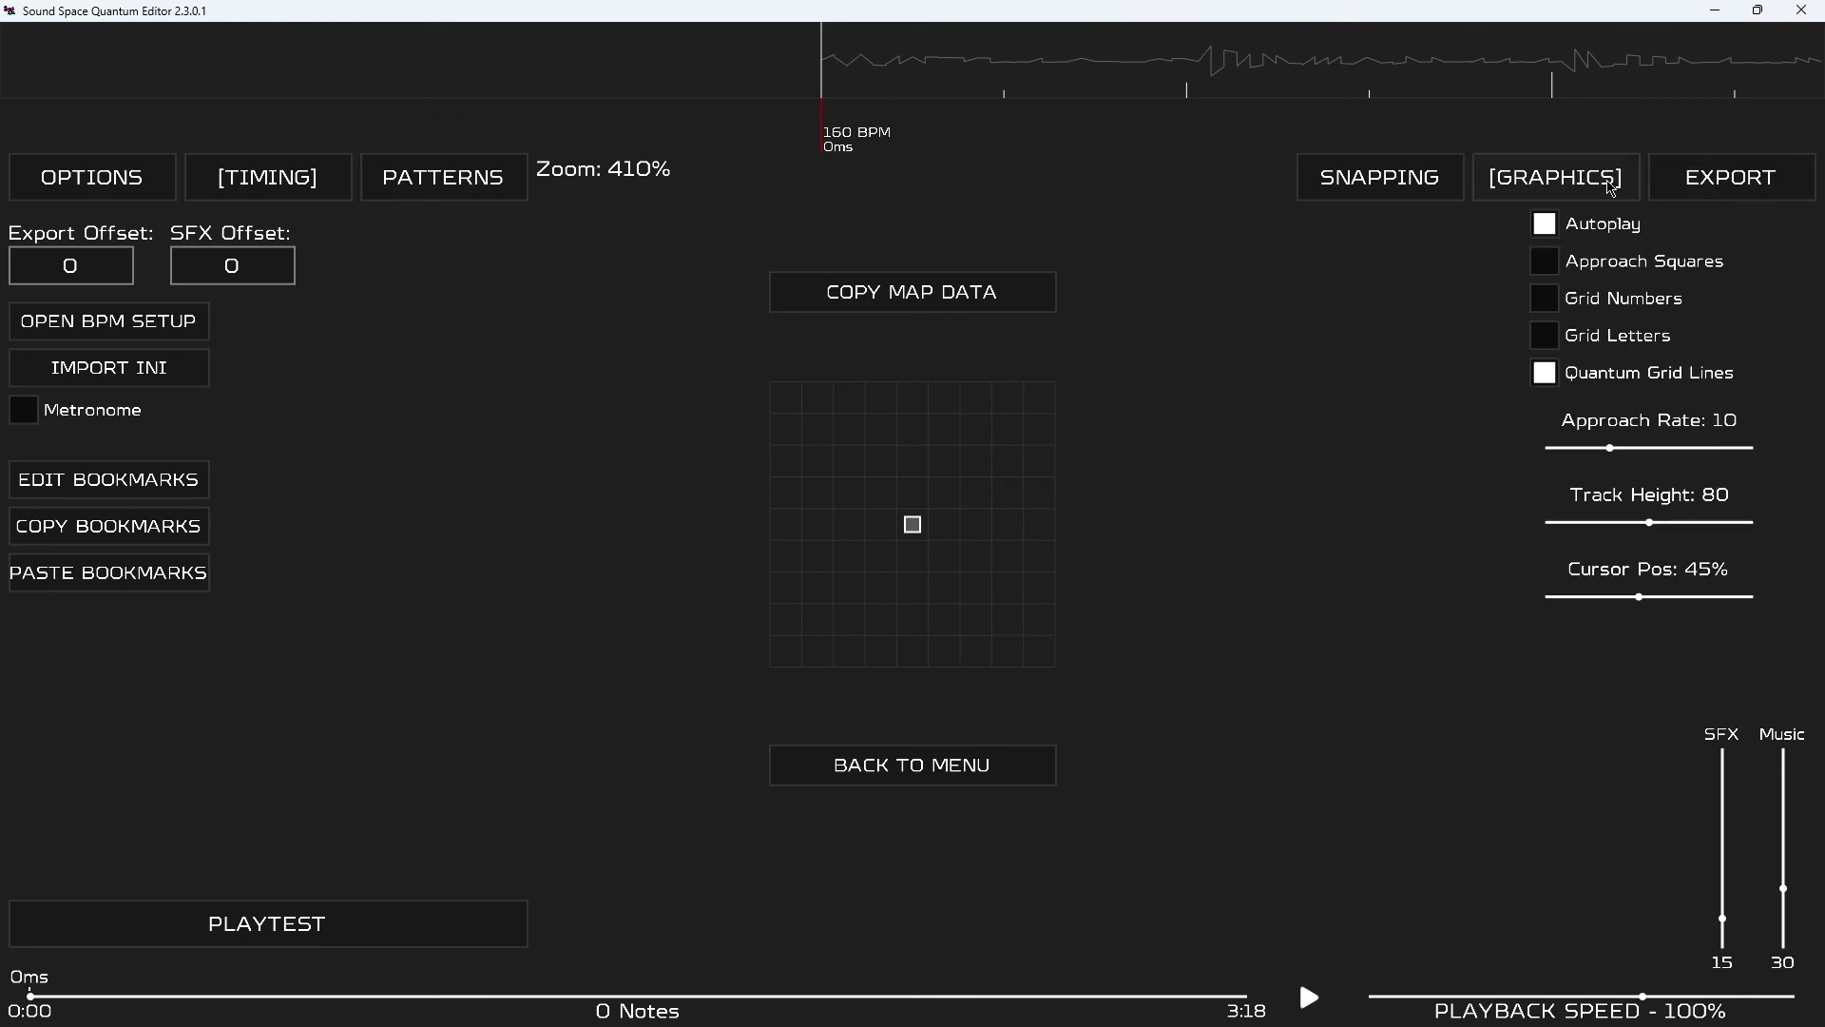